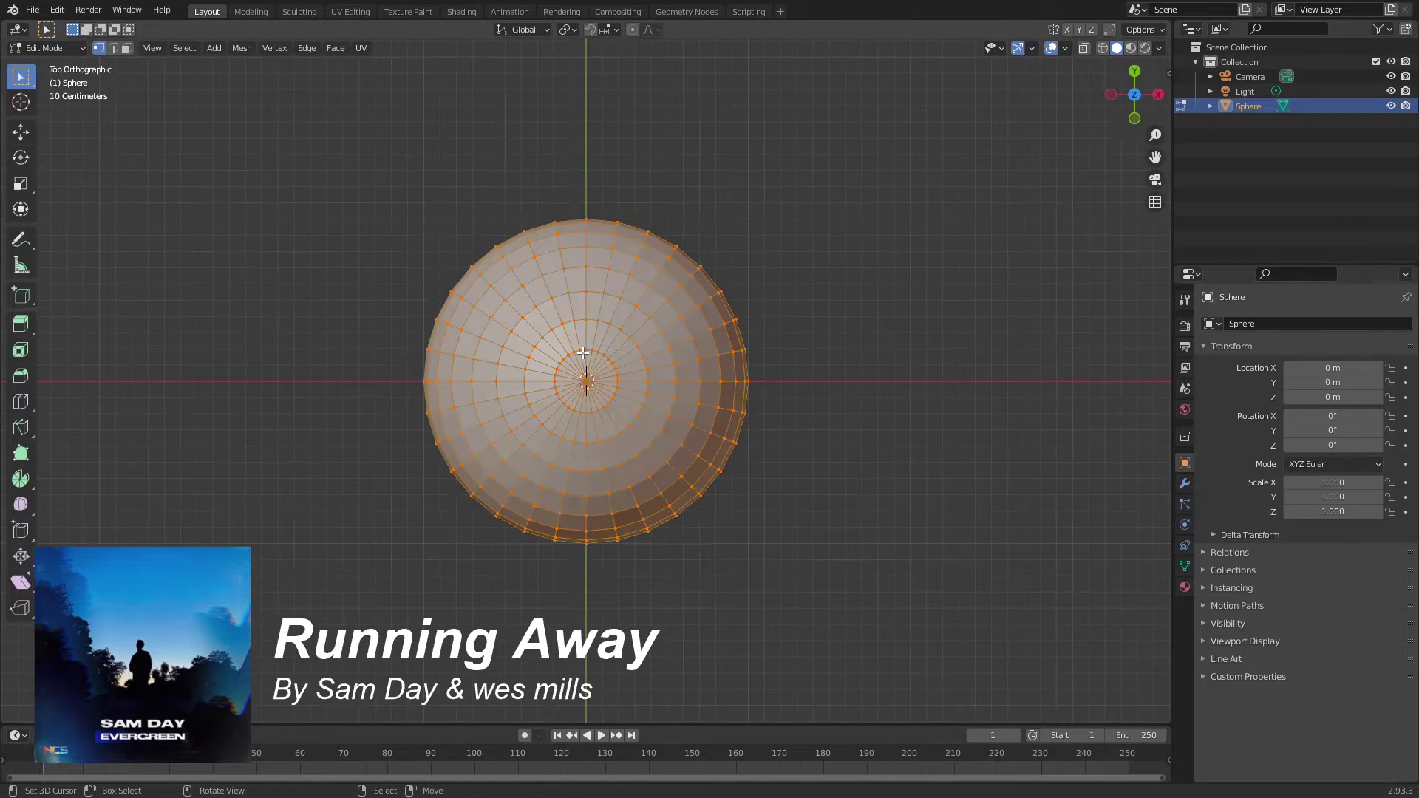
# - In face select with X-ray, split the sphere's top half into its own object, Sphere.001
pyautogui.click(539, 352)
pyautogui.click(127, 47)
pyautogui.press('b')
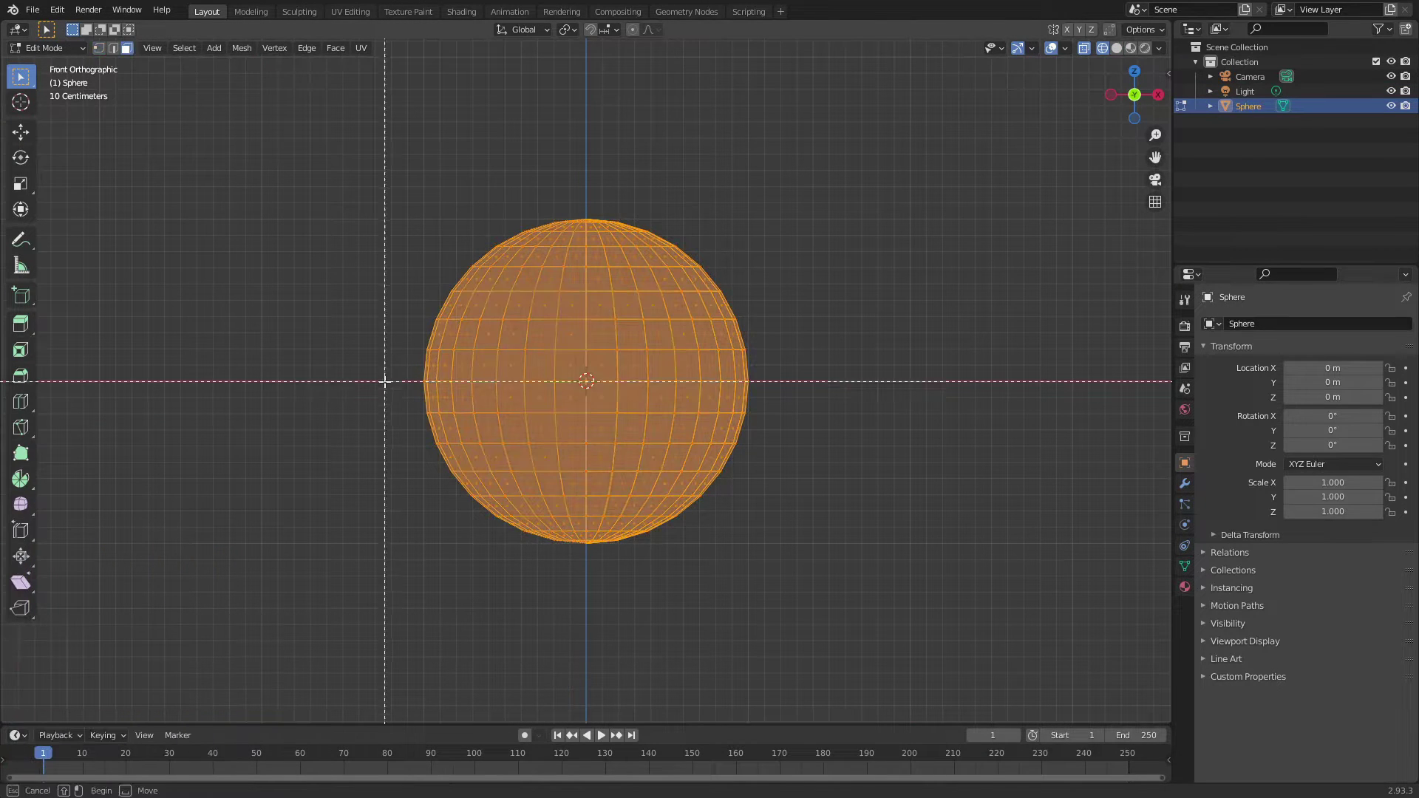
pyautogui.moveTo(388, 384)
pyautogui.mouseDown(button='middle')
pyautogui.moveTo(821, 545)
pyautogui.moveTo(817, 562)
pyautogui.mouseUp(button='middle')
pyautogui.press('p')
pyautogui.click(806, 552)
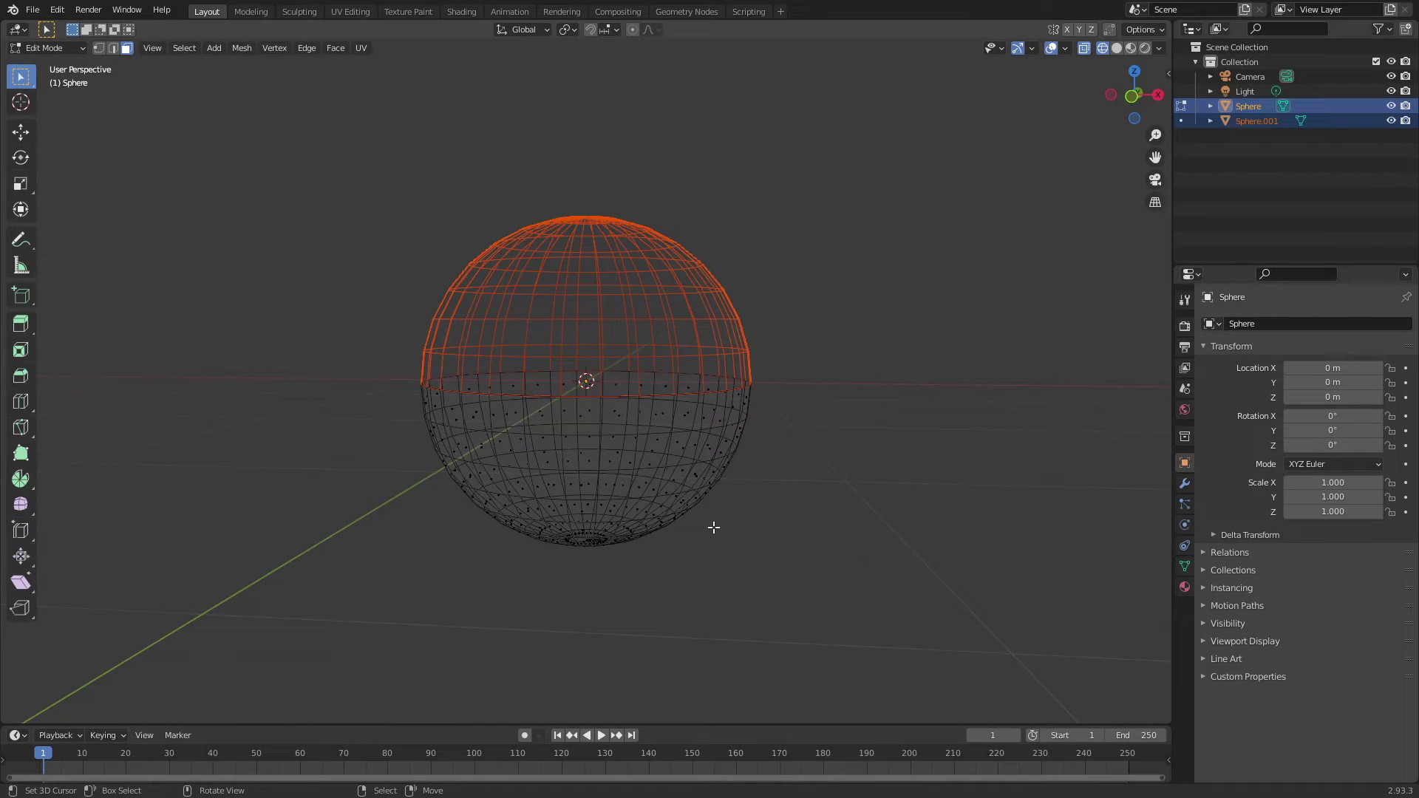
# - From a wireframe bottom view, separate the lower half's upper-right quarter into its own object
pyautogui.moveTo(713, 527)
pyautogui.mouseDown(button='middle')
pyautogui.moveTo(791, 374)
pyautogui.moveTo(779, 431)
pyautogui.mouseUp(button='middle')
pyautogui.hotkey('shift', 'z')
pyautogui.press('KP_7')
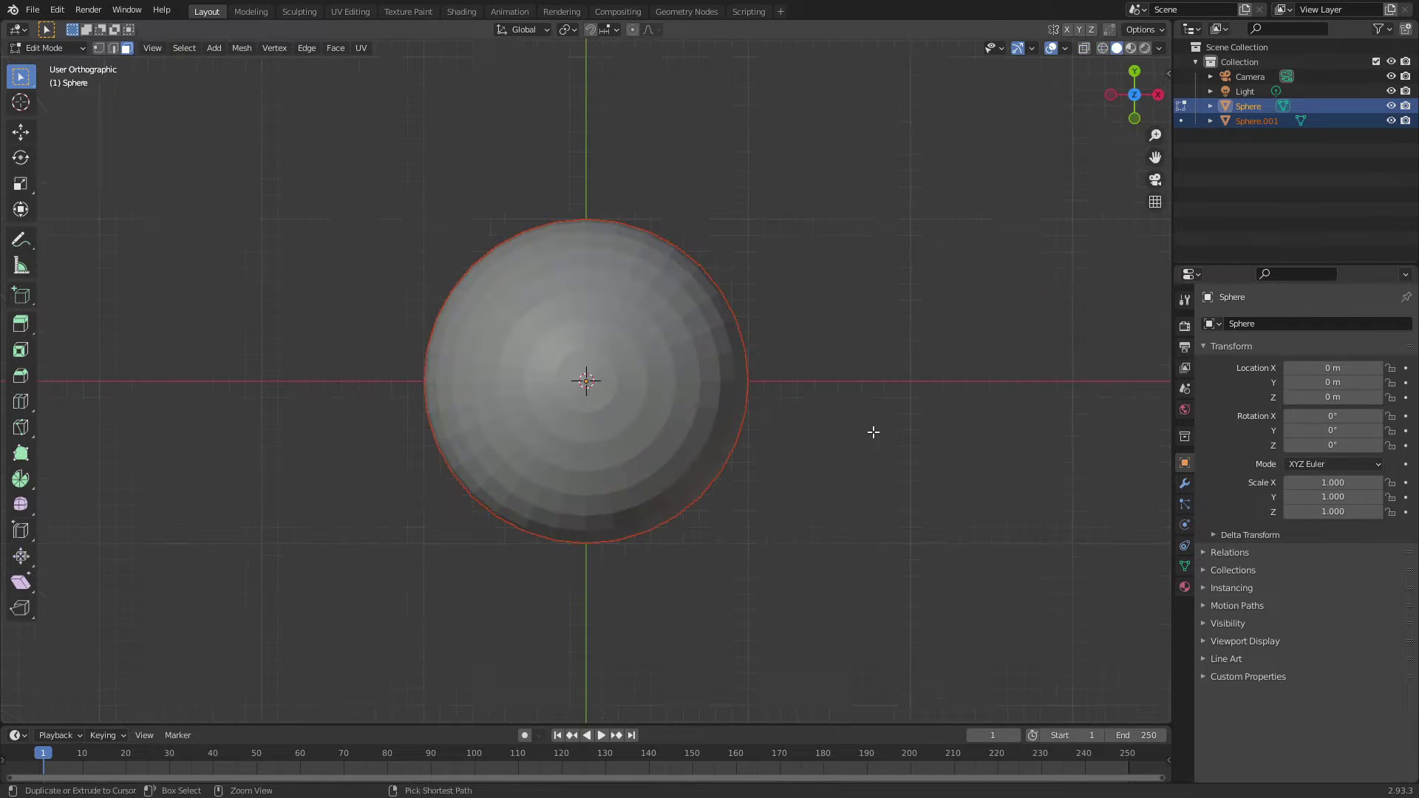
pyautogui.press('ctrl+KP_7')
pyautogui.scroll(2, 874, 433)
pyautogui.click(696, 308)
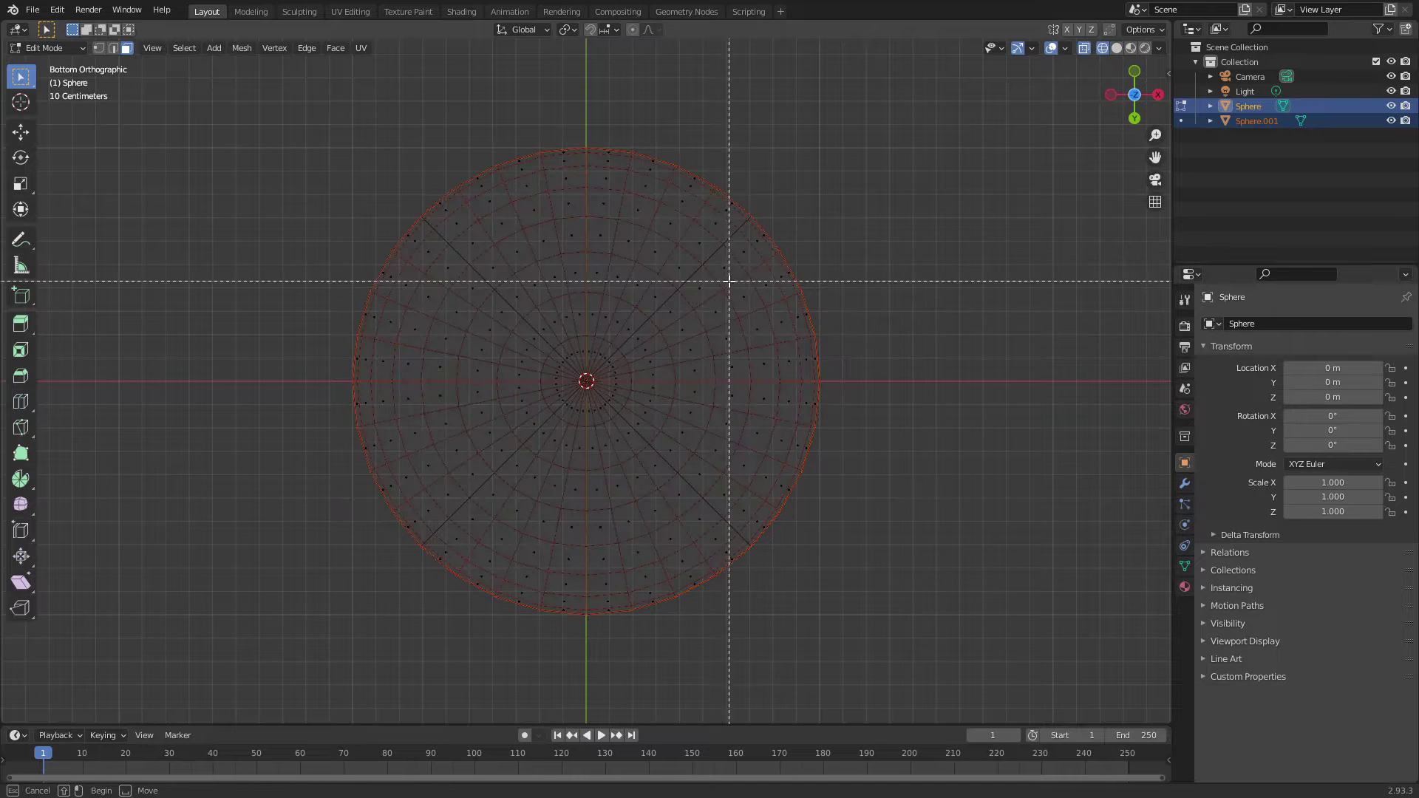
pyautogui.moveTo(594, 139); pyautogui.dragTo(836, 388, button='middle')
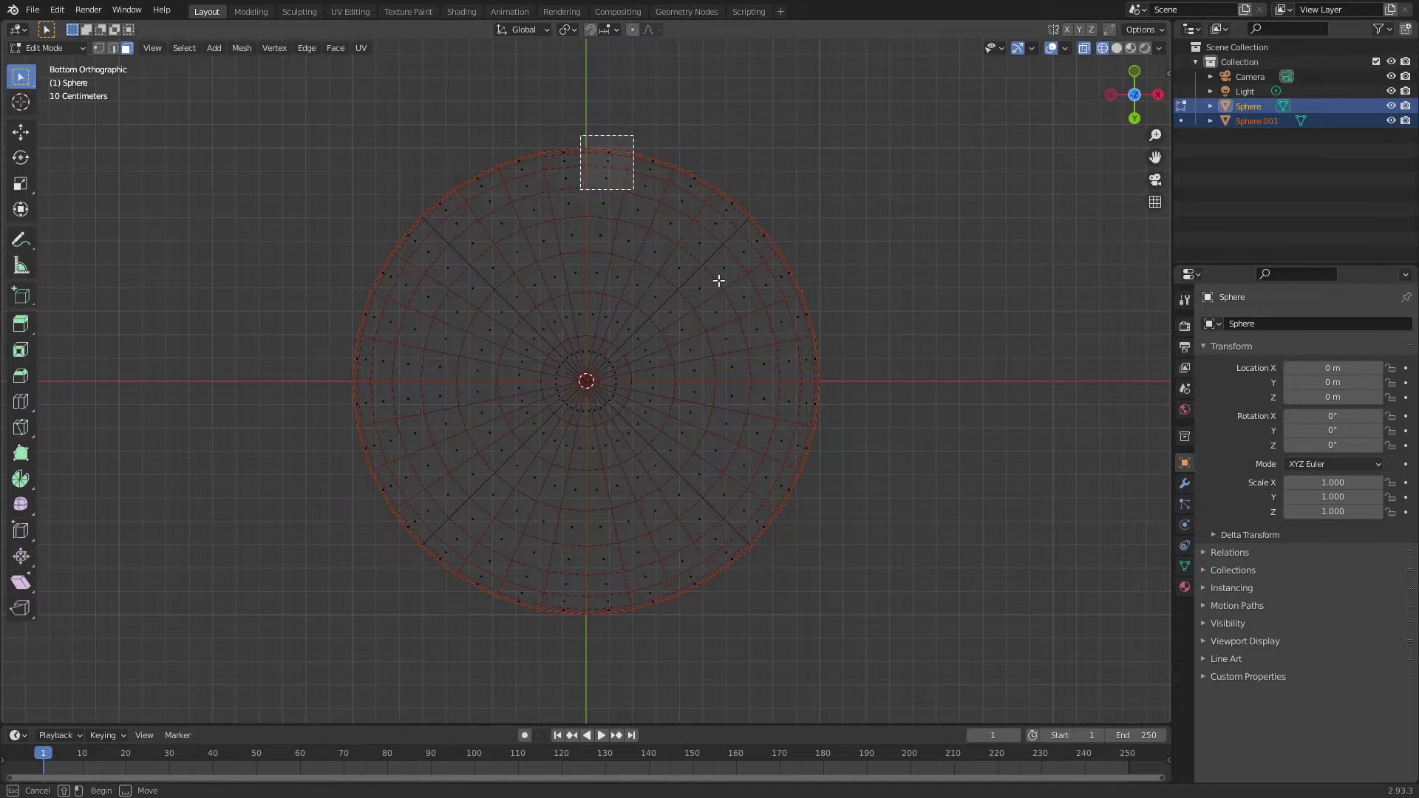
pyautogui.moveTo(719, 280); pyautogui.dragTo(819, 384)
pyautogui.press('p')
pyautogui.click(825, 172)
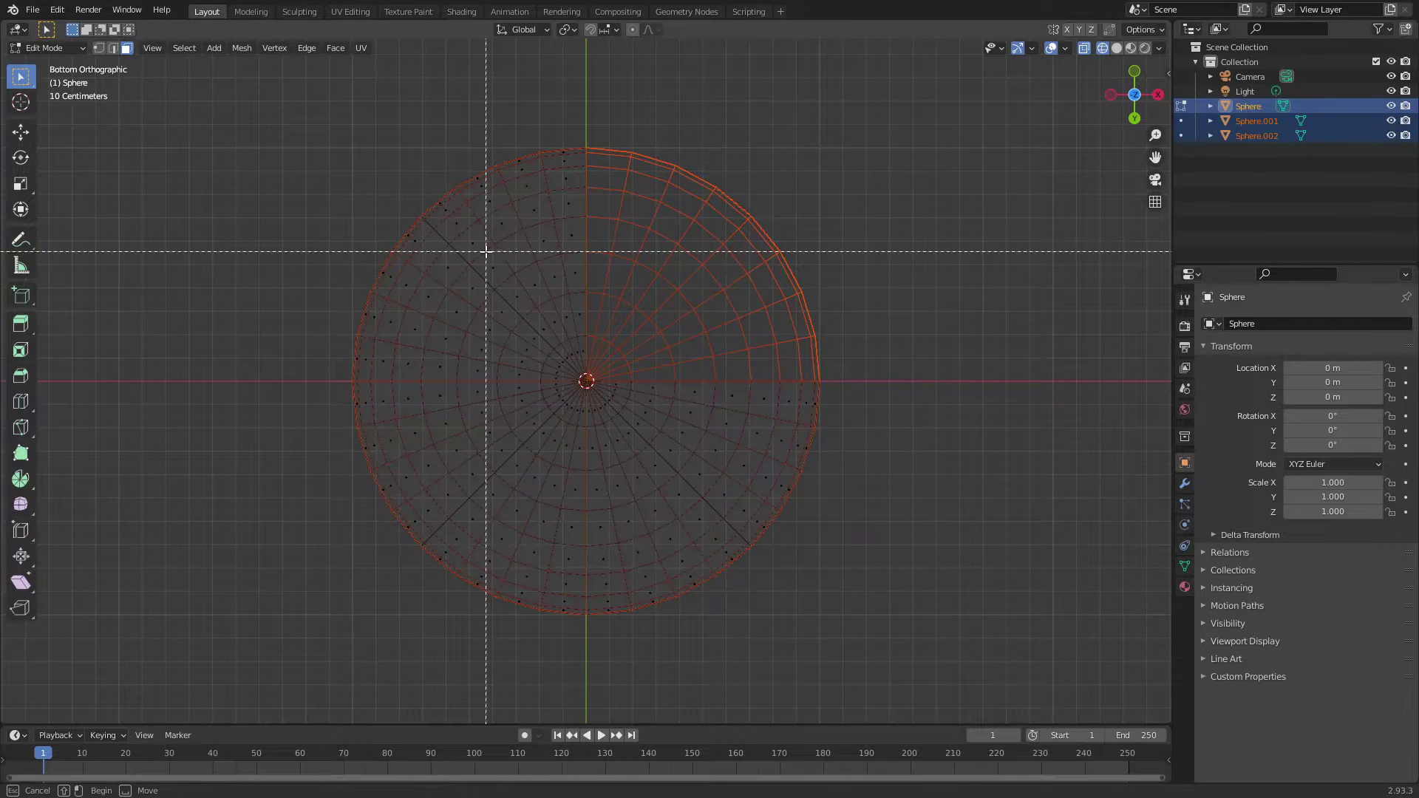
# - Separate the upper-left and lower-right quarters as objects, giving Sphere.002 through Sphere.004
pyautogui.moveTo(337, 131); pyautogui.dragTo(635, 377)
pyautogui.press('p')
pyautogui.click(1008, 212)
pyautogui.press('b')
pyautogui.moveTo(603, 624); pyautogui.dragTo(865, 354)
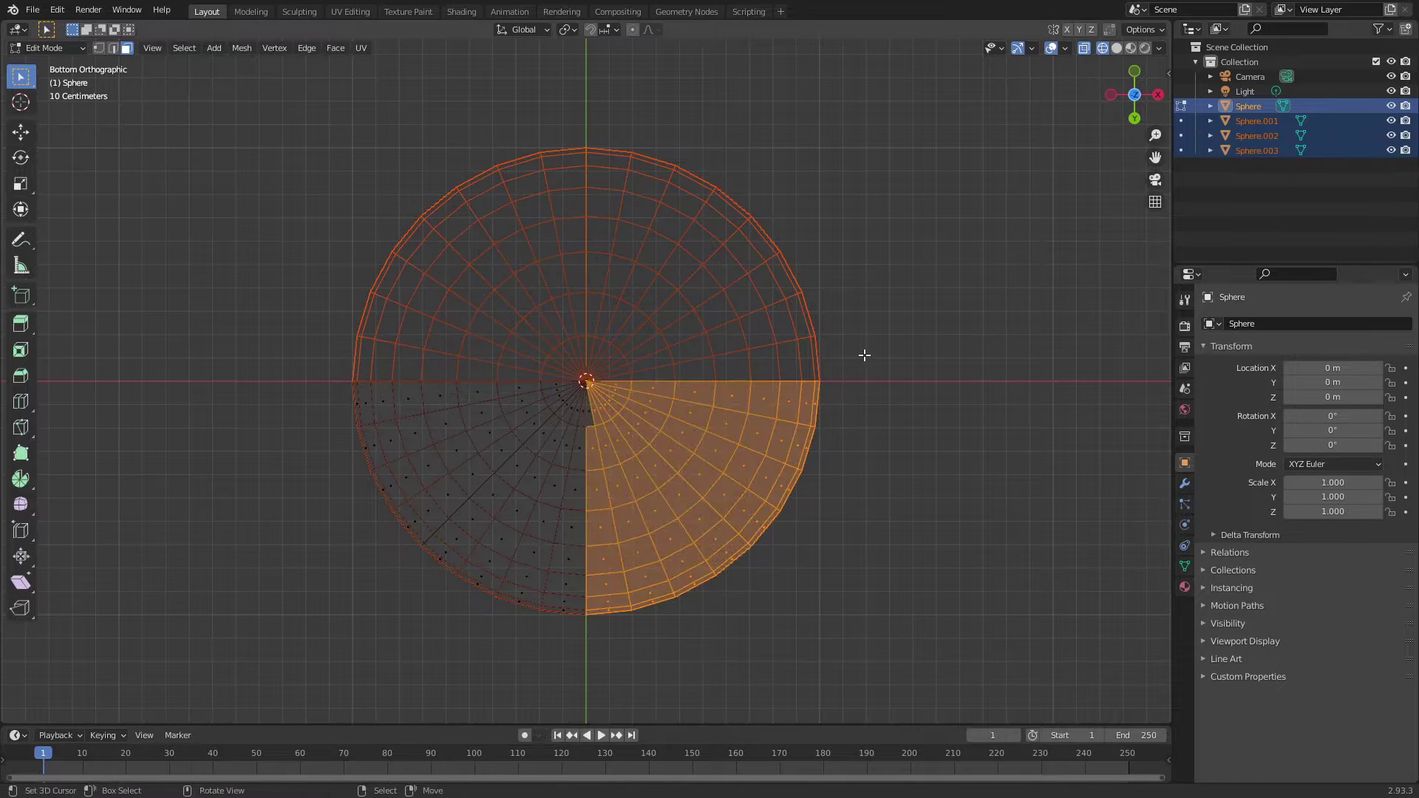
pyautogui.press('p')
pyautogui.click(908, 428)
# - Back in Object Mode with wireframe display, join all sphere pieces into one object
pyautogui.click(924, 481)
pyautogui.moveTo(923, 481); pyautogui.dragTo(1055, 469, button='middle')
pyautogui.press('z')
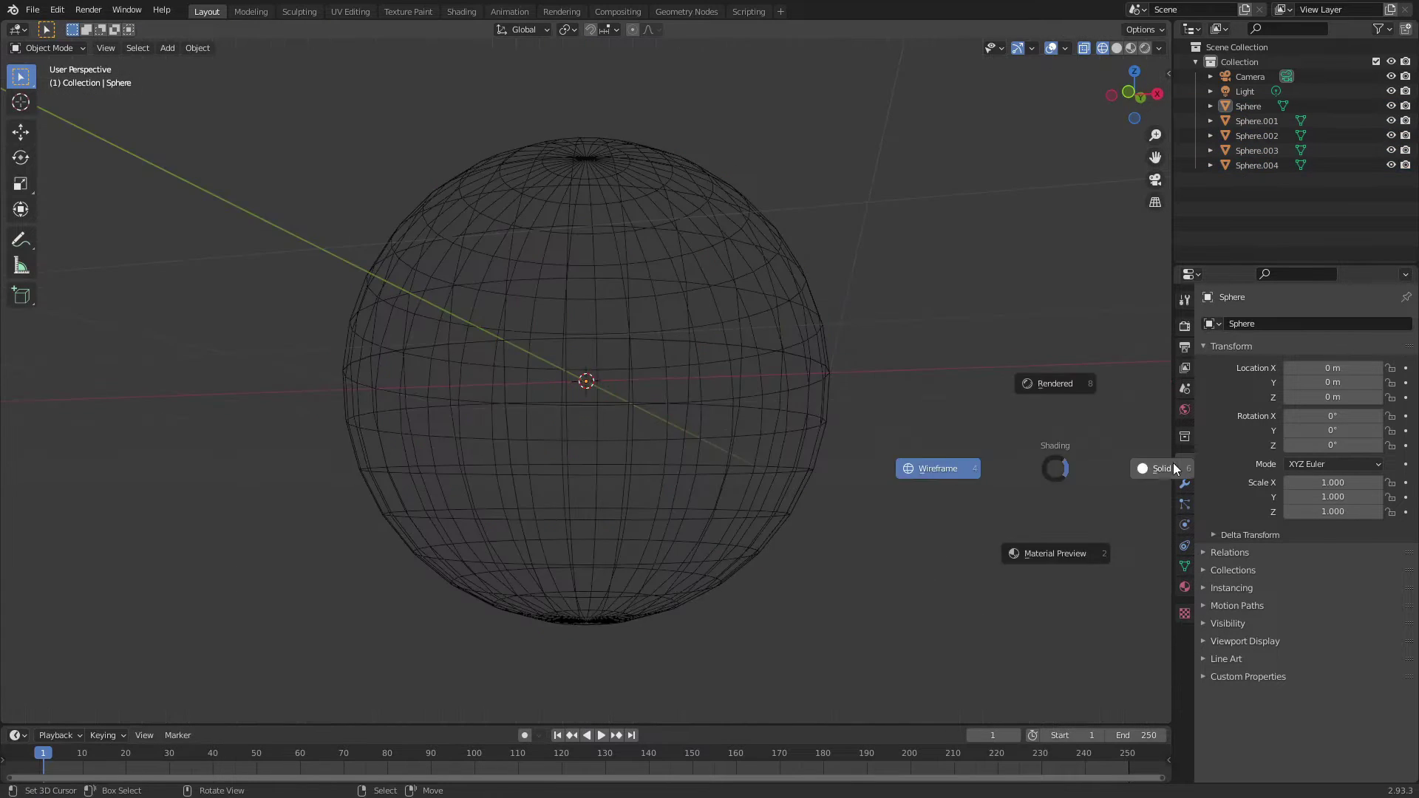
pyautogui.press('z')
pyautogui.click(893, 415)
pyautogui.moveTo(901, 640); pyautogui.dragTo(894, 628)
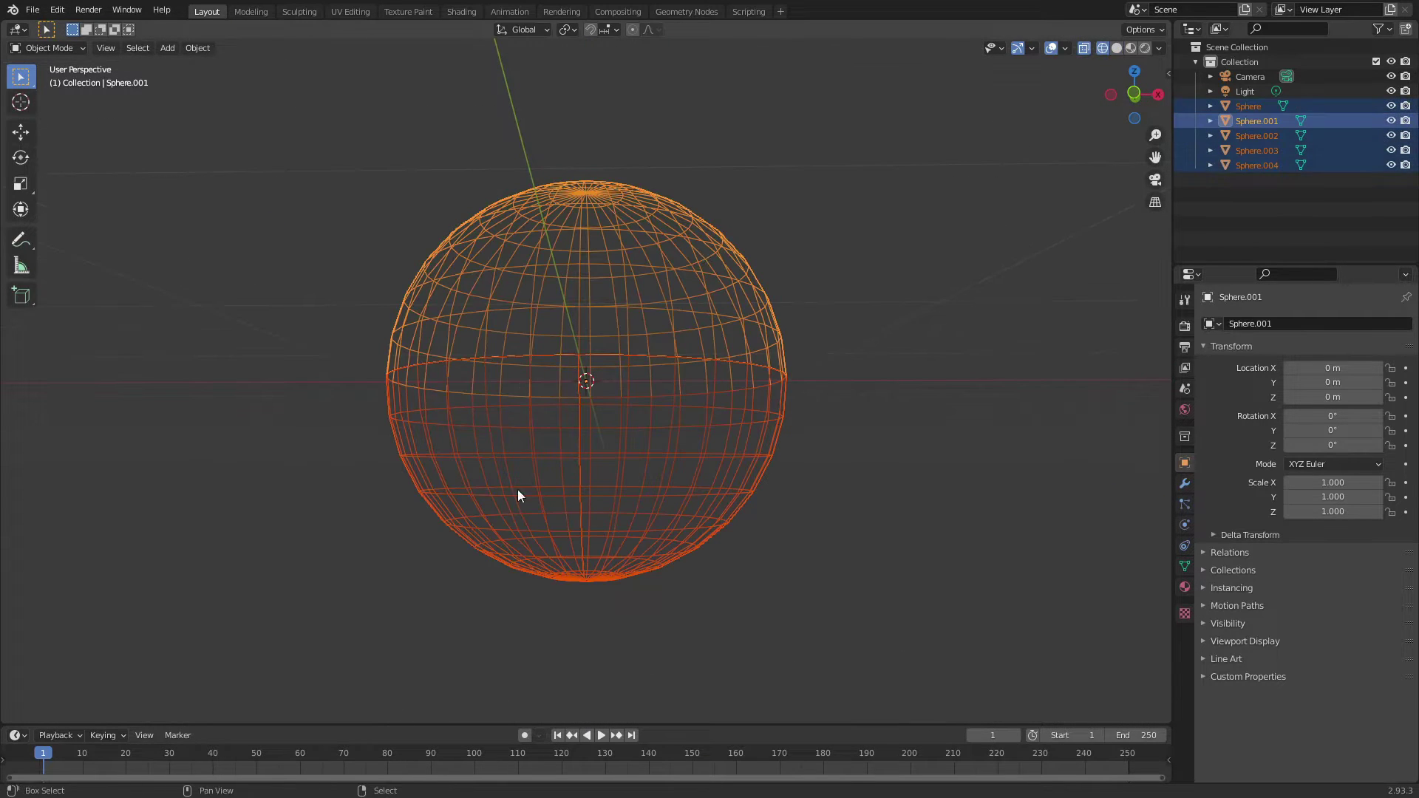
pyautogui.hotkey('ctrl', 'j')
# - Separate the connected top half again as Sphere.001 and hide it, leaving the bowl
pyautogui.moveTo(875, 306); pyautogui.dragTo(672, 348, button='middle')
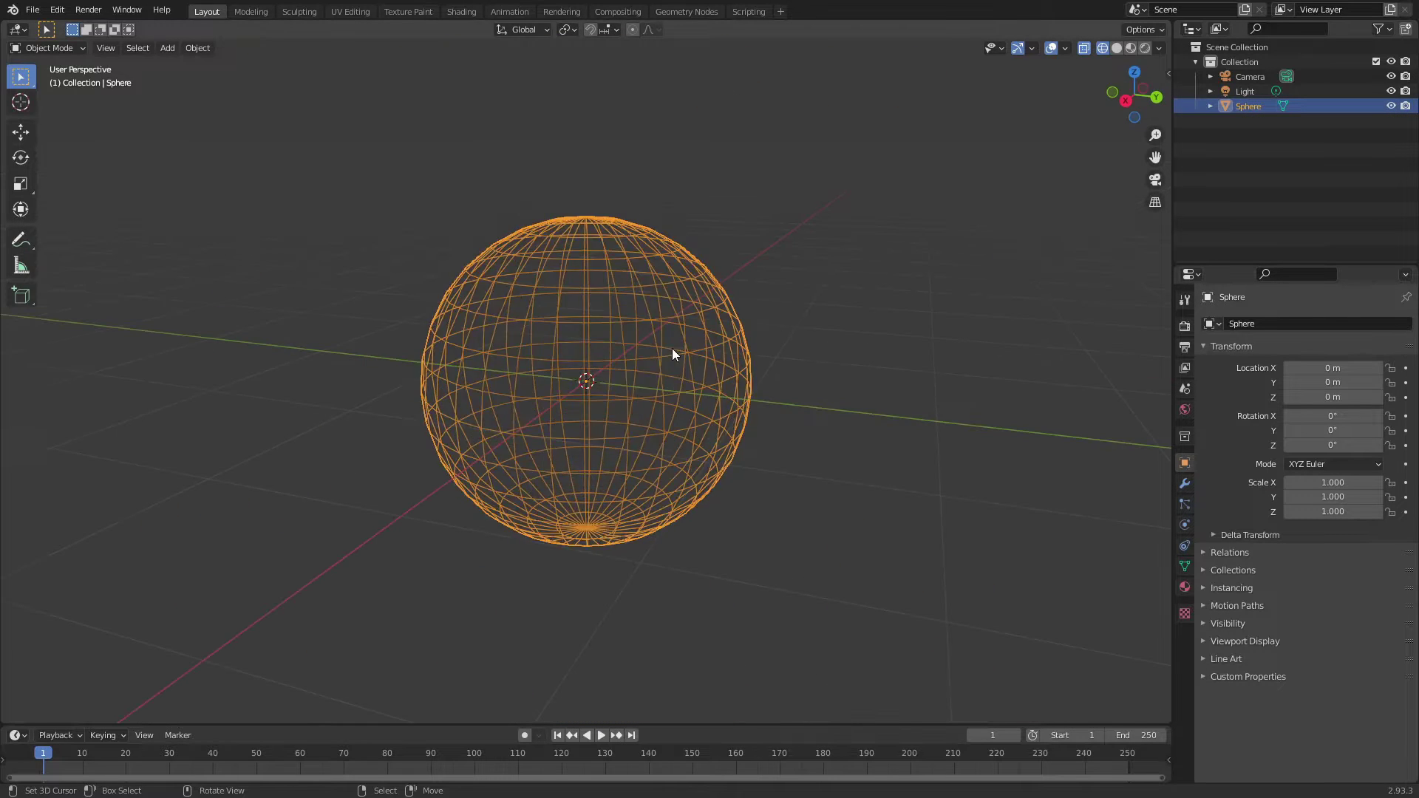
pyautogui.press('Tab')
pyautogui.press('l')
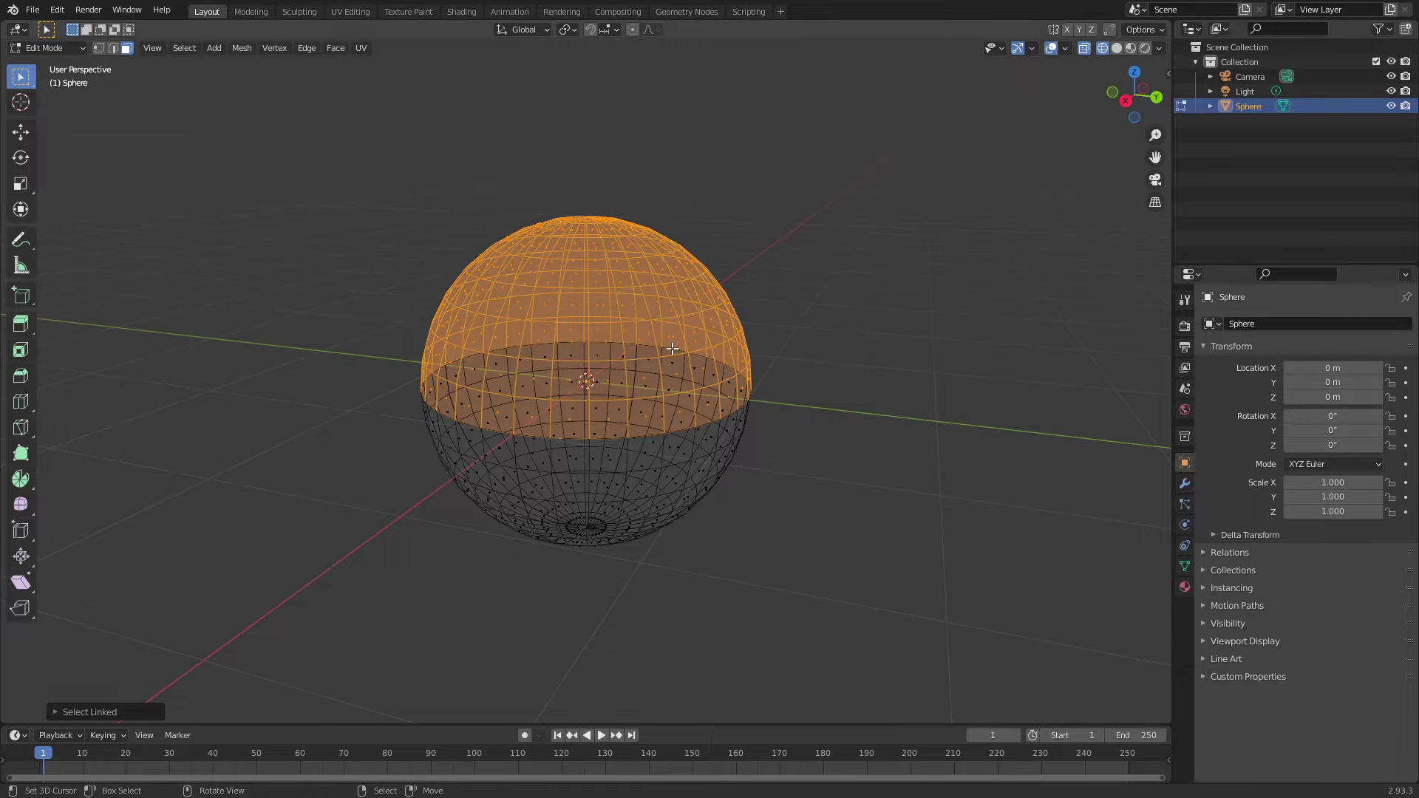
pyautogui.press('p')
pyautogui.click(671, 348)
pyautogui.press('Tab')
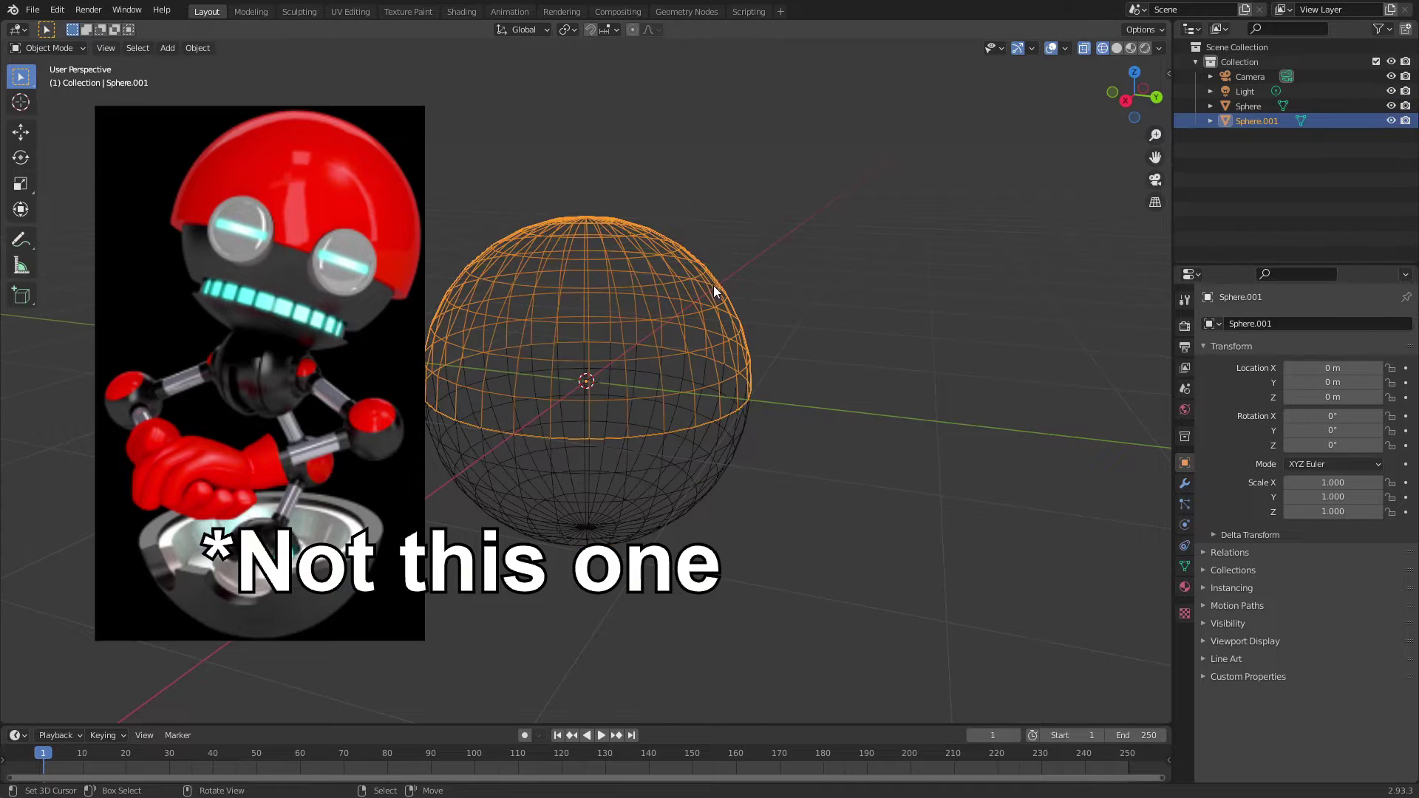
pyautogui.press('z')
pyautogui.click(818, 295)
pyautogui.press('h')
pyautogui.moveTo(818, 288); pyautogui.dragTo(712, 310, button='middle')
# - In the bowl's Edit Mode, select a block of faces inside the bowl near its centre
pyautogui.click(713, 311)
pyautogui.press('Tab')
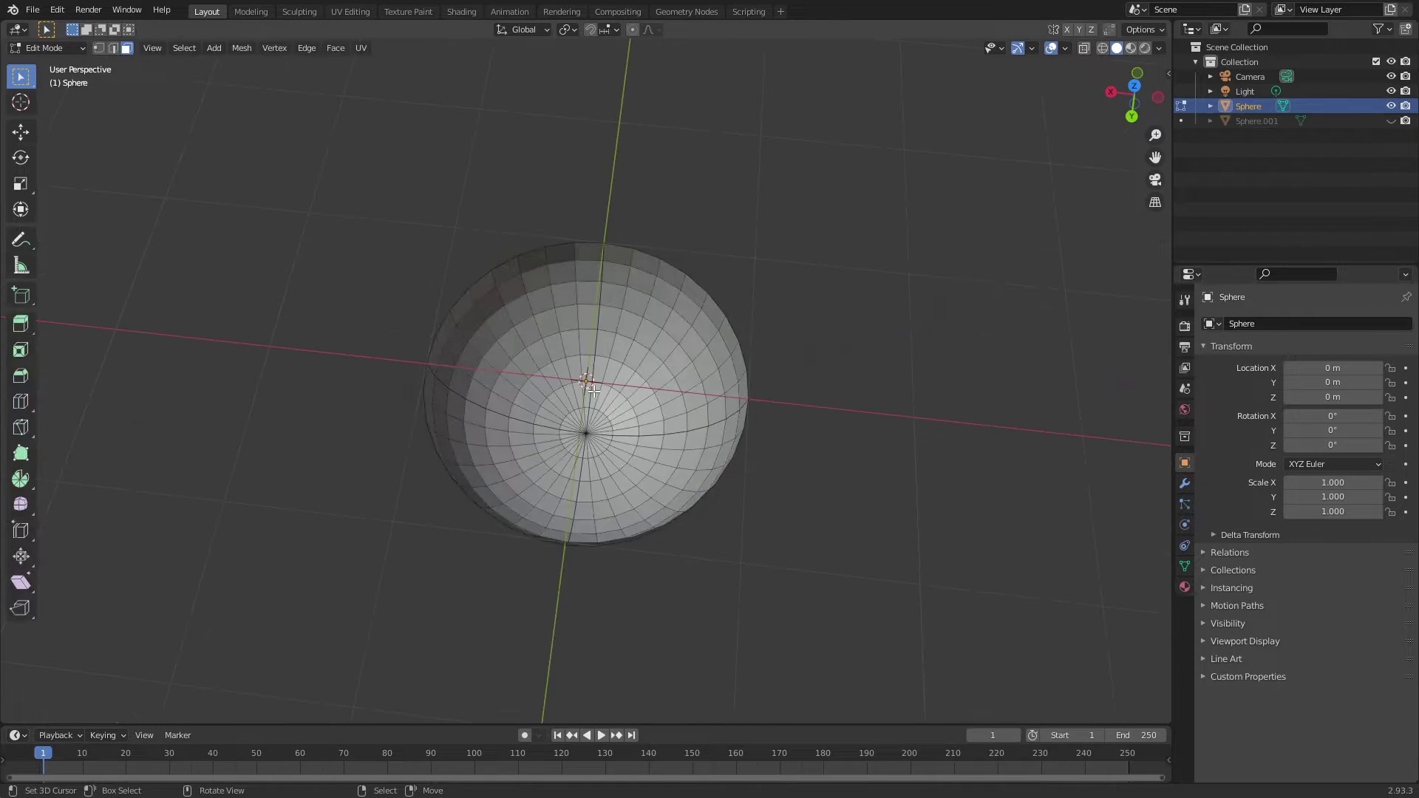
pyautogui.scroll(5, 429, 350)
pyautogui.moveTo(429, 350); pyautogui.dragTo(510, 443, button='middle')
pyautogui.click(510, 443)
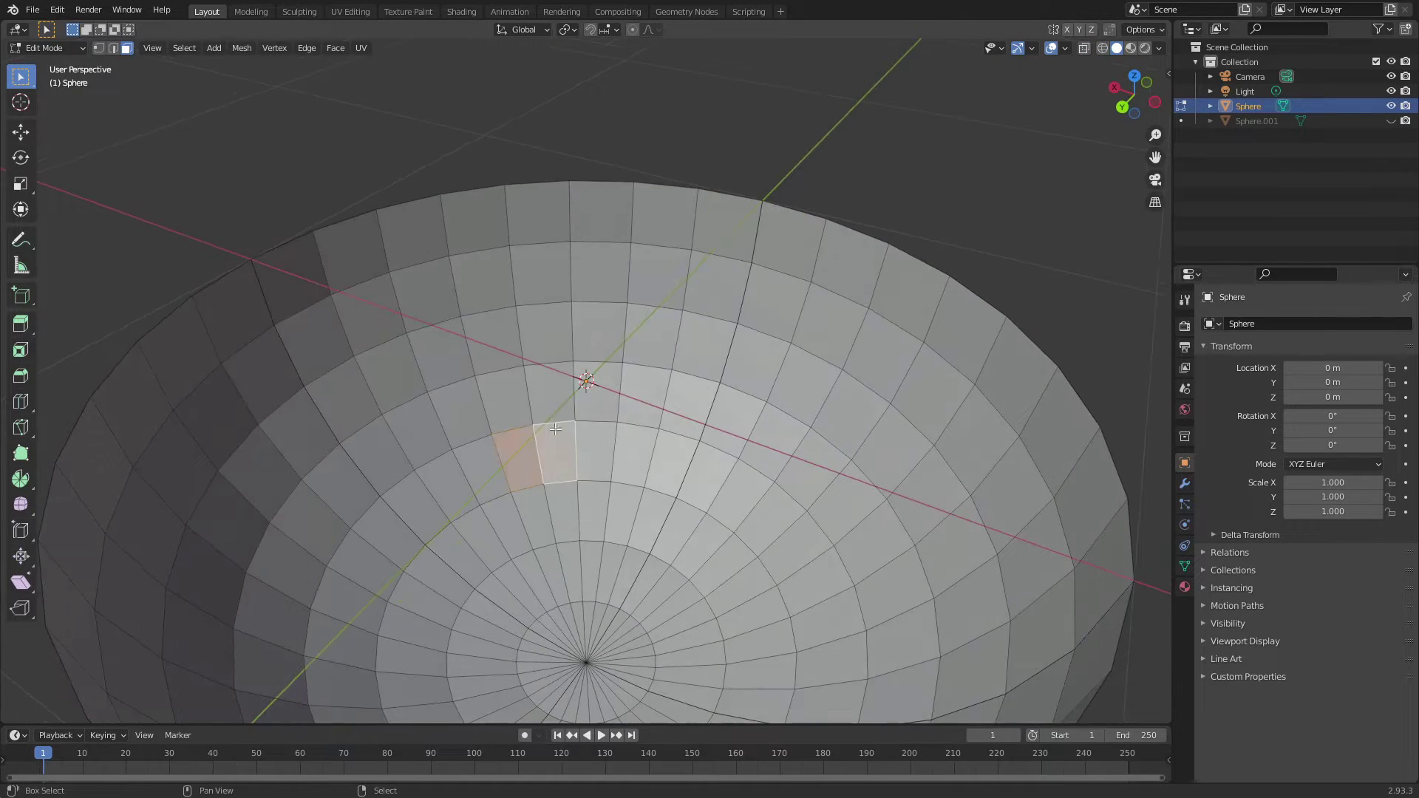
pyautogui.keyDown('ctrl'); pyautogui.click(550, 368); pyautogui.keyUp('ctrl')
pyautogui.moveTo(549, 368); pyautogui.dragTo(669, 353, button='middle')
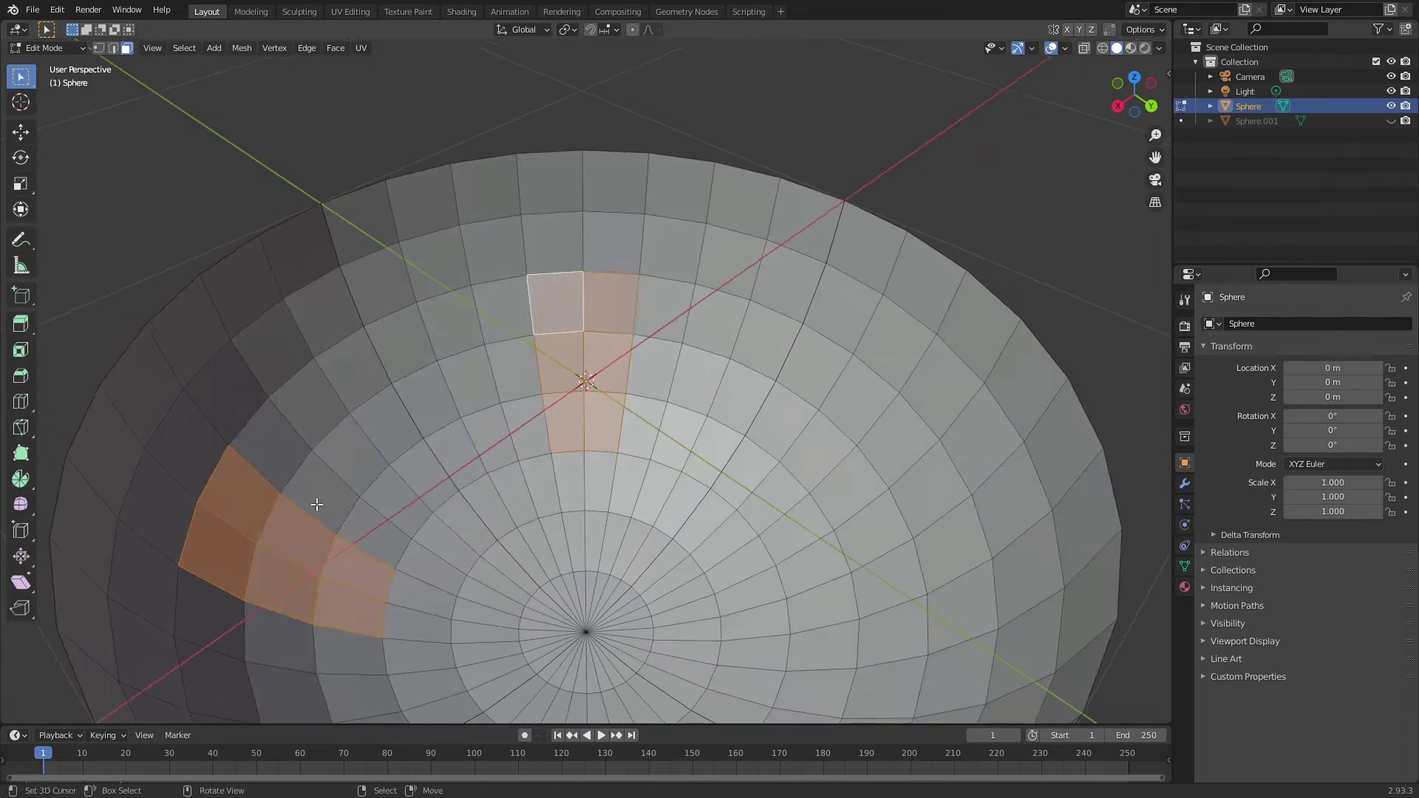
pyautogui.moveTo(317, 504)
pyautogui.mouseDown(button='middle')
pyautogui.moveTo(547, 451)
pyautogui.moveTo(530, 478)
pyautogui.moveTo(101, 389)
pyautogui.mouseUp(button='middle')
pyautogui.keyDown('ctrl'); pyautogui.click(547, 451); pyautogui.keyUp('ctrl')
pyautogui.keyDown('ctrl'); pyautogui.click(530, 477); pyautogui.keyUp('ctrl')
pyautogui.keyDown('ctrl'); pyautogui.click(536, 436); pyautogui.keyUp('ctrl')
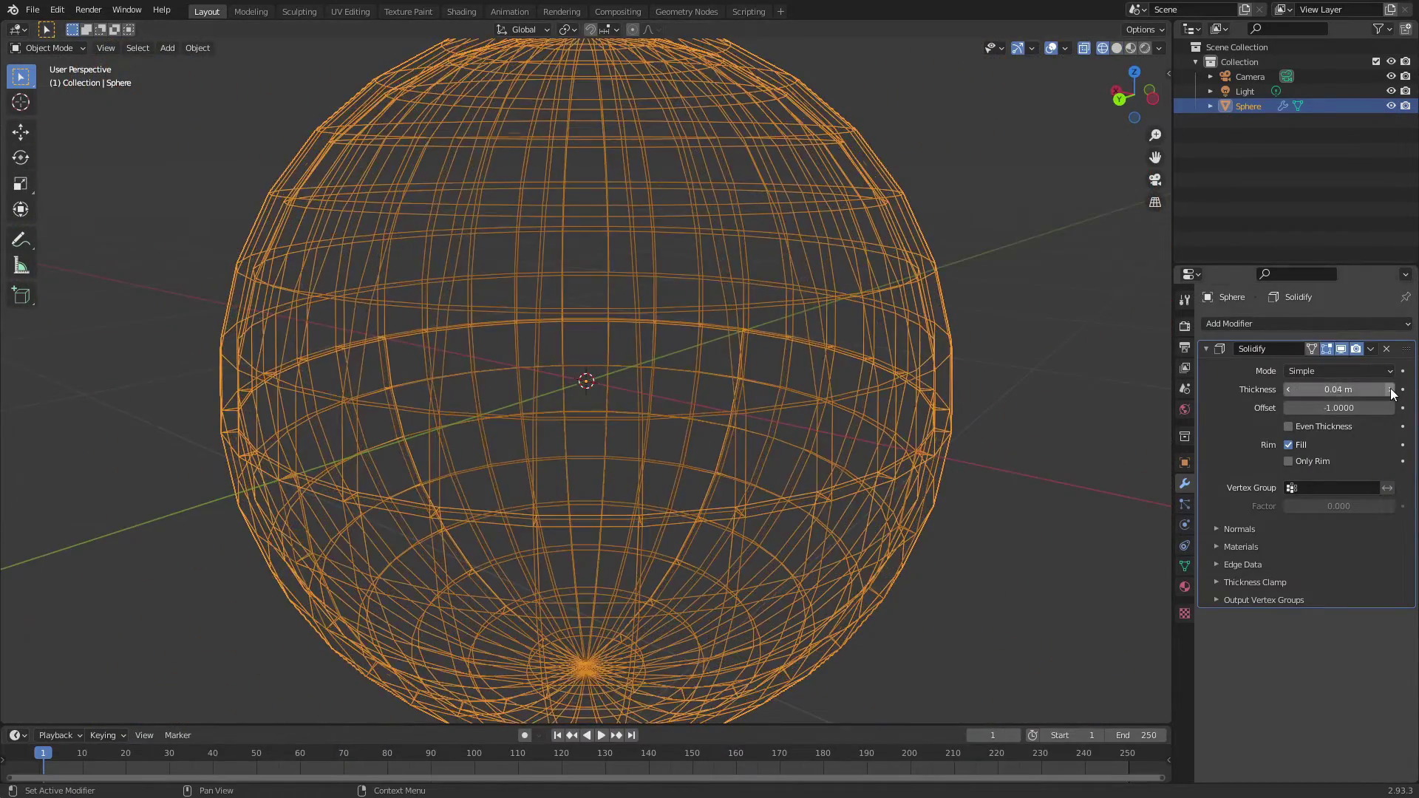
# - In solid shading, separate several face selections of the sphere into new objects
pyautogui.moveTo(998, 436)
pyautogui.mouseDown(button='middle')
pyautogui.moveTo(791, 462)
pyautogui.moveTo(792, 522)
pyautogui.moveTo(875, 524)
pyautogui.mouseUp(button='middle')
pyautogui.press('z')
pyautogui.click(976, 523)
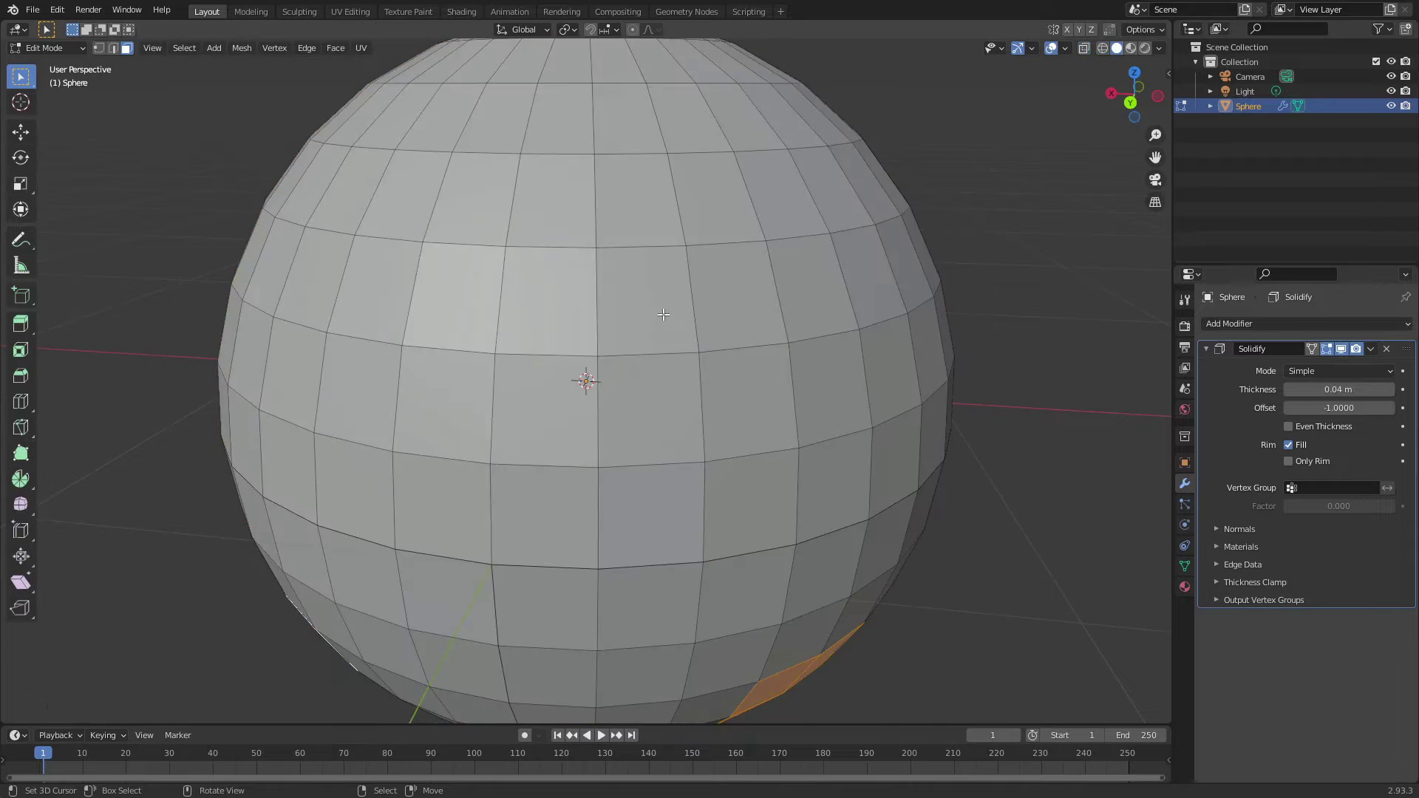
pyautogui.press('Tab')
pyautogui.press('p')
pyautogui.click(755, 124)
pyautogui.press('p')
pyautogui.click(713, 509)
pyautogui.press('p')
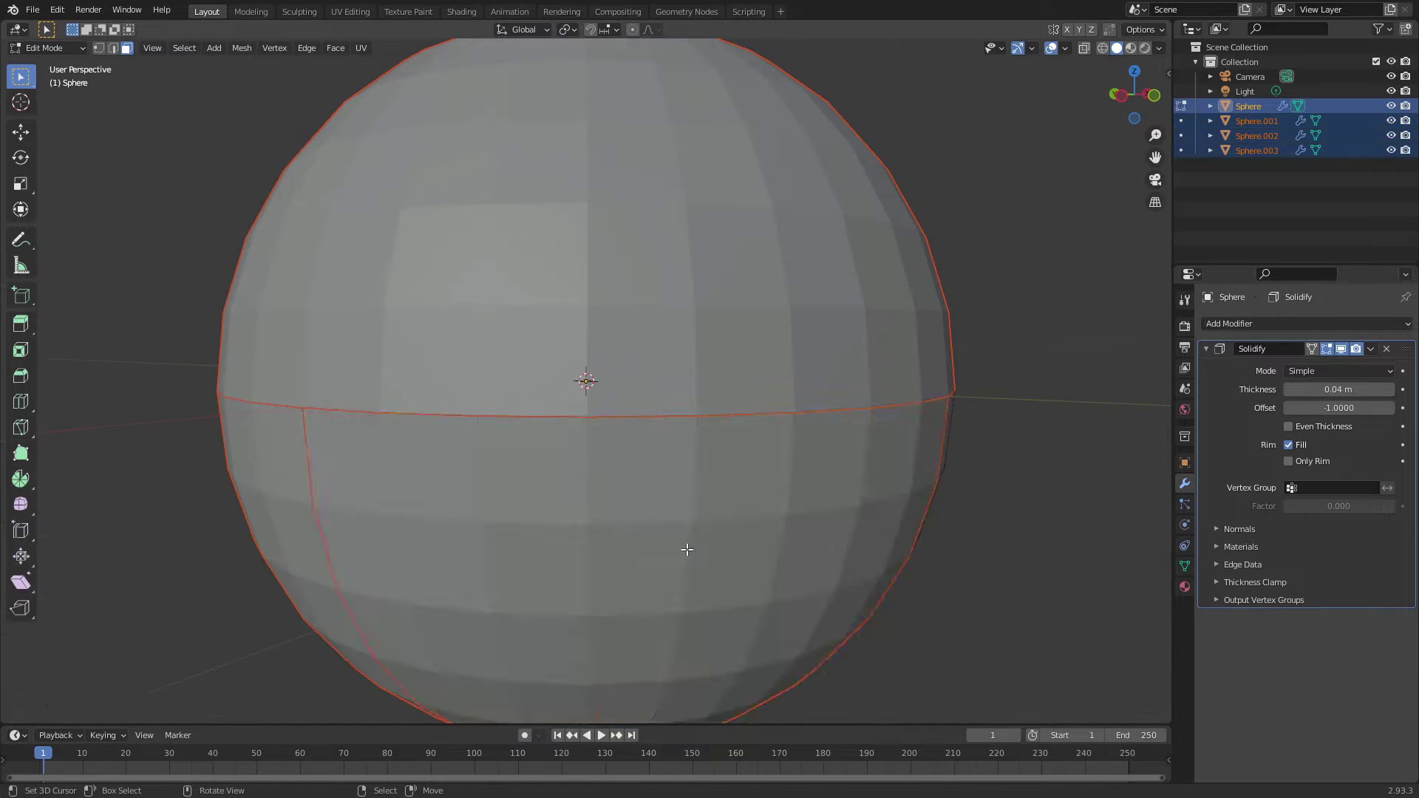
pyautogui.press('p')
pyautogui.click(810, 445)
pyautogui.press('Tab')
# - Hide selected sphere pieces to inspect the remaining one, then unhide everything
pyautogui.moveTo(810, 445); pyautogui.dragTo(899, 359, button='middle')
pyautogui.scroll(-5, 726, 447)
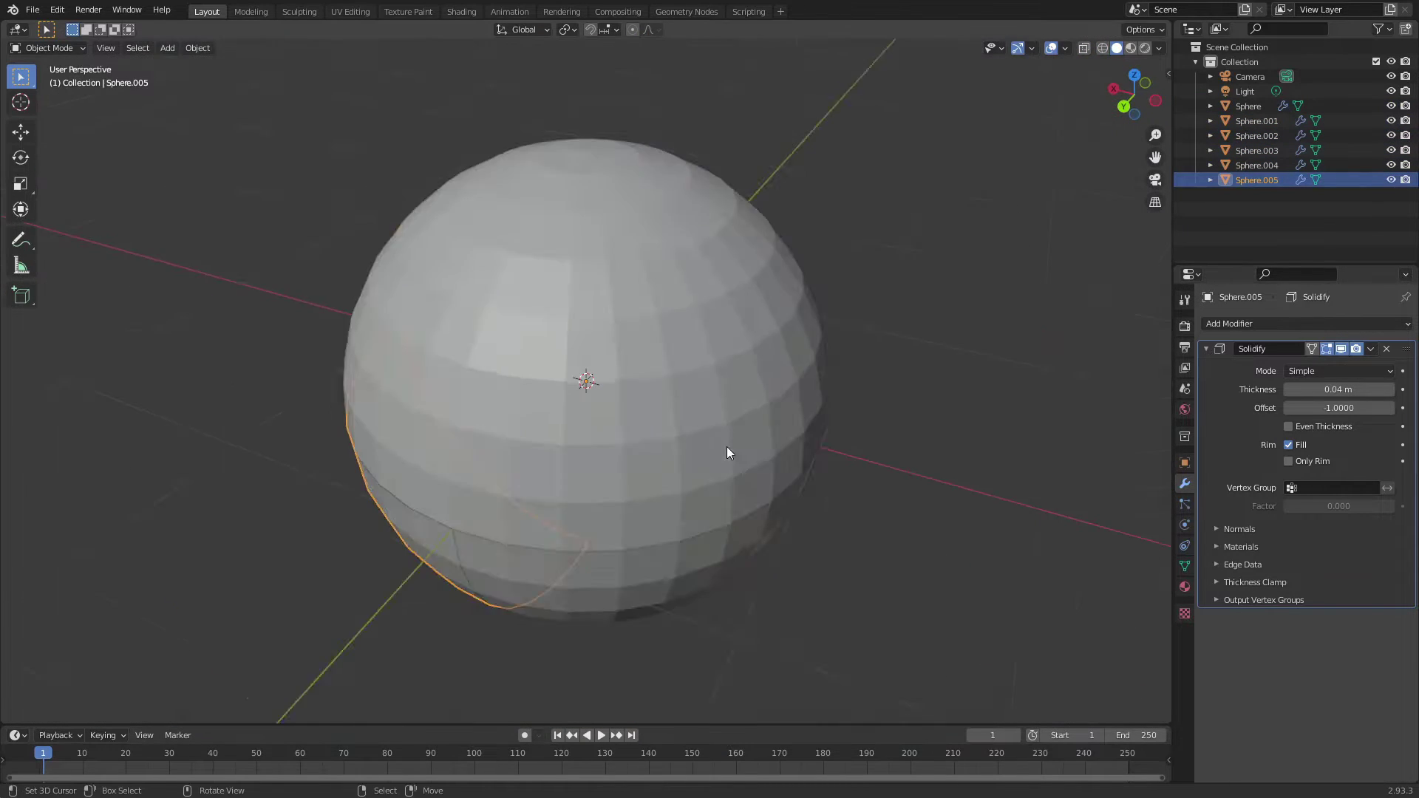
pyautogui.keyDown('shift'); pyautogui.click(726, 446); pyautogui.keyUp('shift')
pyautogui.keyDown('shift'); pyautogui.click(835, 307); pyautogui.keyUp('shift')
pyautogui.press('h')
pyautogui.moveTo(1003, 445); pyautogui.dragTo(831, 508, button='middle')
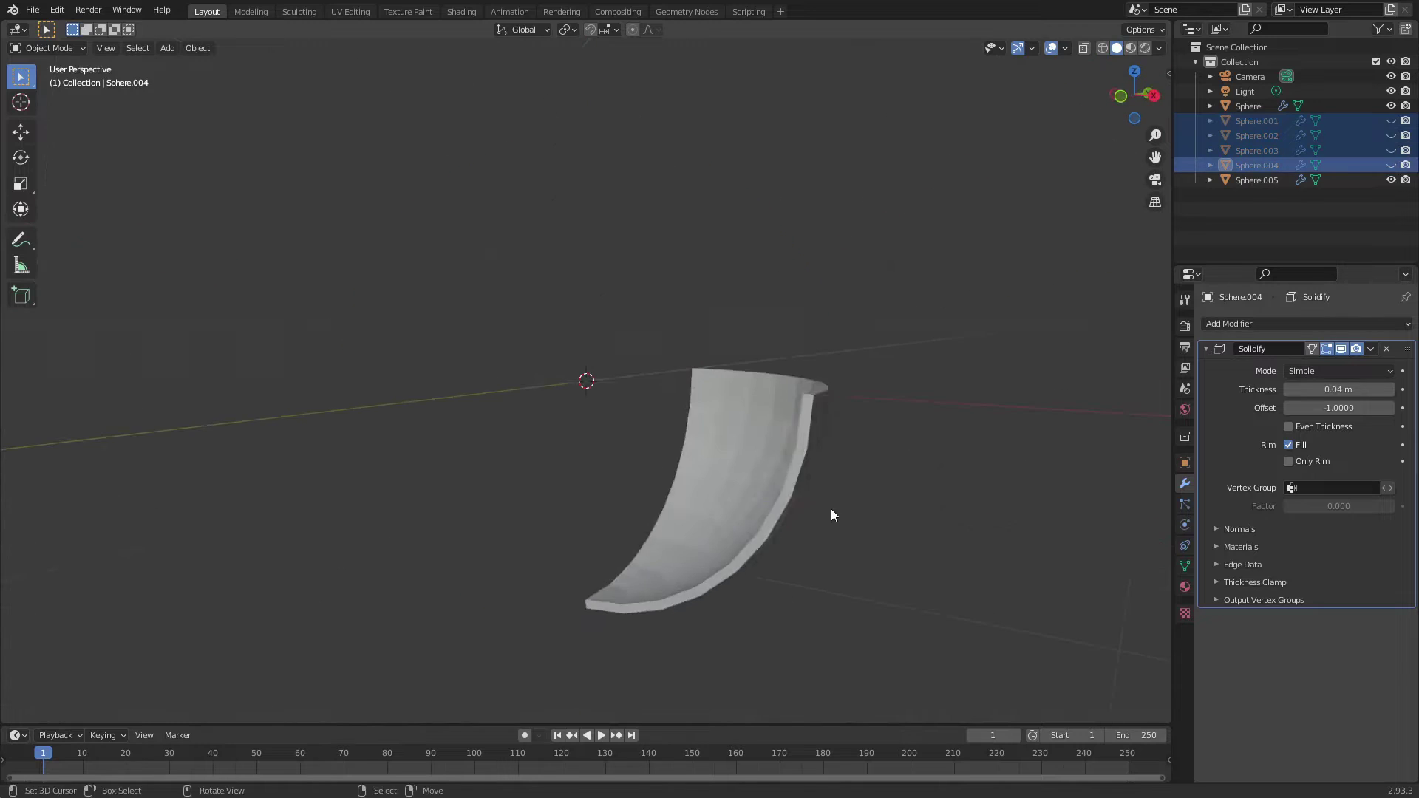
pyautogui.hotkey('alt', 'h')
# - Apply the Solidify modifier on Sphere.003 and Sphere.002 to make the thickness permanent
pyautogui.hotkey('alt', 'a')
pyautogui.click(786, 559)
pyautogui.click(1379, 357)
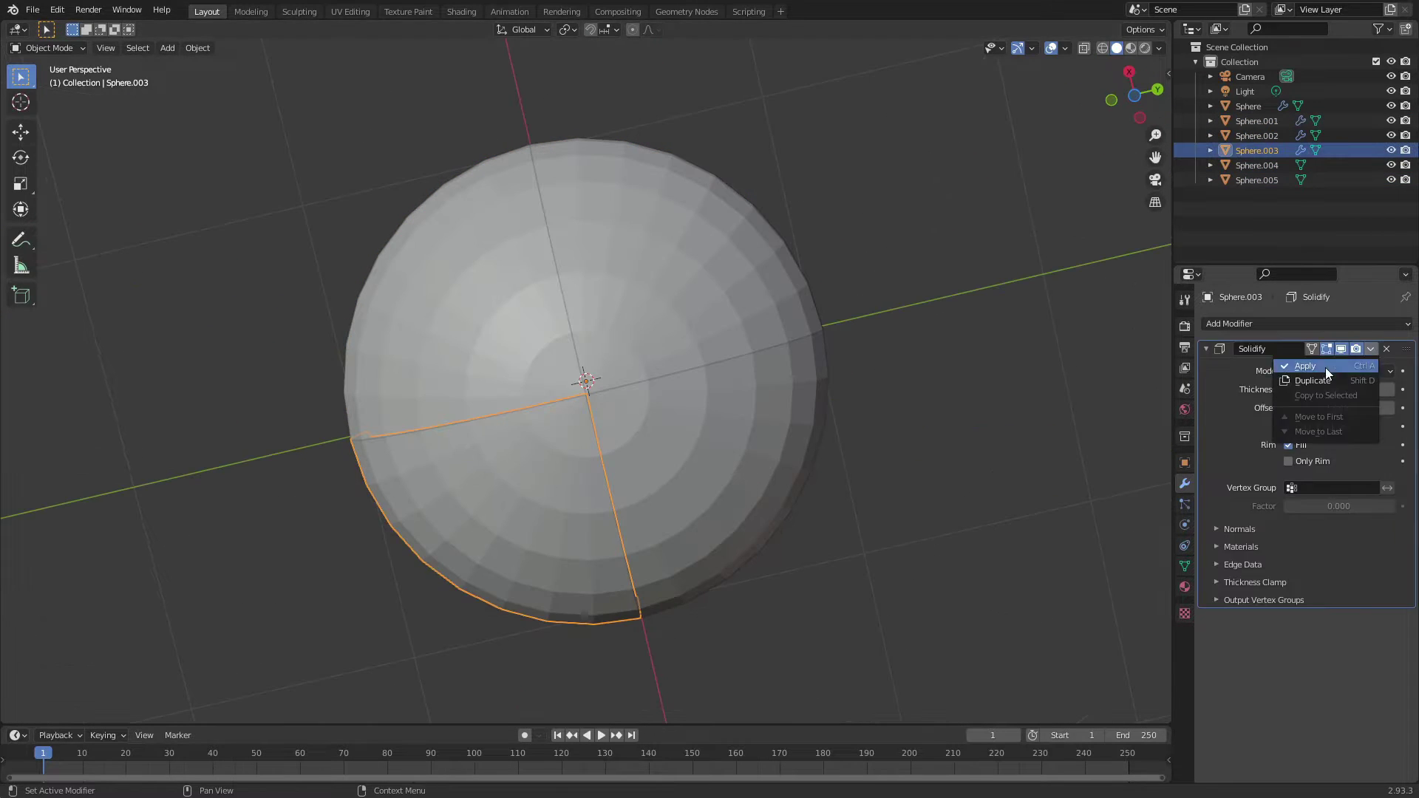
pyautogui.click(1325, 377)
pyautogui.click(783, 458)
pyautogui.moveTo(1048, 393); pyautogui.dragTo(961, 333, button='middle')
pyautogui.click(739, 221)
# - Hide the cap pieces and join the bowl pieces into one object, Sphere.002
pyautogui.keyDown('shift'); pyautogui.click(683, 375); pyautogui.keyUp('shift')
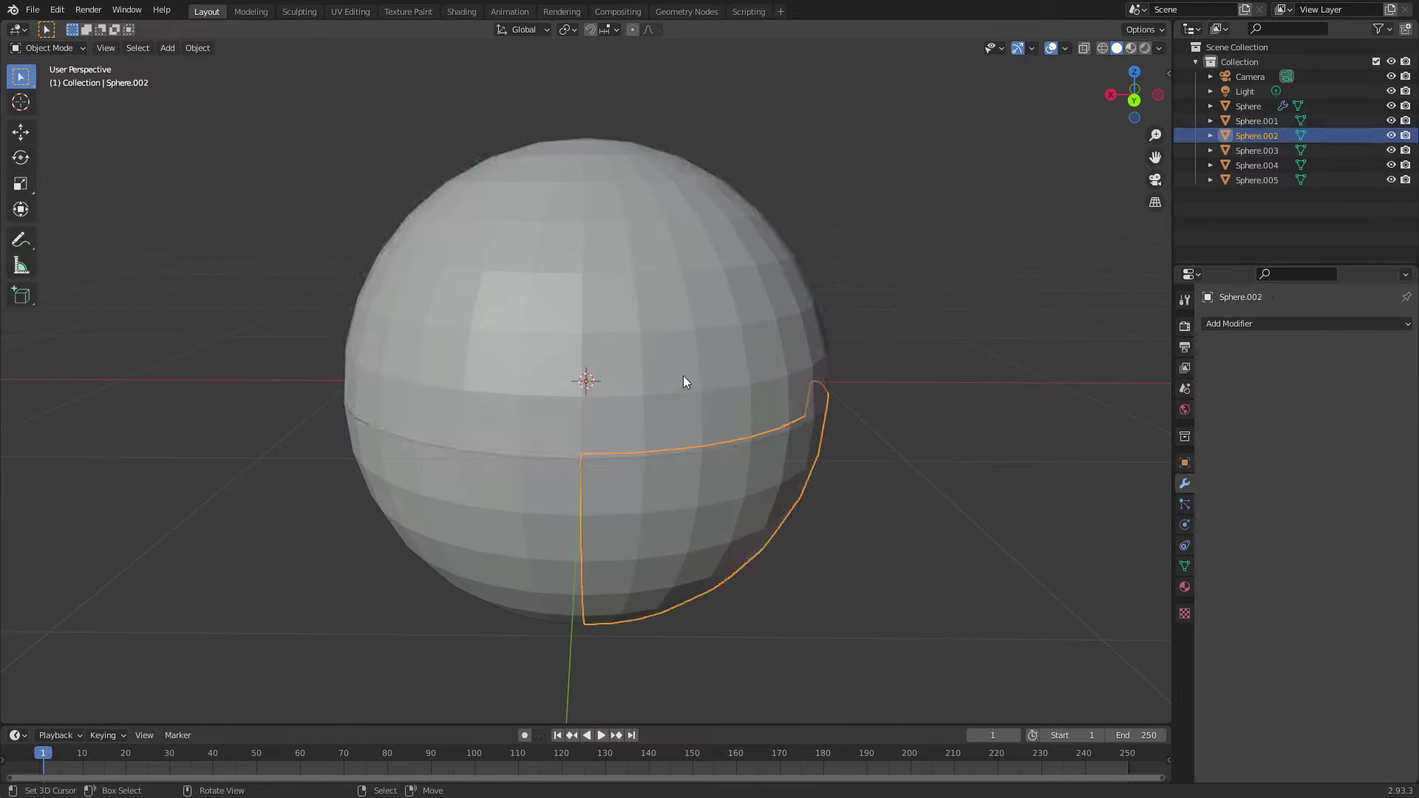
pyautogui.press('h')
pyautogui.moveTo(436, 545); pyautogui.dragTo(583, 598, button='middle')
pyautogui.click(490, 485)
pyautogui.keyDown('shift'); pyautogui.click(702, 330); pyautogui.keyUp('shift')
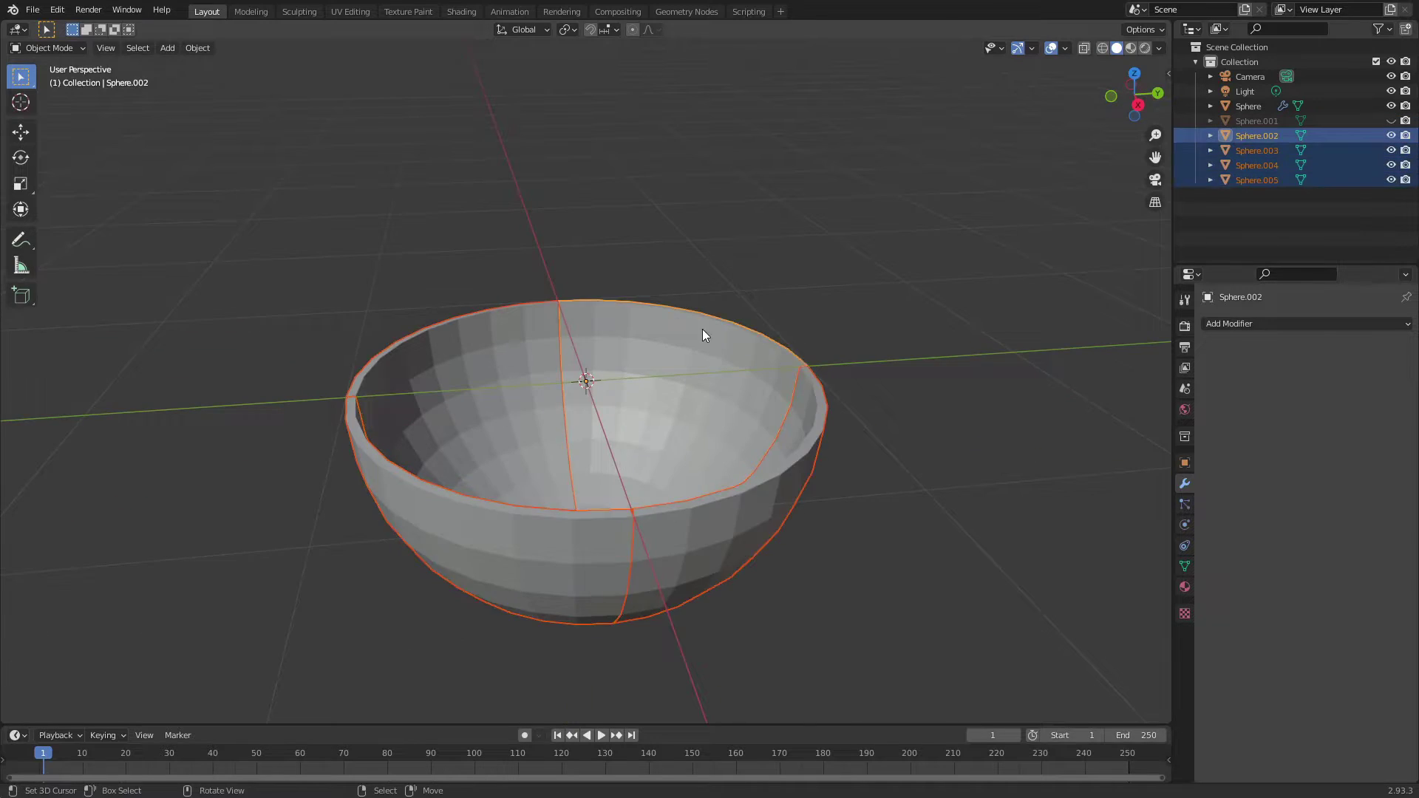
pyautogui.hotkey('ctrl', 'j')
pyautogui.press('Tab')
pyautogui.press('3')
pyautogui.keyDown('shift'); pyautogui.click(538, 364); pyautogui.keyUp('shift')
# - Extrude four face patches inside the bowl upward into fins and taper them toward the tips
pyautogui.moveTo(547, 429); pyautogui.dragTo(367, 406, button='middle')
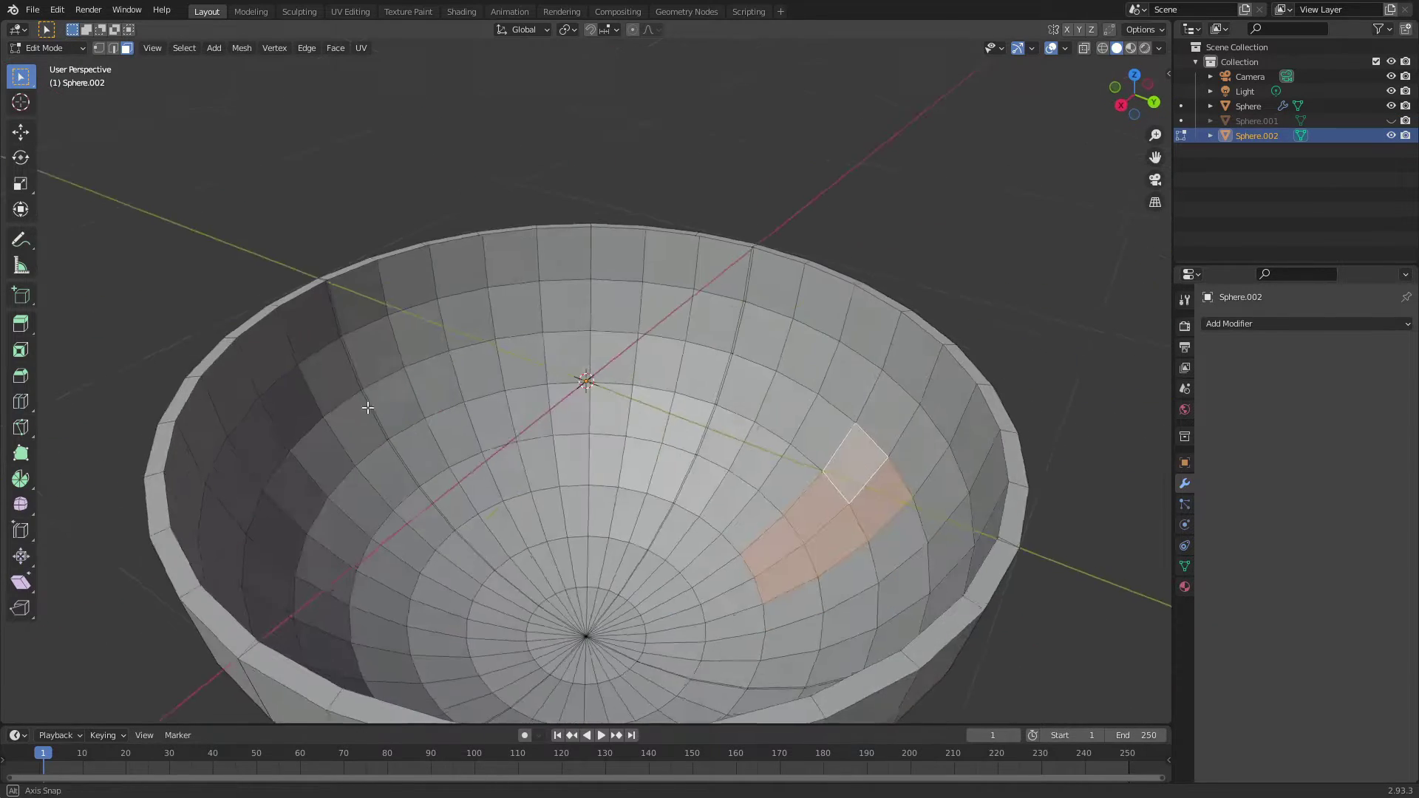
pyautogui.keyDown('shift'); pyautogui.click(532, 370); pyautogui.keyUp('shift')
pyautogui.moveTo(532, 369)
pyautogui.mouseDown(button='middle')
pyautogui.moveTo(975, 469)
pyautogui.moveTo(576, 414)
pyautogui.moveTo(550, 473)
pyautogui.mouseUp(button='middle')
pyautogui.keyDown('shift'); pyautogui.click(569, 443); pyautogui.keyUp('shift')
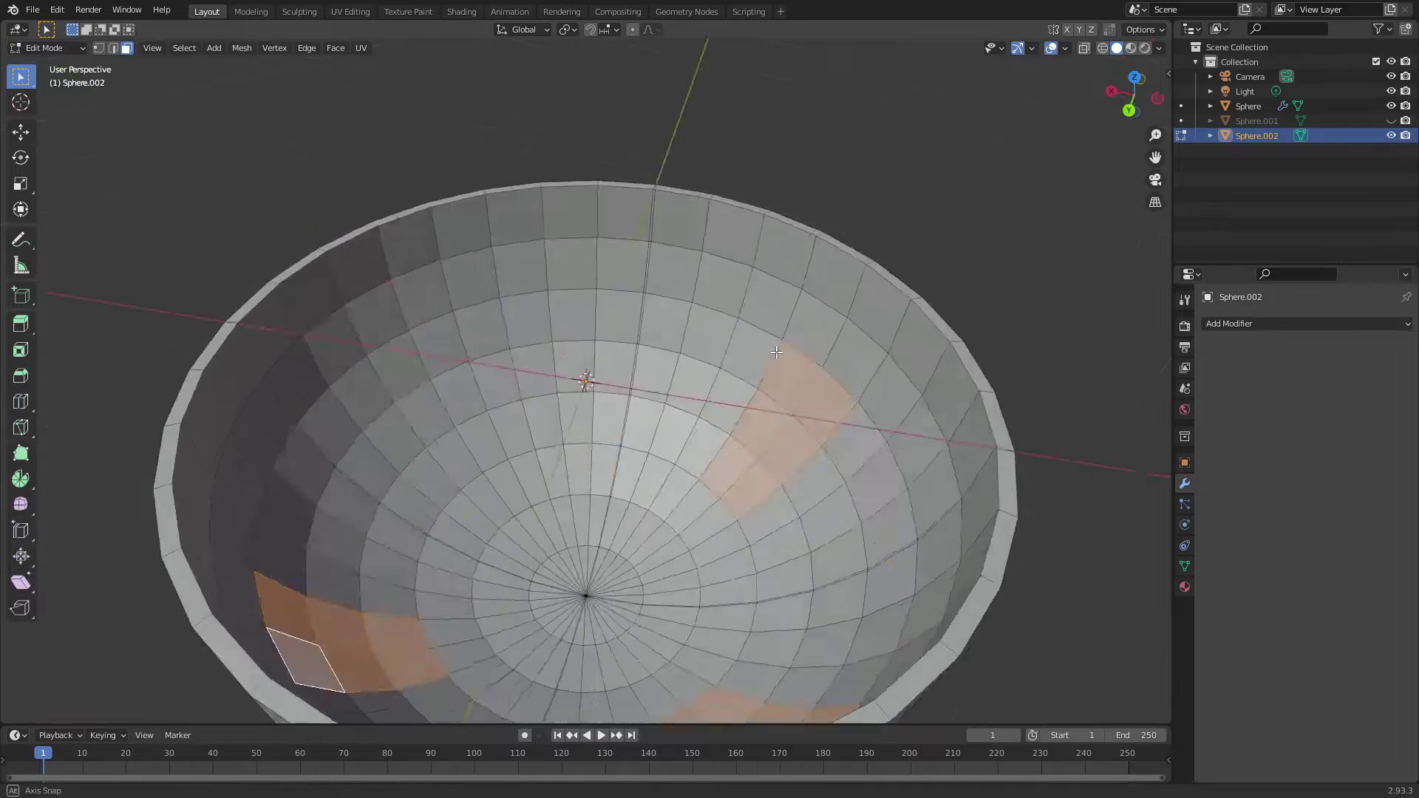
pyautogui.keyDown('shift'); pyautogui.click(551, 474); pyautogui.keyUp('shift')
pyautogui.moveTo(520, 365); pyautogui.dragTo(828, 379, button='middle')
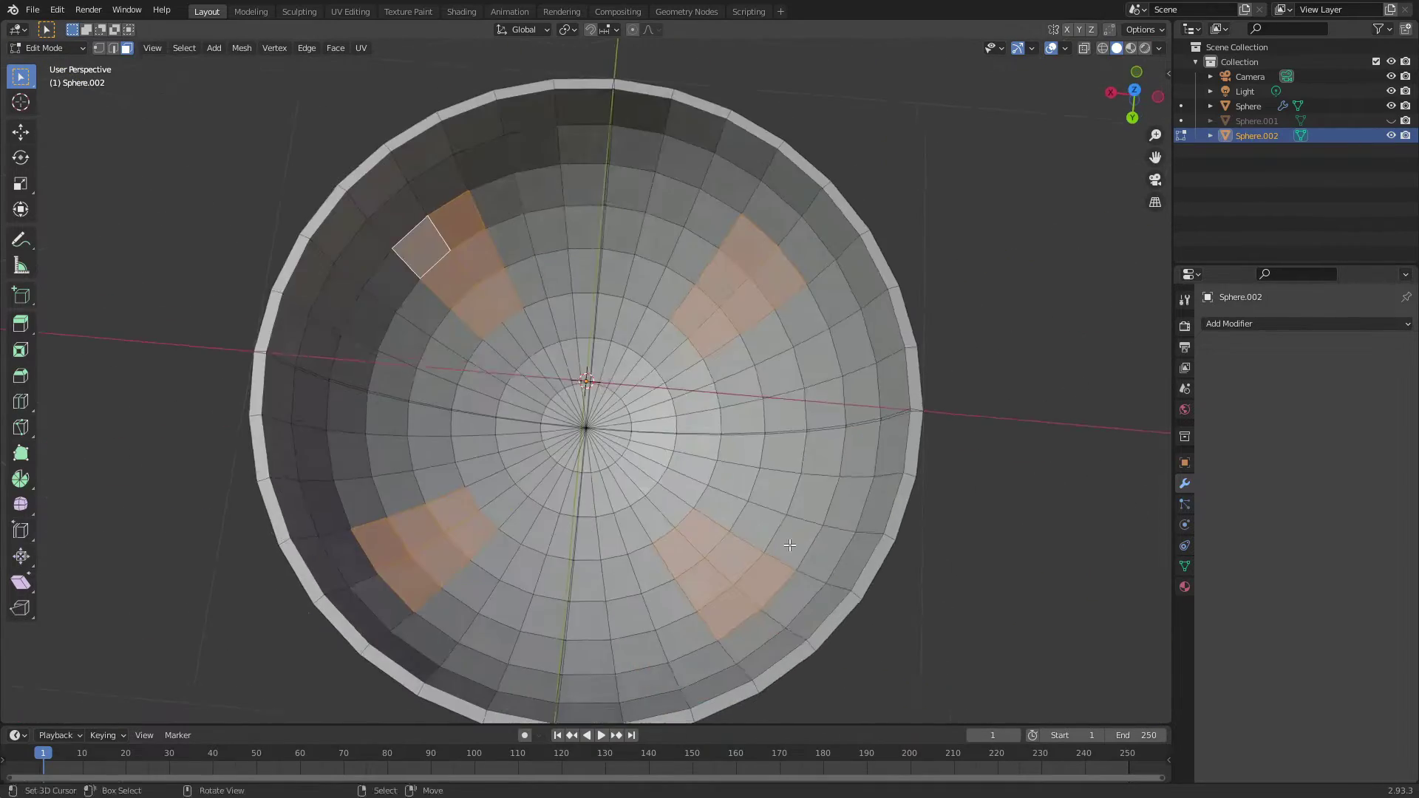
pyautogui.press('e')
pyautogui.rightClick(827, 378)
pyautogui.press('s')
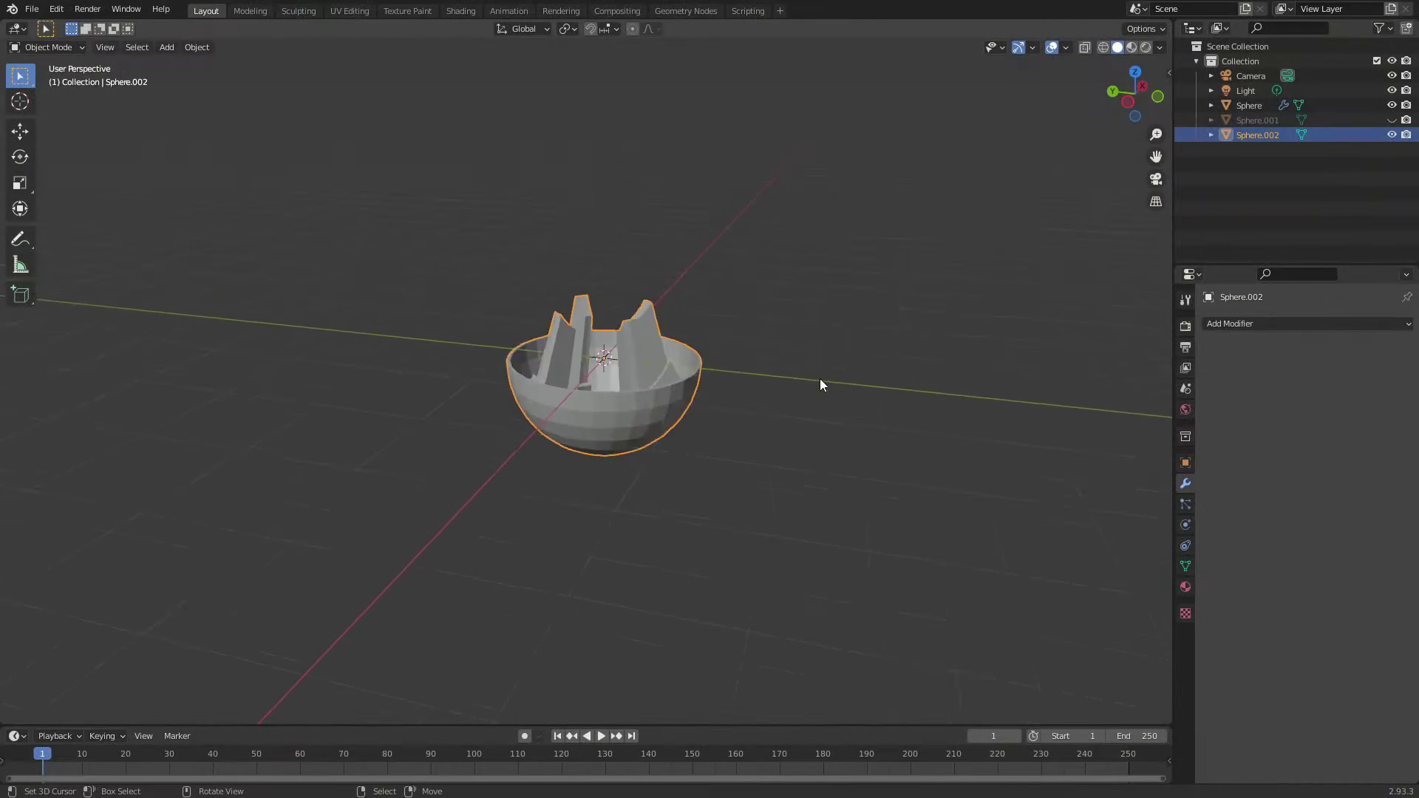
pyautogui.hotkey('shift', 'a')
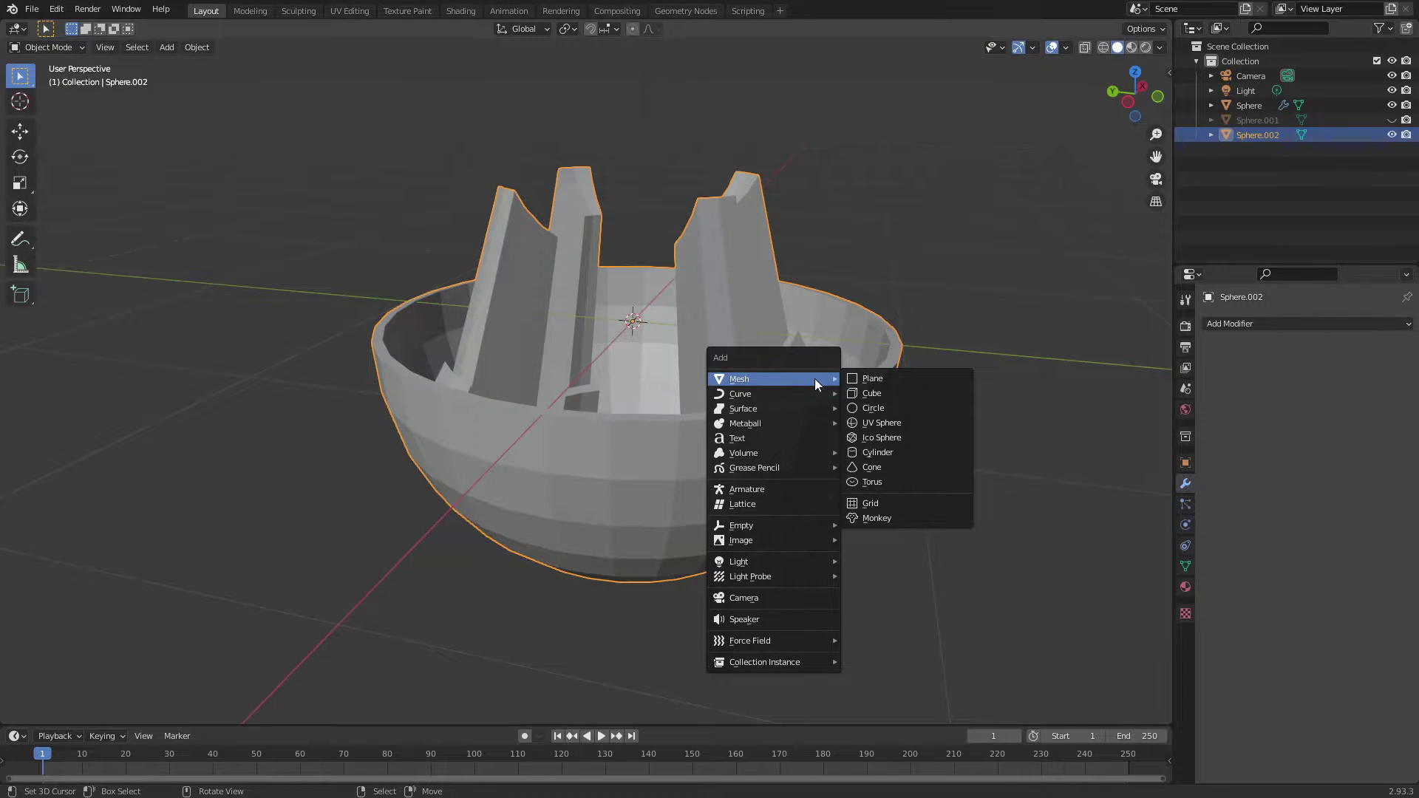
# - Add a cylinder and slide two loop cuts into place around its middle
pyautogui.click(903, 452)
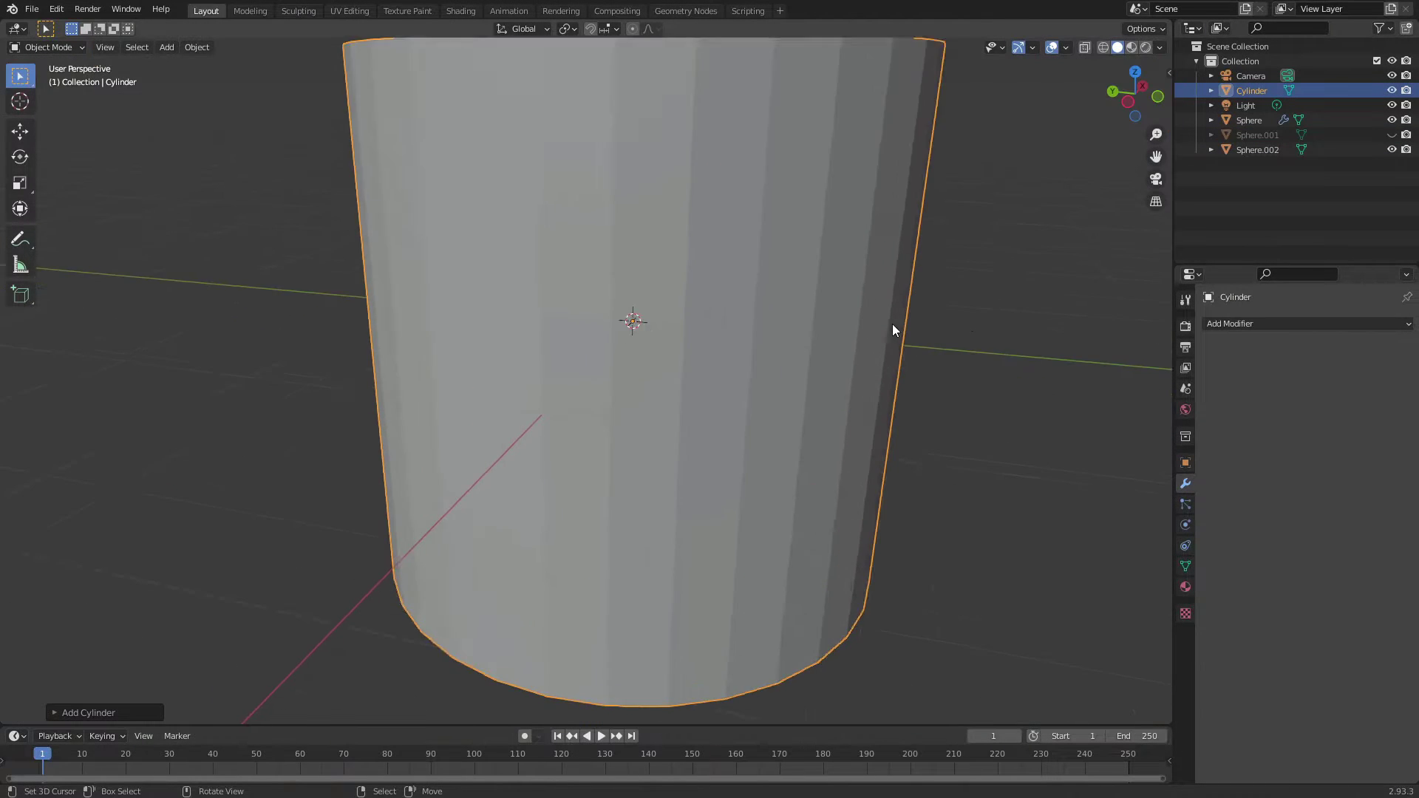
pyautogui.press('Tab')
pyautogui.press('s')
pyautogui.press('z')
pyautogui.click(702, 308)
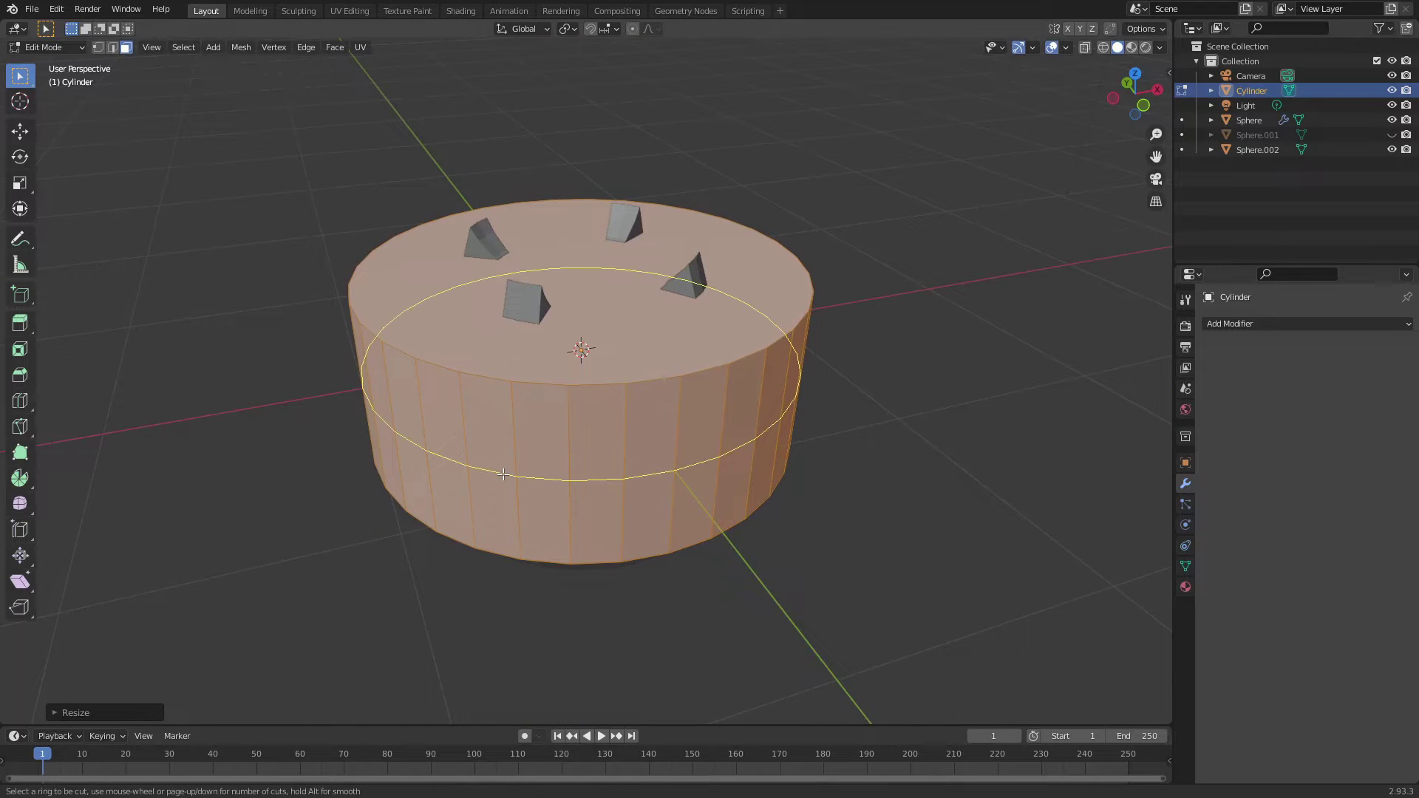
pyautogui.click(502, 474)
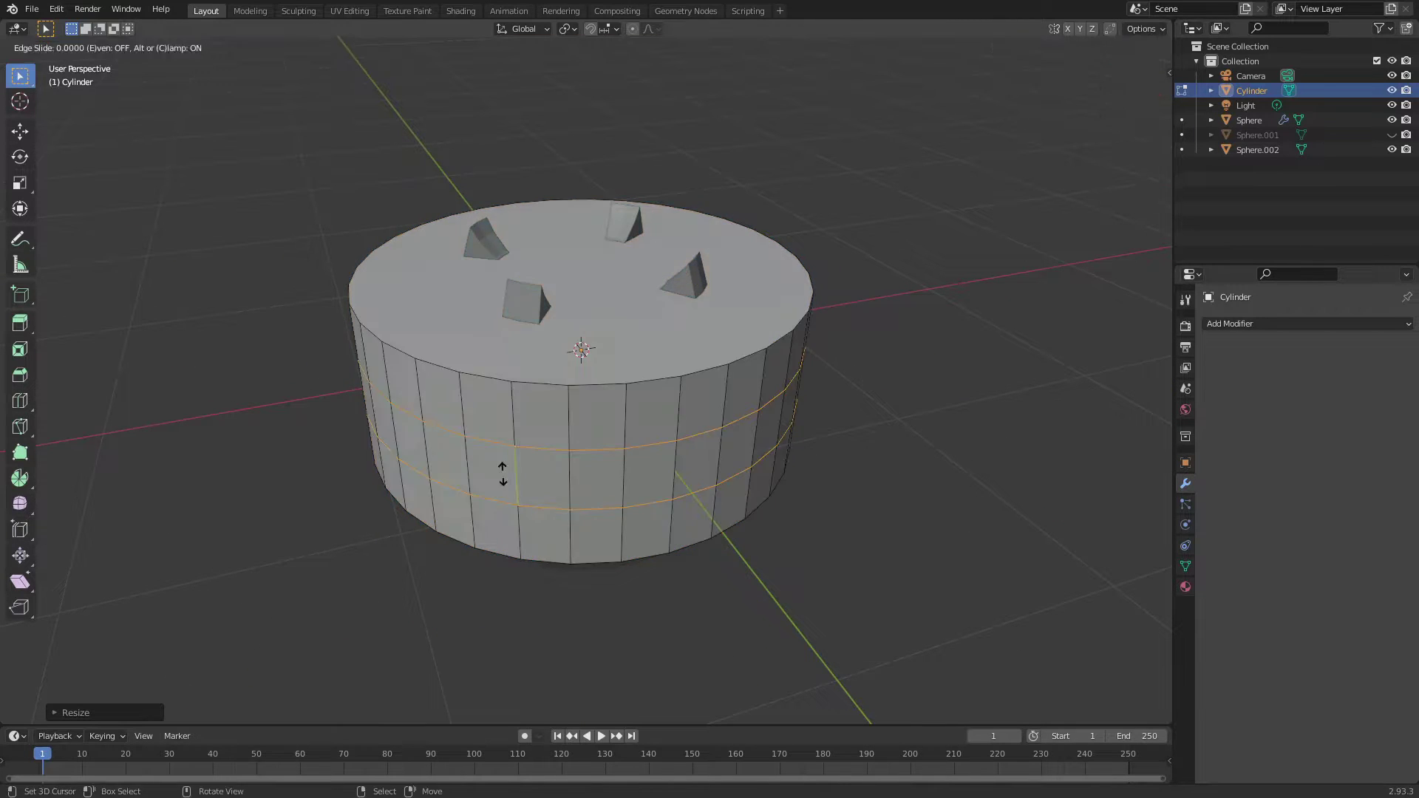
pyautogui.moveTo(507, 475); pyautogui.dragTo(760, 396, button='middle')
# - Select the whole cylinder mesh, switch to vertex select, and deselect the middle edge loop
pyautogui.press('a')
pyautogui.moveTo(612, 371); pyautogui.dragTo(798, 382, button='middle')
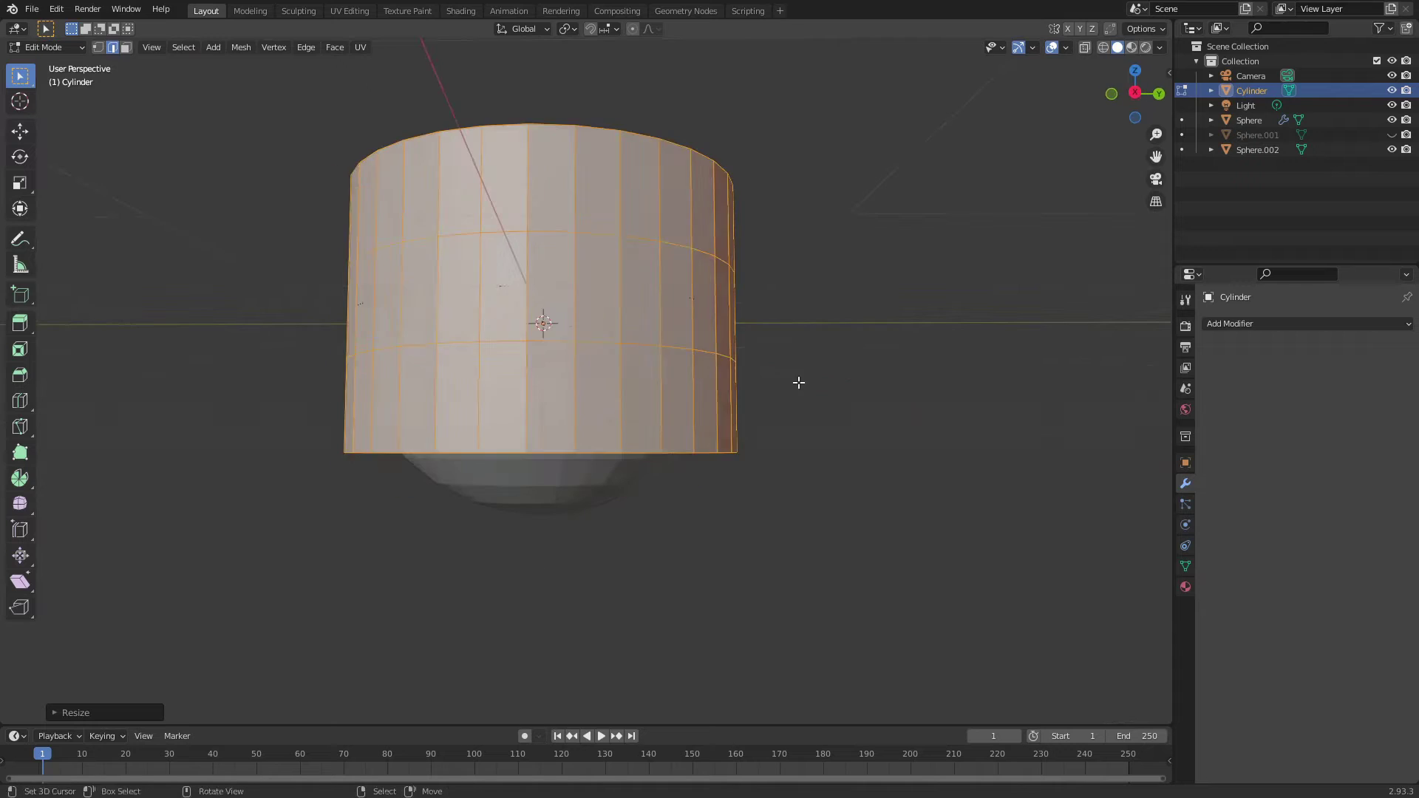
pyautogui.moveTo(550, 264)
pyautogui.mouseDown(button='middle')
pyautogui.moveTo(688, 308)
pyautogui.moveTo(563, 447)
pyautogui.mouseUp(button='middle')
pyautogui.press('1')
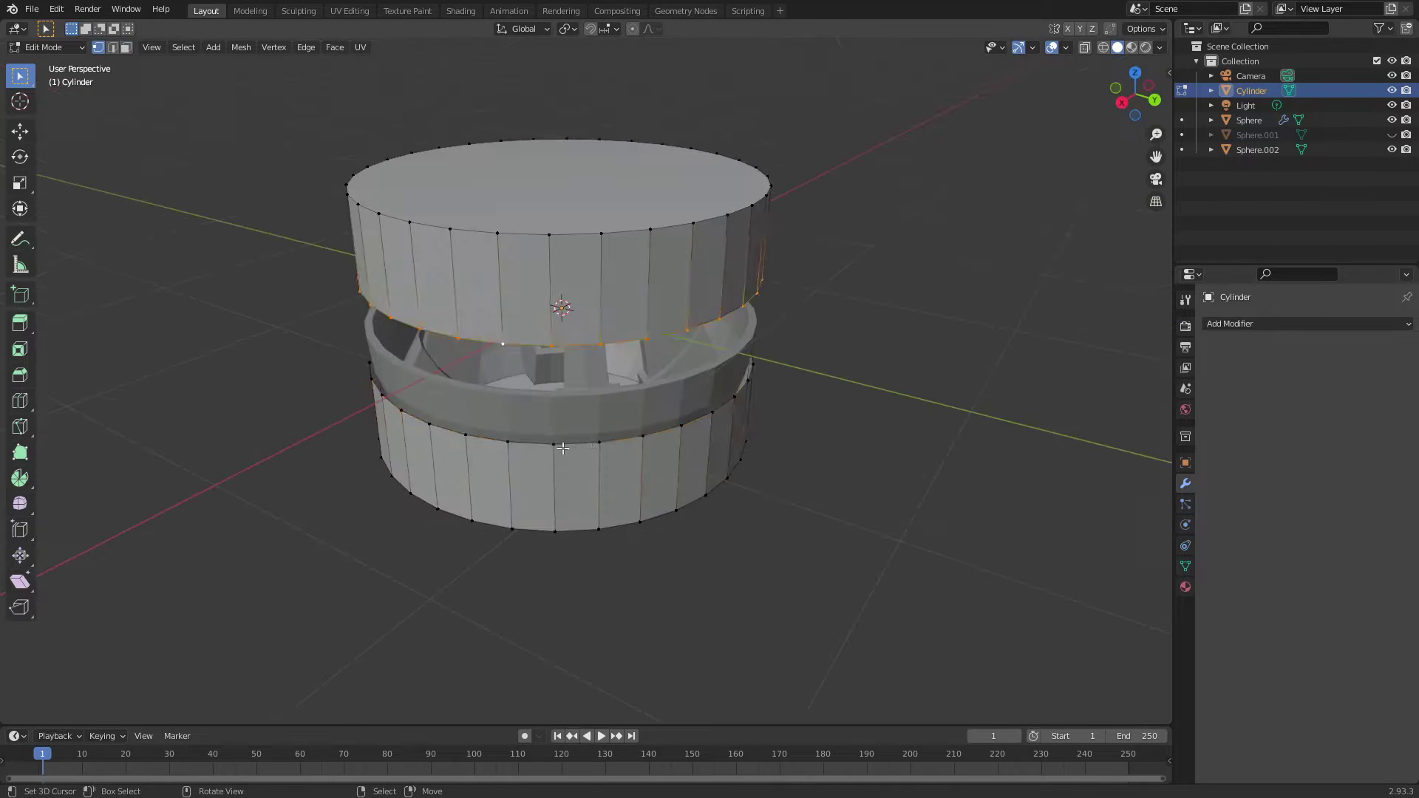
pyautogui.moveTo(715, 371); pyautogui.dragTo(662, 272, button='middle')
pyautogui.click(662, 272)
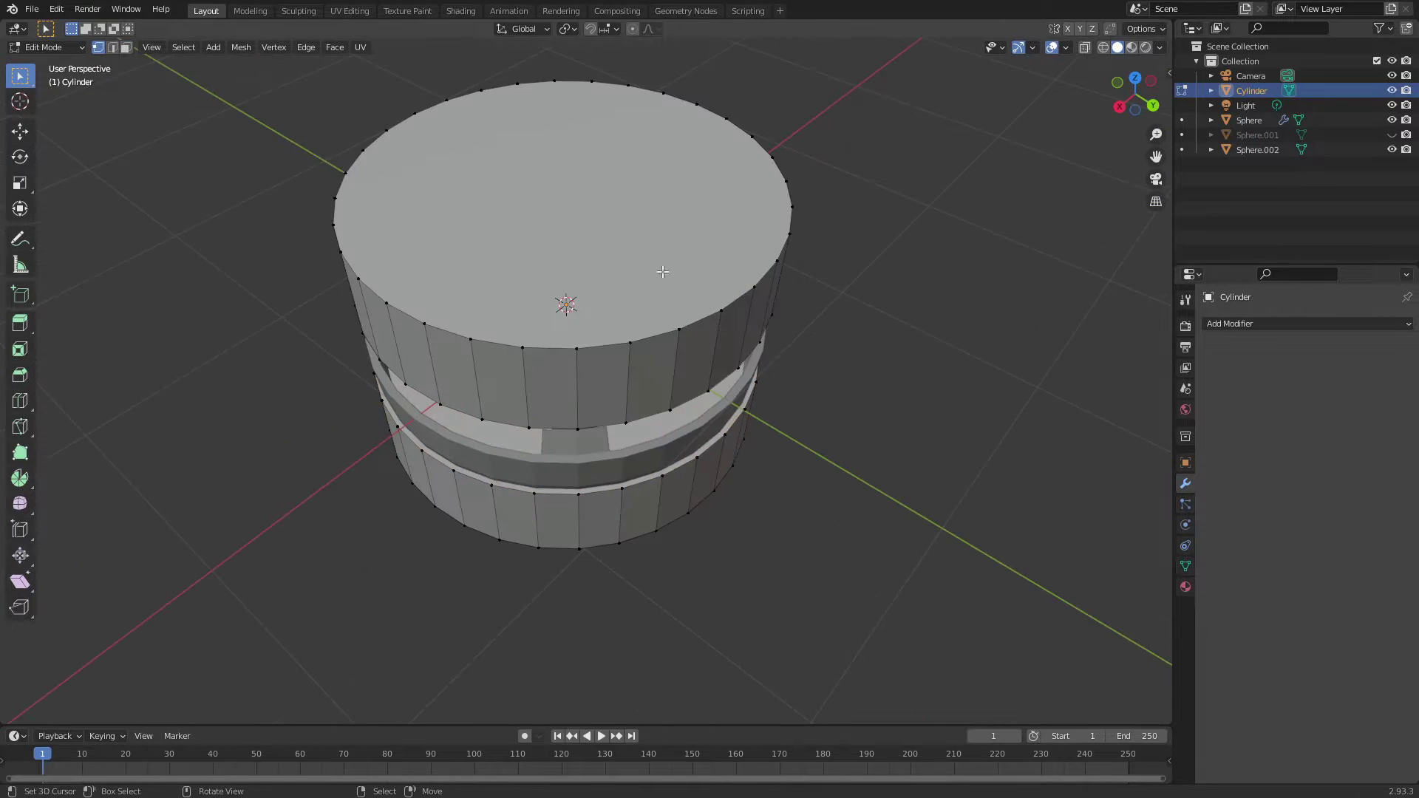
# - Add a UV sphere inside the cylinder and separate its top half as Cylinder.001
pyautogui.click(716, 344)
pyautogui.moveTo(717, 343); pyautogui.dragTo(506, 356, button='middle')
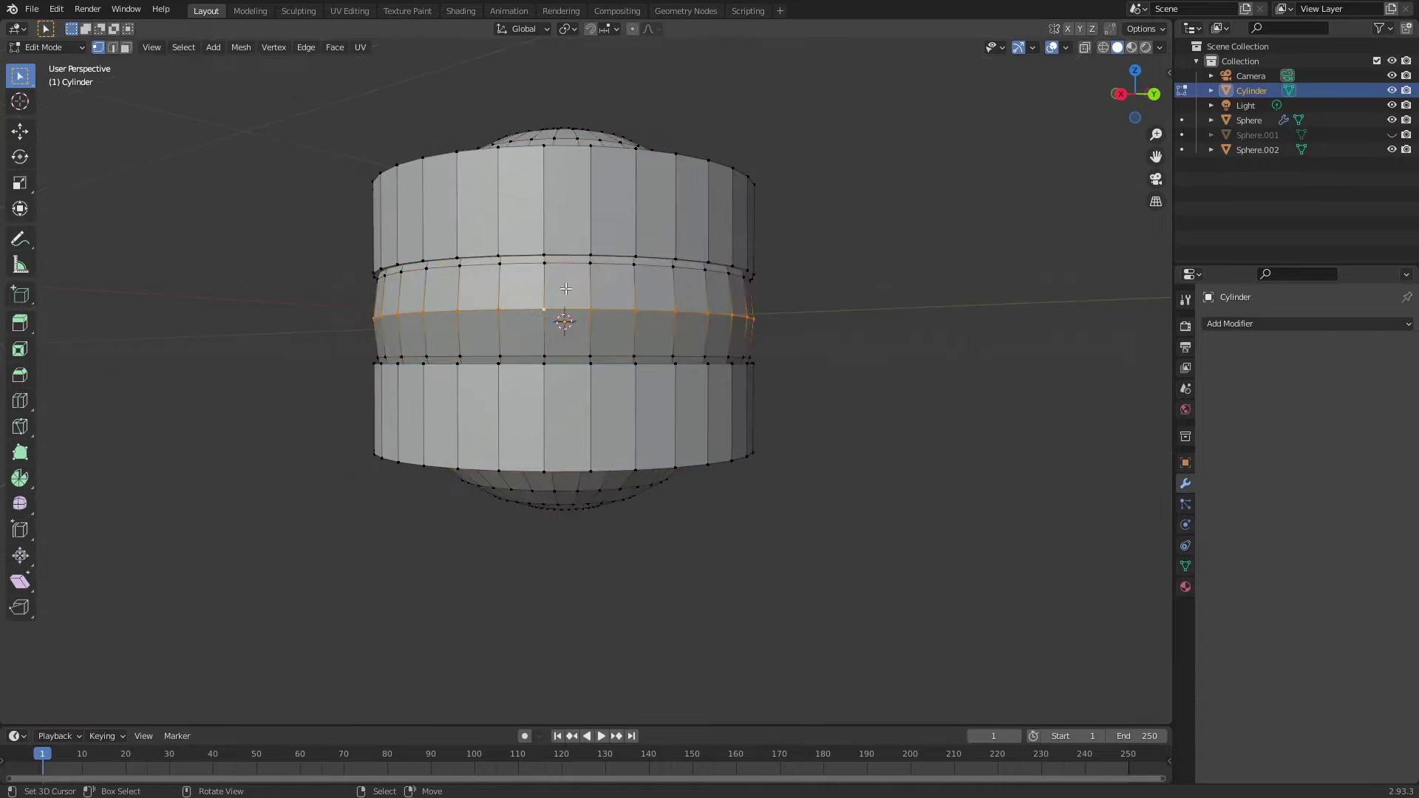
pyautogui.press('z')
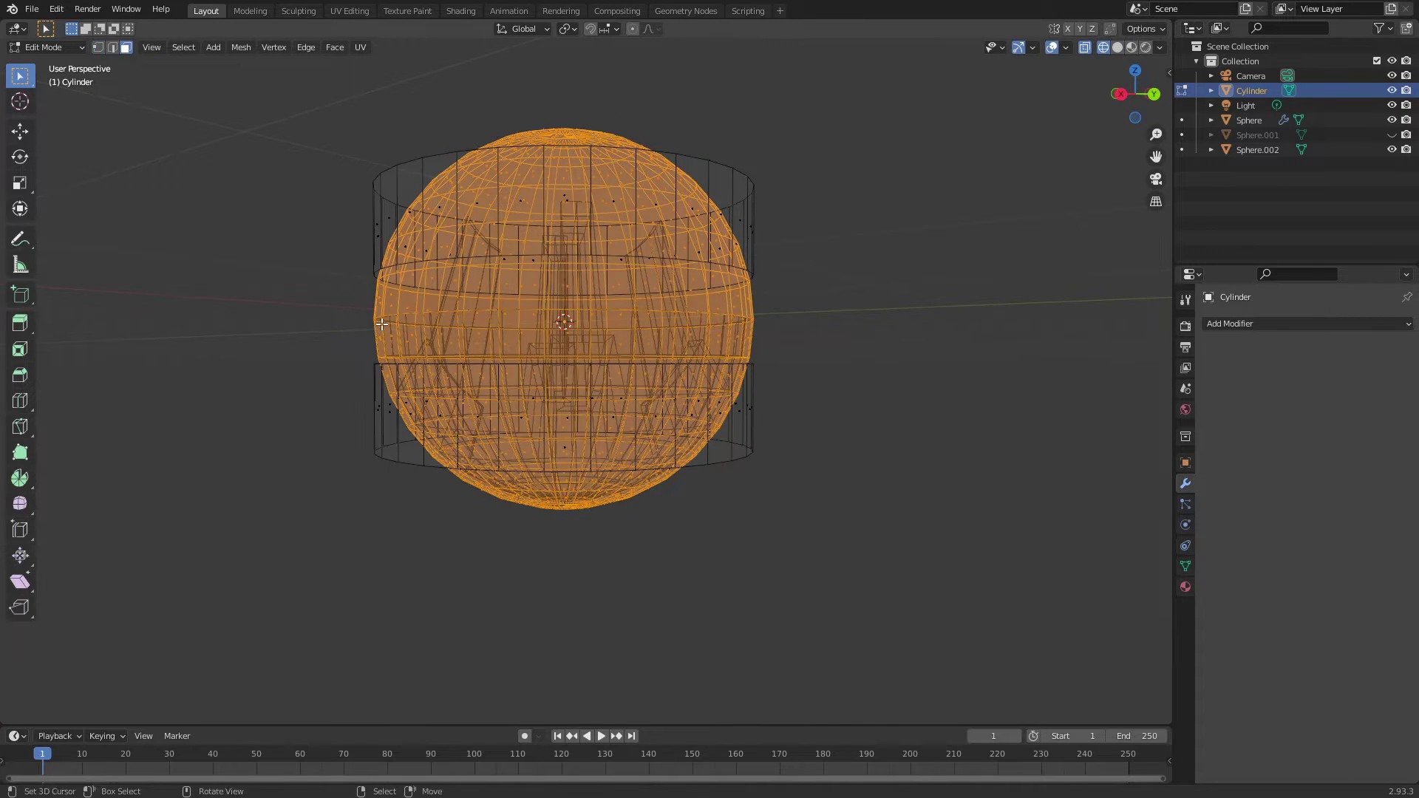
pyautogui.moveTo(318, 96); pyautogui.dragTo(850, 318)
pyautogui.press('p')
pyautogui.click(691, 600)
pyautogui.press('Tab')
pyautogui.click(493, 321)
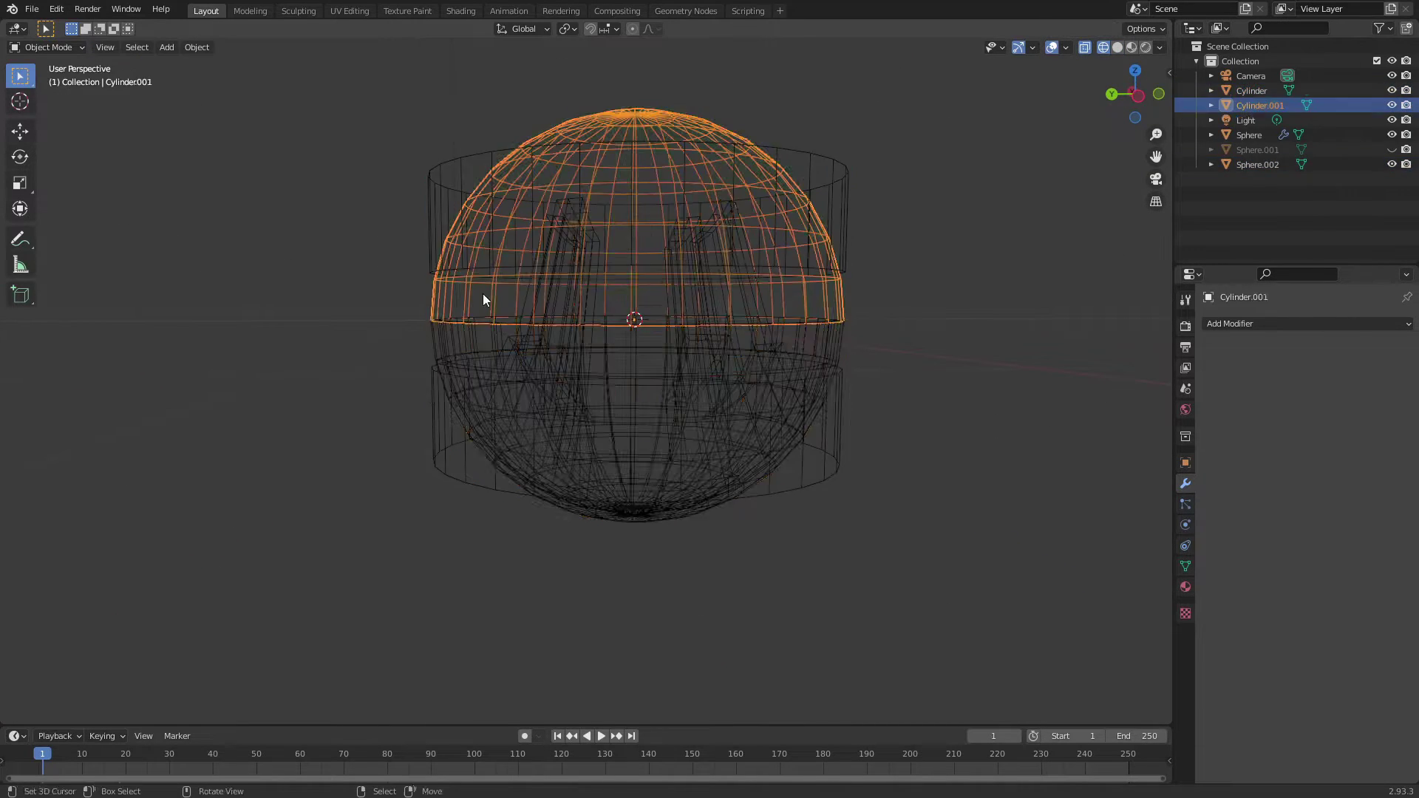
# - Join the half-dome Cylinder.001 into Cylinder and enter Edit Mode in solid shading
pyautogui.keyDown('shift'); pyautogui.click(482, 294); pyautogui.keyUp('shift')
pyautogui.hotkey('ctrl', 'j')
pyautogui.press('Tab')
pyautogui.press('z')
# - Select the connected dome piece and raise it along Z above the cylinder
pyautogui.moveTo(562, 443); pyautogui.dragTo(728, 475, button='middle')
pyautogui.hotkey('ctrl', 'l')
pyautogui.press('g')
pyautogui.press('z')
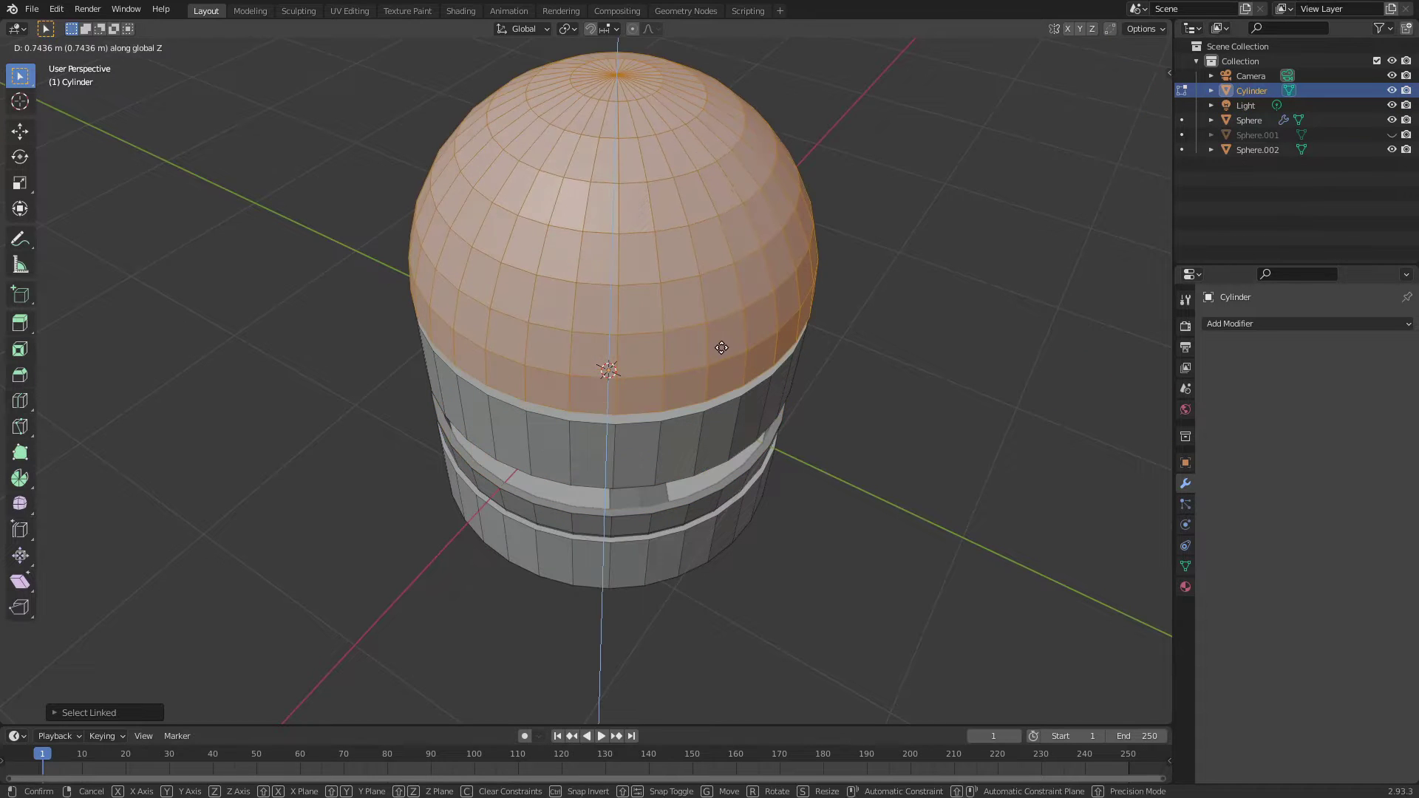
pyautogui.click(598, 17)
pyautogui.moveTo(606, 221); pyautogui.dragTo(576, 355, button='middle')
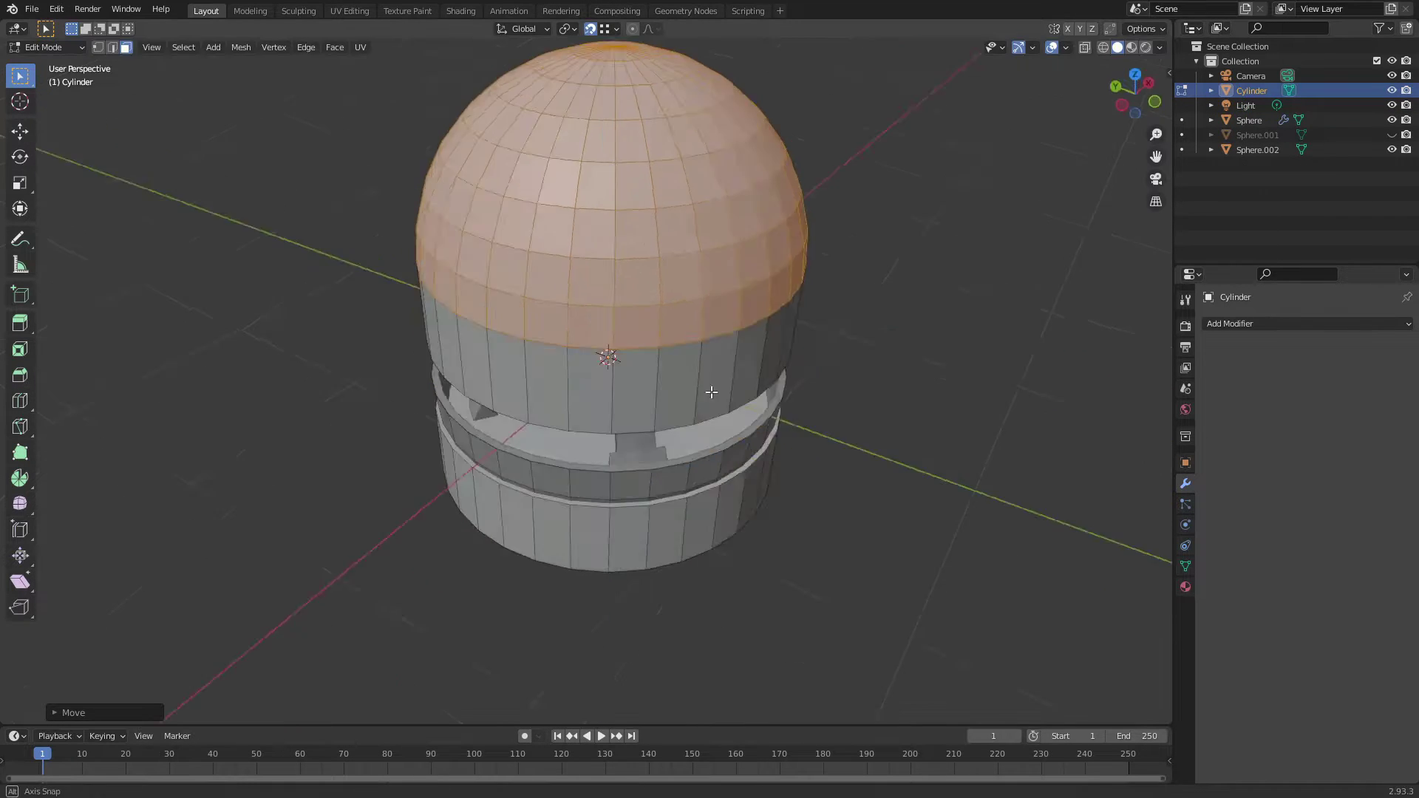
# - Scale the dome and lower band along Z, then move the dome down to its final height
pyautogui.press('s')
pyautogui.press('z')
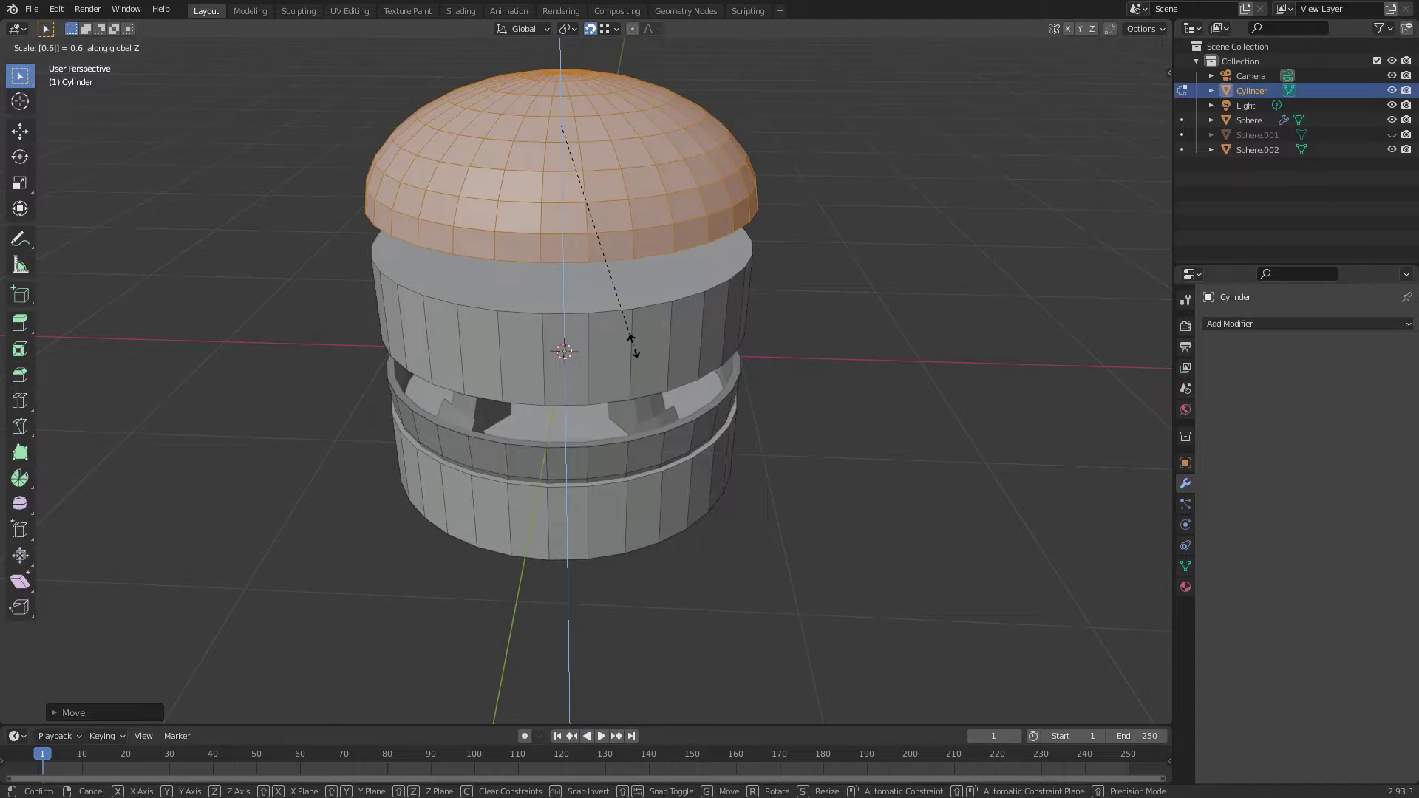
pyautogui.press('Escape')
pyautogui.moveTo(632, 344)
pyautogui.mouseDown(button='middle')
pyautogui.moveTo(713, 393)
pyautogui.moveTo(703, 414)
pyautogui.moveTo(769, 577)
pyautogui.moveTo(710, 507)
pyautogui.moveTo(1037, 352)
pyautogui.moveTo(820, 98)
pyautogui.moveTo(786, 342)
pyautogui.moveTo(933, 215)
pyautogui.mouseUp(button='middle')
pyautogui.hotkey('ctrl', 'l')
pyautogui.click(981, 378)
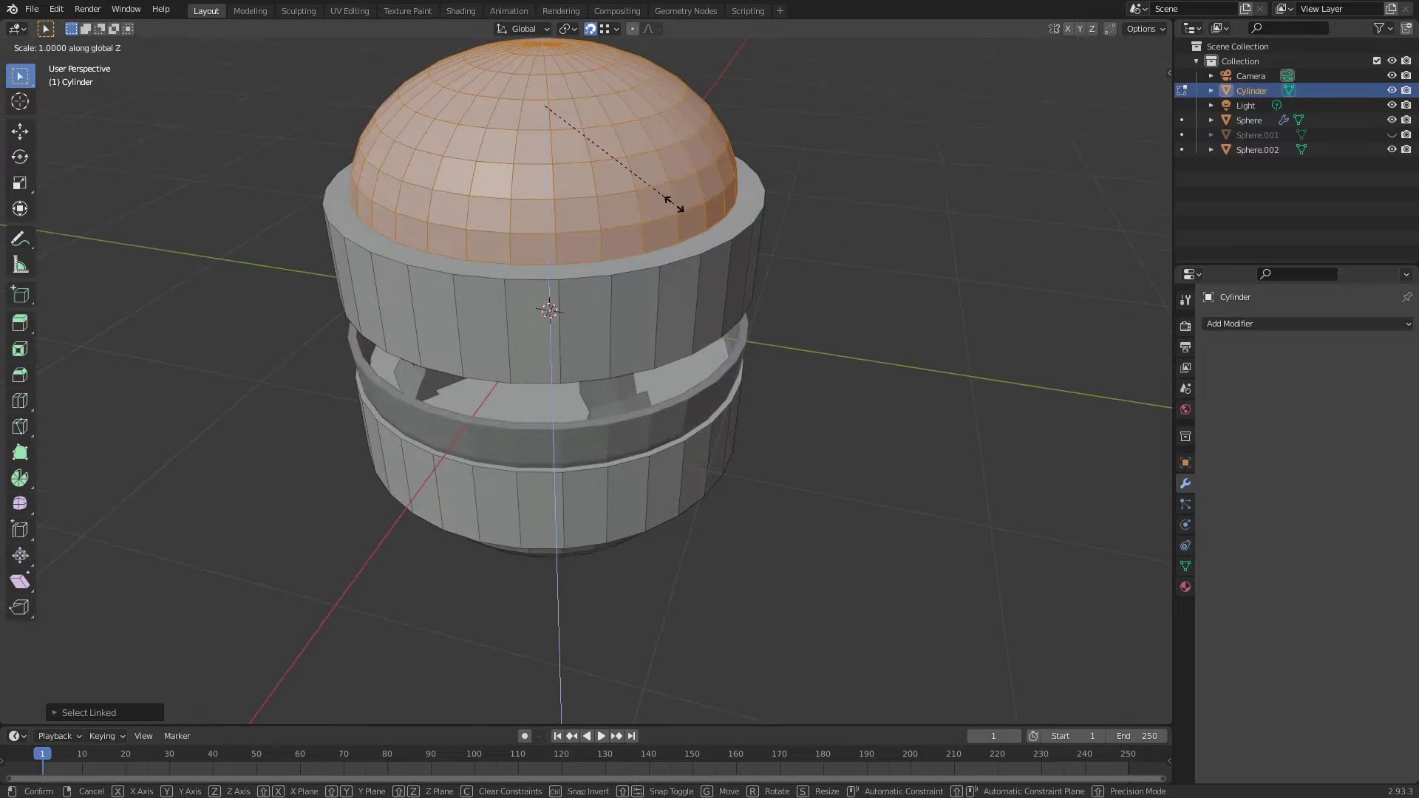
pyautogui.write('0')
pyautogui.press('g')
pyautogui.click(794, 267)
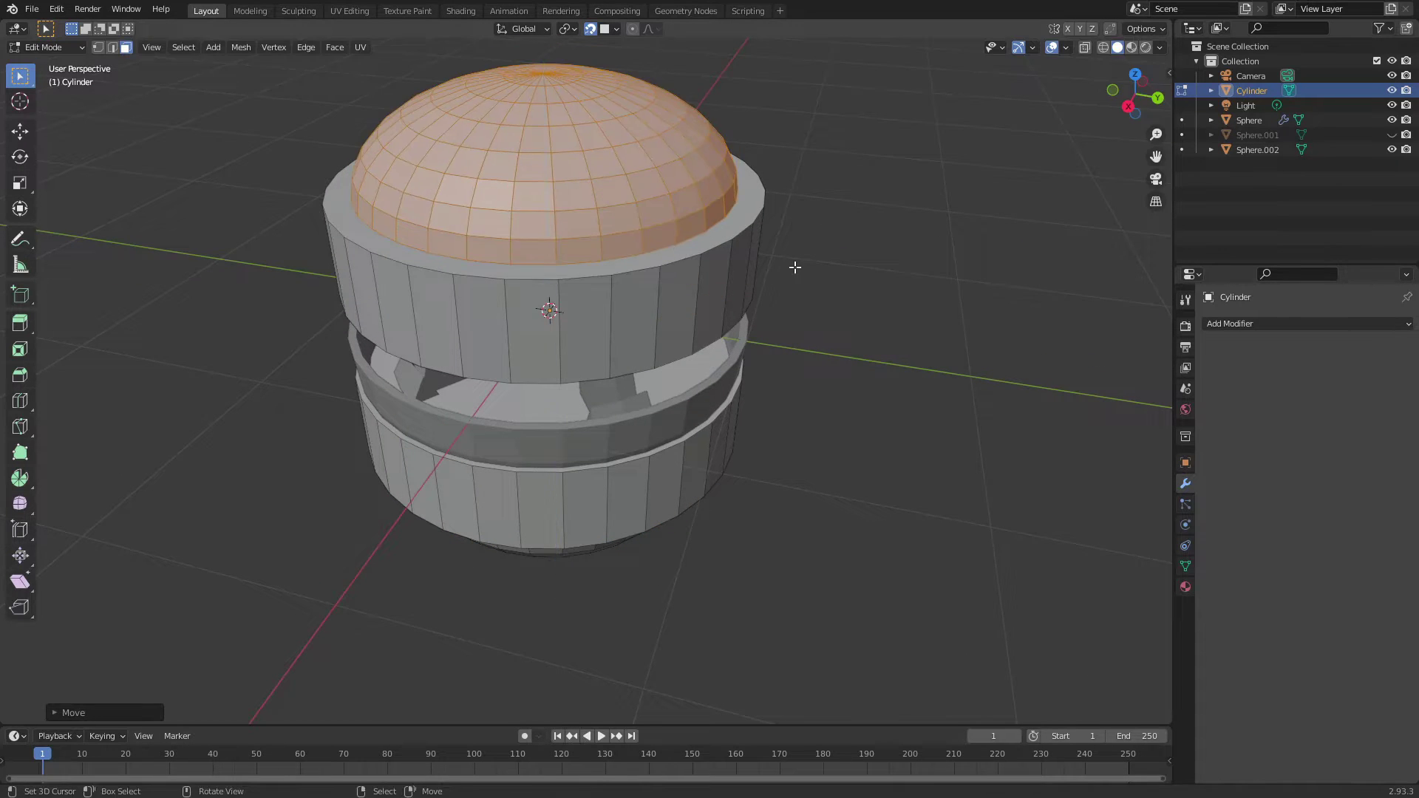
pyautogui.moveTo(794, 267)
pyautogui.mouseDown(button='middle')
pyautogui.moveTo(558, 412)
pyautogui.moveTo(666, 406)
pyautogui.moveTo(773, 532)
pyautogui.moveTo(770, 414)
pyautogui.moveTo(822, 335)
pyautogui.moveTo(685, 370)
pyautogui.moveTo(786, 434)
pyautogui.moveTo(664, 388)
pyautogui.mouseUp(button='middle')
pyautogui.press('Tab')
# - Scale the face strip across the dome, excluding the Y axis
pyautogui.click(767, 409)
pyautogui.press('Tab')
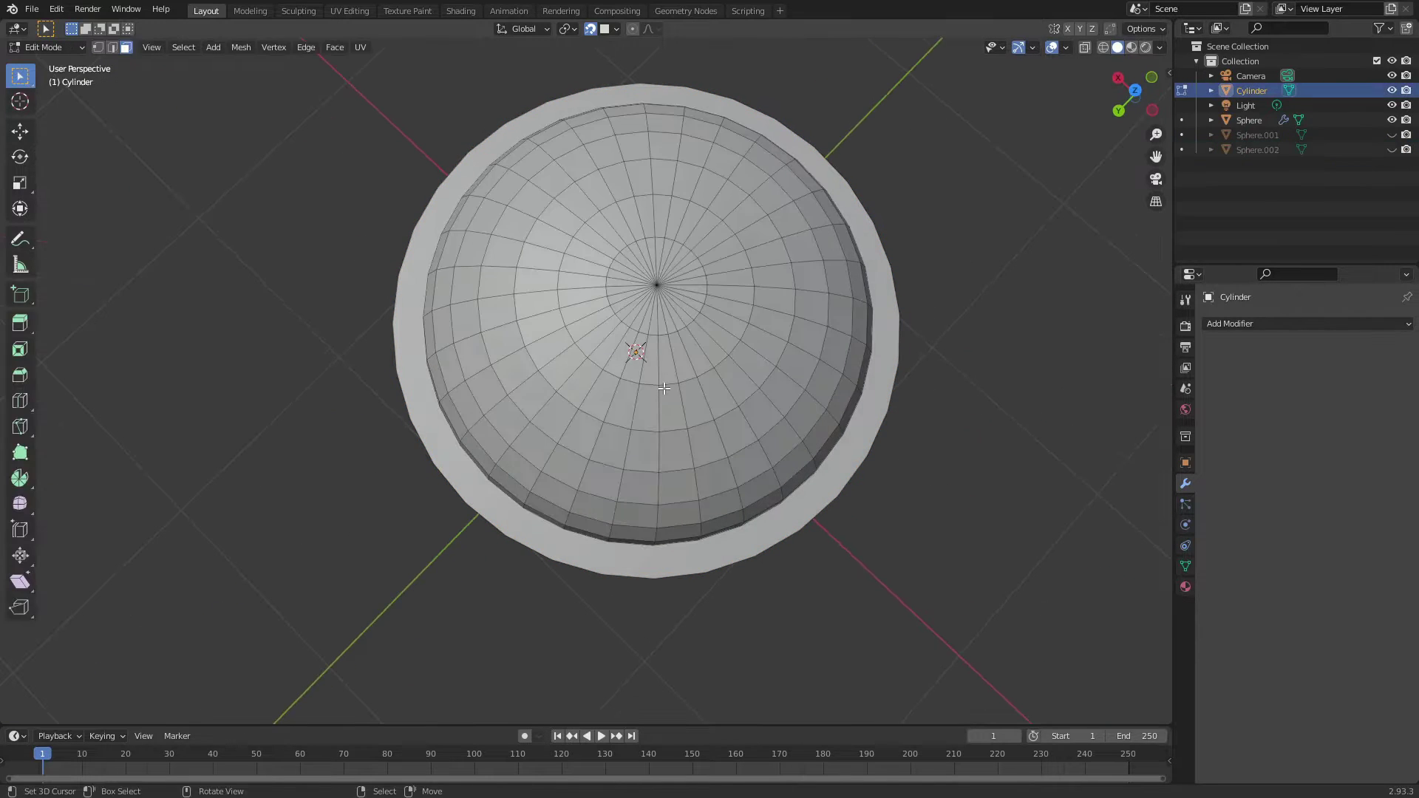
pyautogui.scroll(4, 742, 286)
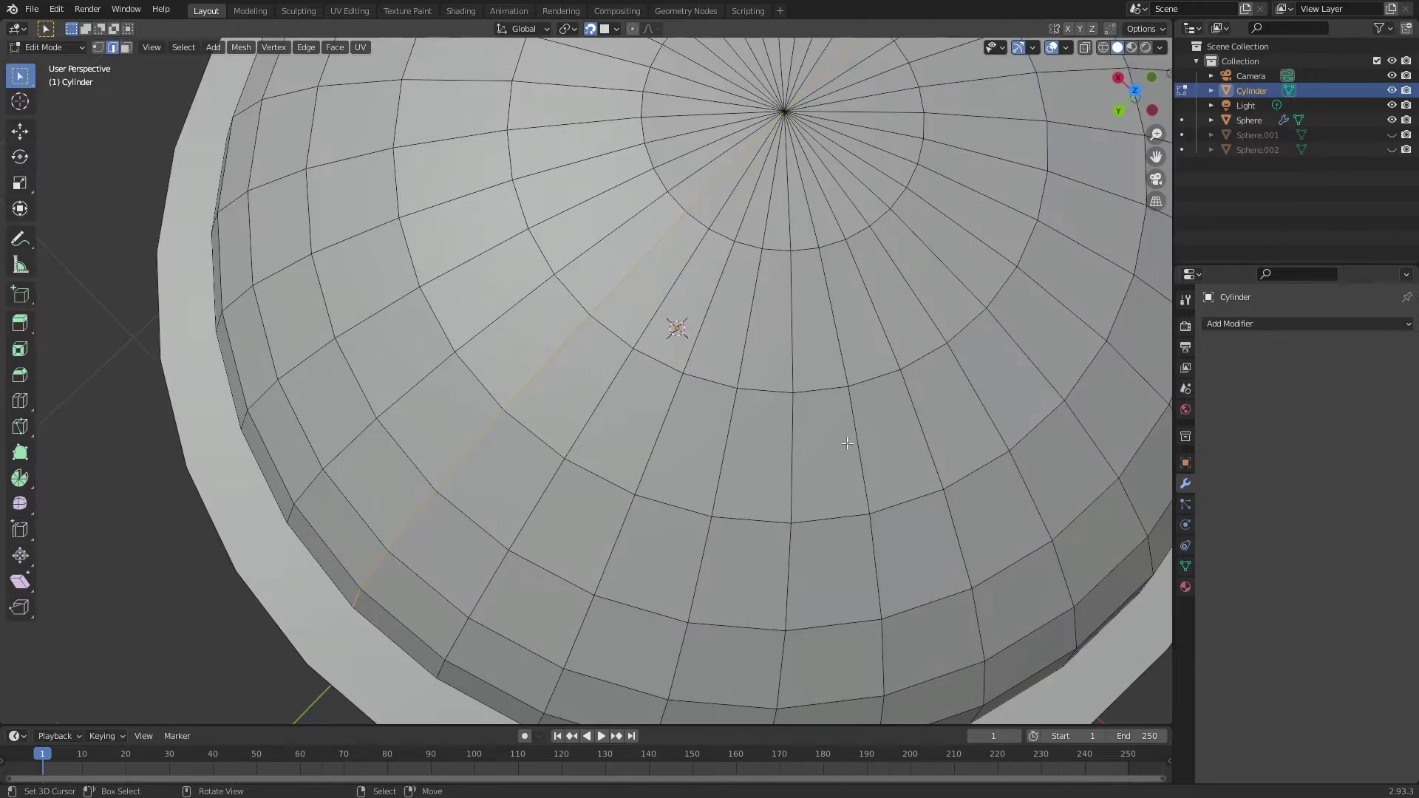
pyautogui.press('s')
pyautogui.hotkey('shift', 'y')
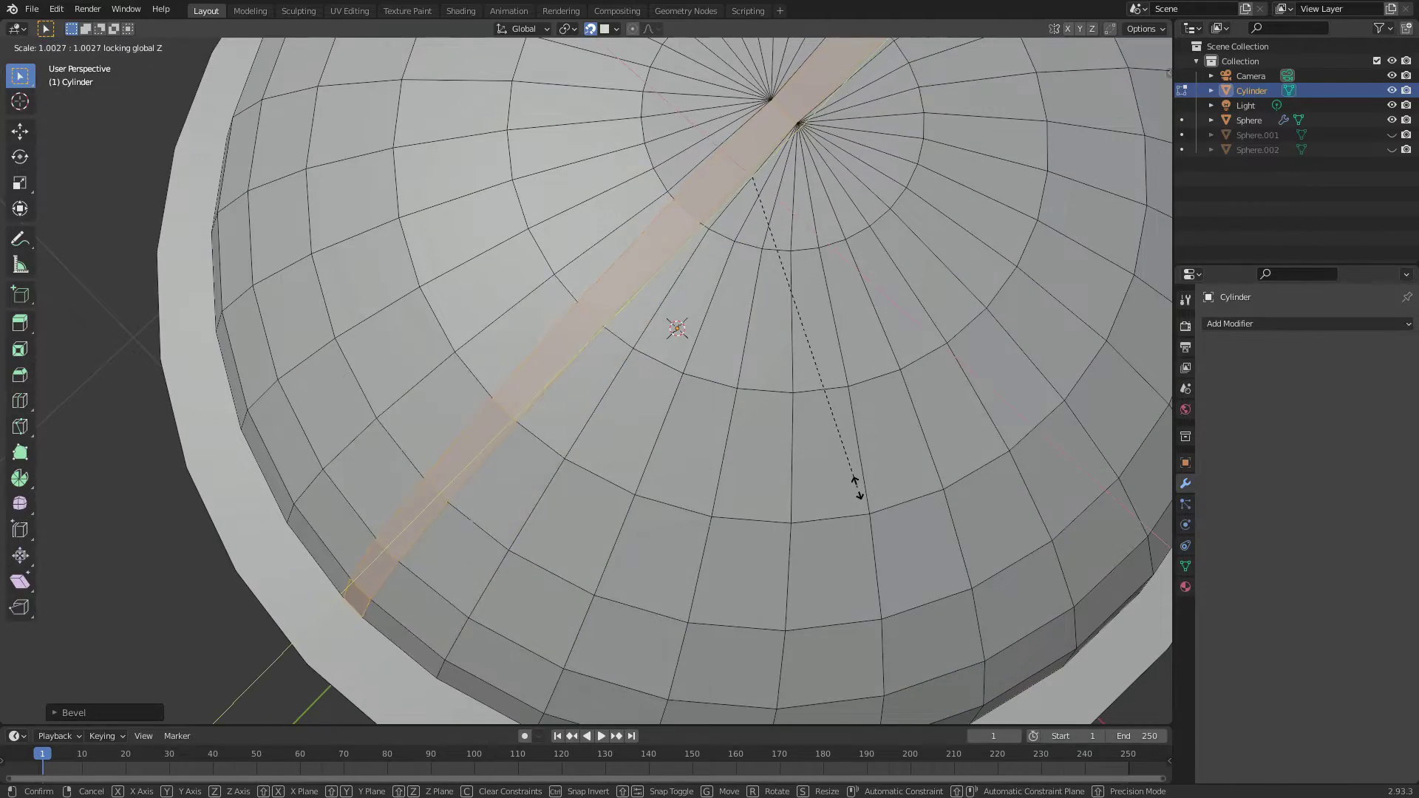
pyautogui.click(916, 559)
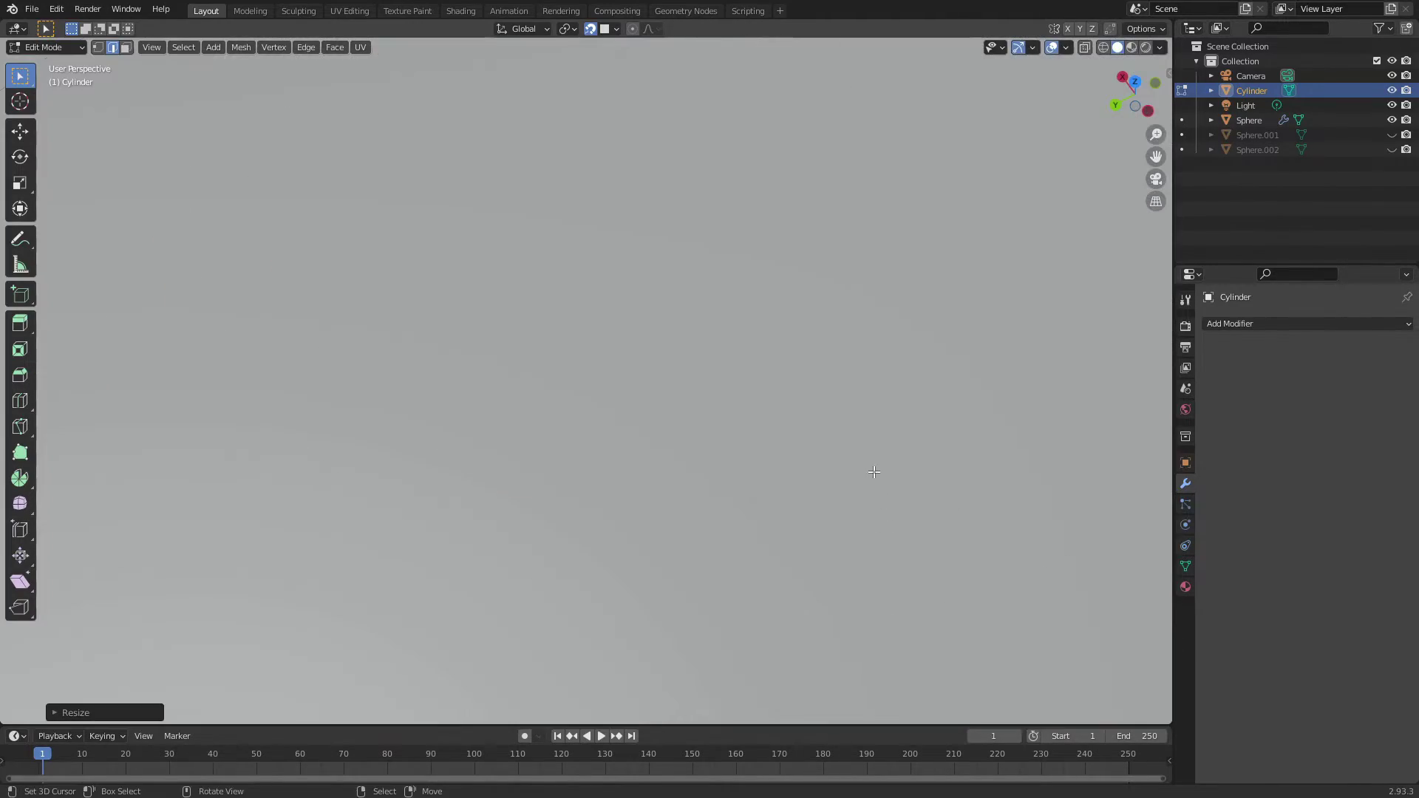
pyautogui.scroll(-5, 1025, 437)
# - Select the whole inner dome and inspect it from top, side and oblique angles
pyautogui.moveTo(1025, 437); pyautogui.dragTo(892, 298, button='middle')
pyautogui.hotkey('ctrl', 'l')
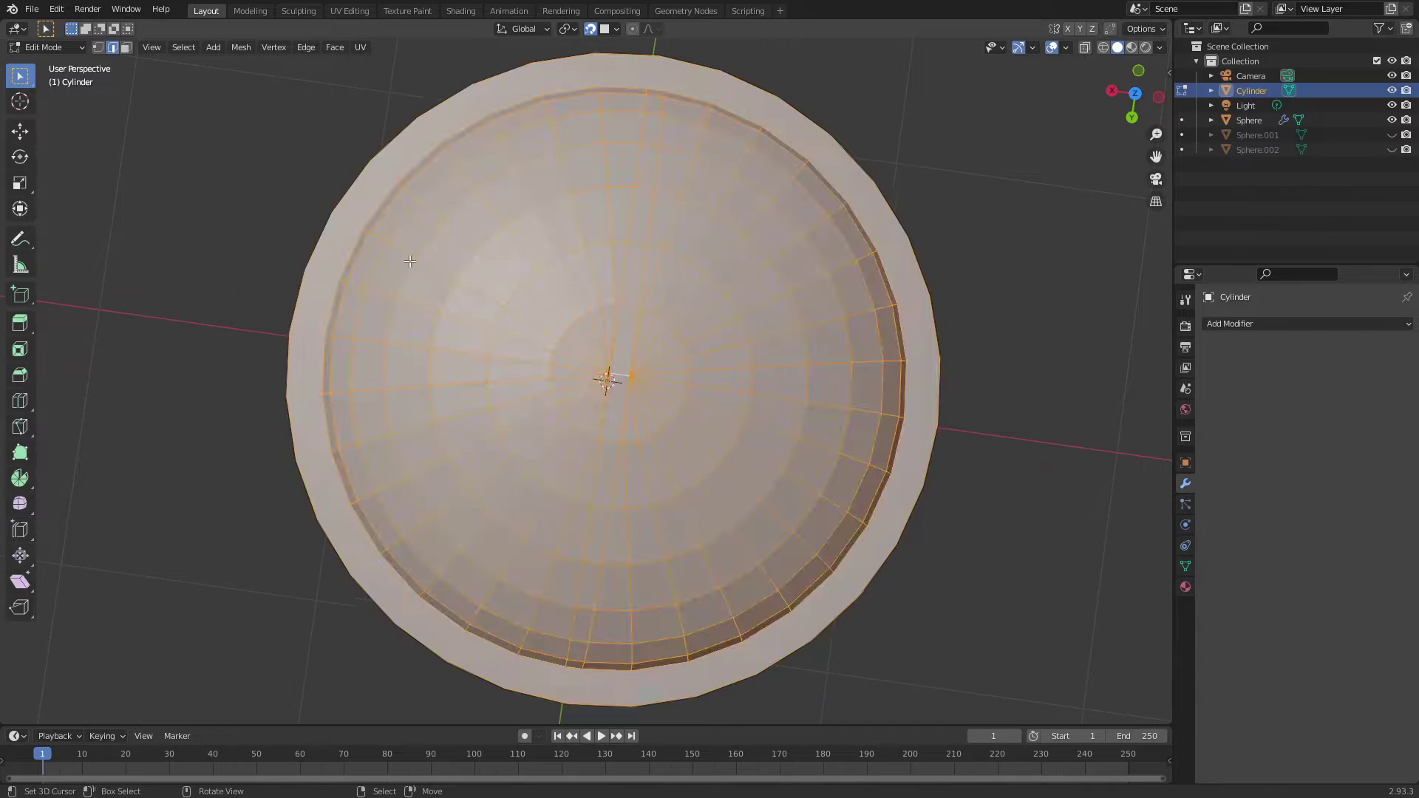
pyautogui.click(126, 47)
pyautogui.moveTo(783, 414)
pyautogui.mouseDown(button='middle')
pyautogui.moveTo(792, 244)
pyautogui.moveTo(843, 384)
pyautogui.moveTo(588, 52)
pyautogui.mouseUp(button='middle')
pyautogui.scroll(-4, 818, 320)
pyautogui.moveTo(671, 382); pyautogui.dragTo(443, 517, button='middle')
pyautogui.scroll(3, 360, 581)
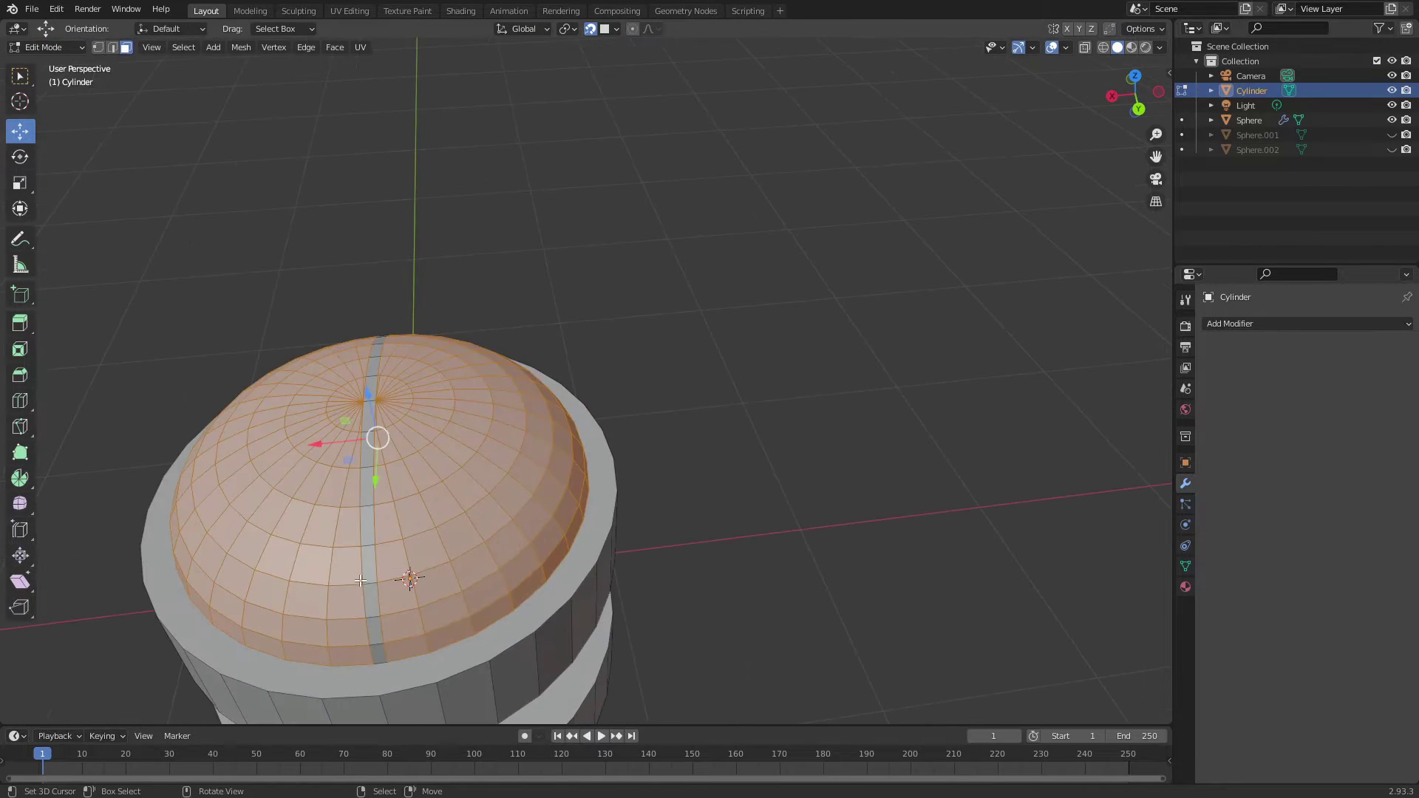
pyautogui.moveTo(408, 640); pyautogui.dragTo(524, 452, button='middle')
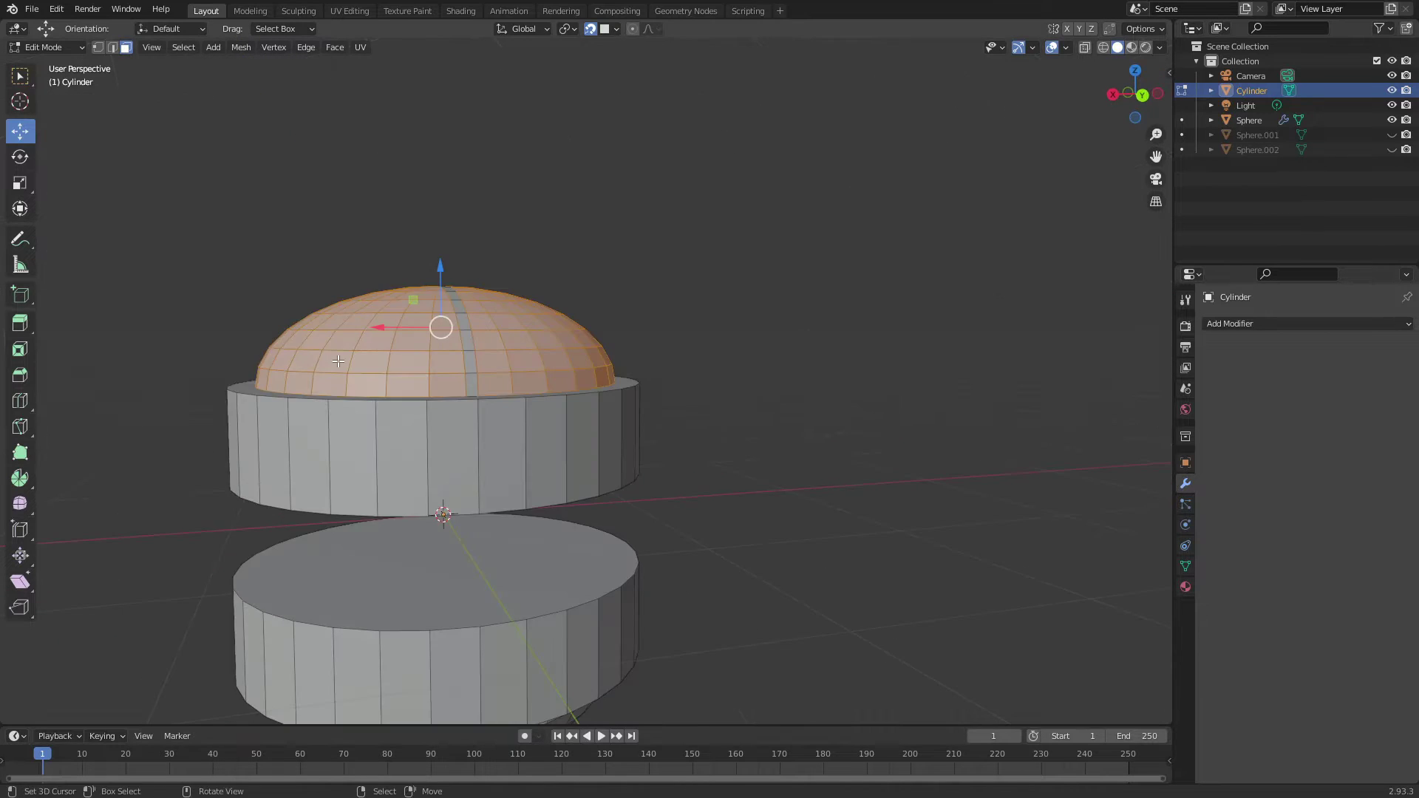
# - In front view with X-ray on, try moving the right dome half, then cancel and deselect it
pyautogui.press('KP_1')
pyautogui.scroll(8, 524, 452)
pyautogui.hotkey('alt', 'z')
pyautogui.keyDown('ctrl'); pyautogui.moveTo(209, 212); pyautogui.dragTo(643, 563); pyautogui.keyUp('ctrl')
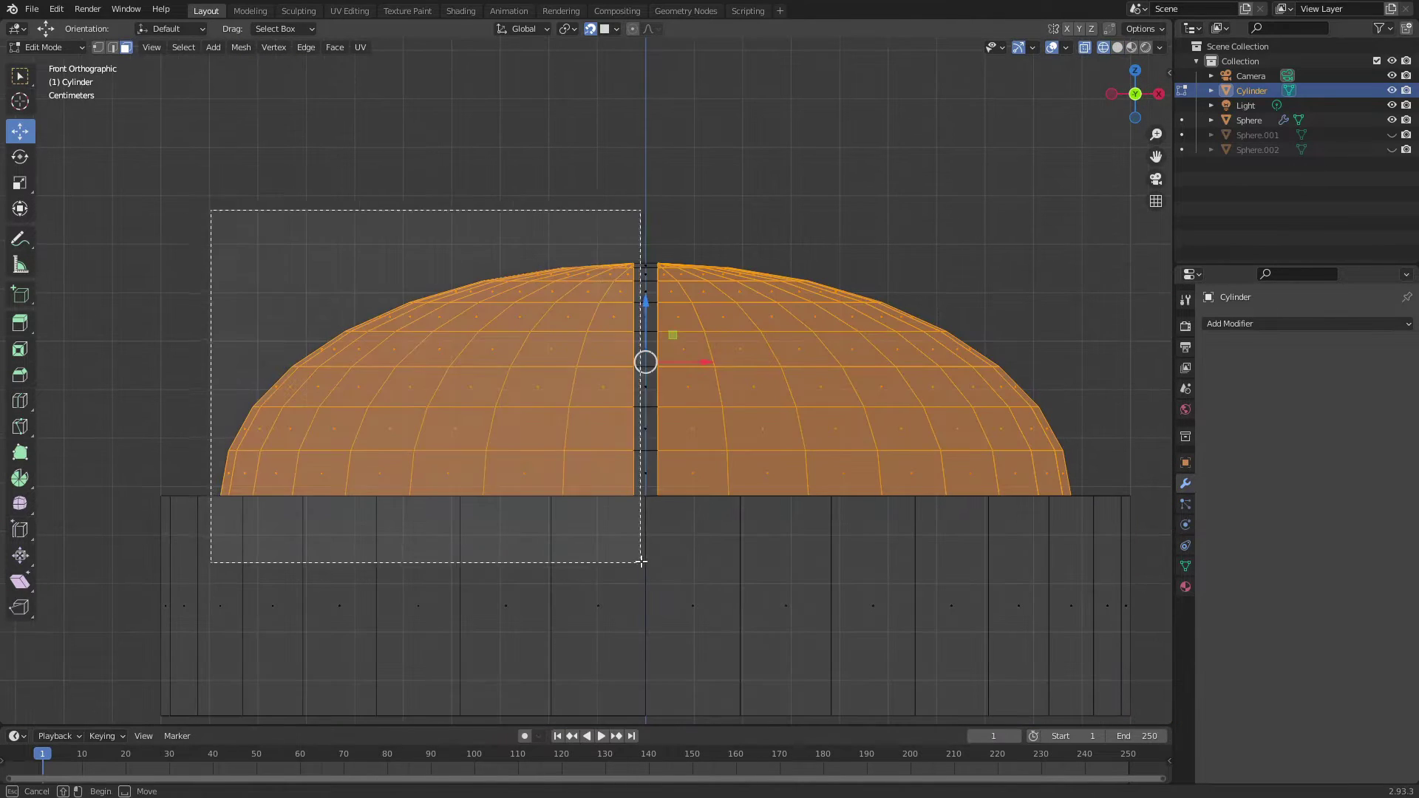
pyautogui.press('g')
pyautogui.press('Escape')
pyautogui.press('g')
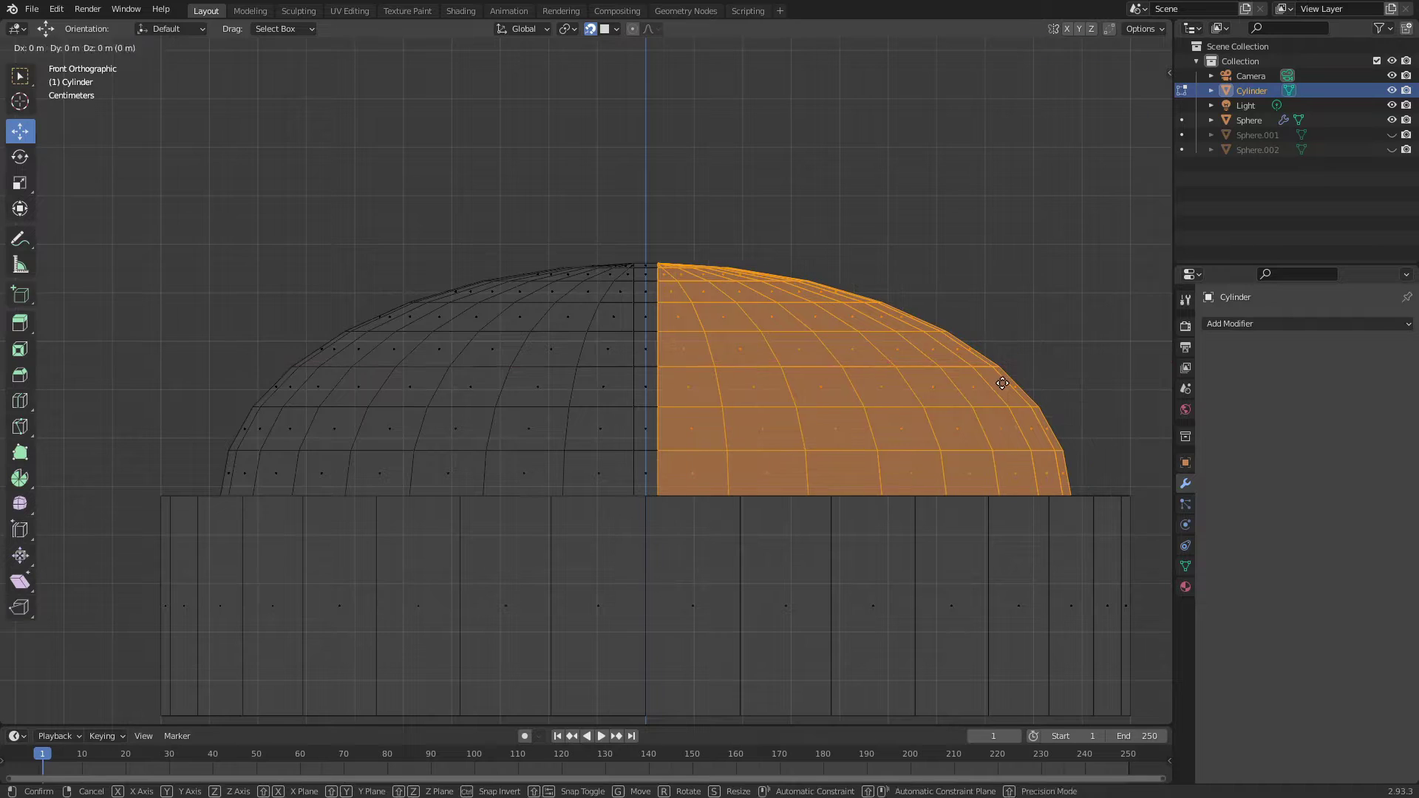
pyautogui.press('Escape')
pyautogui.hotkey('alt', 'a')
# - Box-select the left half of the dome and shift it sideways along X
pyautogui.moveTo(209, 215); pyautogui.dragTo(631, 485)
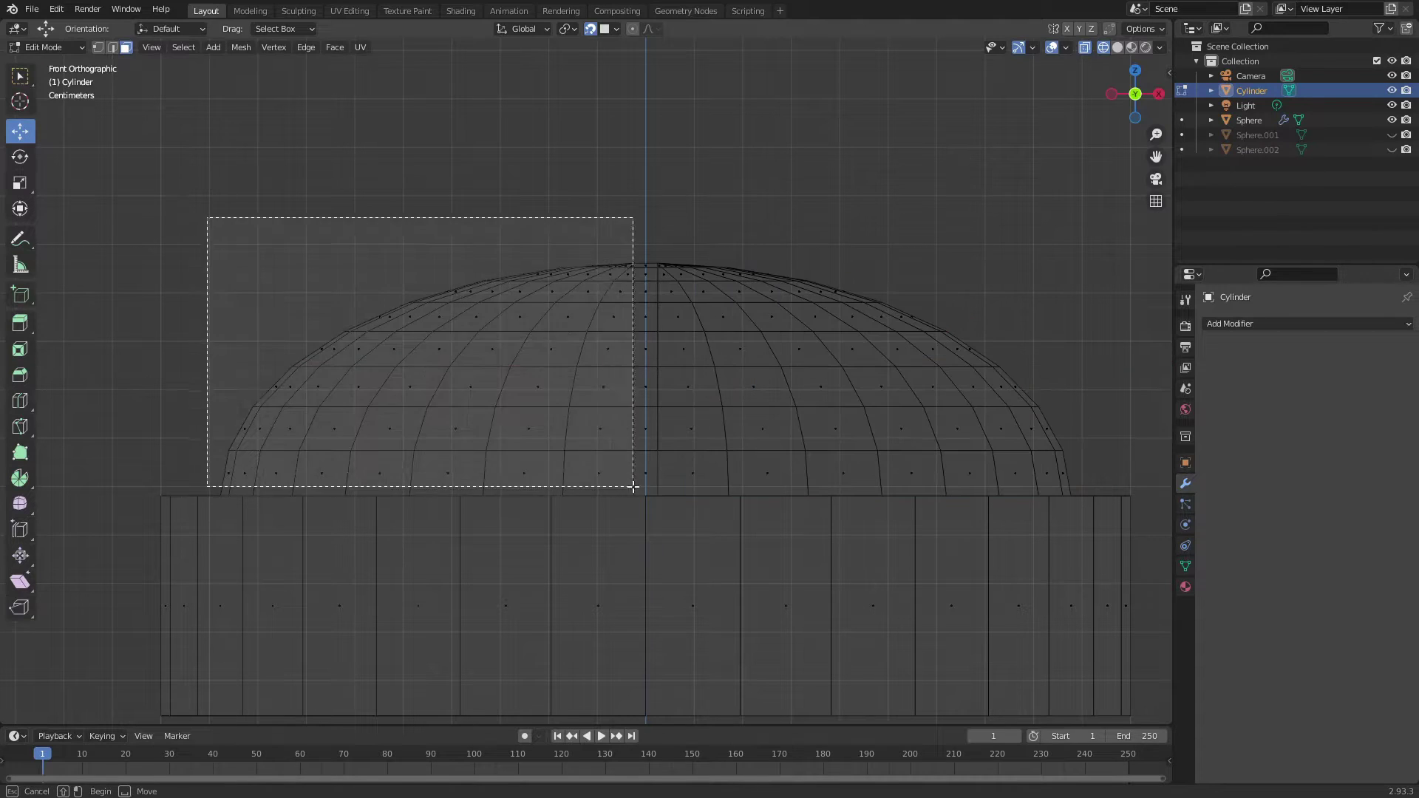
pyautogui.moveTo(631, 485)
pyautogui.mouseDown(button='middle')
pyautogui.moveTo(636, 351)
pyautogui.moveTo(662, 329)
pyautogui.mouseUp(button='middle')
pyautogui.press('g')
pyautogui.press('x')
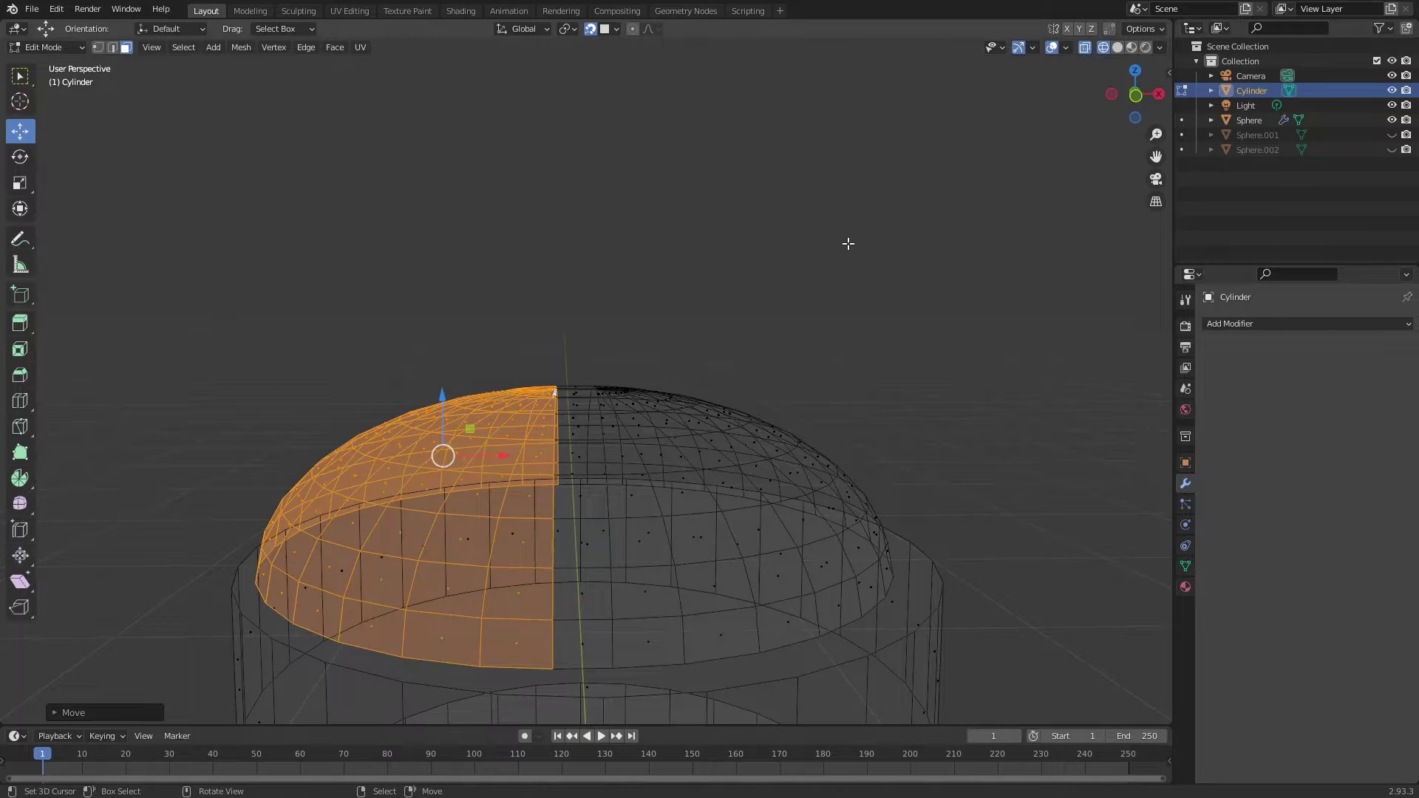
pyautogui.hotkey('shift', 'z')
pyautogui.moveTo(848, 244)
pyautogui.mouseDown(button='middle')
pyautogui.moveTo(503, 621)
pyautogui.moveTo(64, 91)
pyautogui.moveTo(127, 53)
pyautogui.mouseUp(button='middle')
# - Hide the band of faces across the dome and inspect the resulting slot
pyautogui.keyDown('alt'); pyautogui.click(489, 603); pyautogui.keyUp('alt')
pyautogui.press('h')
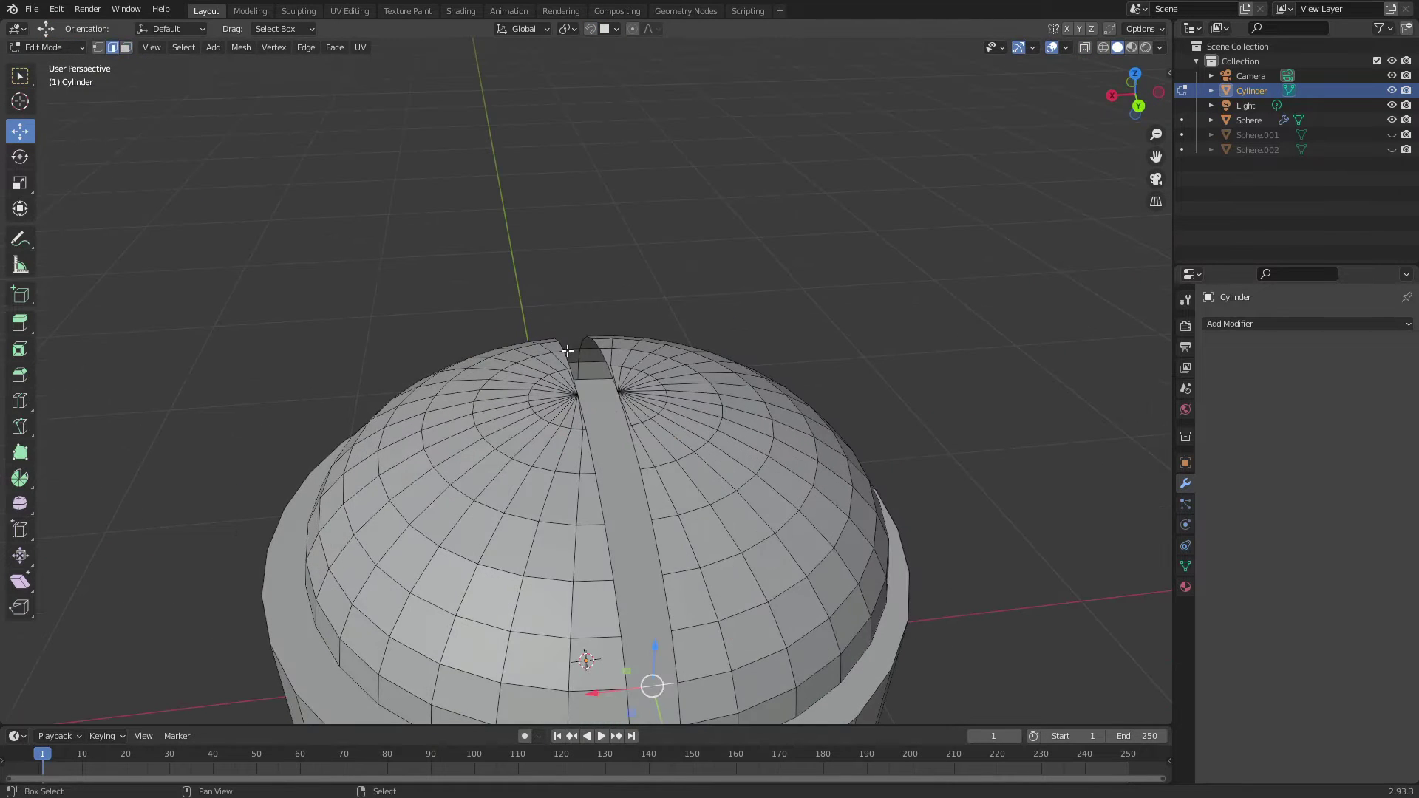
pyautogui.moveTo(567, 350); pyautogui.dragTo(678, 324, button='middle')
pyautogui.moveTo(770, 565)
pyautogui.mouseDown(button='middle')
pyautogui.moveTo(534, 581)
pyautogui.moveTo(902, 412)
pyautogui.moveTo(957, 355)
pyautogui.moveTo(952, 493)
pyautogui.mouseUp(button='middle')
pyautogui.press('Tab')
# - From top view, nudge the inner dome slightly sideways
pyautogui.press('KP_7')
pyautogui.moveTo(644, 377); pyautogui.dragTo(647, 379)
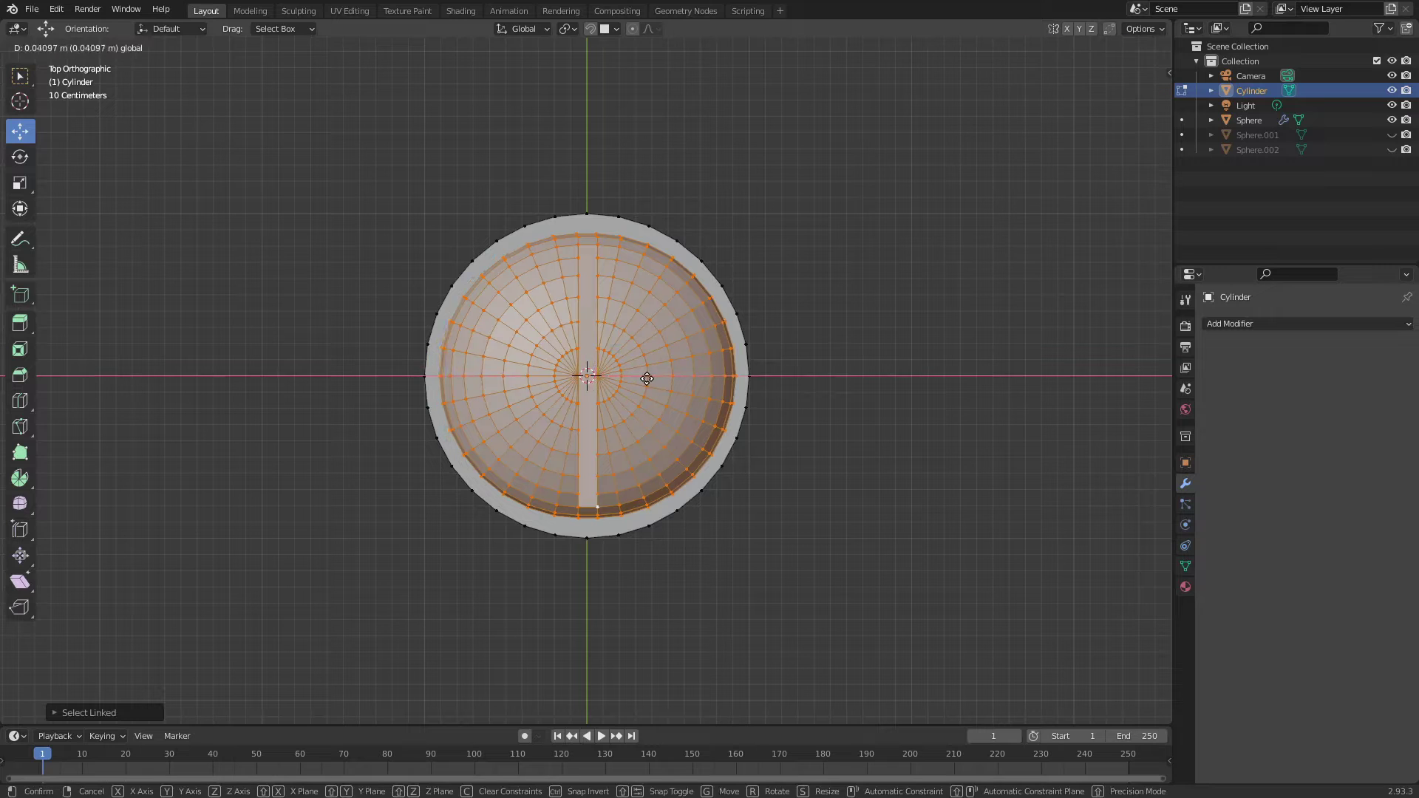
pyautogui.click(645, 379)
pyautogui.moveTo(645, 378); pyautogui.dragTo(508, 652, button='middle')
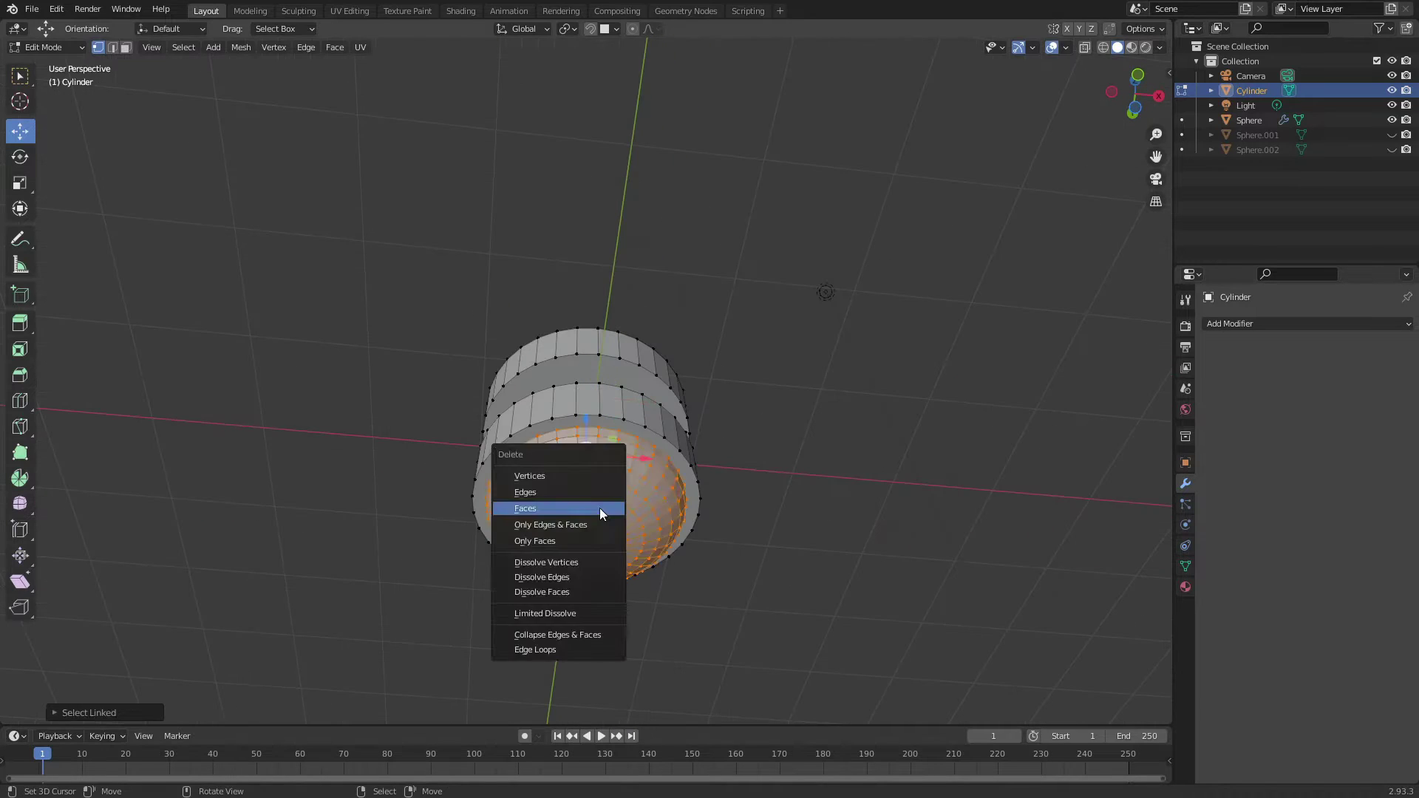
# - Delete the lower dome's connected faces
pyautogui.press('l')
pyautogui.press('x')
pyautogui.click(601, 587)
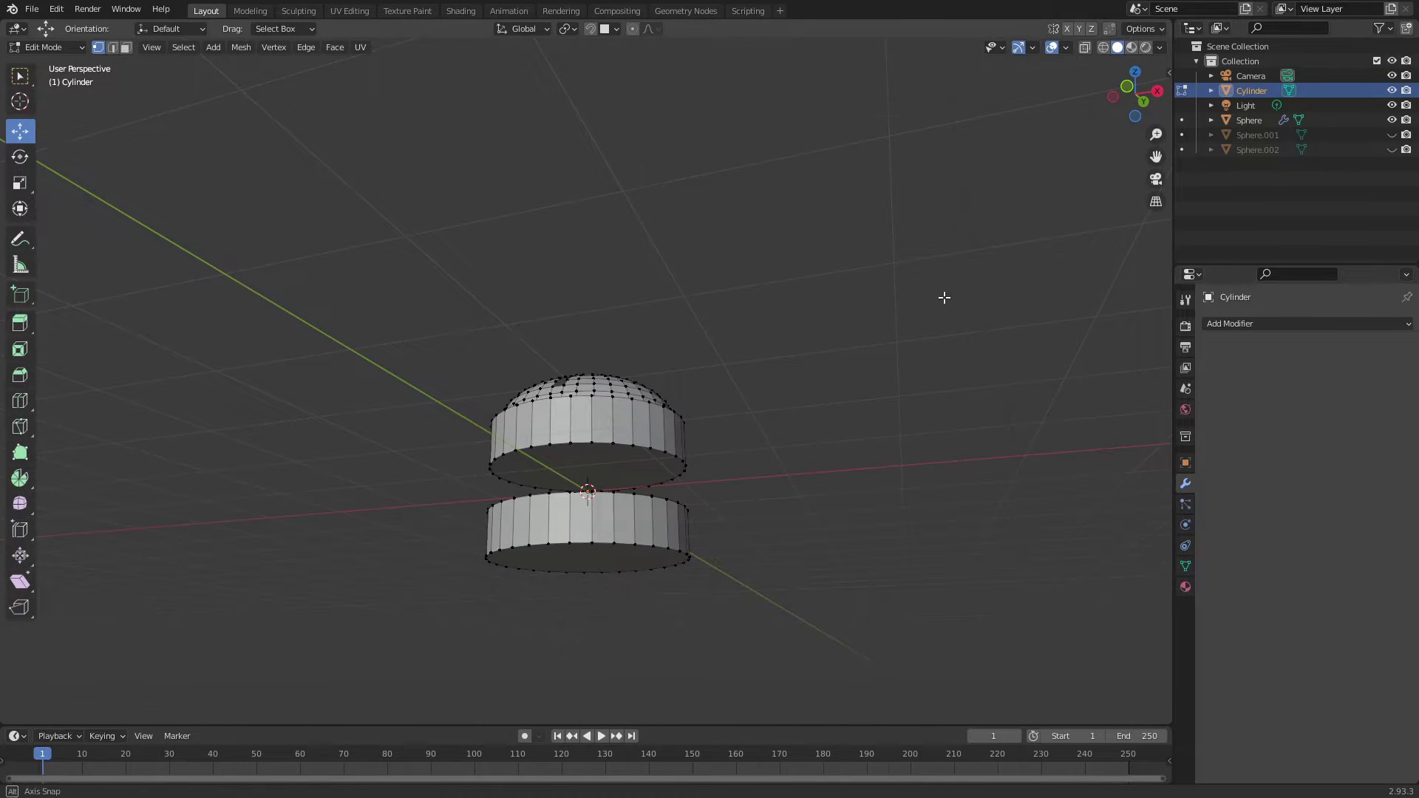
pyautogui.moveTo(944, 298)
pyautogui.mouseDown(button='middle')
pyautogui.moveTo(604, 432)
pyautogui.moveTo(613, 406)
pyautogui.mouseUp(button='middle')
# - Rotate the top dome 180° so a copy sits underneath, and position it
pyautogui.write('lg180')
pyautogui.press('Return')
pyautogui.press('g')
pyautogui.click(614, 591)
pyautogui.moveTo(613, 592)
pyautogui.mouseDown(button='middle')
pyautogui.moveTo(695, 521)
pyautogui.moveTo(624, 602)
pyautogui.moveTo(490, 554)
pyautogui.mouseUp(button='middle')
pyautogui.scroll(5, 490, 555)
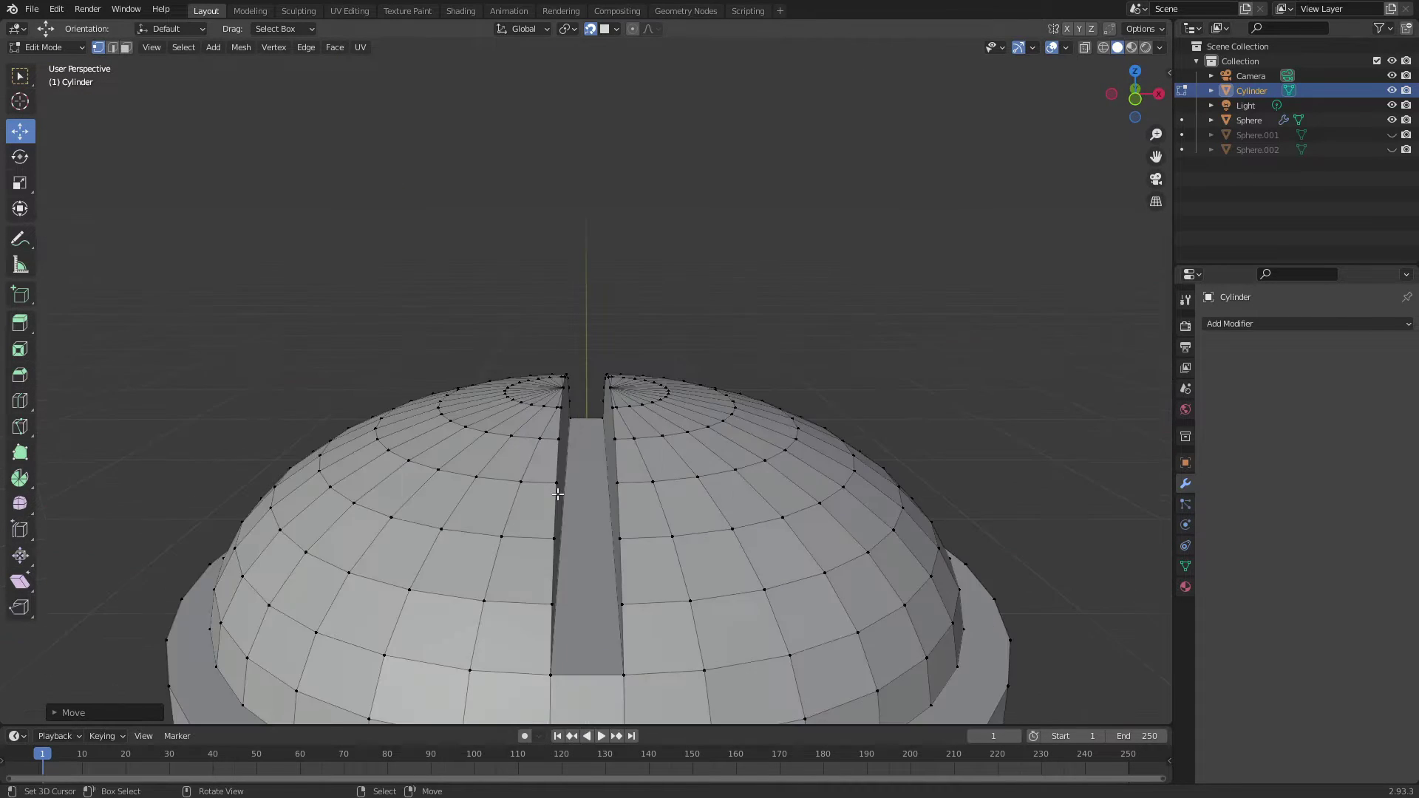
pyautogui.scroll(5, 569, 650)
# - Add a small cube, scale it down and place it between the two halves
pyautogui.hotkey('shift', 'a')
pyautogui.click(897, 486)
pyautogui.press('s')
pyautogui.click(753, 410)
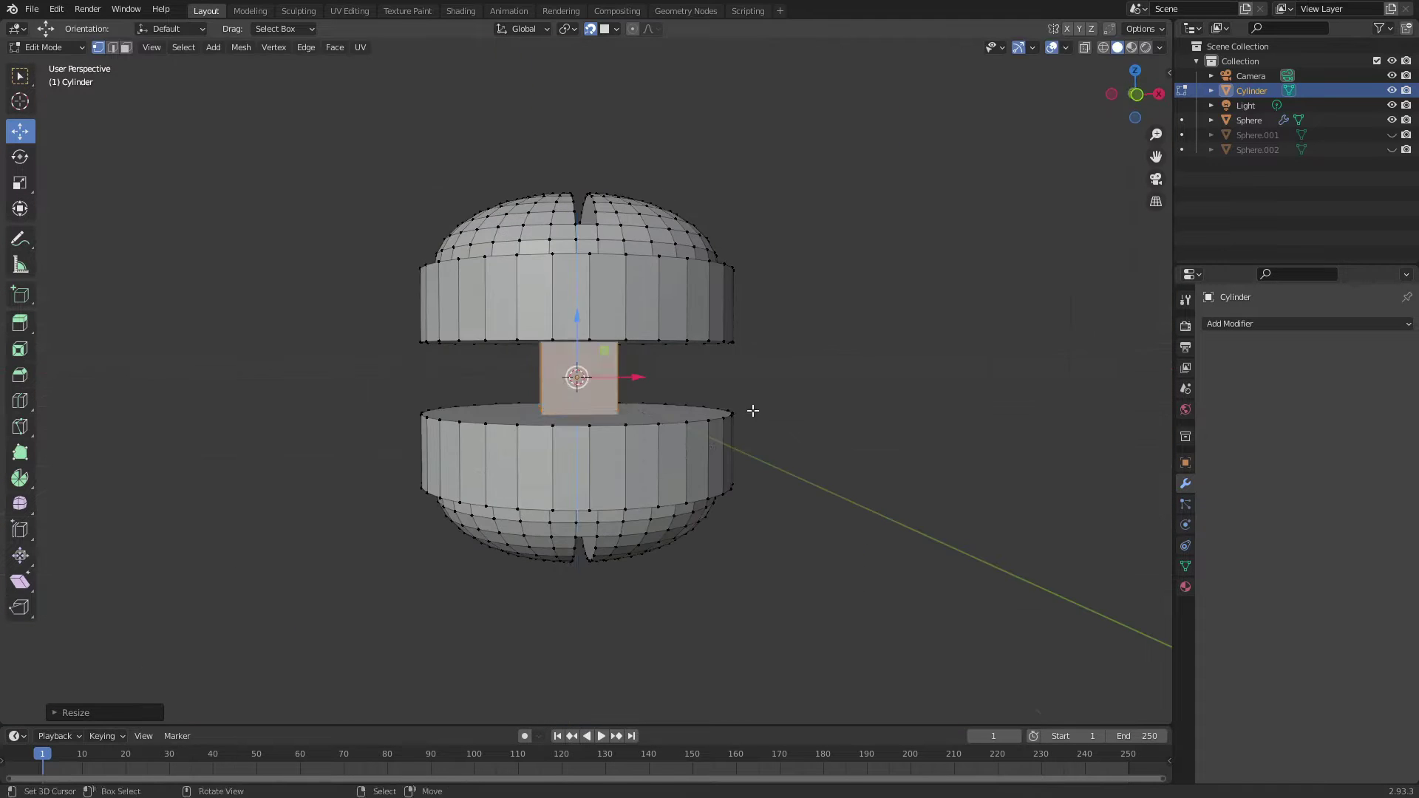
pyautogui.press('g')
pyautogui.click(676, 414)
pyautogui.moveTo(677, 414)
pyautogui.mouseDown(button='middle')
pyautogui.moveTo(625, 403)
pyautogui.moveTo(915, 515)
pyautogui.mouseUp(button='middle')
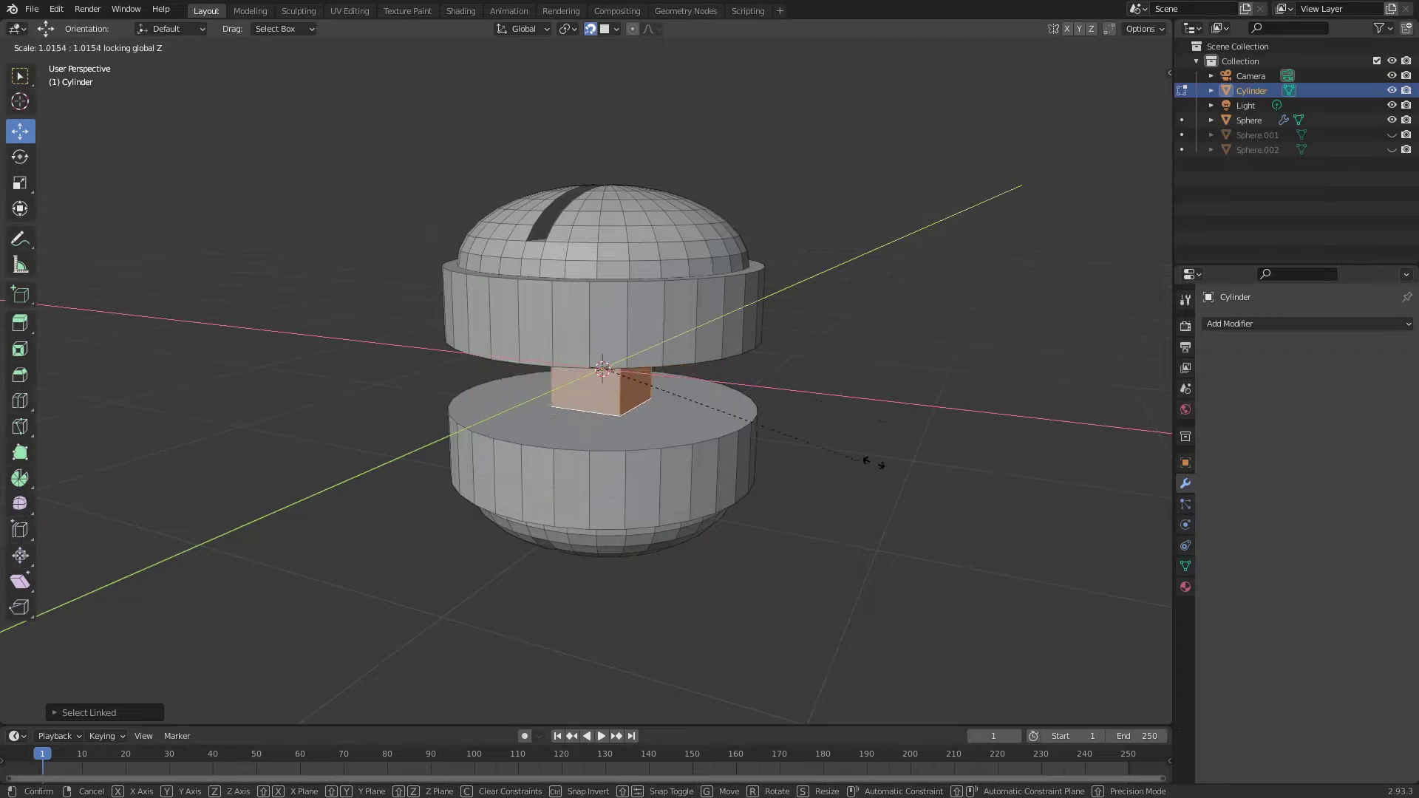
# - Finish resizing the connecting block and extrude the end face into a long bar
pyautogui.click(174, 471)
pyautogui.press('g')
pyautogui.click(373, 409)
pyautogui.scroll(3, 373, 409)
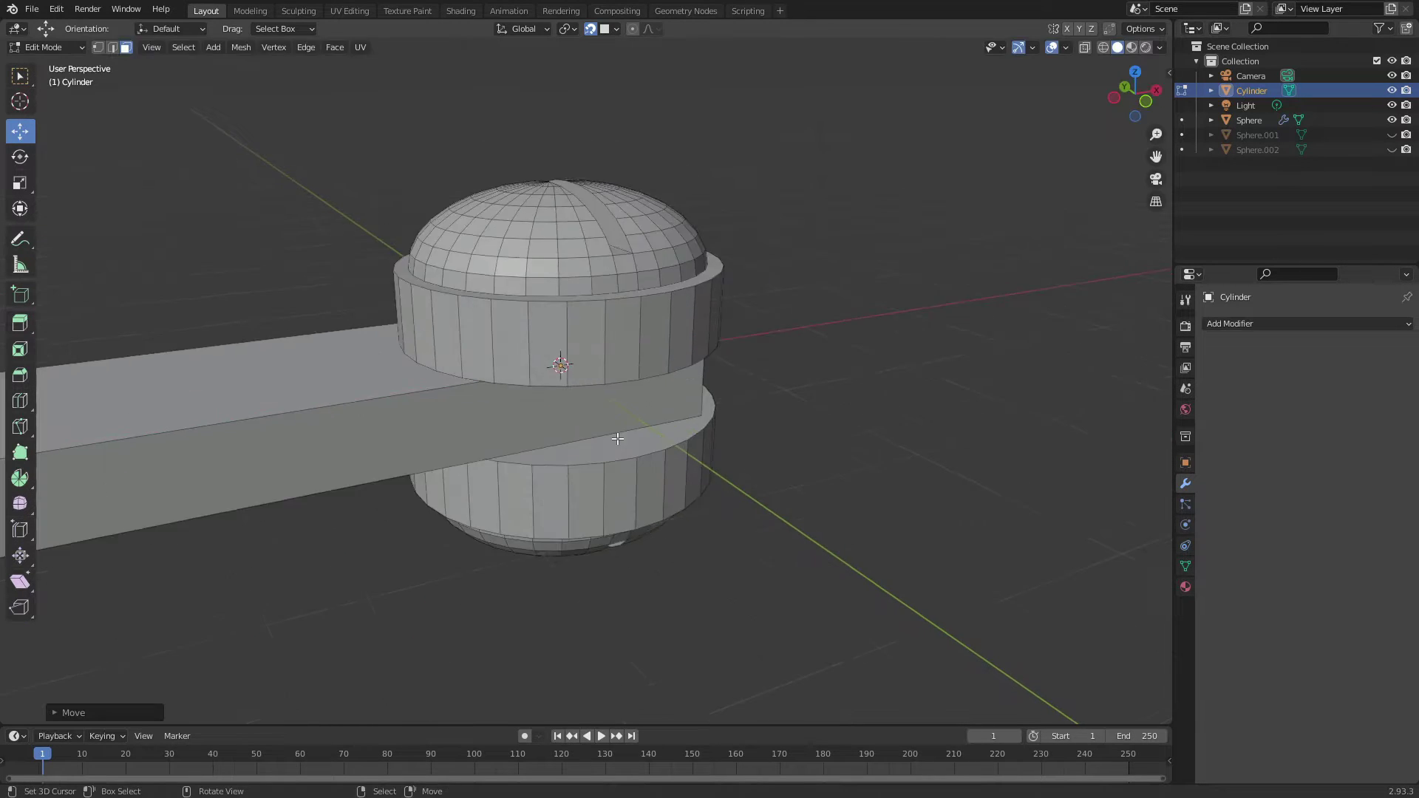
pyautogui.scroll(-5, 373, 409)
pyautogui.moveTo(370, 398); pyautogui.dragTo(691, 481, button='middle')
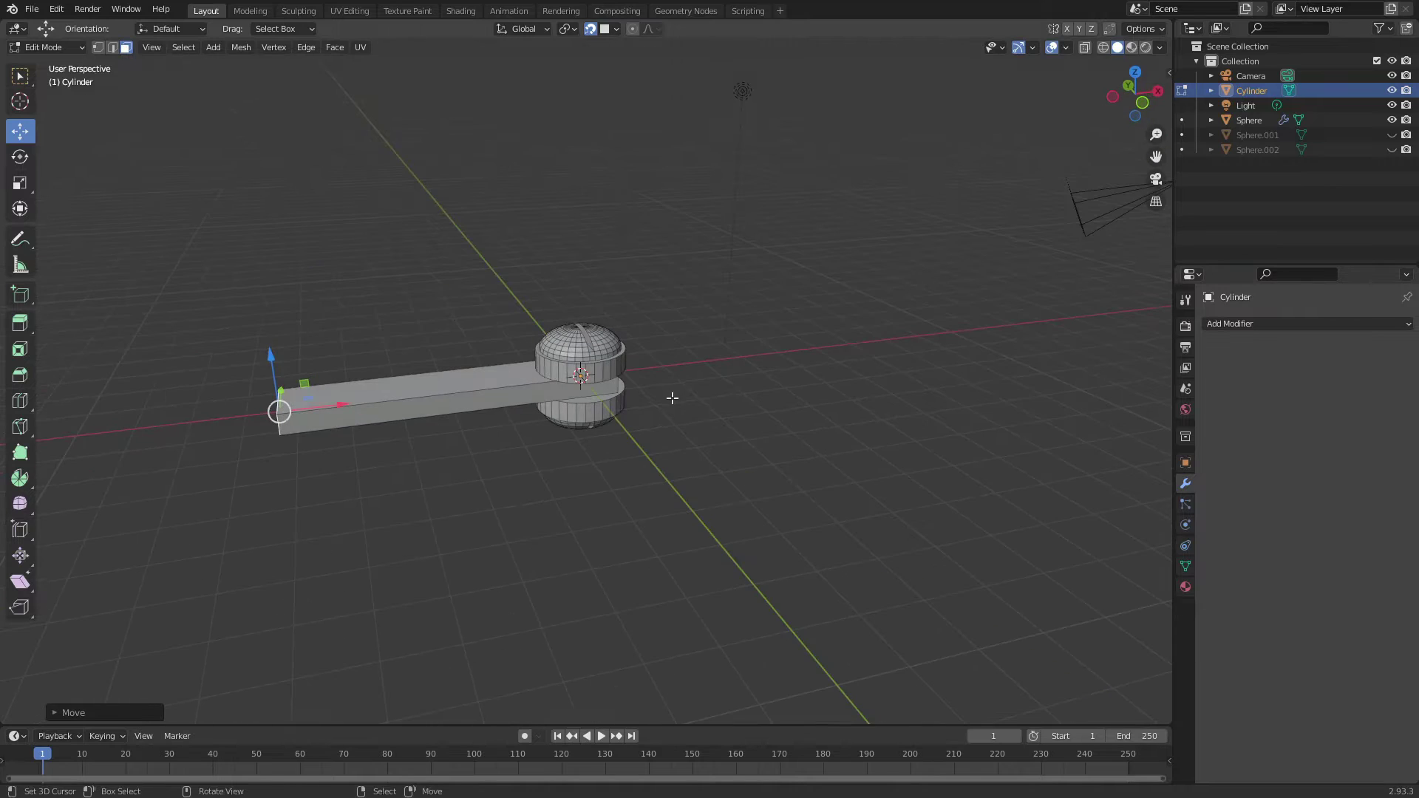
pyautogui.moveTo(625, 380)
pyautogui.mouseDown(button='middle')
pyautogui.moveTo(773, 418)
pyautogui.moveTo(662, 397)
pyautogui.moveTo(737, 408)
pyautogui.moveTo(545, 292)
pyautogui.moveTo(250, 434)
pyautogui.moveTo(266, 421)
pyautogui.mouseUp(button='middle')
pyautogui.scroll(3, 737, 408)
# - Select the connected joint pieces and enable snapping to edges
pyautogui.hotkey('ctrl', 'l')
pyautogui.keyDown('shift'); pyautogui.click(545, 293); pyautogui.keyUp('shift')
pyautogui.hotkey('ctrl', 'l')
pyautogui.press('a')
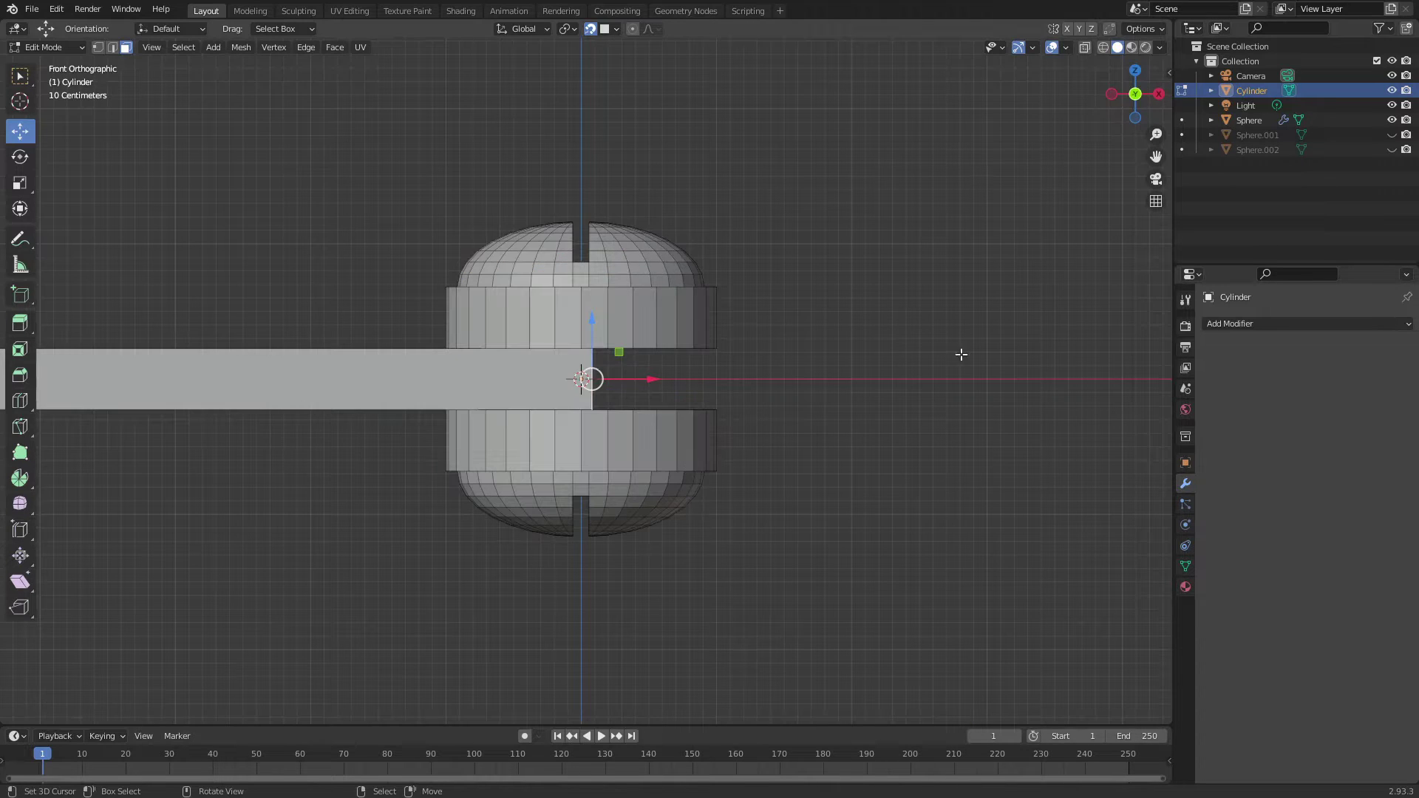
pyautogui.click(610, 28)
pyautogui.click(579, 102)
pyautogui.scroll(-3, 310, 567)
pyautogui.scroll(3, 626, 338)
pyautogui.hotkey('alt', 'a')
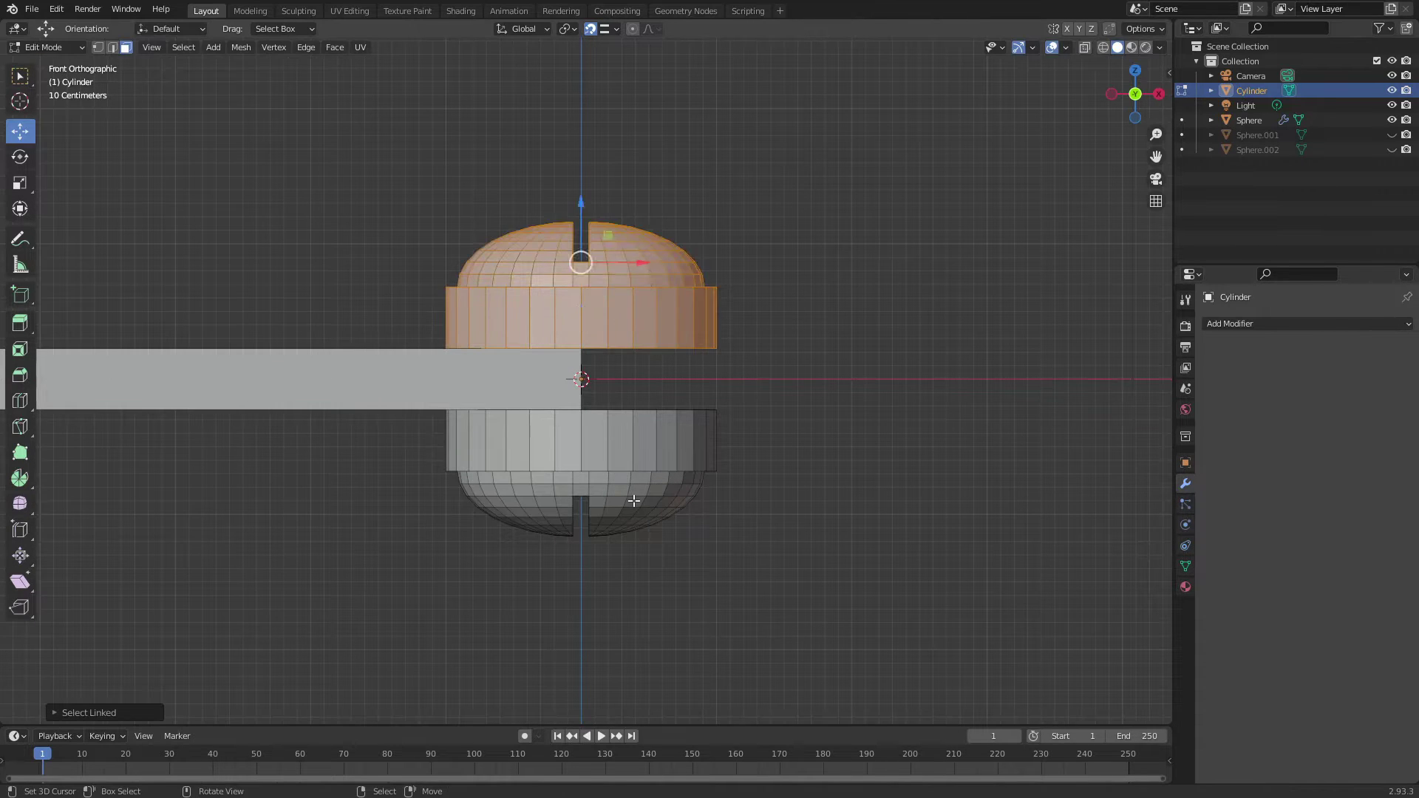
# - Duplicate the joint along X to the bar's far end and return to Object Mode
pyautogui.keyDown('shift'); pyautogui.moveTo(162, 557); pyautogui.dragTo(682, 540, button='middle'); pyautogui.keyUp('shift')
pyautogui.hotkey('shift', 'd')
pyautogui.press('x')
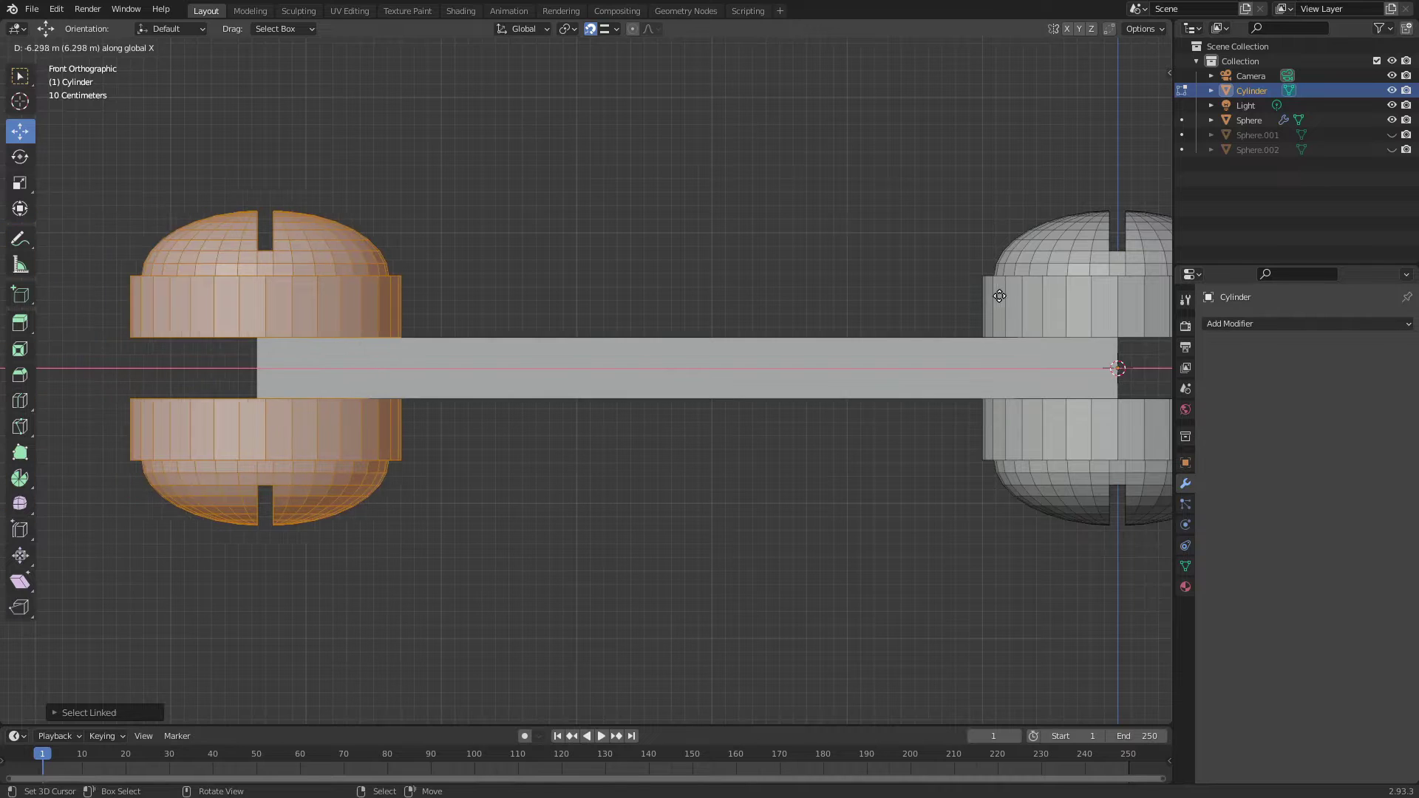
pyautogui.moveTo(990, 302)
pyautogui.keyDown('shift'); pyautogui.mouseDown(button='middle')
pyautogui.moveTo(700, 513)
pyautogui.moveTo(803, 484)
pyautogui.mouseUp(button='middle'); pyautogui.keyUp('shift')
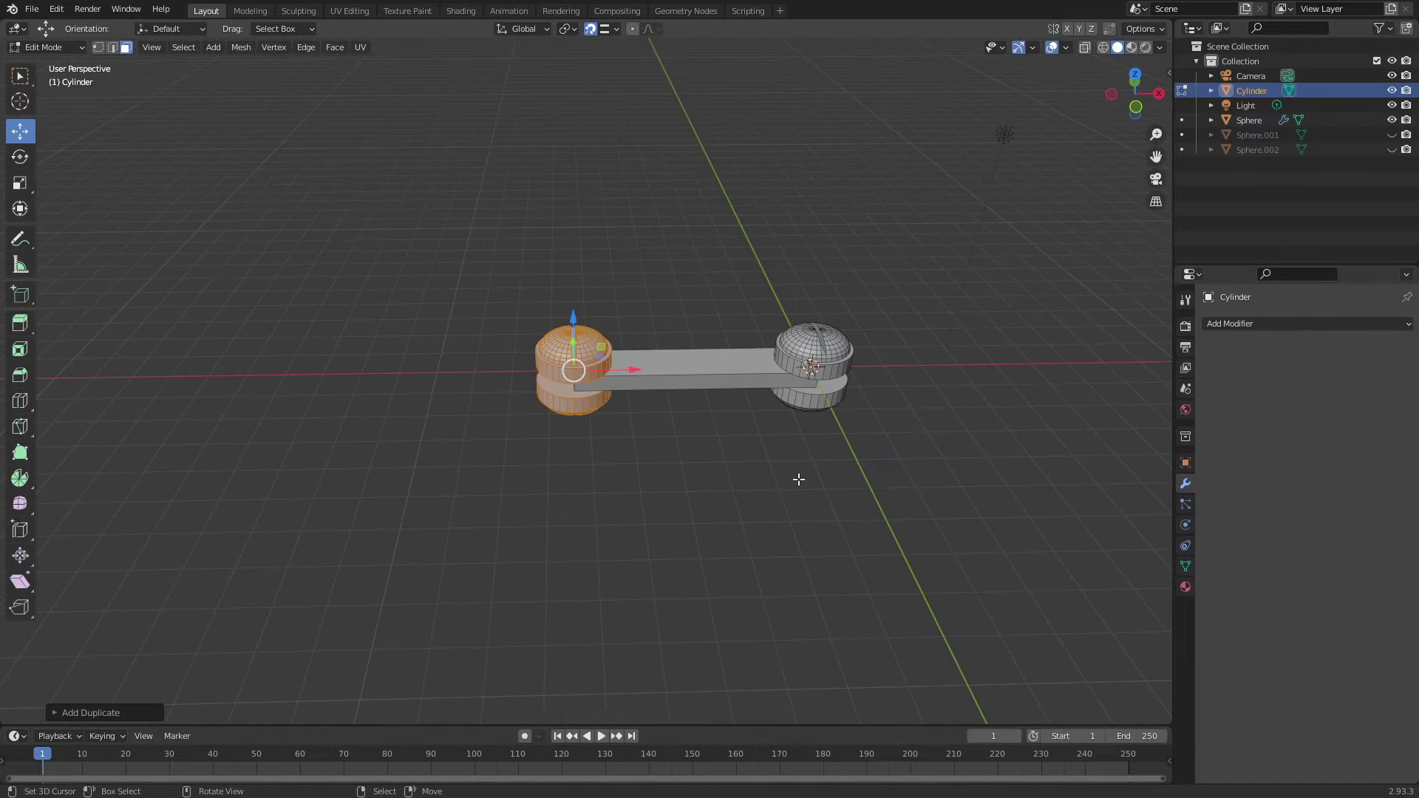
pyautogui.press('Tab')
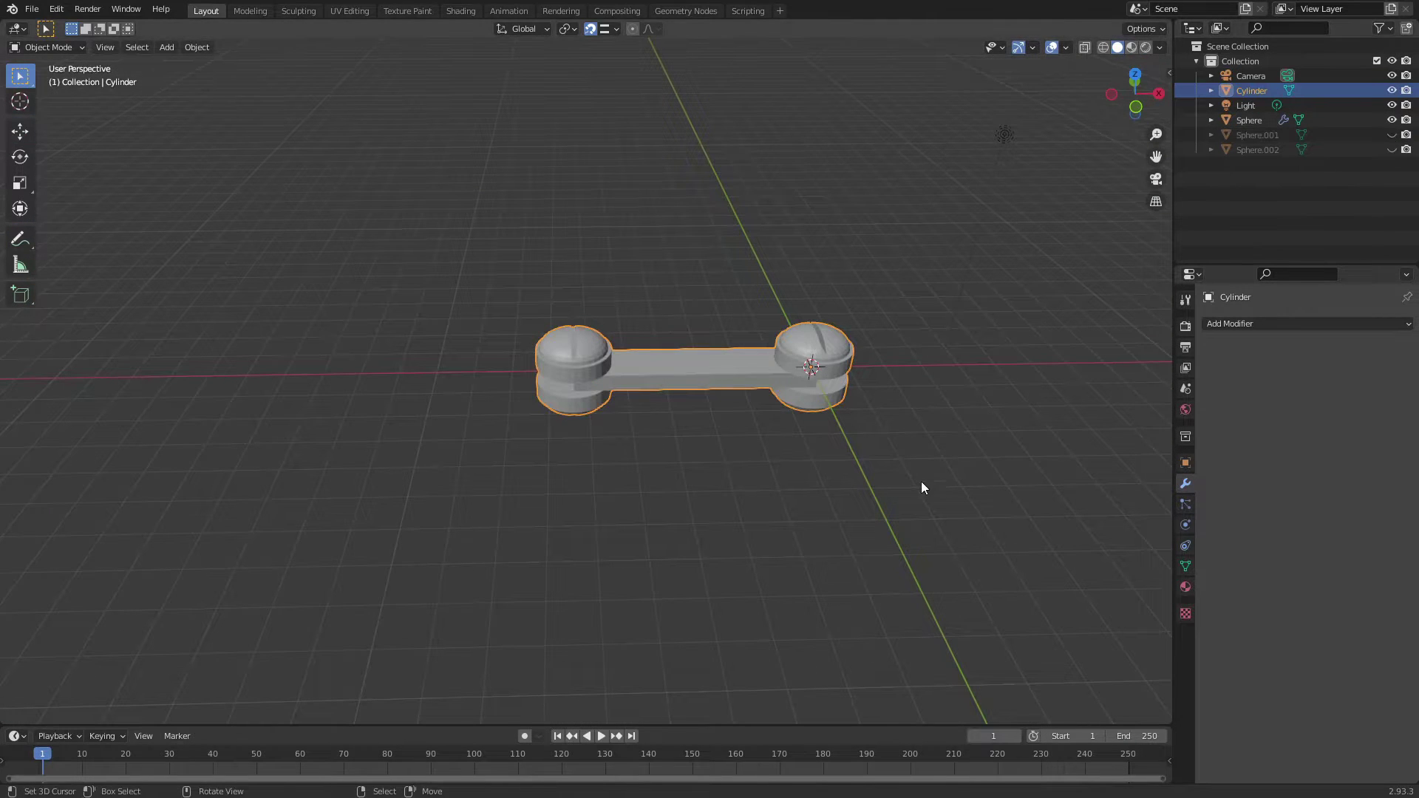
# - Shrink the arm, unhide Sphere.002 and join the arm into the bowl mesh
pyautogui.press('s')
pyautogui.press('KP_Decimal')
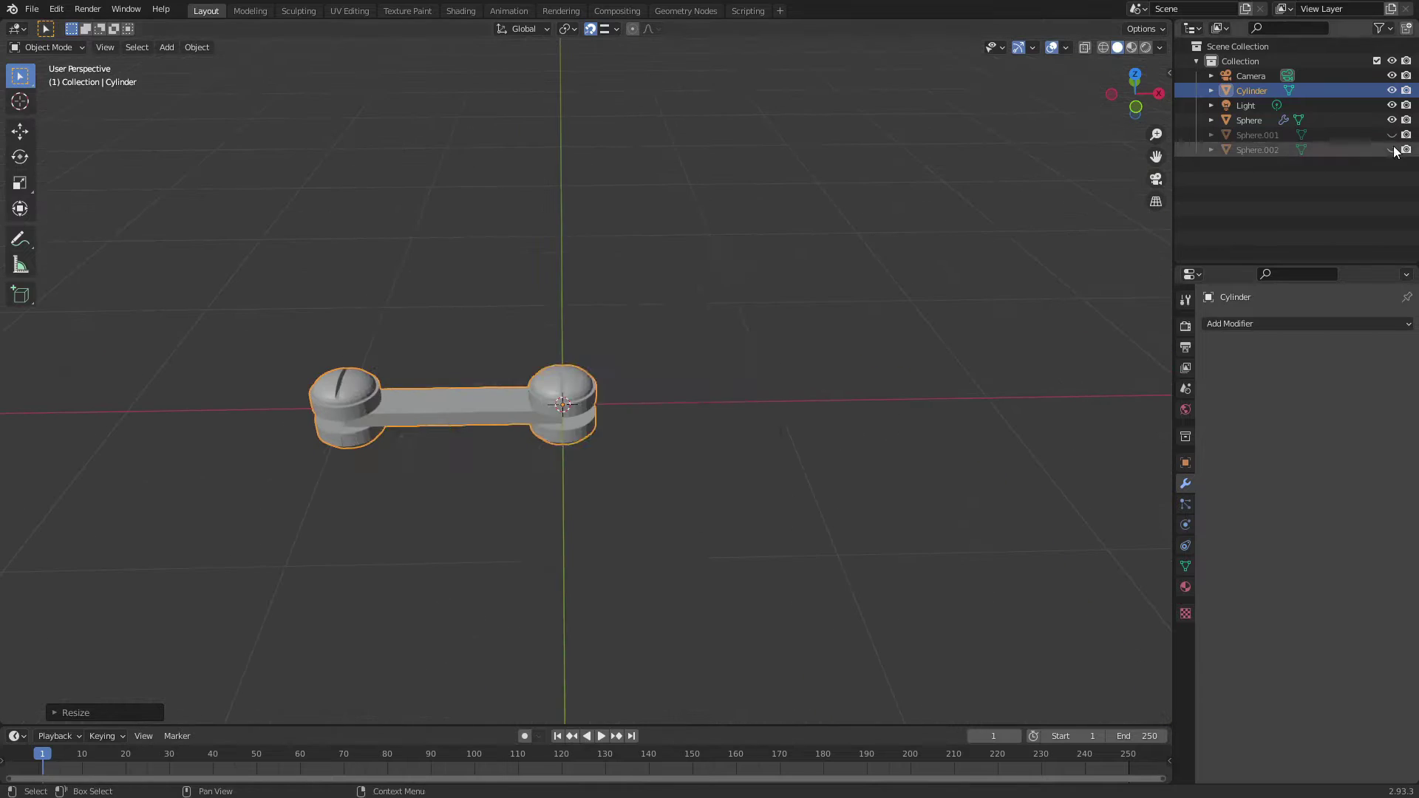
pyautogui.scroll(-3, 600, 651)
pyautogui.keyDown('shift'); pyautogui.click(600, 650); pyautogui.keyUp('shift')
pyautogui.press('F3')
pyautogui.press('Return')
pyautogui.press('Tab')
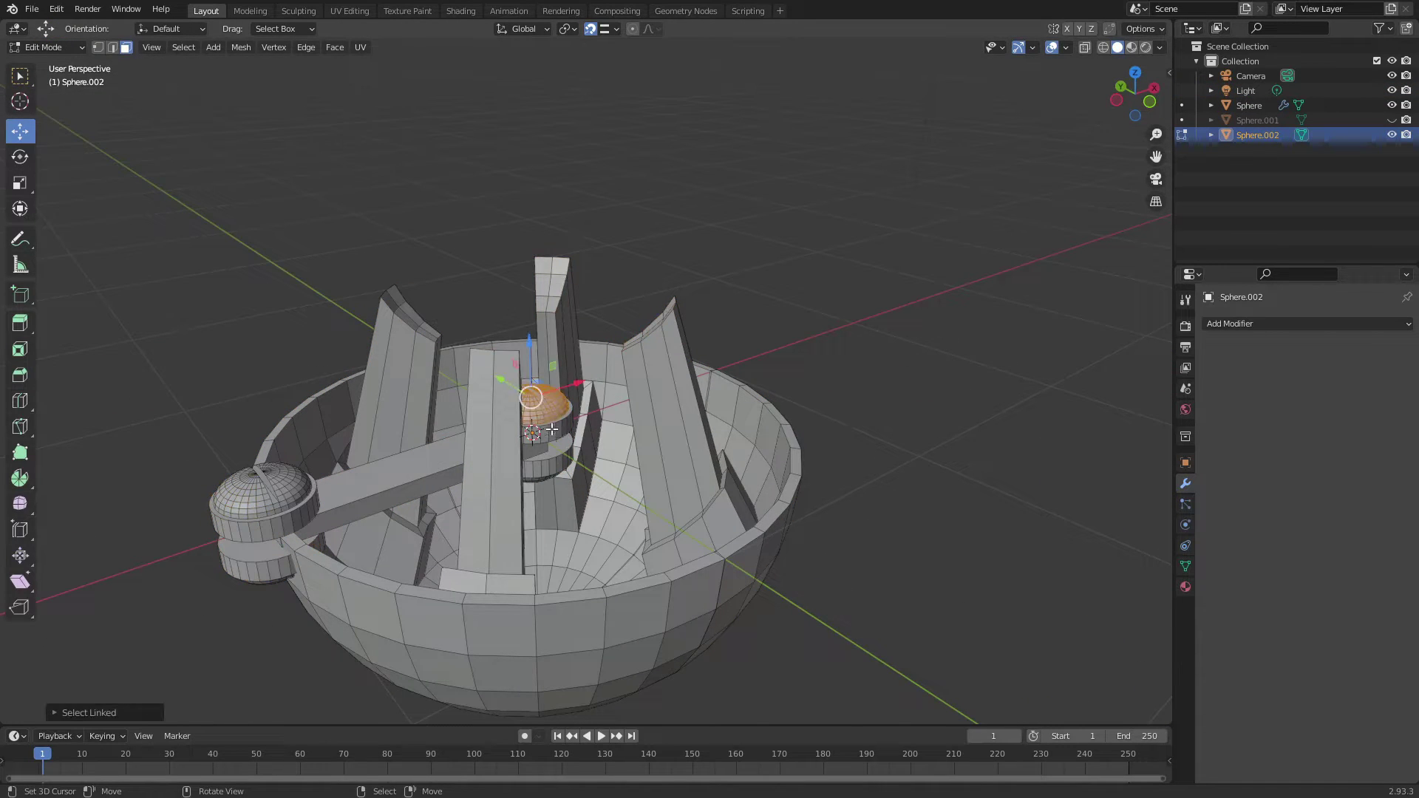
# - With vertex snapping on, move the arm down into the bowl and centre it
pyautogui.moveTo(1104, 326); pyautogui.dragTo(540, 487, button='middle')
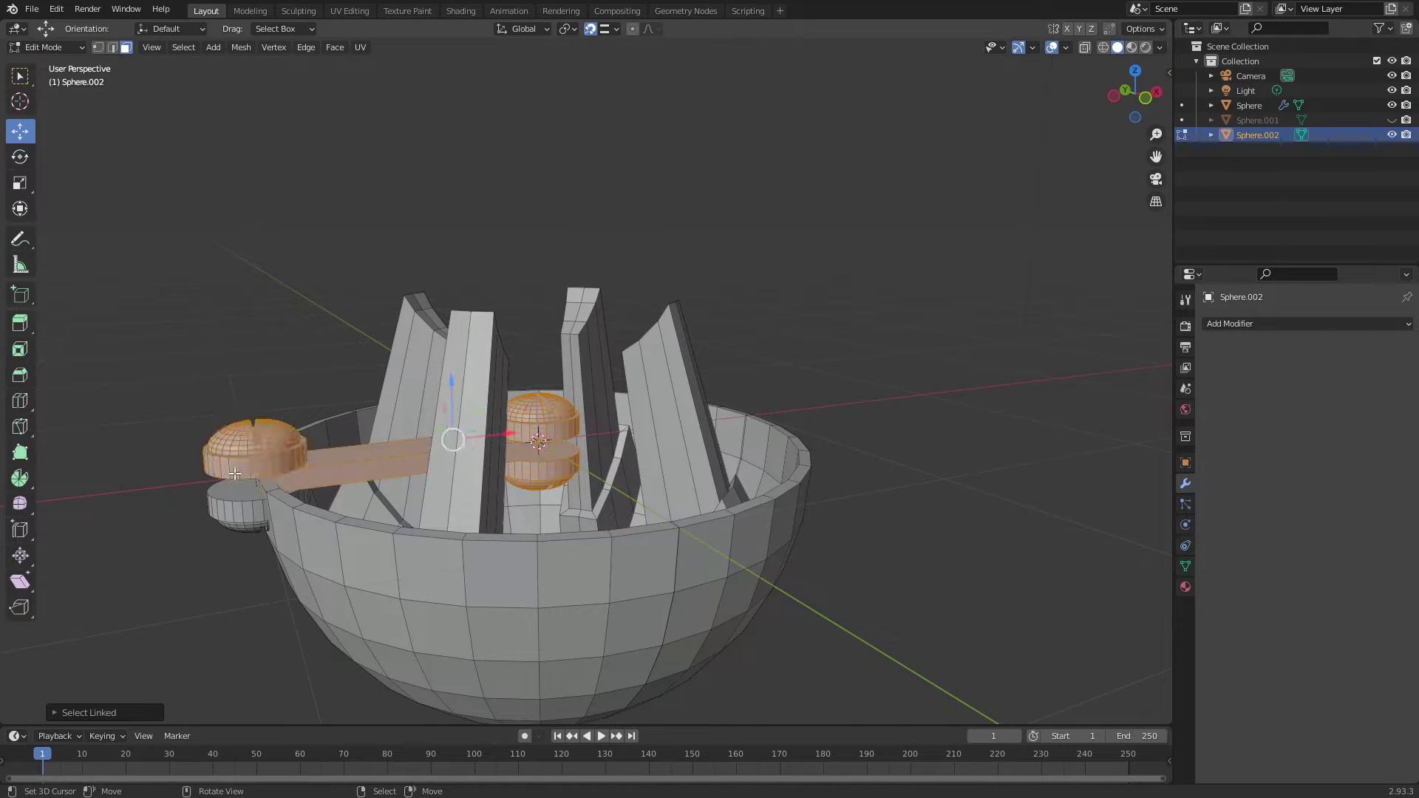
pyautogui.moveTo(230, 509); pyautogui.dragTo(444, 295, button='middle')
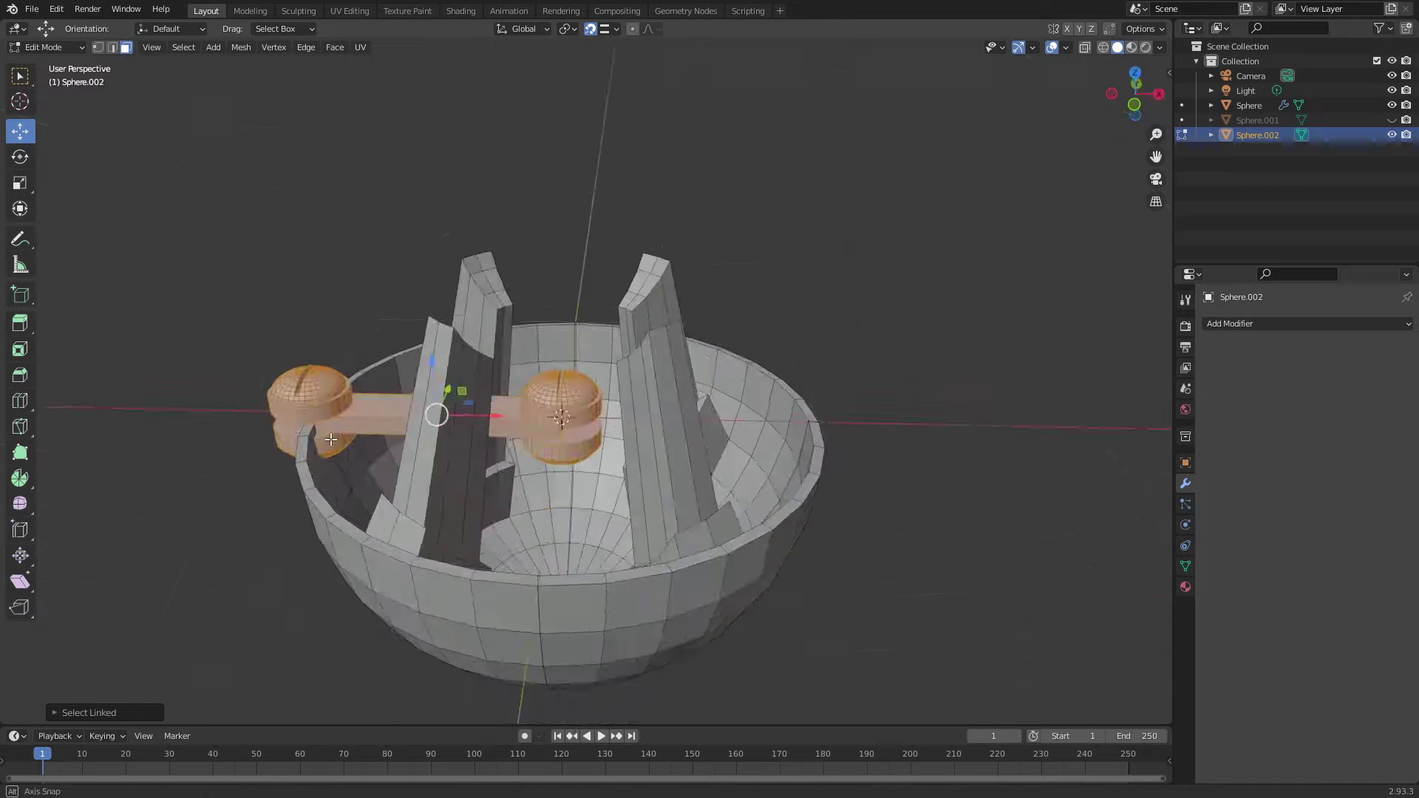
pyautogui.moveTo(473, 414); pyautogui.dragTo(550, 409)
pyautogui.click(616, 28)
pyautogui.click(561, 87)
pyautogui.press('KP_7')
pyautogui.press('g')
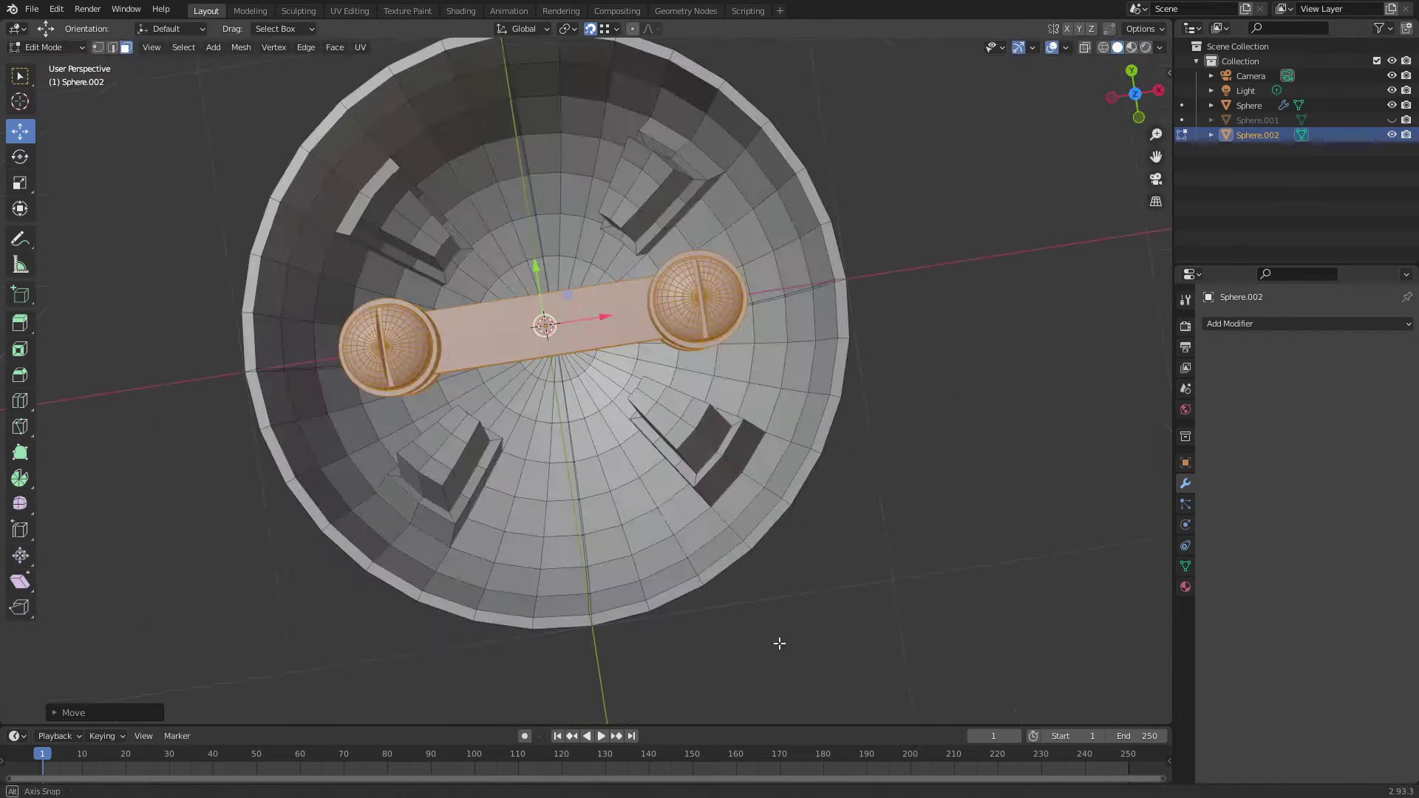
pyautogui.moveTo(577, 312); pyautogui.dragTo(610, 314)
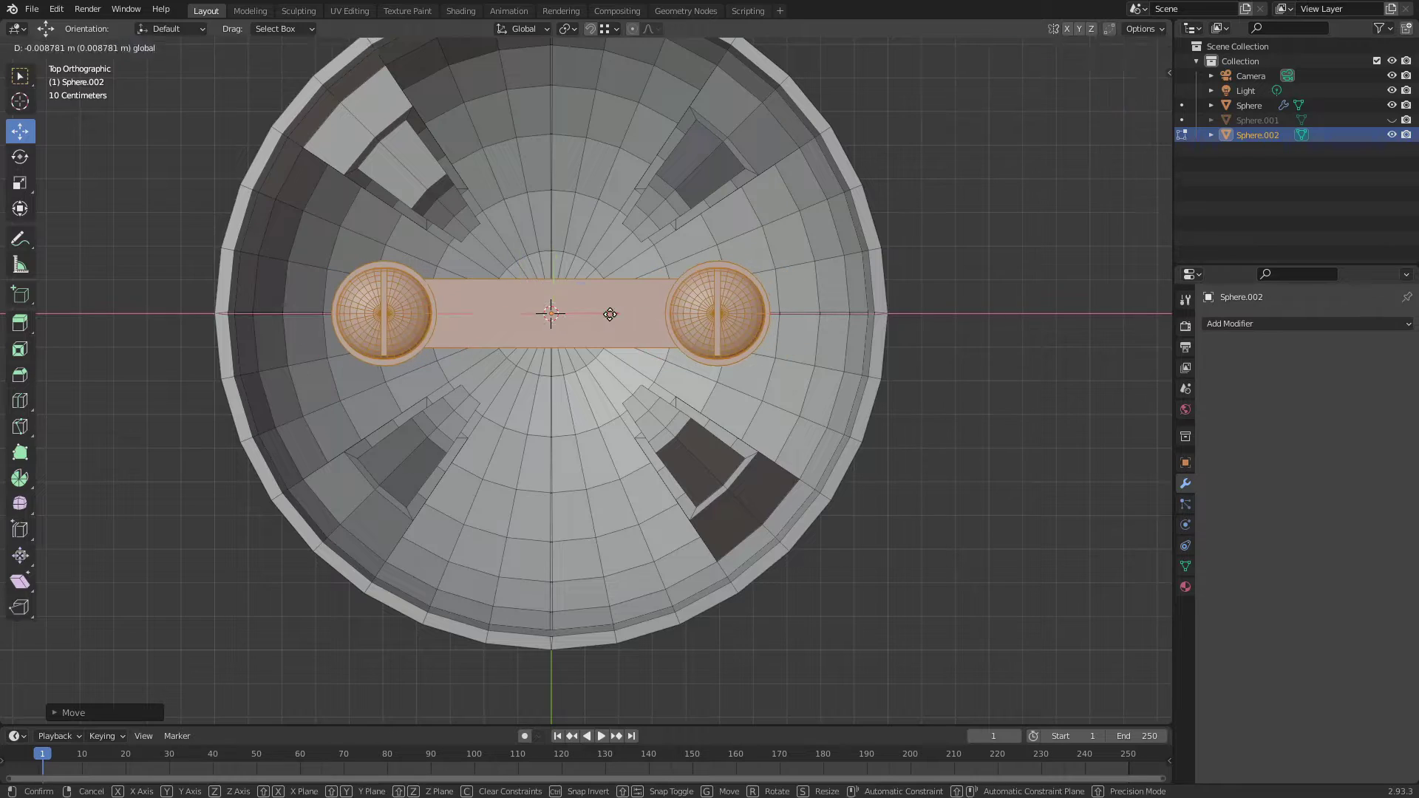
pyautogui.moveTo(602, 501)
pyautogui.mouseDown(button='middle')
pyautogui.moveTo(533, 458)
pyautogui.moveTo(454, 463)
pyautogui.moveTo(397, 488)
pyautogui.moveTo(458, 473)
pyautogui.mouseUp(button='middle')
# - Select one connected joint piece and move and rotate it against a petal
pyautogui.hotkey('shift', 'l')
pyautogui.press('g')
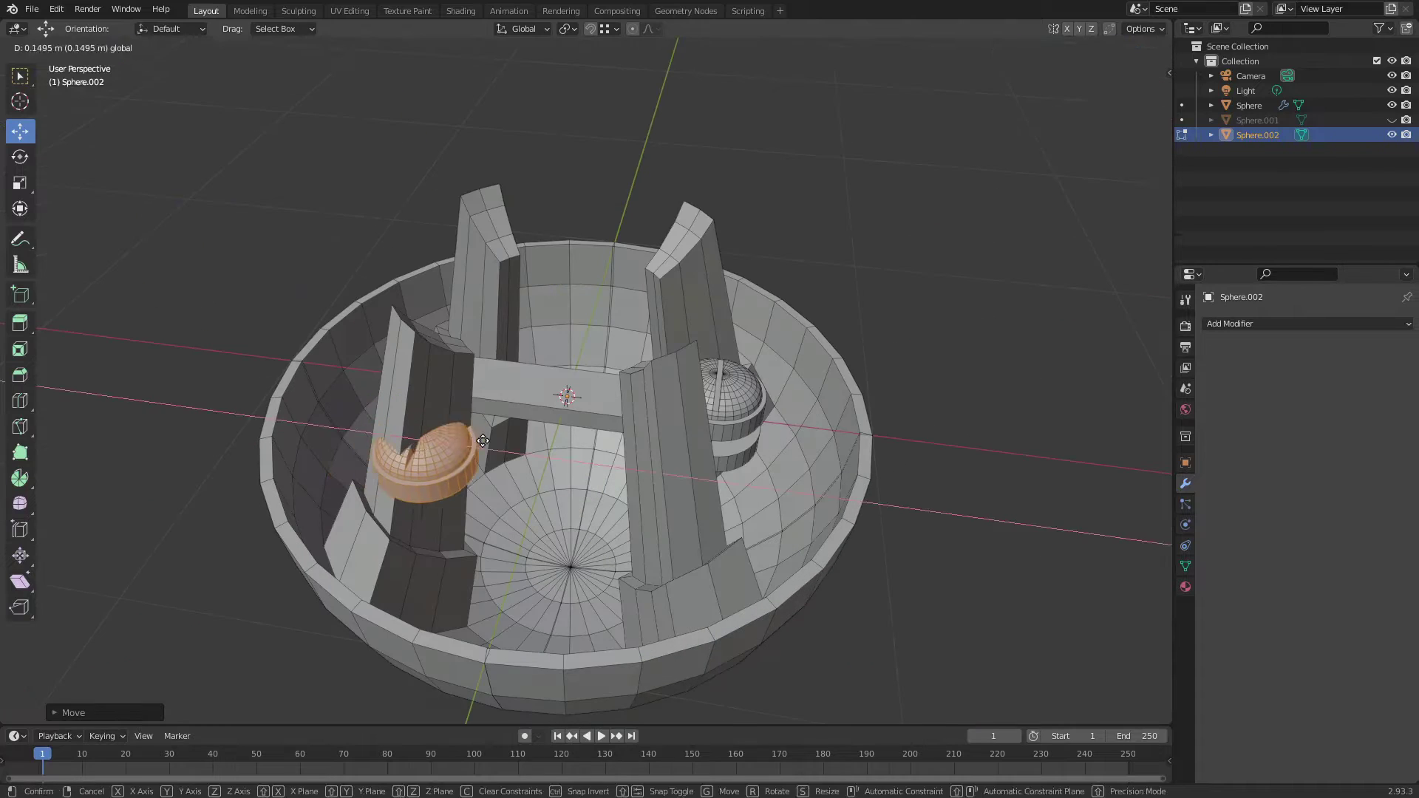
pyautogui.press('KP_7')
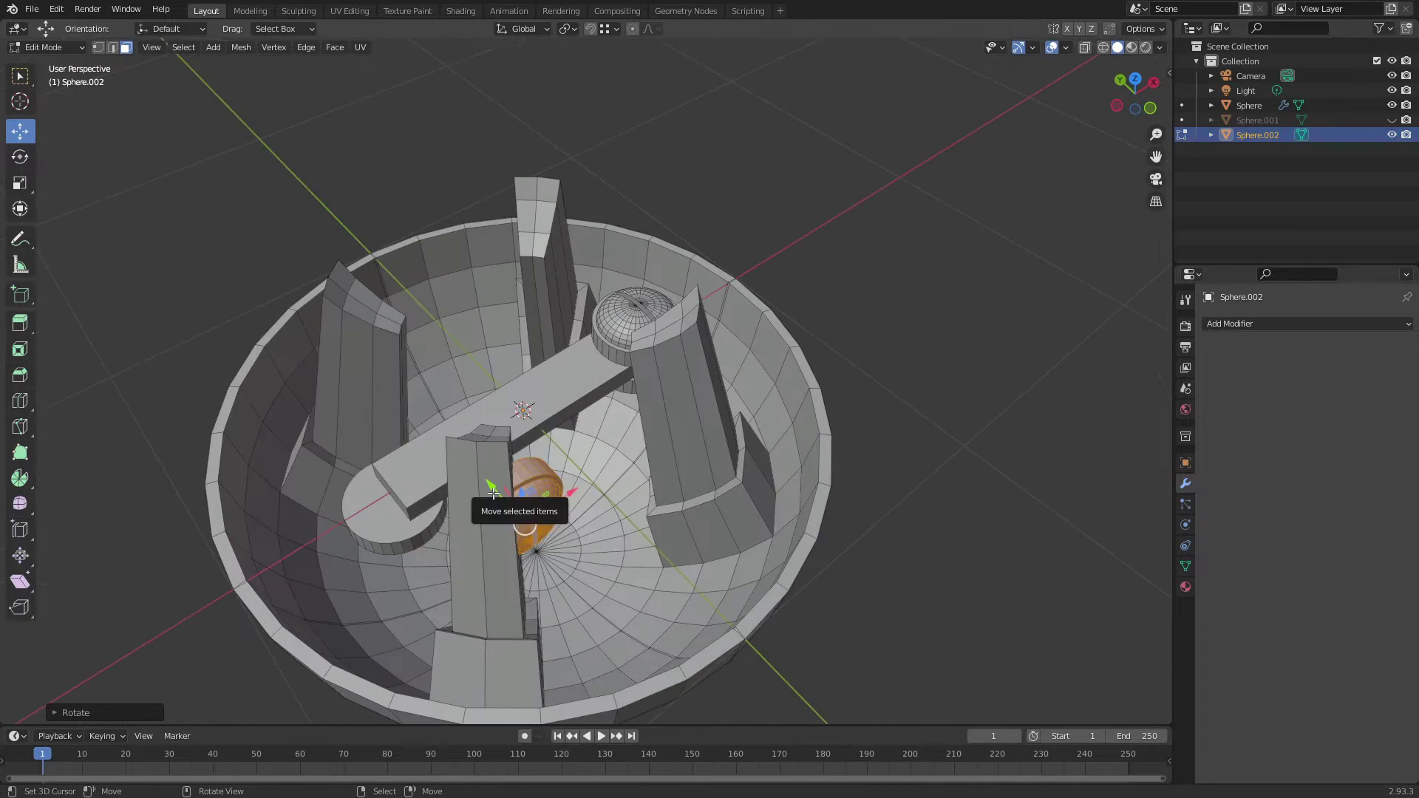
pyautogui.press('g')
pyautogui.moveTo(509, 456); pyautogui.dragTo(431, 584, button='middle')
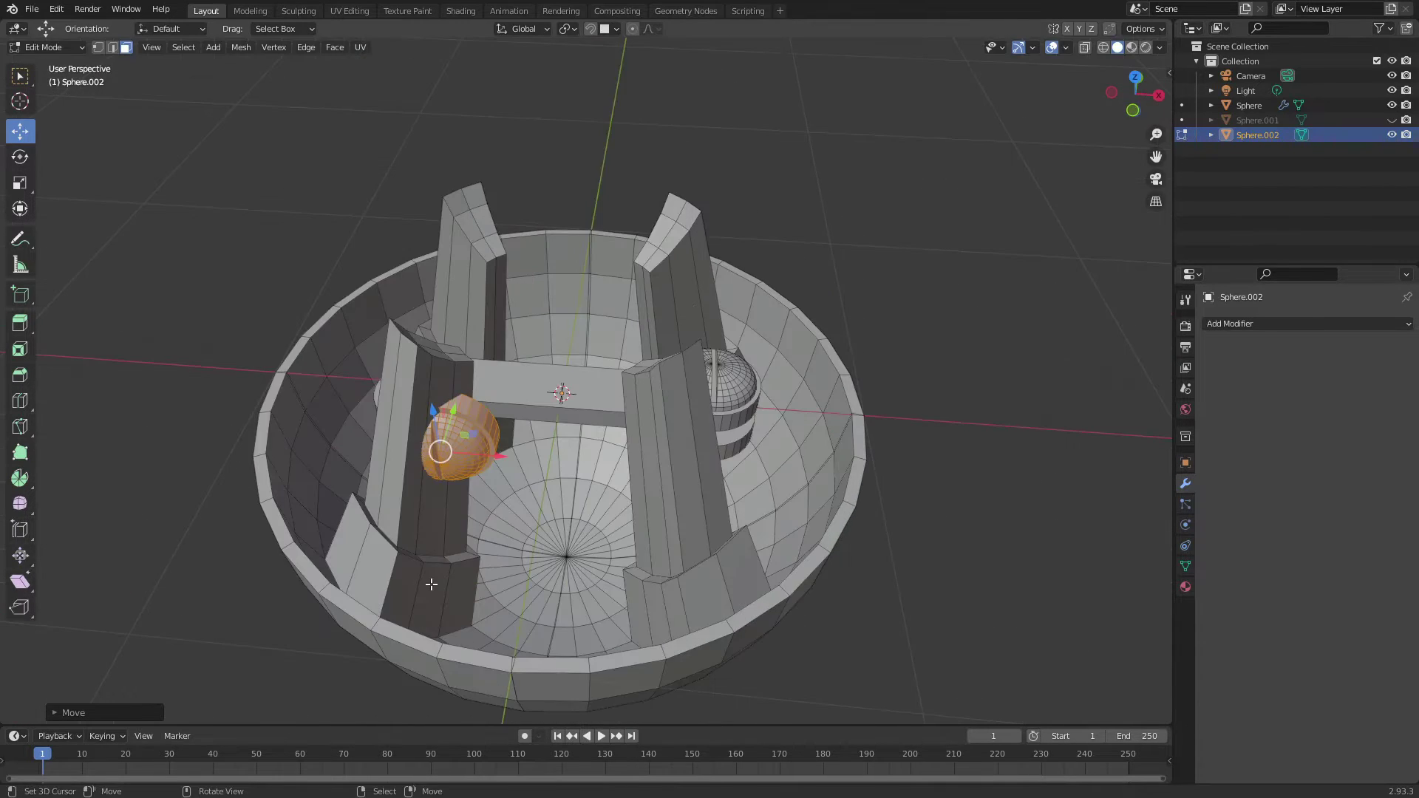
pyautogui.click(467, 476)
pyautogui.moveTo(467, 476)
pyautogui.mouseDown(button='middle')
pyautogui.moveTo(516, 500)
pyautogui.moveTo(296, 295)
pyautogui.mouseUp(button='middle')
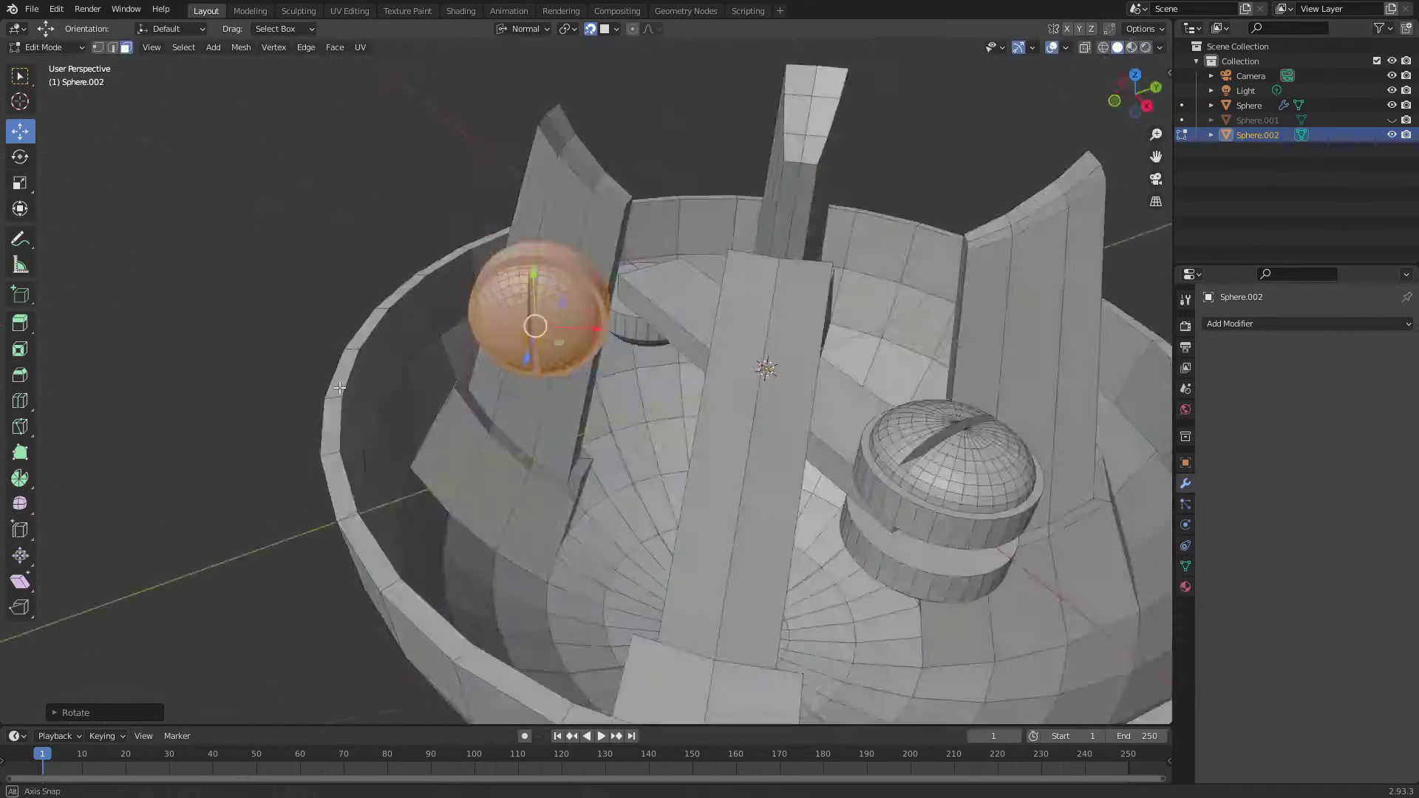
# - Slide the ball toward the petal tip and set Transform Orientation to Normal
pyautogui.scroll(8, 62, 119)
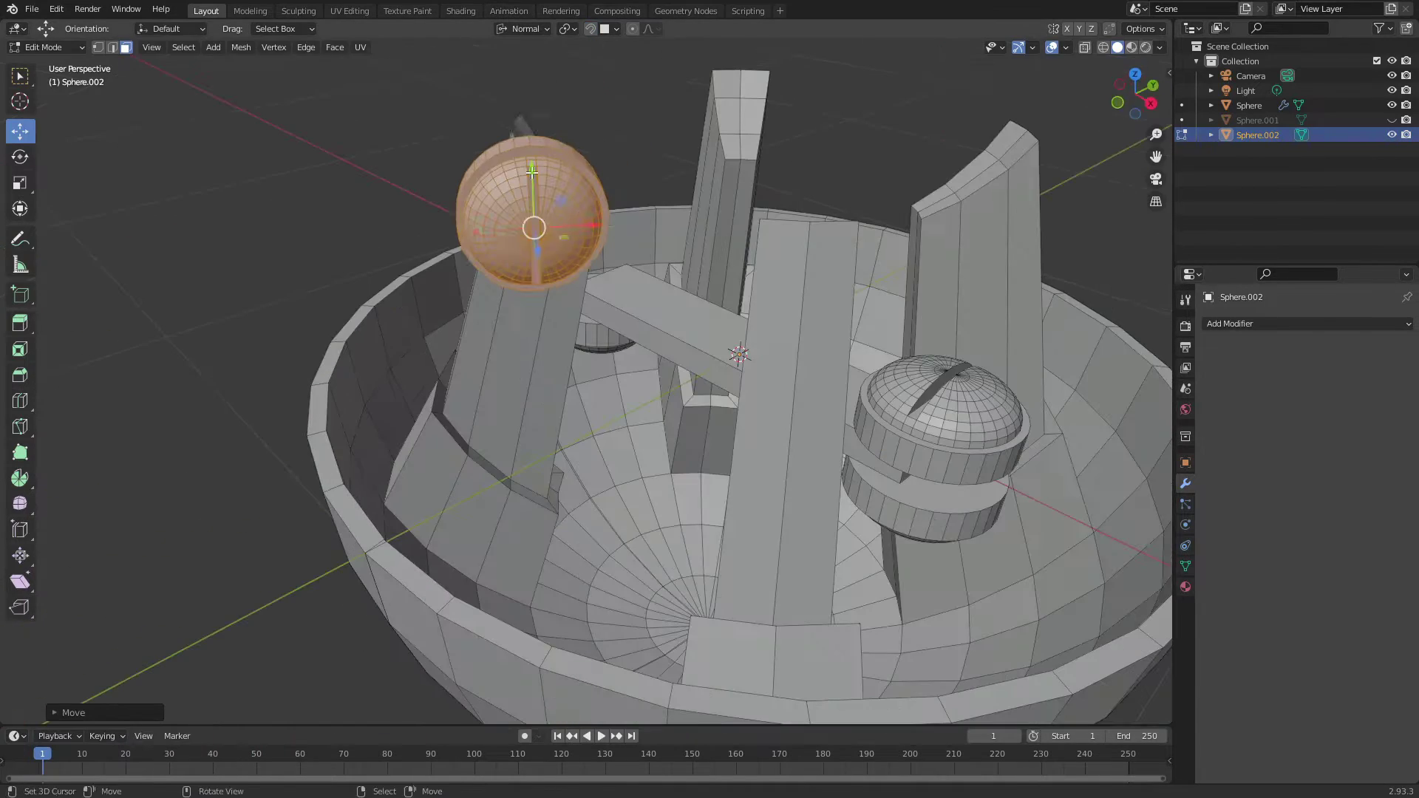
pyautogui.moveTo(471, 208); pyautogui.dragTo(487, 218, button='middle')
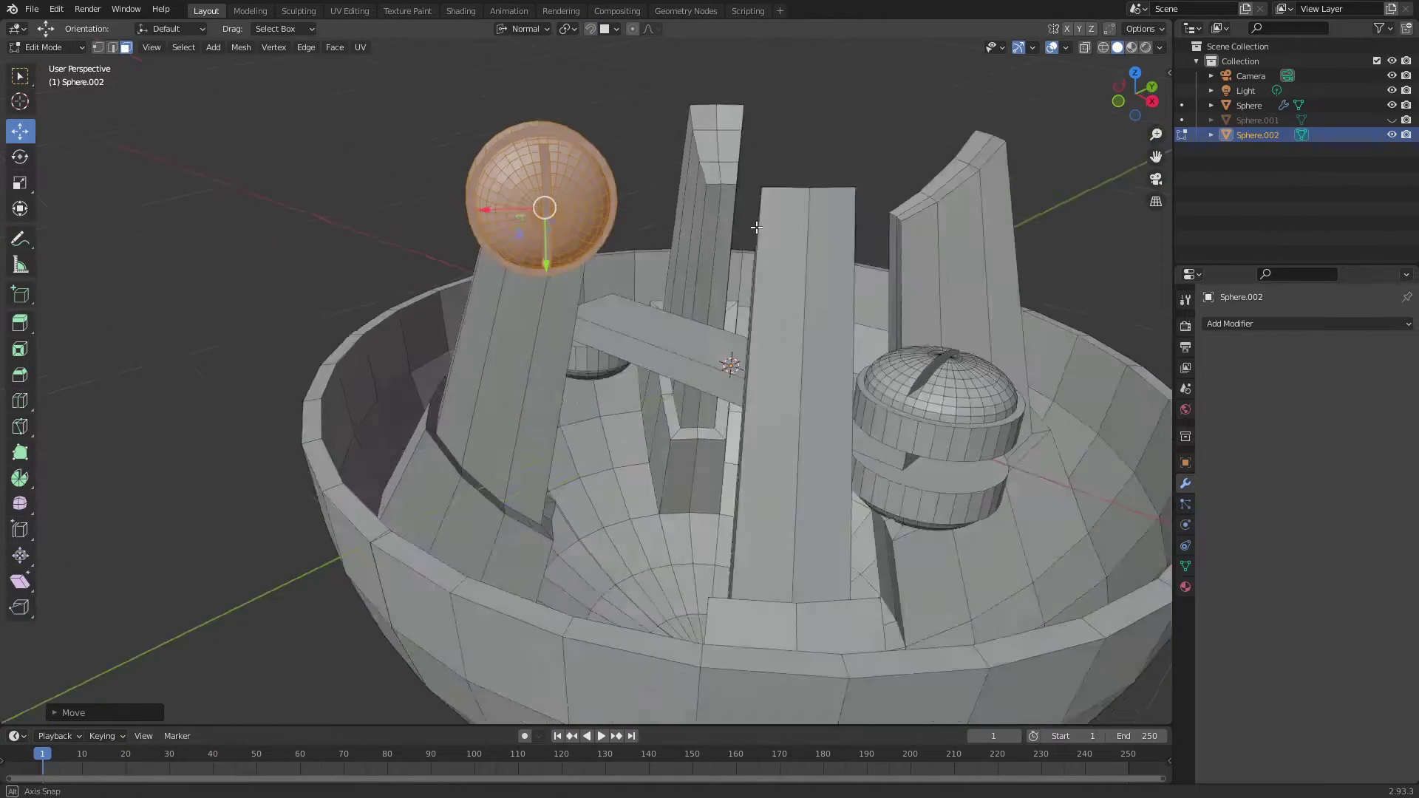
pyautogui.moveTo(495, 216); pyautogui.dragTo(499, 214)
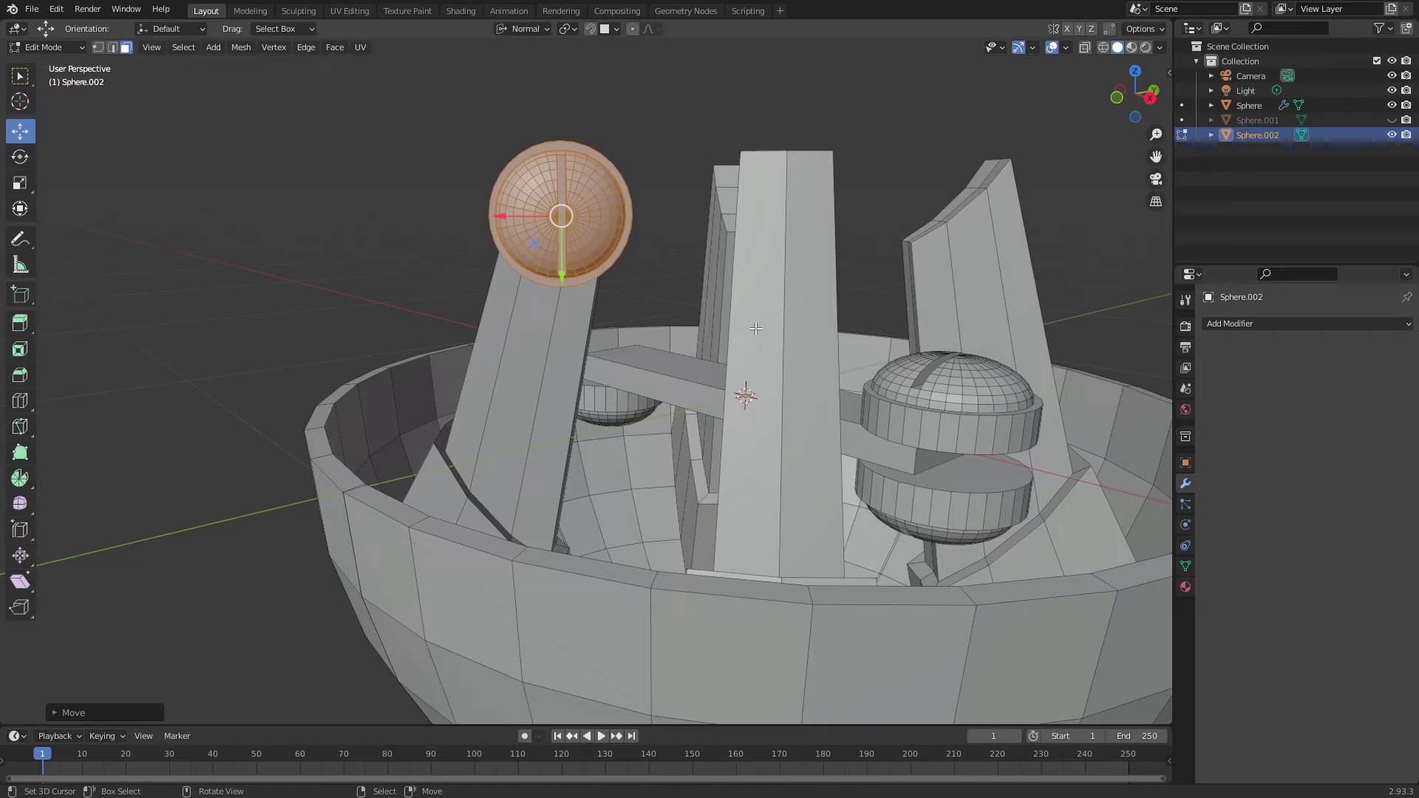
pyautogui.moveTo(755, 329); pyautogui.dragTo(824, 297, button='middle')
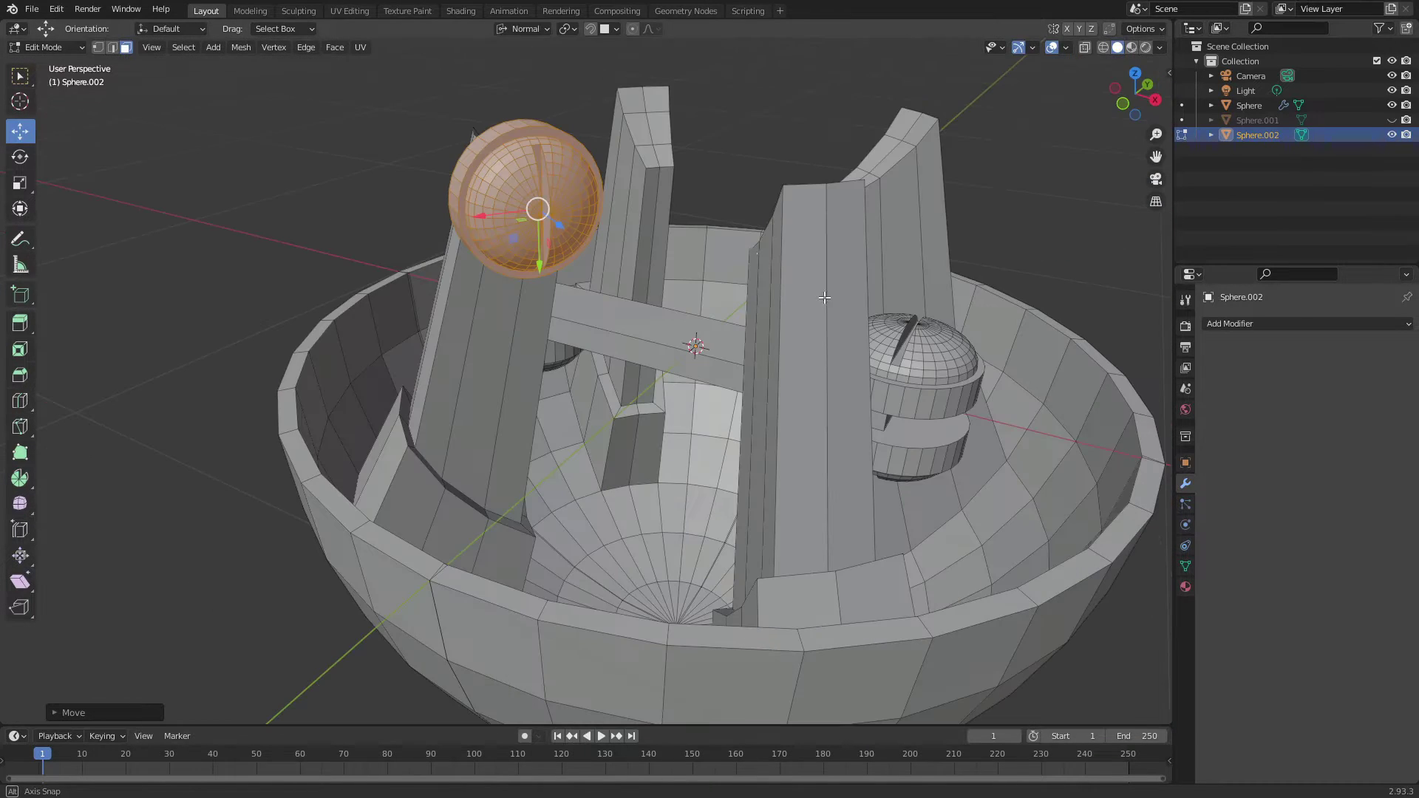
pyautogui.moveTo(751, 253)
pyautogui.mouseDown(button='middle')
pyautogui.moveTo(484, 208)
pyautogui.moveTo(517, 110)
pyautogui.mouseUp(button='middle')
pyautogui.click(522, 28)
pyautogui.moveTo(587, 182)
pyautogui.mouseDown(button='middle')
pyautogui.moveTo(540, 286)
pyautogui.moveTo(618, 211)
pyautogui.moveTo(1044, 200)
pyautogui.moveTo(849, 353)
pyautogui.mouseUp(button='middle')
pyautogui.click(562, 28)
pyautogui.click(539, 29)
# - Slide the ball along Z and switch snapping to grid increments
pyautogui.press('g')
pyautogui.press('z')
pyautogui.click(618, 211)
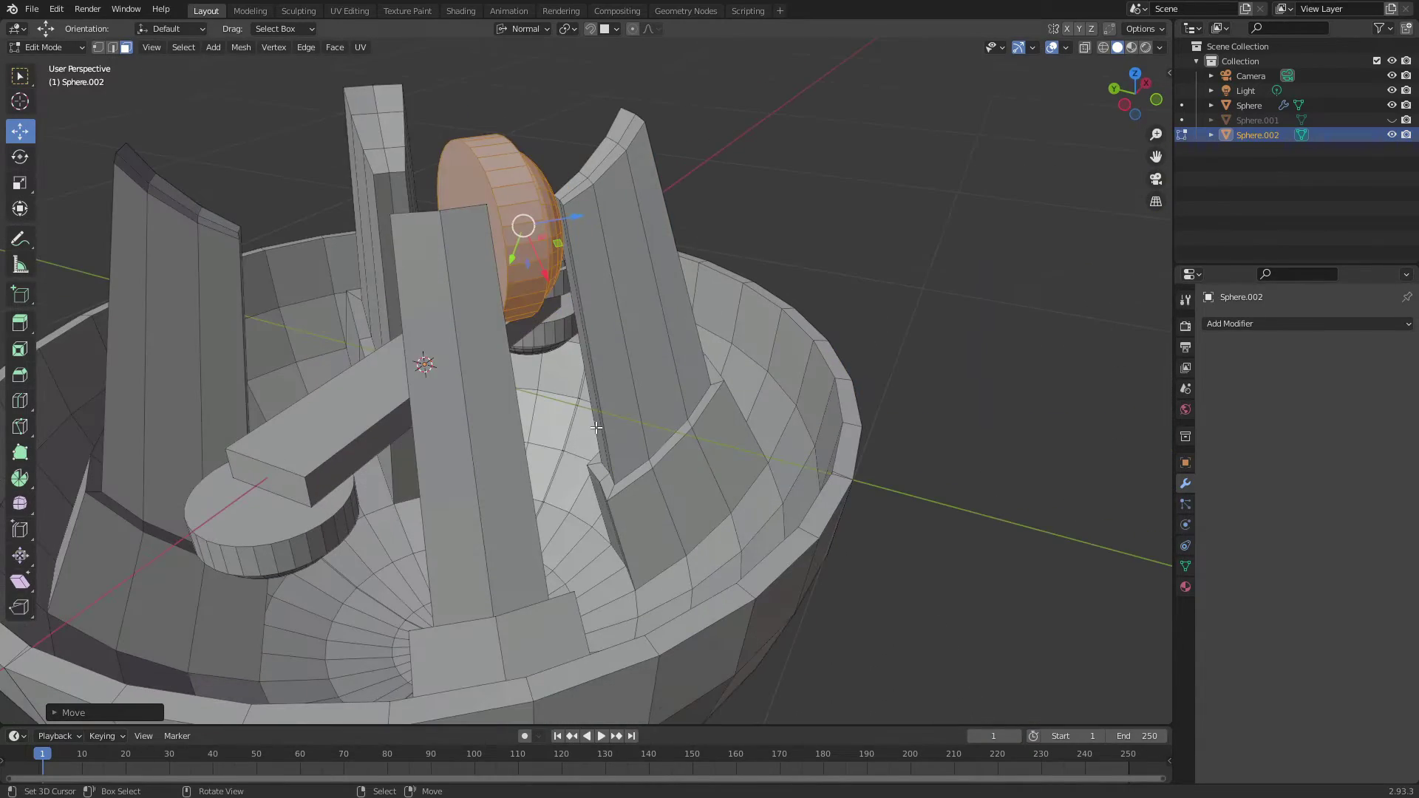
pyautogui.moveTo(597, 427); pyautogui.dragTo(654, 478, button='middle')
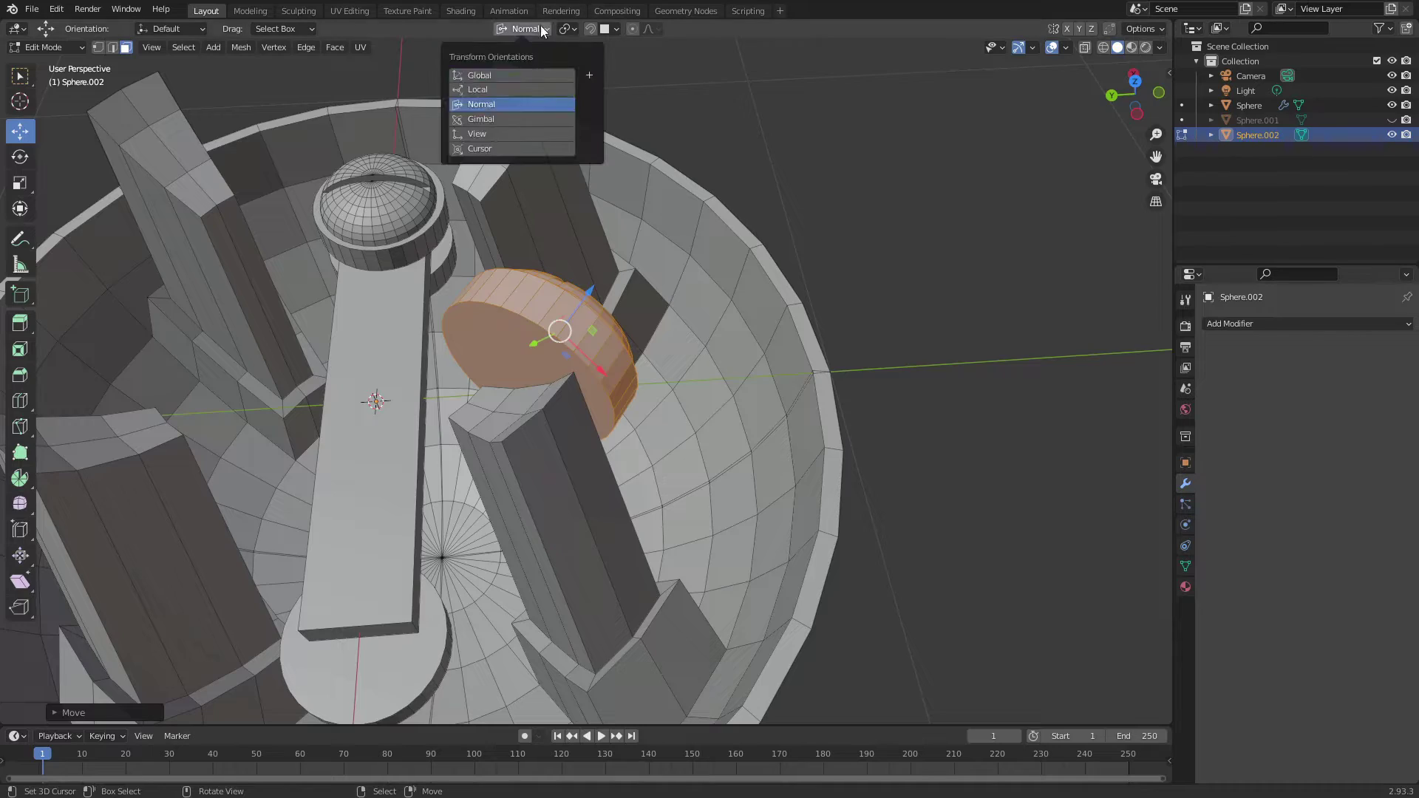
pyautogui.click(617, 30)
pyautogui.click(562, 68)
# - Try the Normal transform orientation, then return to Global
pyautogui.moveTo(502, 442); pyautogui.dragTo(473, 384, button='middle')
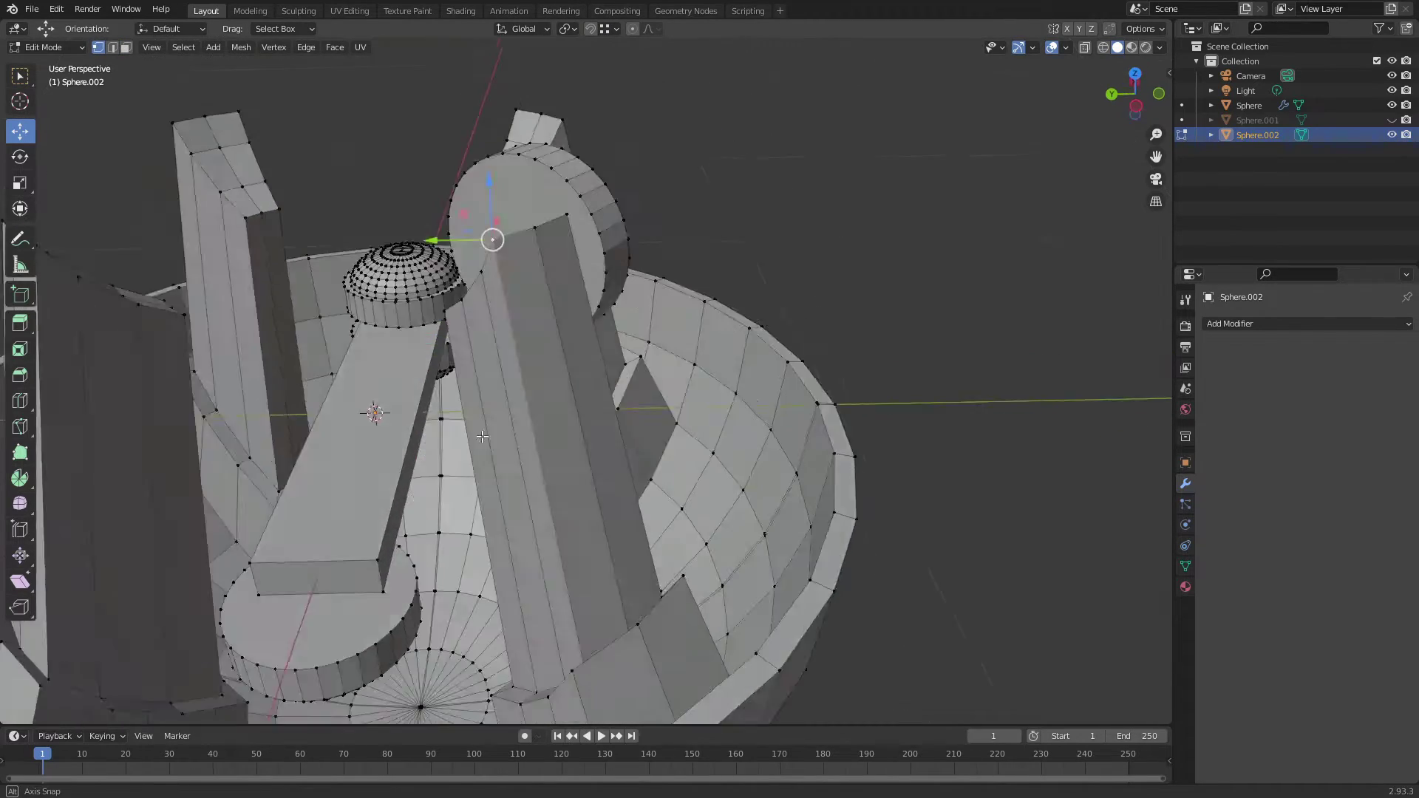
pyautogui.click(522, 29)
pyautogui.click(512, 104)
pyautogui.moveTo(512, 222); pyautogui.dragTo(443, 333, button='middle')
pyautogui.click(522, 28)
pyautogui.moveTo(512, 222)
pyautogui.mouseDown(button='middle')
pyautogui.moveTo(481, 311)
pyautogui.moveTo(457, 468)
pyautogui.moveTo(643, 354)
pyautogui.mouseUp(button='middle')
pyautogui.click(522, 28)
pyautogui.click(499, 78)
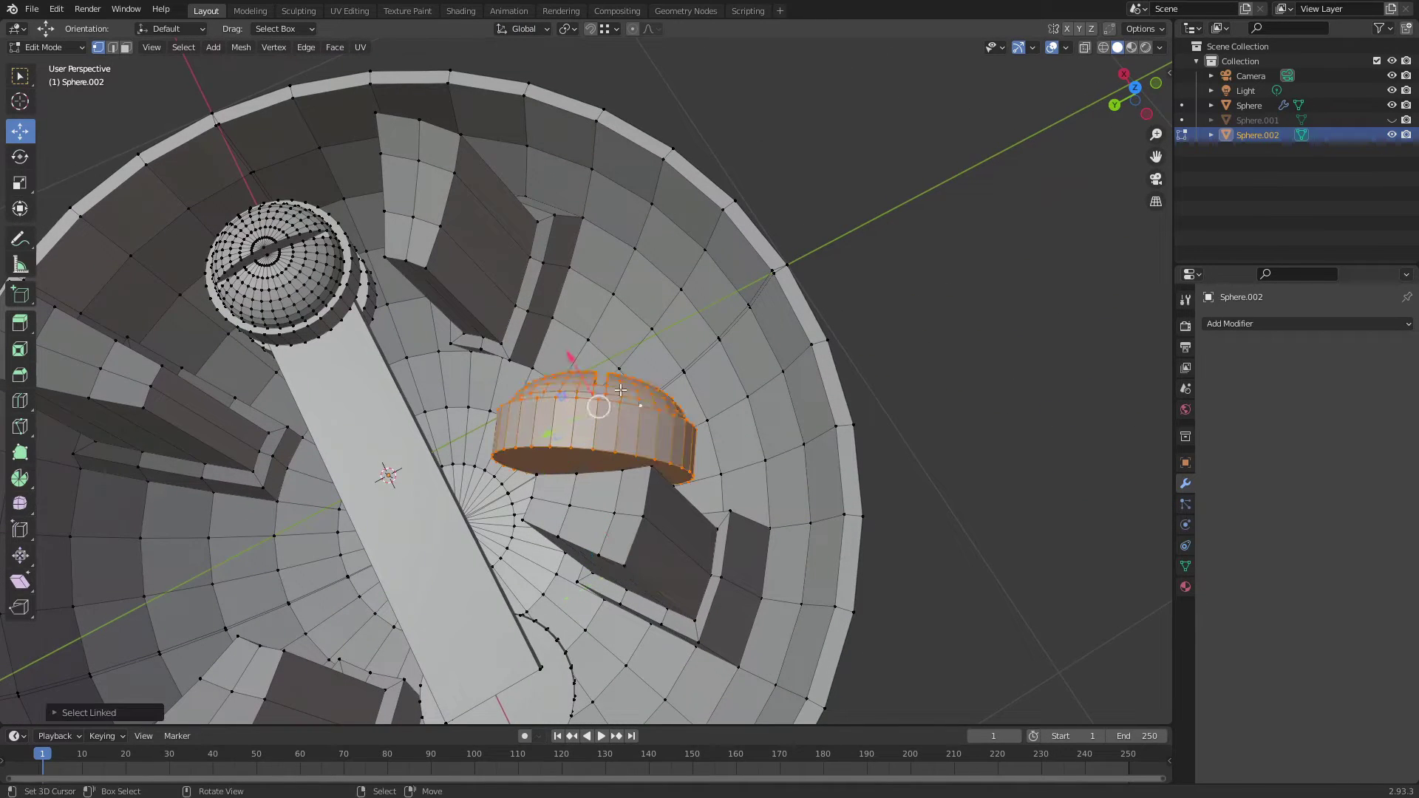
pyautogui.moveTo(620, 389)
pyautogui.mouseDown(button='middle')
pyautogui.moveTo(825, 330)
pyautogui.moveTo(623, 374)
pyautogui.moveTo(652, 408)
pyautogui.moveTo(658, 348)
pyautogui.mouseUp(button='middle')
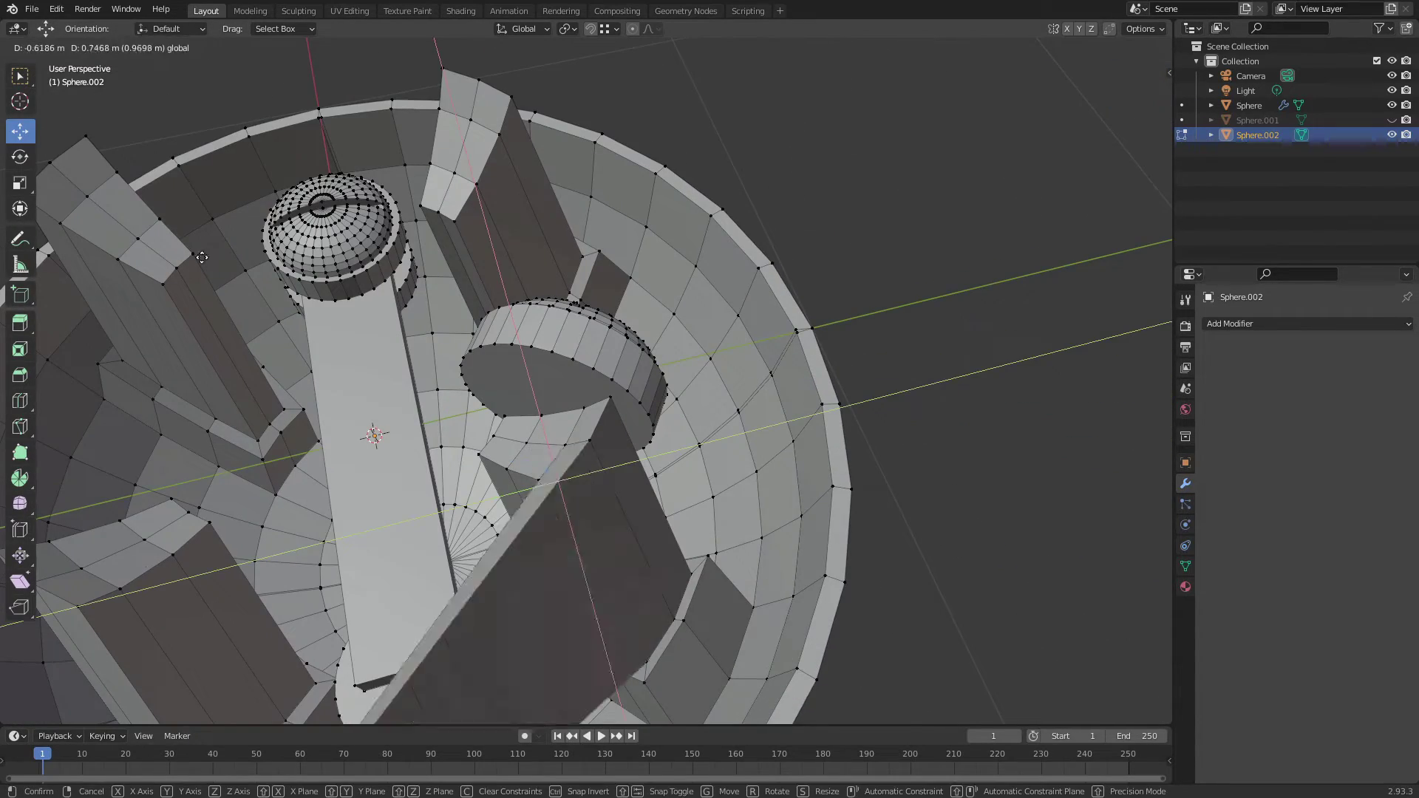
# - Cancel the pending move and test Local orientation before going back to Global
pyautogui.rightClick(555, 481)
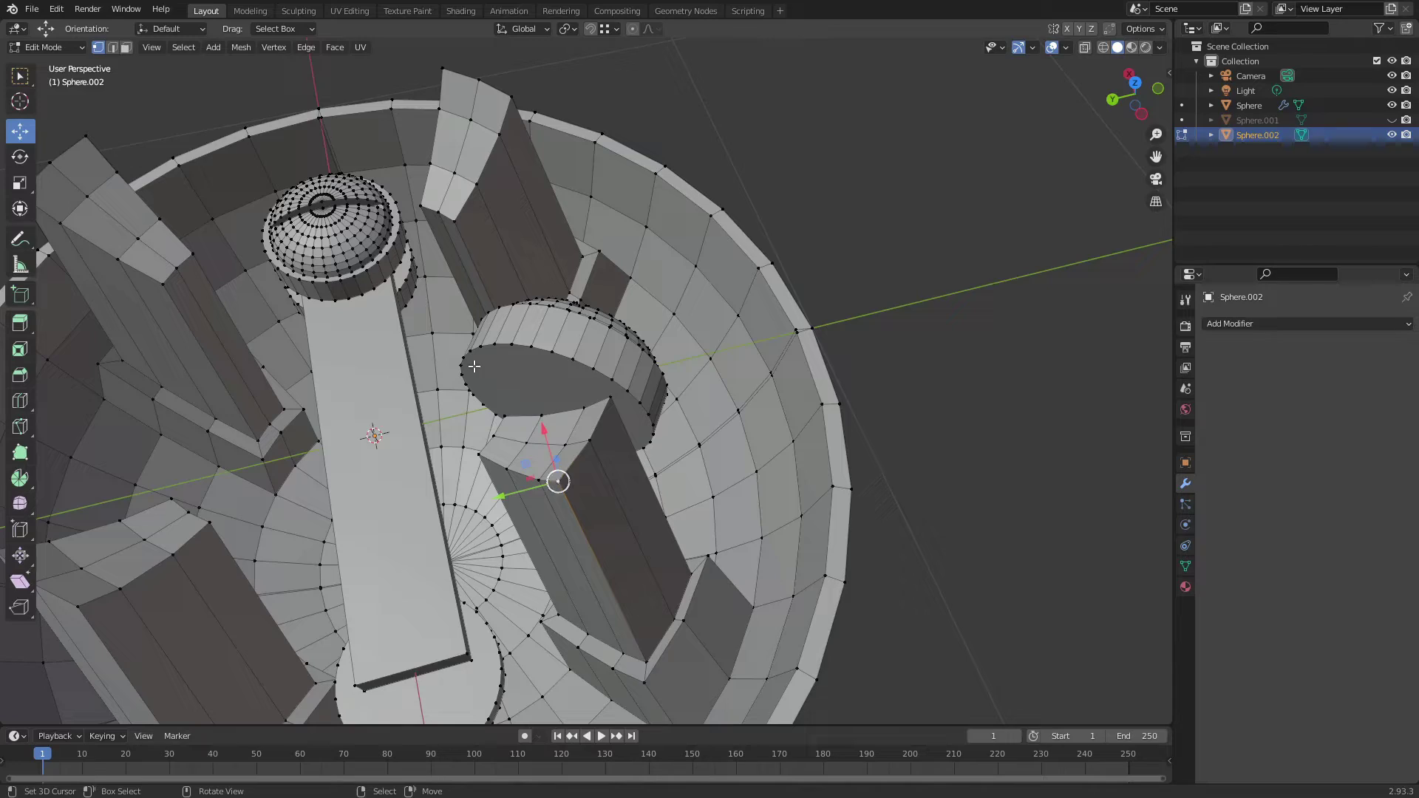
pyautogui.rightClick(525, 456)
pyautogui.moveTo(525, 457); pyautogui.dragTo(687, 395, button='middle')
pyautogui.moveTo(517, 333); pyautogui.dragTo(561, 310, button='middle')
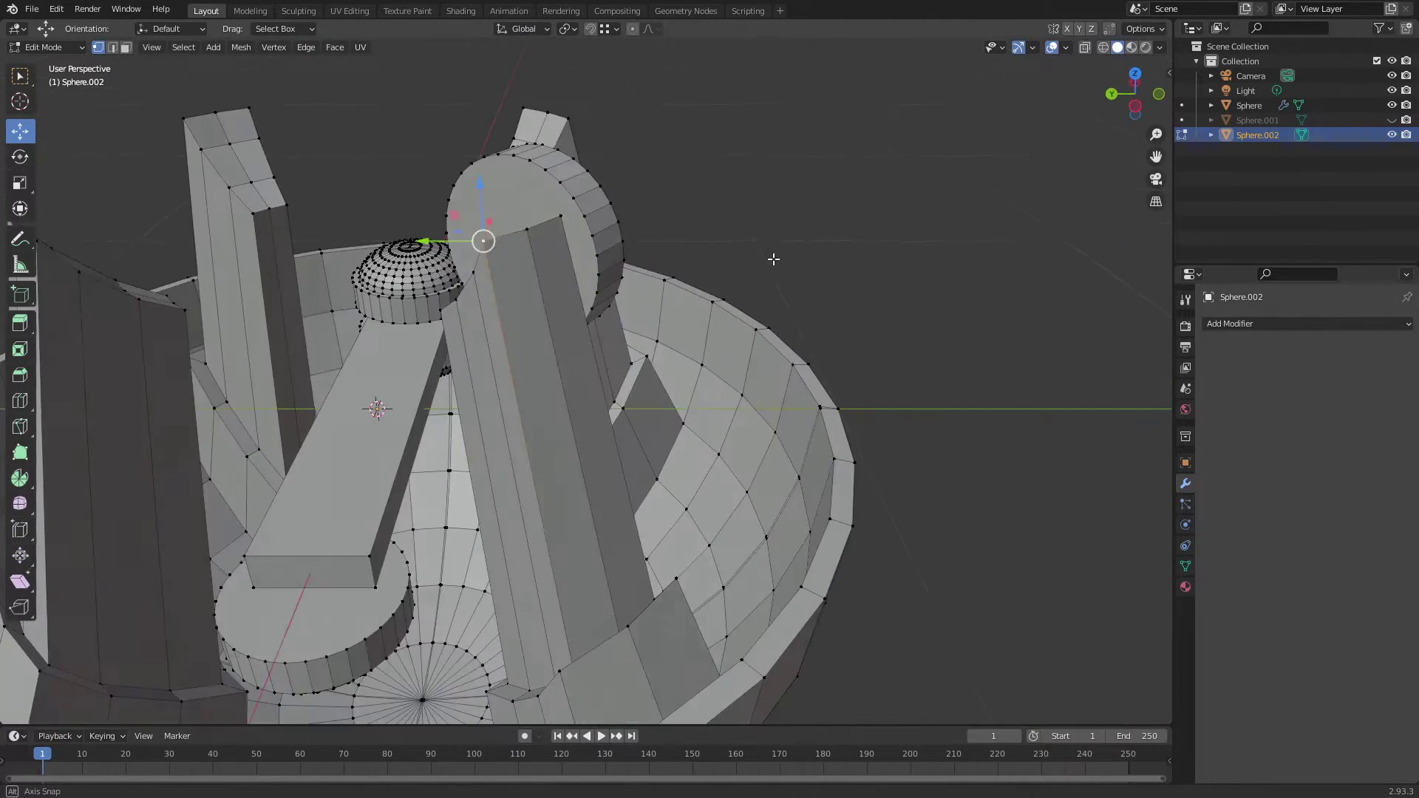
pyautogui.click(523, 28)
pyautogui.click(477, 90)
pyautogui.moveTo(444, 222)
pyautogui.mouseDown(button='middle')
pyautogui.moveTo(461, 286)
pyautogui.moveTo(731, 377)
pyautogui.moveTo(522, 30)
pyautogui.mouseUp(button='middle')
pyautogui.click(522, 28)
pyautogui.click(477, 74)
pyautogui.moveTo(477, 74)
pyautogui.mouseDown(button='middle')
pyautogui.moveTo(702, 332)
pyautogui.moveTo(886, 307)
pyautogui.moveTo(878, 273)
pyautogui.mouseUp(button='middle')
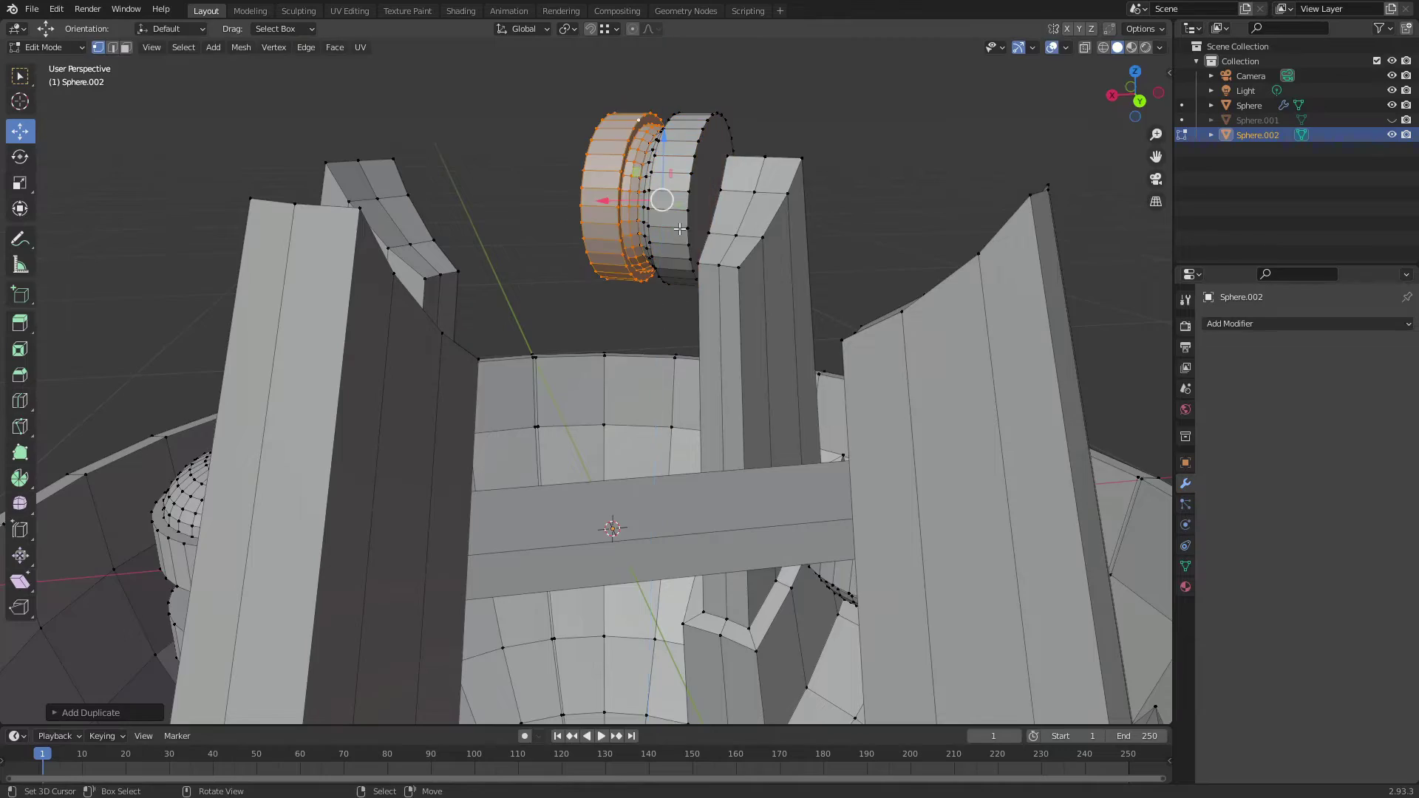
pyautogui.moveTo(679, 229); pyautogui.dragTo(648, 263, button='middle')
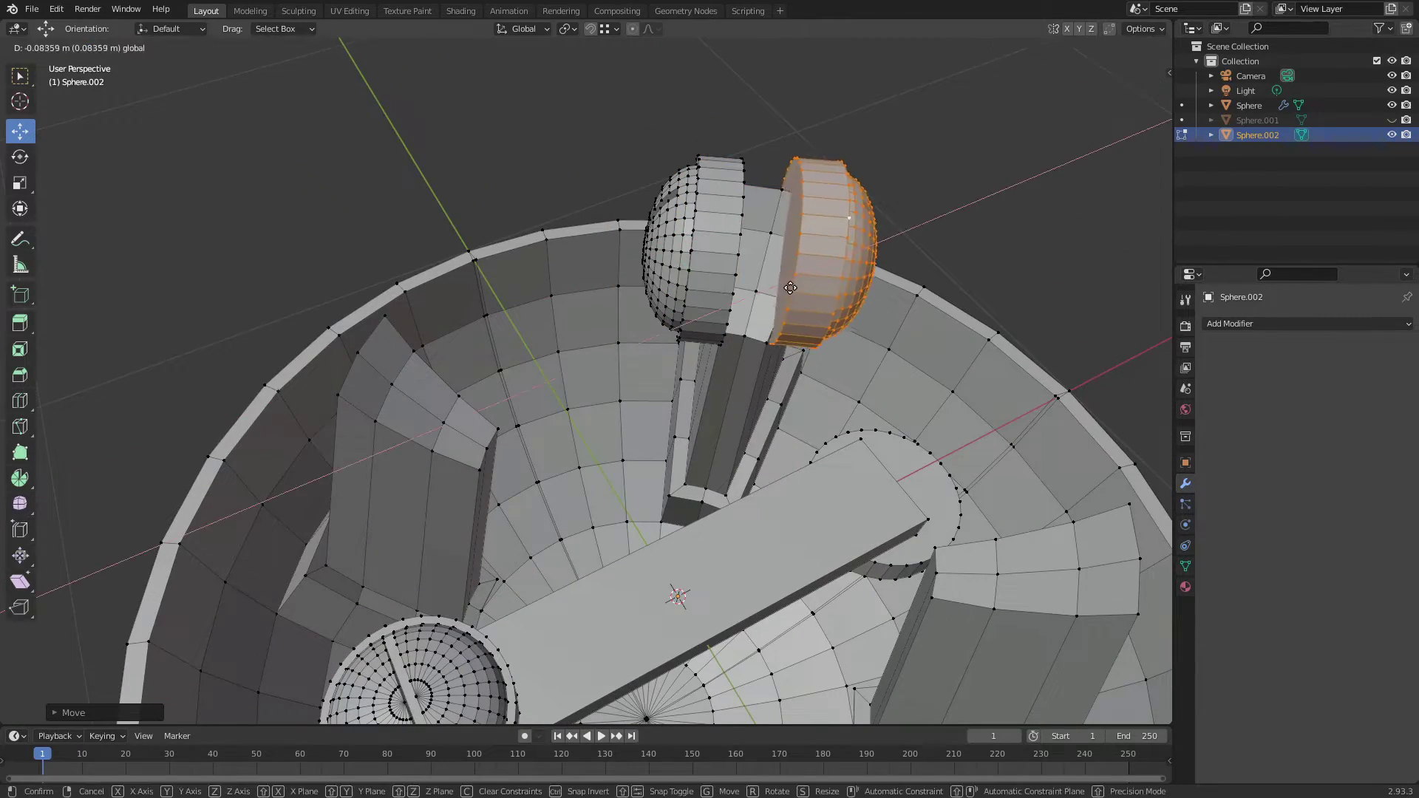
# - With snapping on, rotate the half-sphere about Z and set orientation to Normal
pyautogui.click(790, 287)
pyautogui.moveTo(790, 288); pyautogui.dragTo(782, 181, button='middle')
pyautogui.click(615, 28)
pyautogui.press('r')
pyautogui.press('z')
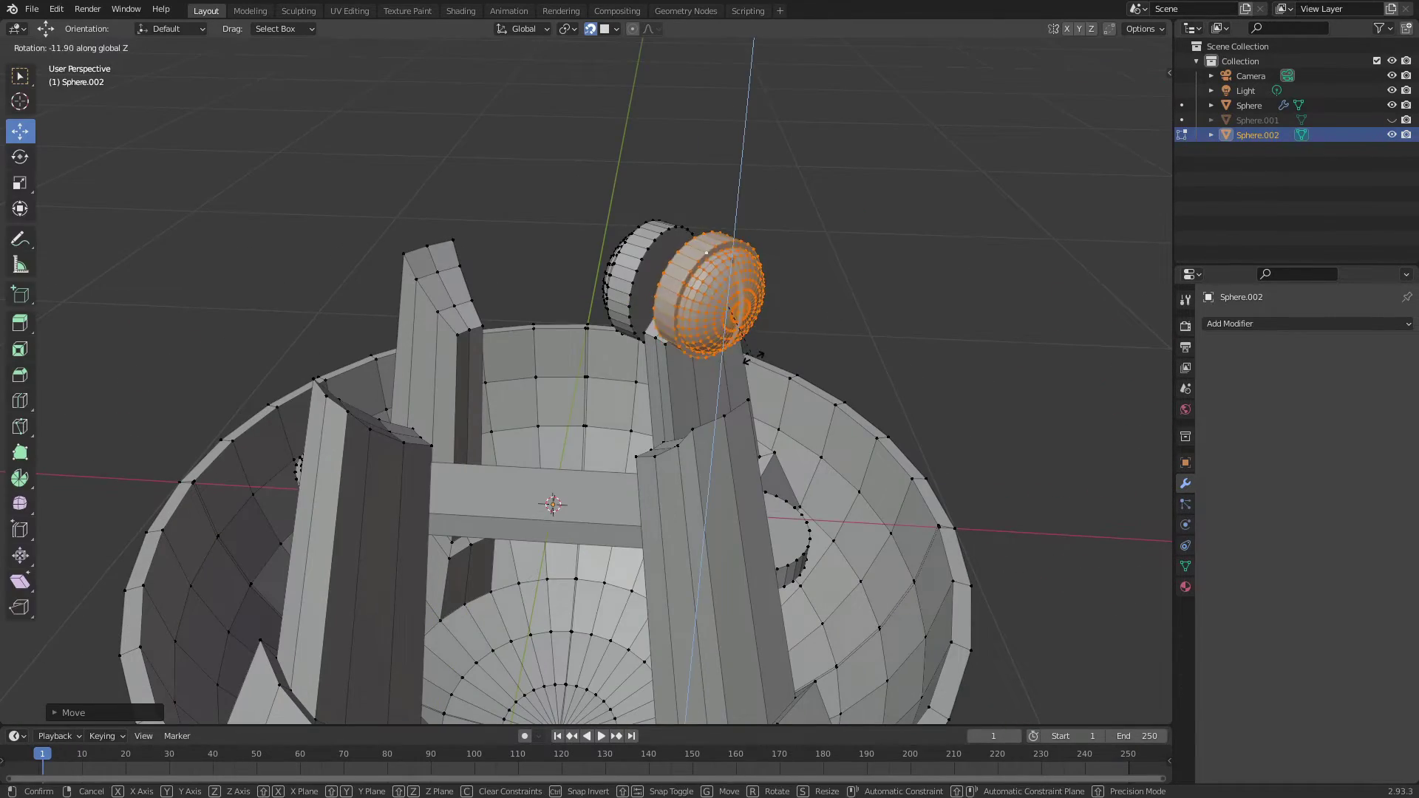
pyautogui.click(753, 358)
pyautogui.moveTo(753, 357); pyautogui.dragTo(533, 39, button='middle')
pyautogui.click(516, 108)
pyautogui.moveTo(516, 107); pyautogui.dragTo(813, 244, button='middle')
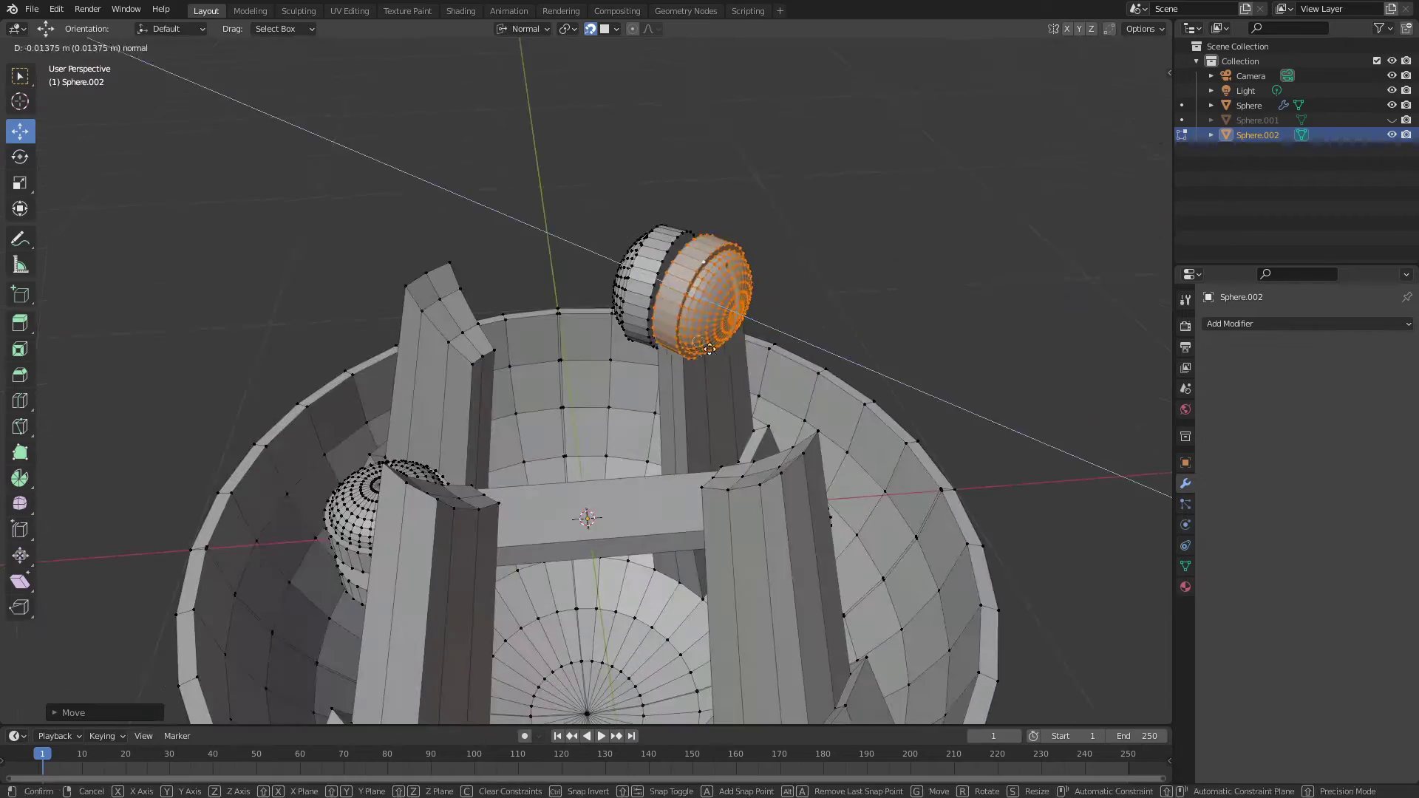
# - Slide the half-sphere along its normal onto the pillar top
pyautogui.press('g')
pyautogui.press('z')
pyautogui.moveTo(774, 289); pyautogui.dragTo(758, 438, button='middle')
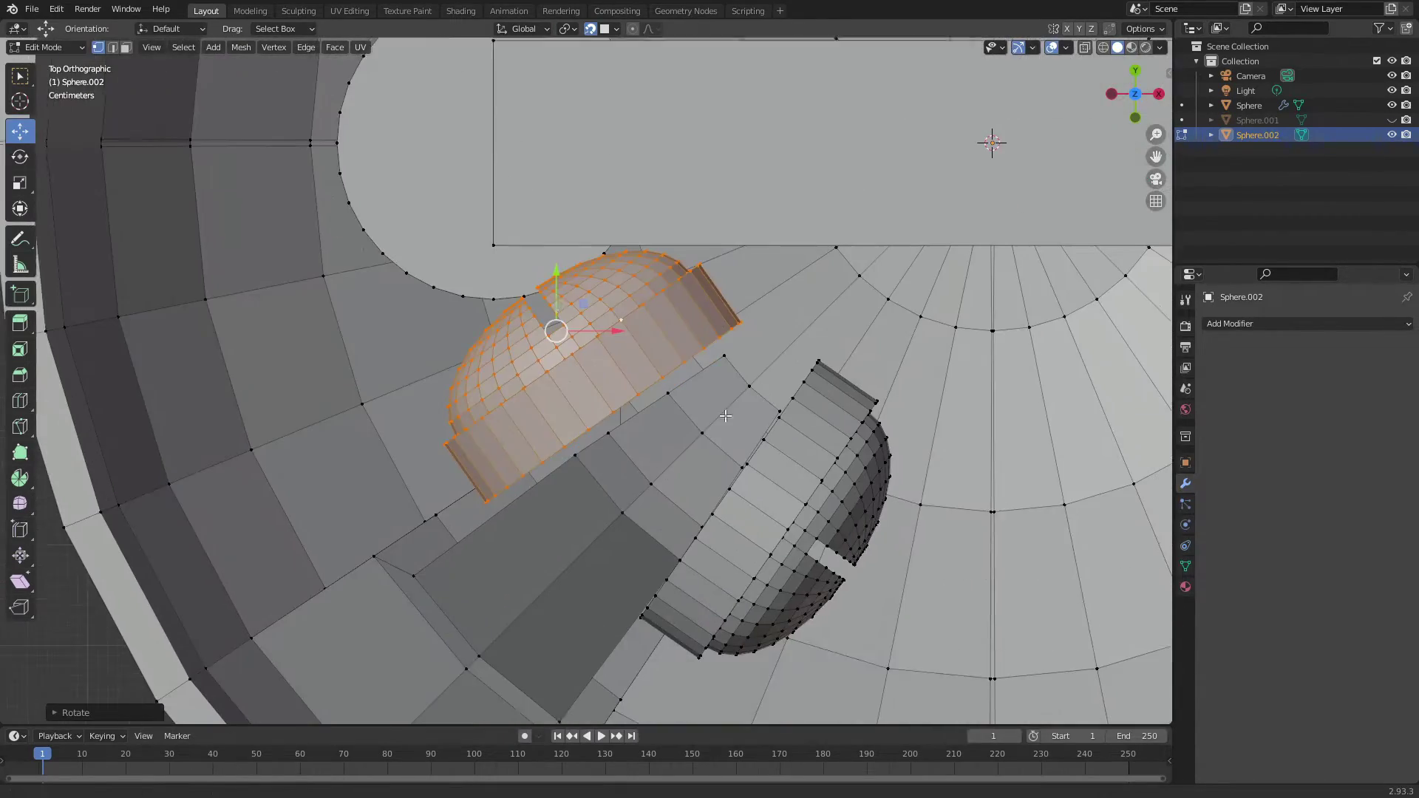
pyautogui.click(508, 10)
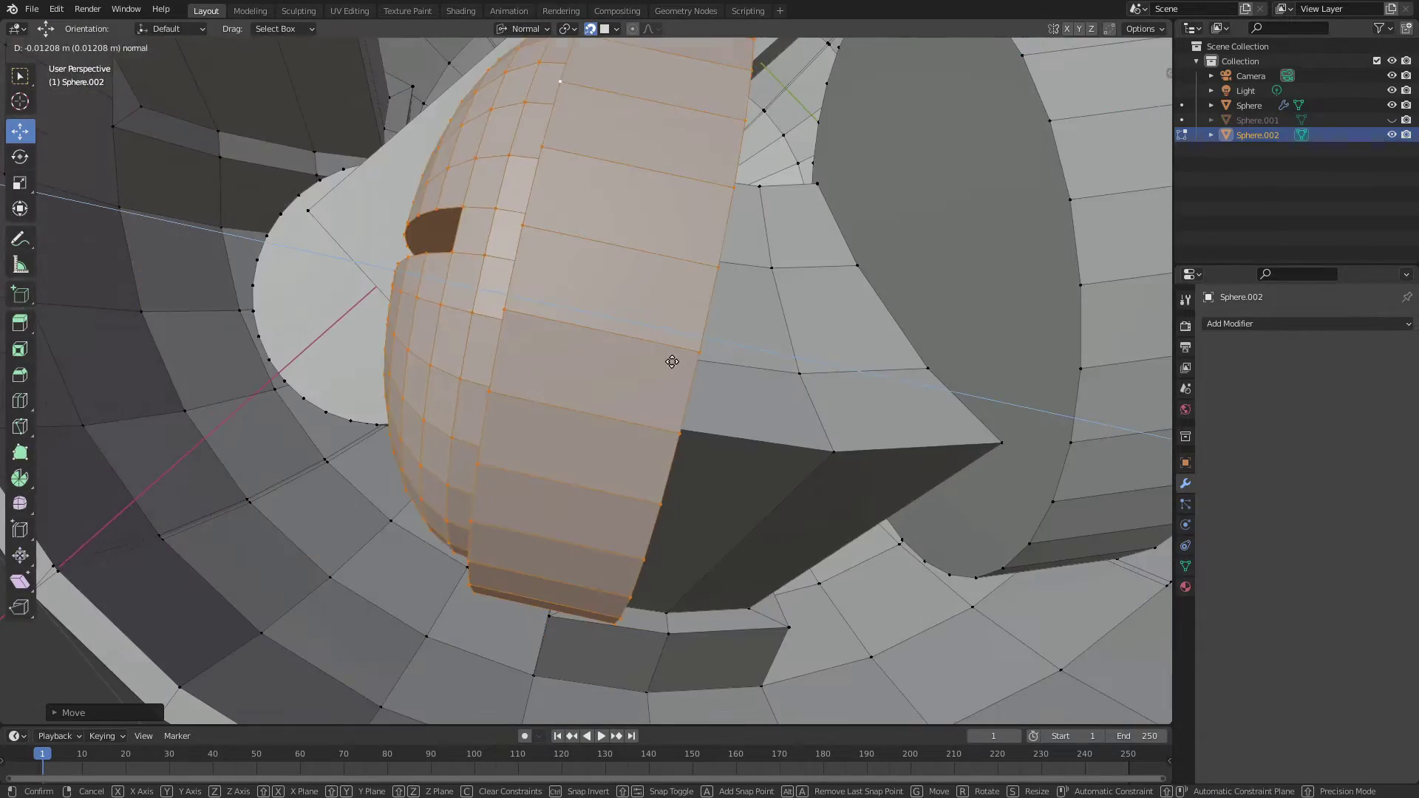
pyautogui.click(671, 362)
pyautogui.moveTo(672, 362)
pyautogui.mouseDown(button='middle')
pyautogui.moveTo(635, 255)
pyautogui.moveTo(524, 45)
pyautogui.moveTo(379, 152)
pyautogui.moveTo(543, 441)
pyautogui.mouseUp(button='middle')
# - Toggle orientation to Global and back to Normal, orbiting around the half-sphere cap
pyautogui.click(523, 28)
pyautogui.click(510, 83)
pyautogui.click(523, 28)
pyautogui.click(518, 80)
pyautogui.moveTo(391, 478)
pyautogui.mouseDown(button='middle')
pyautogui.moveTo(421, 386)
pyautogui.moveTo(545, 406)
pyautogui.moveTo(456, 508)
pyautogui.mouseUp(button='middle')
pyautogui.moveTo(231, 420)
pyautogui.mouseDown(button='middle')
pyautogui.moveTo(517, 414)
pyautogui.moveTo(472, 412)
pyautogui.mouseUp(button='middle')
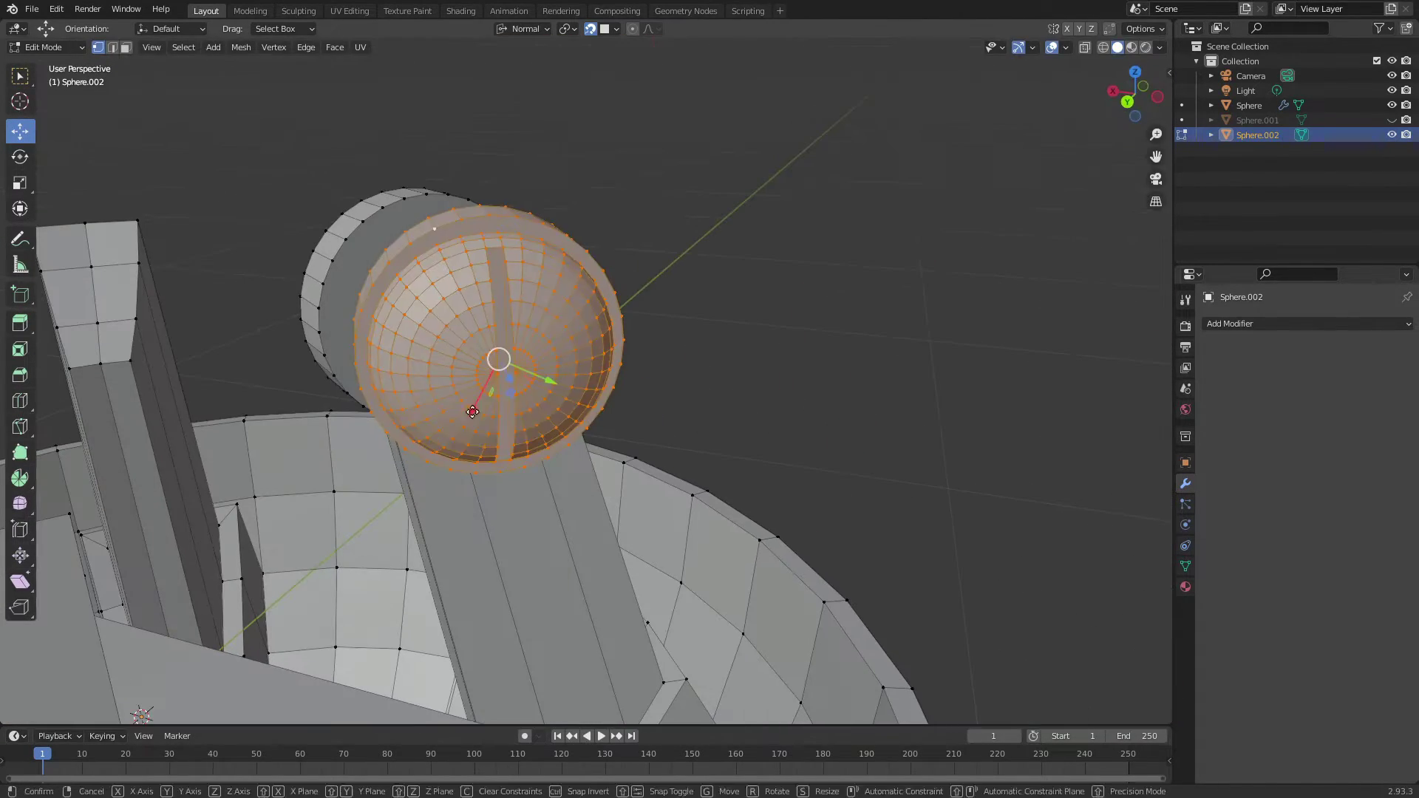
pyautogui.moveTo(547, 182)
pyautogui.mouseDown(button='middle')
pyautogui.moveTo(611, 425)
pyautogui.moveTo(518, 414)
pyautogui.moveTo(539, 406)
pyautogui.moveTo(816, 528)
pyautogui.moveTo(801, 465)
pyautogui.moveTo(912, 510)
pyautogui.moveTo(1020, 305)
pyautogui.moveTo(541, 28)
pyautogui.mouseUp(button='middle')
# - In face mode, select the whole box piece with L and move it
pyautogui.press('3')
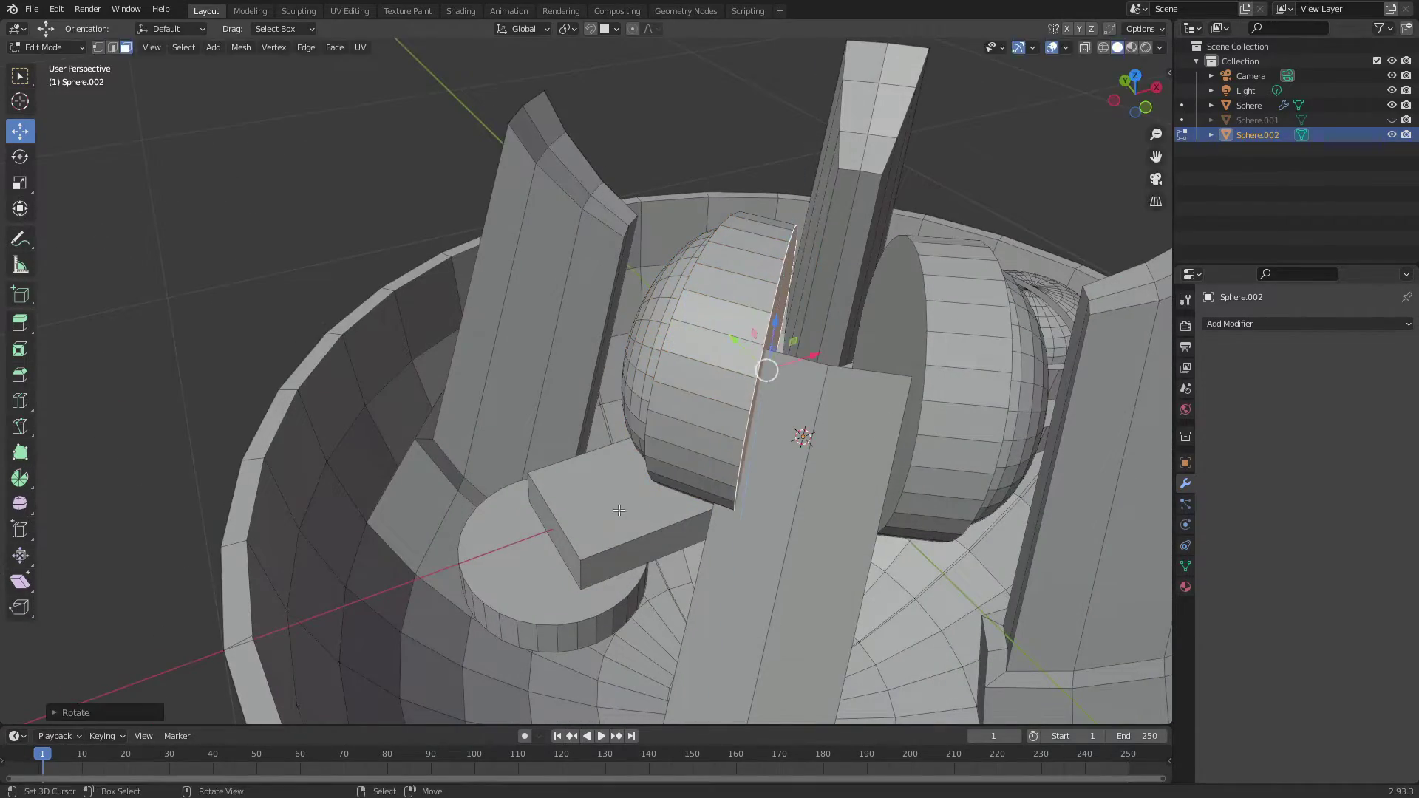
pyautogui.press('l')
pyautogui.moveTo(620, 510)
pyautogui.mouseDown(button='middle')
pyautogui.moveTo(589, 557)
pyautogui.moveTo(569, 362)
pyautogui.moveTo(370, 444)
pyautogui.moveTo(265, 306)
pyautogui.mouseUp(button='middle')
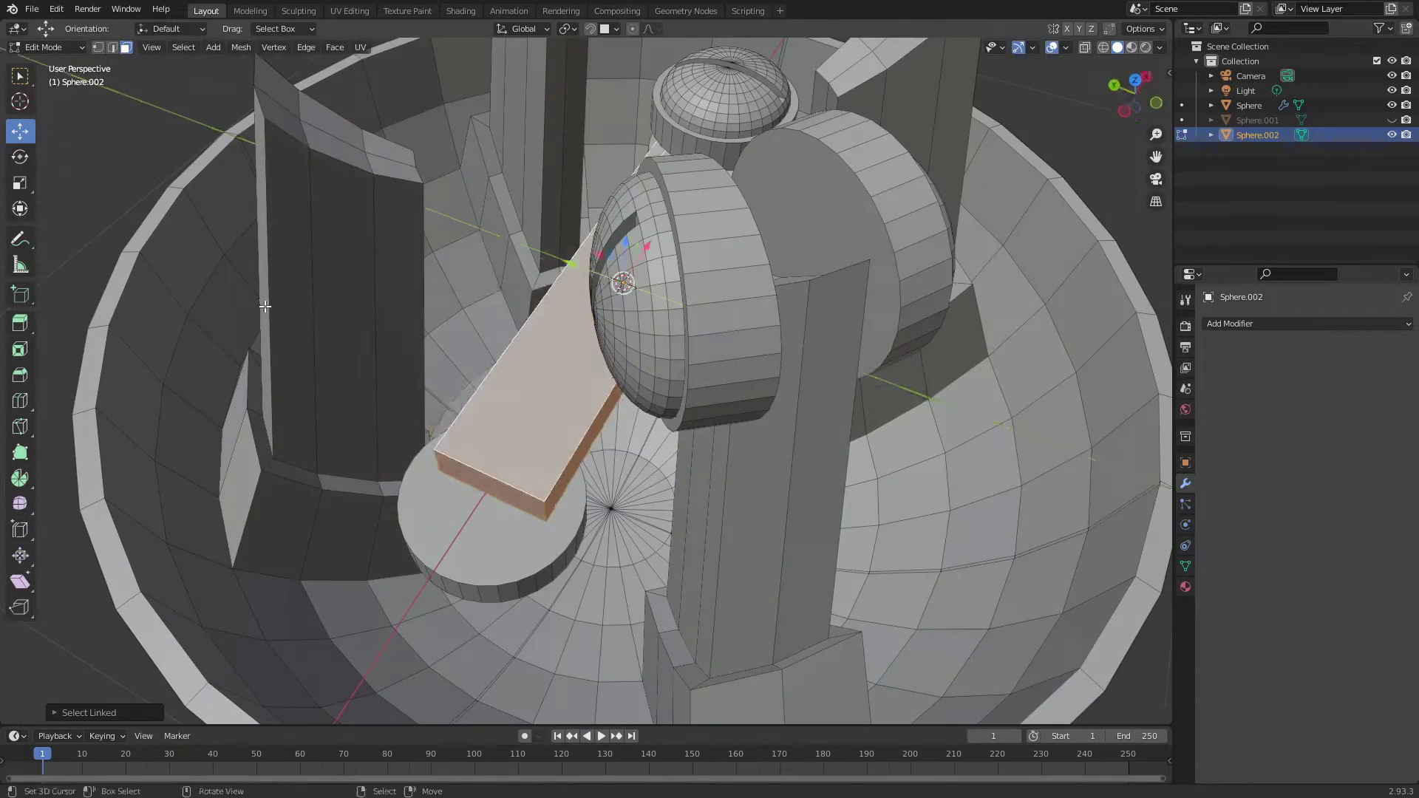
pyautogui.moveTo(486, 289); pyautogui.dragTo(588, 469, button='middle')
pyautogui.click(828, 523)
pyautogui.moveTo(829, 522)
pyautogui.mouseDown(button='middle')
pyautogui.moveTo(739, 554)
pyautogui.moveTo(734, 387)
pyautogui.moveTo(630, 412)
pyautogui.moveTo(578, 457)
pyautogui.moveTo(665, 481)
pyautogui.mouseUp(button='middle')
# - Try rotating the box about the vertical axis, then cancel the rotation
pyautogui.press('r')
pyautogui.click(739, 518)
pyautogui.moveTo(739, 517)
pyautogui.keyDown('alt'); pyautogui.mouseDown(button='middle')
pyautogui.moveTo(838, 571)
pyautogui.moveTo(813, 517)
pyautogui.moveTo(803, 535)
pyautogui.mouseUp(button='middle'); pyautogui.keyUp('alt')
pyautogui.rightClick(841, 571)
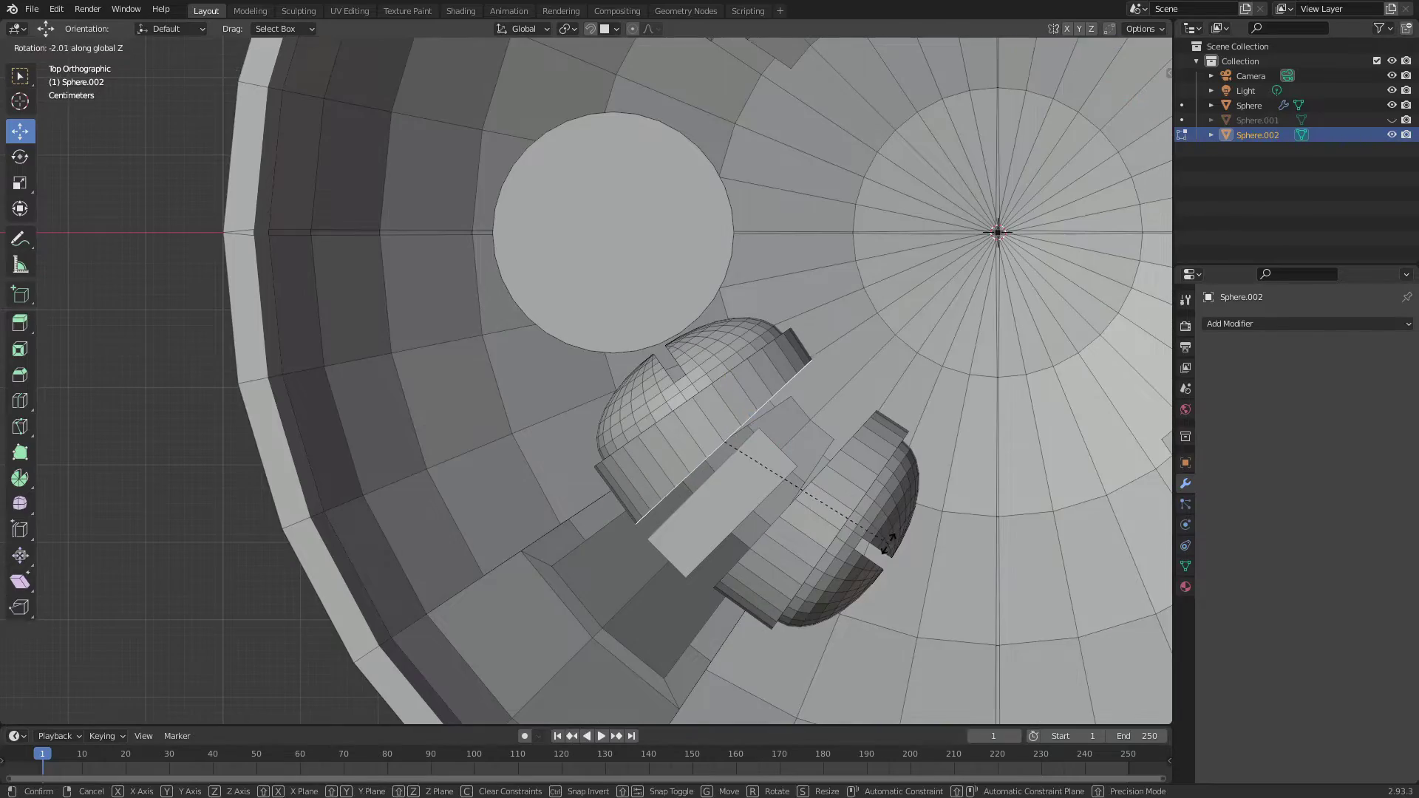
pyautogui.moveTo(916, 420)
pyautogui.mouseDown(button='middle')
pyautogui.moveTo(680, 410)
pyautogui.moveTo(739, 413)
pyautogui.moveTo(874, 491)
pyautogui.mouseUp(button='middle')
# - Reselect the whole box piece with Ctrl+L and zoom in on the joint
pyautogui.hotkey('ctrl', 'l')
pyautogui.scroll(-3, 739, 414)
pyautogui.scroll(2, 874, 490)
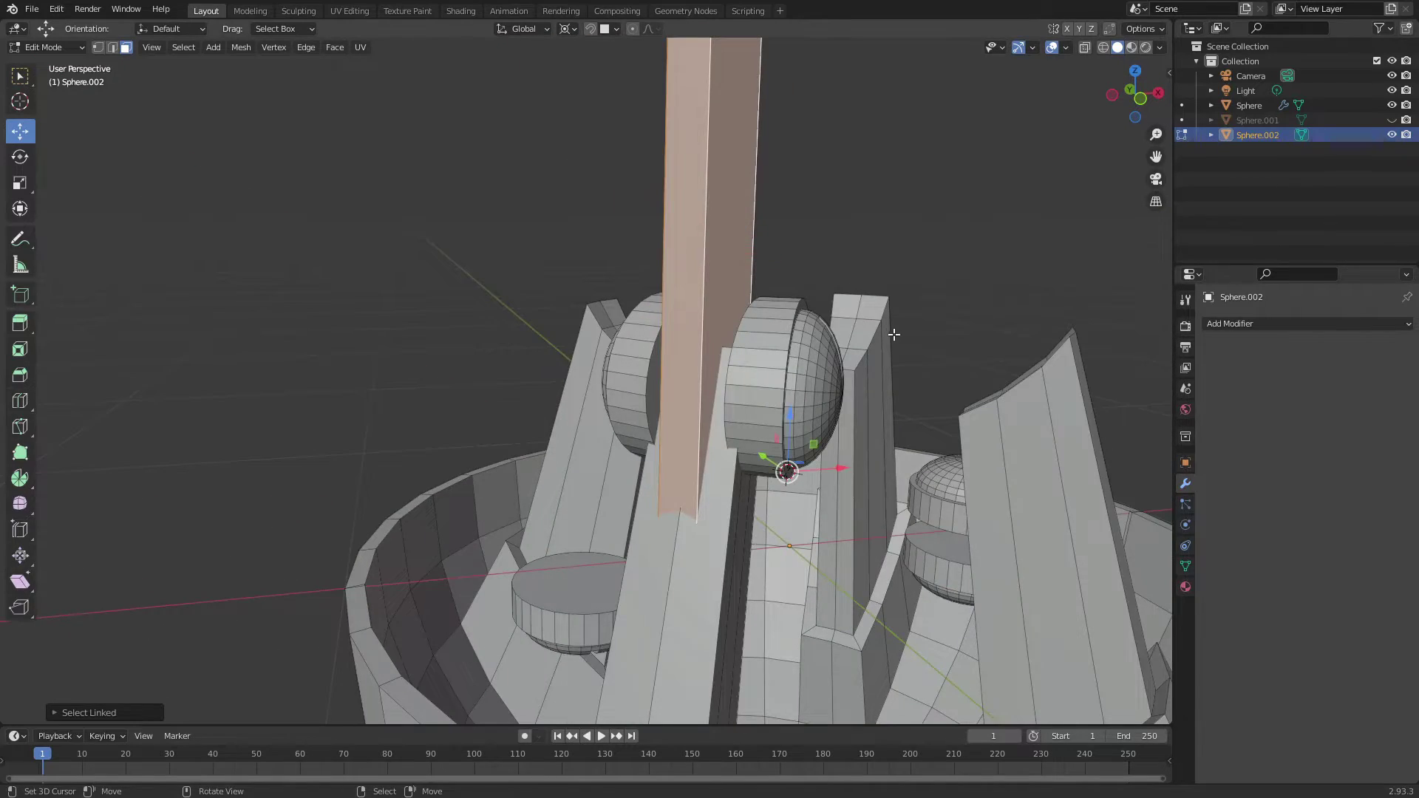
pyautogui.moveTo(893, 335); pyautogui.dragTo(745, 317, button='middle')
pyautogui.scroll(2, 744, 318)
# - Tilt the plank upright using Normal orientation
pyautogui.click(481, 104)
pyautogui.moveTo(665, 295); pyautogui.dragTo(739, 355, button='middle')
pyautogui.press('r')
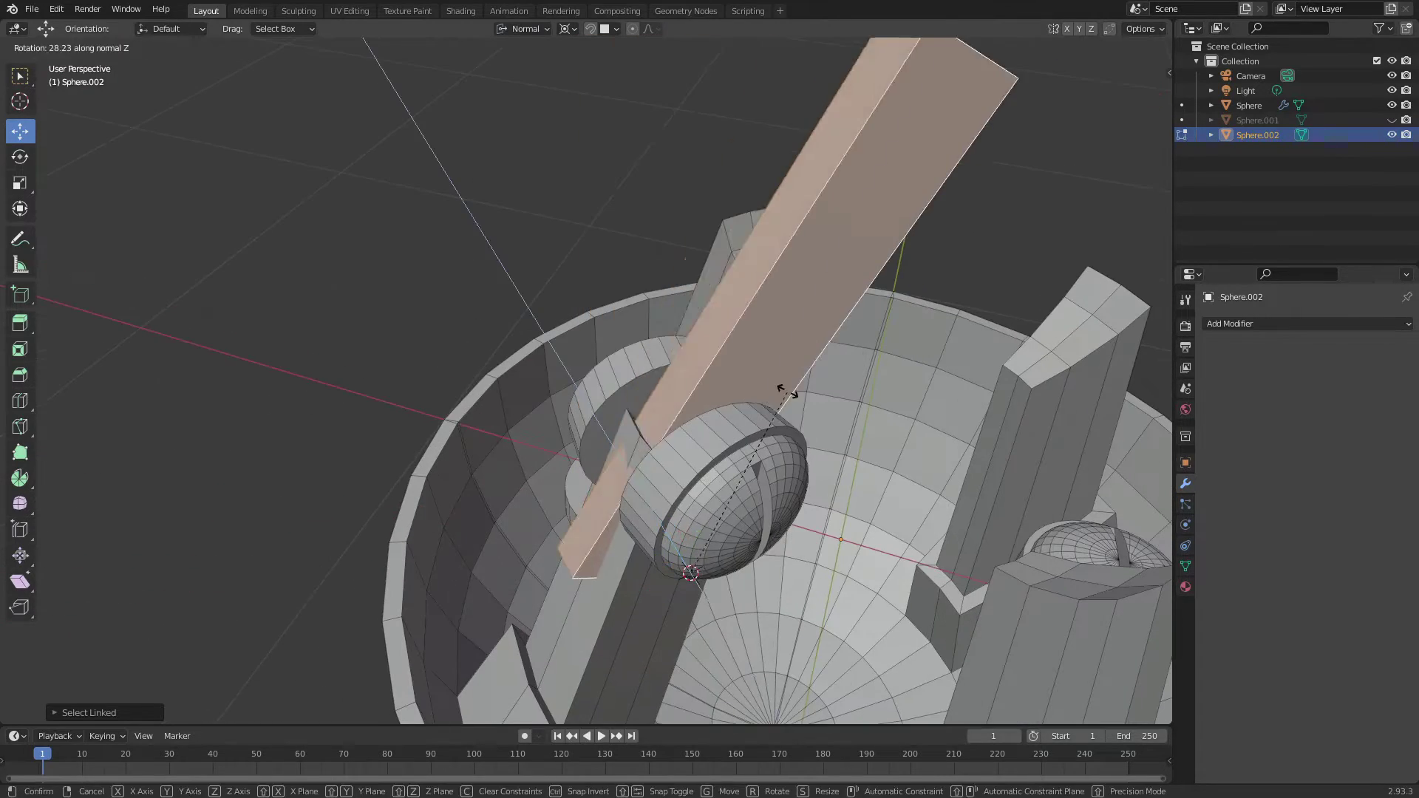
pyautogui.click(754, 371)
# - Set pivot to Individual Origins and move the plank between the half-sphere caps
pyautogui.click(612, 79)
pyautogui.moveTo(612, 222)
pyautogui.mouseDown(button='middle')
pyautogui.moveTo(459, 332)
pyautogui.moveTo(476, 392)
pyautogui.moveTo(670, 351)
pyautogui.moveTo(751, 374)
pyautogui.moveTo(589, 402)
pyautogui.moveTo(480, 253)
pyautogui.moveTo(668, 288)
pyautogui.moveTo(475, 307)
pyautogui.moveTo(453, 326)
pyautogui.moveTo(501, 263)
pyautogui.moveTo(507, 300)
pyautogui.moveTo(561, 285)
pyautogui.moveTo(531, 408)
pyautogui.moveTo(470, 403)
pyautogui.mouseUp(button='middle')
pyautogui.click(546, 373)
pyautogui.press('g')
pyautogui.click(479, 254)
pyautogui.click(456, 319)
# - Select the right half-sphere, frame it, and rotate it in Local orientation
pyautogui.click(531, 408)
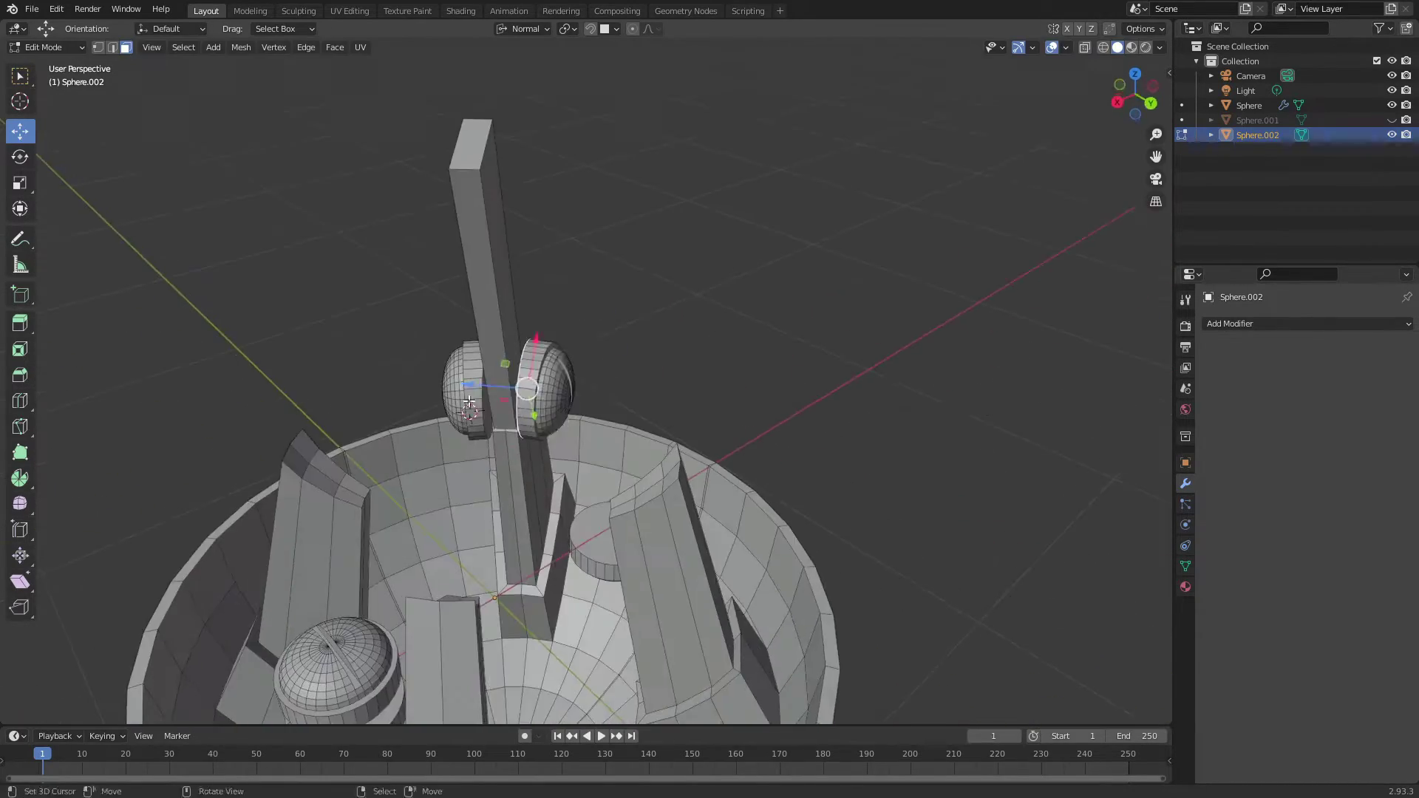
pyautogui.click(511, 335)
pyautogui.press('KP_Decimal')
pyautogui.click(522, 28)
pyautogui.click(477, 89)
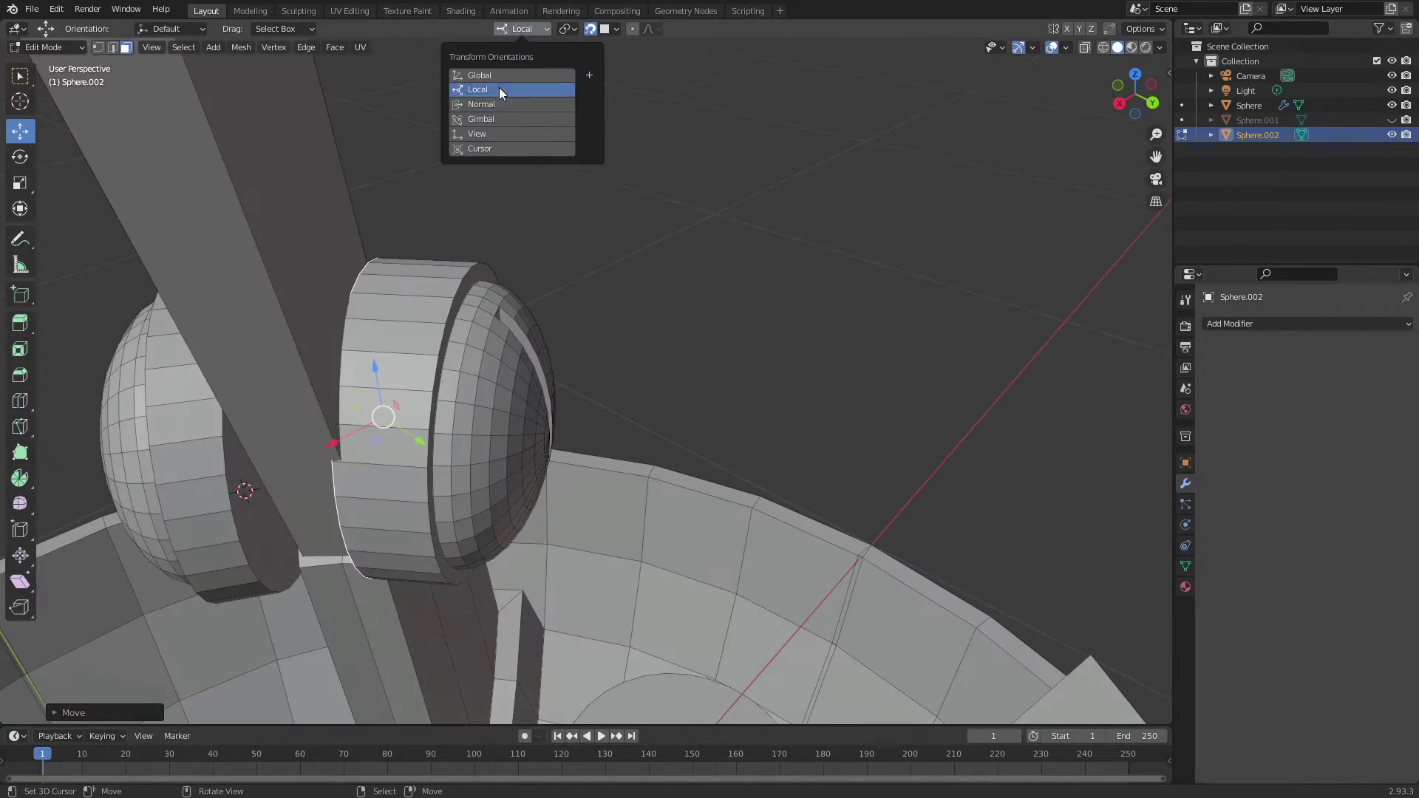
pyautogui.click(436, 506)
pyautogui.moveTo(436, 506)
pyautogui.mouseDown(button='middle')
pyautogui.moveTo(621, 402)
pyautogui.moveTo(388, 409)
pyautogui.moveTo(469, 475)
pyautogui.moveTo(416, 396)
pyautogui.moveTo(1074, 579)
pyautogui.moveTo(665, 370)
pyautogui.moveTo(518, 221)
pyautogui.mouseUp(button='middle')
# - Slide the half-sphere along its normal after setting orientation to Normal
pyautogui.press('g')
pyautogui.press('z')
pyautogui.press('z')
pyautogui.click(412, 433)
pyautogui.click(523, 28)
pyautogui.click(517, 96)
pyautogui.press('g')
pyautogui.press('z')
pyautogui.click(425, 197)
pyautogui.moveTo(425, 197)
pyautogui.mouseDown(button='middle')
pyautogui.moveTo(750, 143)
pyautogui.moveTo(878, 329)
pyautogui.moveTo(580, 397)
pyautogui.moveTo(714, 380)
pyautogui.mouseUp(button='middle')
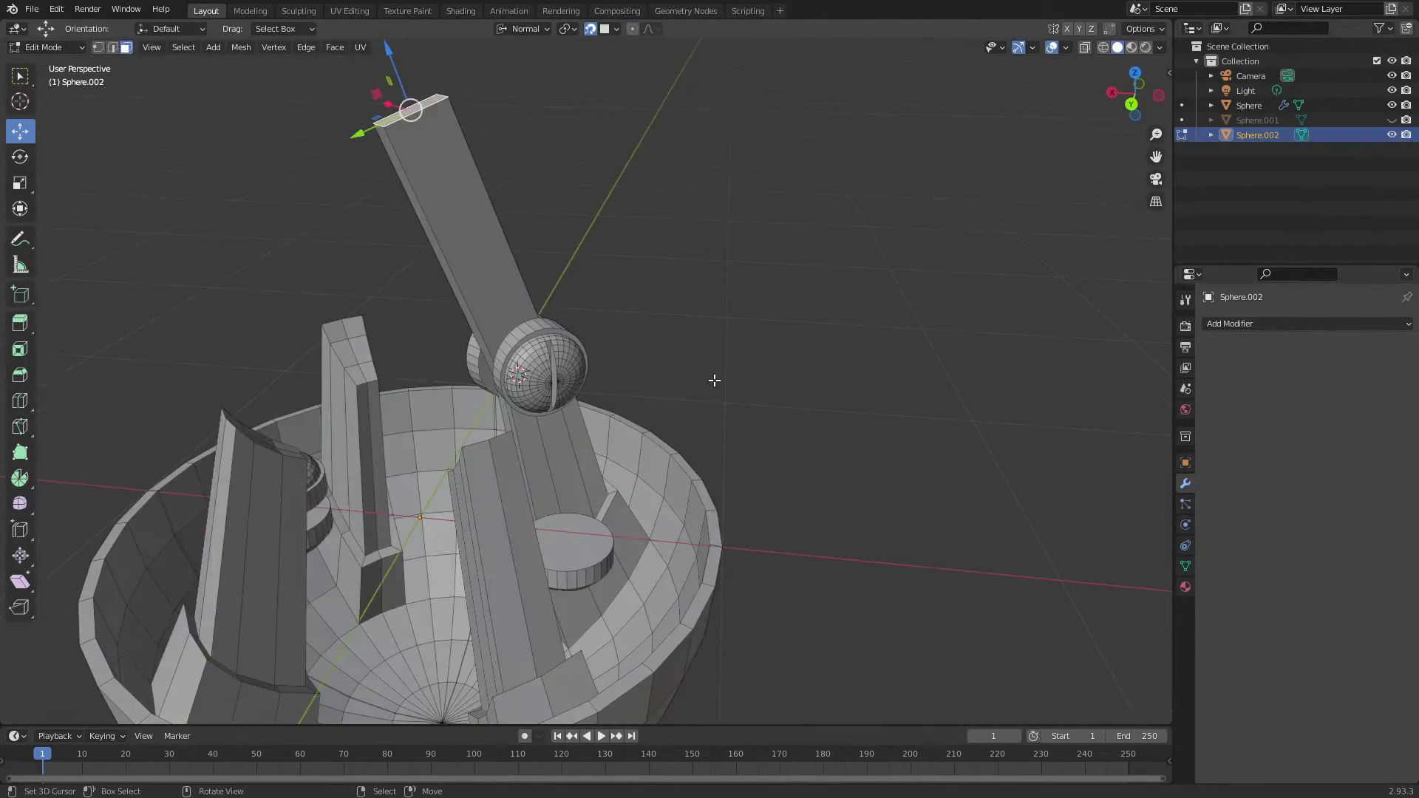
# - Select the whole mesh, move it along Z, then clear the selection
pyautogui.press('a')
pyautogui.press('g')
pyautogui.write('45')
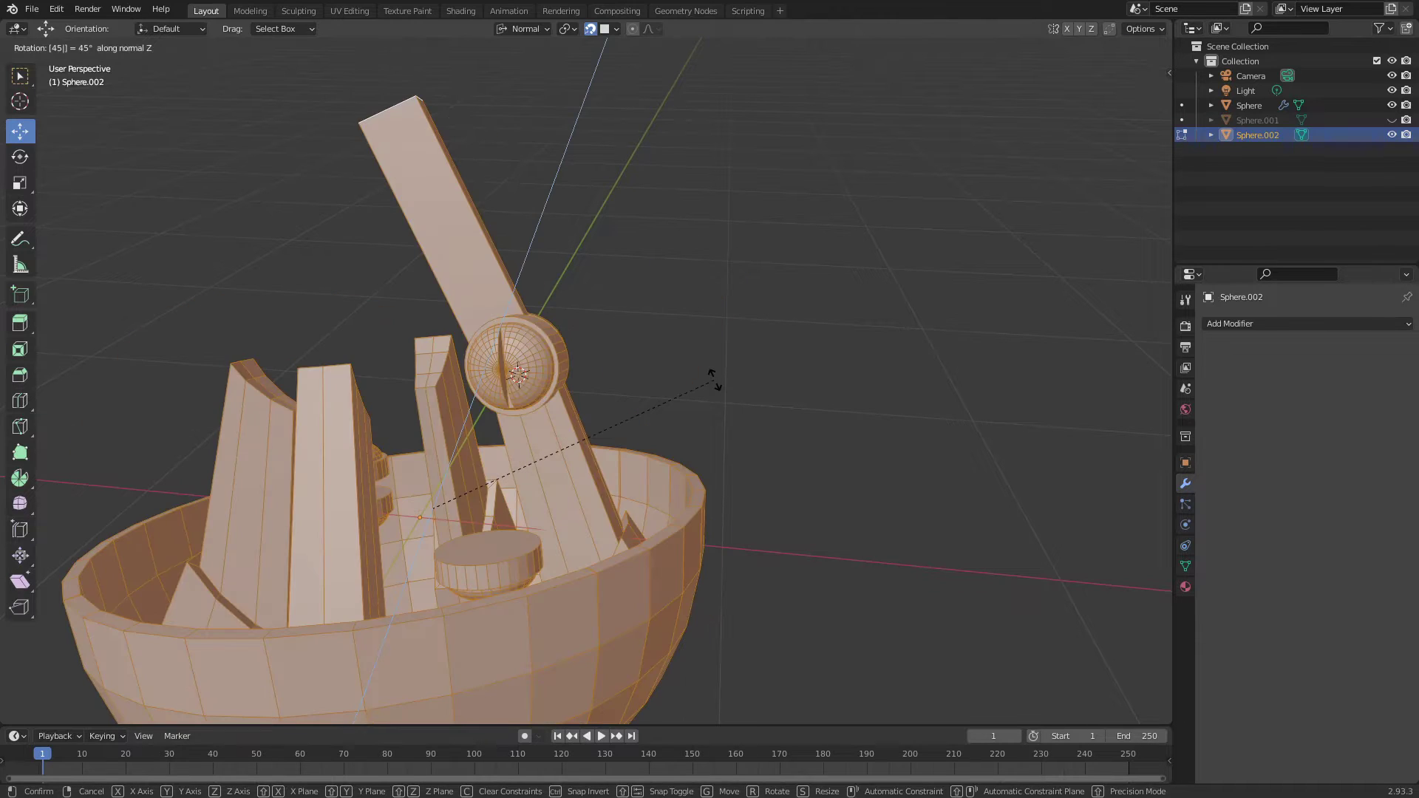
pyautogui.press('z')
pyautogui.press('z')
pyautogui.moveTo(691, 453)
pyautogui.mouseDown(button='middle')
pyautogui.moveTo(694, 396)
pyautogui.moveTo(732, 380)
pyautogui.moveTo(646, 437)
pyautogui.moveTo(561, 536)
pyautogui.mouseUp(button='middle')
pyautogui.click(562, 536)
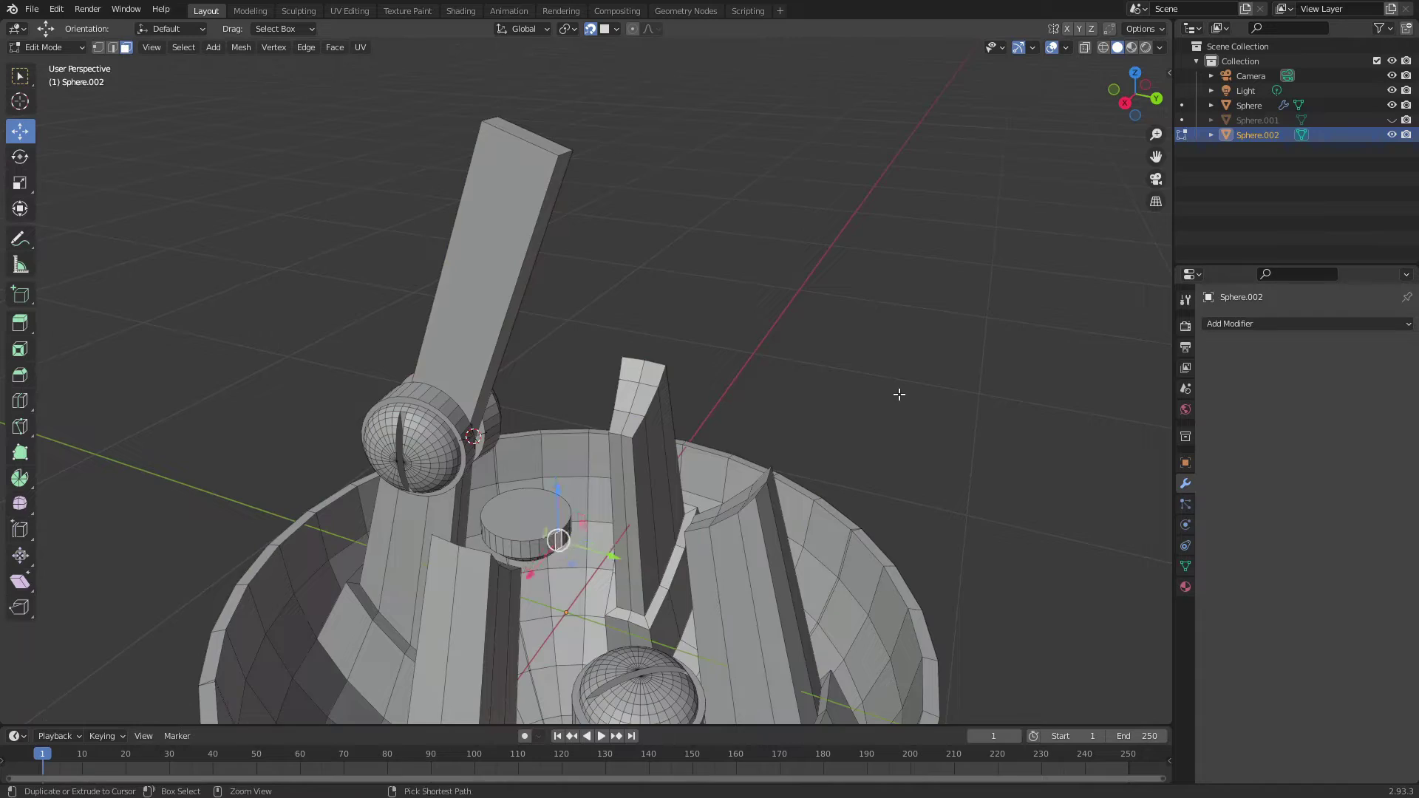
# - Move the second upright arm over the bowl's centre
pyautogui.moveTo(899, 394); pyautogui.dragTo(631, 495, button='middle')
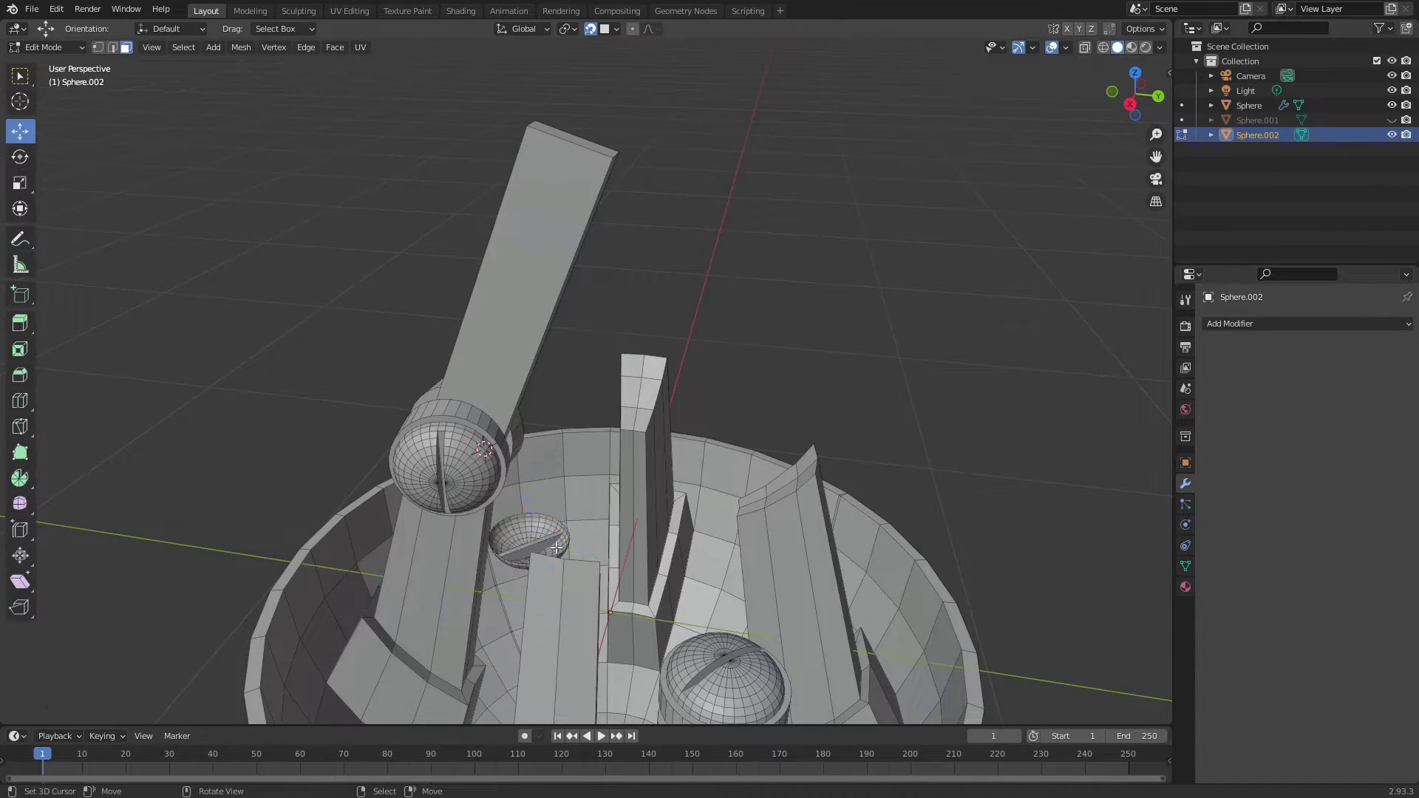
pyautogui.moveTo(772, 498); pyautogui.dragTo(701, 496, button='middle')
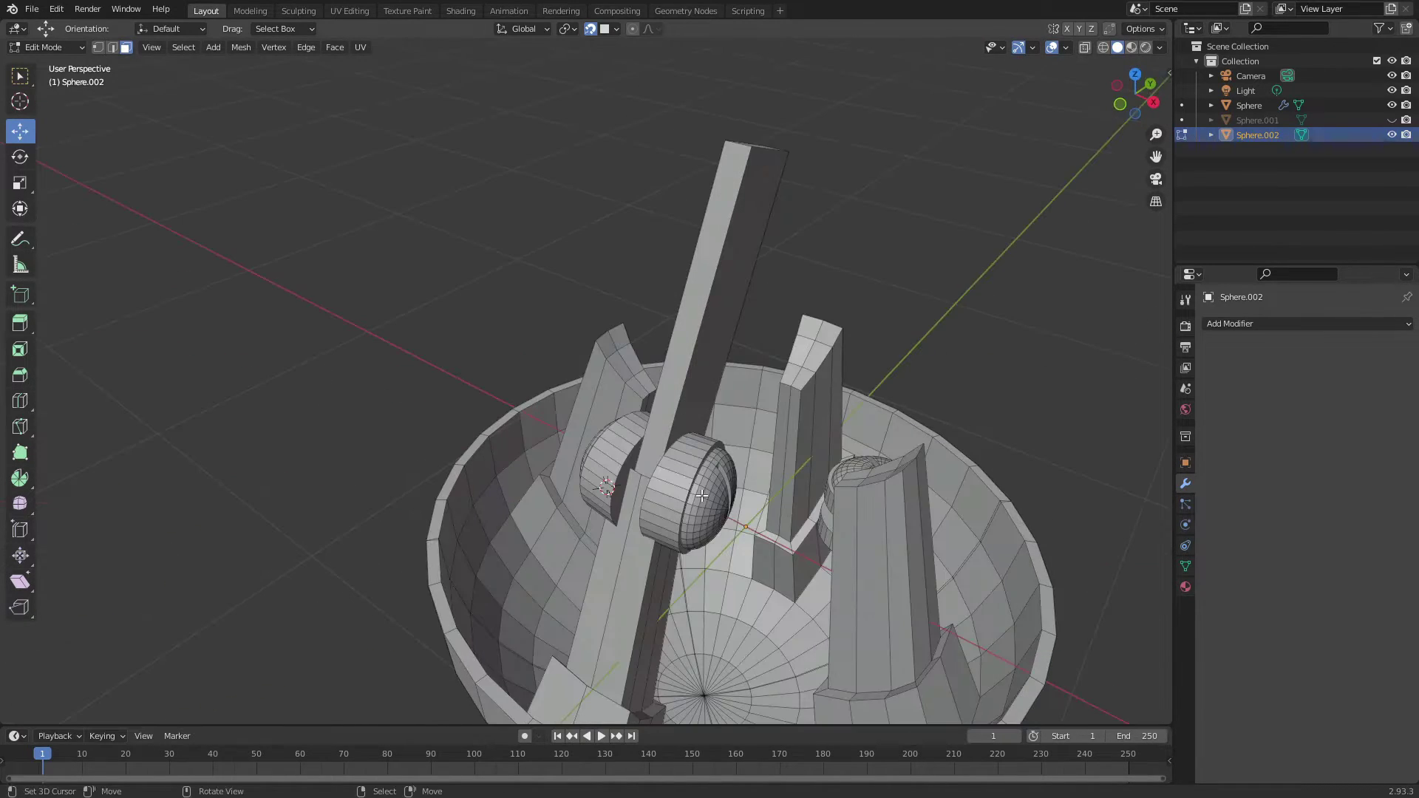
pyautogui.moveTo(624, 433)
pyautogui.mouseDown(button='middle')
pyautogui.moveTo(632, 487)
pyautogui.moveTo(811, 329)
pyautogui.moveTo(858, 355)
pyautogui.moveTo(855, 304)
pyautogui.moveTo(774, 358)
pyautogui.mouseUp(button='middle')
pyautogui.scroll(-5, 632, 487)
pyautogui.scroll(3, 858, 355)
pyautogui.press('g')
pyautogui.press('Return')
pyautogui.press('Tab')
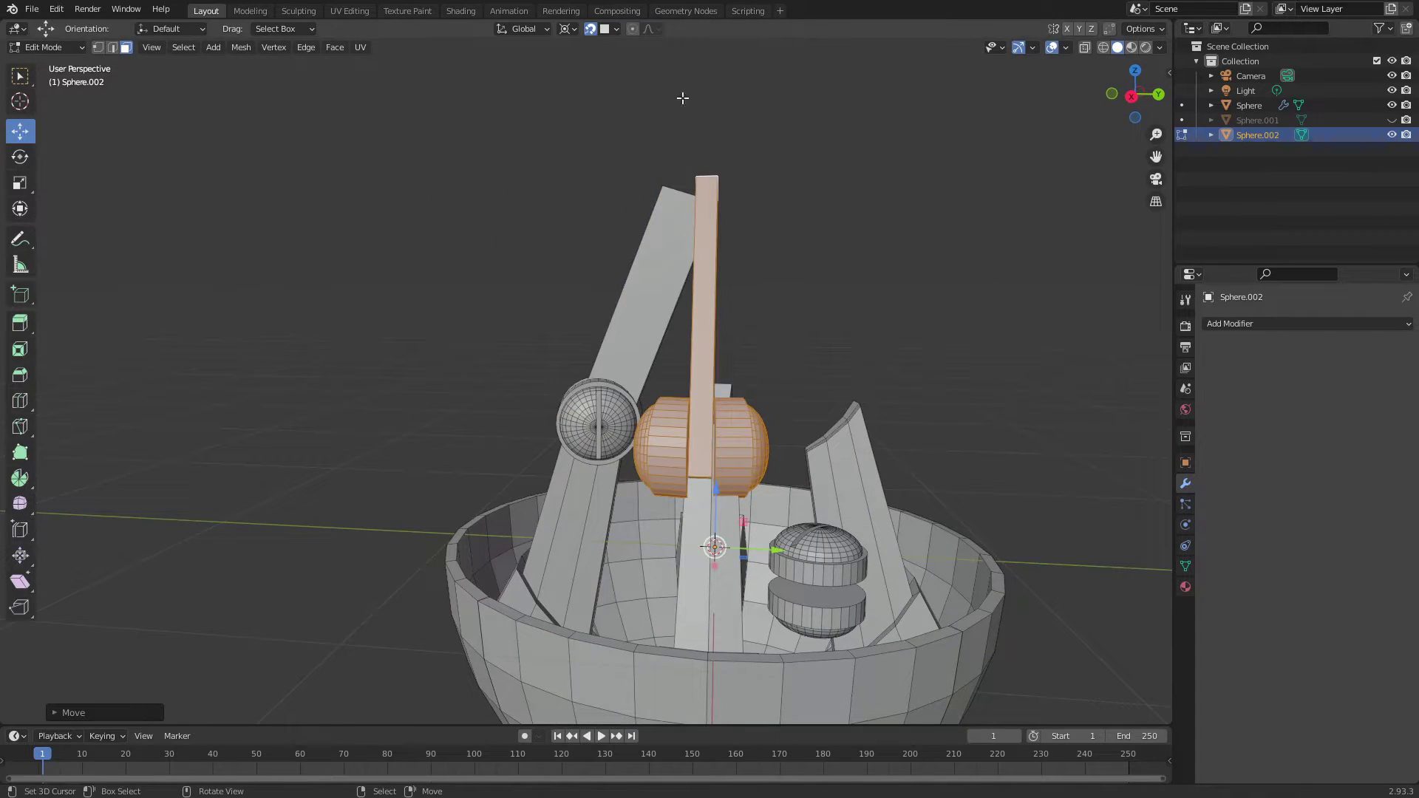
# - Reposition the tilted arm inside the bowl
pyautogui.click(785, 550)
pyautogui.moveTo(785, 551)
pyautogui.mouseDown(button='middle')
pyautogui.moveTo(793, 490)
pyautogui.moveTo(662, 540)
pyautogui.moveTo(656, 310)
pyautogui.mouseUp(button='middle')
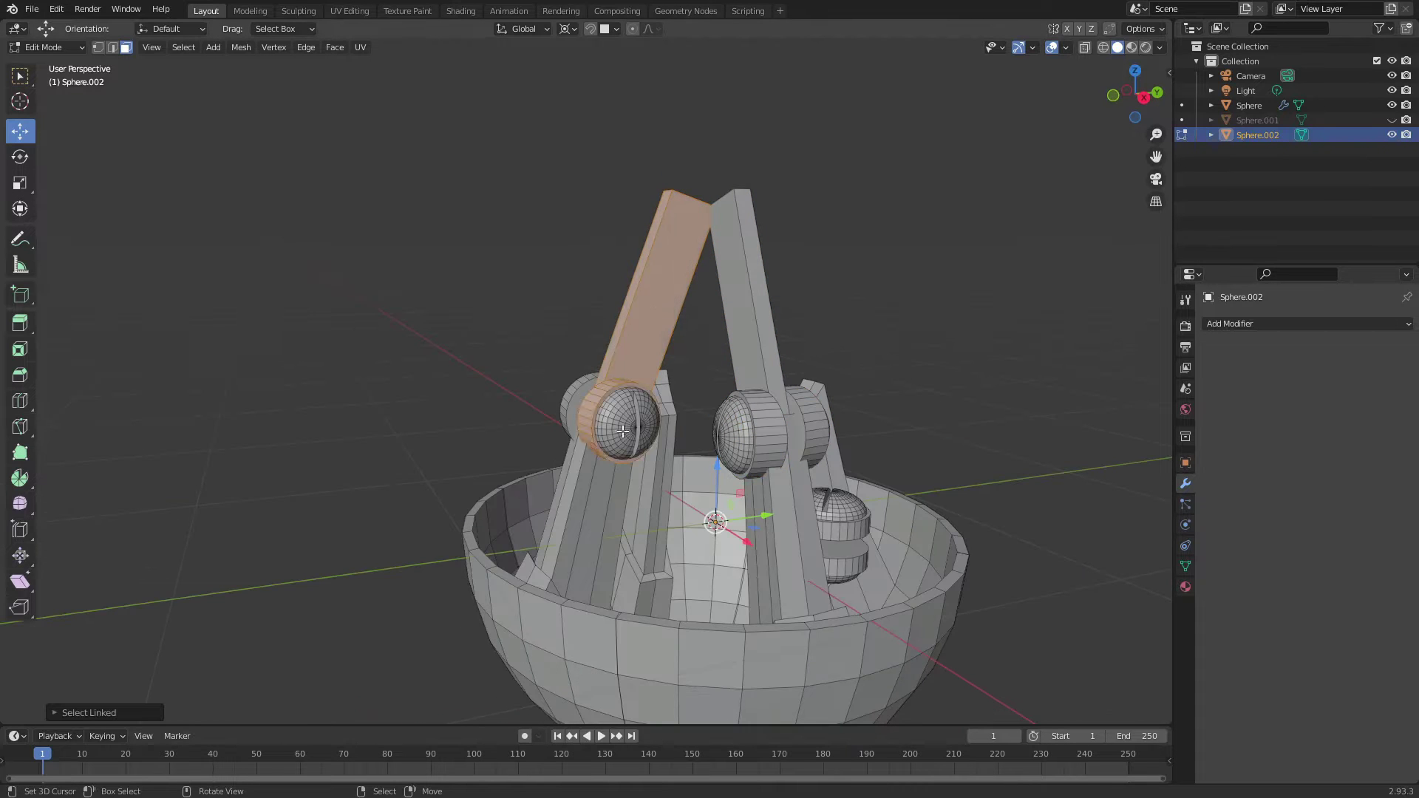
pyautogui.moveTo(563, 366)
pyautogui.mouseDown(button='middle')
pyautogui.moveTo(846, 401)
pyautogui.moveTo(517, 569)
pyautogui.moveTo(444, 554)
pyautogui.moveTo(532, 510)
pyautogui.moveTo(729, 558)
pyautogui.moveTo(452, 545)
pyautogui.mouseUp(button='middle')
pyautogui.press('g')
pyautogui.press('Return')
# - Duplicate the arm and its joint along X, then move the copy into place
pyautogui.hotkey('shift', 'd')
pyautogui.press('x')
pyautogui.click(528, 570)
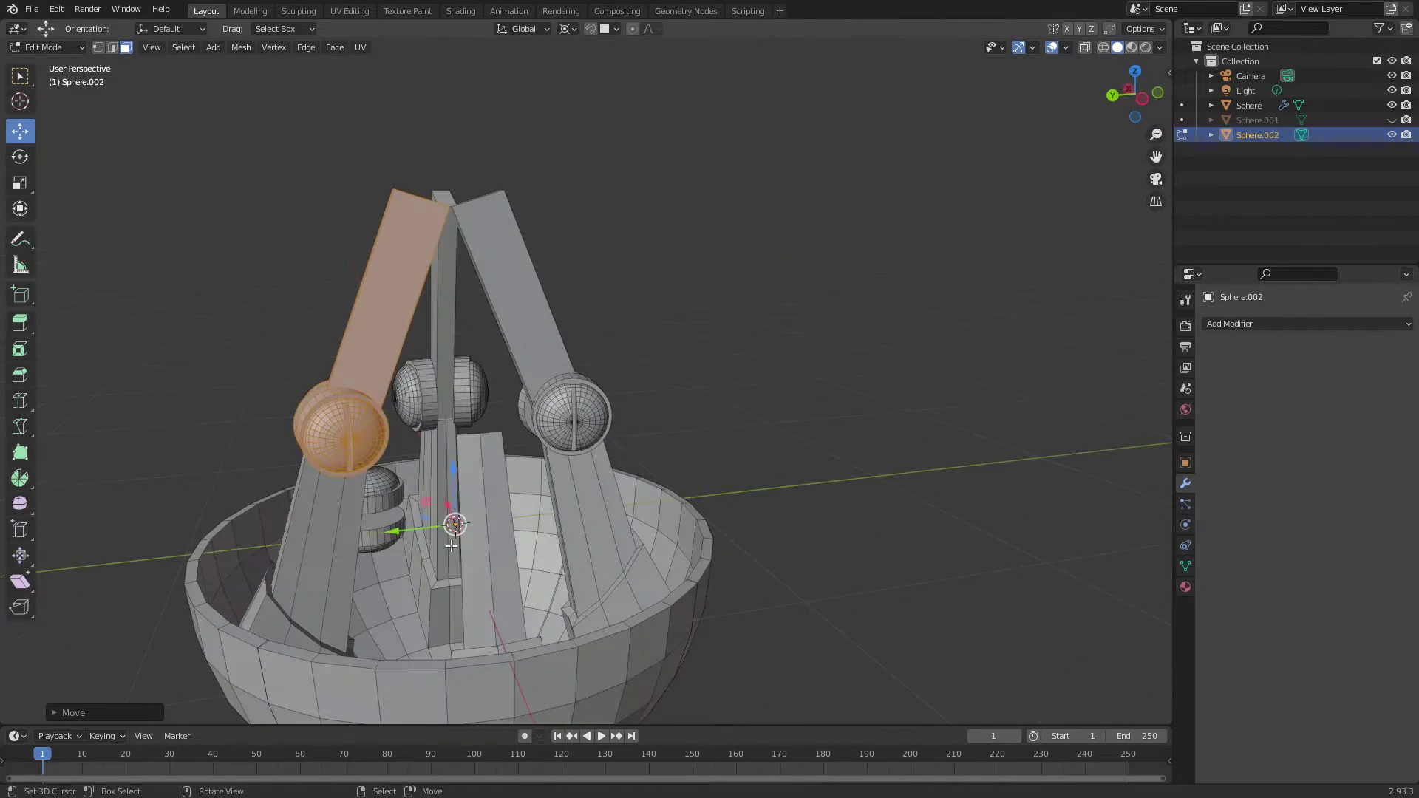
pyautogui.moveTo(486, 475); pyautogui.dragTo(428, 507, button='middle')
pyautogui.press('g')
pyautogui.click(434, 411)
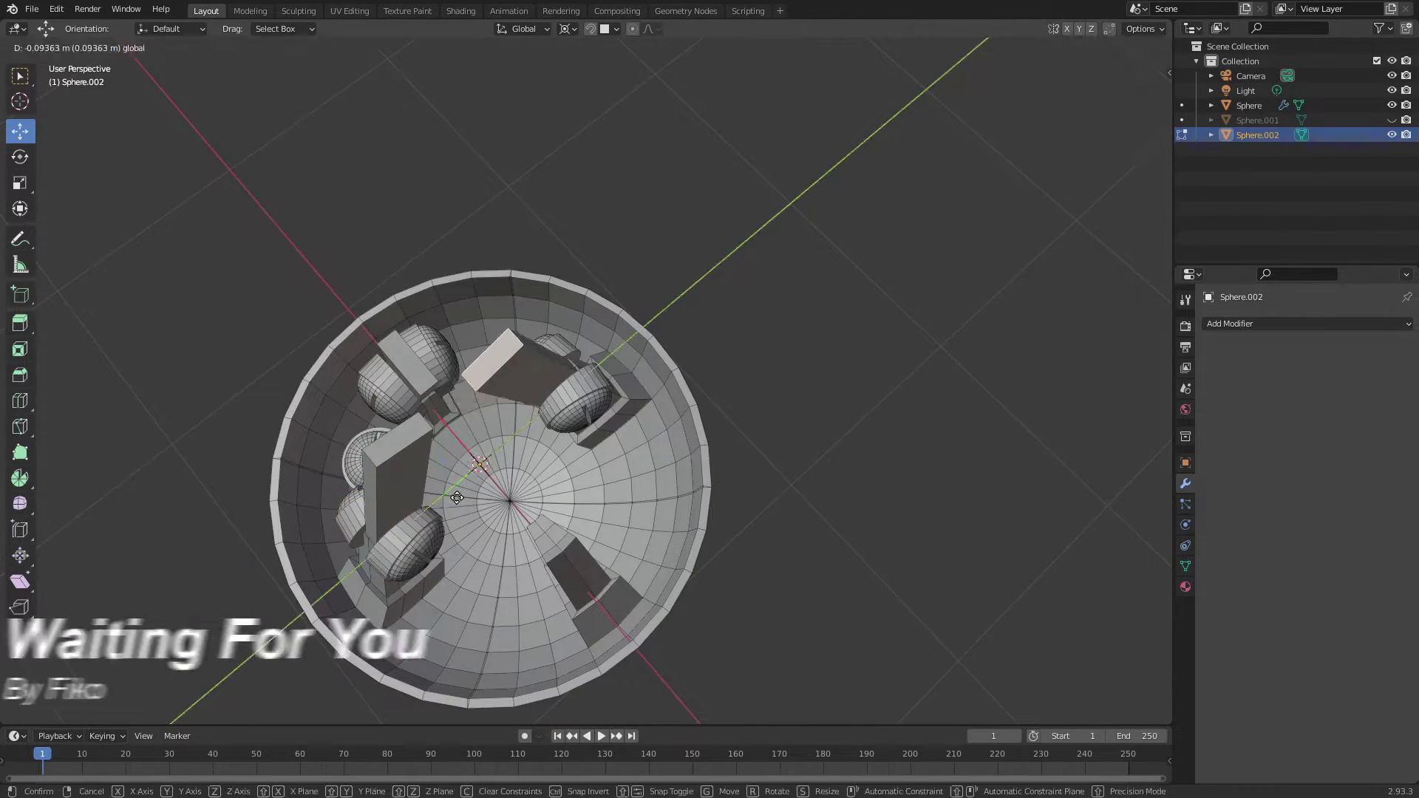
# - Move the selected joint so its arm leans toward the others
pyautogui.moveTo(434, 411)
pyautogui.mouseDown(button='middle')
pyautogui.moveTo(202, 367)
pyautogui.moveTo(564, 297)
pyautogui.moveTo(982, 342)
pyautogui.moveTo(791, 343)
pyautogui.mouseUp(button='middle')
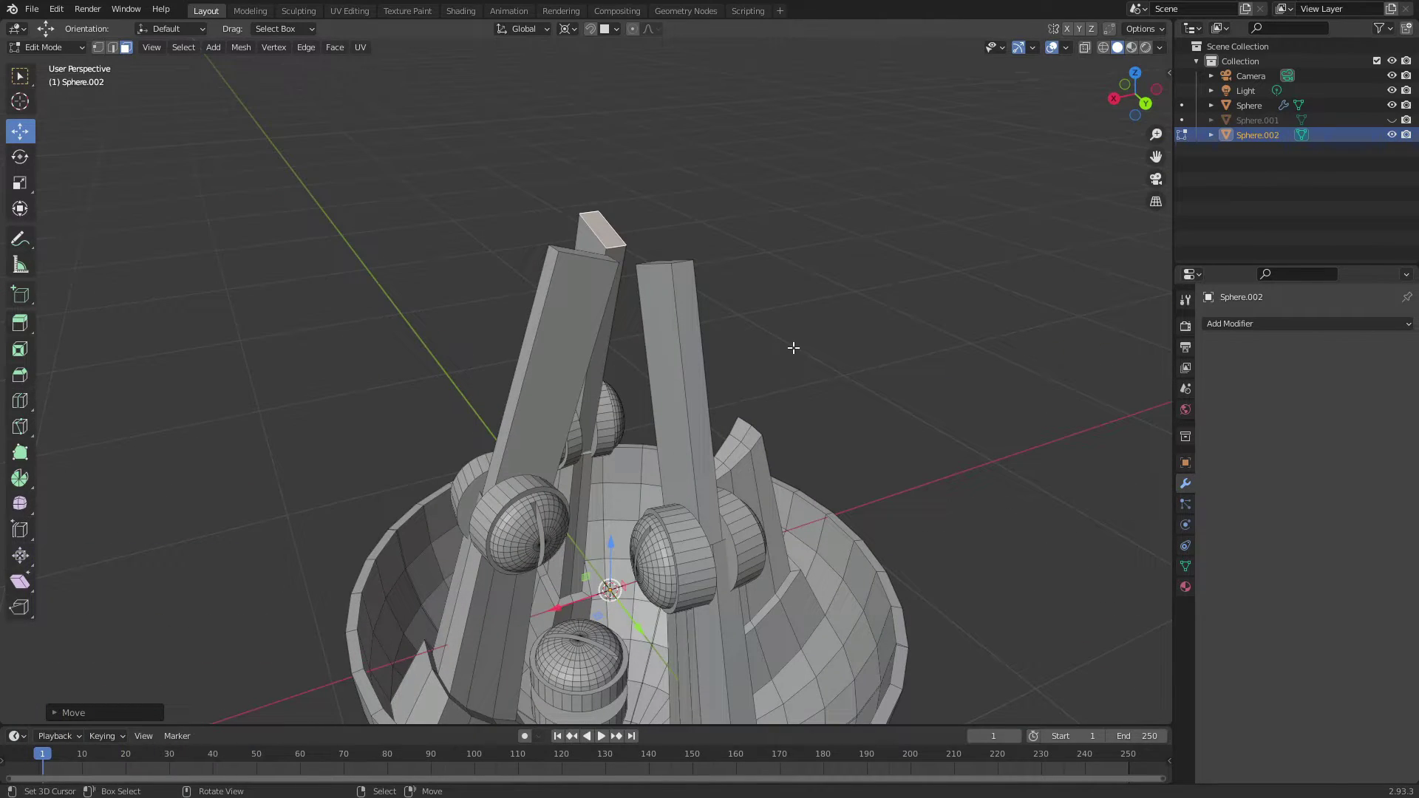
pyautogui.moveTo(951, 206)
pyautogui.mouseDown(button='middle')
pyautogui.moveTo(912, 199)
pyautogui.moveTo(770, 295)
pyautogui.moveTo(760, 209)
pyautogui.moveTo(614, 303)
pyautogui.moveTo(722, 552)
pyautogui.moveTo(757, 552)
pyautogui.mouseUp(button='middle')
pyautogui.moveTo(581, 391); pyautogui.dragTo(606, 275, button='middle')
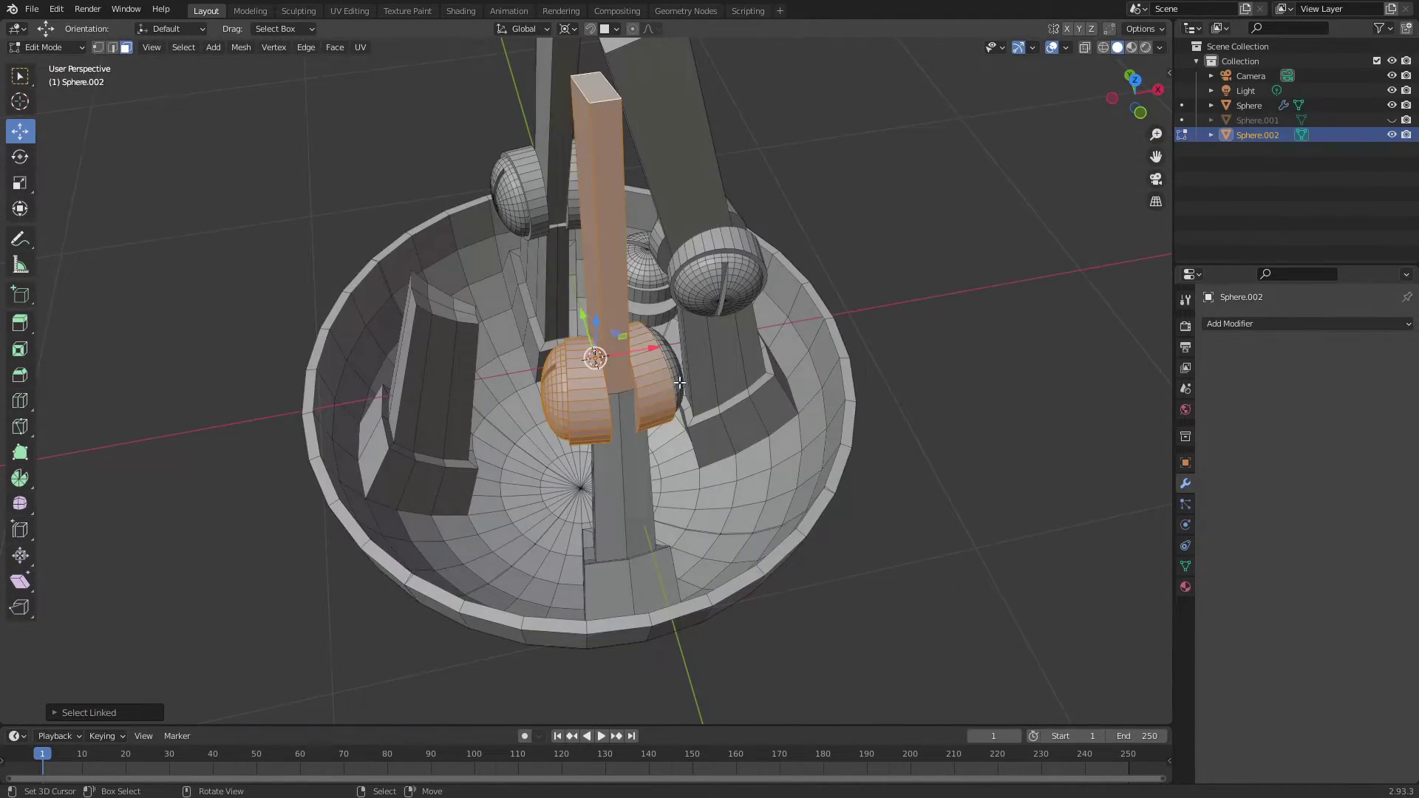
pyautogui.press('g')
pyautogui.moveTo(679, 382)
pyautogui.mouseDown(button='middle')
pyautogui.moveTo(691, 348)
pyautogui.moveTo(484, 586)
pyautogui.mouseUp(button='middle')
pyautogui.click(691, 346)
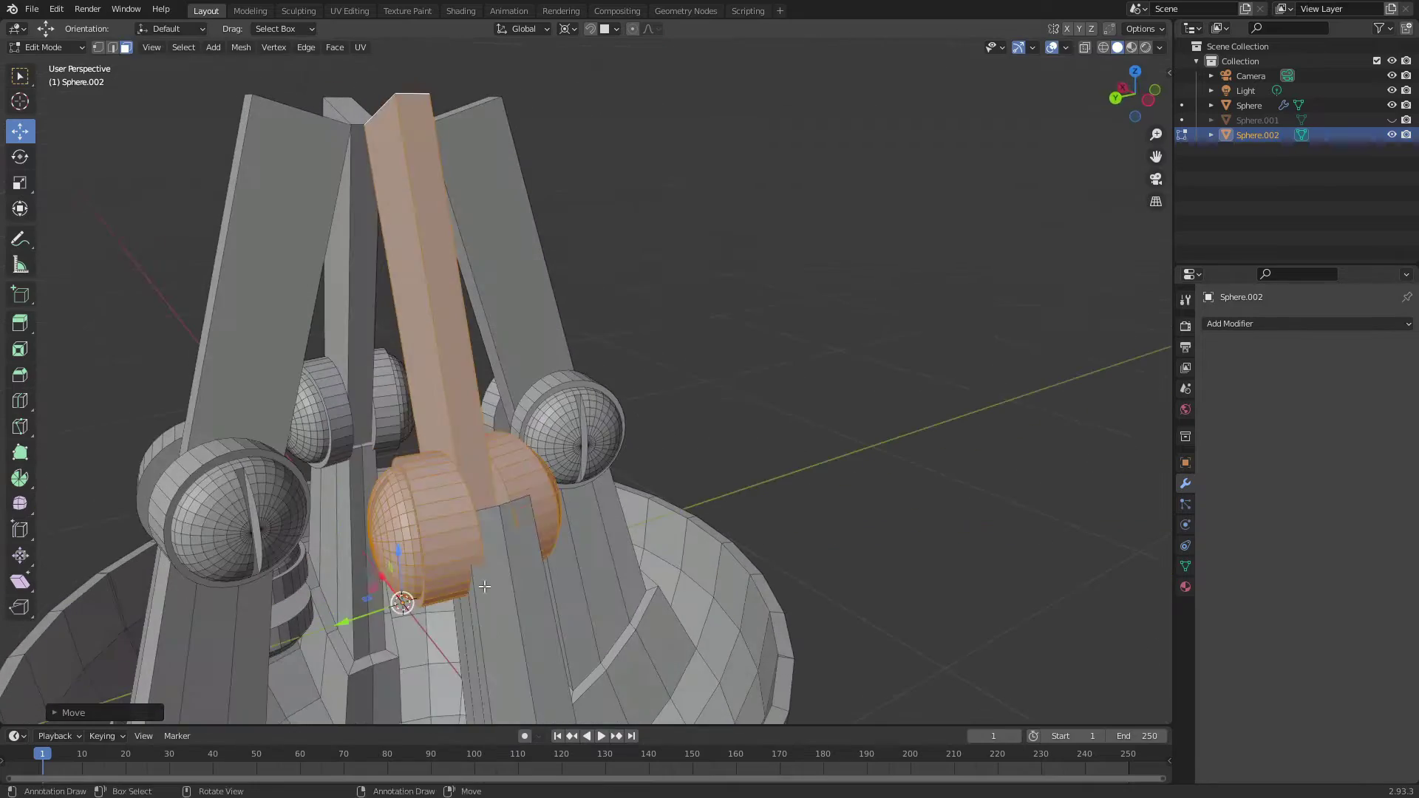
pyautogui.click(388, 590)
# - Move another arm into place and check the three arms from several angles
pyautogui.moveTo(388, 590); pyautogui.dragTo(458, 493, button='middle')
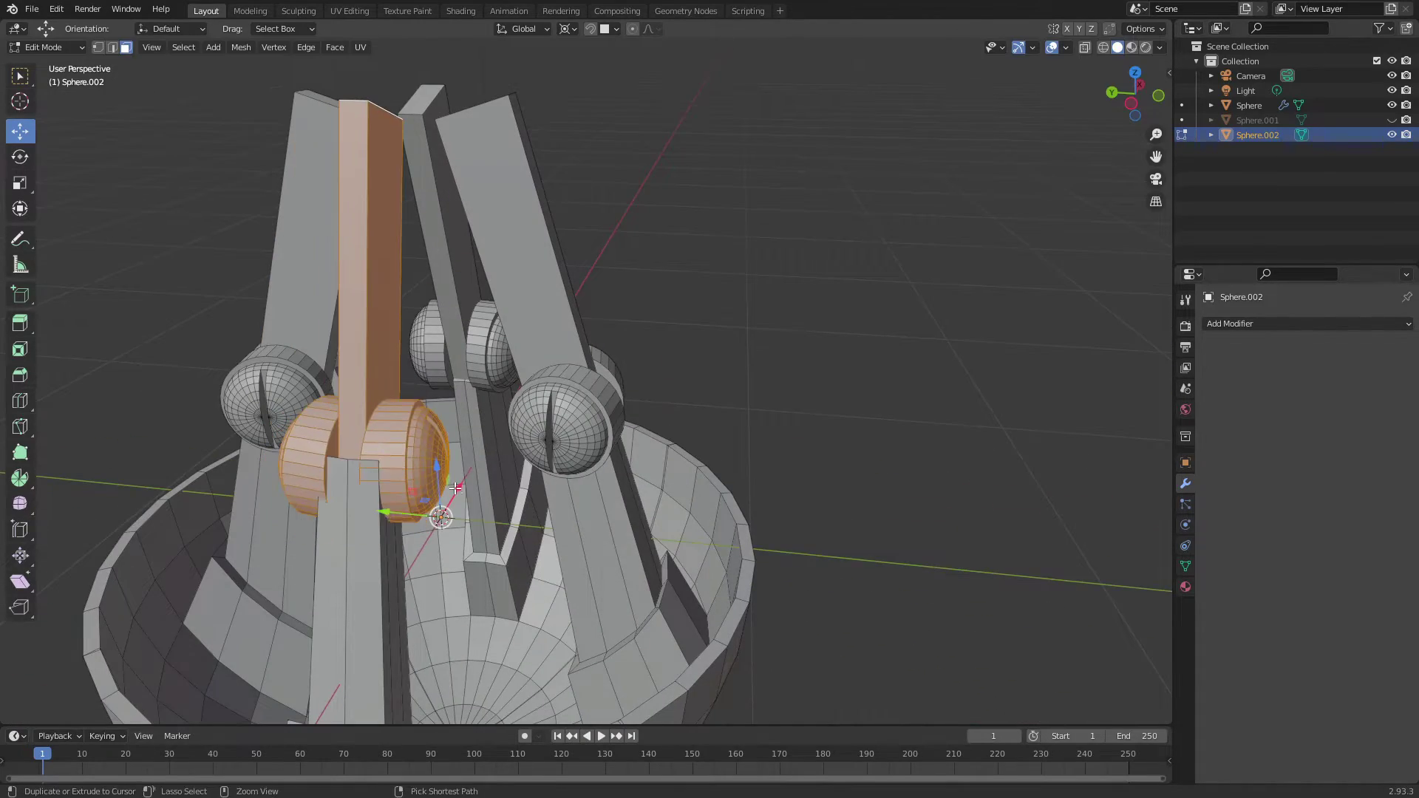
pyautogui.moveTo(398, 527)
pyautogui.mouseDown(button='middle')
pyautogui.moveTo(403, 580)
pyautogui.moveTo(647, 571)
pyautogui.moveTo(185, 589)
pyautogui.moveTo(382, 420)
pyautogui.moveTo(924, 523)
pyautogui.mouseUp(button='middle')
pyautogui.press('g')
pyautogui.click(647, 570)
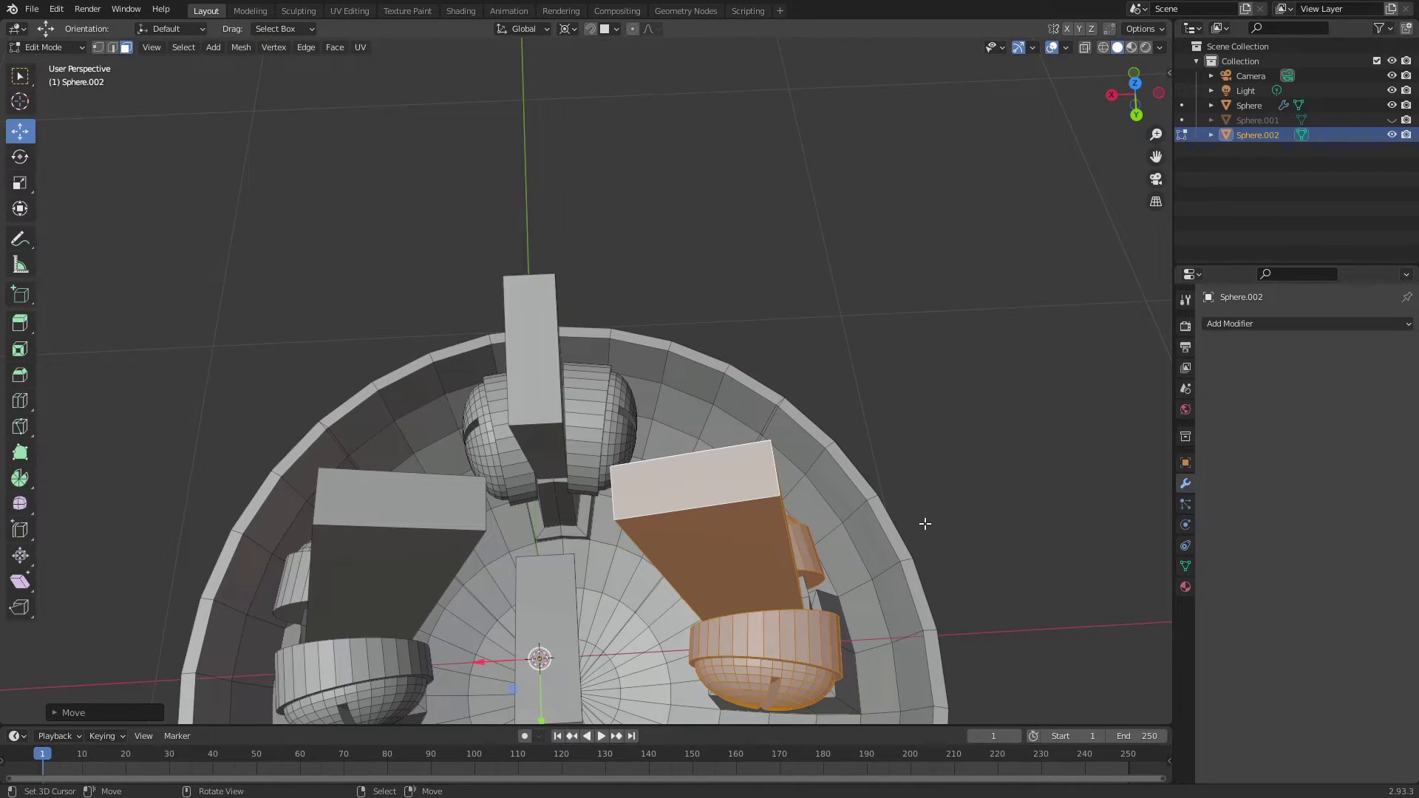
pyautogui.moveTo(924, 523)
pyautogui.mouseDown(button='middle')
pyautogui.moveTo(326, 481)
pyautogui.moveTo(778, 436)
pyautogui.mouseUp(button='middle')
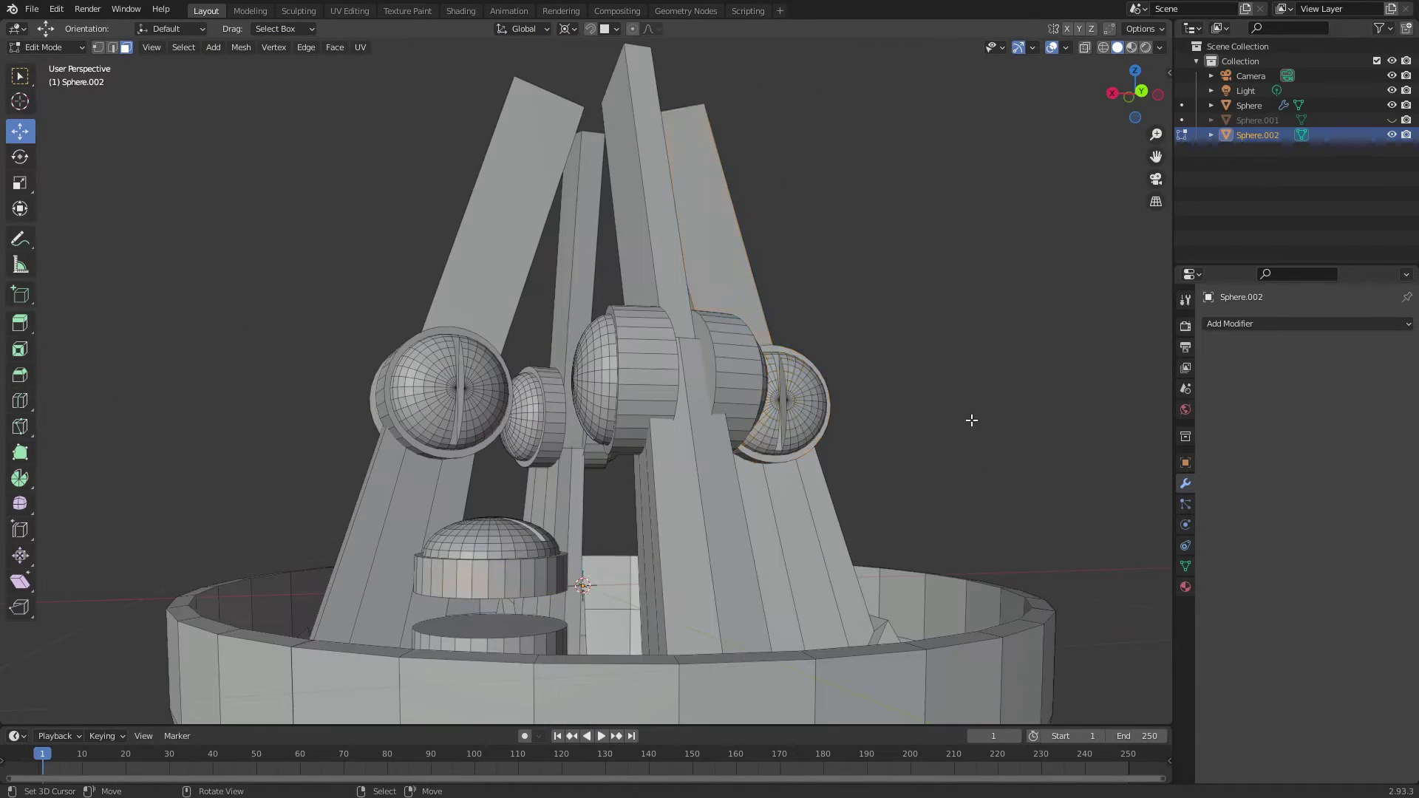
pyautogui.moveTo(503, 538); pyautogui.dragTo(554, 44, button='middle')
# - Set the pivot point to Median Point and roughly move the joint pieces into the bowl
pyautogui.click(565, 28)
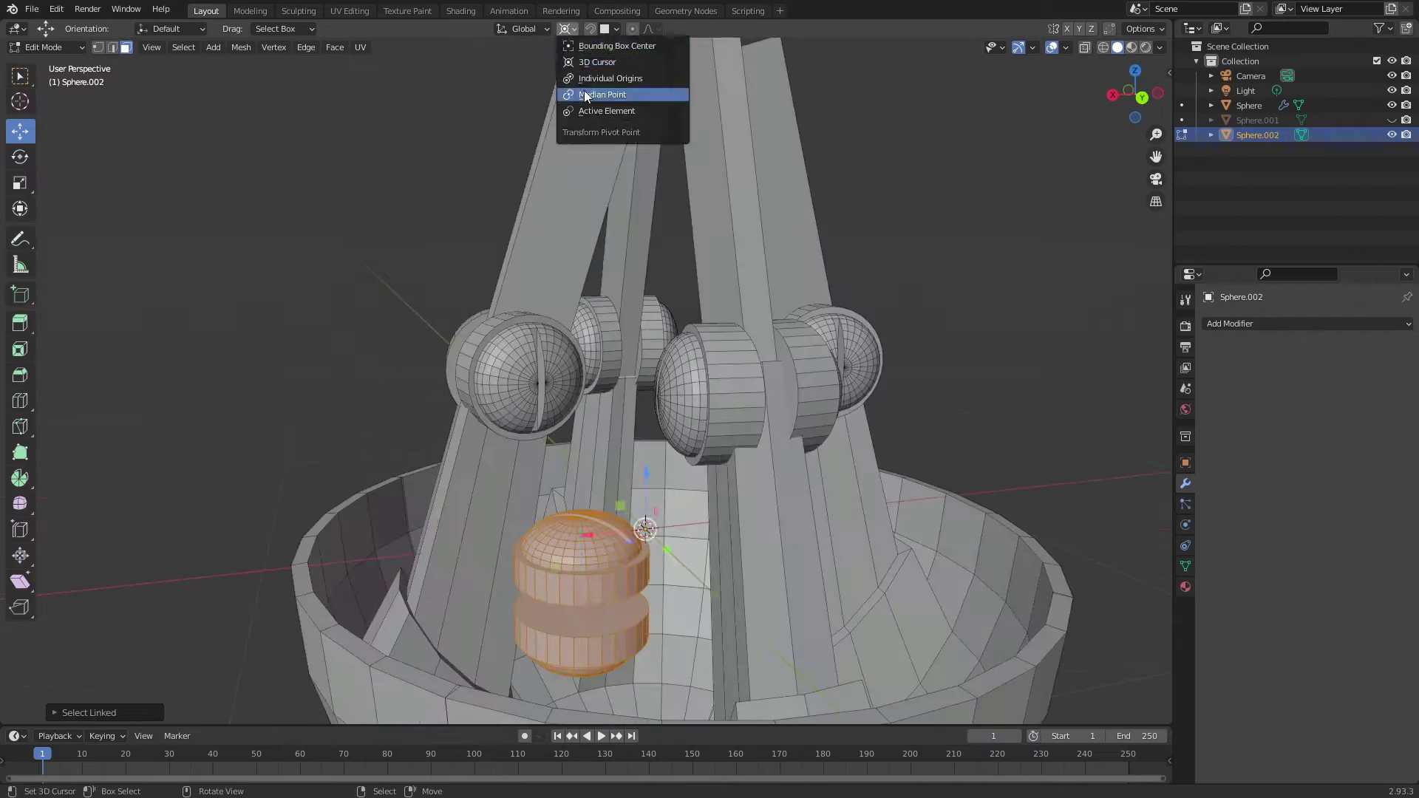
pyautogui.click(606, 95)
pyautogui.moveTo(606, 222); pyautogui.dragTo(711, 308, button='middle')
pyautogui.click(661, 367)
pyautogui.moveTo(662, 366); pyautogui.dragTo(764, 427, button='middle')
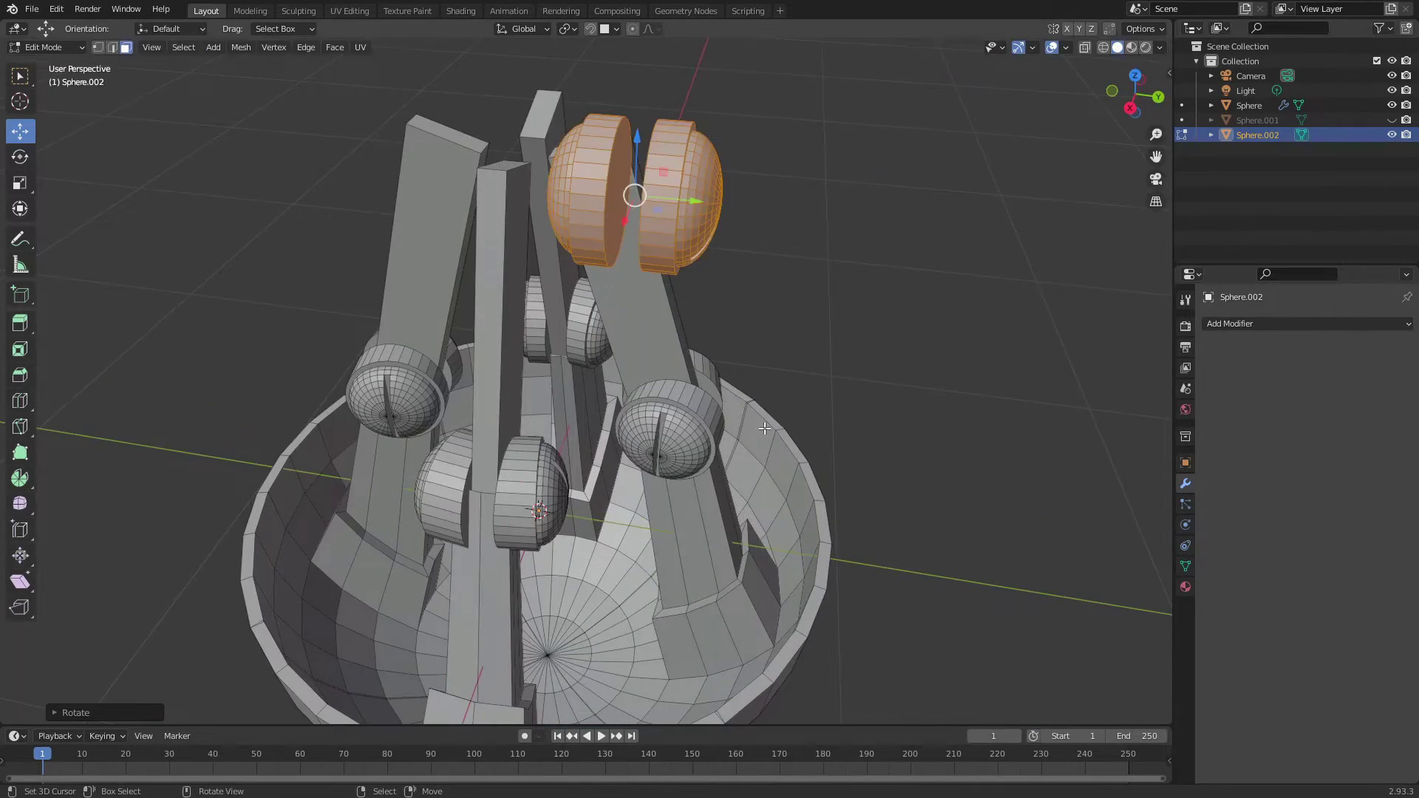
pyautogui.scroll(3, 634, 324)
pyautogui.moveTo(649, 215)
pyautogui.mouseDown(button='middle')
pyautogui.moveTo(606, 185)
pyautogui.moveTo(597, 94)
pyautogui.moveTo(598, 212)
pyautogui.moveTo(926, 423)
pyautogui.moveTo(564, 437)
pyautogui.moveTo(624, 419)
pyautogui.mouseUp(button='middle')
pyautogui.scroll(-3, 564, 158)
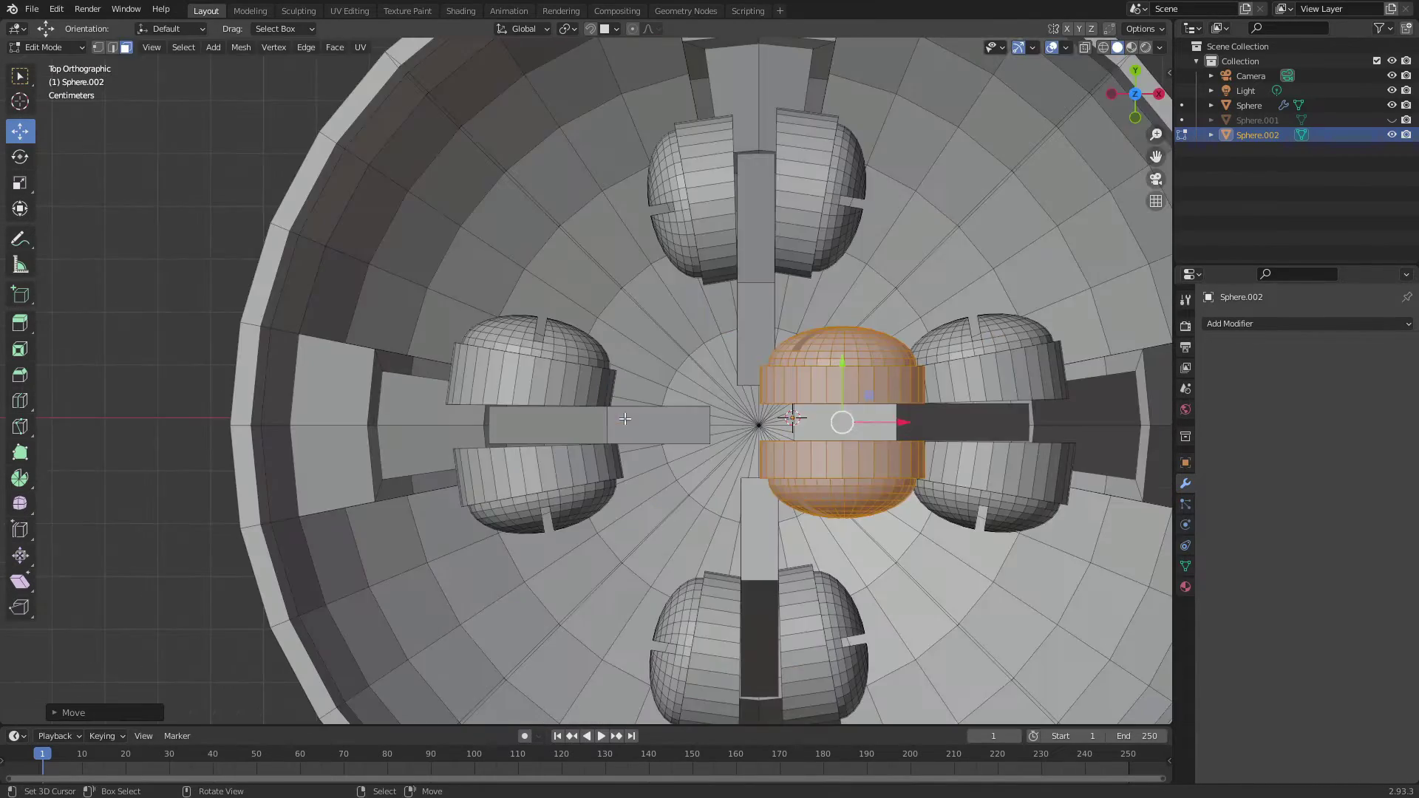
pyautogui.rightClick(913, 416)
pyautogui.moveTo(914, 416); pyautogui.dragTo(919, 342, button='middle')
pyautogui.click(906, 429)
pyautogui.moveTo(905, 428); pyautogui.dragTo(529, 379, button='middle')
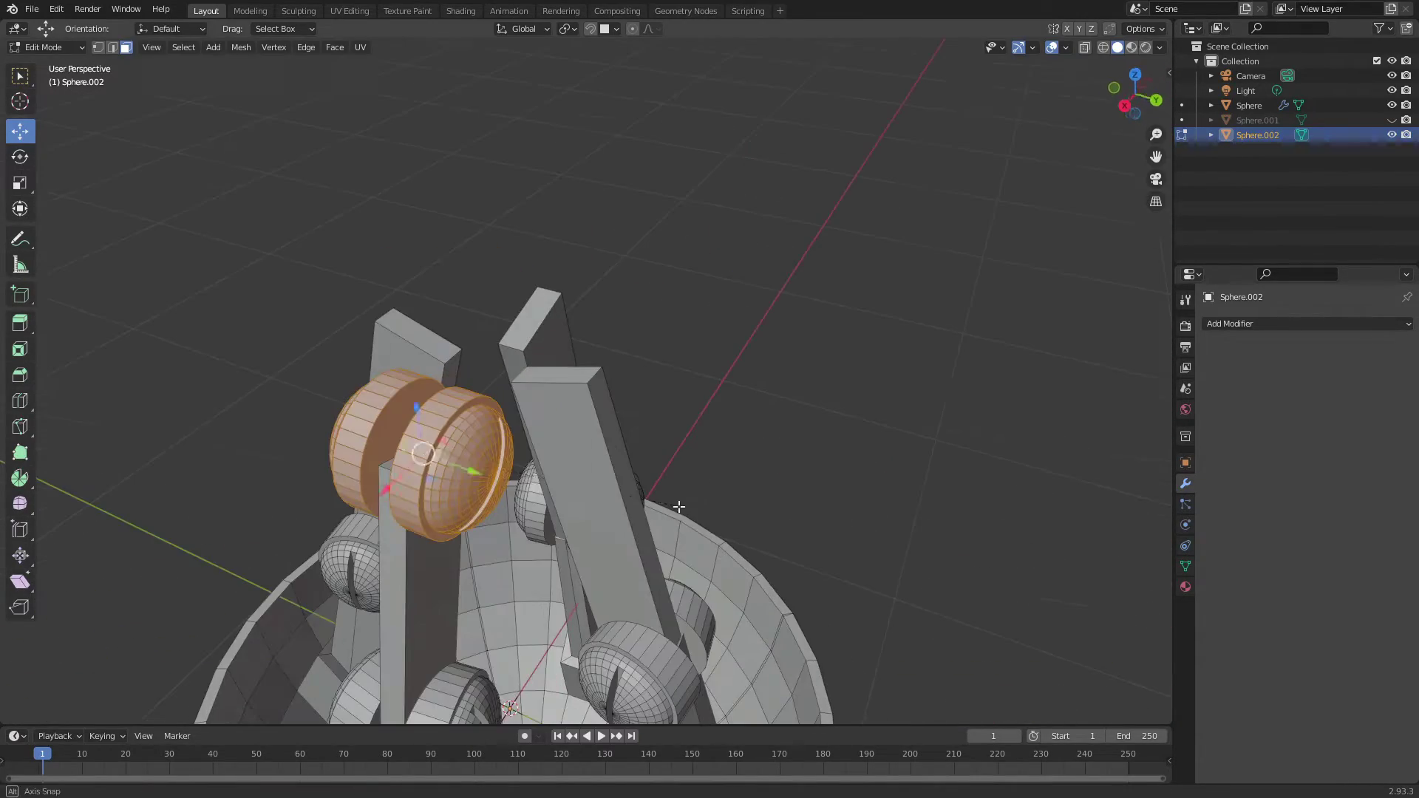
# - Lift the joint along Z from top and front views to cap the central arm
pyautogui.press('KP_7')
pyautogui.press('g')
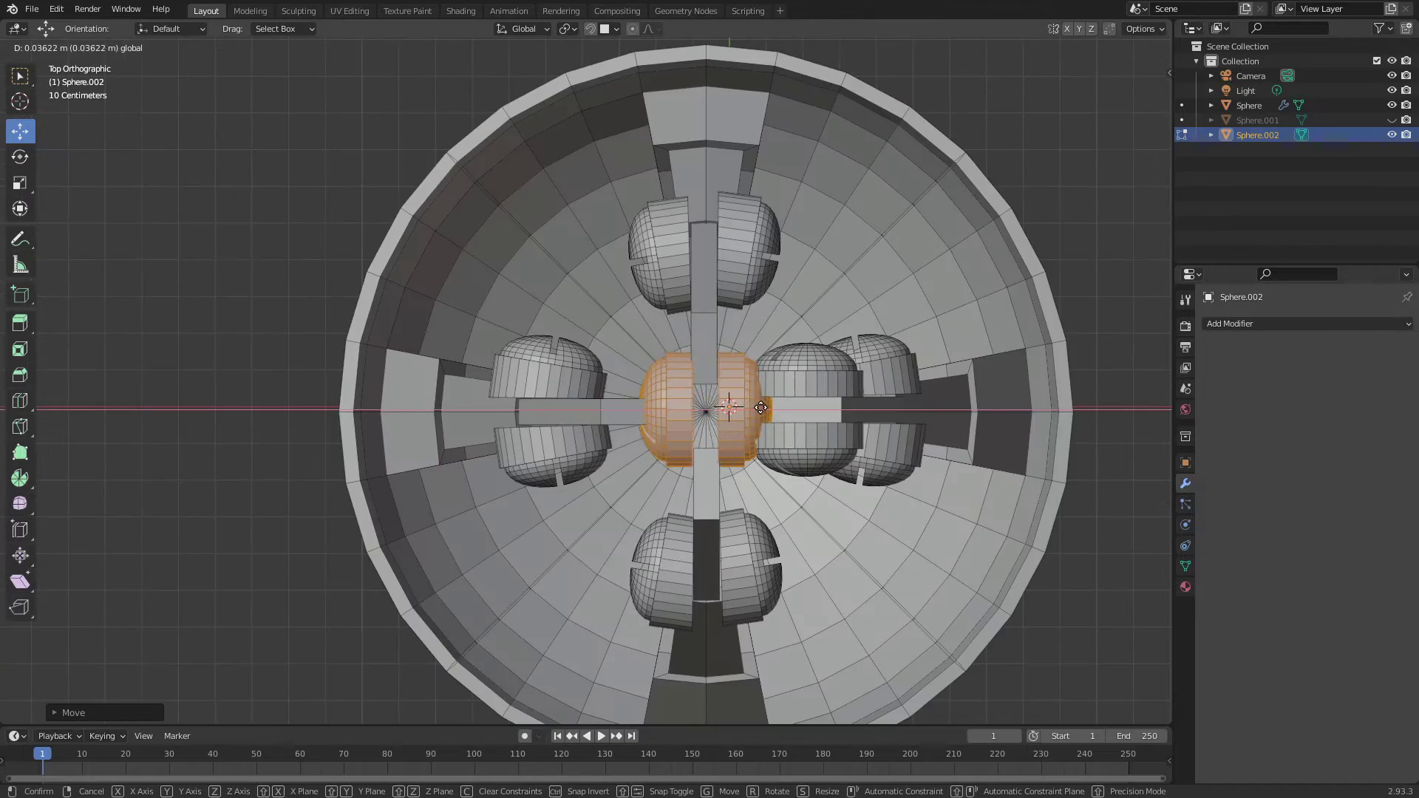
pyautogui.click(706, 429)
pyautogui.moveTo(706, 429)
pyautogui.mouseDown(button='middle')
pyautogui.moveTo(768, 388)
pyautogui.moveTo(793, 390)
pyautogui.mouseUp(button='middle')
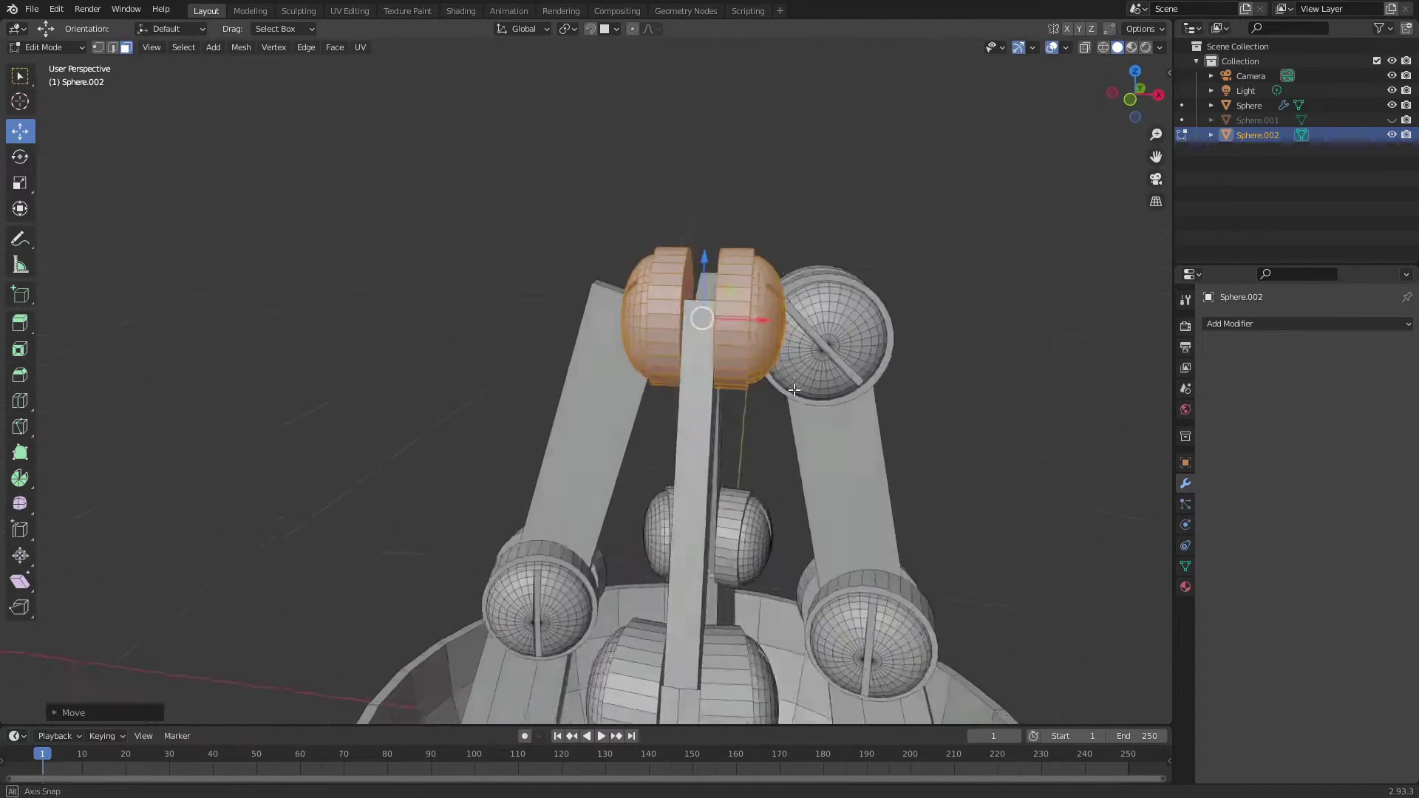
pyautogui.moveTo(851, 273); pyautogui.dragTo(812, 252, button='middle')
pyautogui.press('KP_7')
pyautogui.press('KP_1')
pyautogui.press('g')
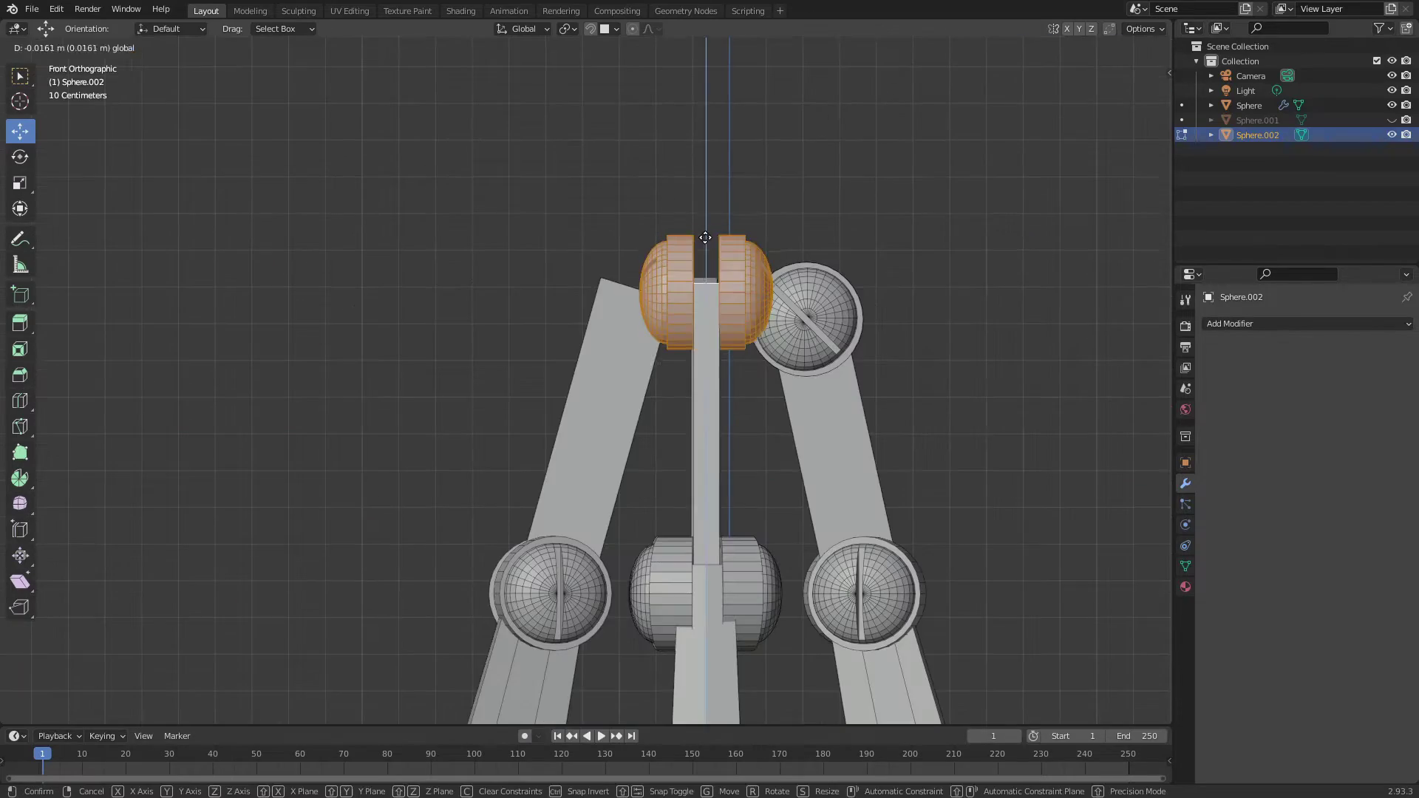
pyautogui.click(707, 263)
pyautogui.moveTo(706, 264); pyautogui.dragTo(694, 221, button='middle')
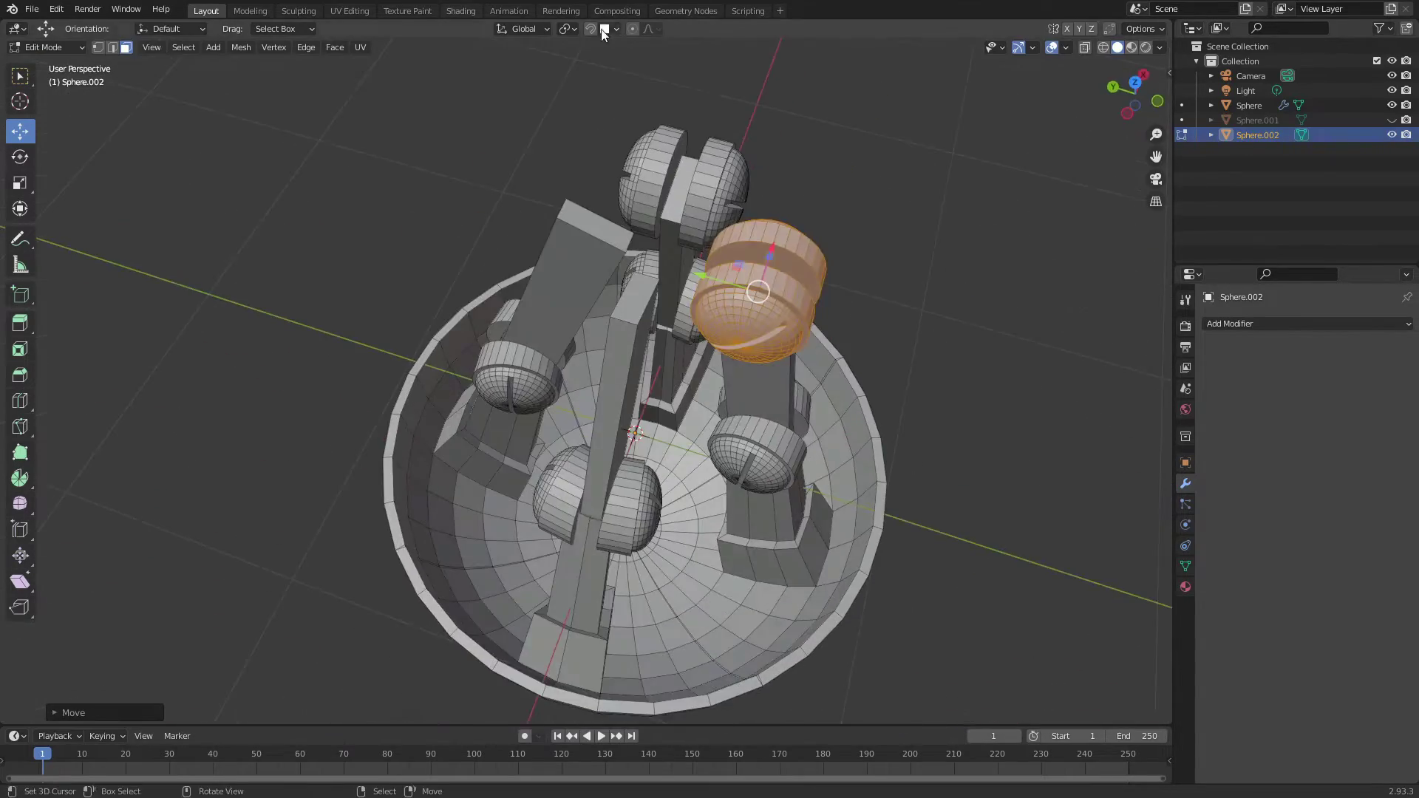
# - Settle the joint's position and turn snapping off for free movement
pyautogui.press('g')
pyautogui.click(694, 221)
pyautogui.press('KP_Decimal')
pyautogui.press('Tab')
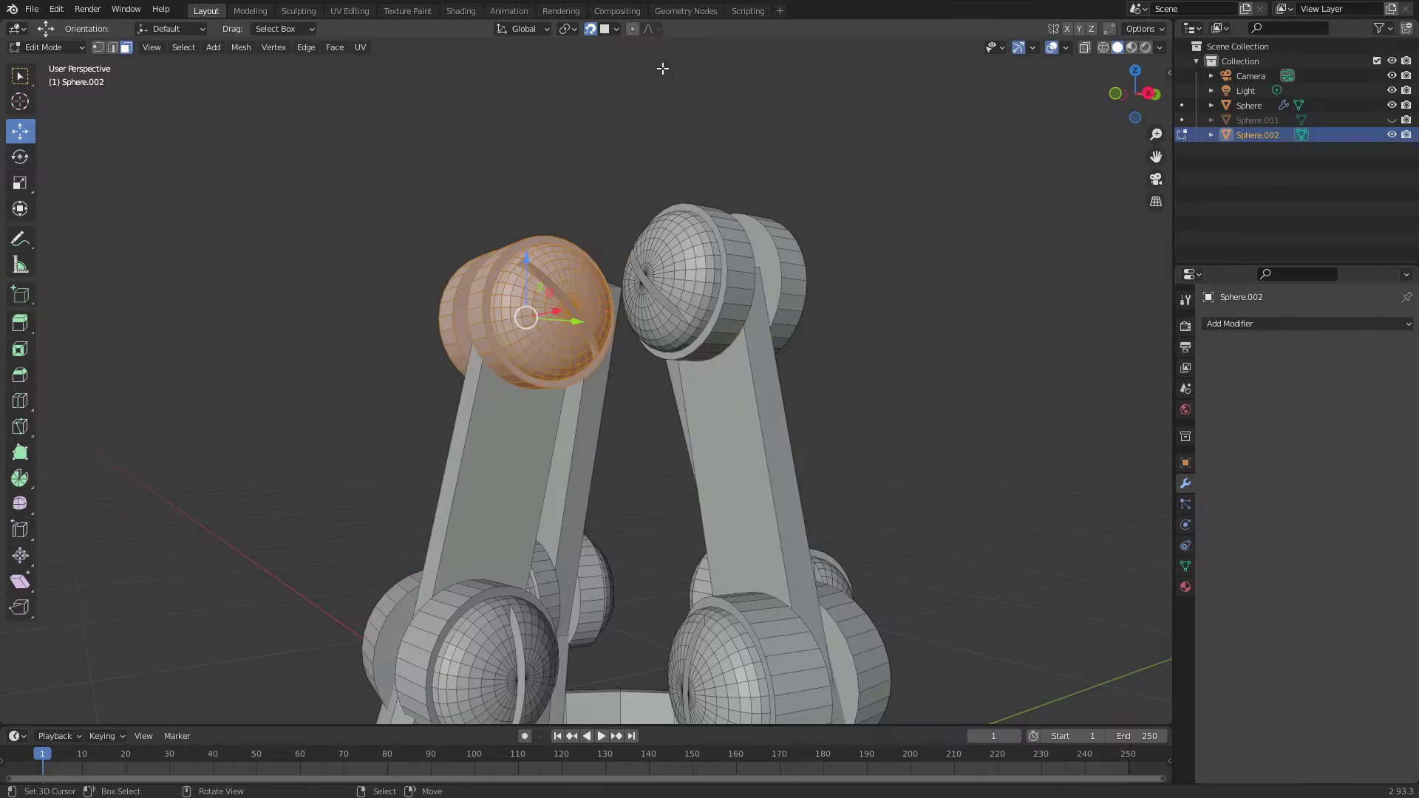
pyautogui.hotkey('shift', 'Tab')
pyautogui.moveTo(662, 68)
pyautogui.mouseDown(button='middle')
pyautogui.moveTo(727, 292)
pyautogui.moveTo(913, 293)
pyautogui.mouseUp(button='middle')
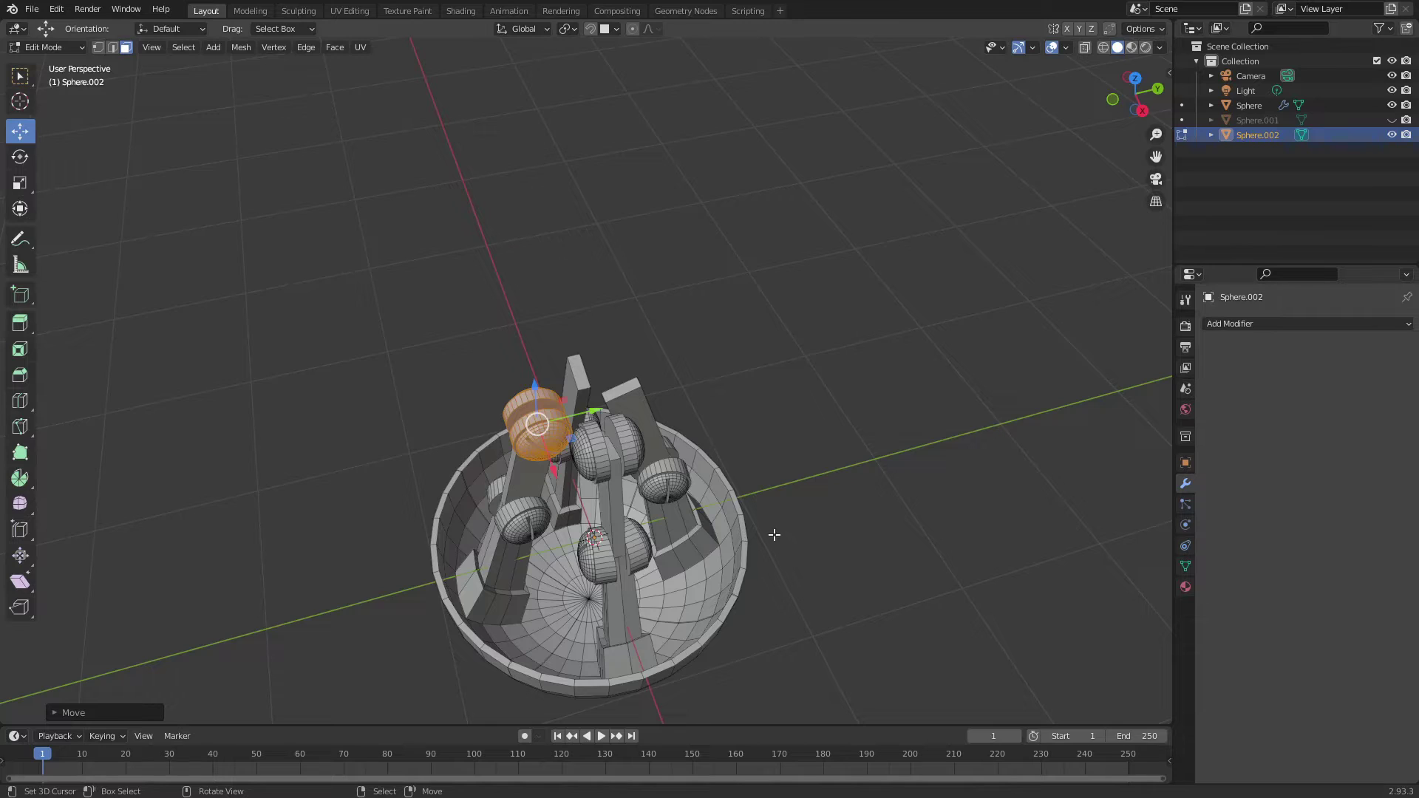
pyautogui.scroll(4, 844, 449)
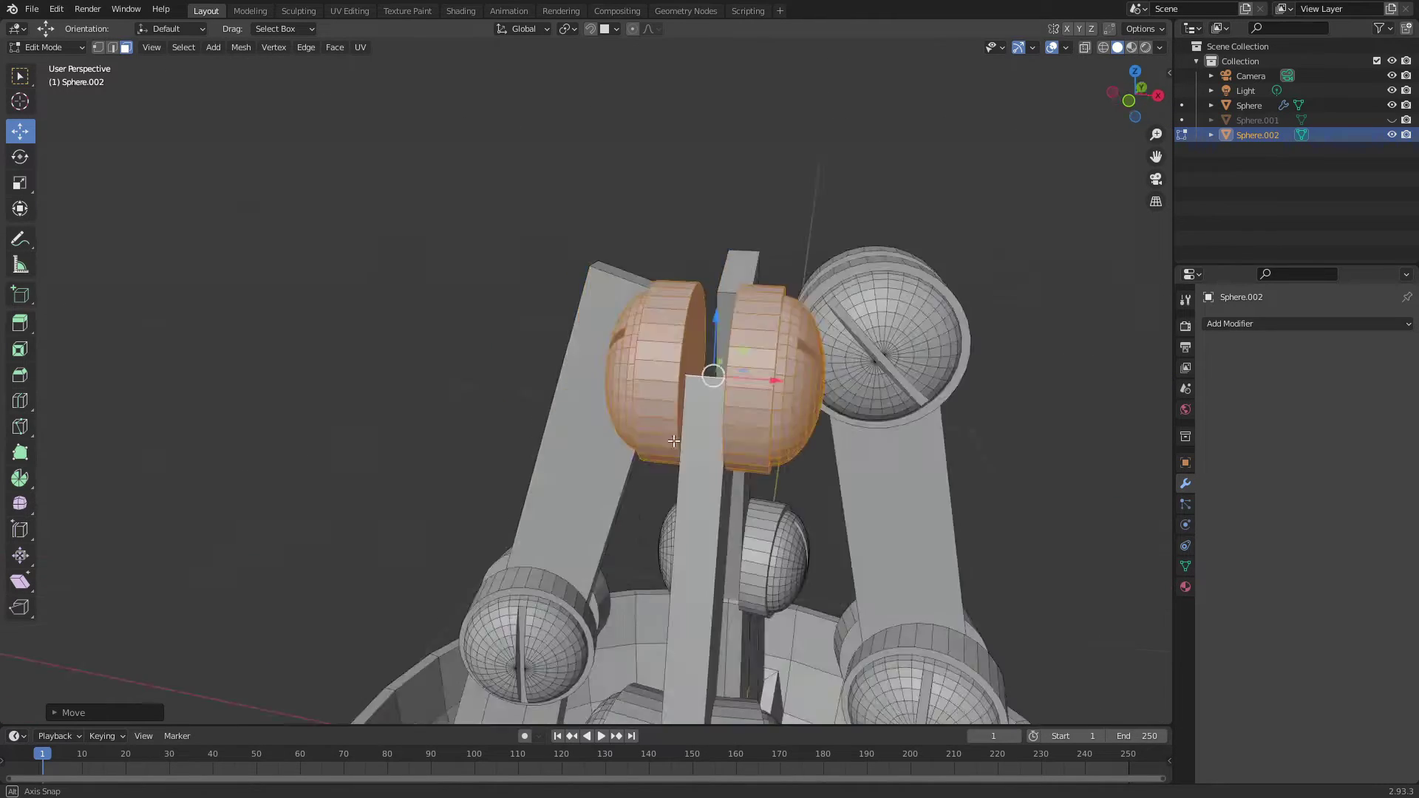
pyautogui.moveTo(844, 449)
pyautogui.mouseDown(button='middle')
pyautogui.moveTo(920, 444)
pyautogui.moveTo(855, 335)
pyautogui.mouseUp(button='middle')
# - Duplicate the joints, rotate them 90 degrees, and place them on the arms
pyautogui.press('Return')
pyautogui.click(583, 257)
pyautogui.press('KP_7')
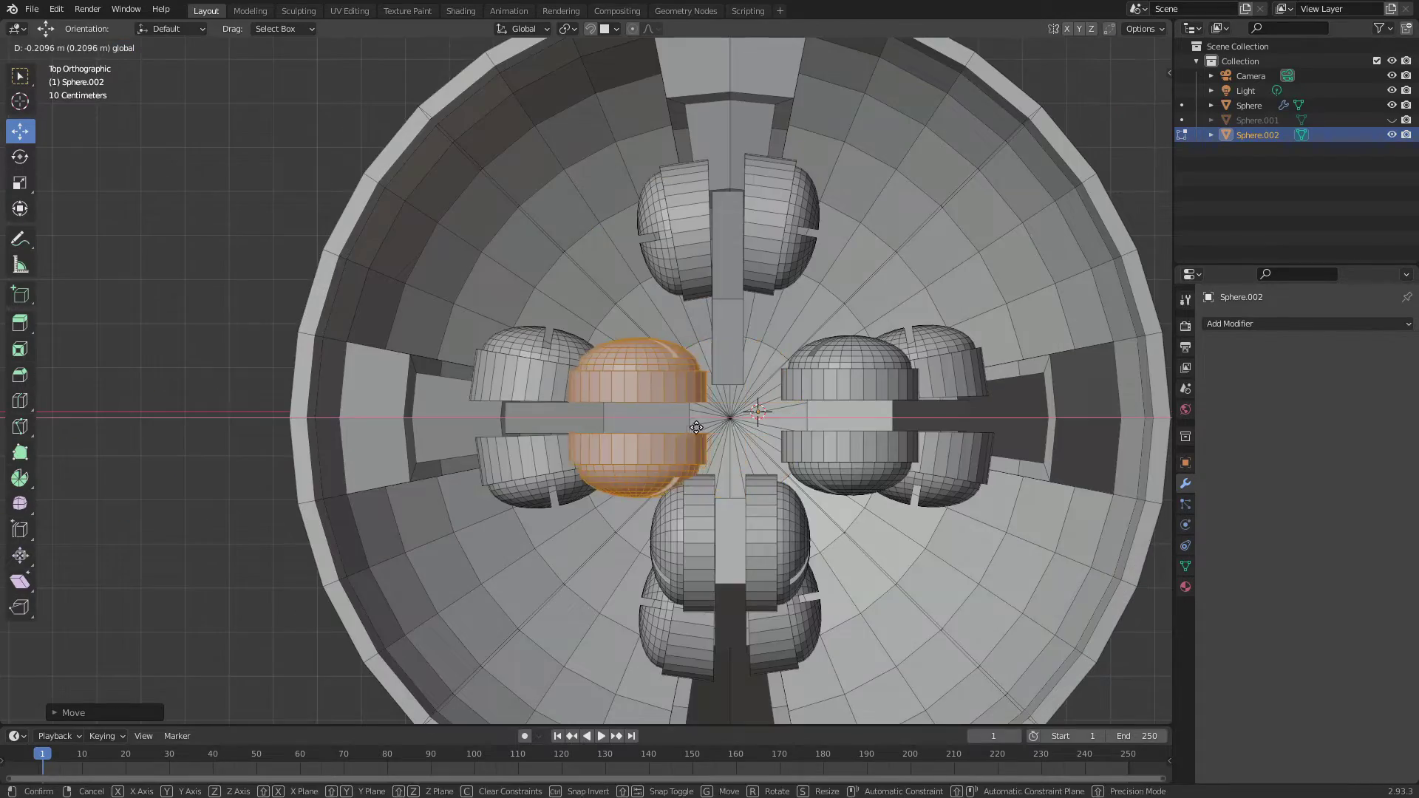
pyautogui.click(696, 427)
pyautogui.moveTo(696, 427)
pyautogui.mouseDown(button='middle')
pyautogui.moveTo(836, 236)
pyautogui.moveTo(954, 241)
pyautogui.moveTo(674, 165)
pyautogui.moveTo(838, 428)
pyautogui.moveTo(657, 261)
pyautogui.moveTo(1007, 402)
pyautogui.moveTo(538, 158)
pyautogui.moveTo(579, 316)
pyautogui.mouseUp(button='middle')
pyautogui.press('KP_7')
pyautogui.click(624, 247)
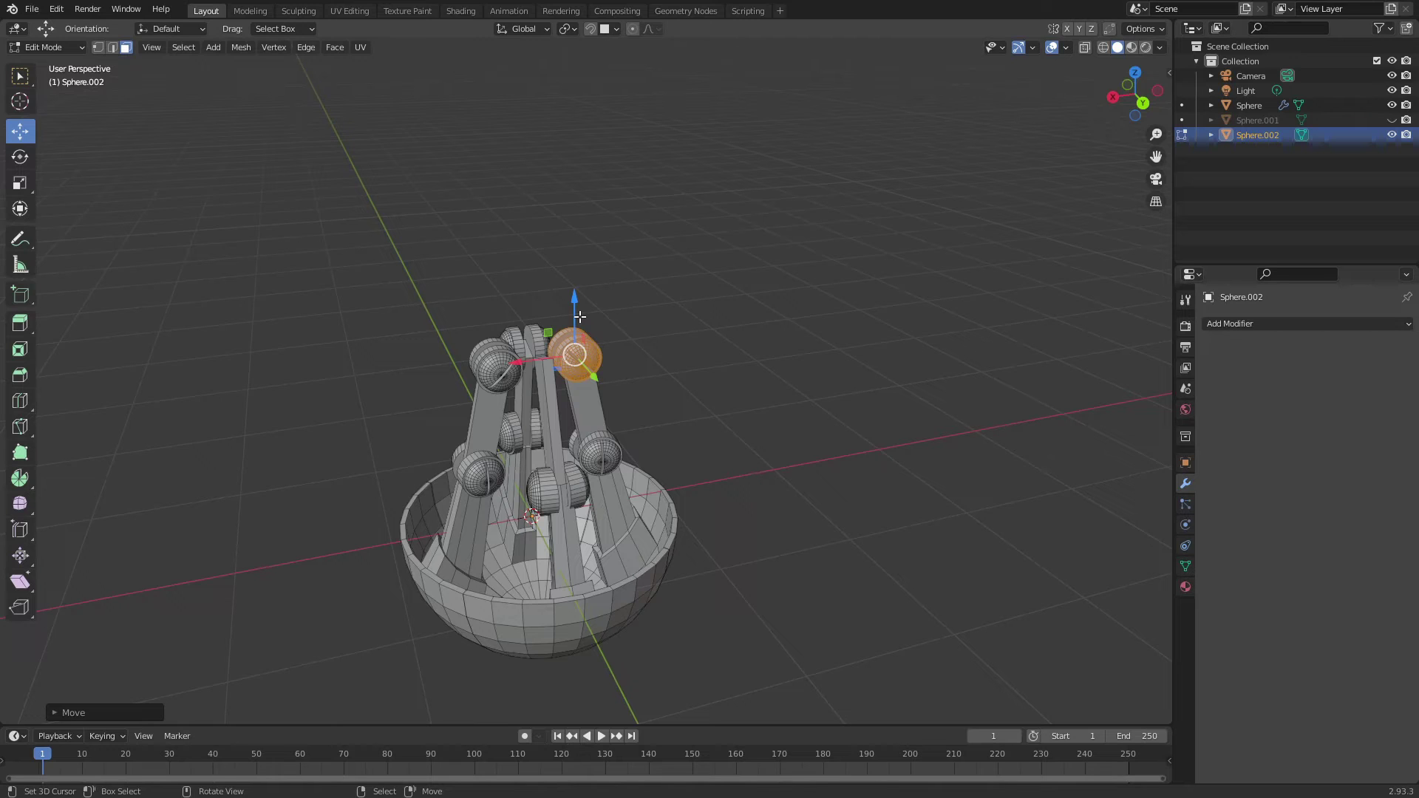
pyautogui.scroll(7, 579, 316)
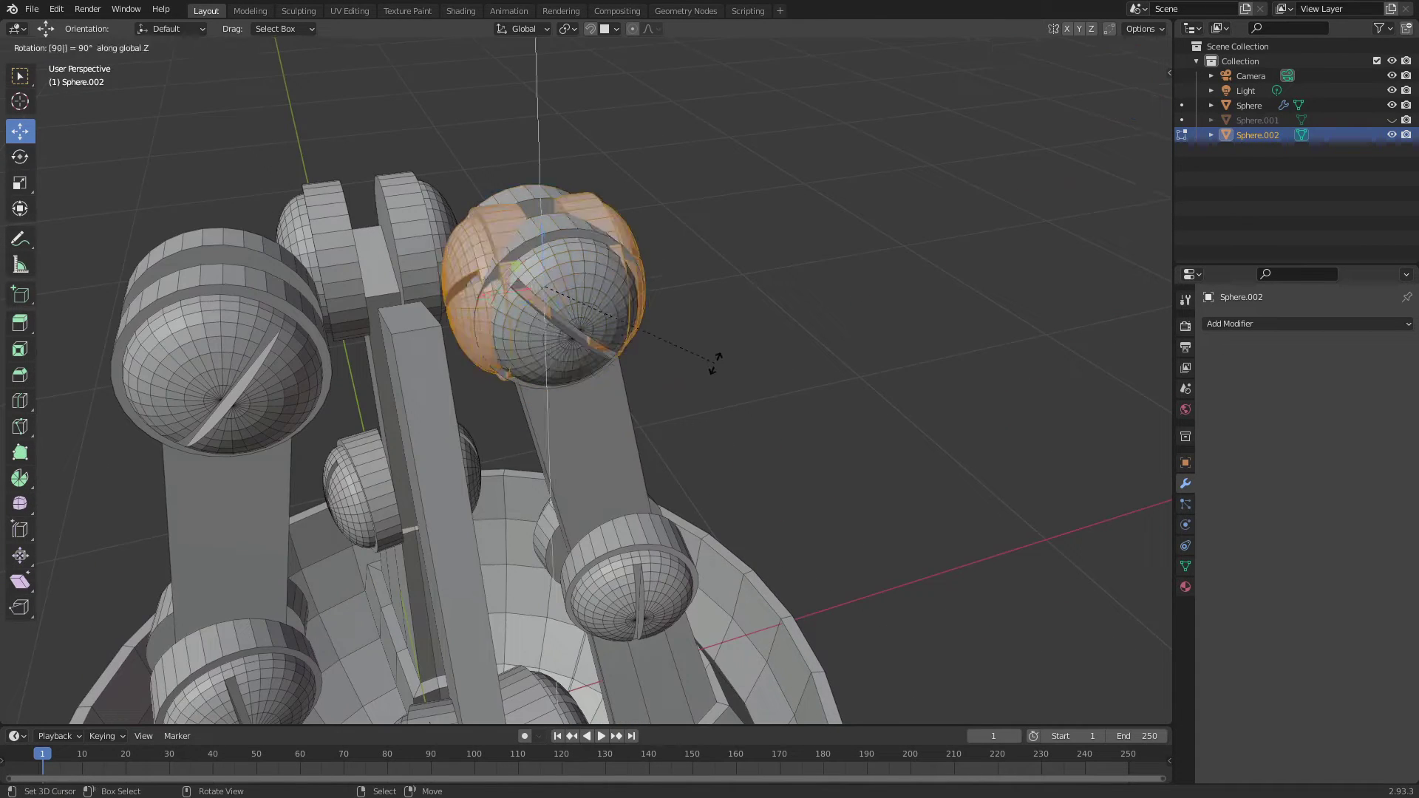
pyautogui.click(344, 319)
# - Raise the duplicated joints from top and front views into a second tier
pyautogui.press('KP_7')
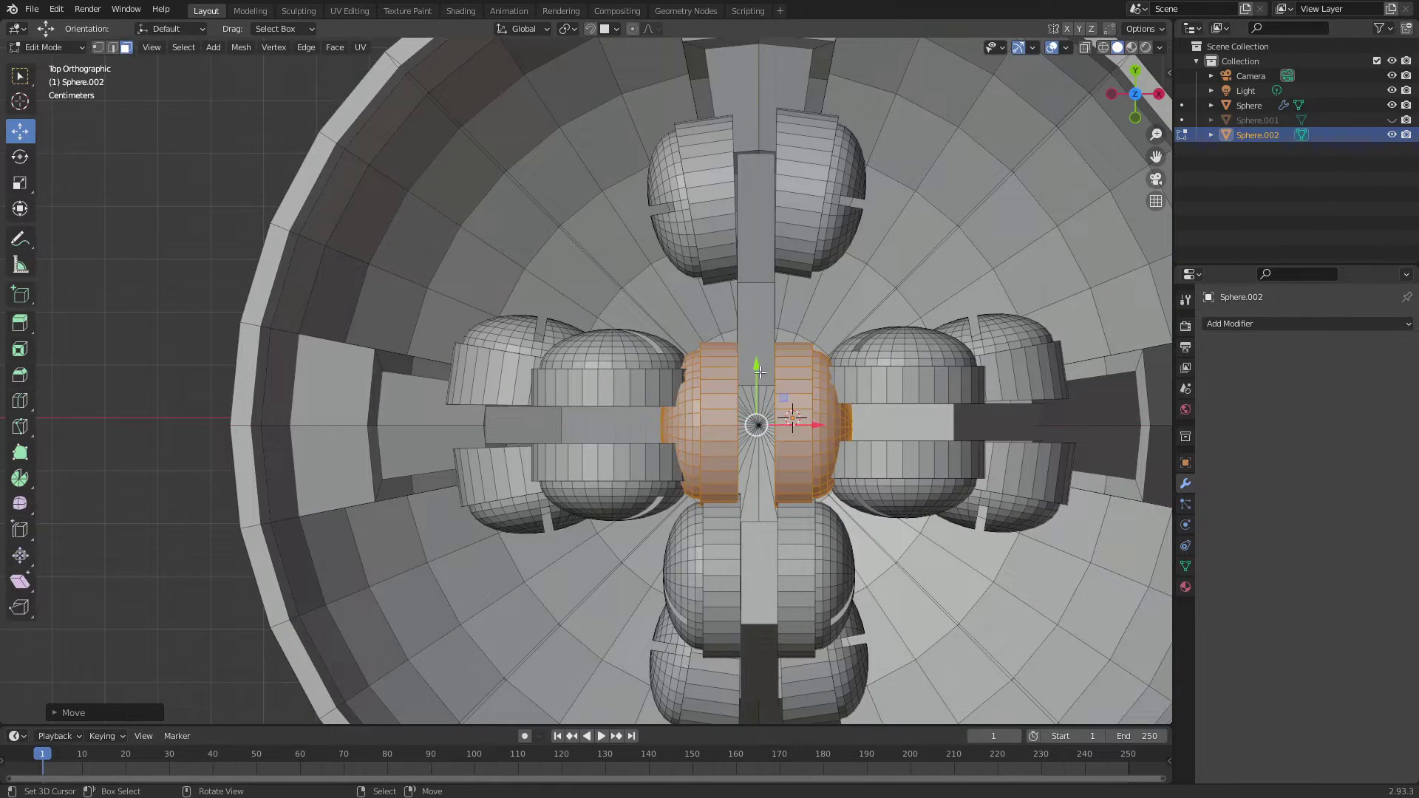
pyautogui.moveTo(794, 441)
pyautogui.mouseDown(button='middle')
pyautogui.moveTo(403, 207)
pyautogui.moveTo(755, 175)
pyautogui.mouseUp(button='middle')
pyautogui.press('KP_1')
pyautogui.press('g')
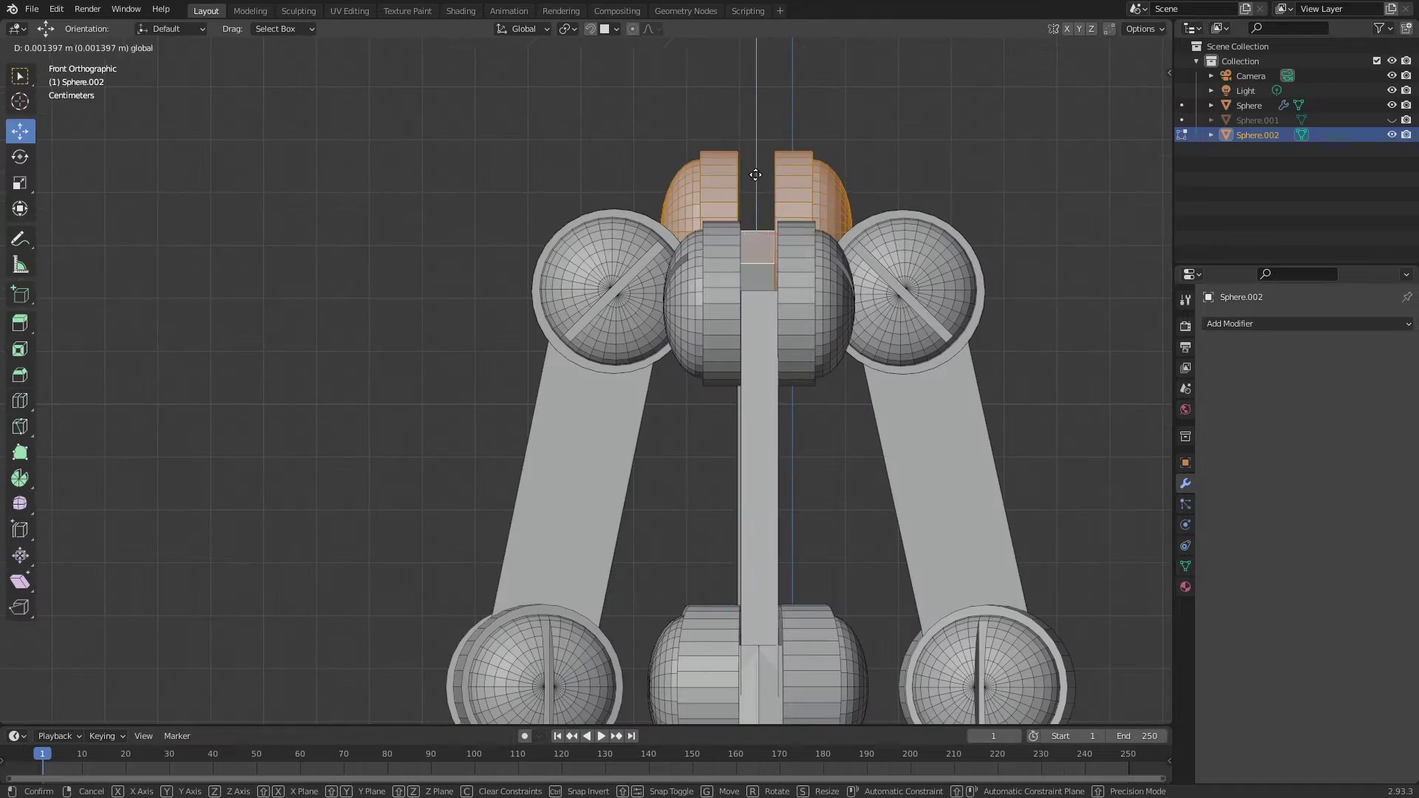
pyautogui.click(762, 243)
pyautogui.moveTo(762, 243); pyautogui.dragTo(696, 363, button='middle')
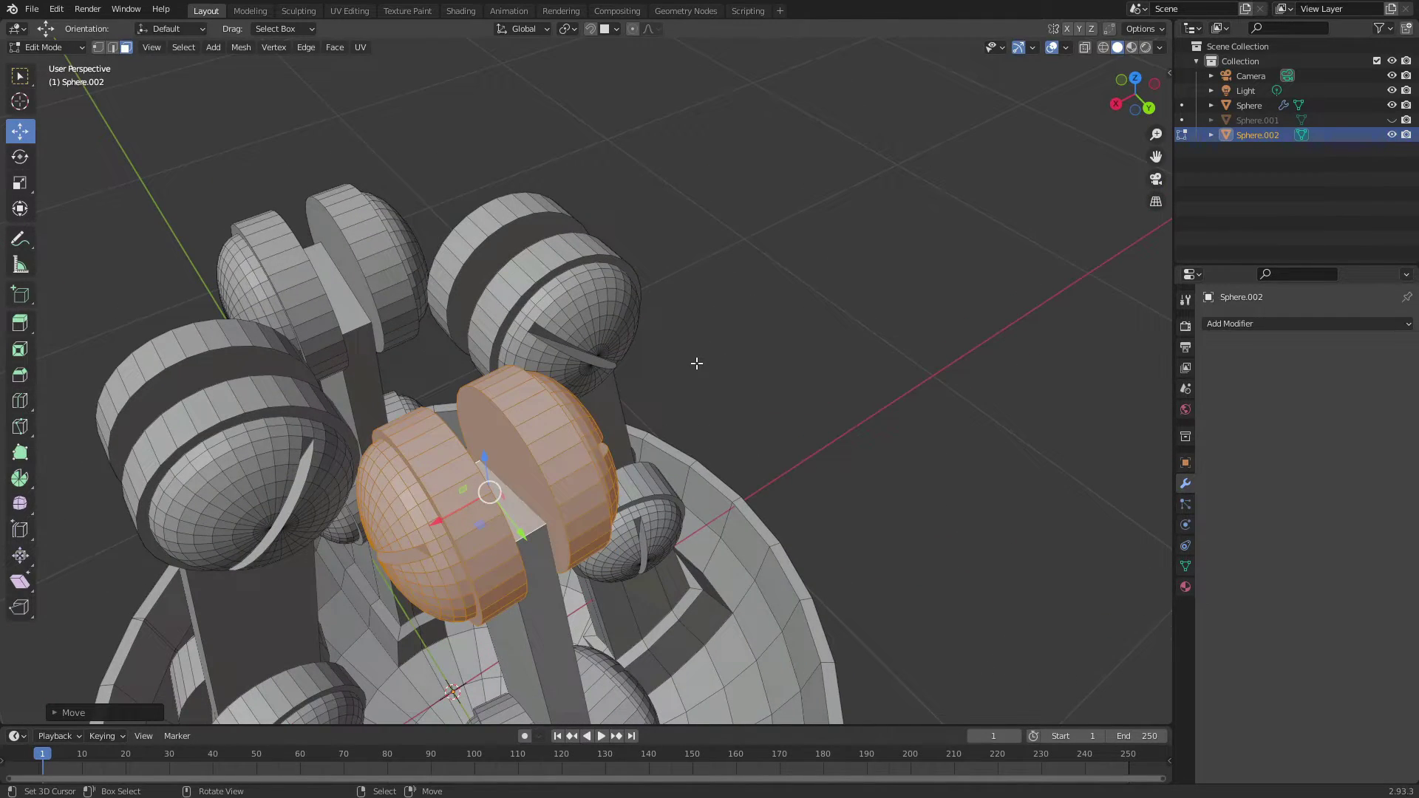
pyautogui.moveTo(647, 523); pyautogui.dragTo(643, 414, button='middle')
# - Extrude the arm tops upward into tall pillars and set their height
pyautogui.press('e')
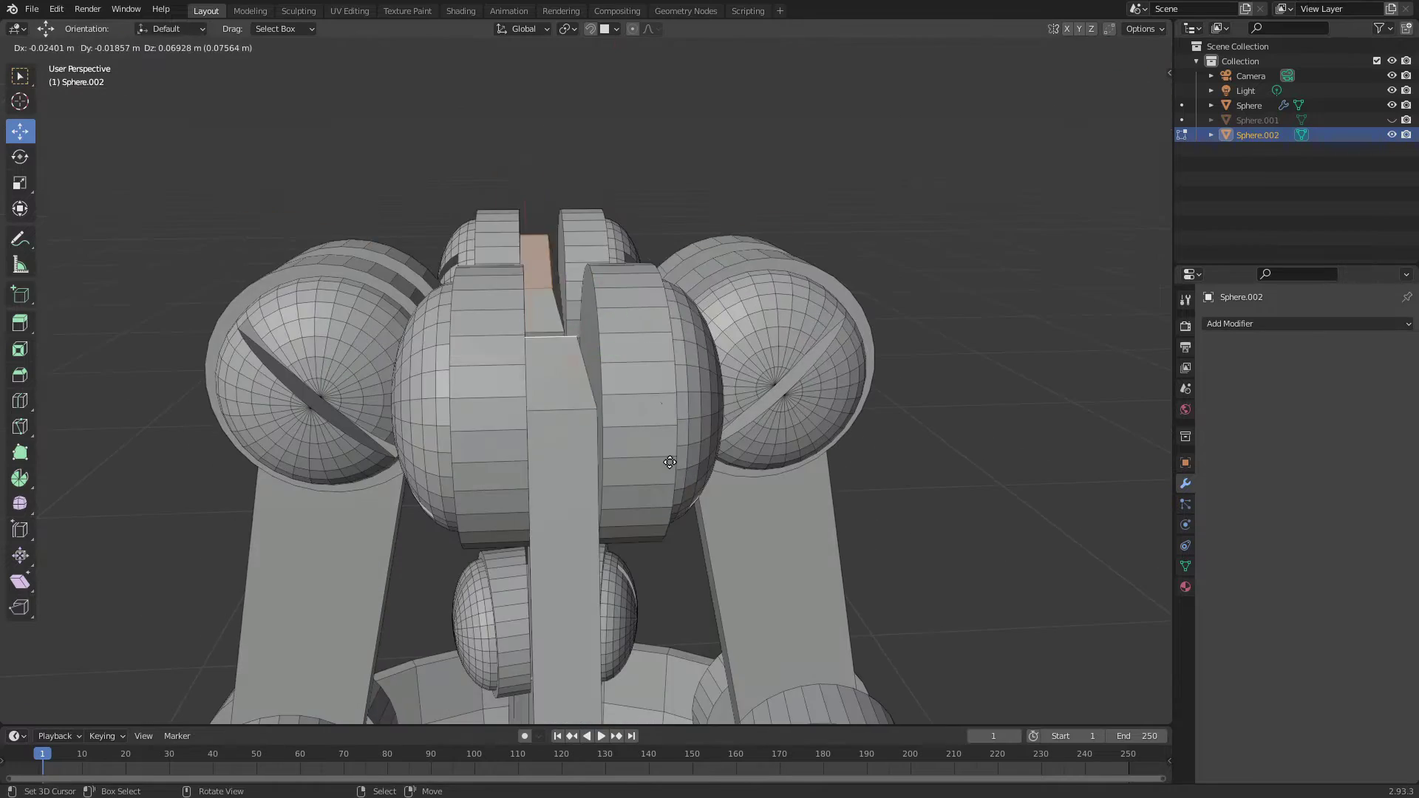
pyautogui.click(658, 318)
pyautogui.moveTo(658, 318)
pyautogui.mouseDown(button='middle')
pyautogui.moveTo(780, 219)
pyautogui.moveTo(849, 399)
pyautogui.mouseUp(button='middle')
pyautogui.press('KP_1')
pyautogui.press('g')
pyautogui.click(774, 458)
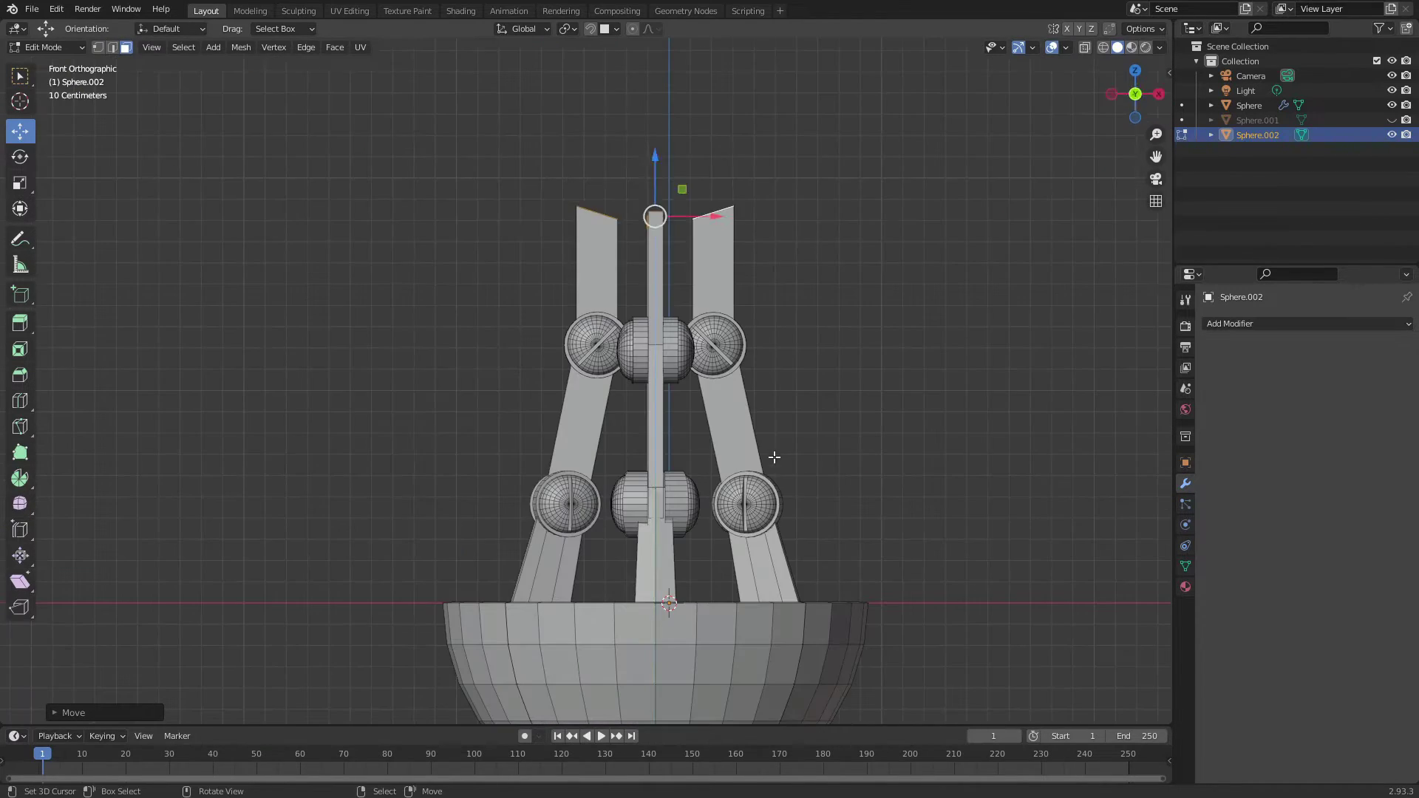
pyautogui.click(657, 128)
pyautogui.moveTo(657, 128)
pyautogui.mouseDown(button='middle')
pyautogui.moveTo(843, 462)
pyautogui.moveTo(796, 392)
pyautogui.mouseUp(button='middle')
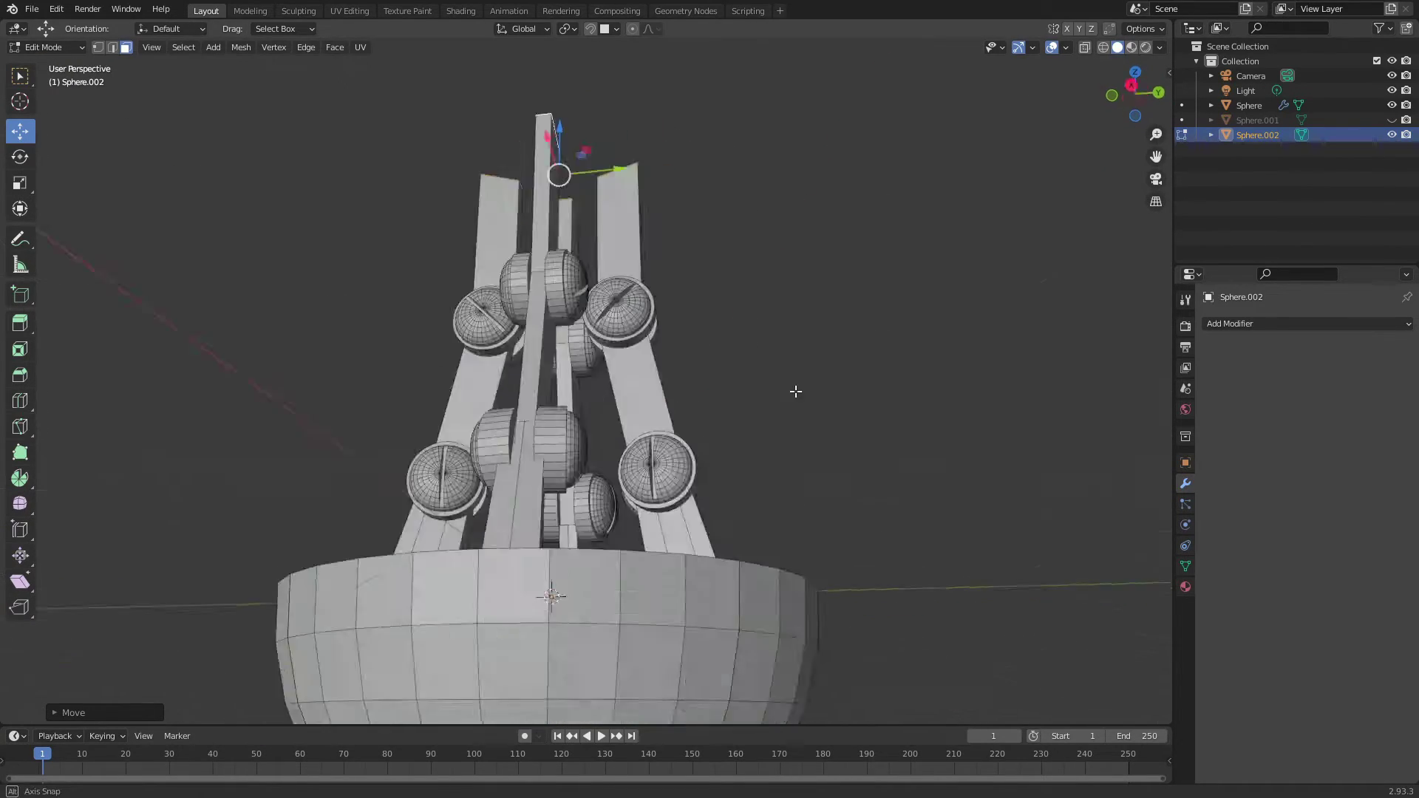
pyautogui.scroll(-3, 849, 453)
pyautogui.scroll(-1, 800, 433)
# - Unhide Sphere.001 and enter Edit Mode with its connected geometry selected
pyautogui.click(1391, 120)
pyautogui.click(630, 444)
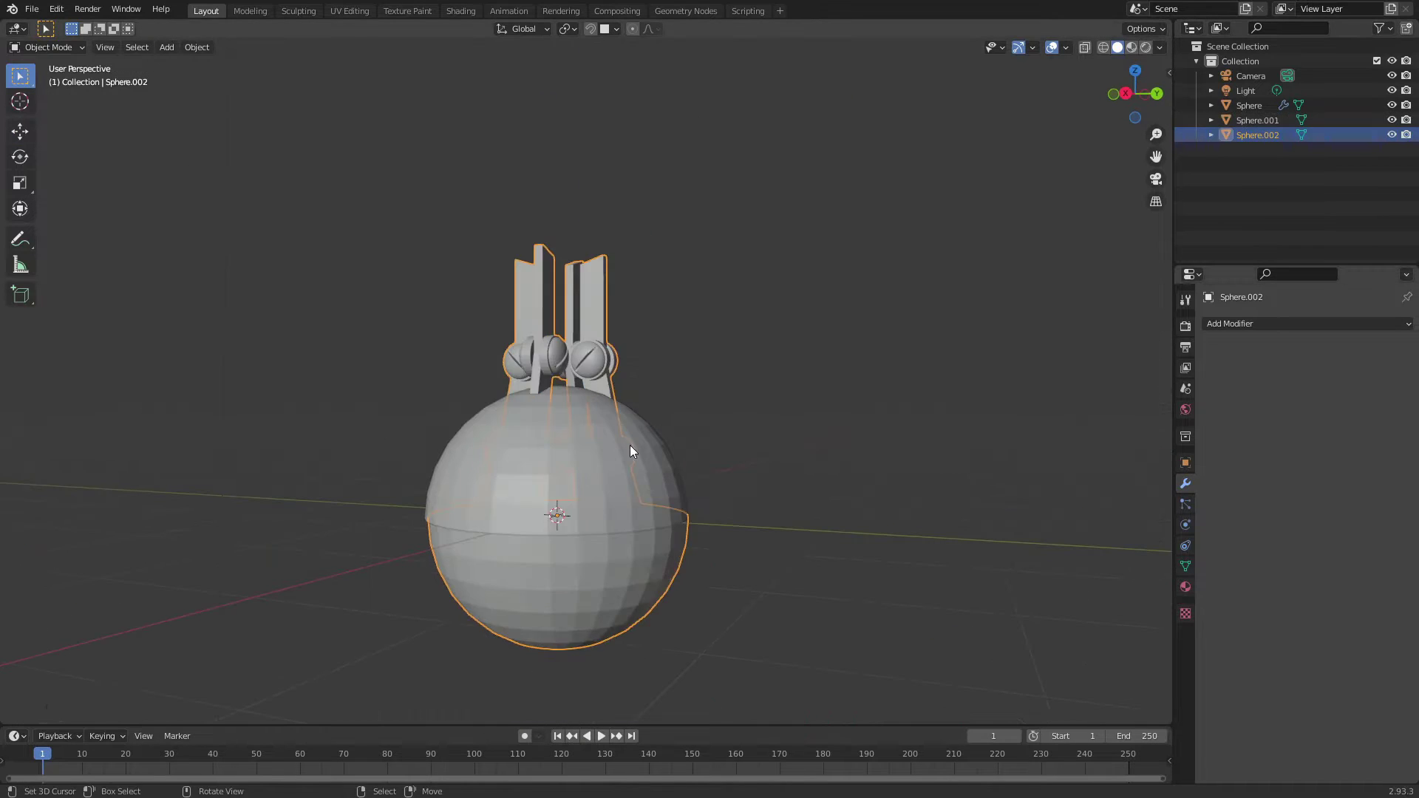
pyautogui.press('Tab')
pyautogui.press('l')
pyautogui.moveTo(630, 445); pyautogui.dragTo(626, 323, button='middle')
pyautogui.press('KP_1')
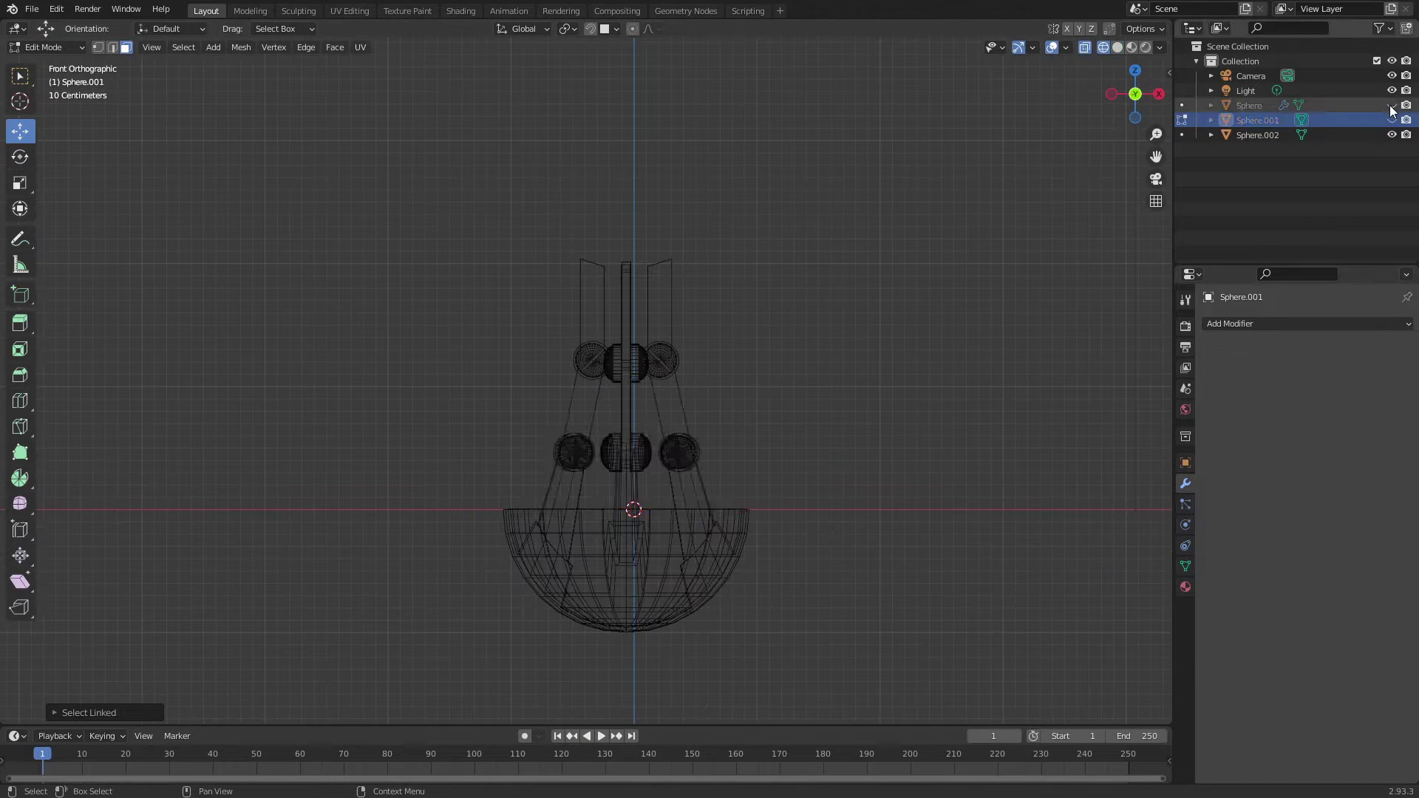
# - Select the dome in Edit Mode, enable snapping, and move it
pyautogui.click(1392, 120)
pyautogui.click(1257, 120)
pyautogui.moveTo(1073, 222); pyautogui.dragTo(1014, 254, button='middle')
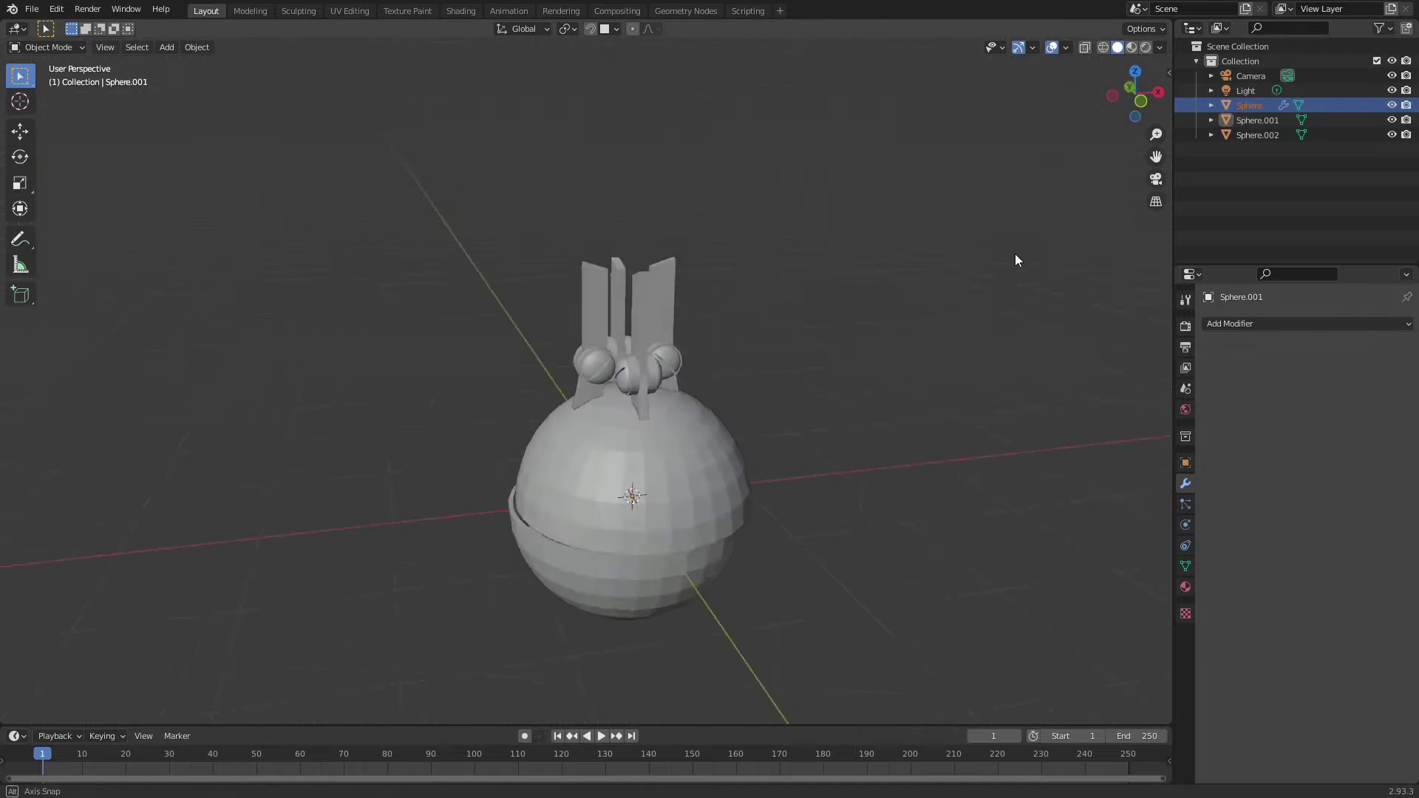
pyautogui.scroll(3, 694, 498)
pyautogui.press('Tab')
pyautogui.press('g')
pyautogui.press('Escape')
pyautogui.click(615, 28)
pyautogui.click(601, 119)
pyautogui.press('g')
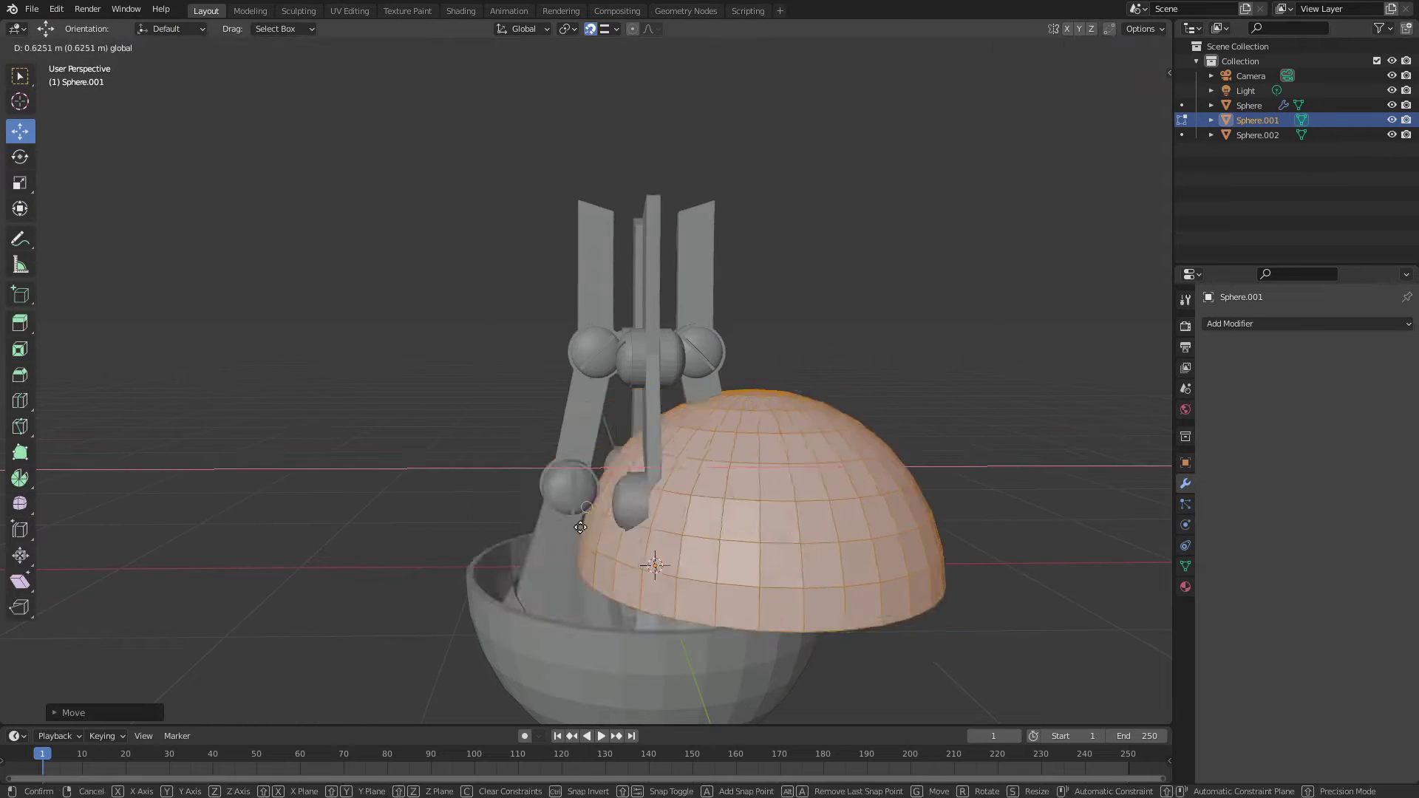
pyautogui.click(411, 577)
# - Raise the dome along Z so it sits above the arms like a lid
pyautogui.moveTo(412, 577); pyautogui.dragTo(907, 475, button='middle')
pyautogui.scroll(-3, 906, 475)
pyautogui.press('g')
pyautogui.press('z')
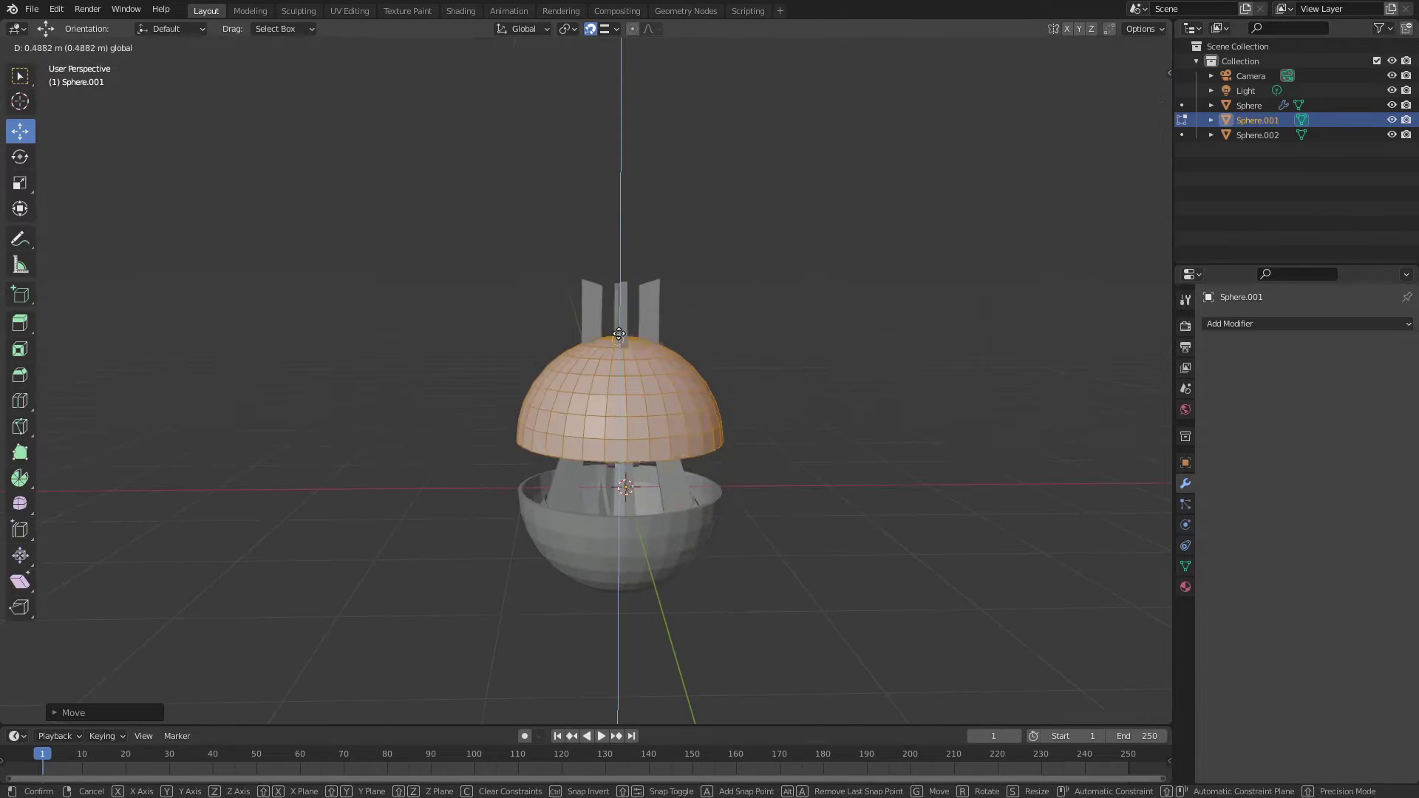
pyautogui.moveTo(901, 336)
pyautogui.mouseDown(button='middle')
pyautogui.moveTo(791, 421)
pyautogui.moveTo(303, 368)
pyautogui.mouseUp(button='middle')
pyautogui.scroll(5, 790, 421)
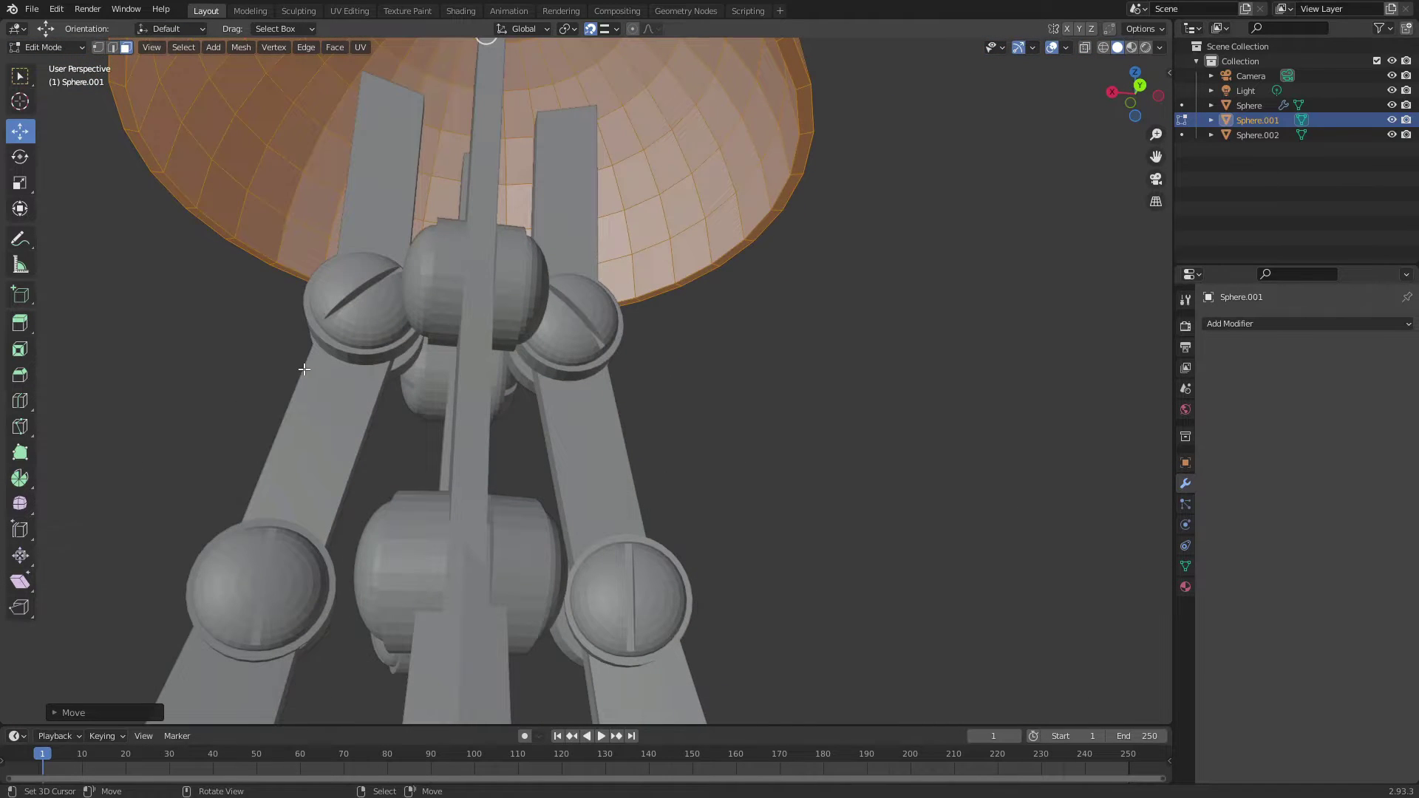
pyautogui.scroll(-5, 624, 390)
pyautogui.scroll(4, 624, 389)
# - Return to Object Mode, select everything, and open the Add Modifier list
pyautogui.press('Tab')
pyautogui.scroll(-3, 637, 377)
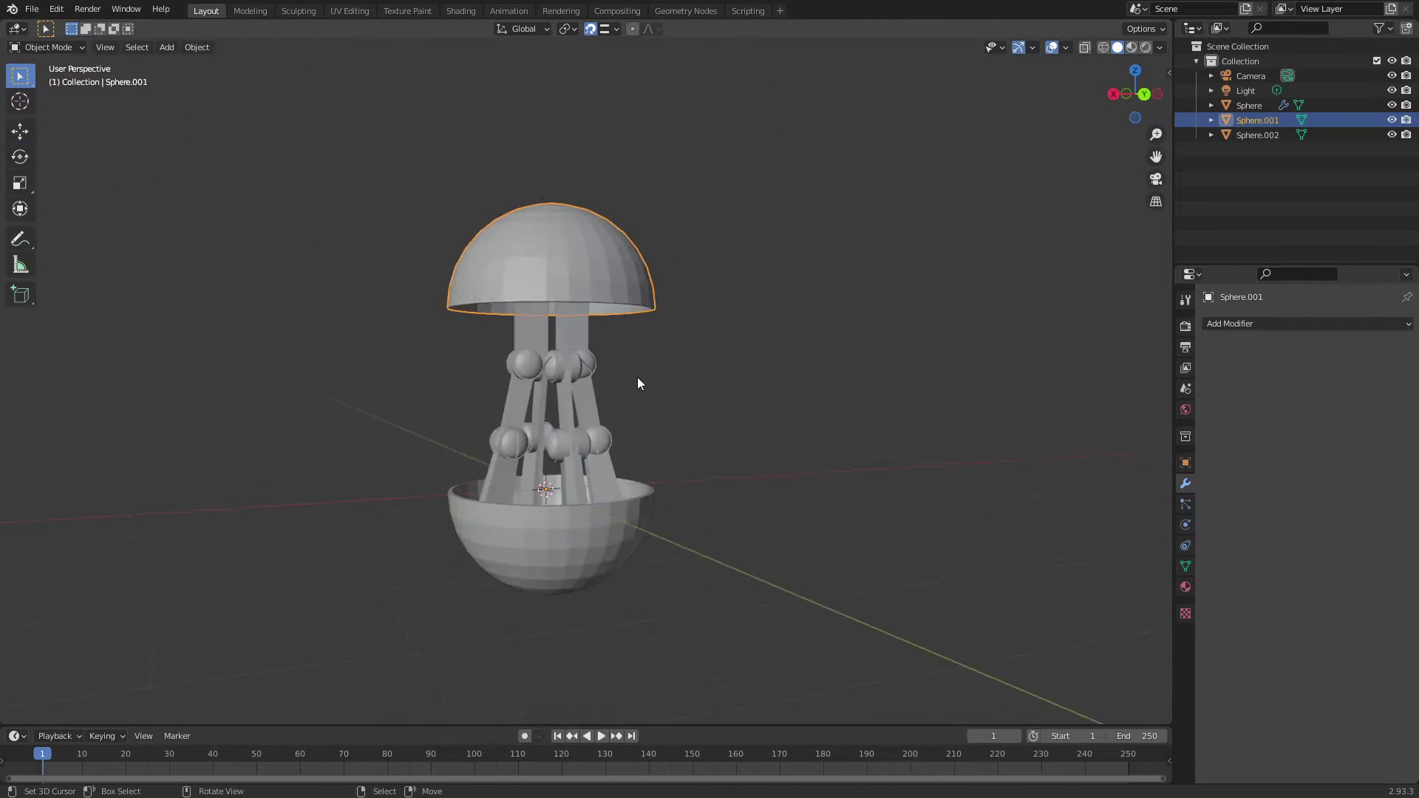
pyautogui.press('a')
pyautogui.click(1308, 323)
# - Add Subdivision modifiers to the dome and arms, then save as orb_bot.blend
pyautogui.click(1116, 584)
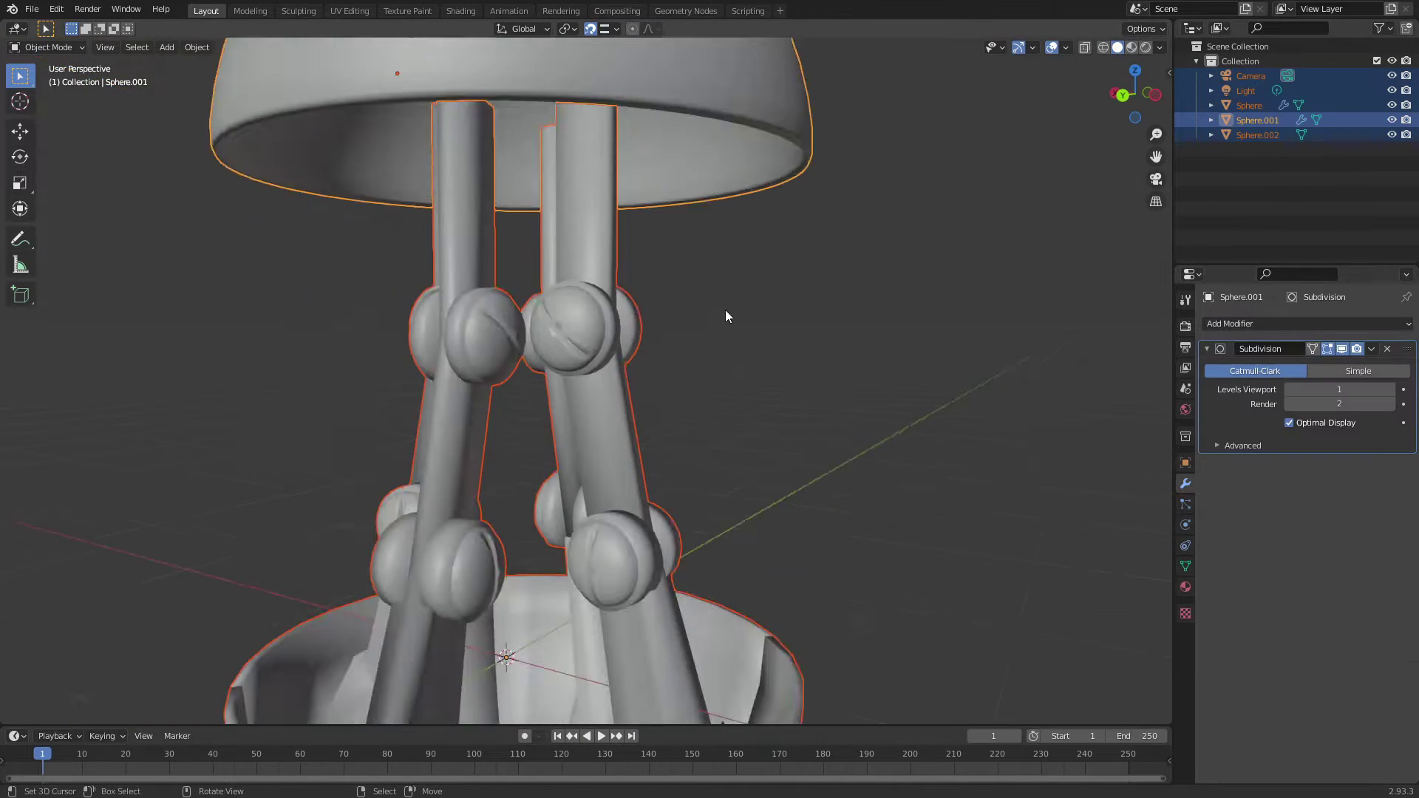
pyautogui.scroll(-5, 725, 316)
pyautogui.click(1257, 134)
pyautogui.click(1308, 323)
pyautogui.click(1065, 589)
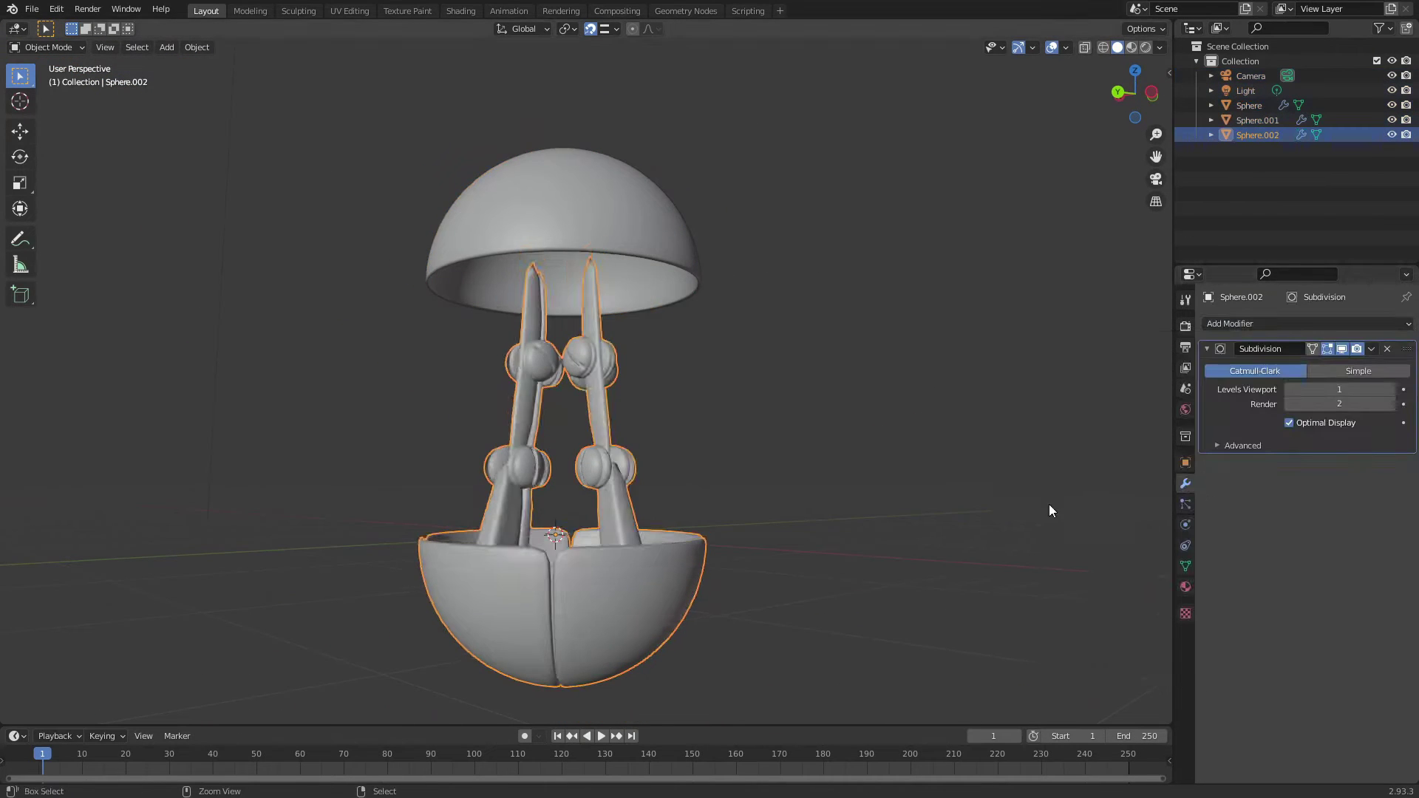
pyautogui.hotkey('ctrl', 's')
pyautogui.write('orb_bot.blend')
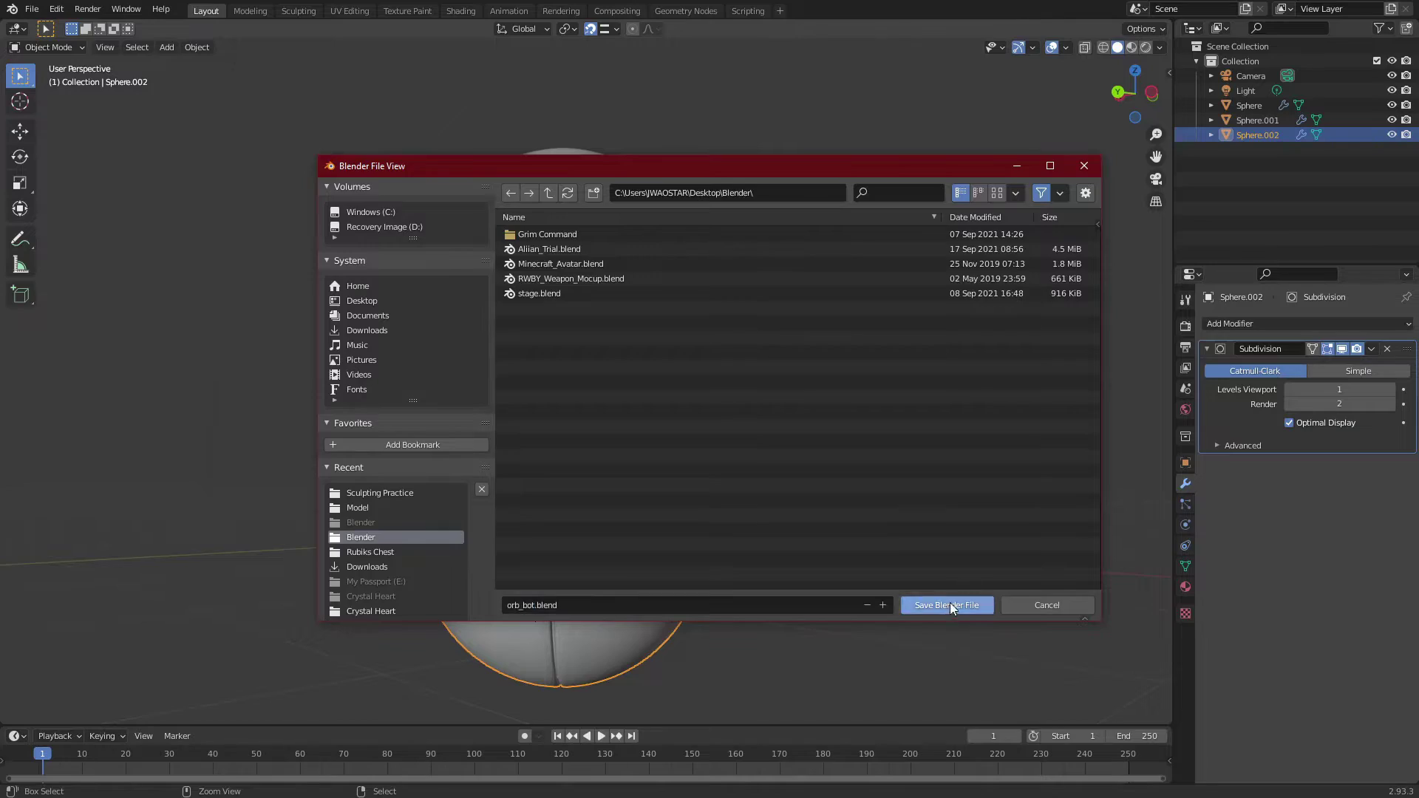
pyautogui.click(950, 604)
# - Undo a trial loop cut and add a Subdivision Surface modifier to the joints
pyautogui.moveTo(551, 264)
pyautogui.mouseDown(button='middle')
pyautogui.moveTo(548, 392)
pyautogui.moveTo(575, 343)
pyautogui.moveTo(631, 350)
pyautogui.mouseUp(button='middle')
pyautogui.scroll(3, 603, 377)
pyautogui.press('Tab')
pyautogui.click(612, 315)
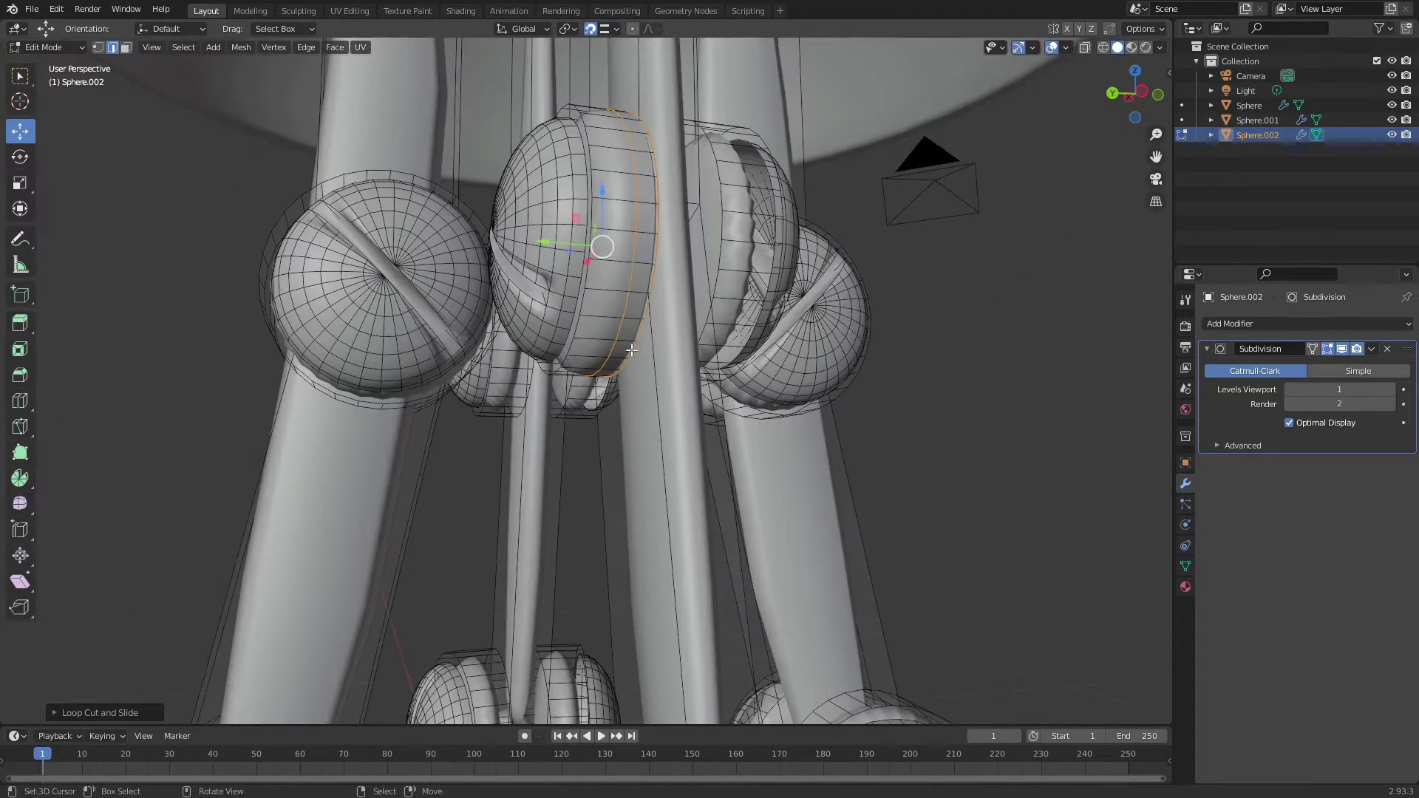
pyautogui.hotkey('ctrl', 'z')
pyautogui.scroll(-5, 999, 322)
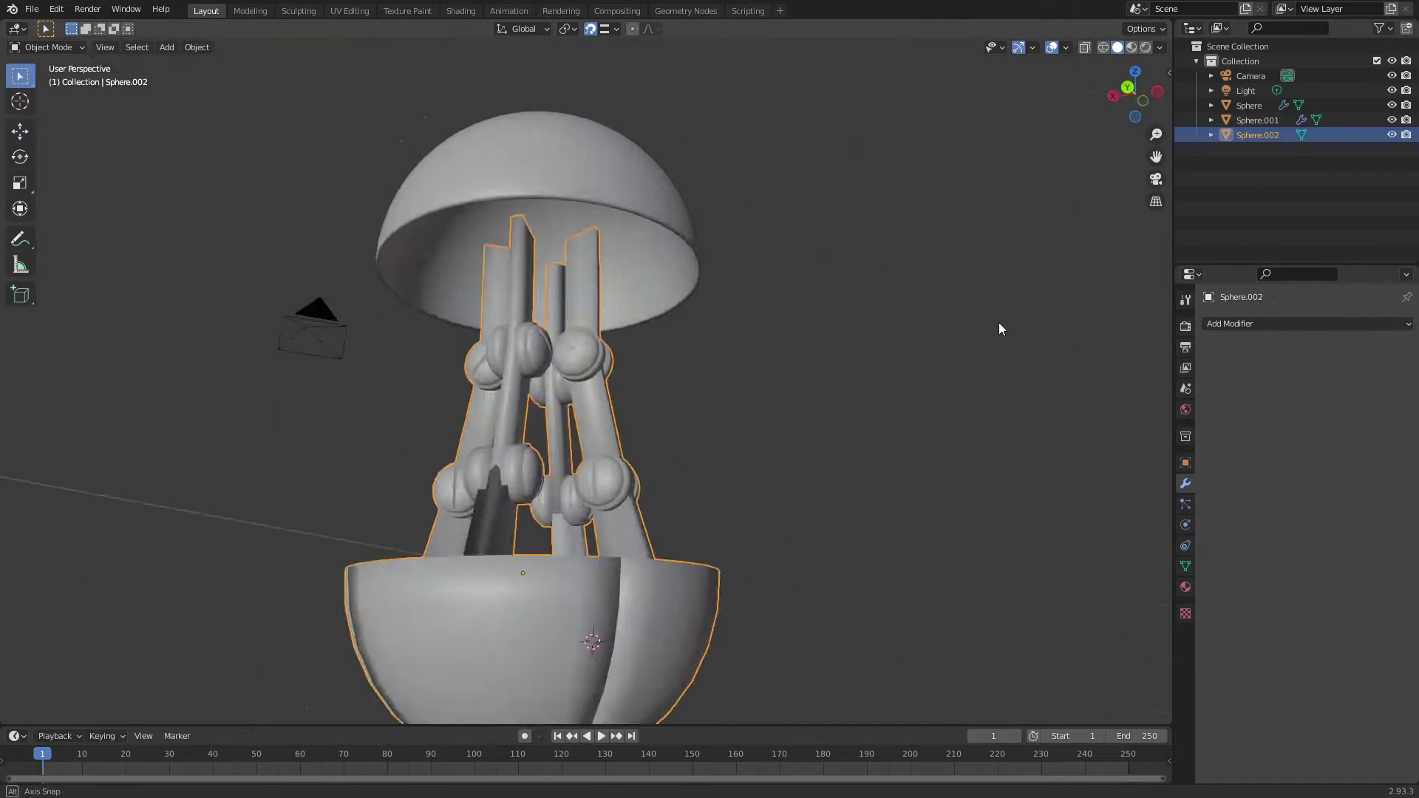
pyautogui.moveTo(999, 322)
pyautogui.mouseDown(button='middle')
pyautogui.moveTo(826, 294)
pyautogui.moveTo(525, 383)
pyautogui.mouseUp(button='middle')
pyautogui.click(1307, 323)
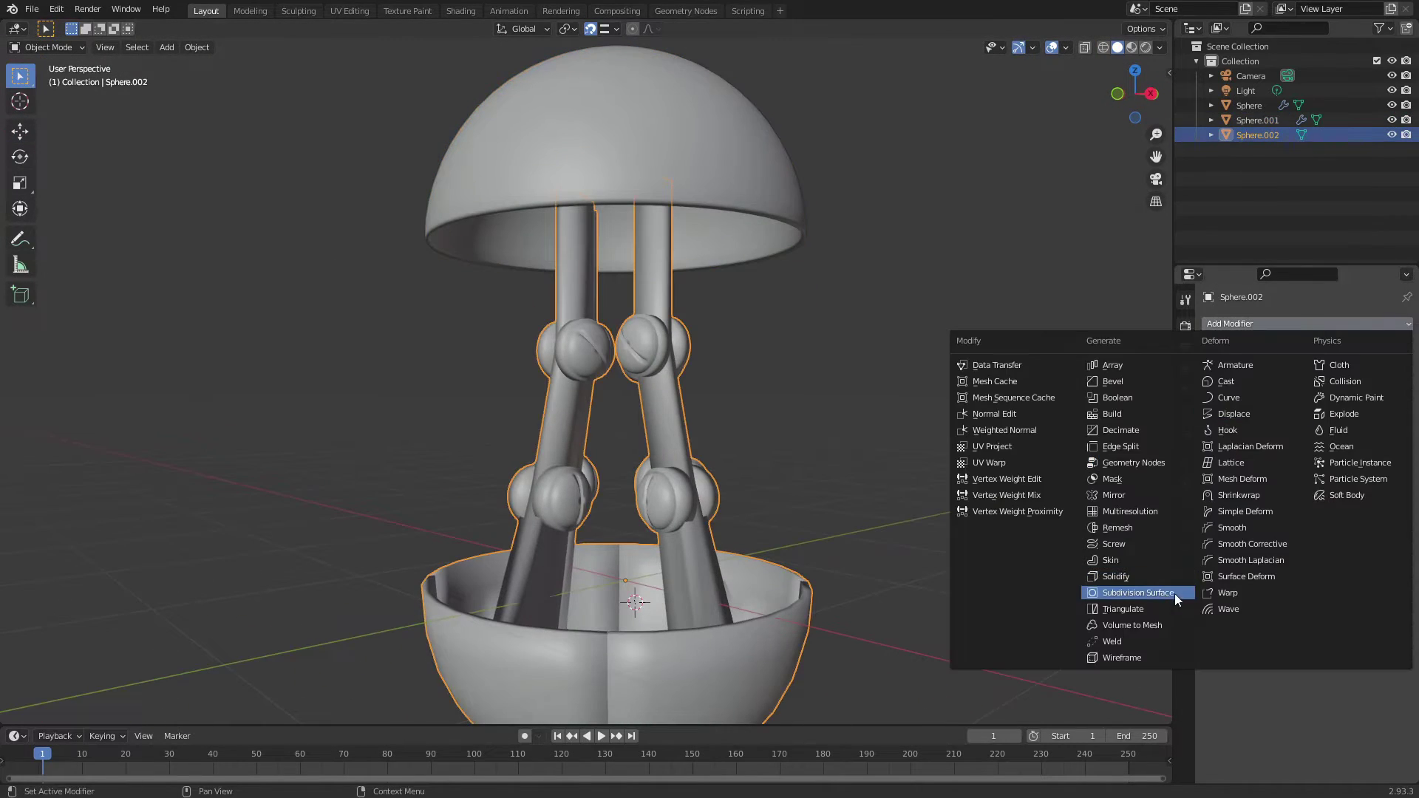
pyautogui.click(1138, 592)
pyautogui.scroll(5, 835, 305)
# - Cut an edge loop around the hinge ball and widen it along X
pyautogui.press('Tab')
pyautogui.hotkey('ctrl', 'r')
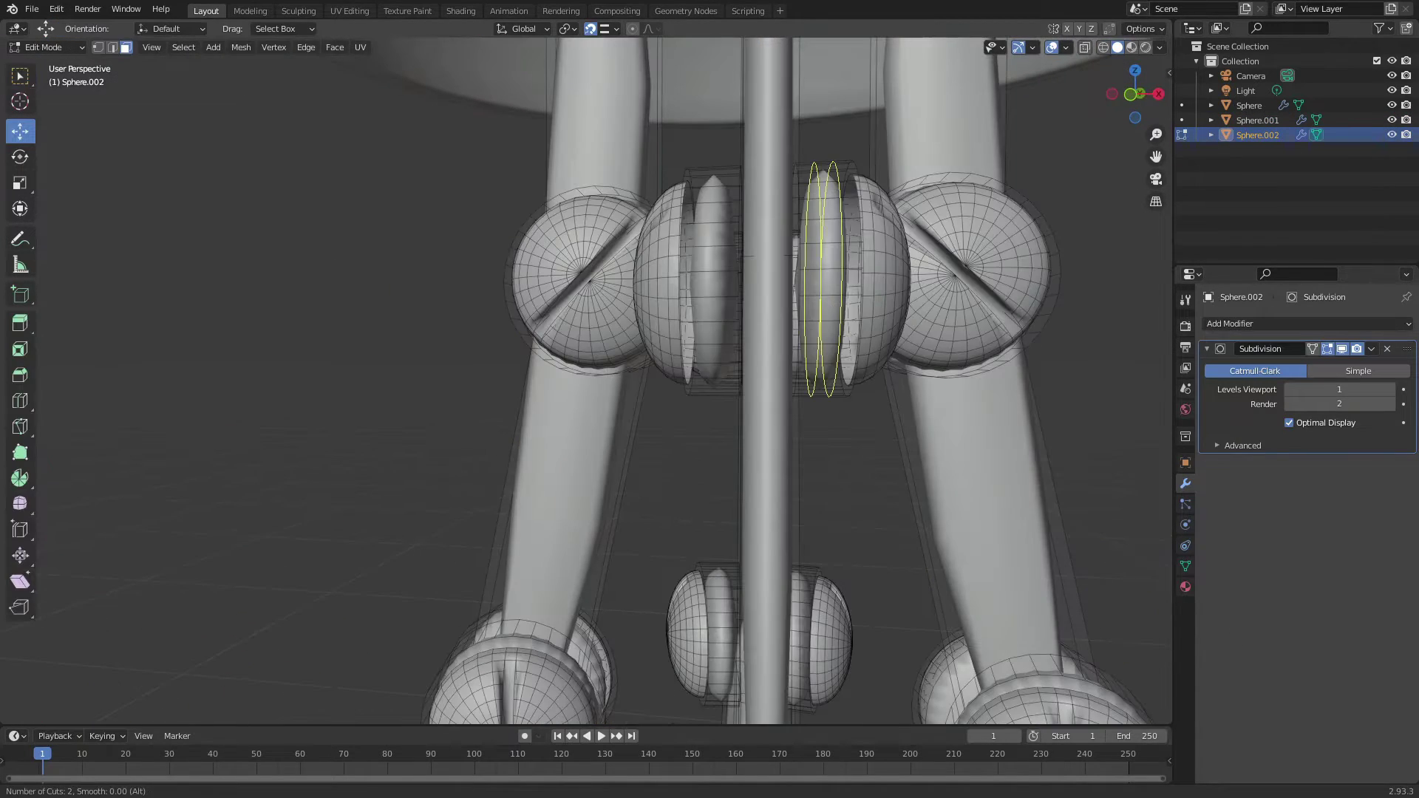
pyautogui.click(823, 281)
pyautogui.moveTo(822, 281); pyautogui.dragTo(998, 424, button='middle')
pyautogui.press('s')
pyautogui.press('x')
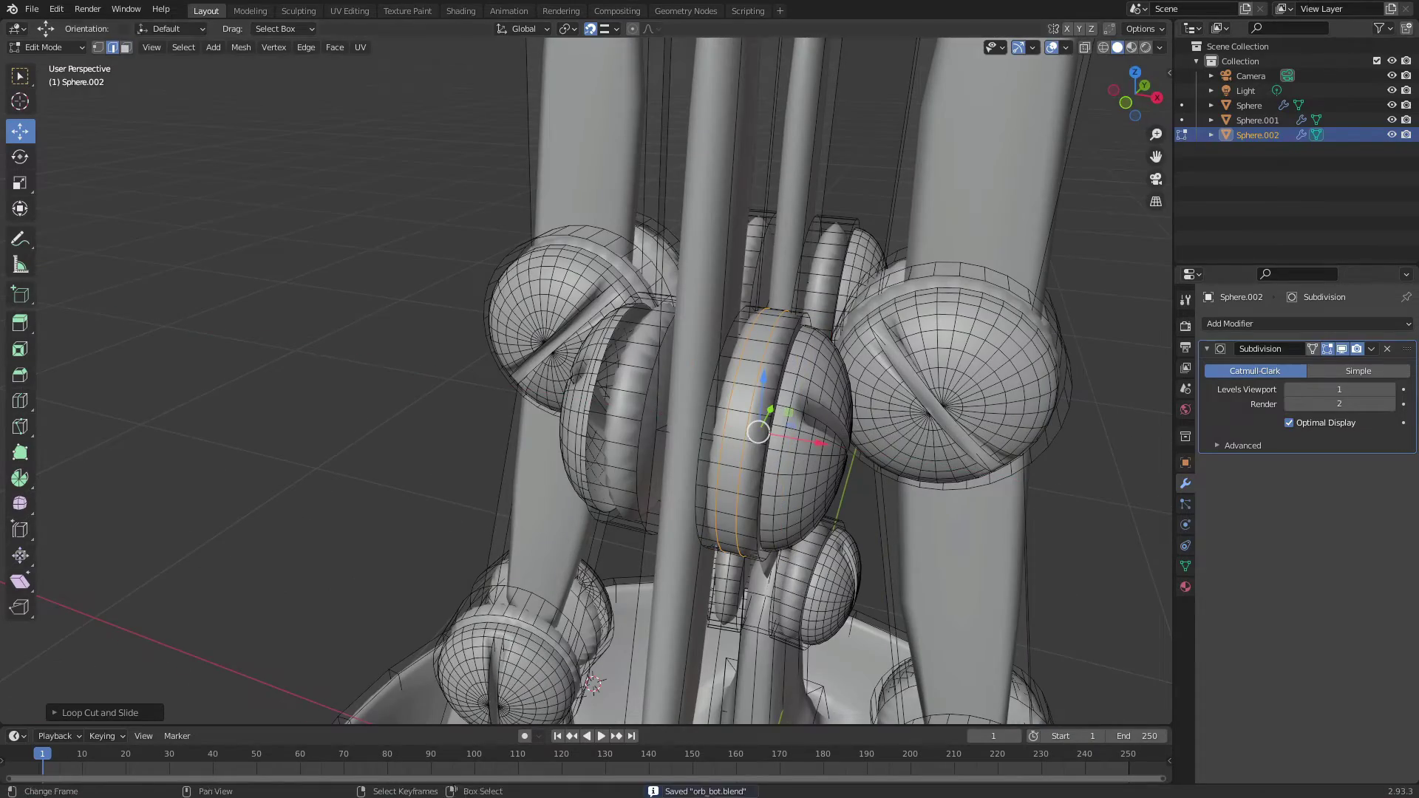
pyautogui.scroll(3, 813, 399)
pyautogui.scroll(3, 812, 399)
pyautogui.press('s')
pyautogui.press('x')
pyautogui.click(974, 383)
# - Add two more loop cuts on the hinge ball and scale them along X
pyautogui.scroll(-3, 974, 383)
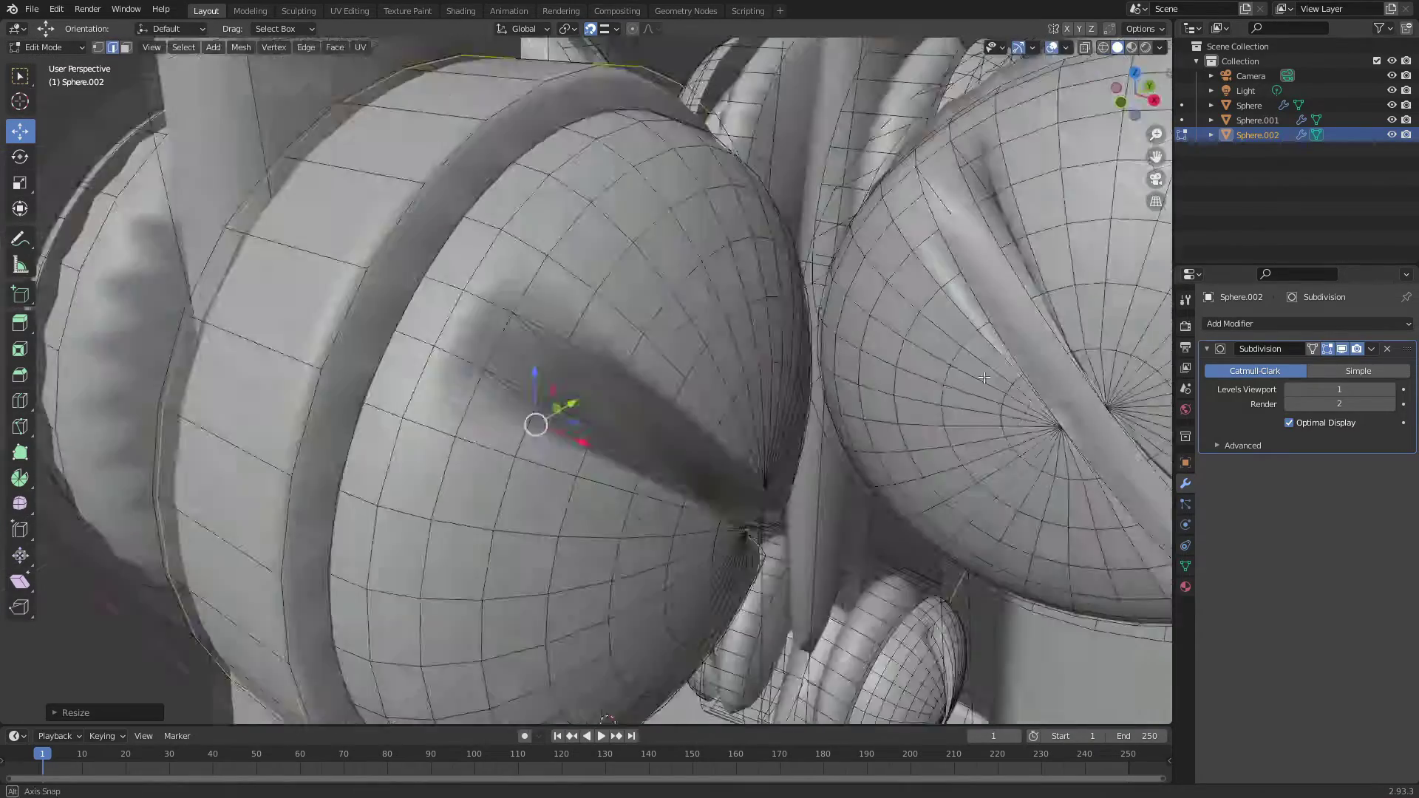
pyautogui.moveTo(535, 422); pyautogui.dragTo(522, 377, button='middle')
pyautogui.click(525, 383)
pyautogui.rightClick(524, 382)
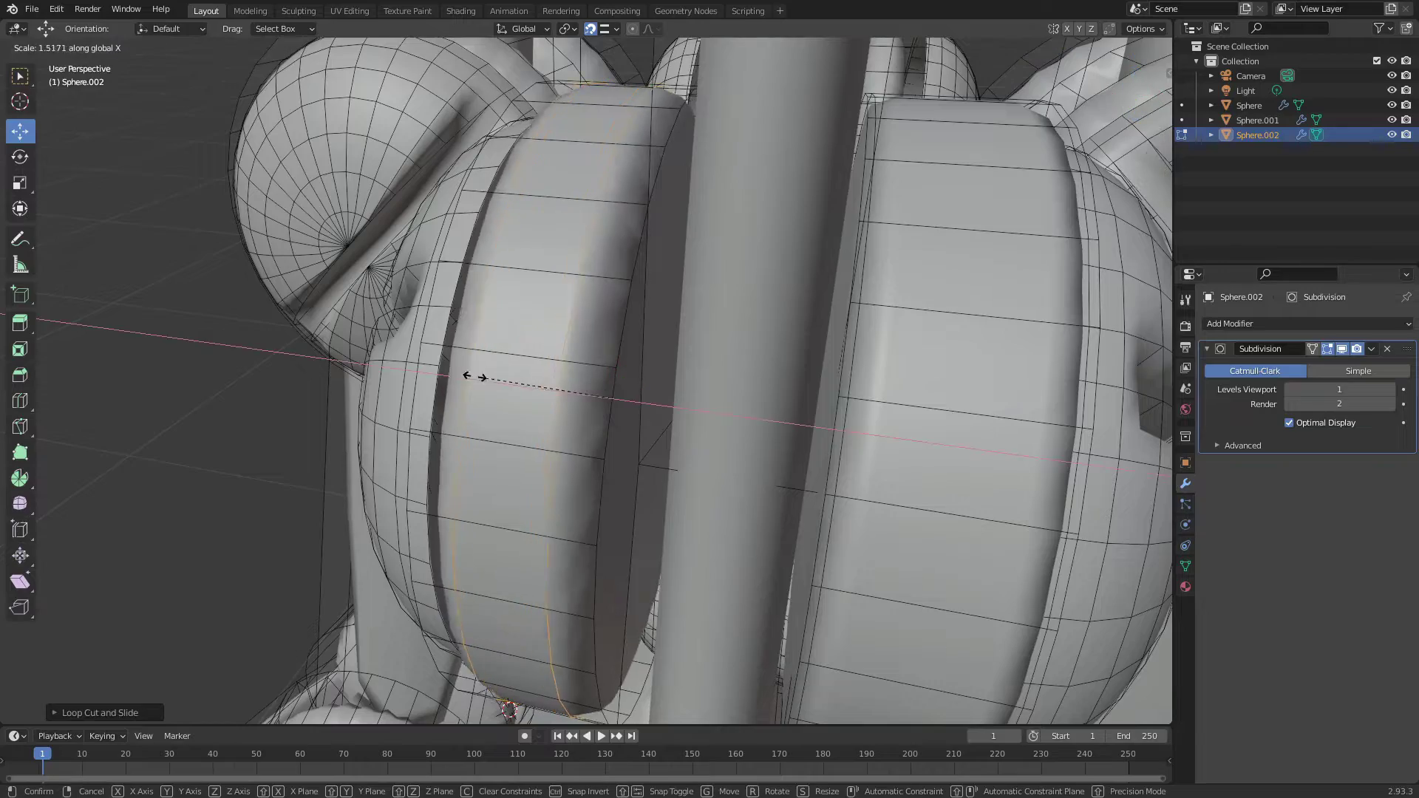
pyautogui.click(373, 397)
pyautogui.scroll(-3, 553, 400)
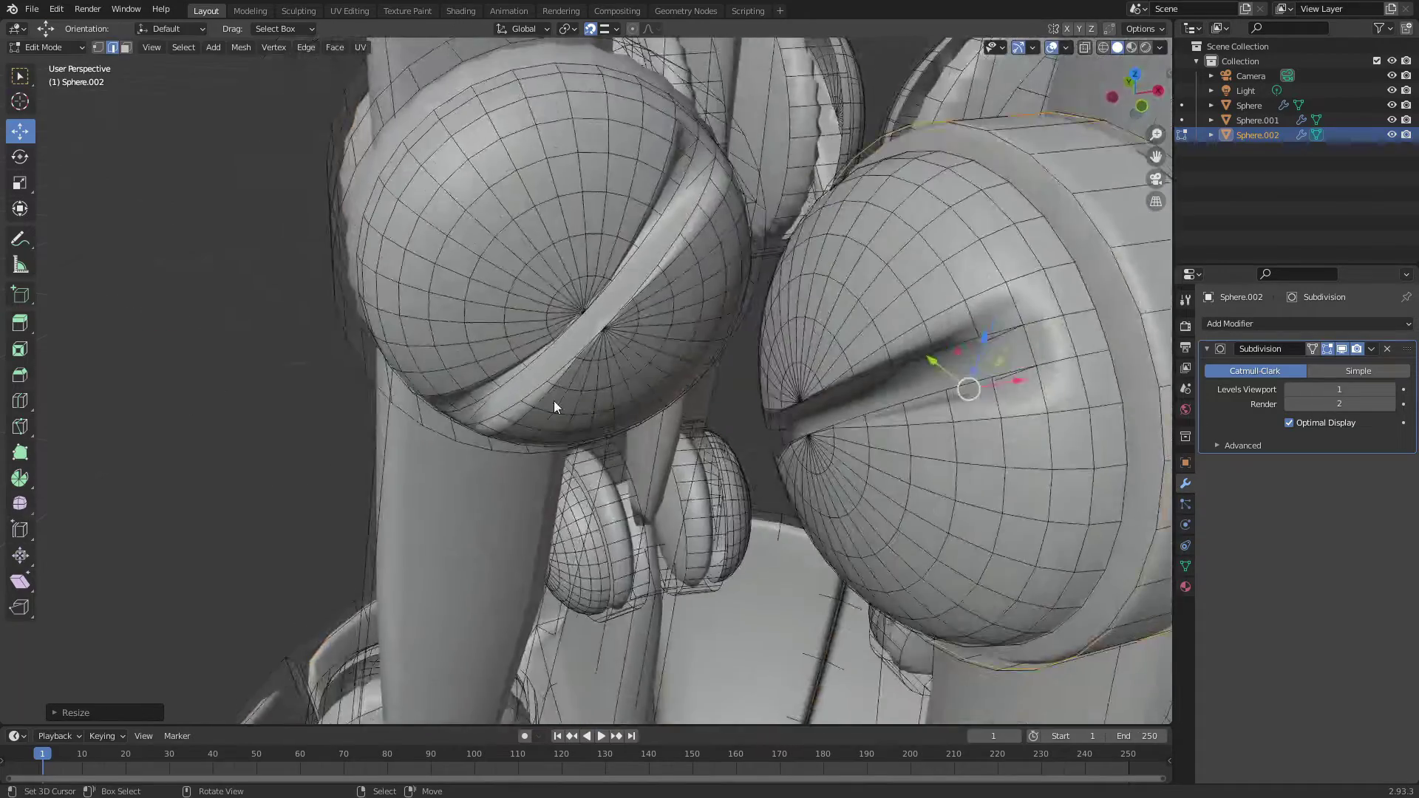
pyautogui.moveTo(553, 401)
pyautogui.mouseDown(button='middle')
pyautogui.moveTo(596, 389)
pyautogui.moveTo(433, 359)
pyautogui.mouseUp(button='middle')
pyautogui.scroll(-2, 697, 343)
pyautogui.moveTo(697, 343)
pyautogui.mouseDown(button='middle')
pyautogui.moveTo(746, 384)
pyautogui.moveTo(847, 374)
pyautogui.mouseUp(button='middle')
pyautogui.scroll(3, 639, 483)
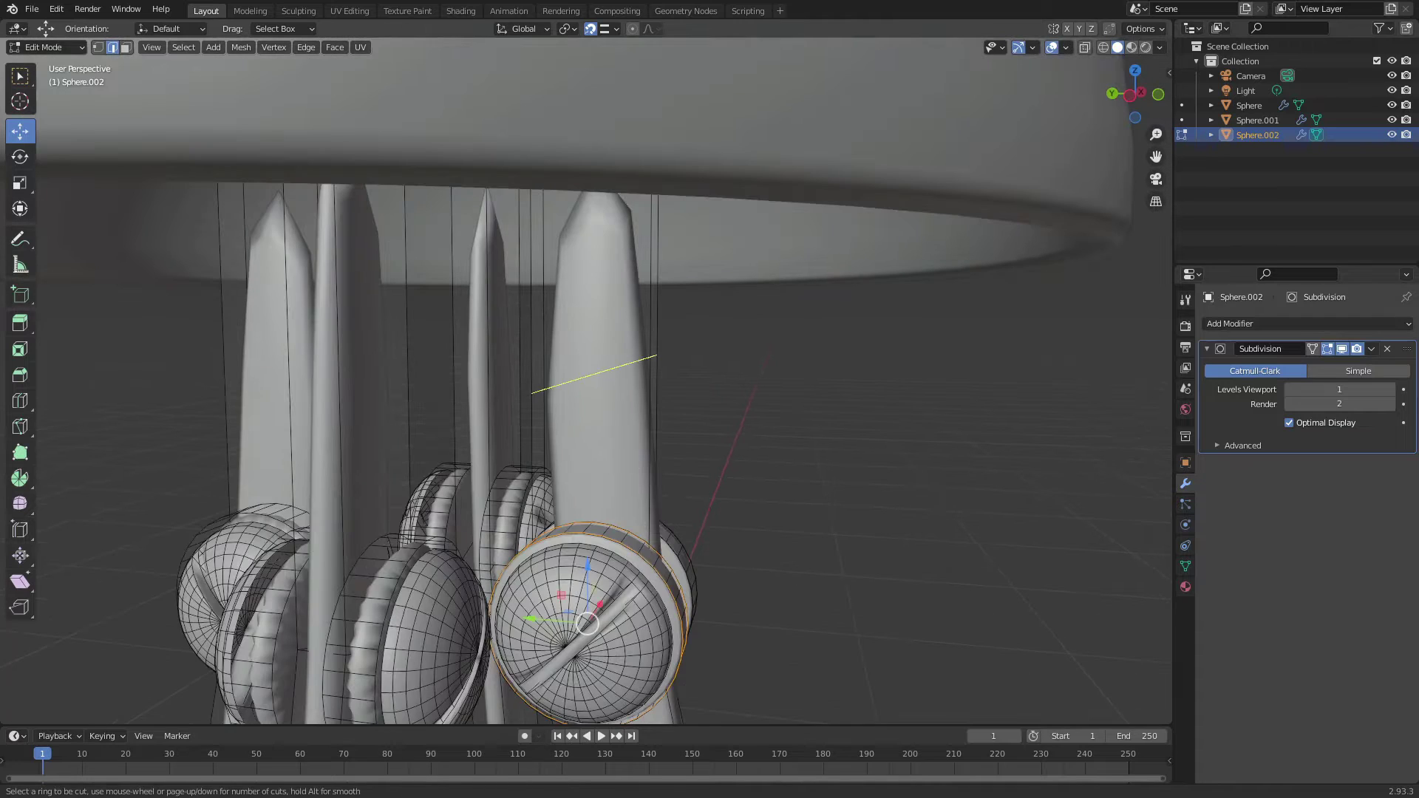
# - Move the loops up along Z and add another loop cut scaled along X
pyautogui.press('g')
pyautogui.press('z')
pyautogui.click(588, 104)
pyautogui.moveTo(588, 105); pyautogui.dragTo(633, 370, button='middle')
pyautogui.hotkey('ctrl', 'r')
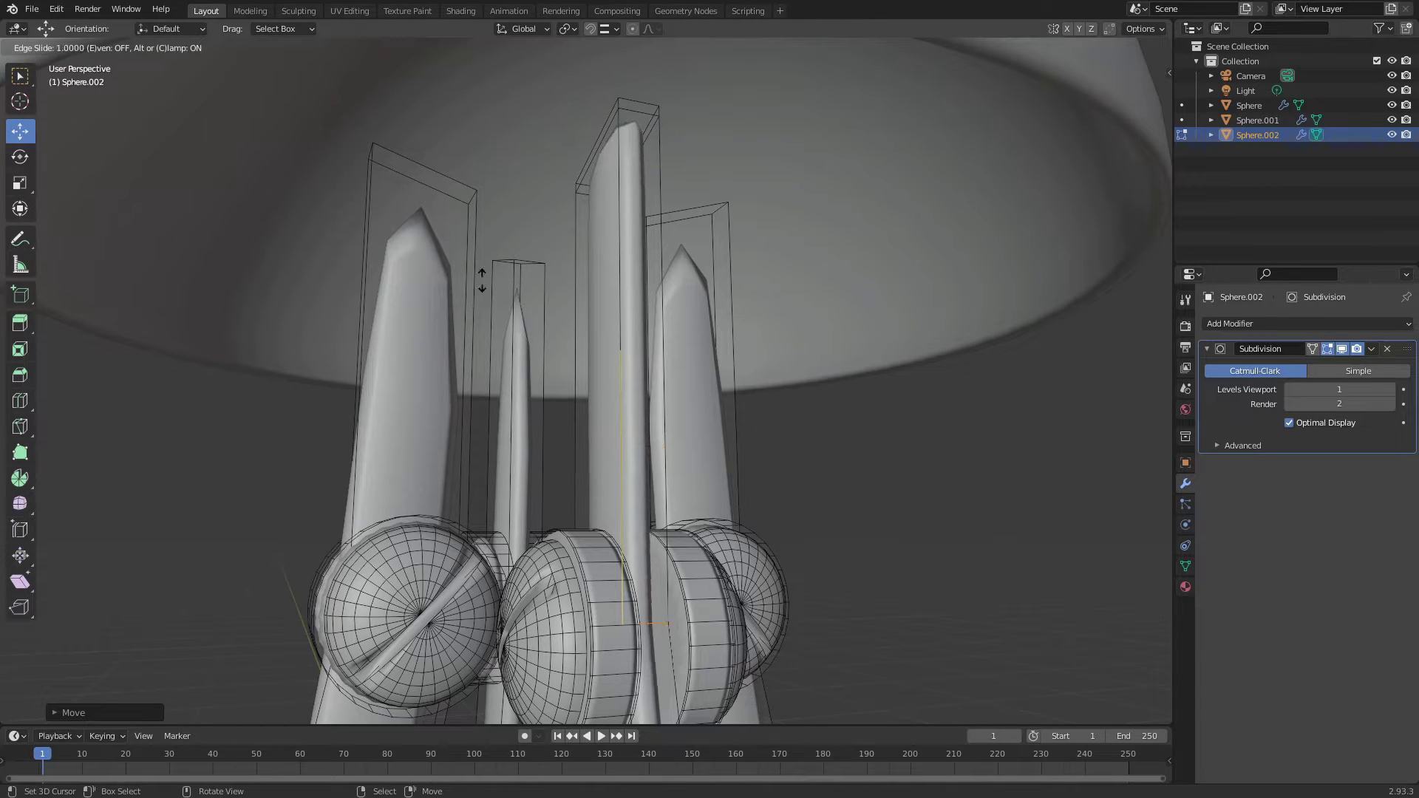
pyautogui.click(654, 582)
pyautogui.moveTo(653, 583)
pyautogui.mouseDown(button='middle')
pyautogui.moveTo(1027, 491)
pyautogui.moveTo(823, 447)
pyautogui.mouseUp(button='middle')
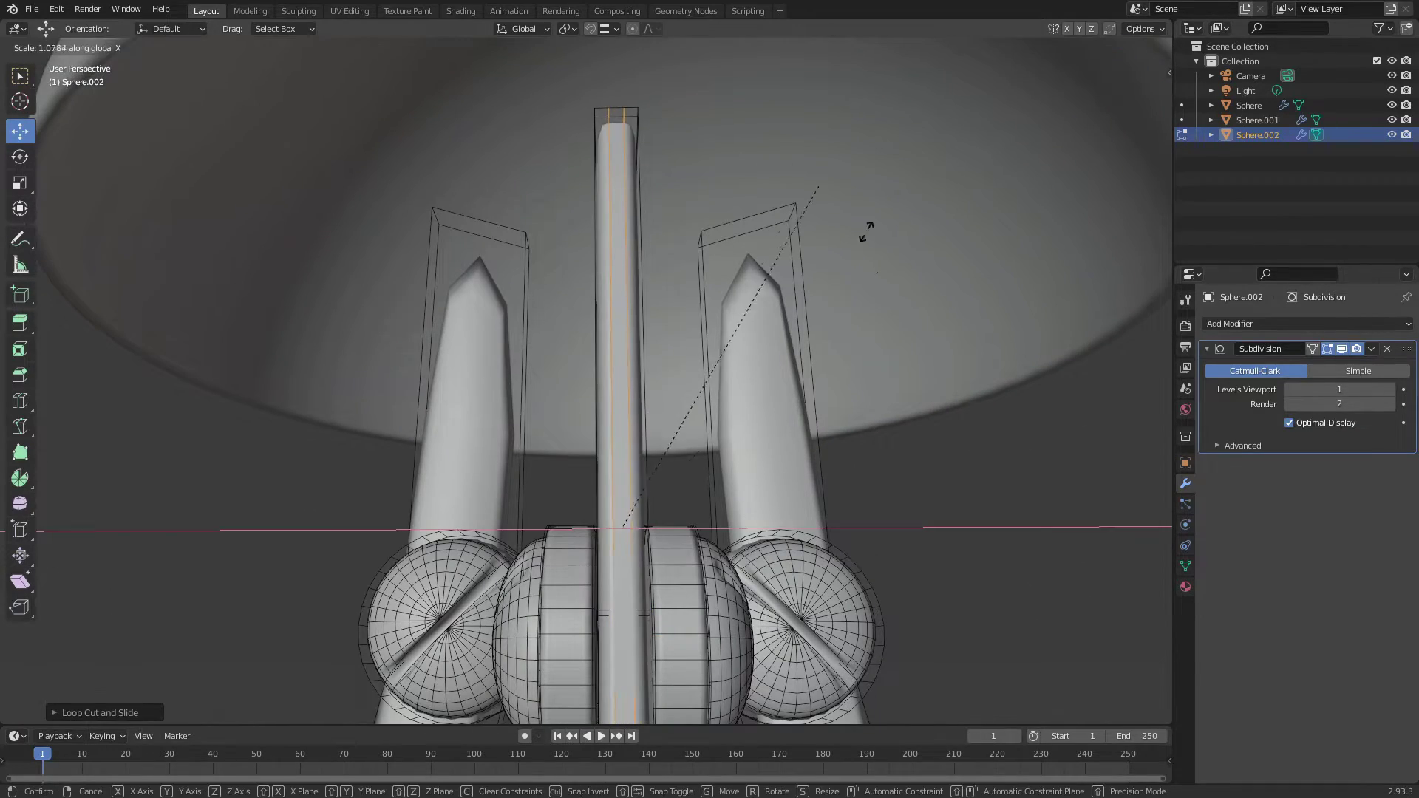
pyautogui.click(188, 436)
pyautogui.moveTo(189, 436)
pyautogui.mouseDown(button='middle')
pyautogui.moveTo(516, 358)
pyautogui.moveTo(468, 279)
pyautogui.moveTo(518, 296)
pyautogui.moveTo(543, 251)
pyautogui.moveTo(443, 425)
pyautogui.mouseUp(button='middle')
# - Cut one more edge loop on the joint and review it from the front
pyautogui.hotkey('ctrl', 'r')
pyautogui.click(466, 515)
pyautogui.scroll(-3, 465, 515)
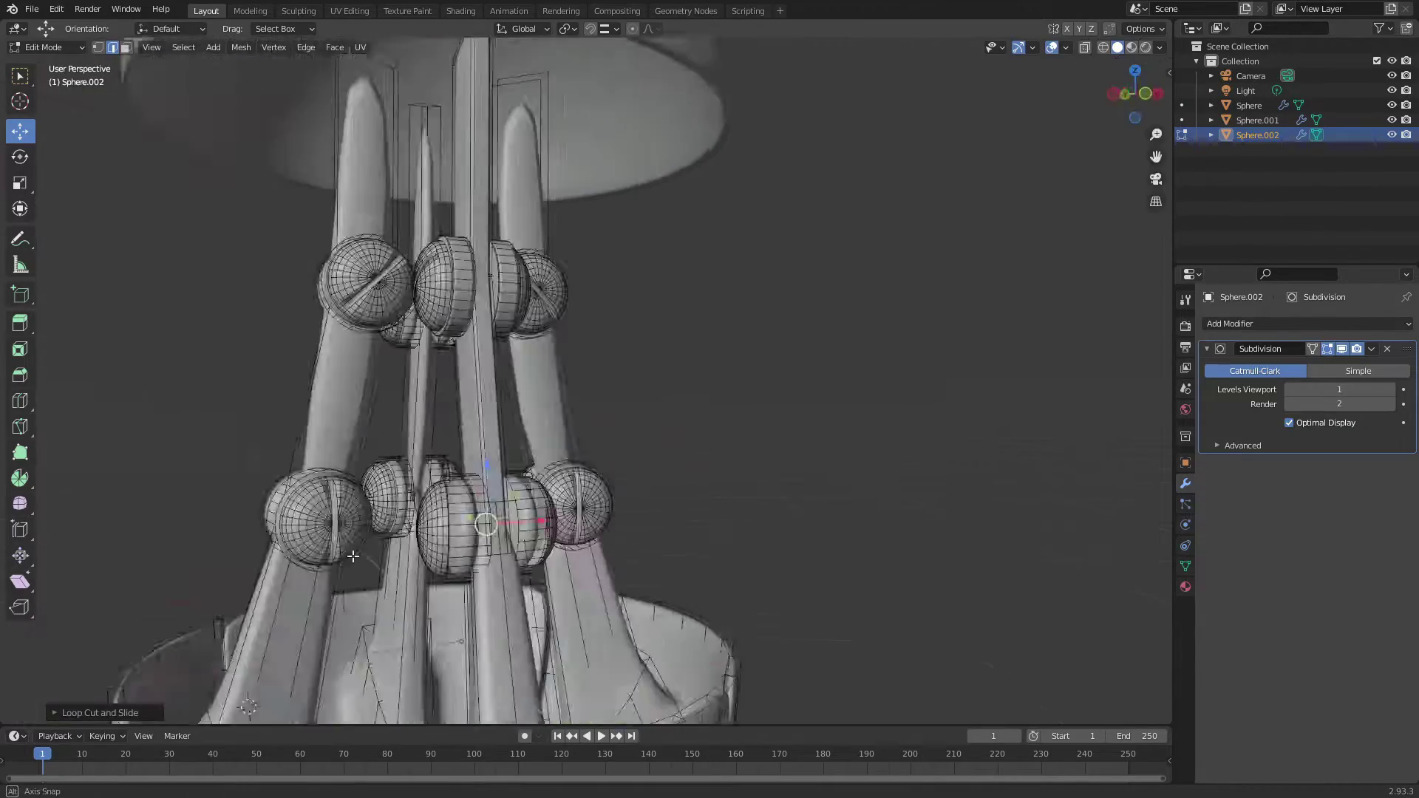
pyautogui.moveTo(465, 515); pyautogui.dragTo(864, 158, button='middle')
pyautogui.scroll(-2, 865, 159)
pyautogui.scroll(4, 460, 546)
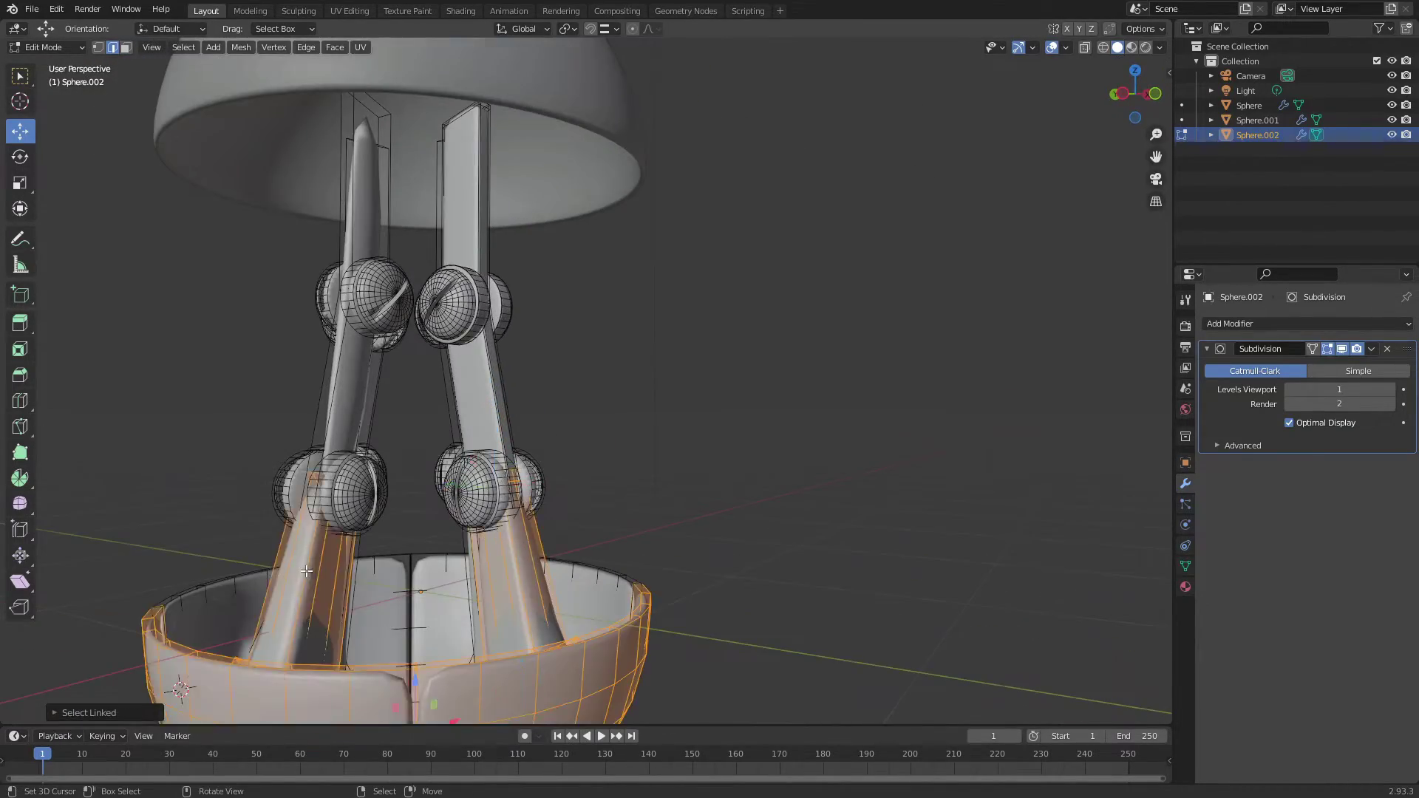
# - Select all connected joint and leg pieces and shade them smooth
pyautogui.moveTo(306, 570)
pyautogui.mouseDown(button='middle')
pyautogui.moveTo(665, 443)
pyautogui.moveTo(675, 453)
pyautogui.mouseUp(button='middle')
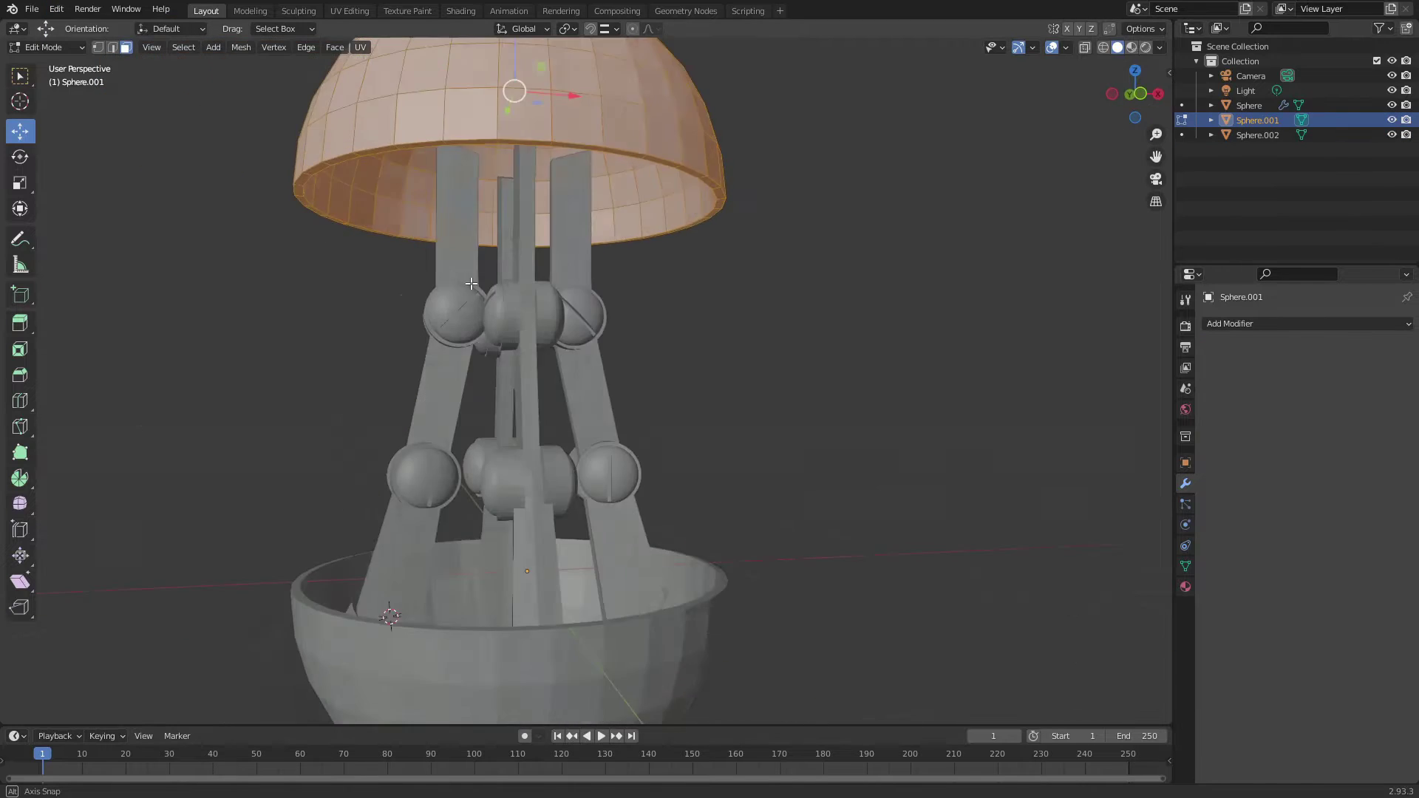
pyautogui.hotkey('alt', 'q')
pyautogui.moveTo(470, 283)
pyautogui.mouseDown(button='middle')
pyautogui.moveTo(450, 274)
pyautogui.moveTo(471, 167)
pyautogui.mouseUp(button='middle')
pyautogui.scroll(5, 354, 235)
pyautogui.scroll(-5, 407, 237)
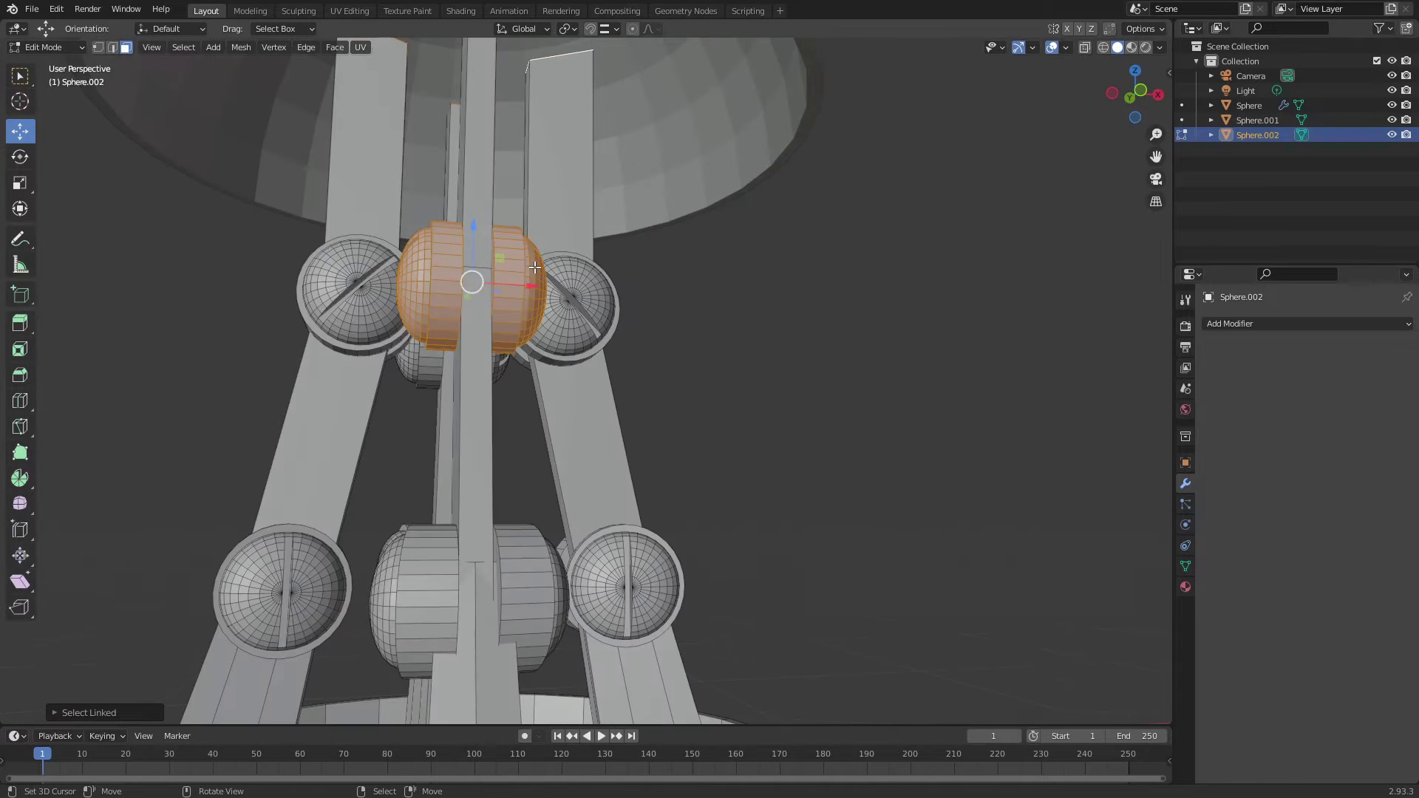
pyautogui.hotkey('ctrl', 'l')
pyautogui.scroll(-5, 498, 547)
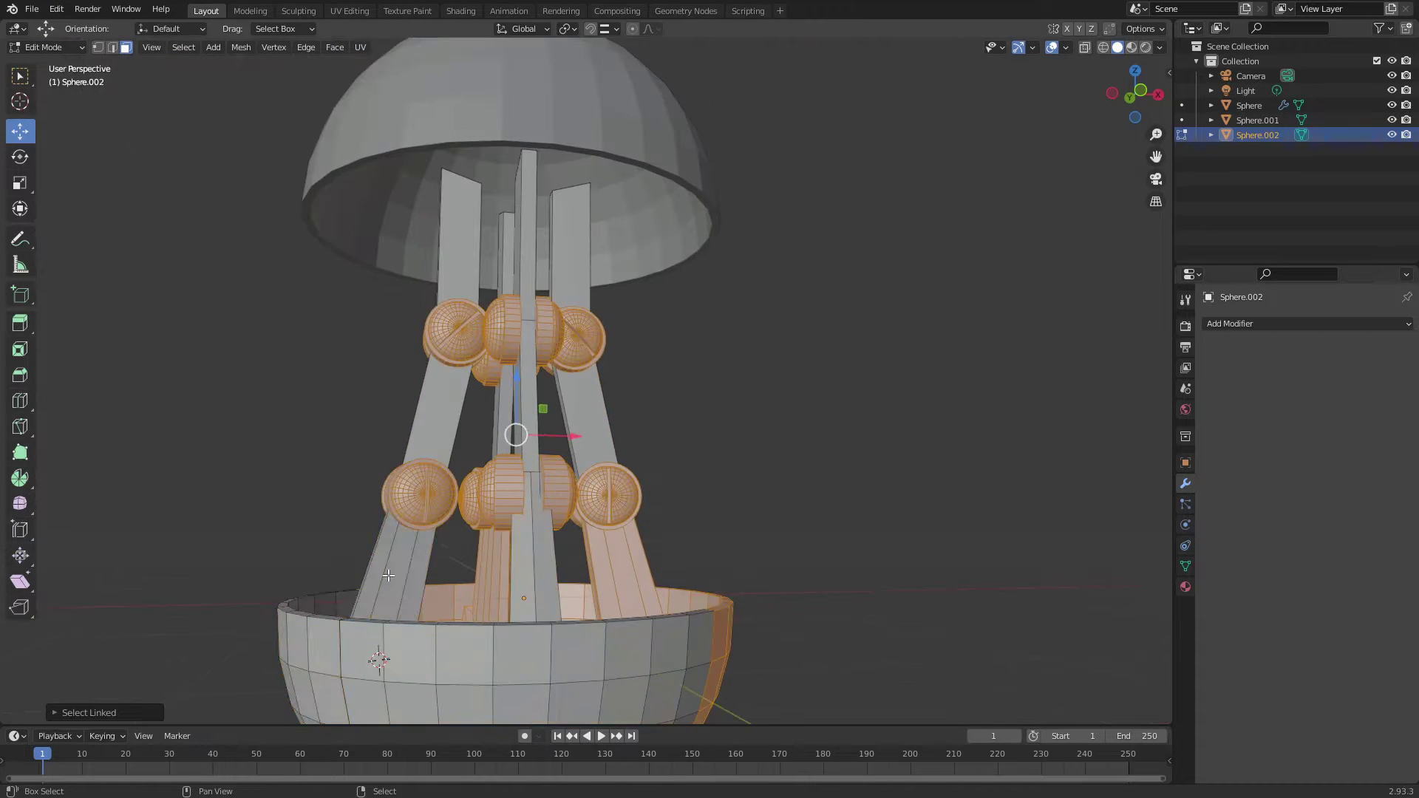
pyautogui.moveTo(374, 659); pyautogui.dragTo(380, 658, button='middle')
pyautogui.scroll(4, 502, 513)
pyautogui.scroll(-5, 965, 607)
pyautogui.press('F3')
pyautogui.write('shade')
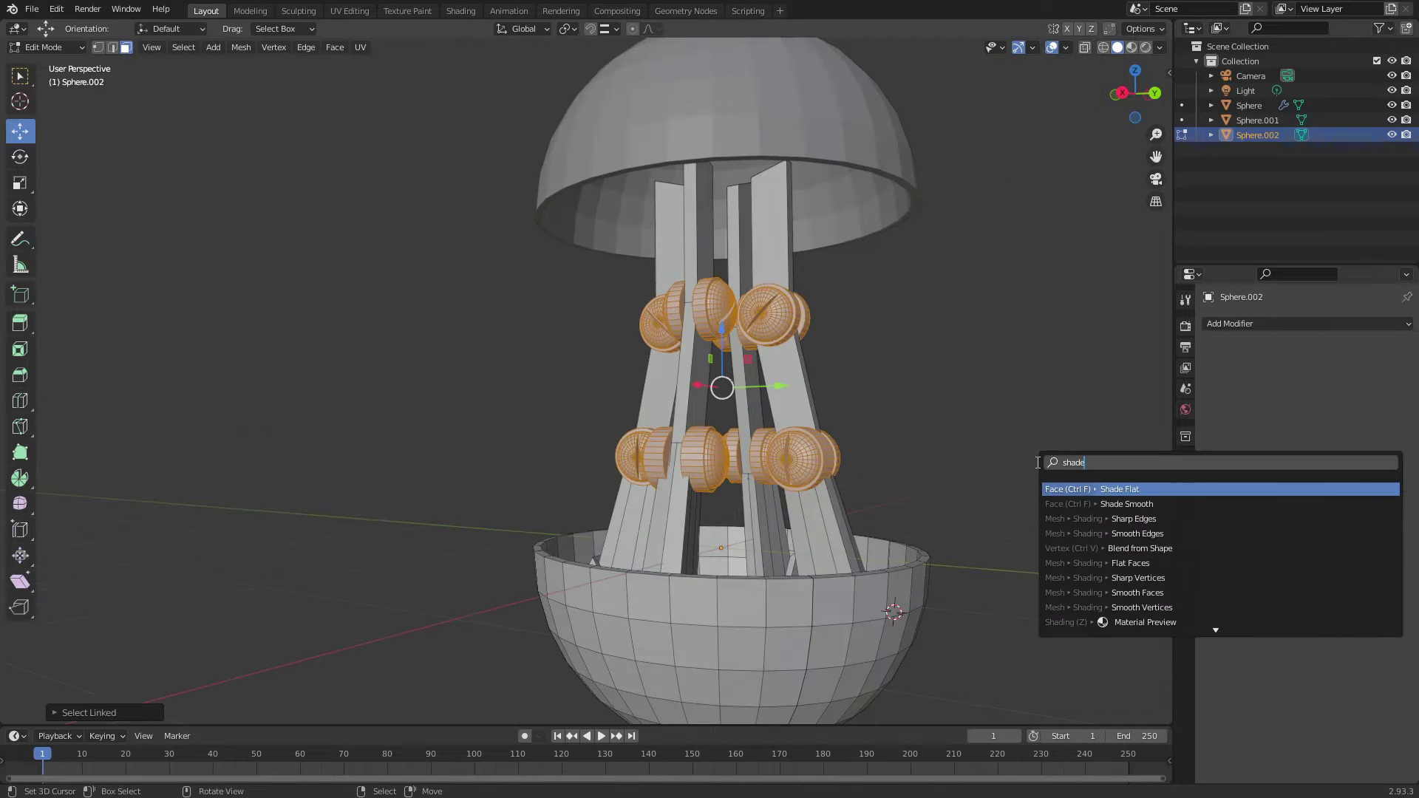
pyautogui.press('Return')
# - Shade the dome mesh smooth through the F3 command search
pyautogui.press('Tab')
pyautogui.click(755, 325)
pyautogui.press('F3')
pyautogui.press('Return')
pyautogui.press('Tab')
pyautogui.press('F3')
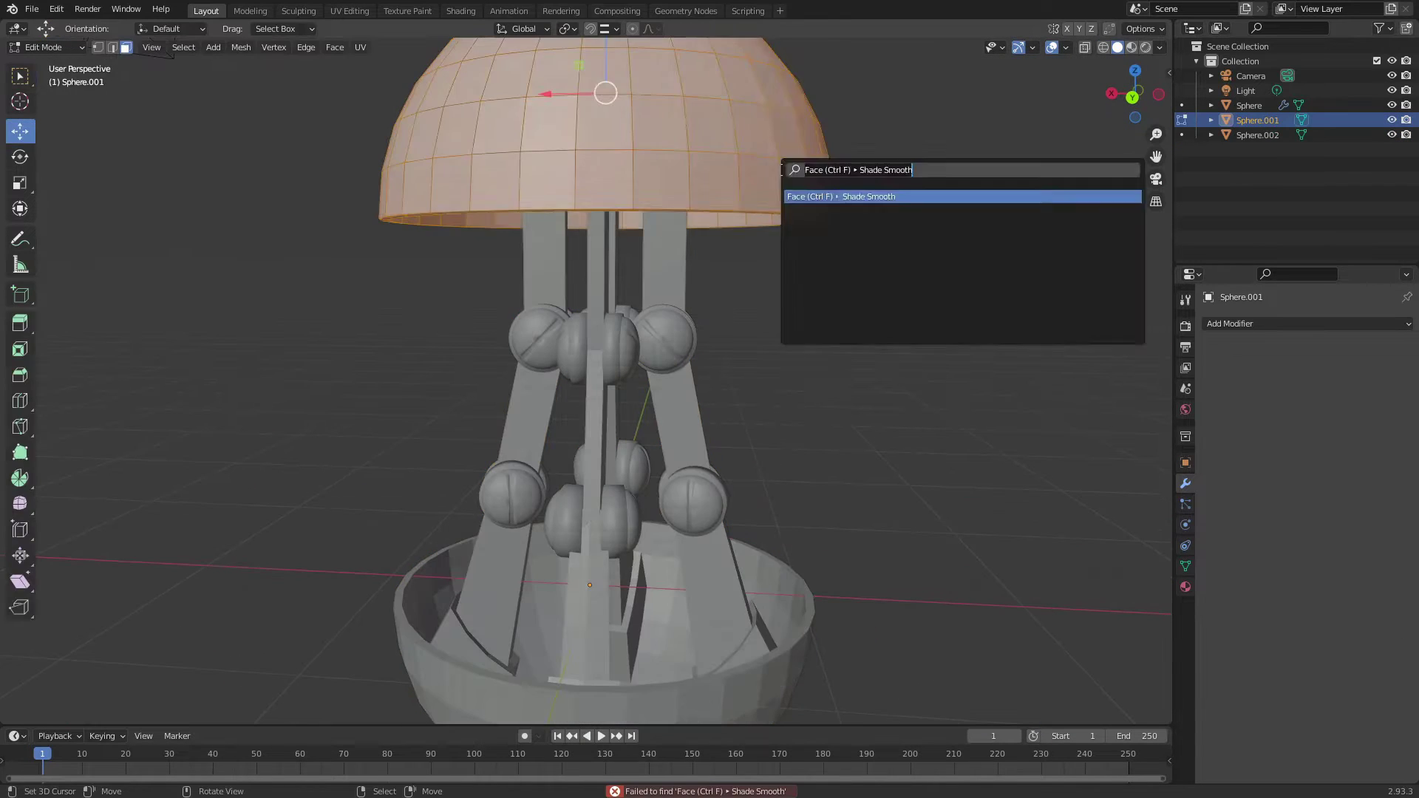
pyautogui.press('Return')
# - Shade the joints and bowl mesh smooth as well
pyautogui.hotkey('alt', 'q')
pyautogui.press('Tab')
pyautogui.press('F3')
pyautogui.press('Return')
pyautogui.scroll(5, 716, 375)
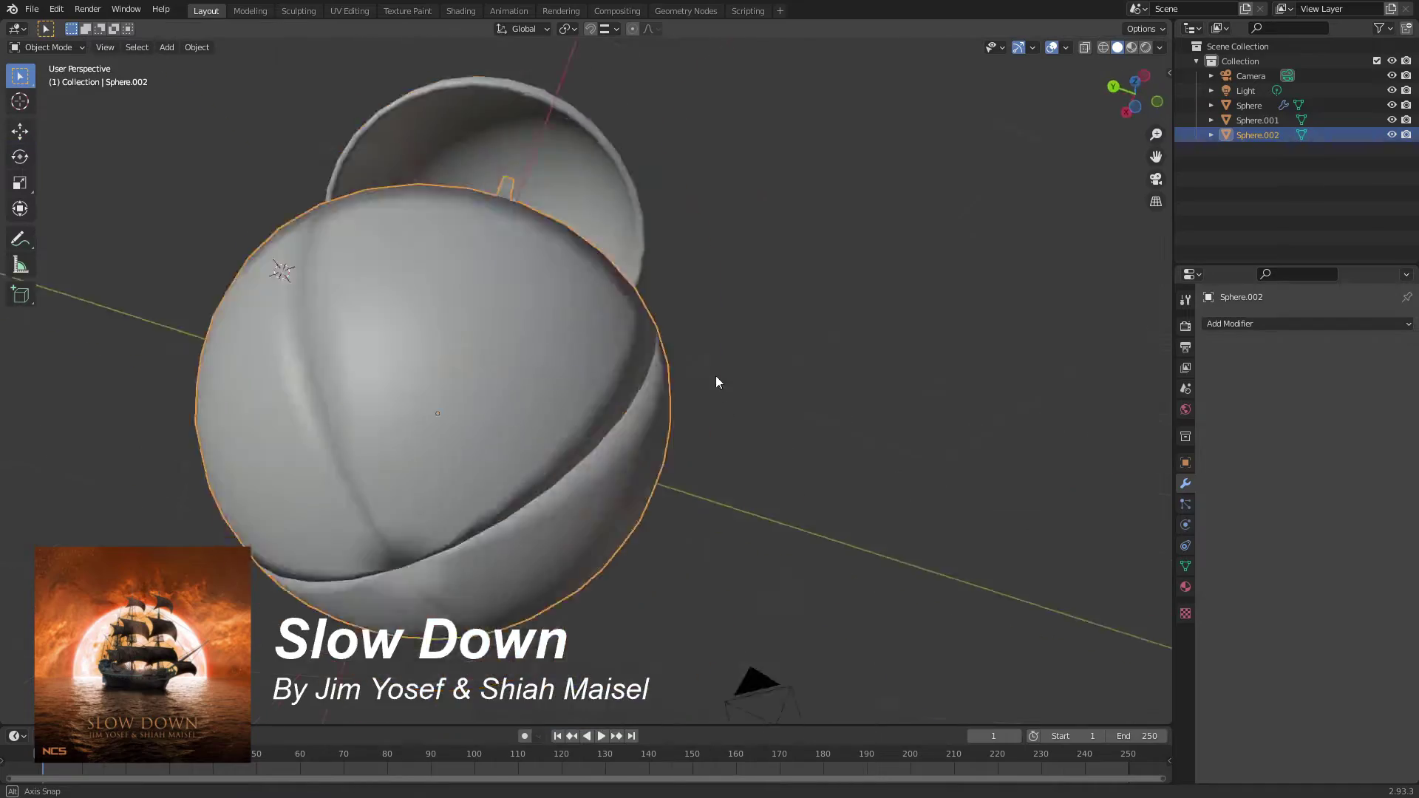
pyautogui.scroll(-4, 745, 500)
# - Inspect the bowl mesh in Edit Mode from several angles, ending in front view
pyautogui.moveTo(745, 500); pyautogui.dragTo(822, 450, button='middle')
pyautogui.press('Tab')
pyautogui.scroll(-5, 822, 450)
pyautogui.scroll(3, 327, 379)
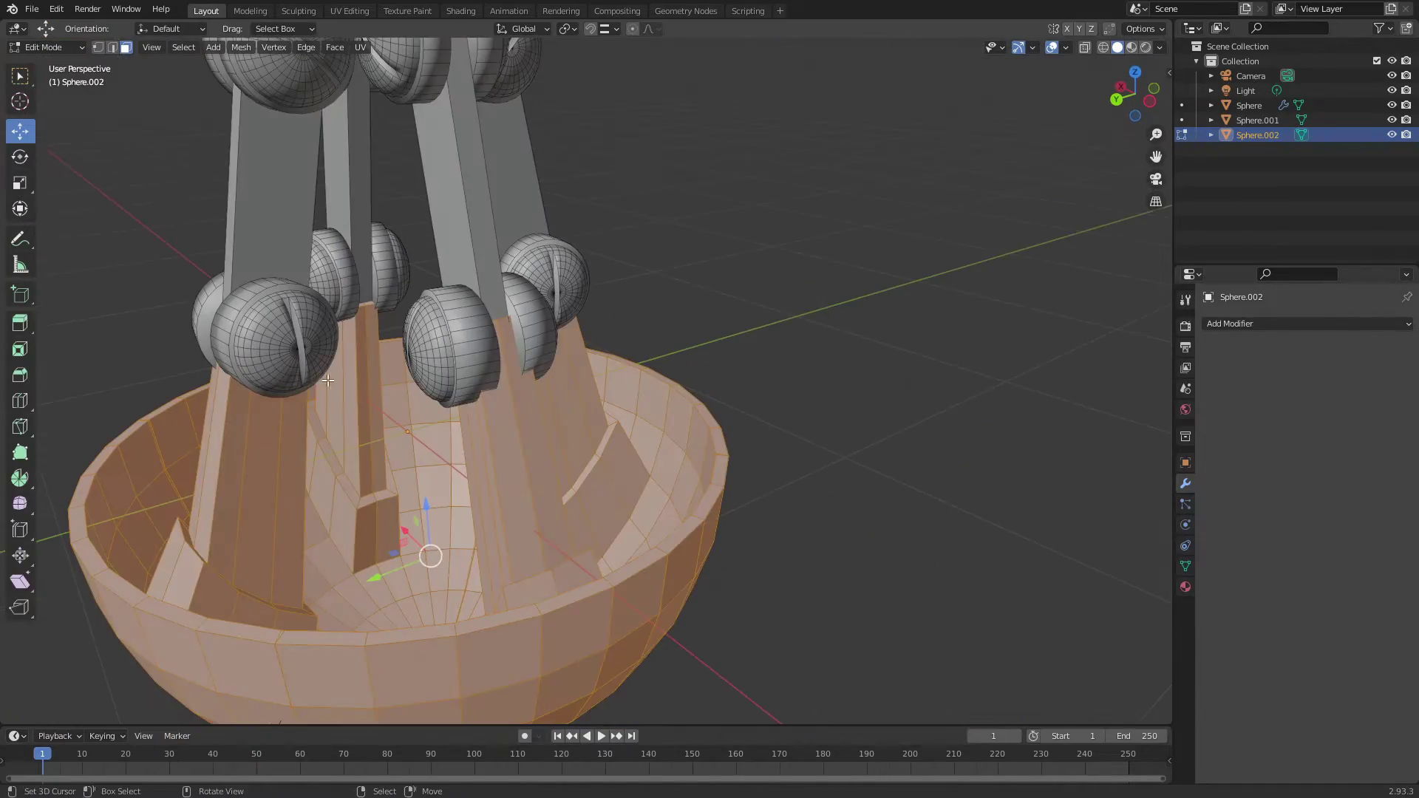
pyautogui.moveTo(199, 576); pyautogui.dragTo(376, 495, button='middle')
pyautogui.moveTo(362, 442); pyautogui.dragTo(293, 375, button='middle')
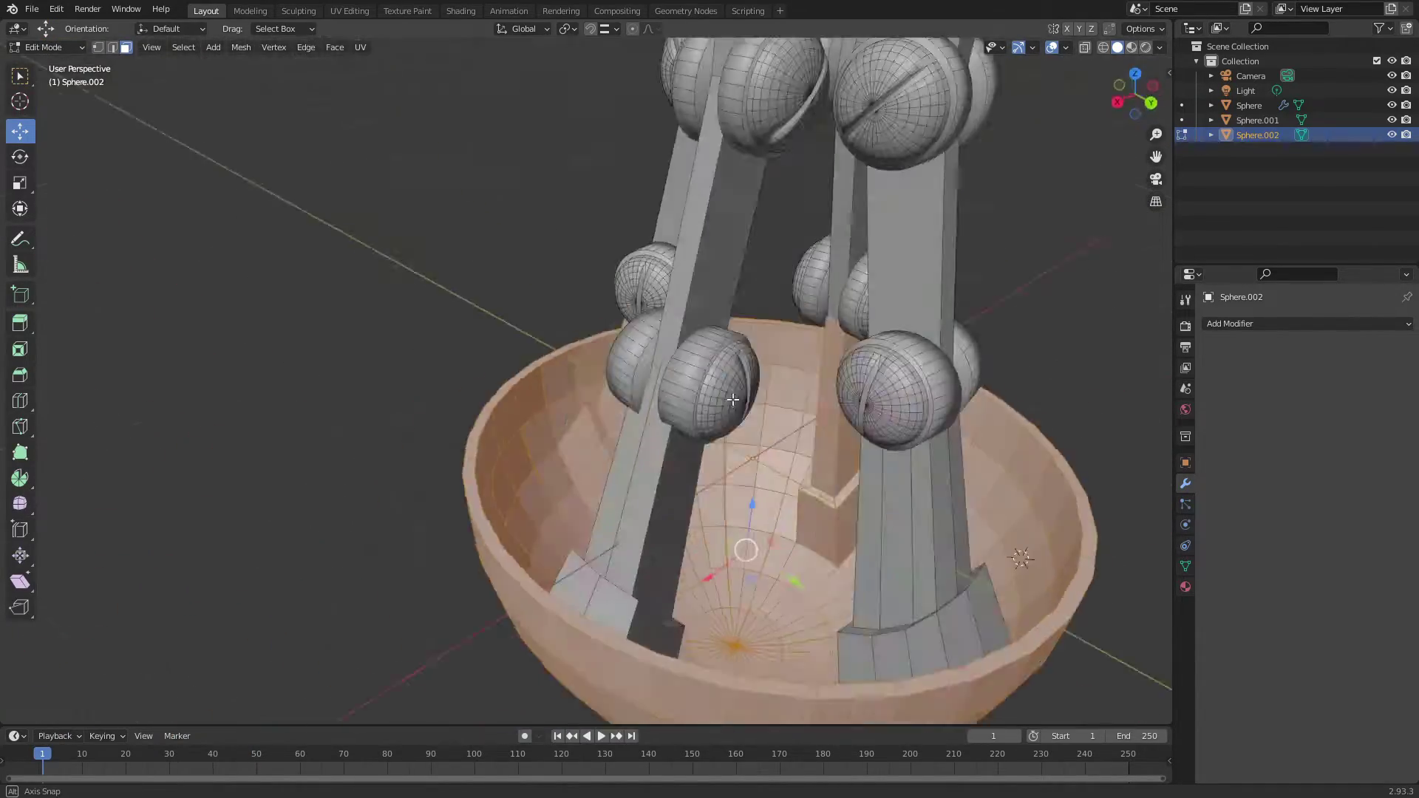
pyautogui.moveTo(418, 297); pyautogui.dragTo(421, 259, button='middle')
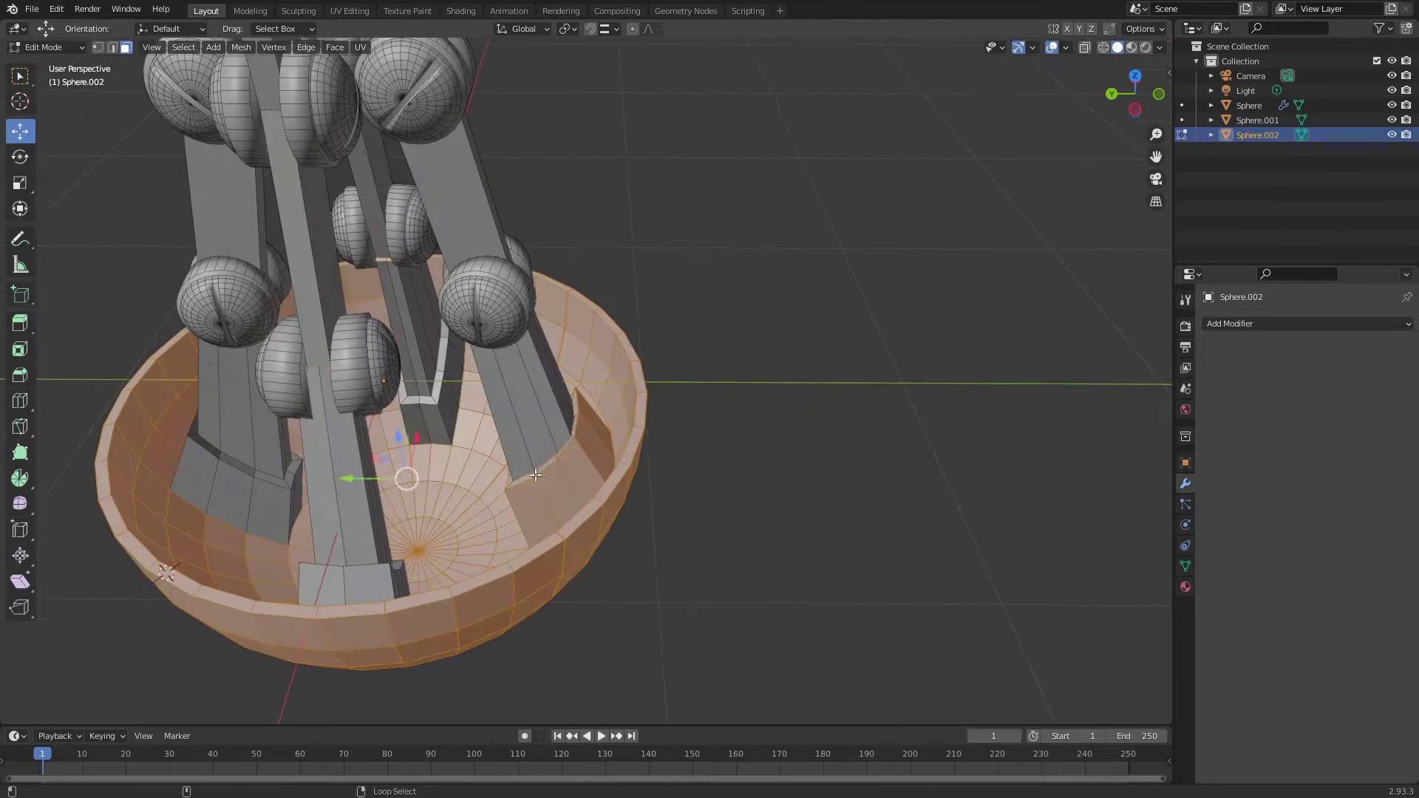
pyautogui.press('KP_1')
# - Try an X-ray box selection on the bowl, cancel it, and return to Object Mode
pyautogui.hotkey('alt', 'z')
pyautogui.press('b')
pyautogui.press('Escape')
pyautogui.hotkey('alt', 'z')
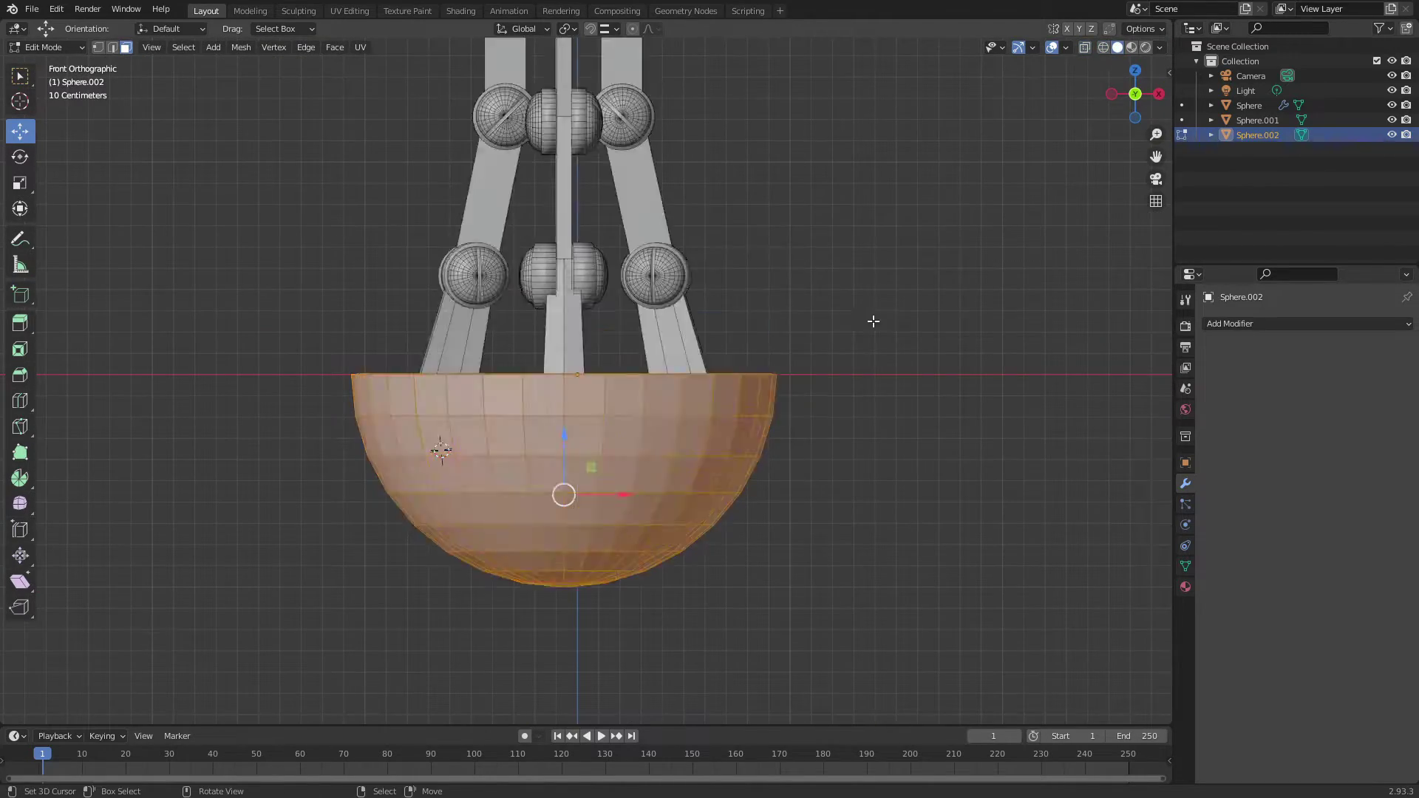
pyautogui.moveTo(870, 316)
pyautogui.mouseDown(button='middle')
pyautogui.moveTo(864, 332)
pyautogui.moveTo(830, 320)
pyautogui.moveTo(712, 351)
pyautogui.moveTo(587, 334)
pyautogui.mouseUp(button='middle')
pyautogui.press('Tab')
pyautogui.scroll(5, 712, 352)
pyautogui.scroll(-5, 743, 254)
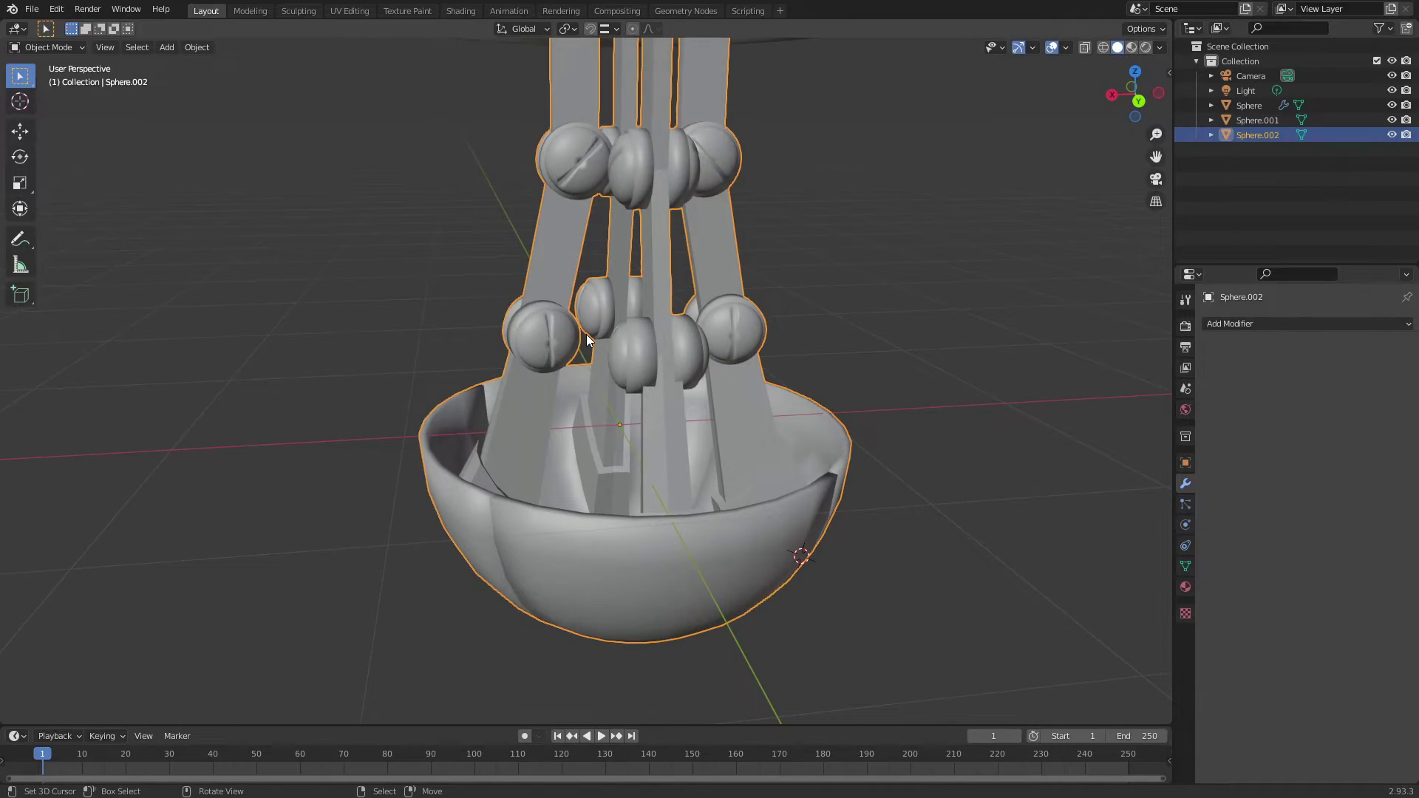
# - Select the bowl with its connected arms and separate them into Sphere.003
pyautogui.press('Tab')
pyautogui.scroll(-8, 675, 219)
pyautogui.scroll(10, 674, 219)
pyautogui.scroll(4, 878, 50)
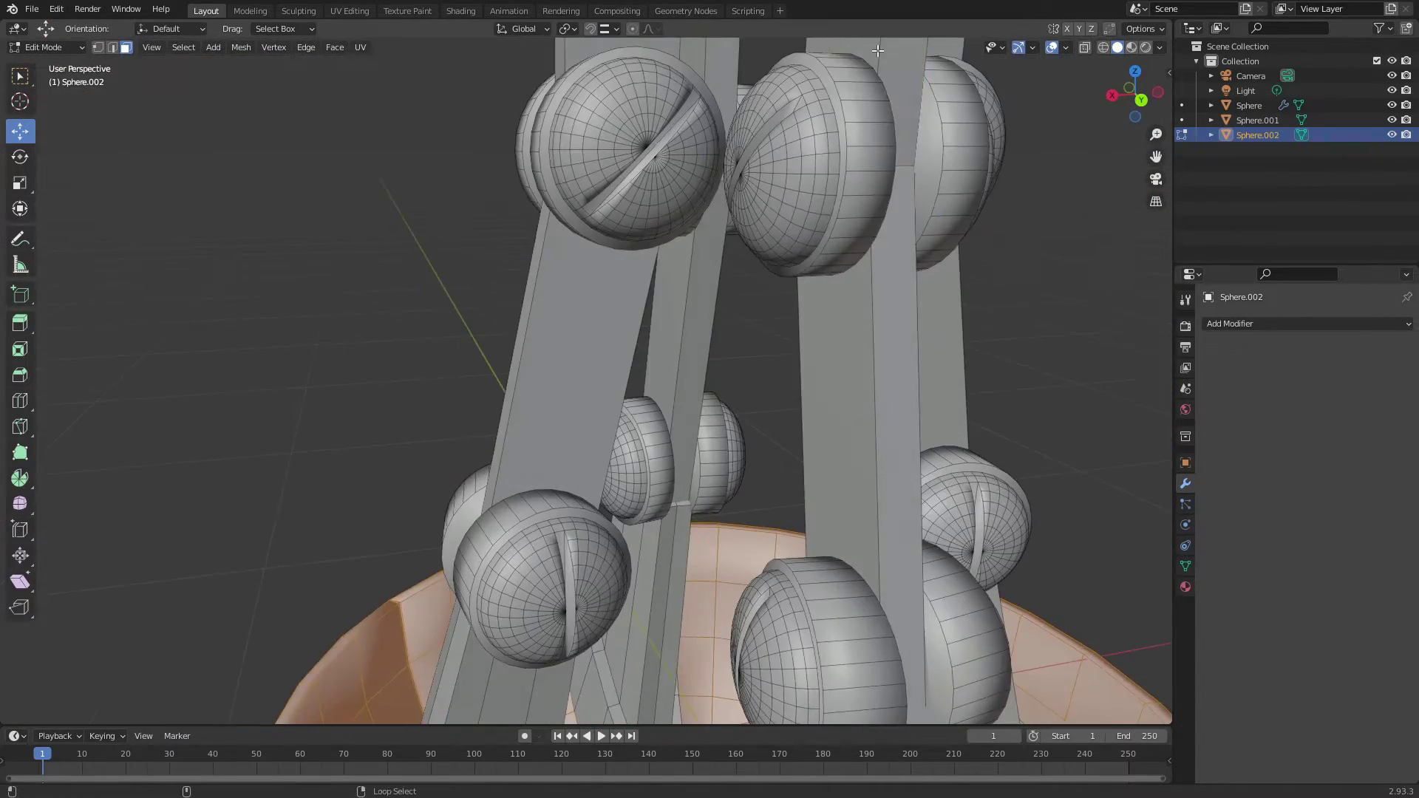
pyautogui.hotkey('ctrl', 'l')
pyautogui.press('p')
pyautogui.press('Return')
# - Hide the hinge balls and set the transform orientation to Normal for the arms
pyautogui.press('Tab')
pyautogui.scroll(-4, 782, 230)
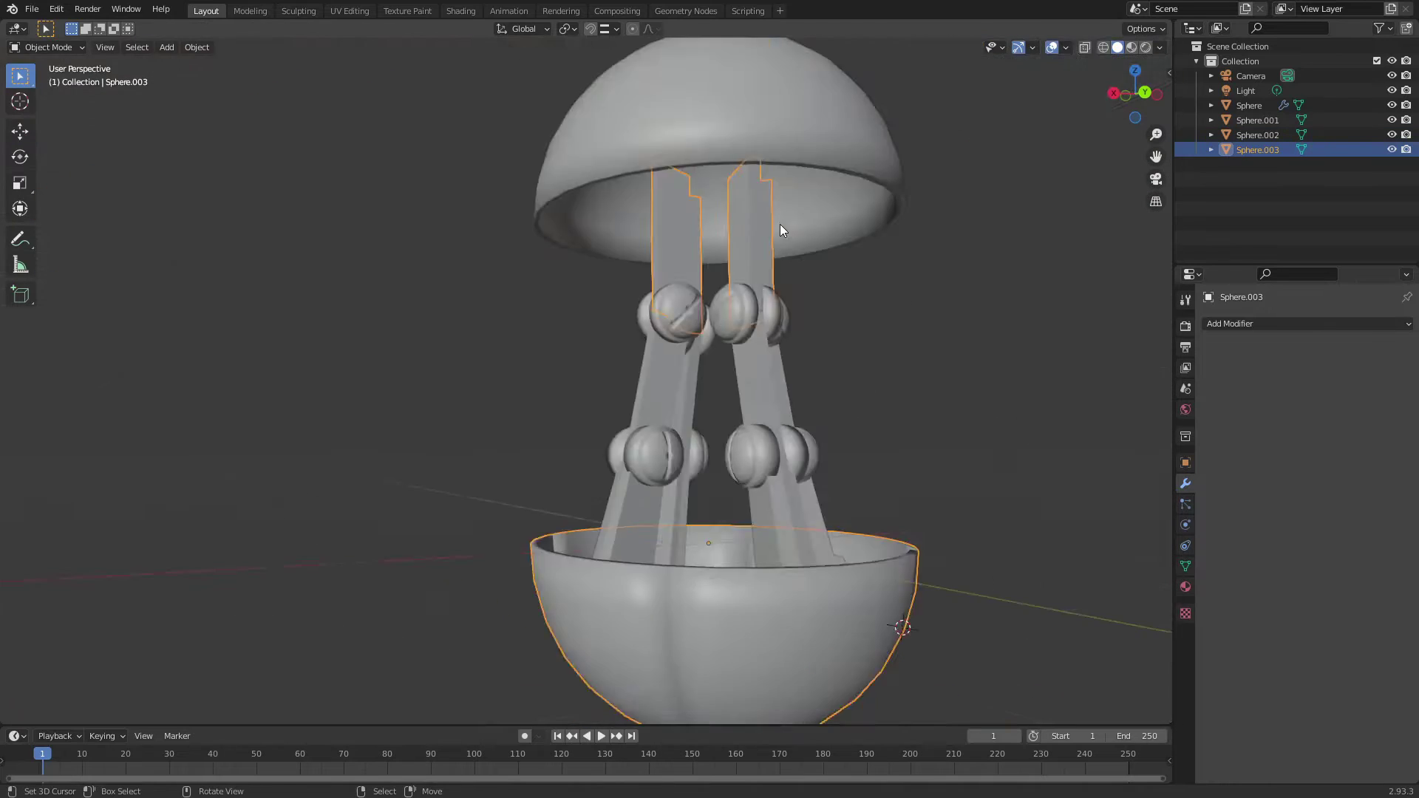
pyautogui.scroll(4, 782, 230)
pyautogui.press('Tab')
pyautogui.click(524, 28)
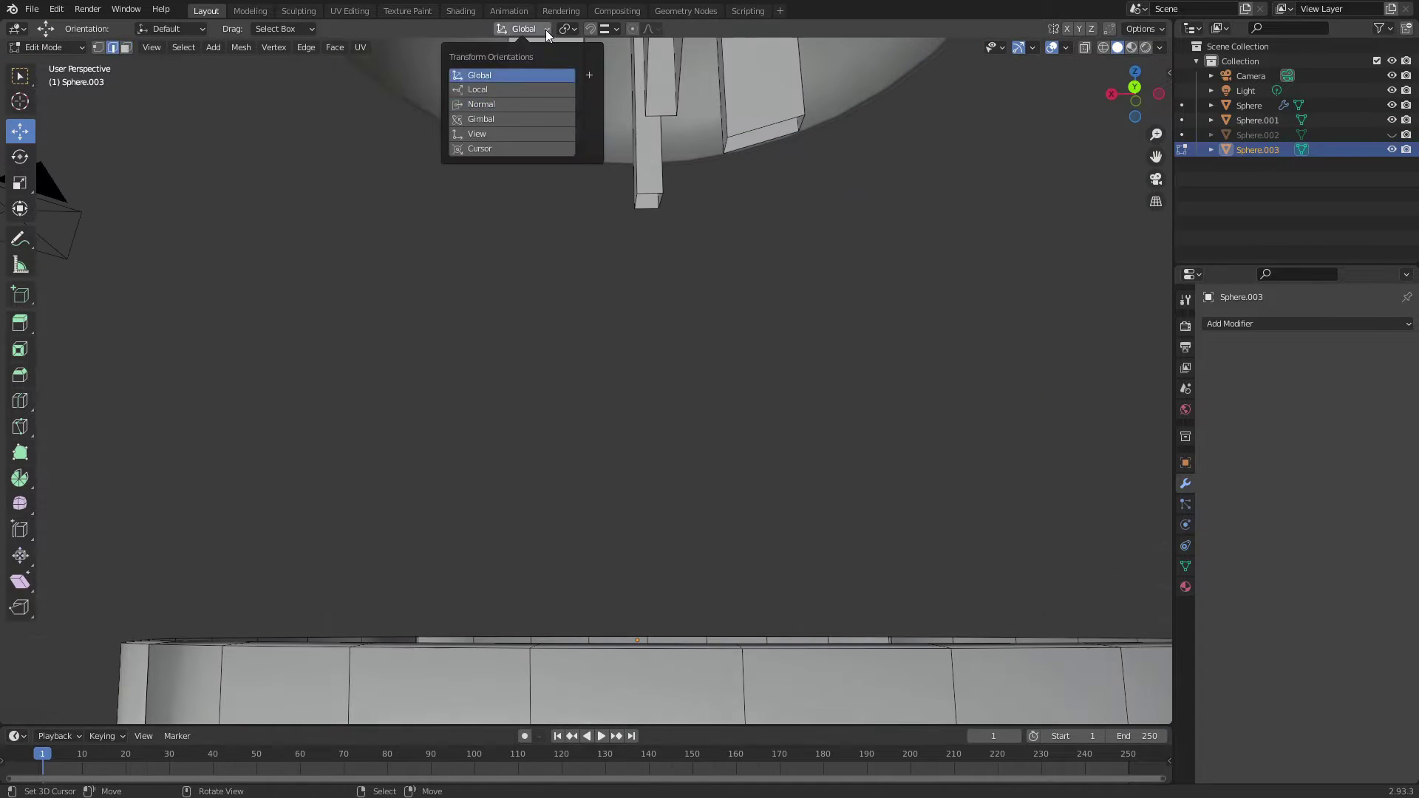
pyautogui.click(521, 107)
pyautogui.moveTo(521, 107); pyautogui.dragTo(656, 364, button='middle')
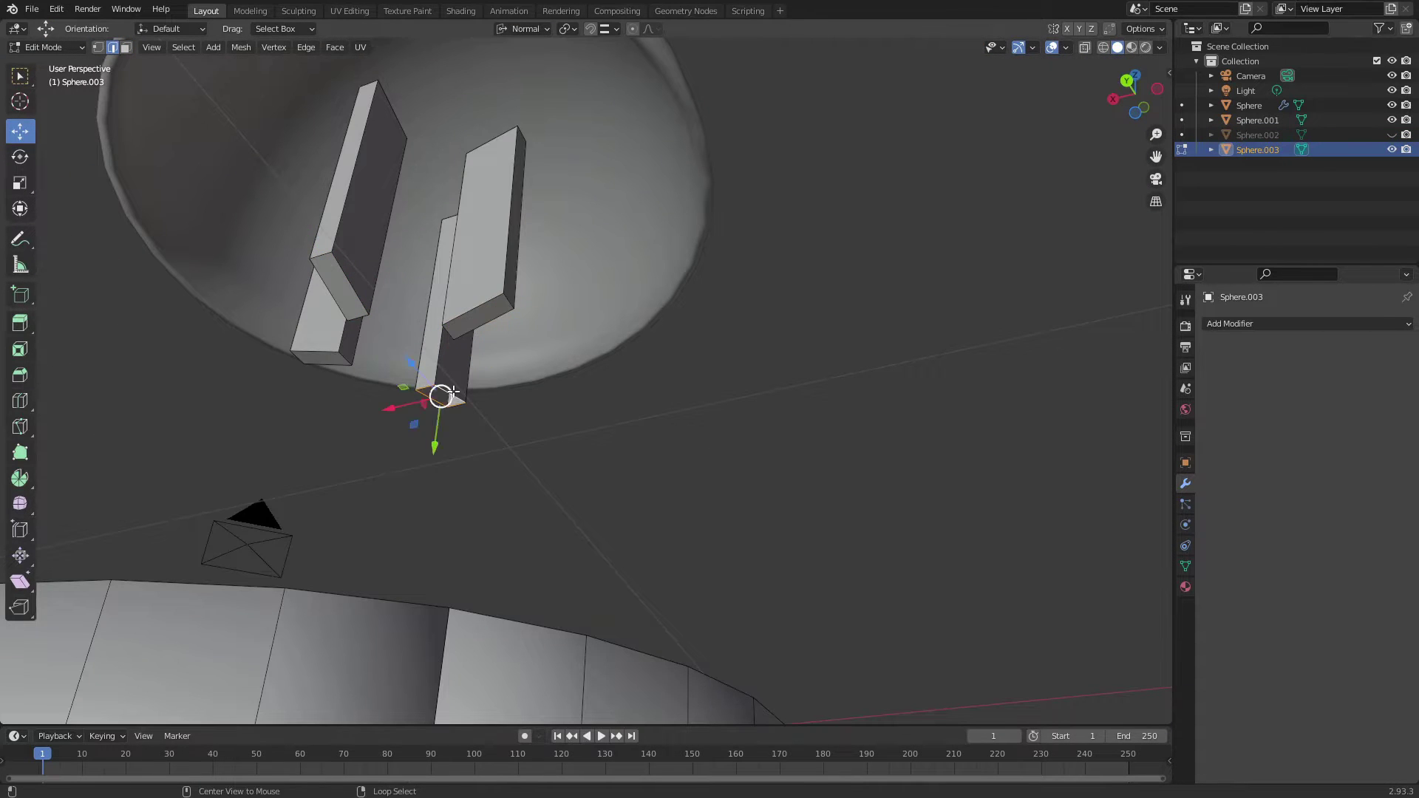
pyautogui.moveTo(442, 397)
pyautogui.mouseDown(button='middle')
pyautogui.moveTo(665, 393)
pyautogui.moveTo(624, 367)
pyautogui.moveTo(954, 386)
pyautogui.mouseUp(button='middle')
# - Unhide the hinge balls with Alt+H and add them to the selection
pyautogui.press('Tab')
pyautogui.hotkey('alt', 'h')
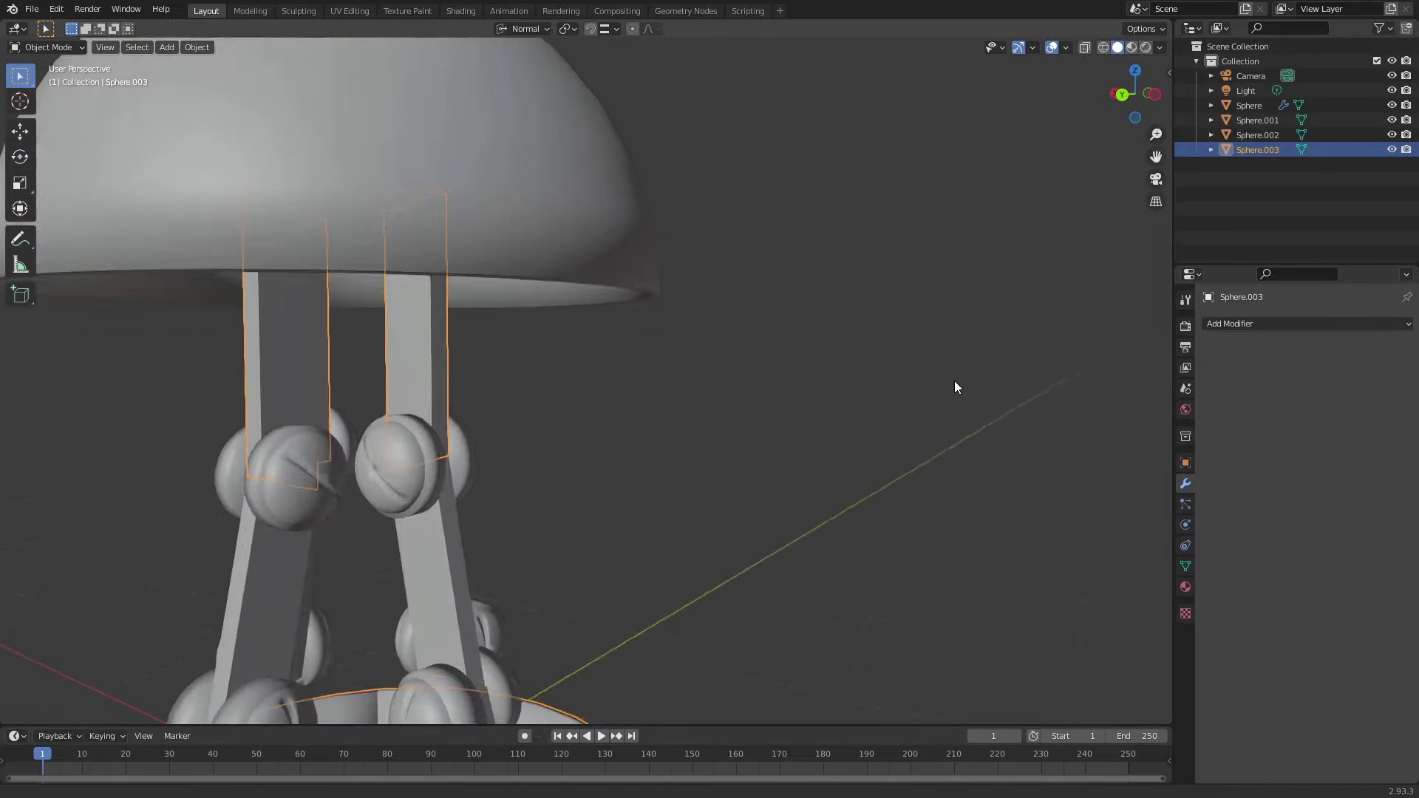
pyautogui.scroll(-5, 954, 386)
pyautogui.keyDown('shift'); pyautogui.click(481, 365); pyautogui.keyUp('shift')
pyautogui.moveTo(481, 365)
pyautogui.mouseDown(button='middle')
pyautogui.moveTo(576, 355)
pyautogui.moveTo(552, 384)
pyautogui.moveTo(500, 344)
pyautogui.moveTo(460, 389)
pyautogui.mouseUp(button='middle')
# - Join Sphere.003 into the hinge ball object with Ctrl+J
pyautogui.press('Tab')
pyautogui.press('Tab')
pyautogui.click(552, 385)
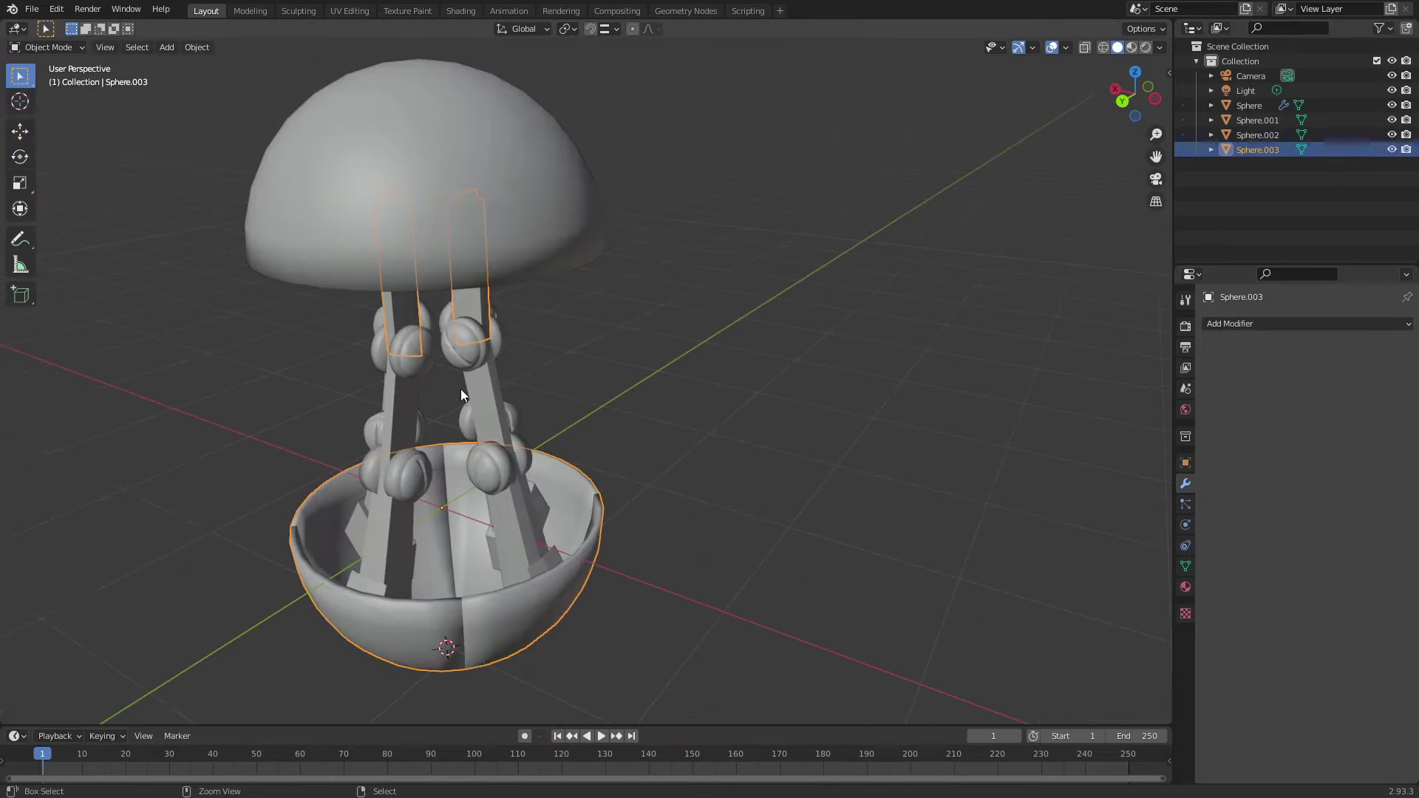
pyautogui.keyDown('shift'); pyautogui.click(461, 395); pyautogui.keyUp('shift')
pyautogui.hotkey('ctrl', 'j')
pyautogui.press('Tab')
pyautogui.scroll(5, 492, 354)
# - Separate an arm-top face into a new object, then join it back into Sphere.002
pyautogui.click(412, 89)
pyautogui.moveTo(487, 222); pyautogui.dragTo(529, 150, button='middle')
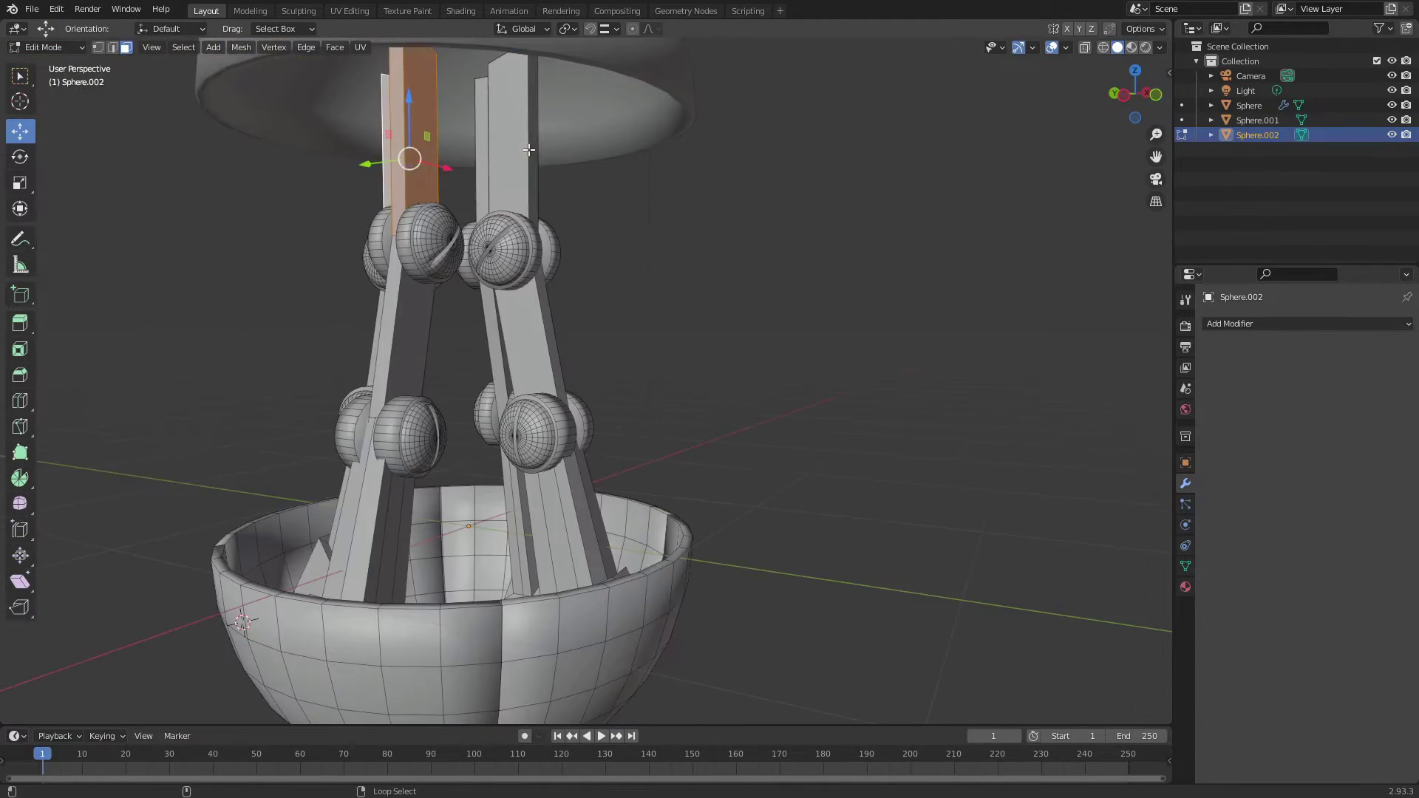
pyautogui.scroll(3, 528, 150)
pyautogui.press('p')
pyautogui.press('s')
pyautogui.press('Tab')
pyautogui.moveTo(920, 420); pyautogui.dragTo(819, 296, button='middle')
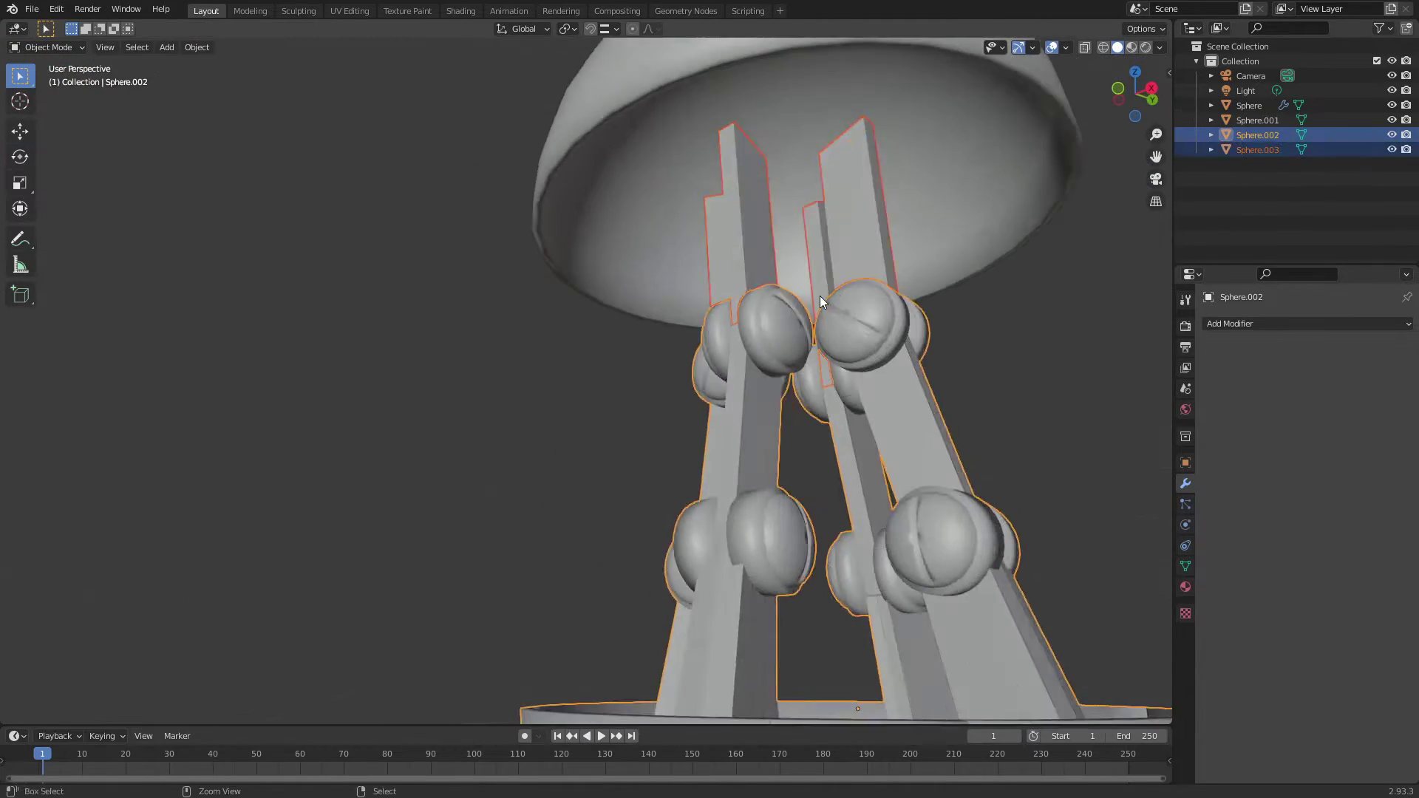
pyautogui.hotkey('ctrl', 'j')
# - Split the selected arm tops off into their own object again
pyautogui.press('Tab')
pyautogui.scroll(5, 744, 431)
pyautogui.scroll(-5, 798, 347)
pyautogui.scroll(5, 510, 523)
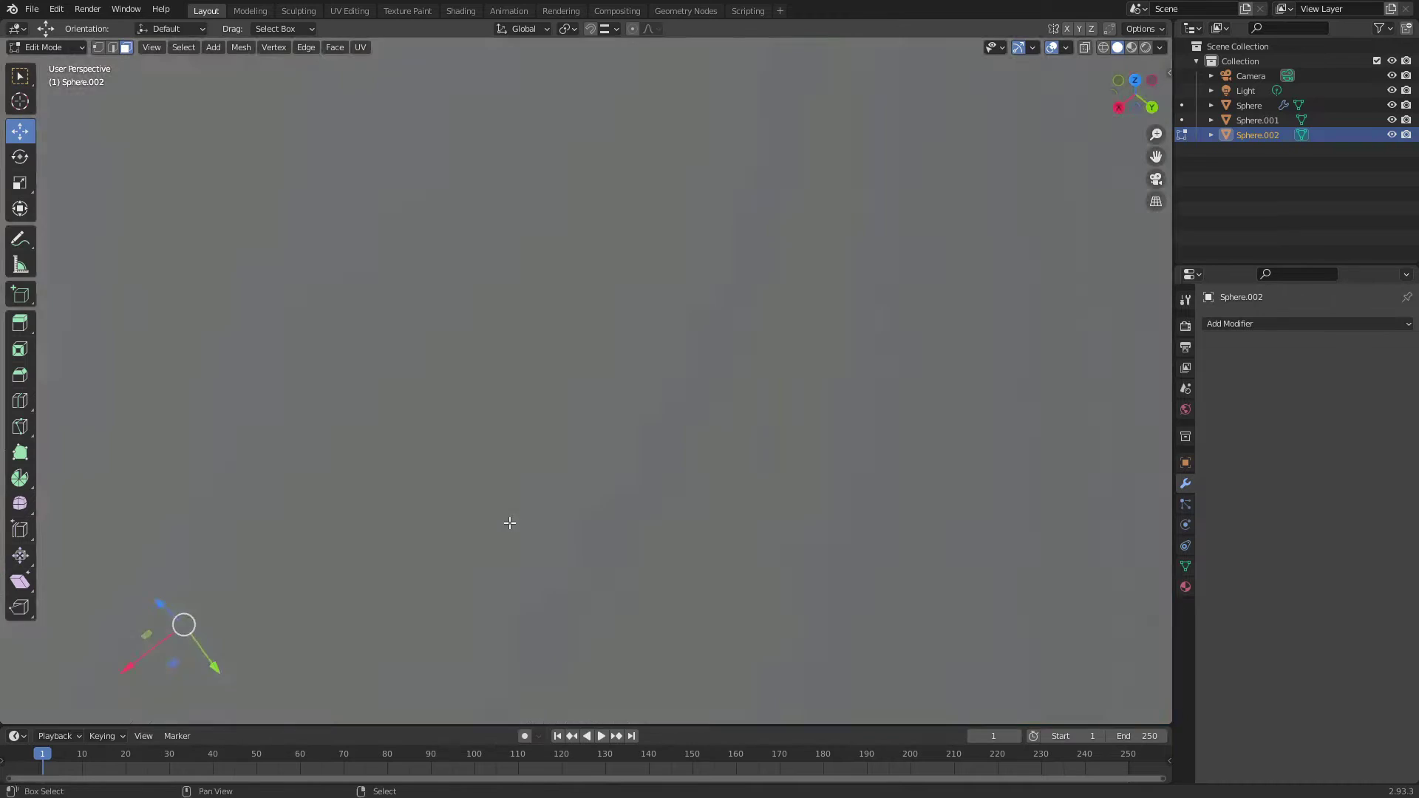
pyautogui.scroll(-5, 510, 523)
pyautogui.press('p')
pyautogui.press('s')
pyautogui.press('Tab')
# - Hide the dome piece, edit the separated arm tops, then undo to restore the dome
pyautogui.scroll(-3, 549, 507)
pyautogui.press('h')
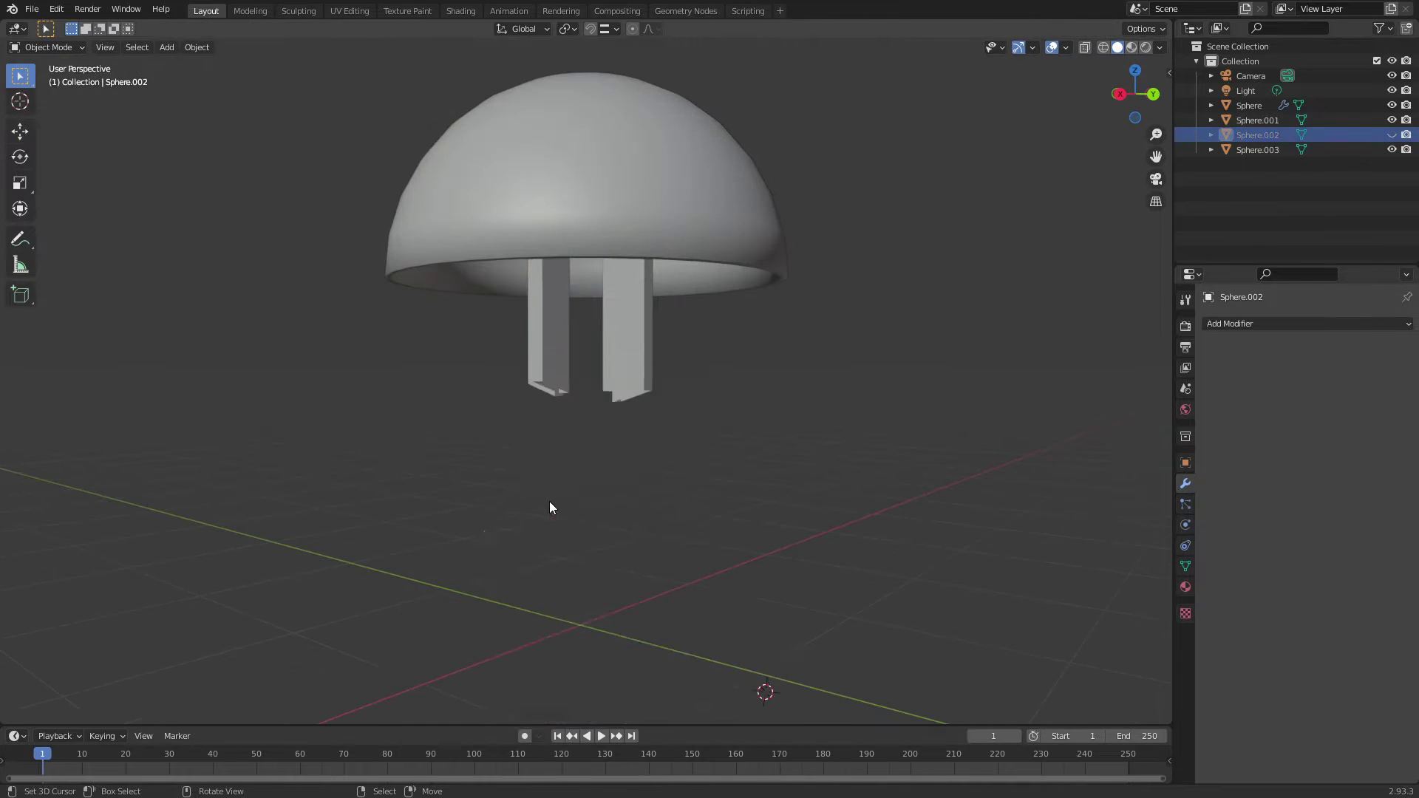
pyautogui.click(533, 315)
pyautogui.press('Tab')
pyautogui.scroll(3, 533, 316)
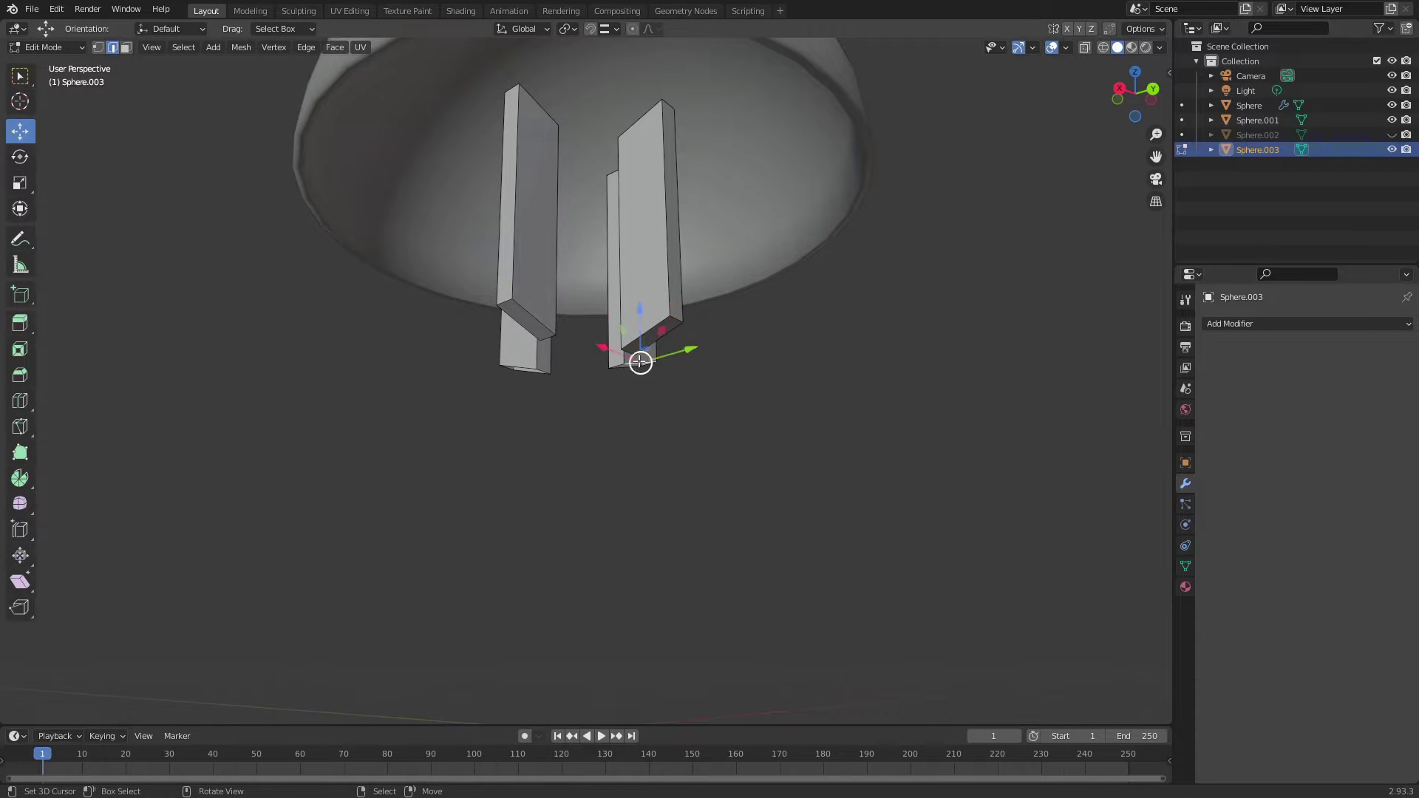
pyautogui.scroll(-5, 640, 362)
pyautogui.hotkey('ctrl', 'z')
pyautogui.hotkey('ctrl', 'z')
pyautogui.hotkey('ctrl', 'z')
pyautogui.moveTo(640, 443)
pyautogui.mouseDown(button='middle')
pyautogui.moveTo(703, 510)
pyautogui.moveTo(697, 479)
pyautogui.mouseUp(button='middle')
# - Bring all robot parts into one object and enter Edit Mode on its mesh
pyautogui.scroll(-2, 698, 479)
pyautogui.hotkey('ctrl', 'z')
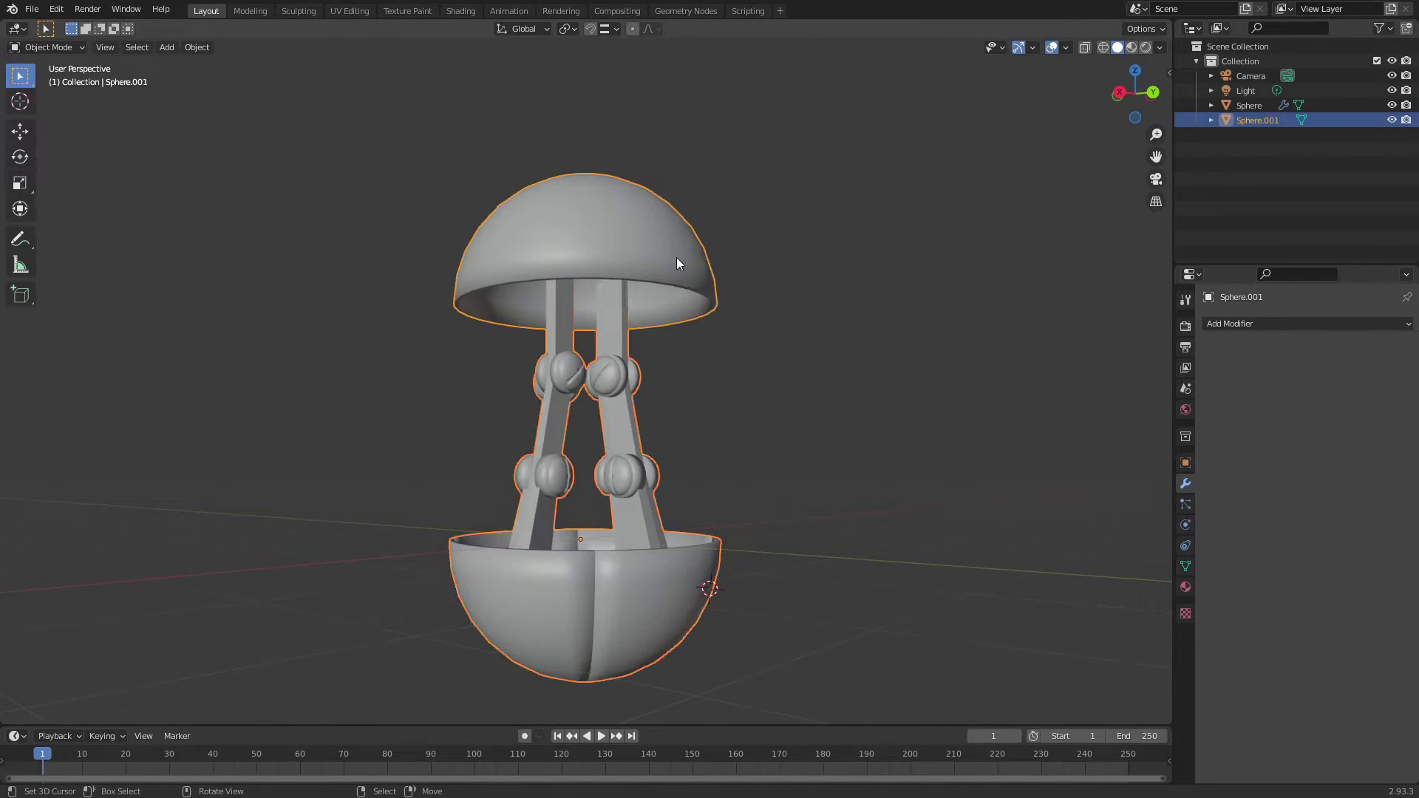
pyautogui.scroll(4, 677, 262)
pyautogui.scroll(-4, 603, 573)
pyautogui.press('Tab')
pyautogui.scroll(4, 645, 538)
pyautogui.scroll(-1, 716, 358)
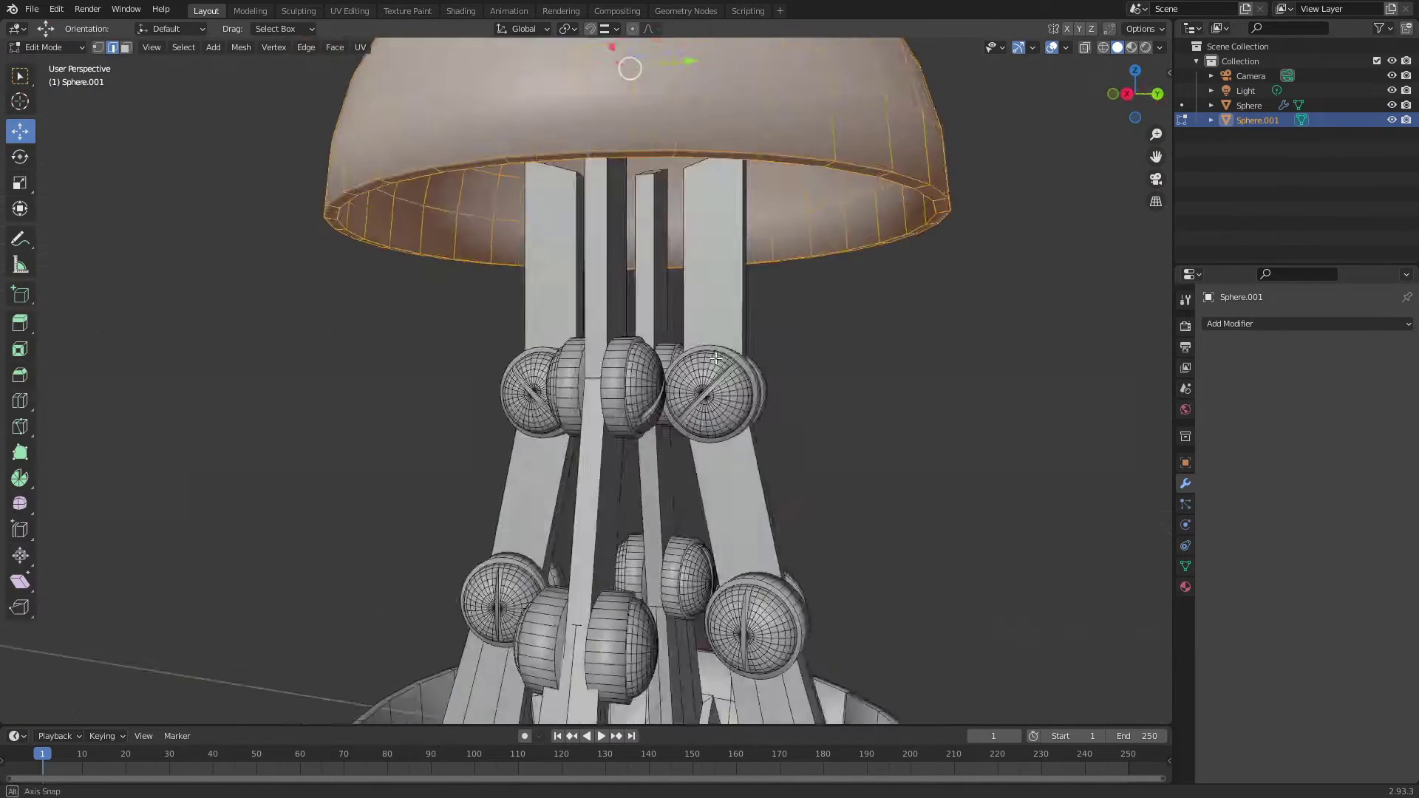
# - Clear the cap selection in the robot mesh
pyautogui.moveTo(716, 358); pyautogui.dragTo(813, 370, button='middle')
pyautogui.scroll(-5, 840, 381)
pyautogui.hotkey('alt', 'a')
pyautogui.scroll(4, 659, 105)
pyautogui.scroll(2, 786, 175)
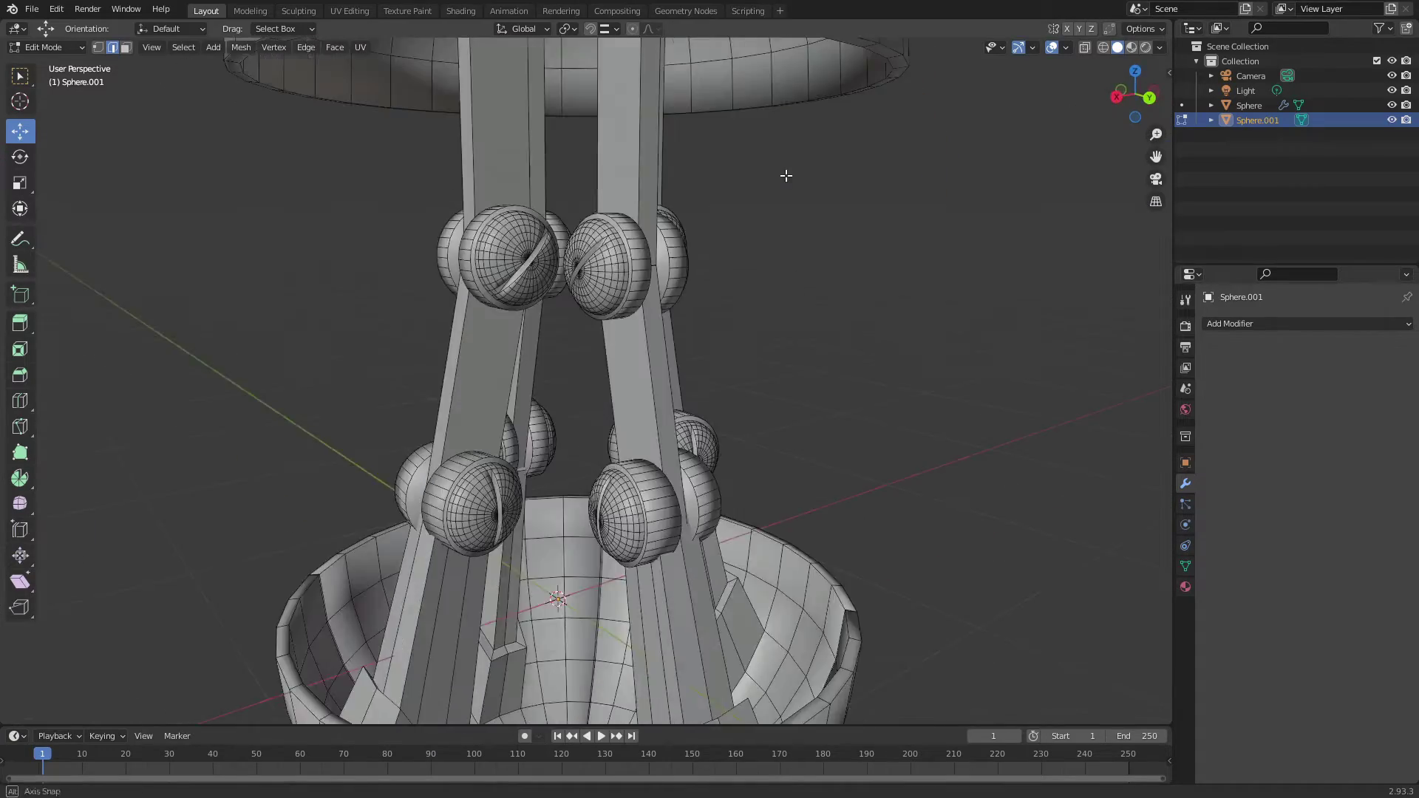
pyautogui.scroll(-2, 785, 175)
# - Add a cube to the mesh and scale it down to a small block
pyautogui.hotkey('shift', 'a')
pyautogui.click(786, 177)
pyautogui.press('s')
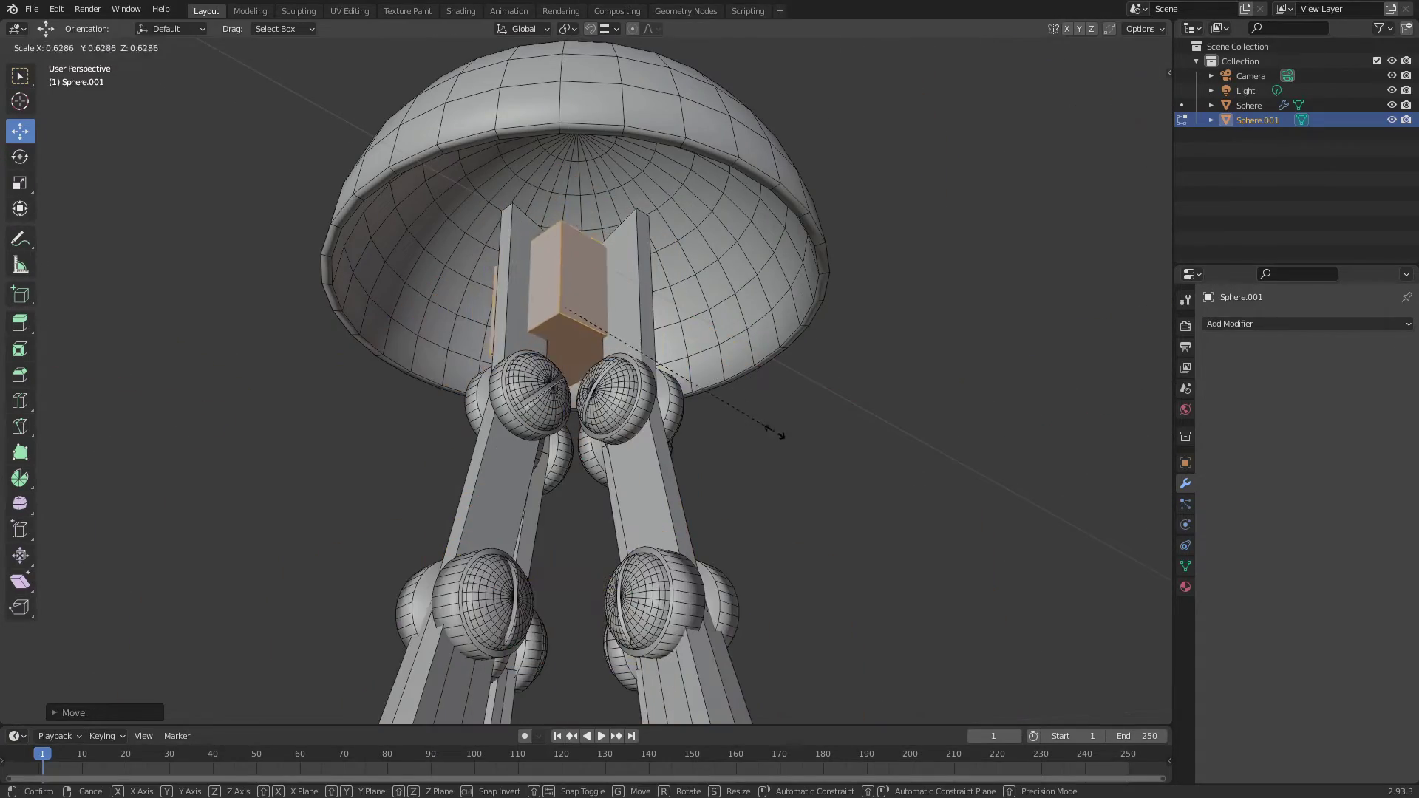
pyautogui.click(671, 364)
pyautogui.moveTo(671, 364)
pyautogui.mouseDown(button='middle')
pyautogui.moveTo(518, 222)
pyautogui.moveTo(496, 325)
pyautogui.mouseUp(button='middle')
pyautogui.scroll(-2, 486, 186)
# - Turn on vertex snapping and move the cube along X toward the dome's underside
pyautogui.click(605, 28)
pyautogui.click(584, 76)
pyautogui.press('g')
pyautogui.press('x')
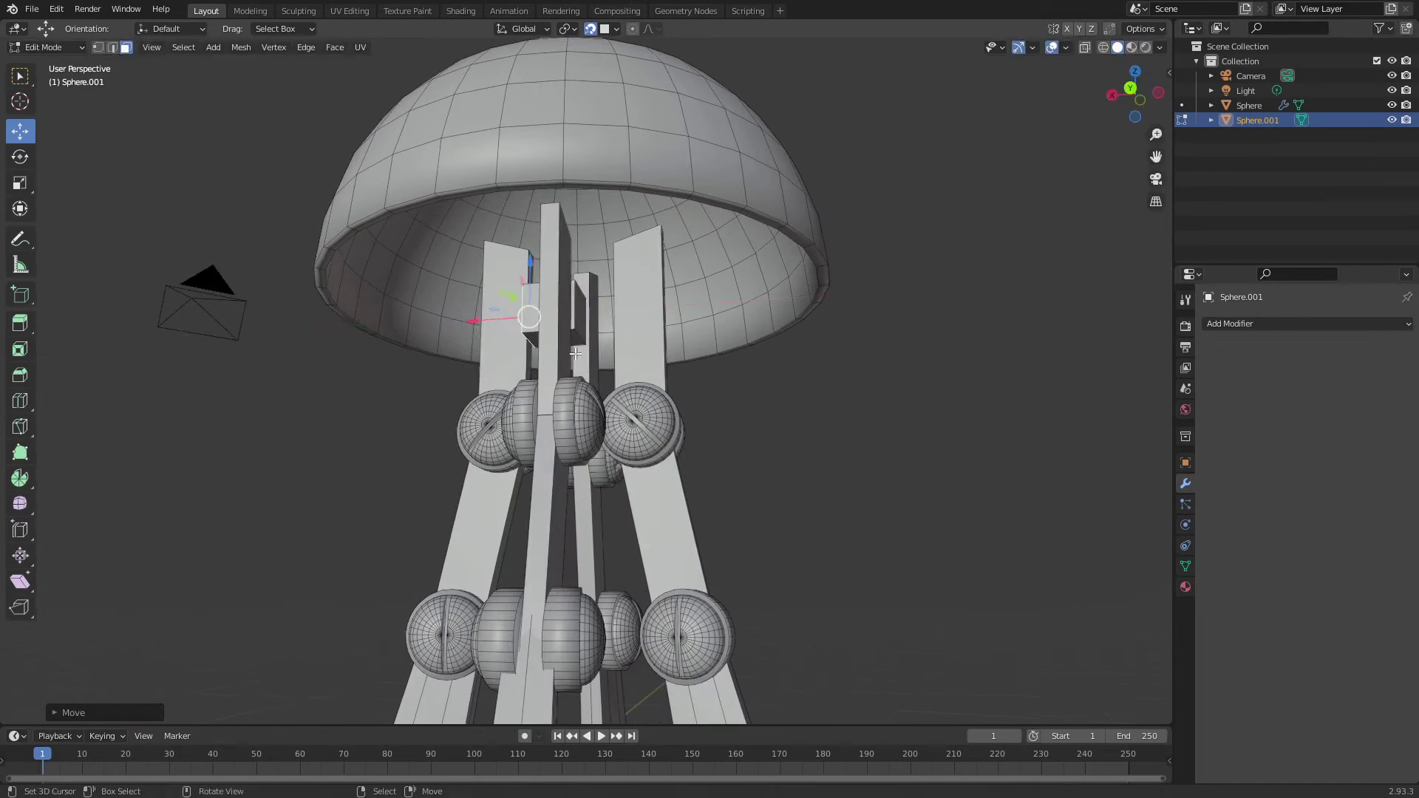
pyautogui.moveTo(575, 354)
pyautogui.mouseDown(button='middle')
pyautogui.moveTo(706, 308)
pyautogui.moveTo(628, 221)
pyautogui.mouseUp(button='middle')
pyautogui.moveTo(586, 317); pyautogui.dragTo(629, 281)
pyautogui.scroll(6, 629, 41)
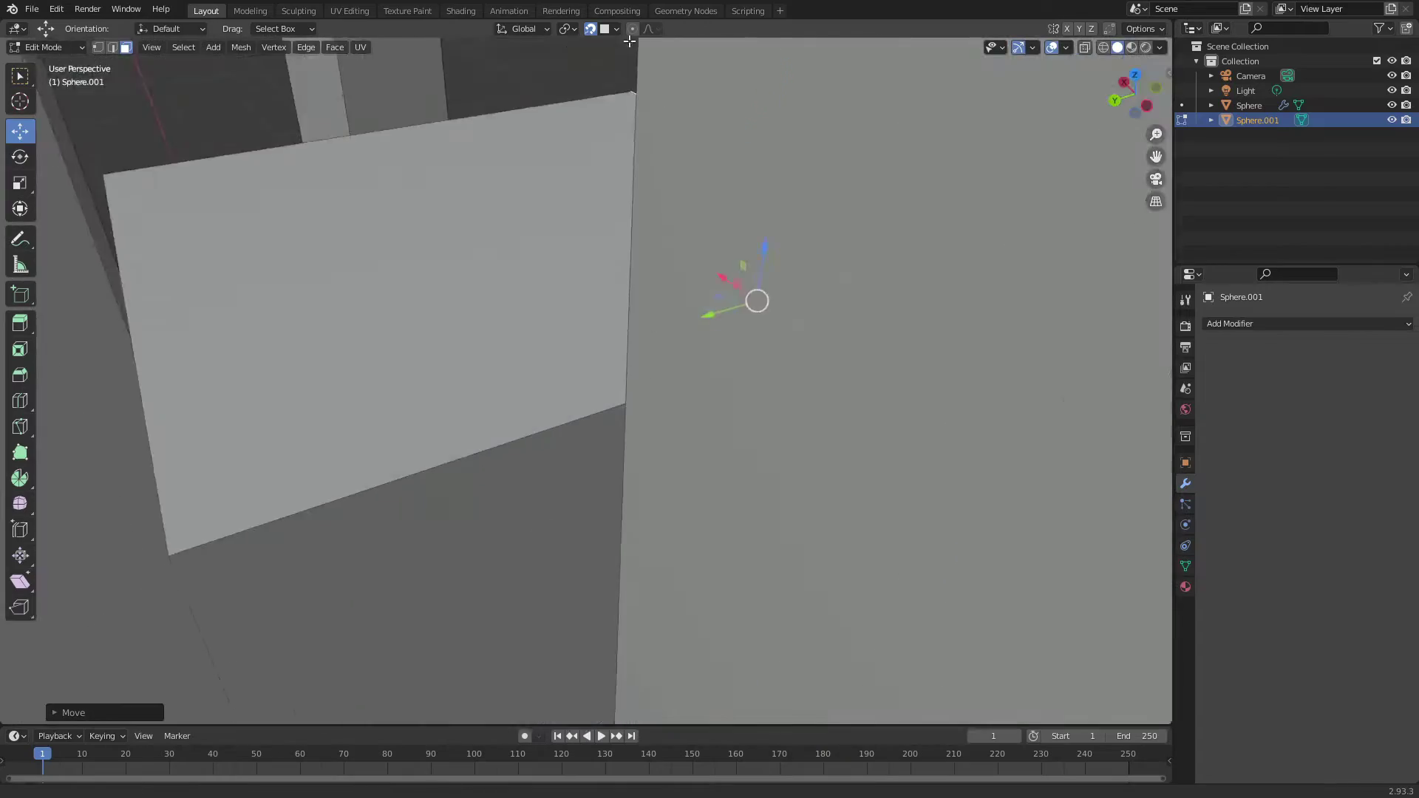
pyautogui.scroll(-5, 629, 41)
# - Check the block under the dome in wireframe, then switch back to solid shading
pyautogui.moveTo(562, 221)
pyautogui.mouseDown(button='middle')
pyautogui.moveTo(569, 193)
pyautogui.moveTo(636, 178)
pyautogui.mouseUp(button='middle')
pyautogui.scroll(-5, 602, 314)
pyautogui.scroll(1, 921, 340)
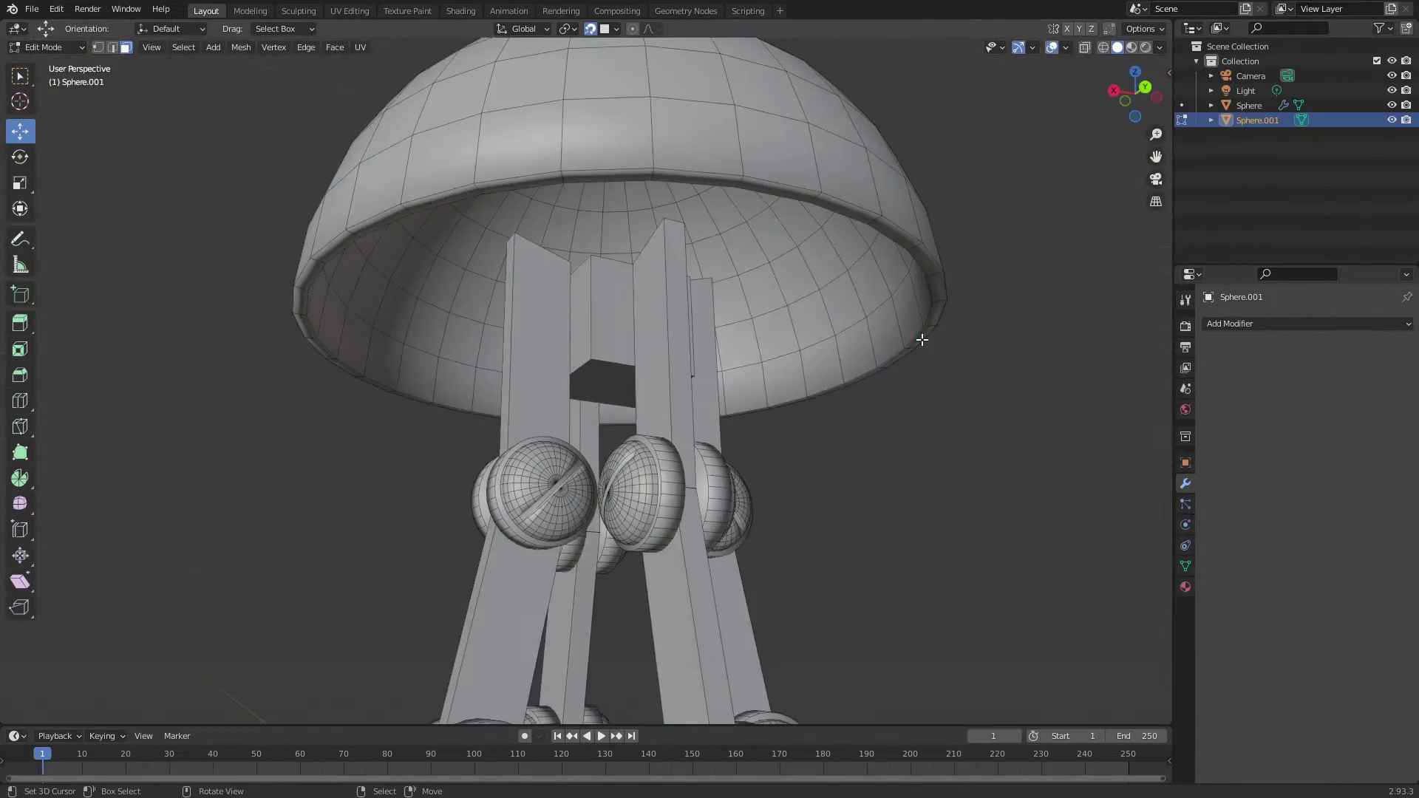
pyautogui.scroll(3, 796, 342)
pyautogui.moveTo(795, 342)
pyautogui.mouseDown(button='middle')
pyautogui.moveTo(662, 43)
pyautogui.moveTo(665, 184)
pyautogui.moveTo(707, 215)
pyautogui.moveTo(749, 366)
pyautogui.moveTo(665, 407)
pyautogui.mouseUp(button='middle')
pyautogui.hotkey('shift', 'z')
pyautogui.scroll(-3, 665, 185)
pyautogui.press('z')
pyautogui.click(783, 213)
pyautogui.scroll(-5, 750, 366)
# - Return to Object Mode and deselect the robot mesh
pyautogui.press('Tab')
pyautogui.scroll(3, 749, 366)
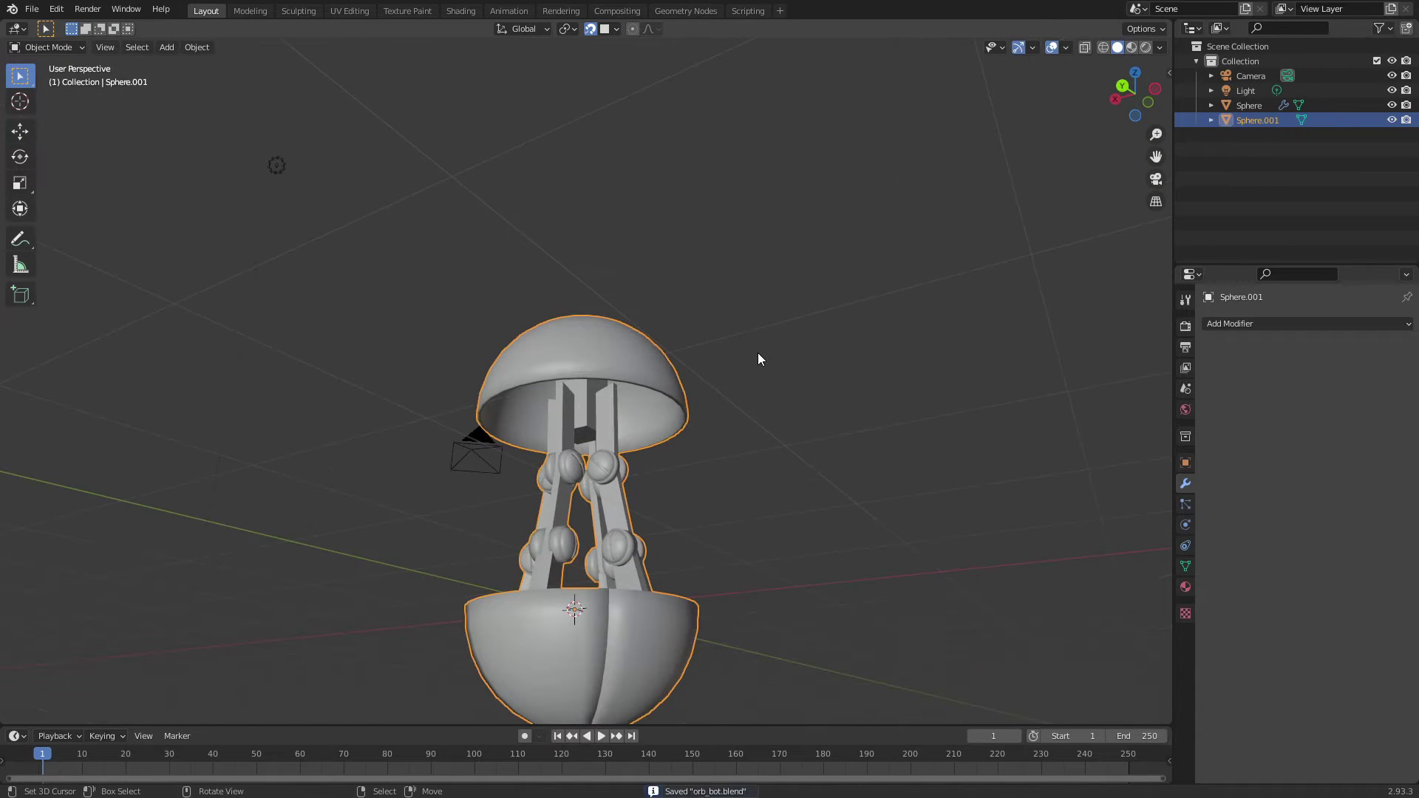
pyautogui.click(758, 355)
pyautogui.scroll(3, 758, 355)
pyautogui.hotkey('shift', 'a')
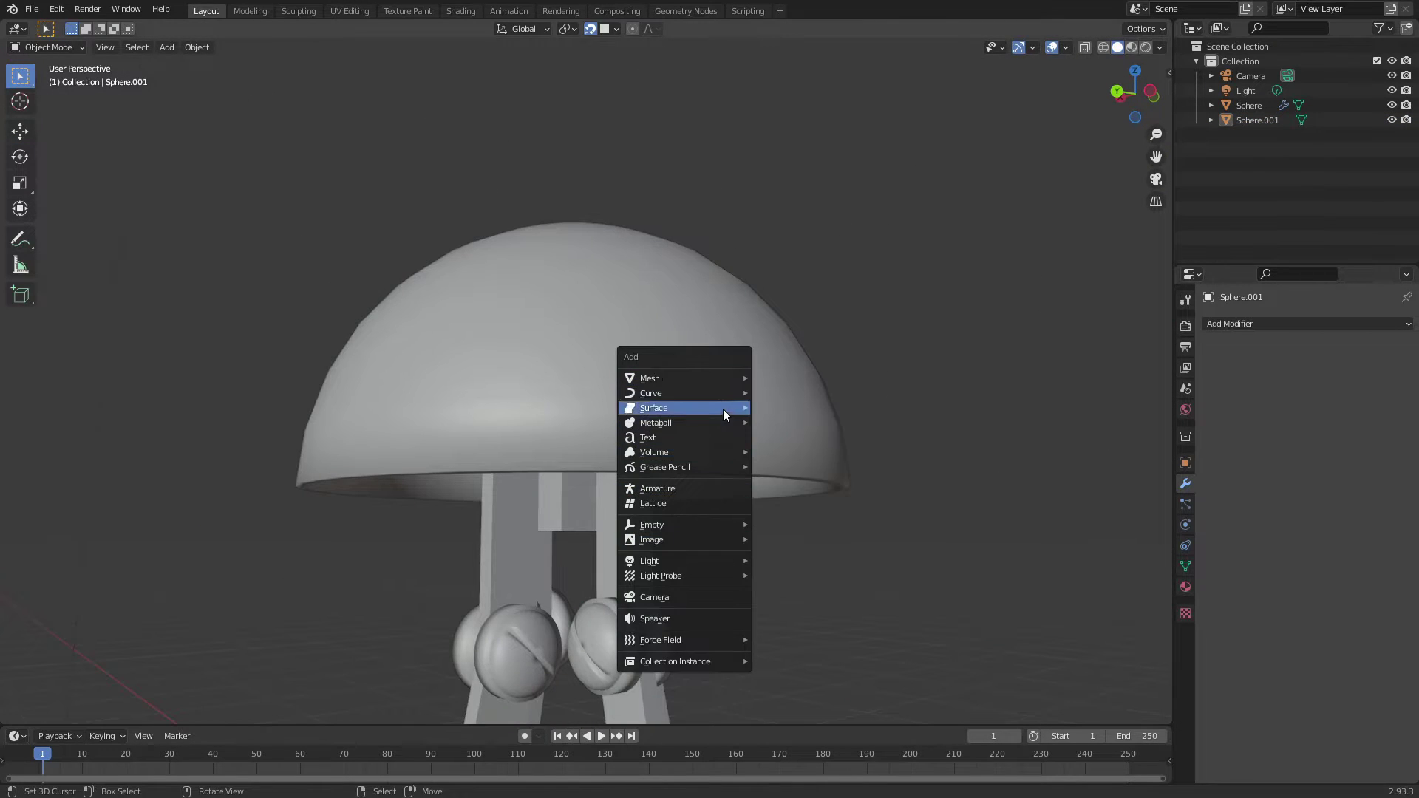
# - Add an armature bone to the robot scene and check its bone properties
pyautogui.click(657, 488)
pyautogui.scroll(-2, 773, 536)
pyautogui.moveTo(773, 536); pyautogui.dragTo(739, 414, button='middle')
pyautogui.press('Tab')
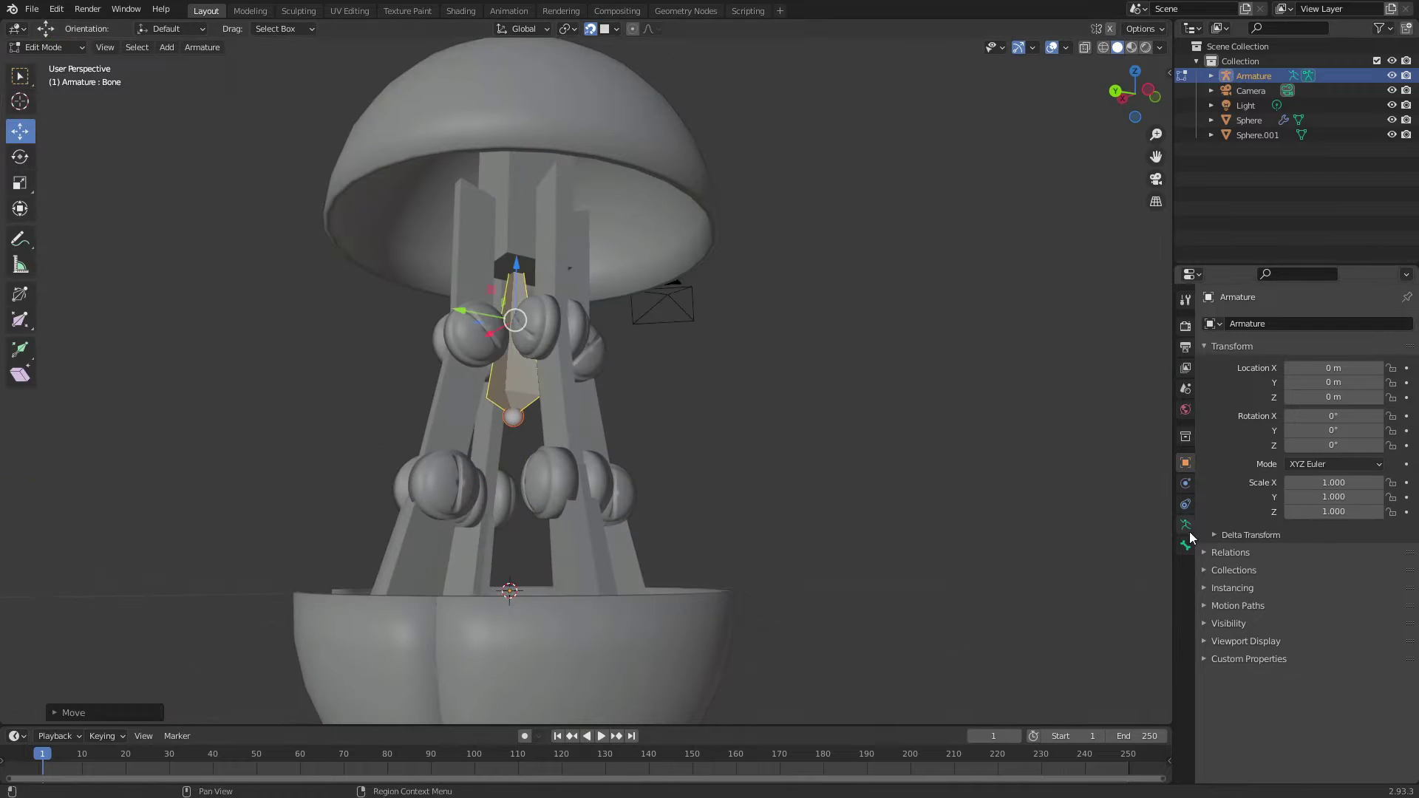
pyautogui.click(1186, 545)
pyautogui.press('Tab')
# - Turn on In Front for the armature so bones show through the mesh
pyautogui.click(1203, 346)
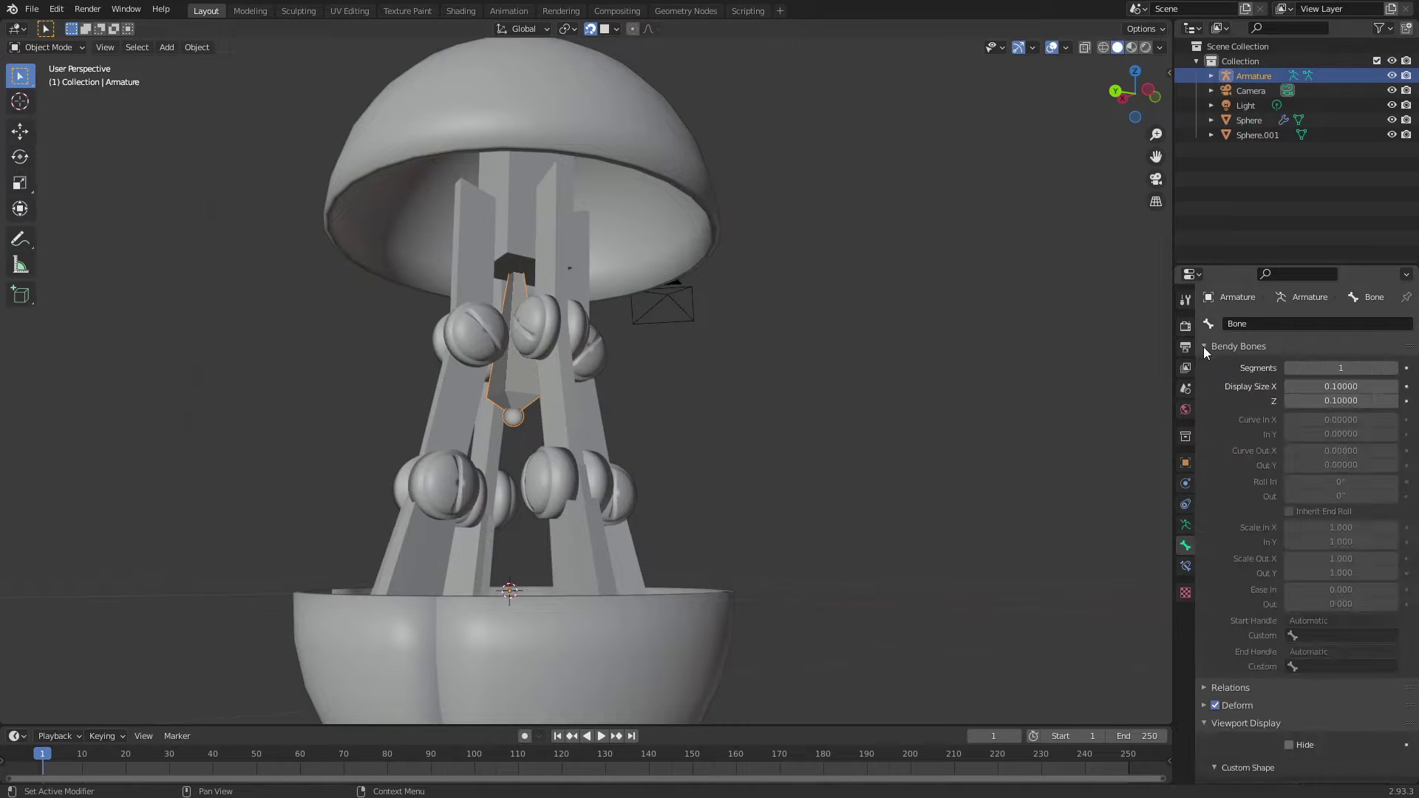
pyautogui.click(1186, 524)
pyautogui.click(1213, 510)
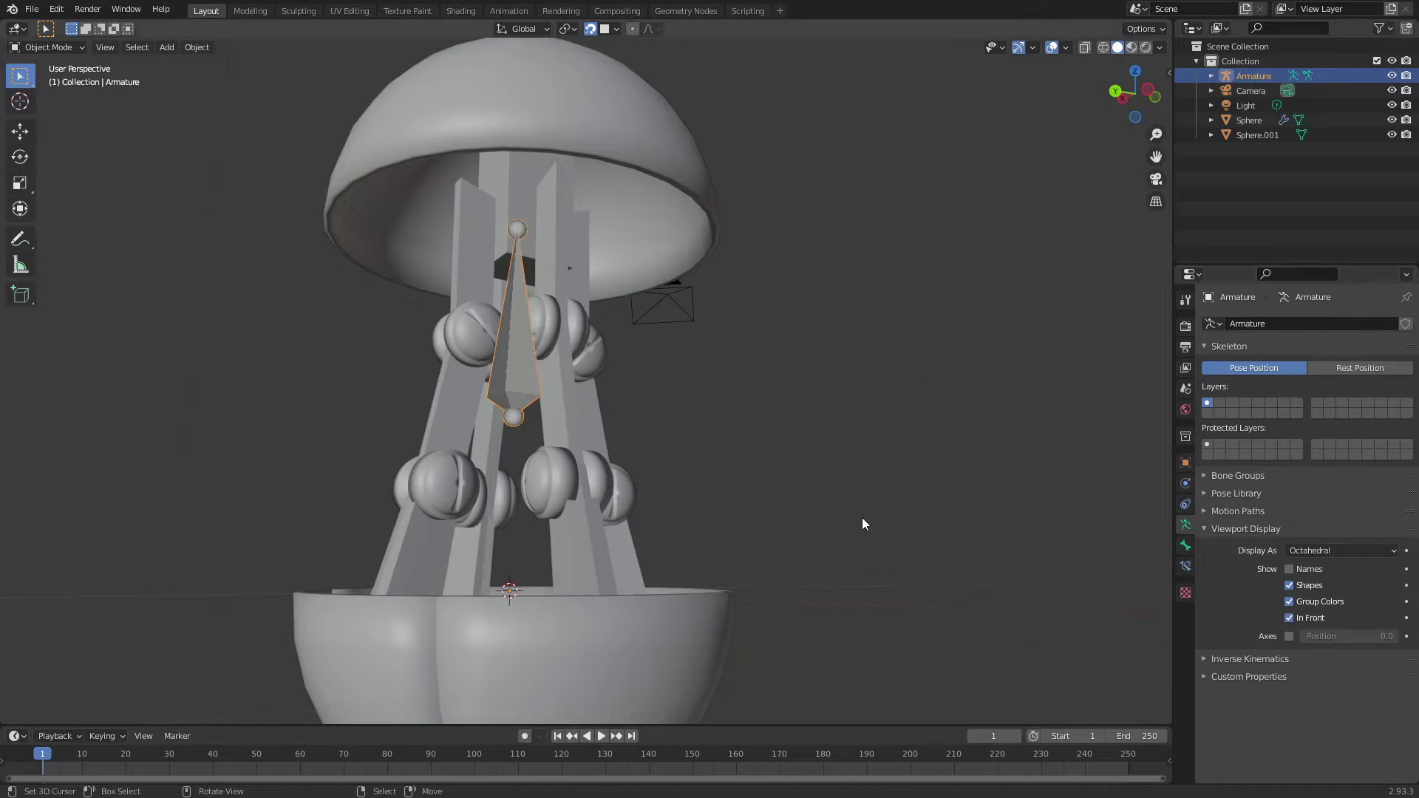
pyautogui.hotkey('shift', 'z')
pyautogui.press('KP_1')
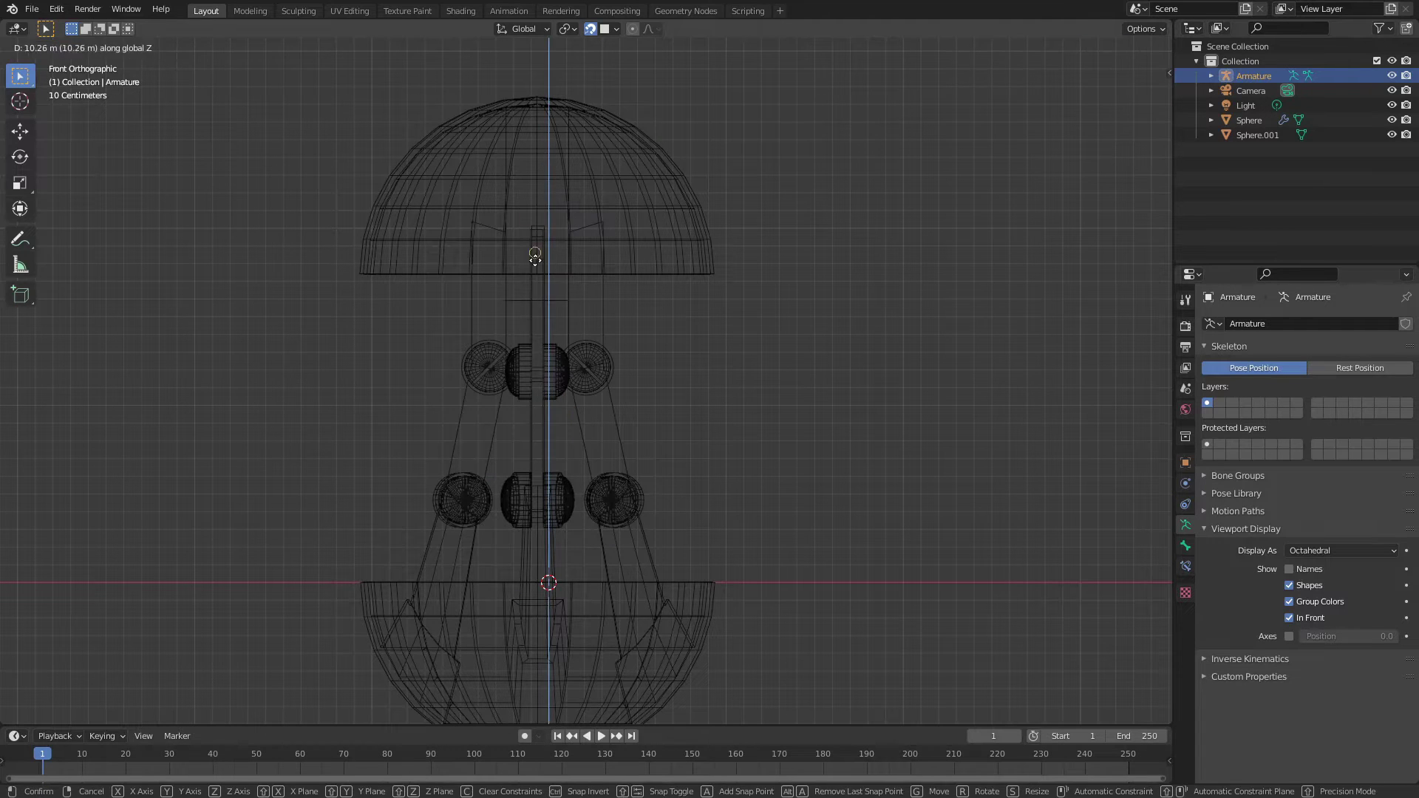
# - Move the first bone vertically up into the dome
pyautogui.click(535, 256)
pyautogui.click(546, 357)
pyautogui.scroll(2, 655, 357)
pyautogui.press('g')
pyautogui.press('z')
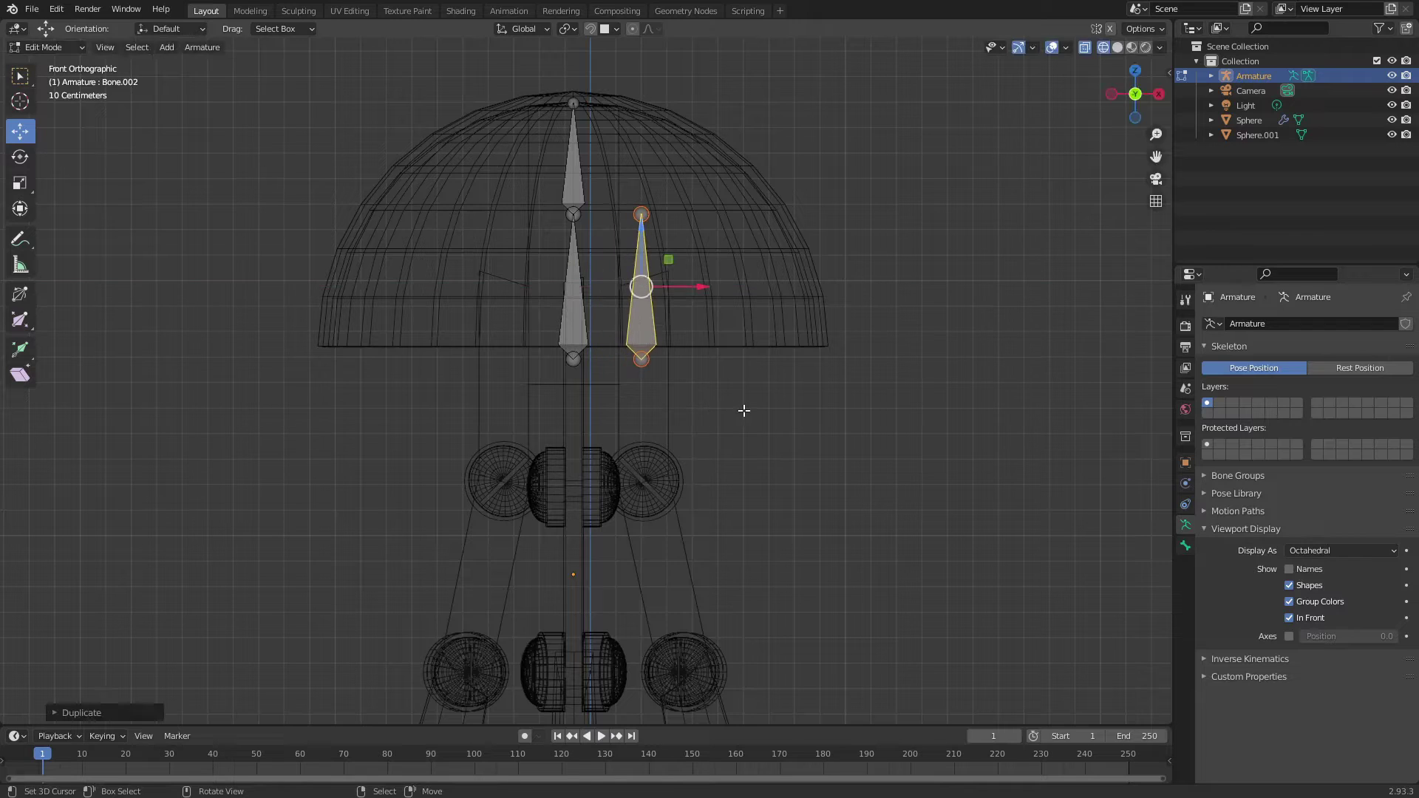
# - From the right view, shift the second dome bone along the Y axis
pyautogui.press('KP_3')
pyautogui.press('g')
pyautogui.press('y')
pyautogui.moveTo(731, 213); pyautogui.dragTo(754, 246, button='middle')
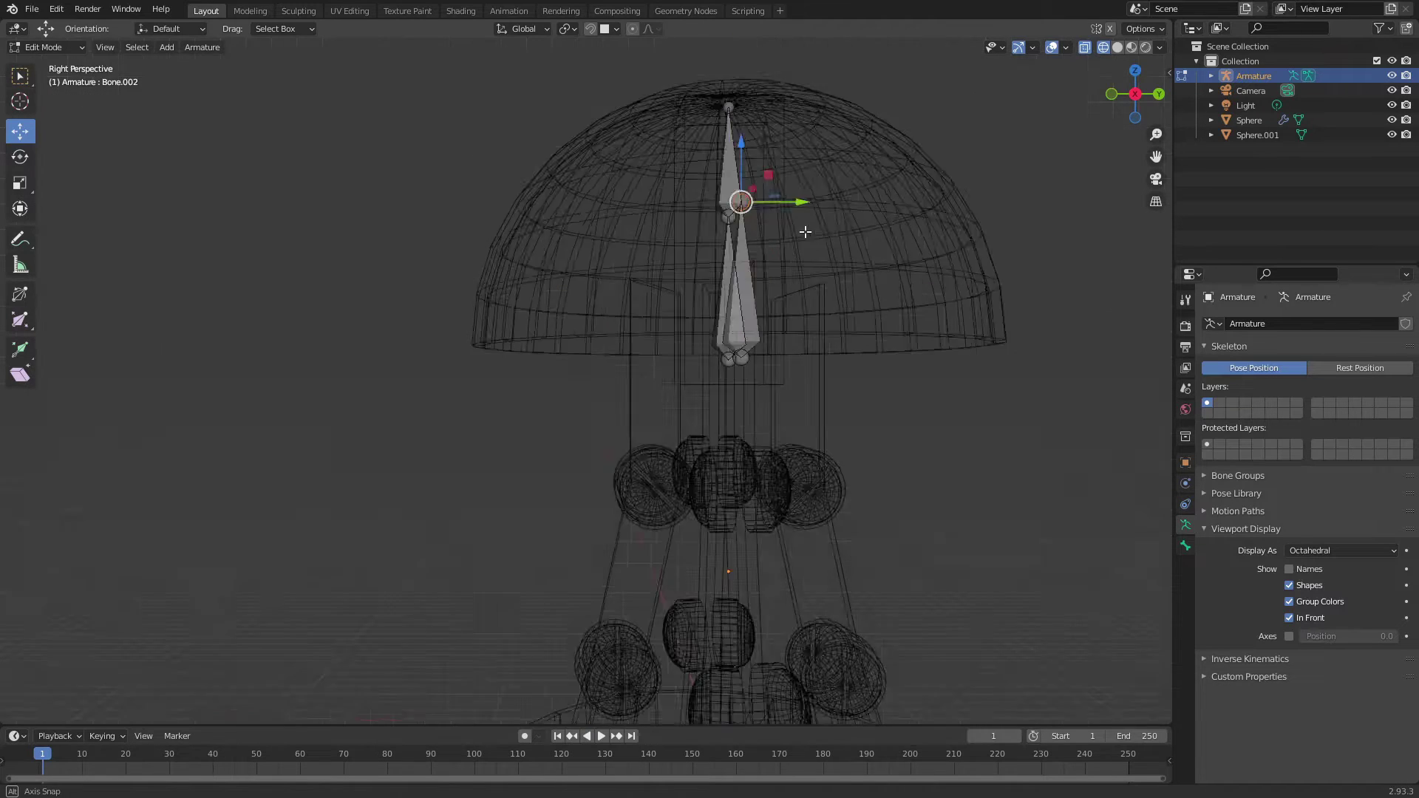
pyautogui.keyDown('shift'); pyautogui.moveTo(692, 524); pyautogui.dragTo(697, 422, button='middle'); pyautogui.keyUp('shift')
# - Extrude a jointed bone chain from the dome down one arm into the bowl
pyautogui.press('e')
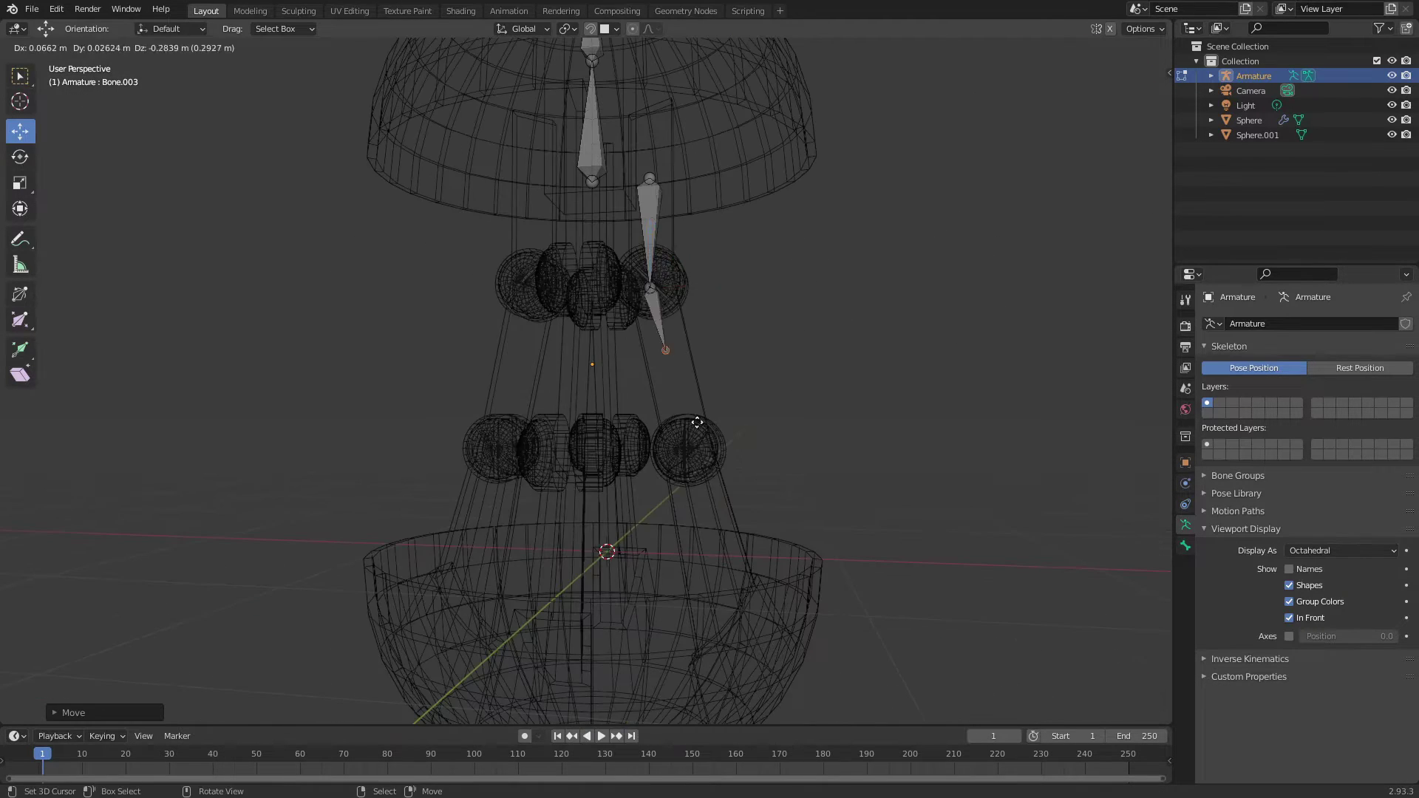
pyautogui.click(722, 518)
pyautogui.moveTo(722, 518); pyautogui.dragTo(900, 423, button='middle')
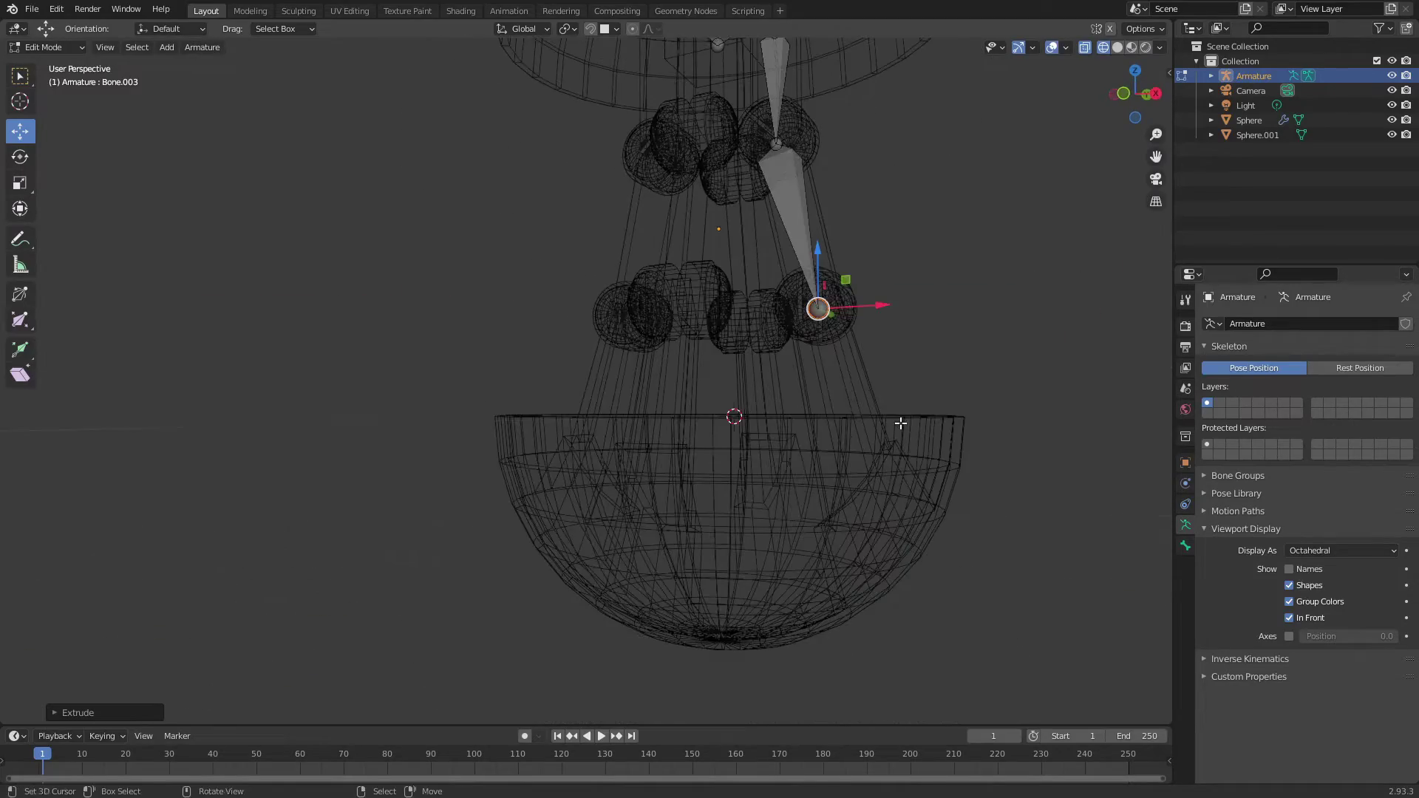
pyautogui.press('g')
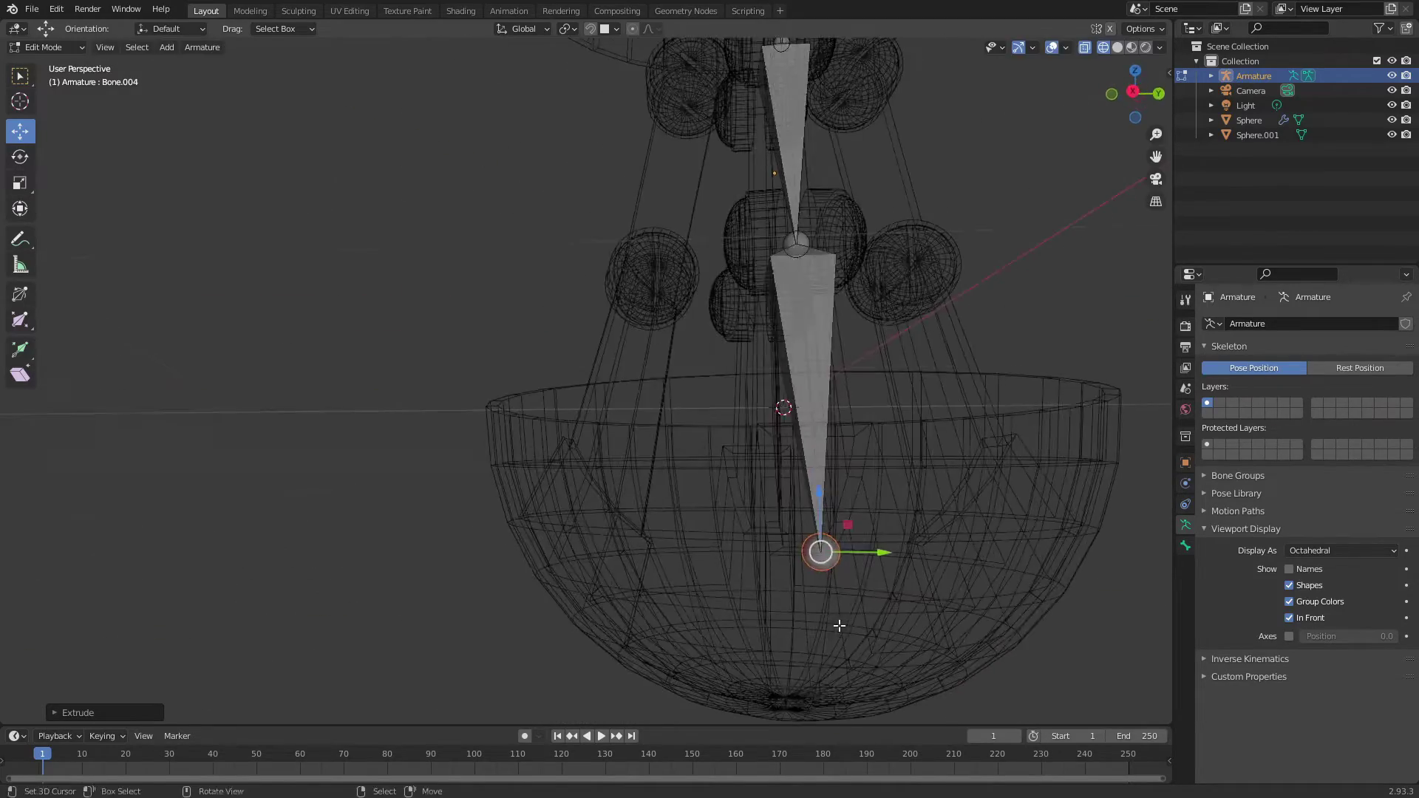
pyautogui.click(886, 618)
pyautogui.moveTo(887, 618)
pyautogui.mouseDown(button='middle')
pyautogui.moveTo(891, 682)
pyautogui.moveTo(993, 653)
pyautogui.mouseUp(button='middle')
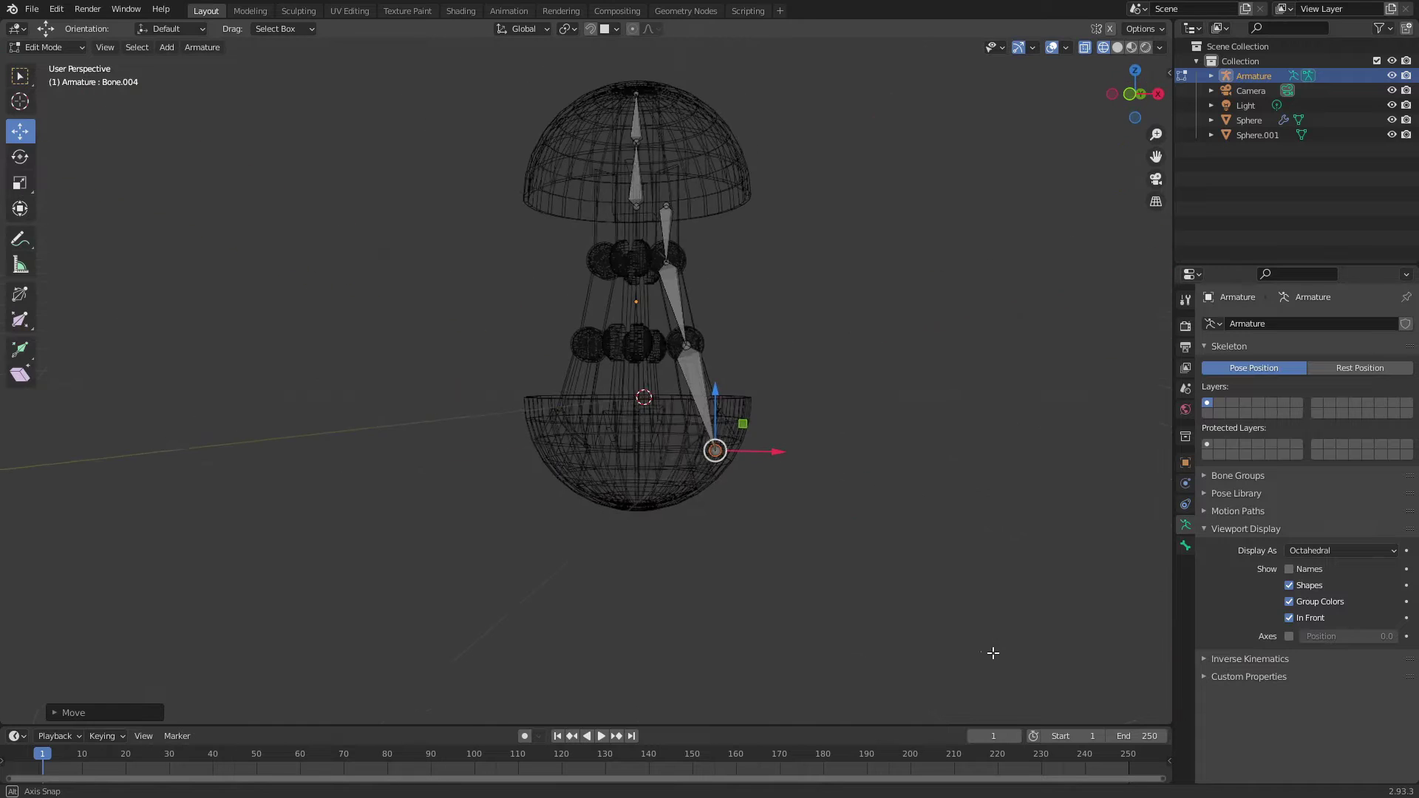
# - Duplicate the arm bone chain and rotate the copy around the 3D cursor
pyautogui.hotkey('shift', 'z')
pyautogui.moveTo(665, 225)
pyautogui.mouseDown(button='middle')
pyautogui.moveTo(889, 286)
pyautogui.moveTo(505, 296)
pyautogui.moveTo(532, 326)
pyautogui.mouseUp(button='middle')
pyautogui.press('g')
pyautogui.click(597, 62)
pyautogui.press('r')
pyautogui.press('g')
pyautogui.click(545, 345)
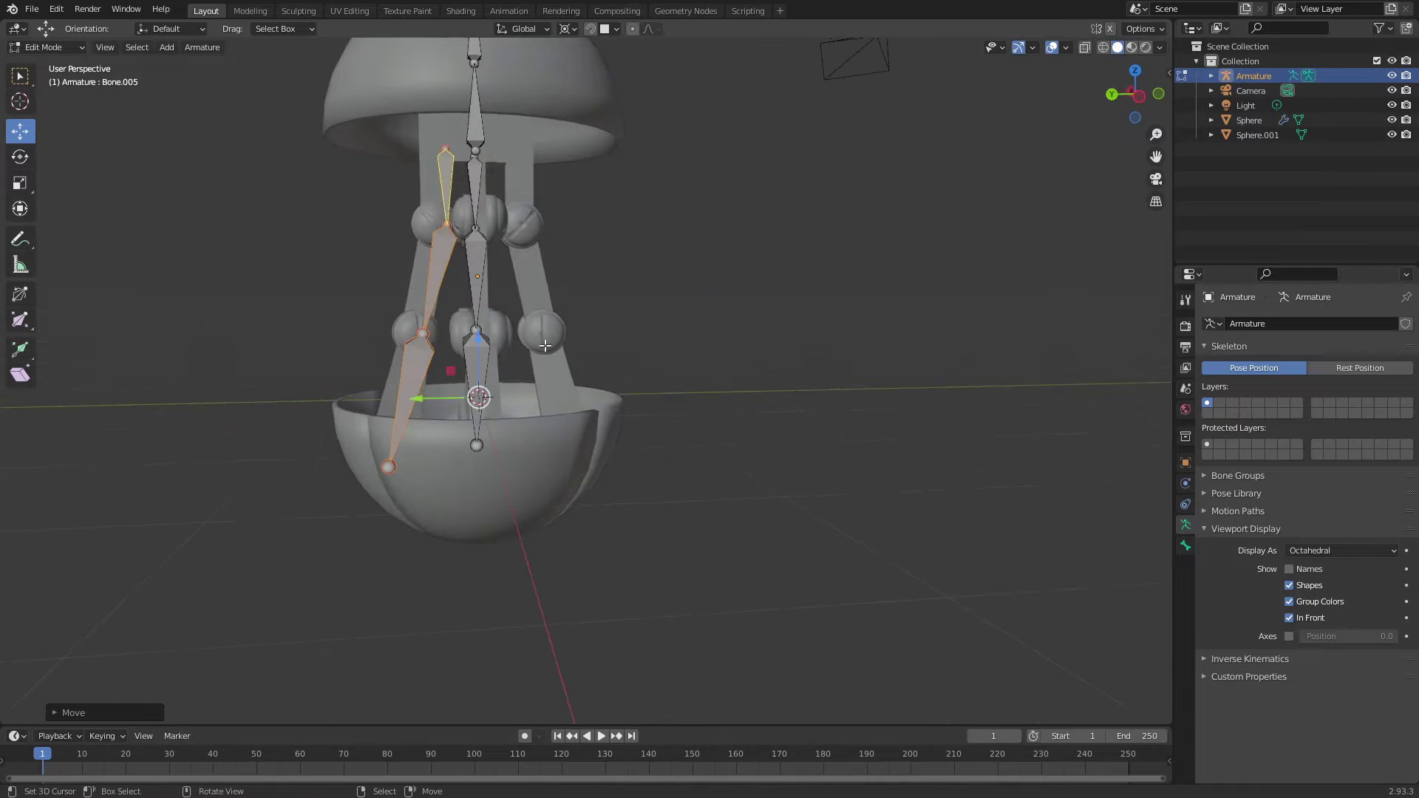
# - Position the copied bone chains onto the remaining arms
pyautogui.moveTo(480, 372)
pyautogui.mouseDown(button='middle')
pyautogui.moveTo(484, 392)
pyautogui.moveTo(419, 397)
pyautogui.mouseUp(button='middle')
pyautogui.press('g')
pyautogui.press('g')
pyautogui.moveTo(631, 363)
pyautogui.mouseDown(button='middle')
pyautogui.moveTo(696, 399)
pyautogui.moveTo(605, 377)
pyautogui.moveTo(839, 409)
pyautogui.moveTo(845, 354)
pyautogui.moveTo(79, 45)
pyautogui.mouseUp(button='middle')
pyautogui.press('g')
pyautogui.press('Escape')
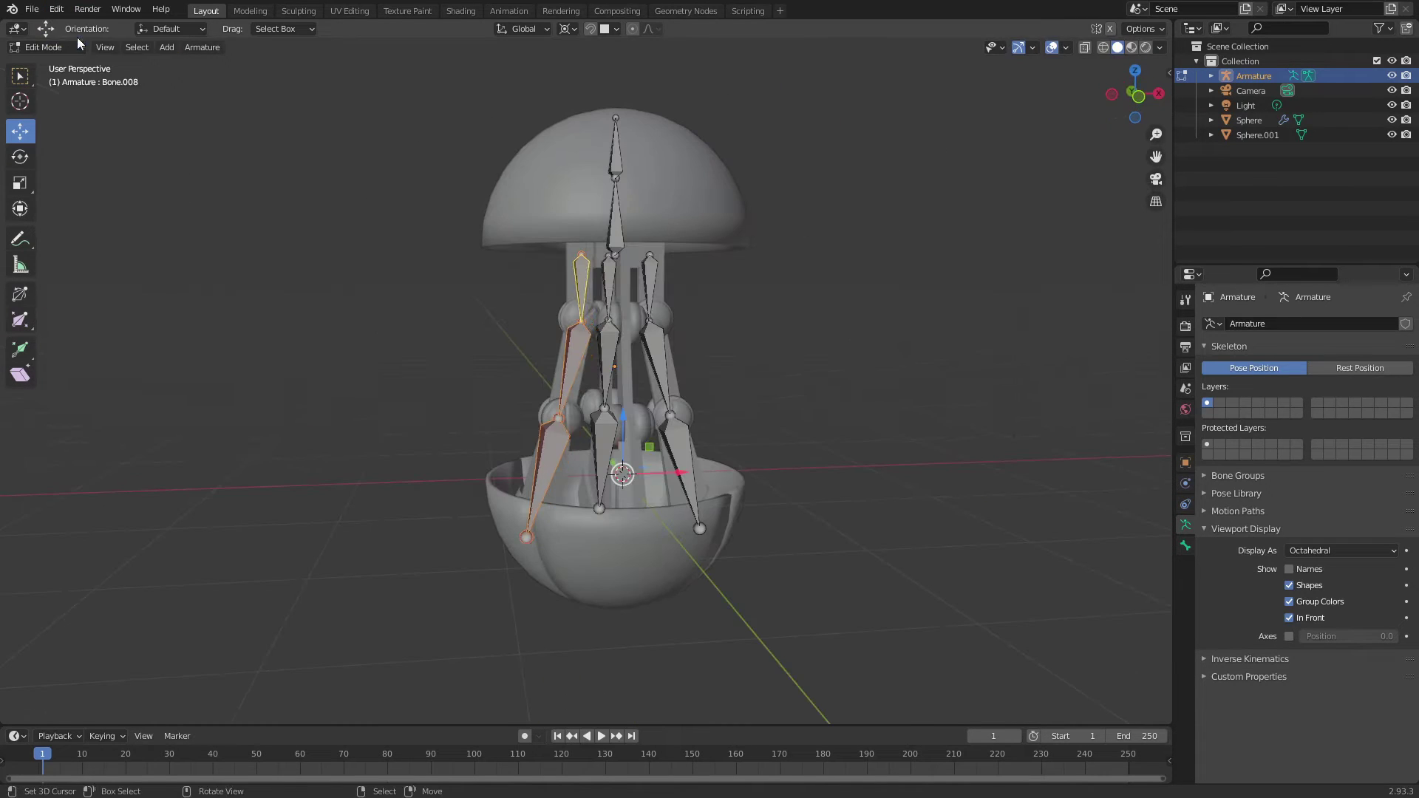
pyautogui.press('Escape')
pyautogui.moveTo(657, 465)
pyautogui.mouseDown(button='middle')
pyautogui.moveTo(653, 563)
pyautogui.moveTo(821, 577)
pyautogui.moveTo(776, 551)
pyautogui.moveTo(577, 580)
pyautogui.moveTo(874, 569)
pyautogui.moveTo(854, 599)
pyautogui.mouseUp(button='middle')
pyautogui.press('g')
pyautogui.press('Escape')
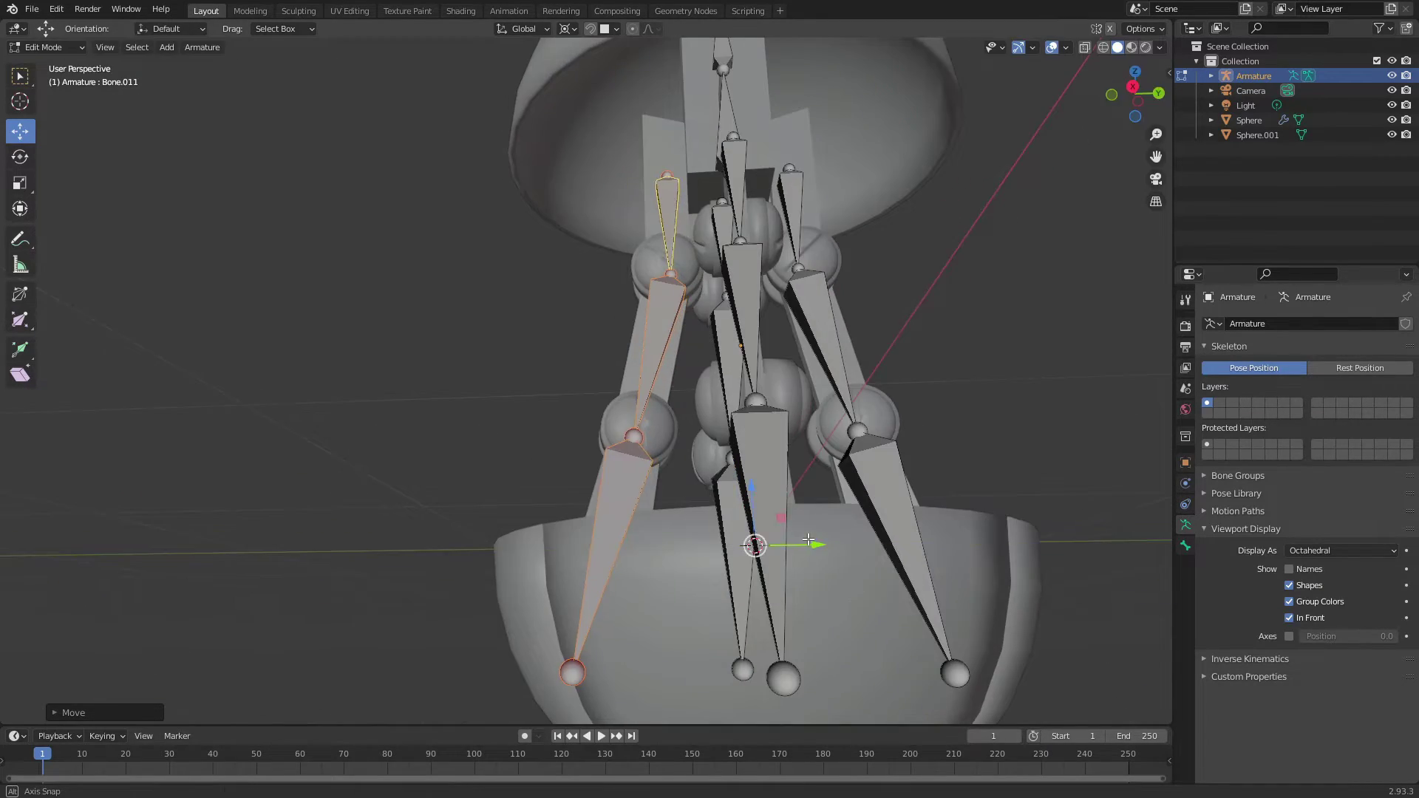
pyautogui.moveTo(809, 540)
pyautogui.mouseDown(button='middle')
pyautogui.moveTo(820, 589)
pyautogui.moveTo(604, 584)
pyautogui.mouseUp(button='middle')
# - Set the transform pivot point back to Median Point
pyautogui.press('Tab')
pyautogui.scroll(-5, 686, 577)
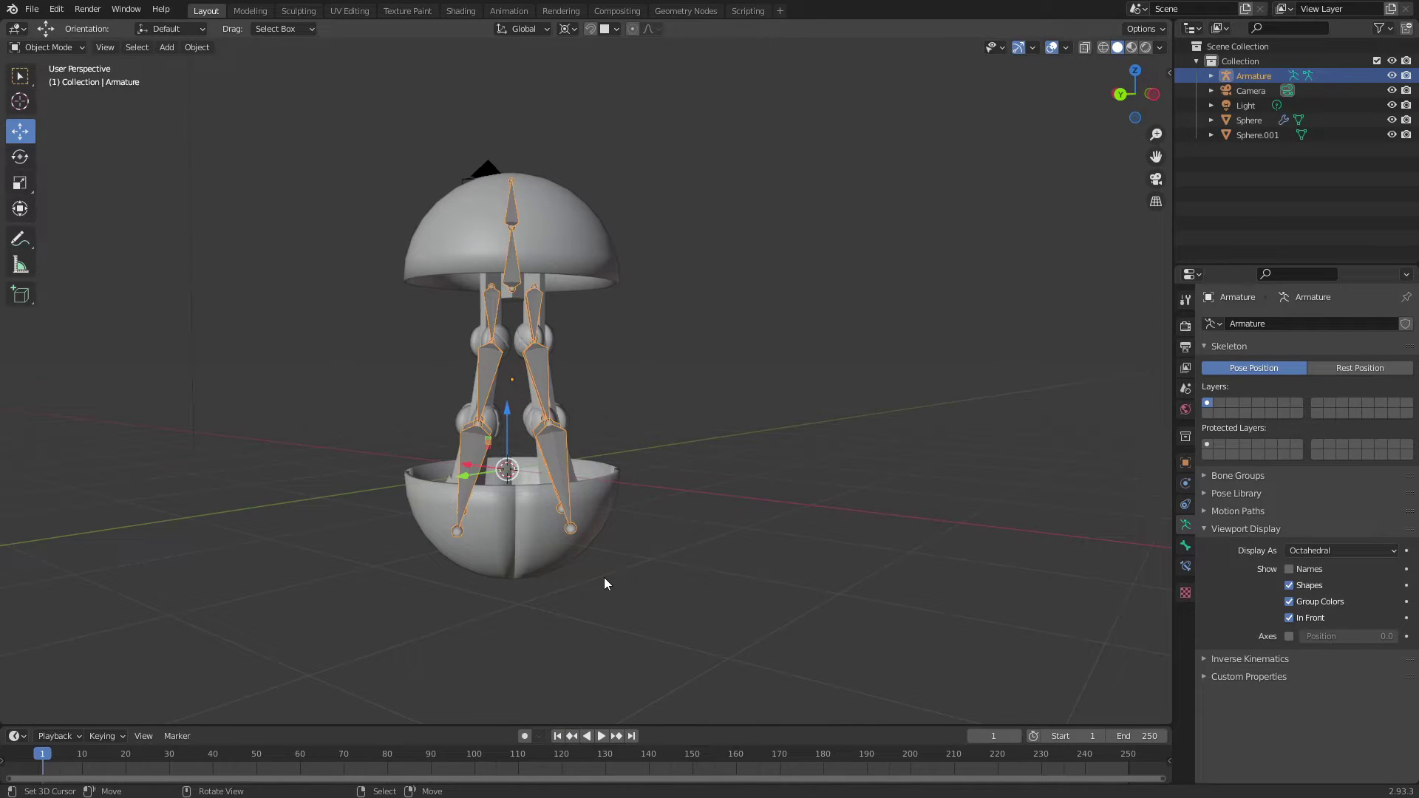
pyautogui.press('KP_1')
pyautogui.press('Tab')
pyautogui.scroll(3, 605, 578)
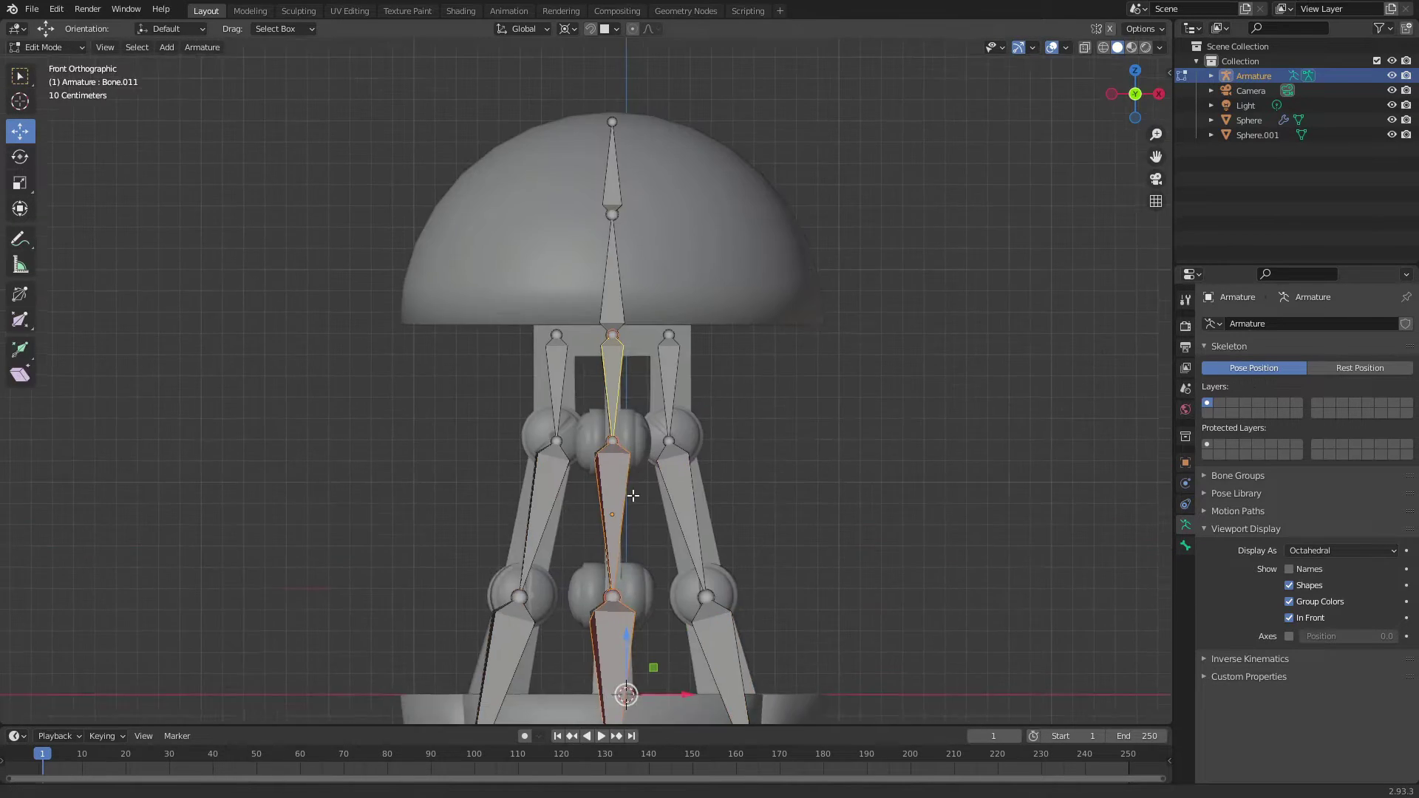
pyautogui.scroll(-2, 696, 382)
pyautogui.click(567, 28)
pyautogui.click(603, 95)
pyautogui.moveTo(629, 221)
pyautogui.mouseDown(button='middle')
pyautogui.moveTo(656, 337)
pyautogui.moveTo(547, 348)
pyautogui.mouseUp(button='middle')
pyautogui.scroll(5, 657, 336)
pyautogui.scroll(-5, 656, 336)
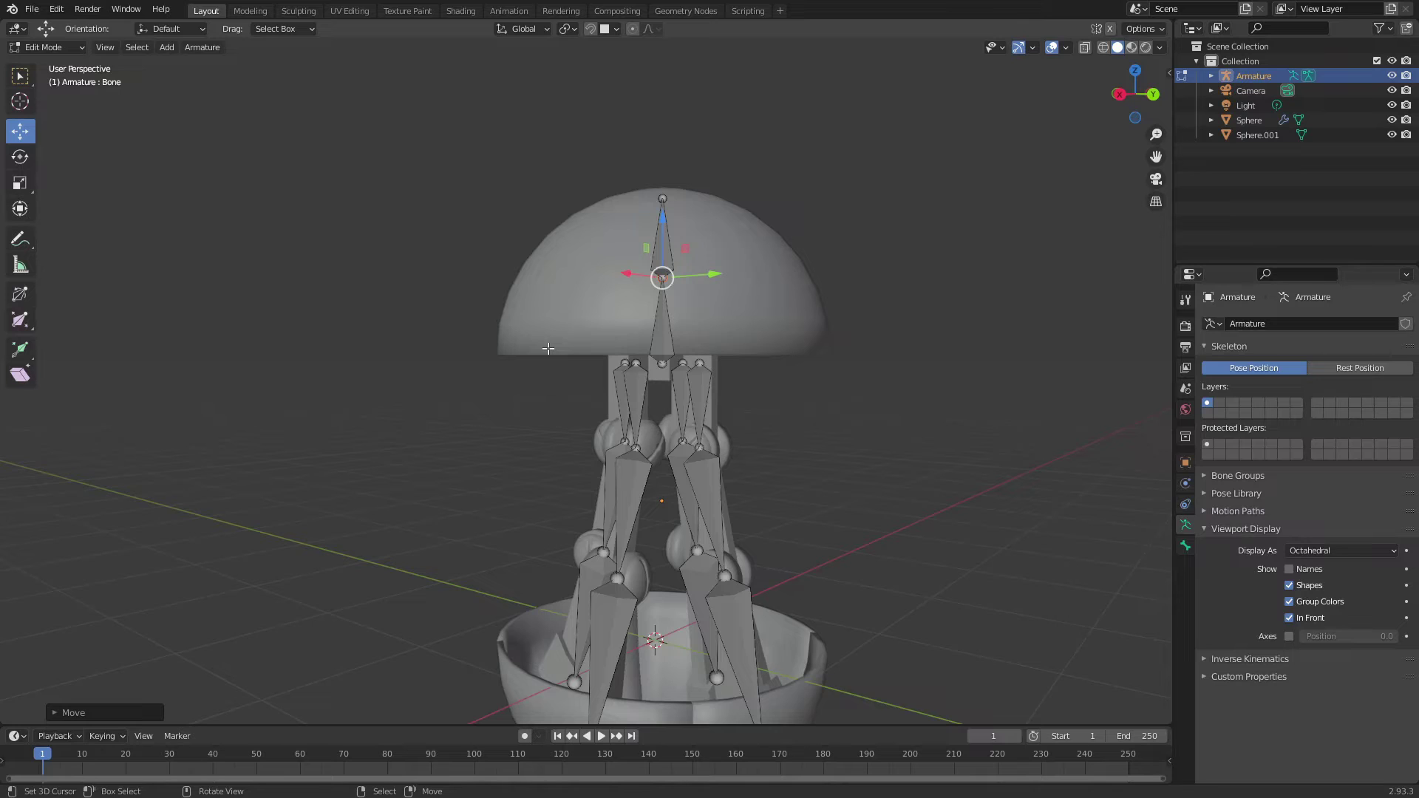
# - Delete the Cast modifier from the robot mesh, keeping its Armature modifier
pyautogui.press('Tab')
pyautogui.click(809, 351)
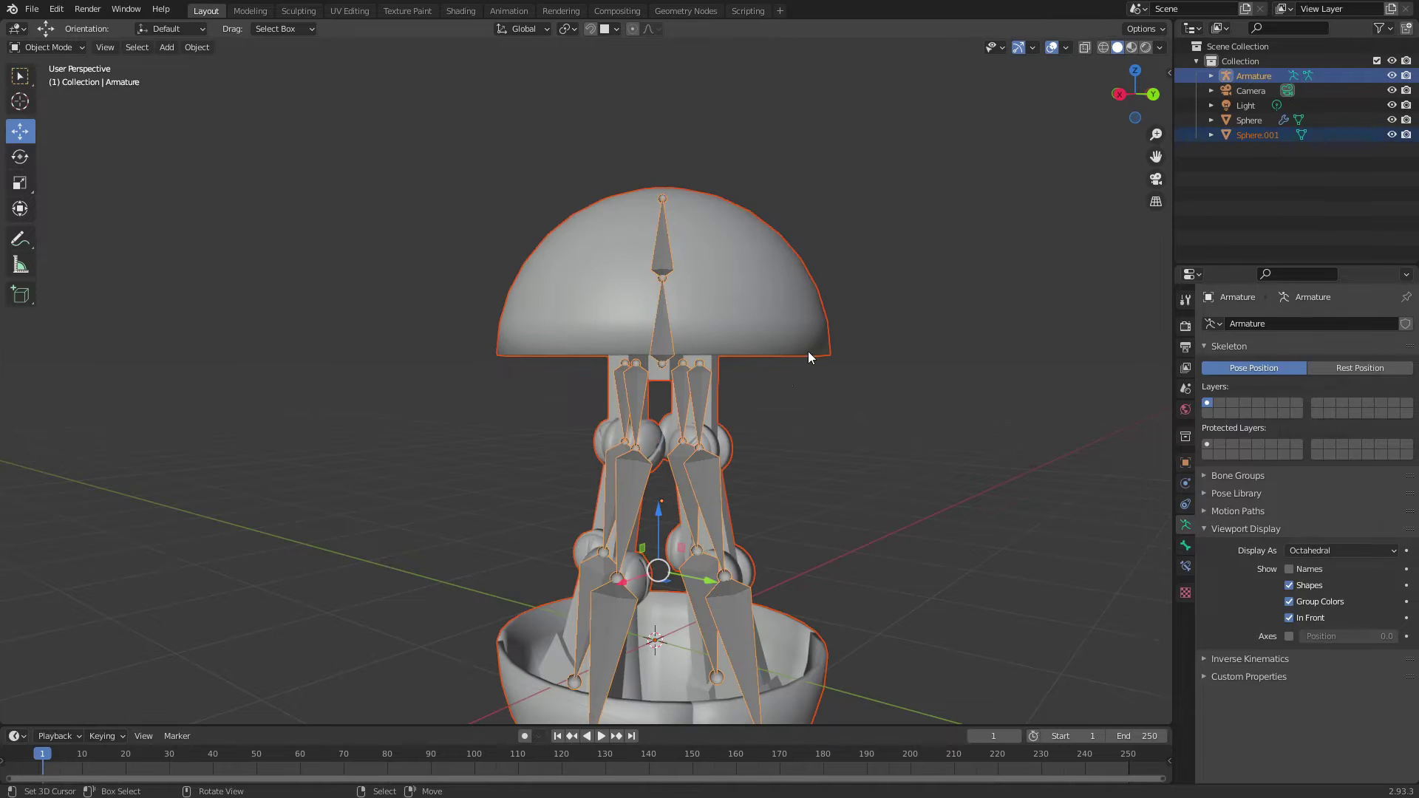
pyautogui.click(1185, 483)
pyautogui.click(1387, 348)
pyautogui.scroll(3, 691, 296)
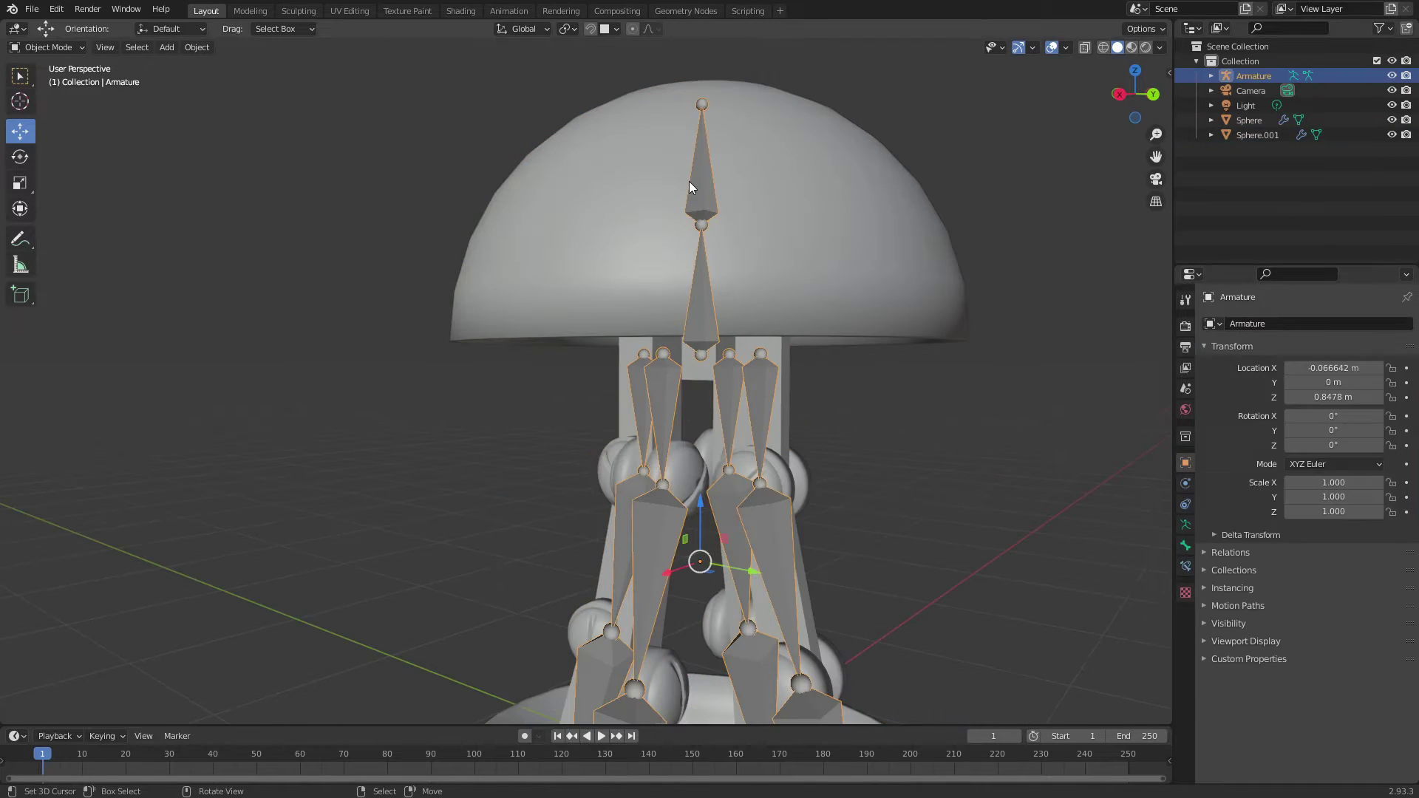
# - Pick Bone.001 in Weight Paint and assign the dome vertices to its group
pyautogui.hotkey('ctrl', 'Tab')
pyautogui.keyDown('ctrl'); pyautogui.click(691, 190); pyautogui.keyUp('ctrl')
pyautogui.moveTo(690, 190); pyautogui.dragTo(838, 224, button='middle')
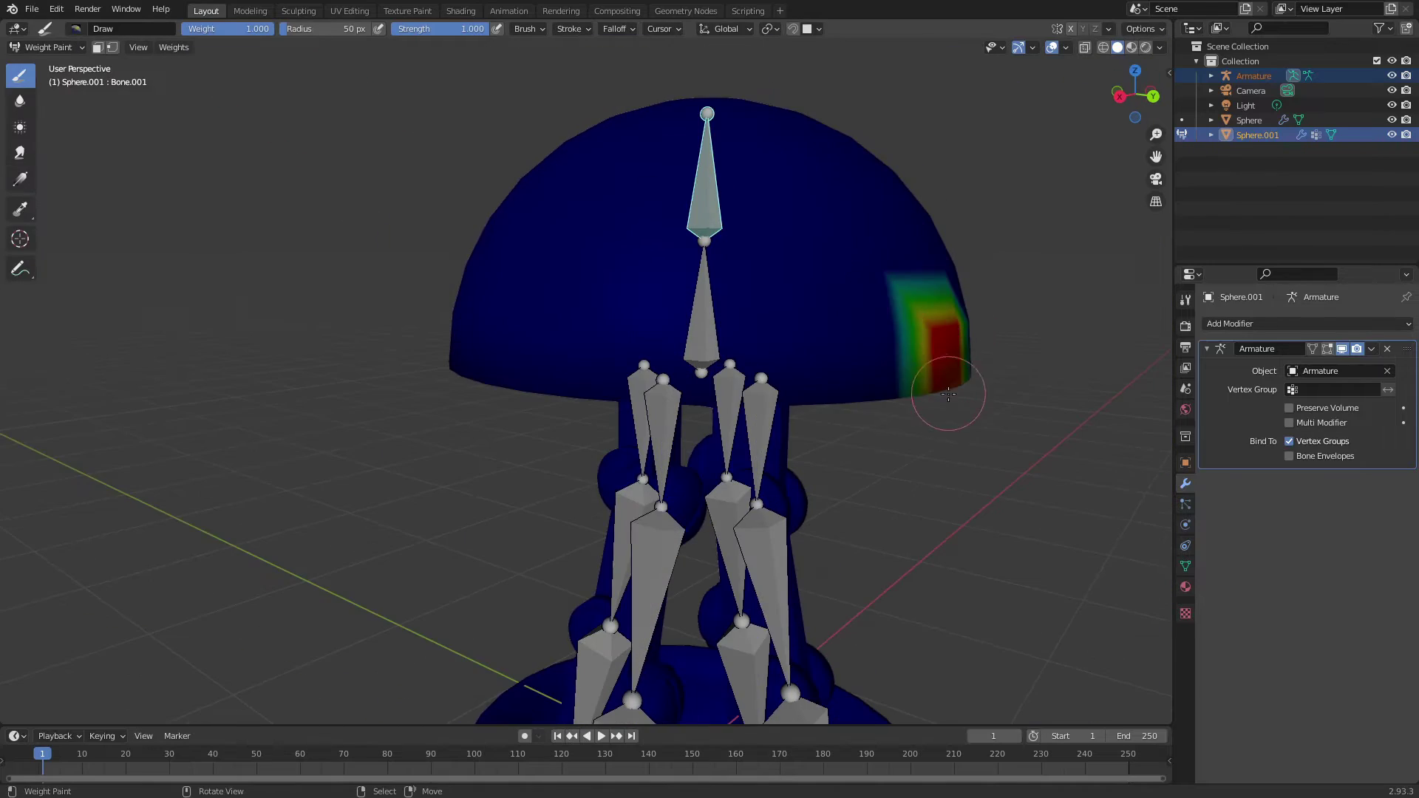
pyautogui.moveTo(948, 394)
pyautogui.mouseDown(button='middle')
pyautogui.moveTo(936, 198)
pyautogui.moveTo(945, 296)
pyautogui.mouseUp(button='middle')
pyautogui.press('Tab')
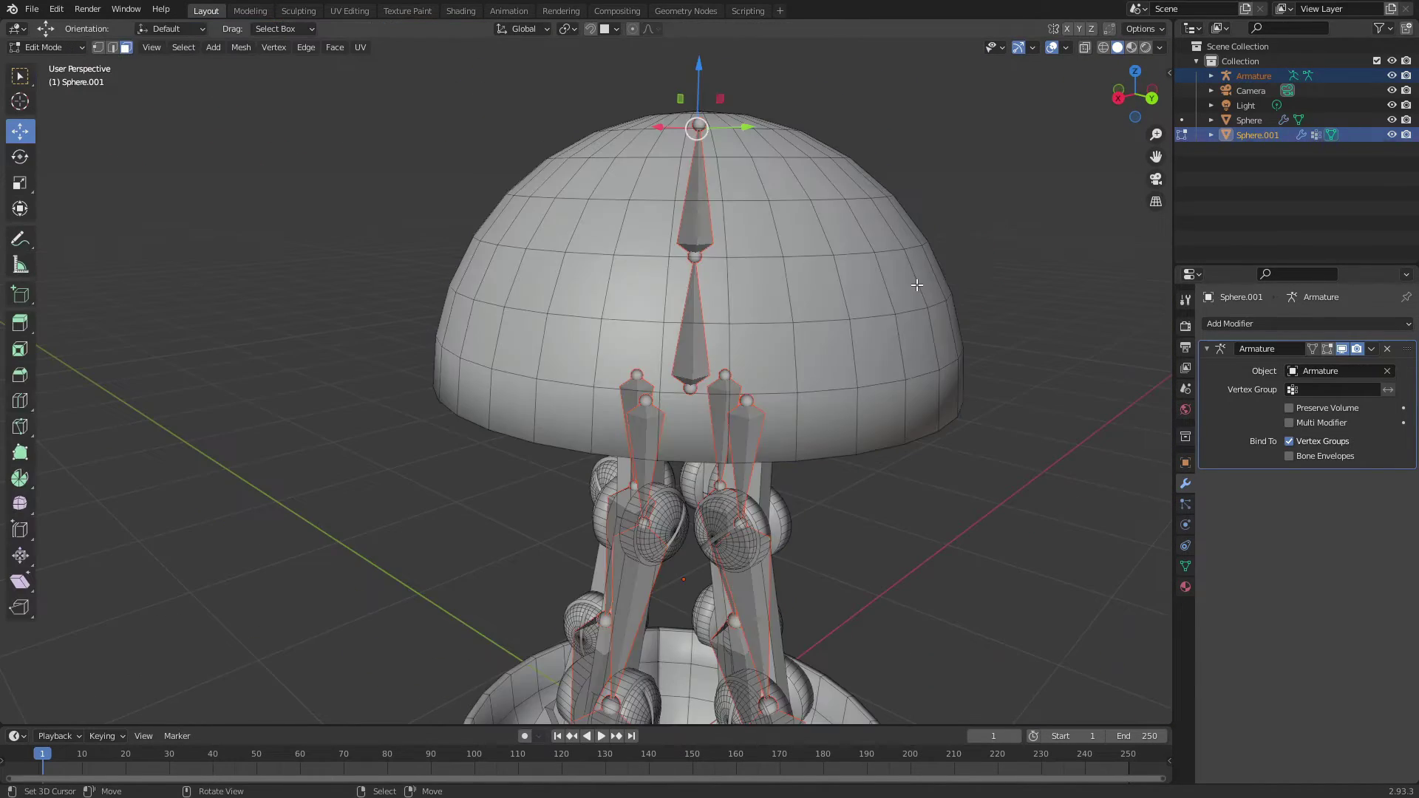
pyautogui.hotkey('ctrl', 'l')
pyautogui.moveTo(739, 370); pyautogui.dragTo(739, 444, button='middle')
pyautogui.click(1186, 566)
pyautogui.click(1226, 460)
# - Check the dome's full Bone.001 weight in Weight Paint, then leave it
pyautogui.press('Tab')
pyautogui.moveTo(1029, 475)
pyautogui.mouseDown(button='middle')
pyautogui.moveTo(953, 370)
pyautogui.moveTo(877, 391)
pyautogui.mouseUp(button='middle')
pyautogui.press('Tab')
pyautogui.press('Tab')
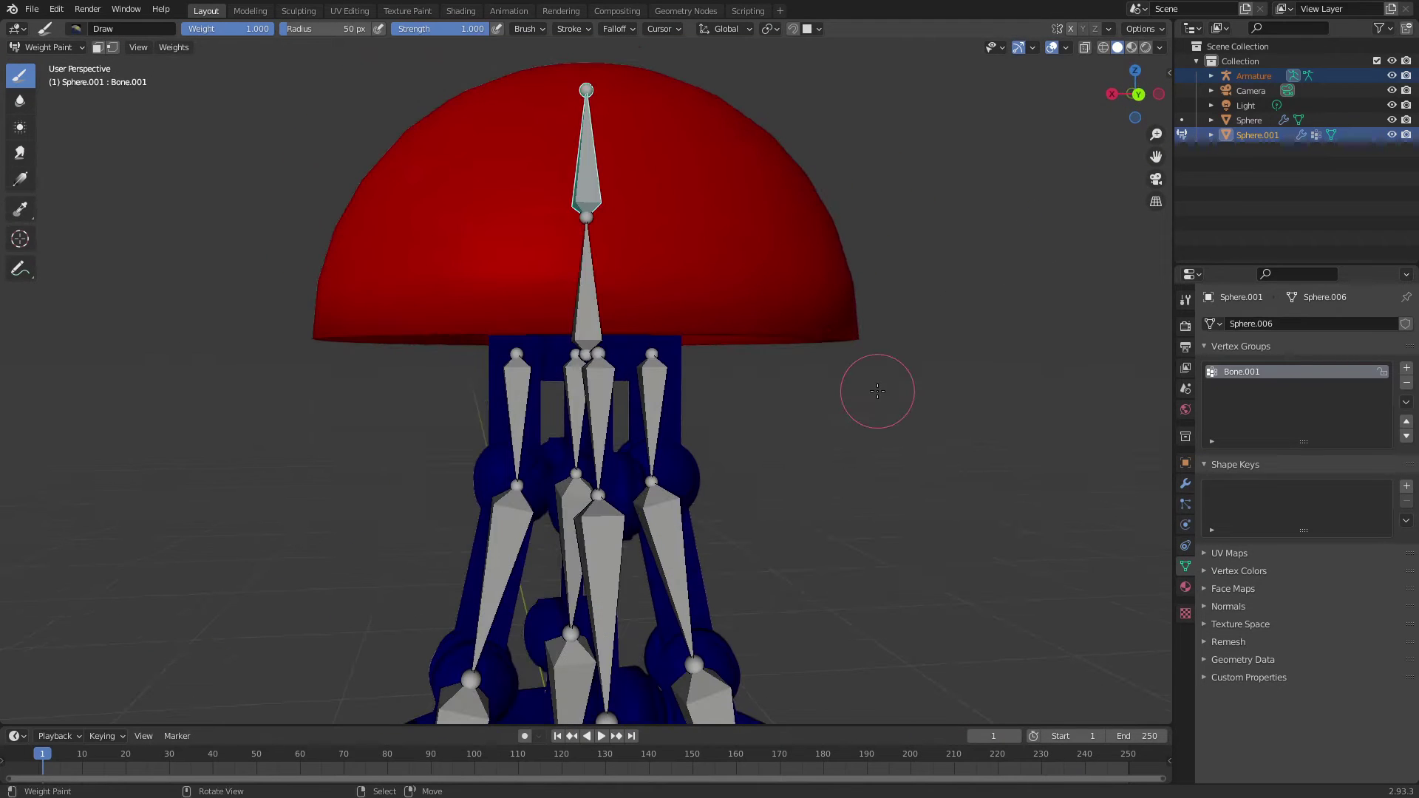
pyautogui.press('Tab')
pyautogui.press('Tab')
# - Snap the selected armature bone to the 3D cursor via F3 search
pyautogui.click(658, 479)
pyautogui.press('Tab')
pyautogui.scroll(5, 646, 363)
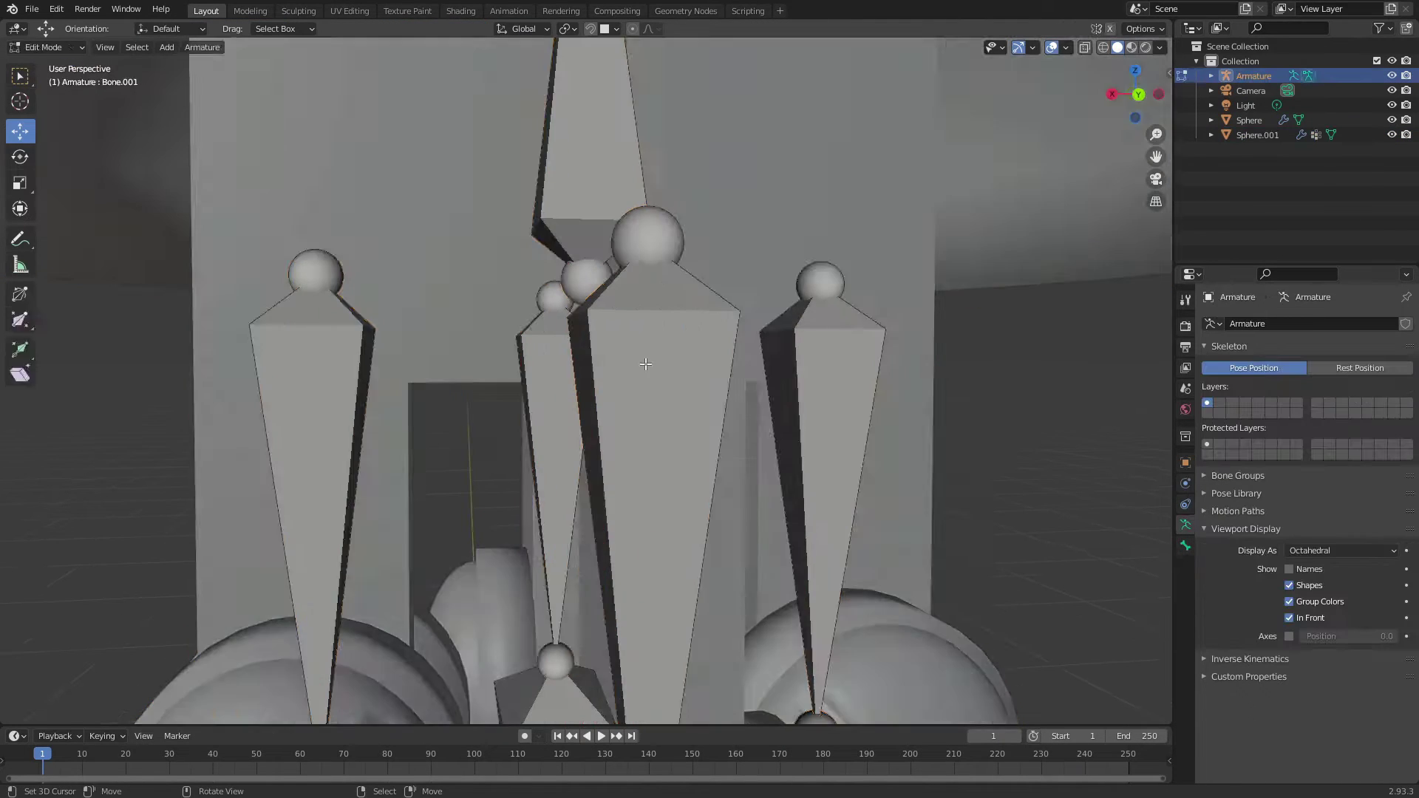
pyautogui.moveTo(589, 278); pyautogui.dragTo(739, 222, button='middle')
pyautogui.press('F3')
pyautogui.write('offset')
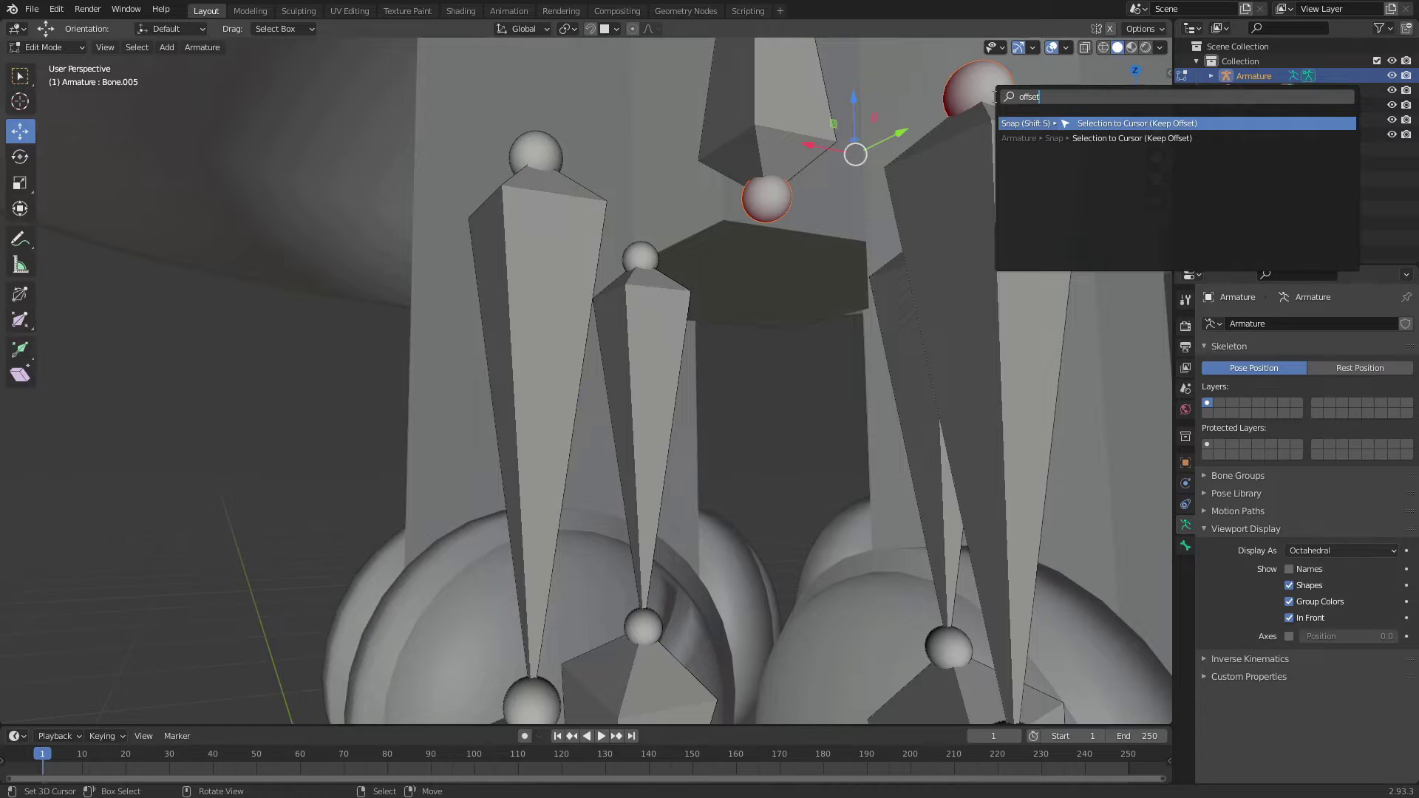
pyautogui.press('Return')
pyautogui.scroll(5, 817, 230)
pyautogui.click(817, 231)
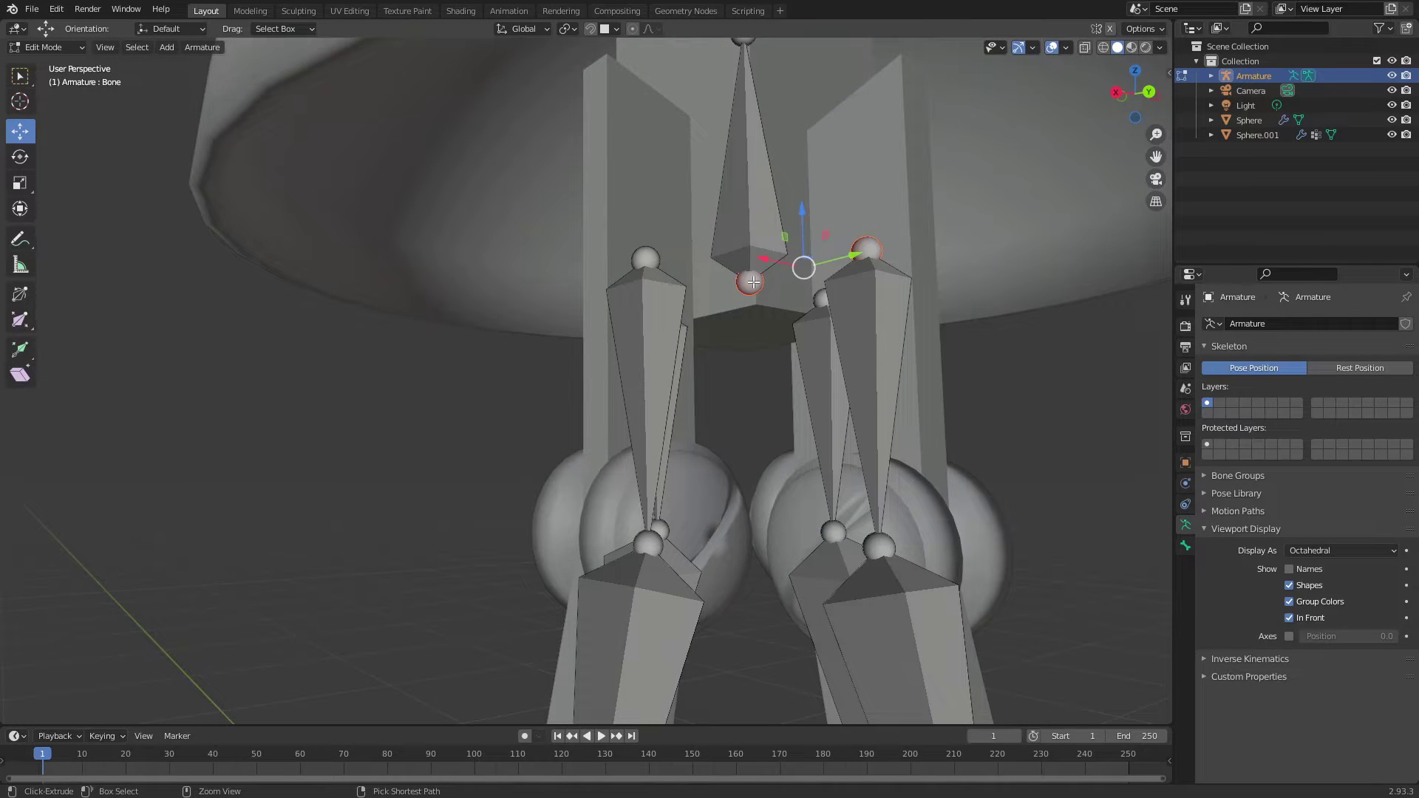
# - Parent the upper leg bones to the central dome bone with Keep Offset
pyautogui.scroll(-4, 671, 260)
pyautogui.moveTo(672, 259); pyautogui.dragTo(743, 365, button='middle')
pyautogui.scroll(2, 743, 365)
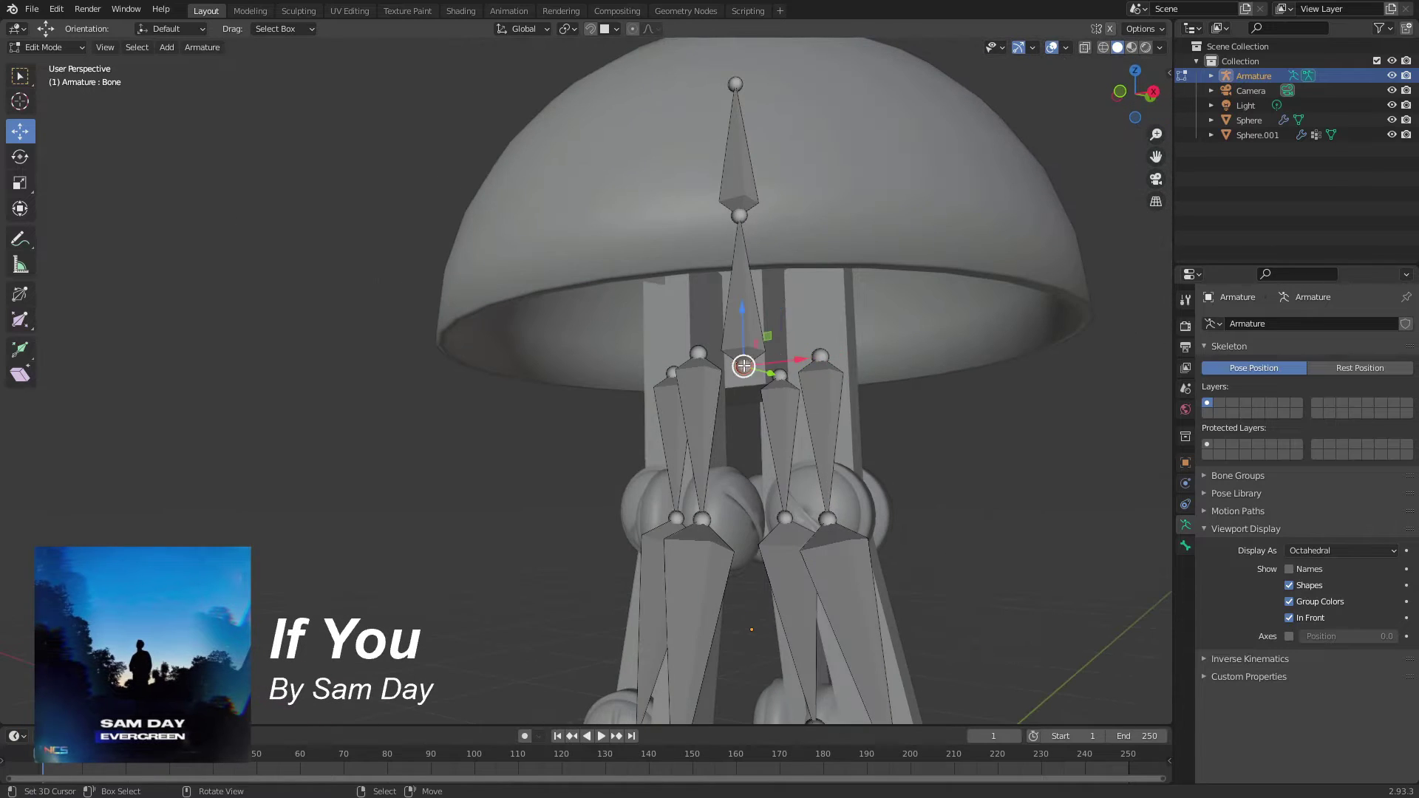
pyautogui.click(820, 357)
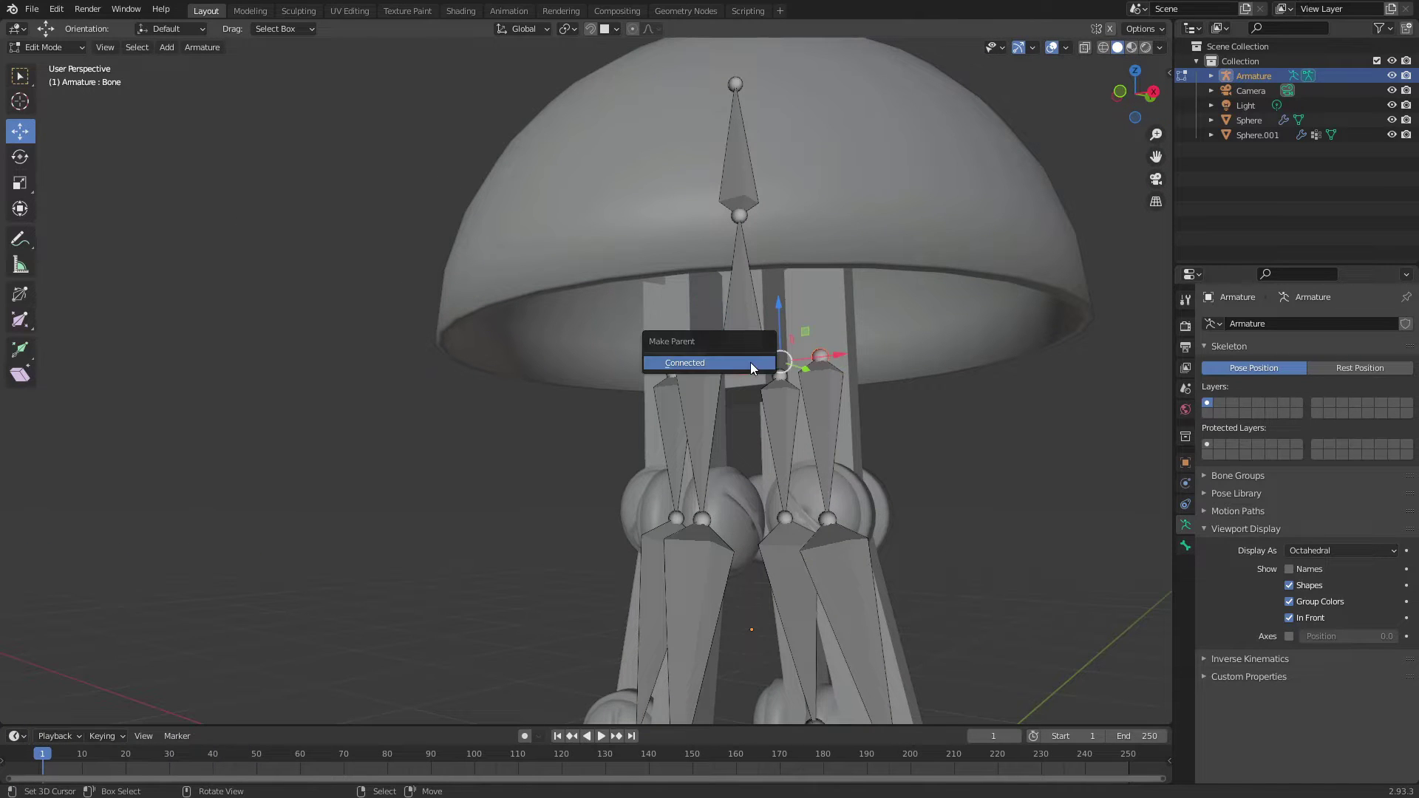
pyautogui.click(220, 703)
pyautogui.click(184, 725)
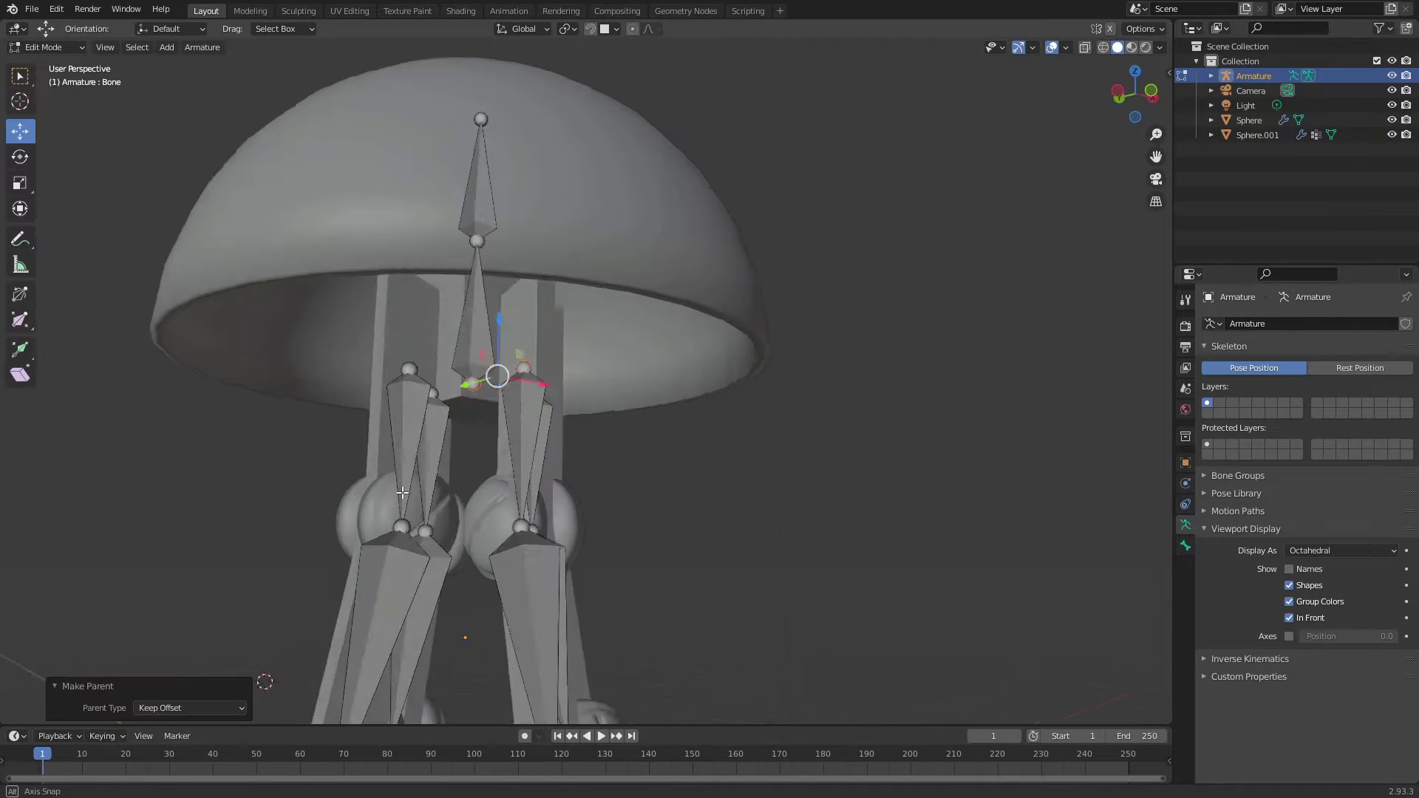
pyautogui.click(813, 346)
# - Select another upper leg bone, then put Sphere.001 back in Weight Paint
pyautogui.click(782, 349)
pyautogui.moveTo(782, 349); pyautogui.dragTo(809, 348, button='middle')
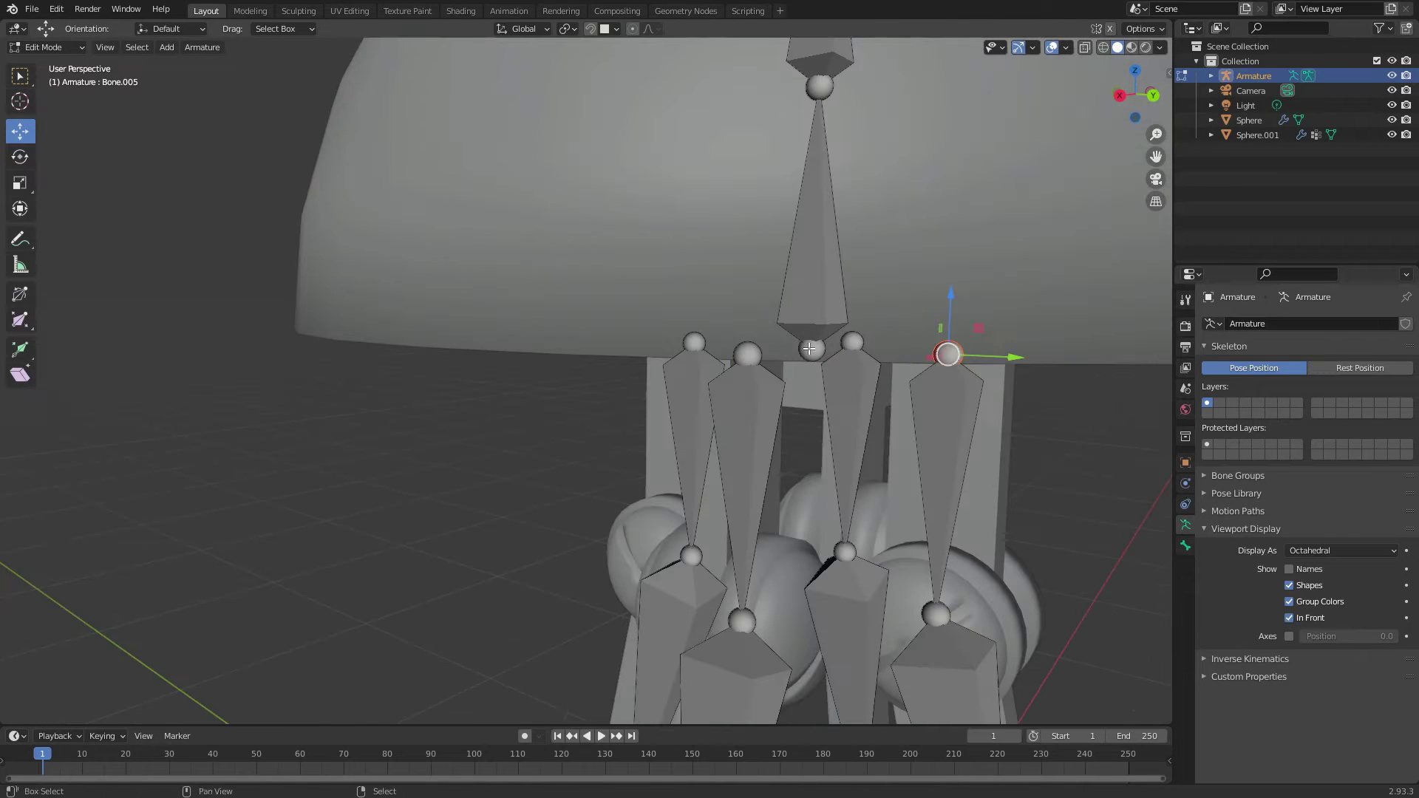
pyautogui.scroll(-3, 508, 583)
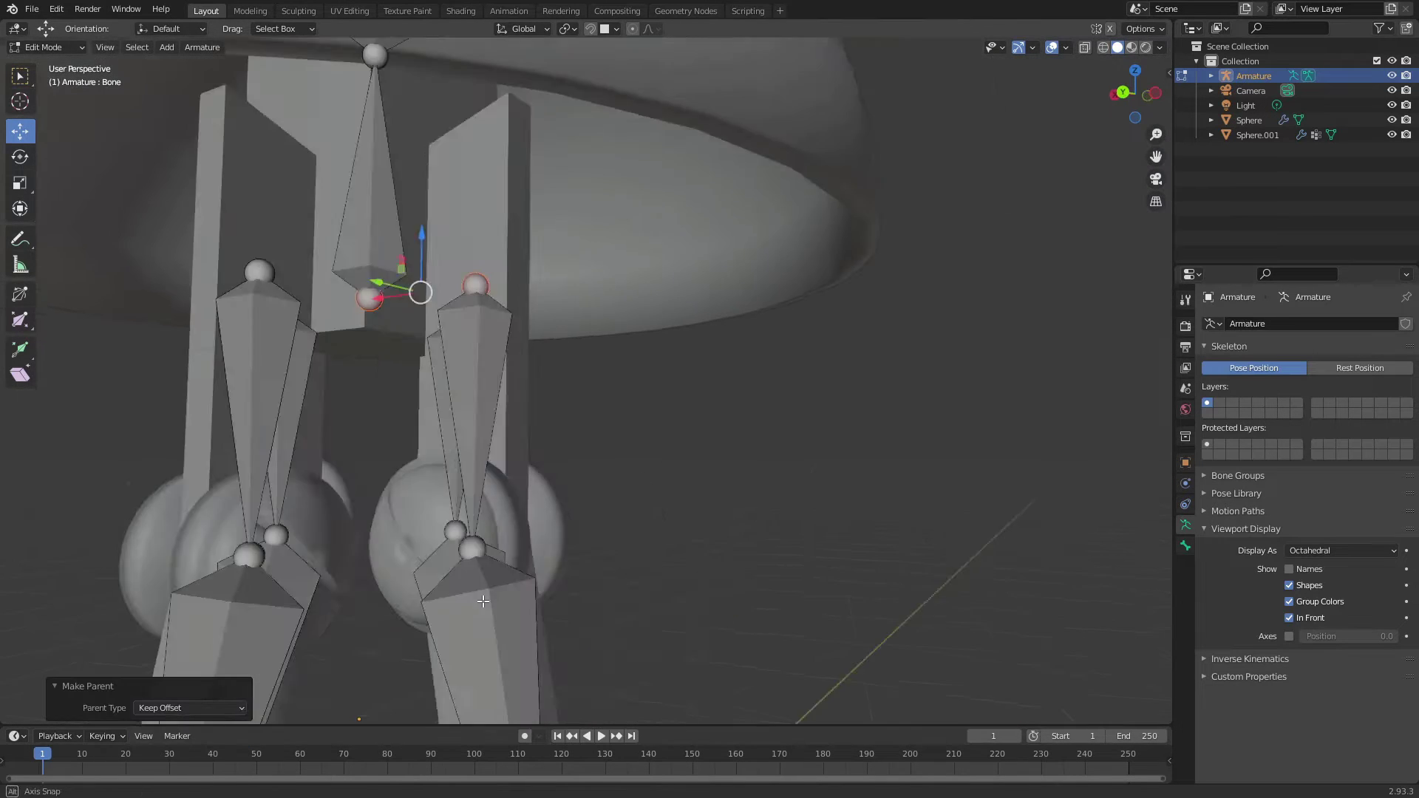
pyautogui.moveTo(473, 517); pyautogui.dragTo(509, 583, button='middle')
pyautogui.press('Tab')
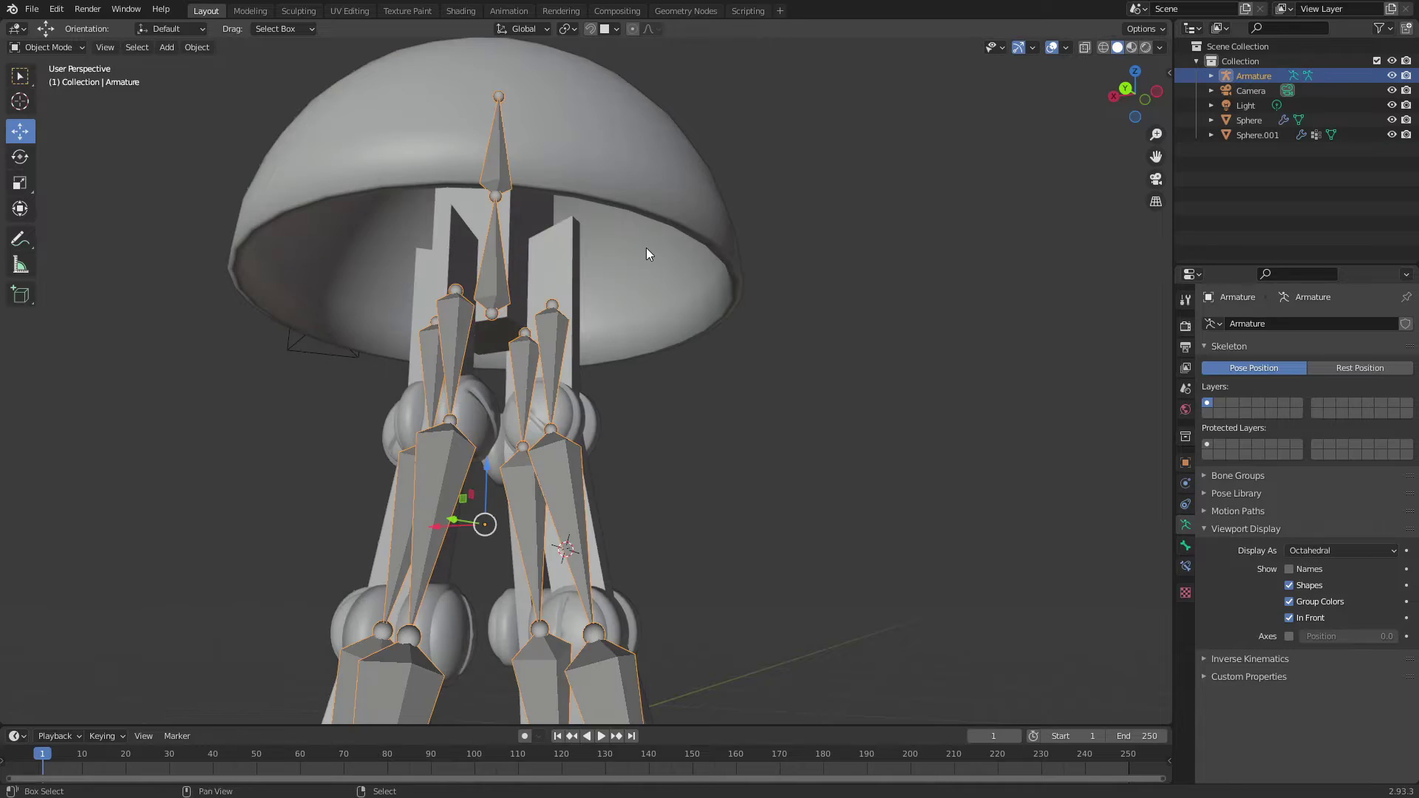
pyautogui.keyDown('shift'); pyautogui.click(646, 247); pyautogui.keyUp('shift')
pyautogui.hotkey('ctrl', 'Tab')
# - Assign the first selected part full weight 1.0 to its bone's group and check it in Weight Paint
pyautogui.scroll(-3, 490, 270)
pyautogui.click(627, 303)
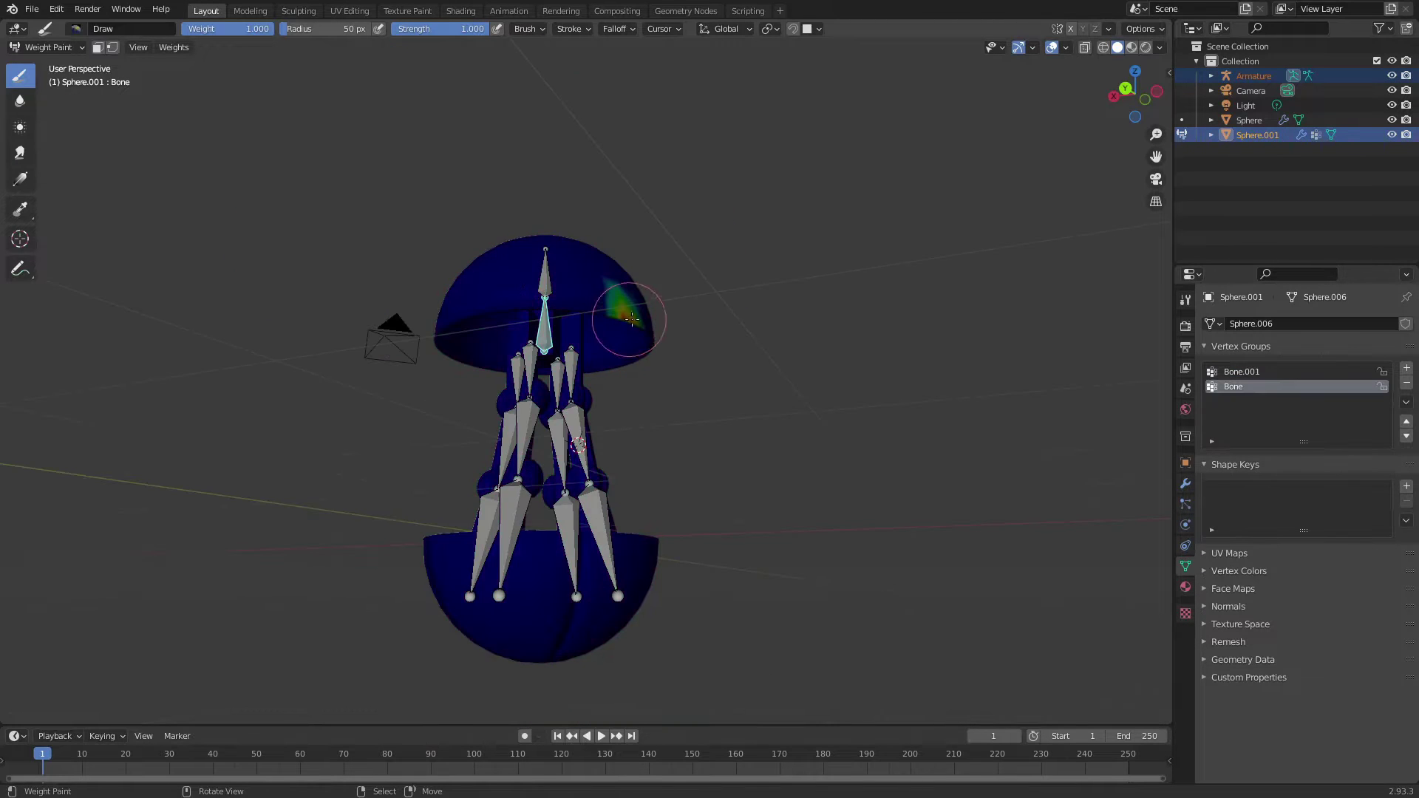
pyautogui.press('Tab')
pyautogui.click(1227, 461)
pyautogui.hotkey('ctrl', 'Tab')
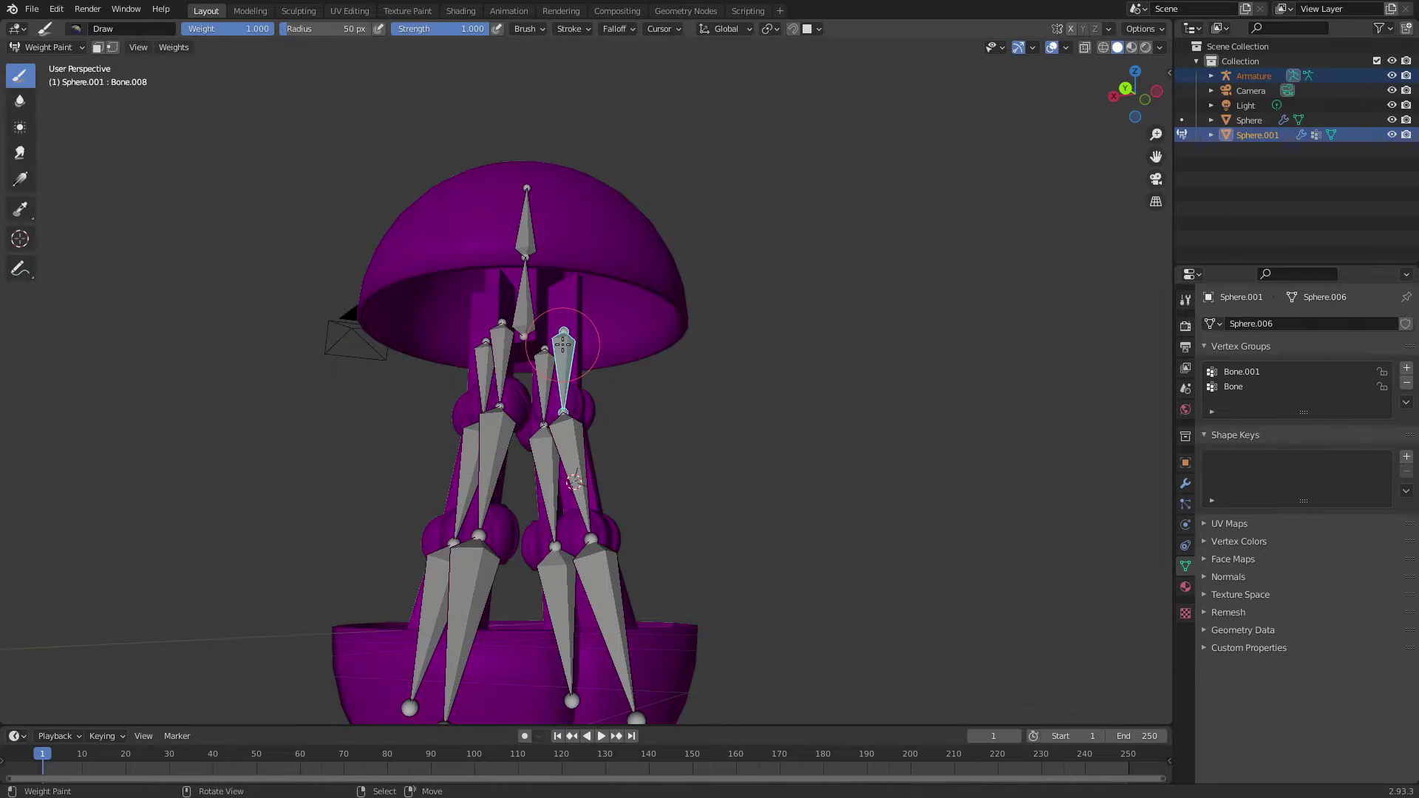
pyautogui.scroll(5, 562, 370)
# - Select the joint sphere without the tall leg piece, then check the weights
pyautogui.press('Tab')
pyautogui.hotkey('alt', 'a')
pyautogui.press('l')
pyautogui.moveTo(559, 451); pyautogui.dragTo(537, 335, button='middle')
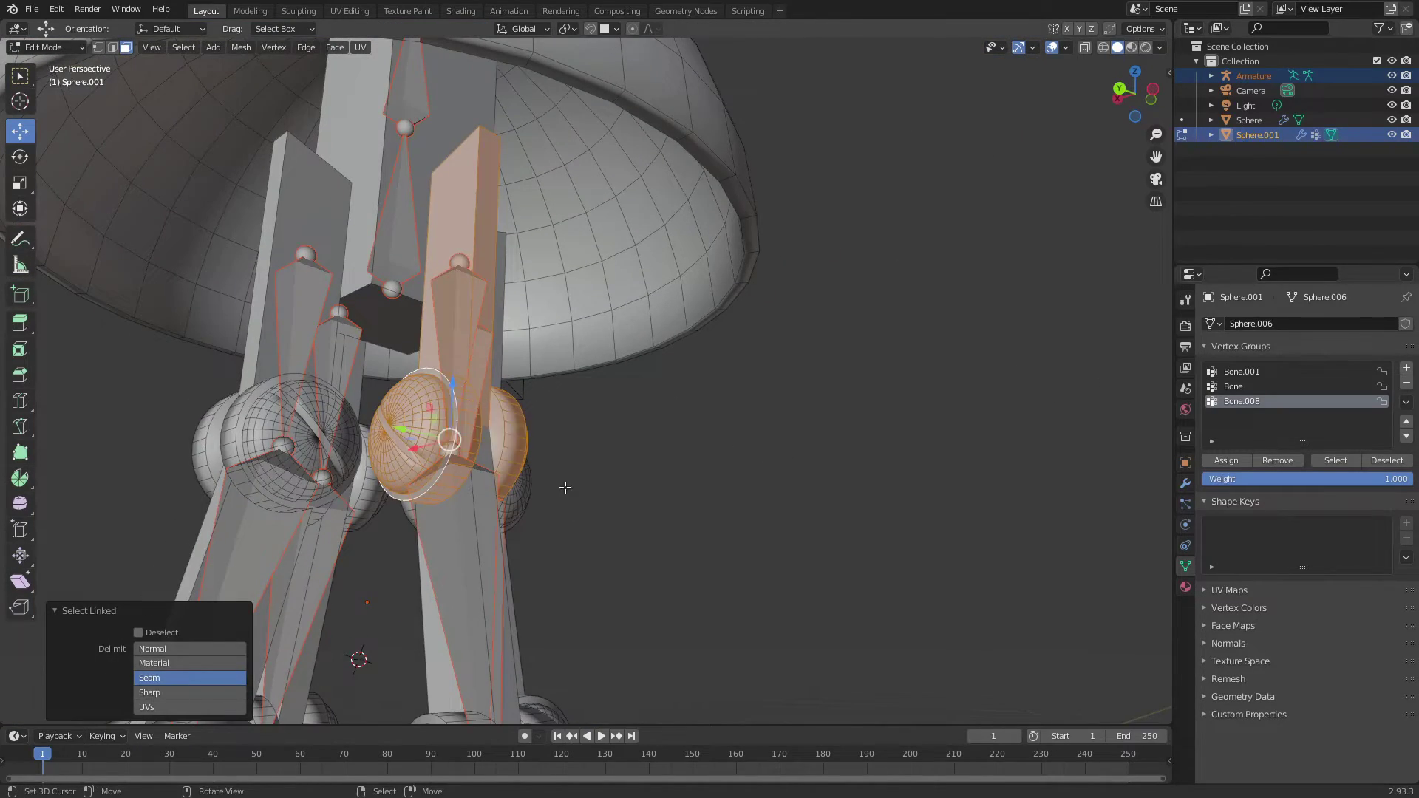
pyautogui.press('Home')
pyautogui.scroll(5, 650, 470)
pyautogui.scroll(2, 922, 478)
pyautogui.scroll(2, 921, 478)
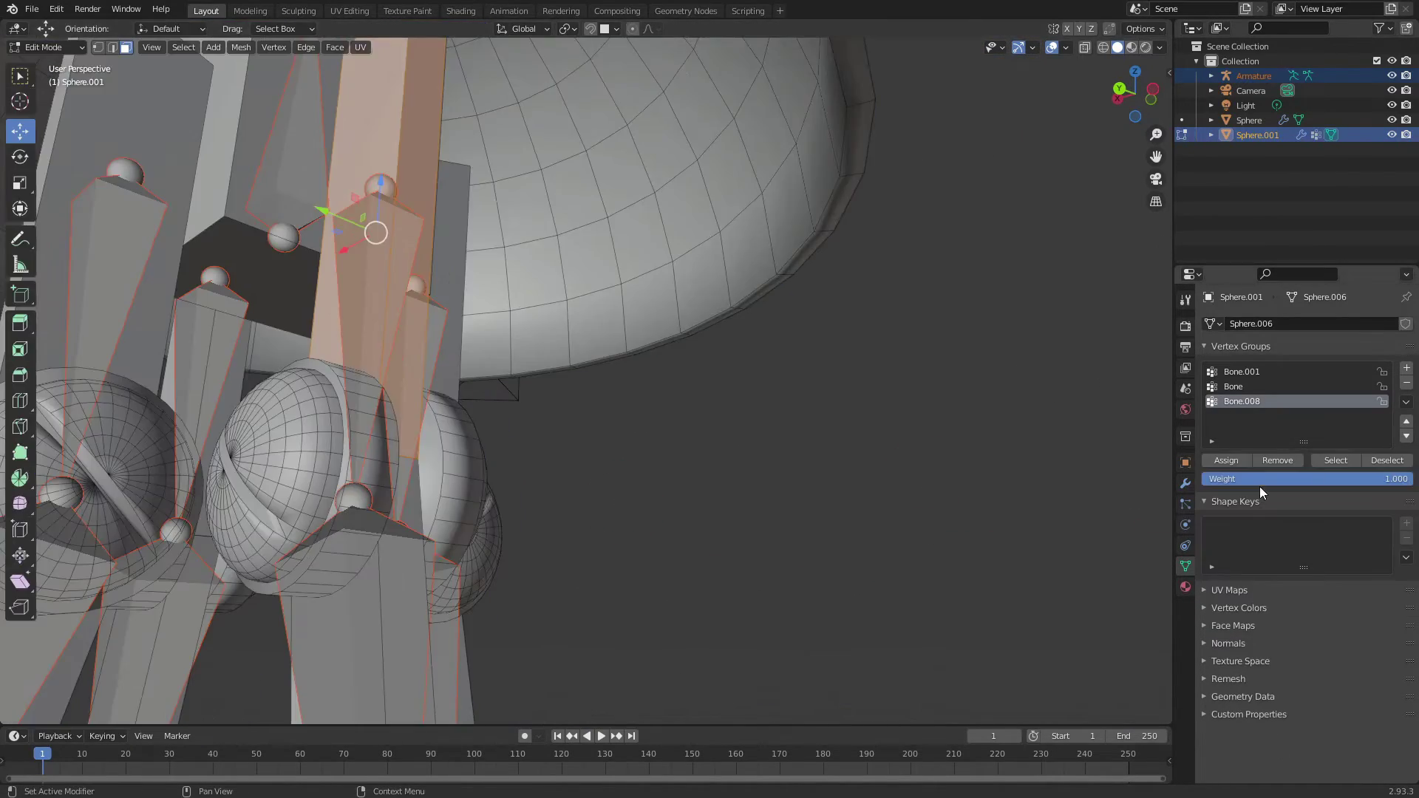
pyautogui.hotkey('shift', 'l')
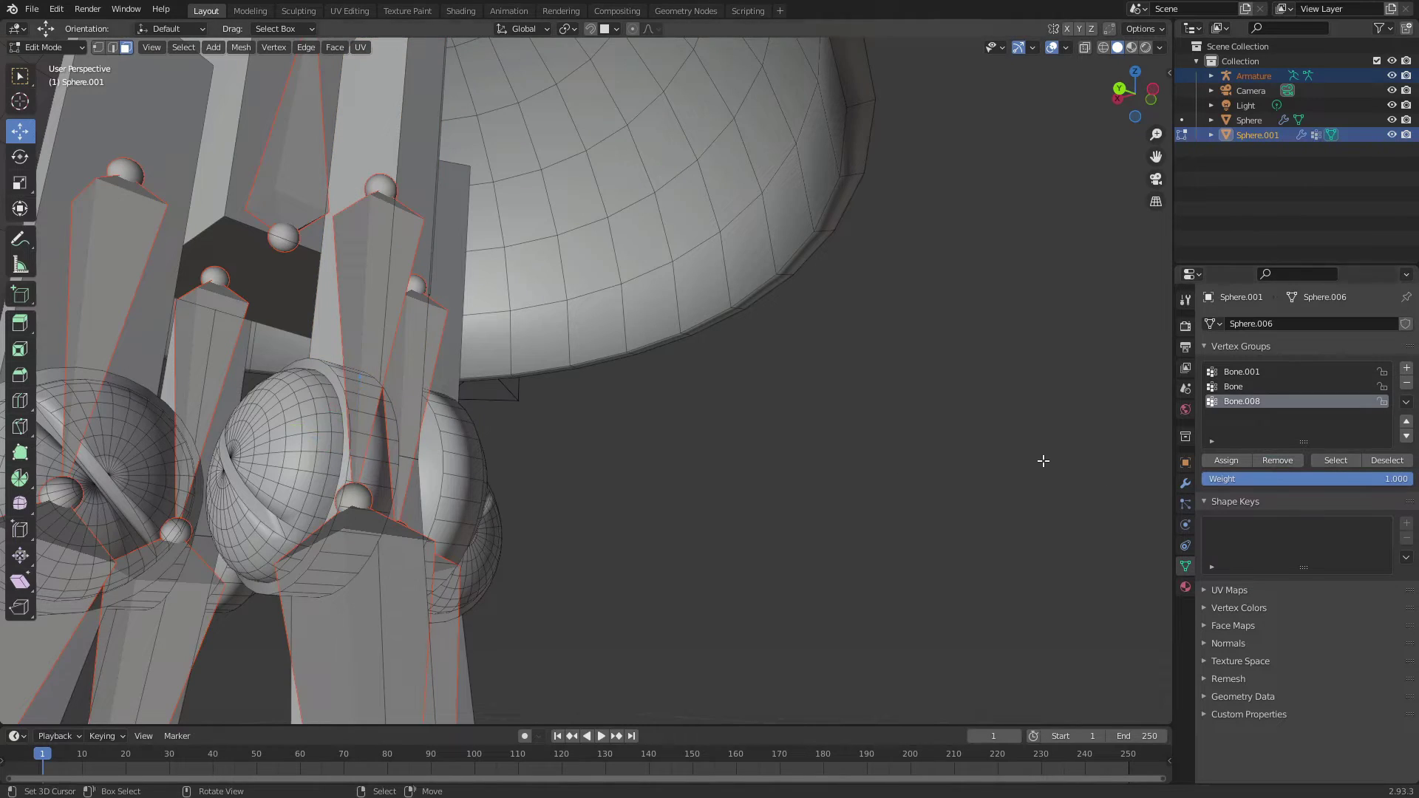
pyautogui.scroll(-5, 1043, 460)
pyautogui.hotkey('ctrl', 'Tab')
# - Pick the next bone and view the central bone's weights on the body mesh
pyautogui.moveTo(665, 370)
pyautogui.mouseDown(button='middle')
pyautogui.moveTo(518, 399)
pyautogui.moveTo(756, 187)
pyautogui.mouseUp(button='middle')
pyautogui.scroll(3, 514, 395)
pyautogui.keyDown('ctrl'); pyautogui.click(514, 394); pyautogui.keyUp('ctrl')
pyautogui.press('Tab')
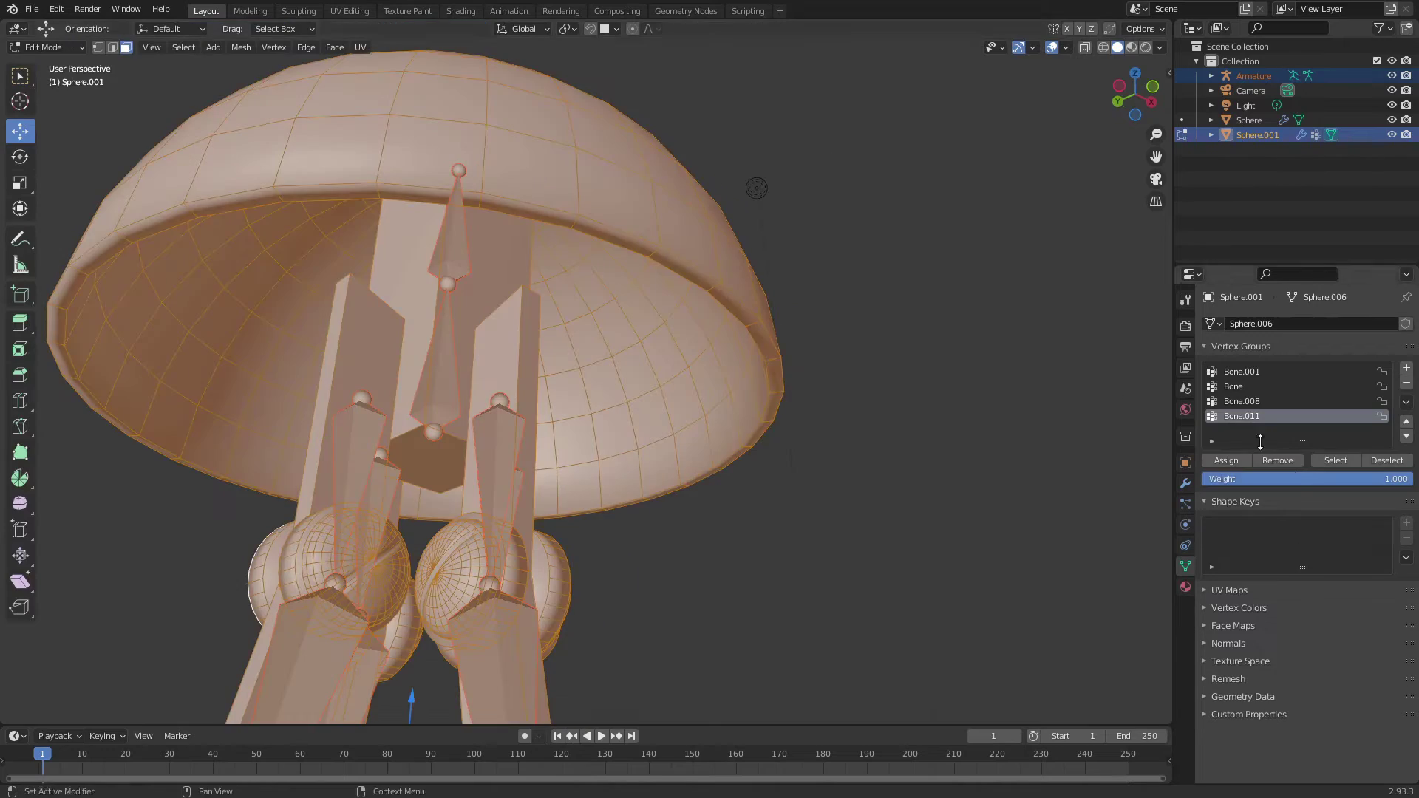
pyautogui.press('Tab')
pyautogui.hotkey('ctrl', 'Tab')
pyautogui.keyDown('ctrl'); pyautogui.click(538, 389); pyautogui.keyUp('ctrl')
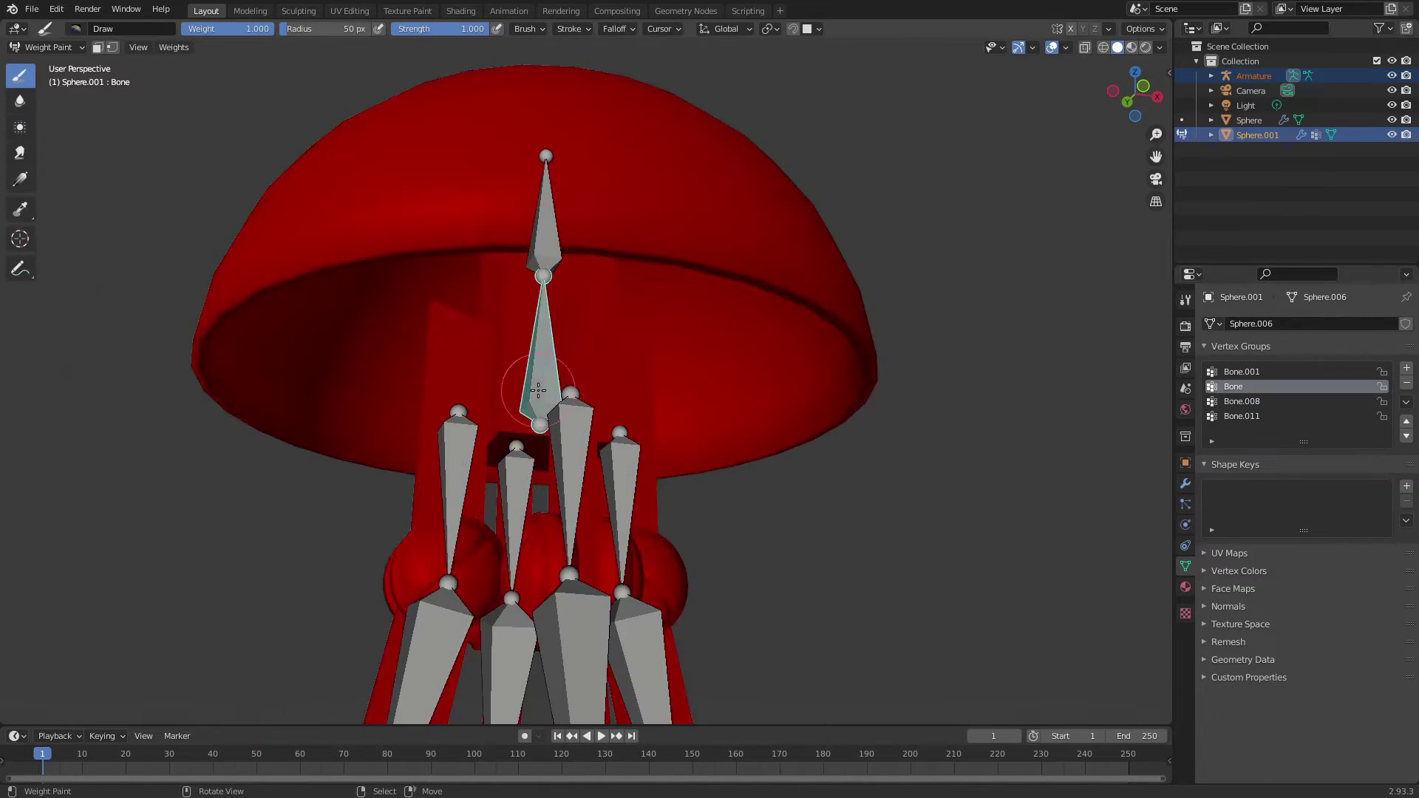
pyautogui.moveTo(538, 390)
pyautogui.mouseDown(button='middle')
pyautogui.moveTo(709, 446)
pyautogui.moveTo(739, 369)
pyautogui.mouseUp(button='middle')
# - Weight the upper leg prism to Bone.002 by painting and selecting it
pyautogui.keyDown('ctrl'); pyautogui.click(798, 562); pyautogui.keyUp('ctrl')
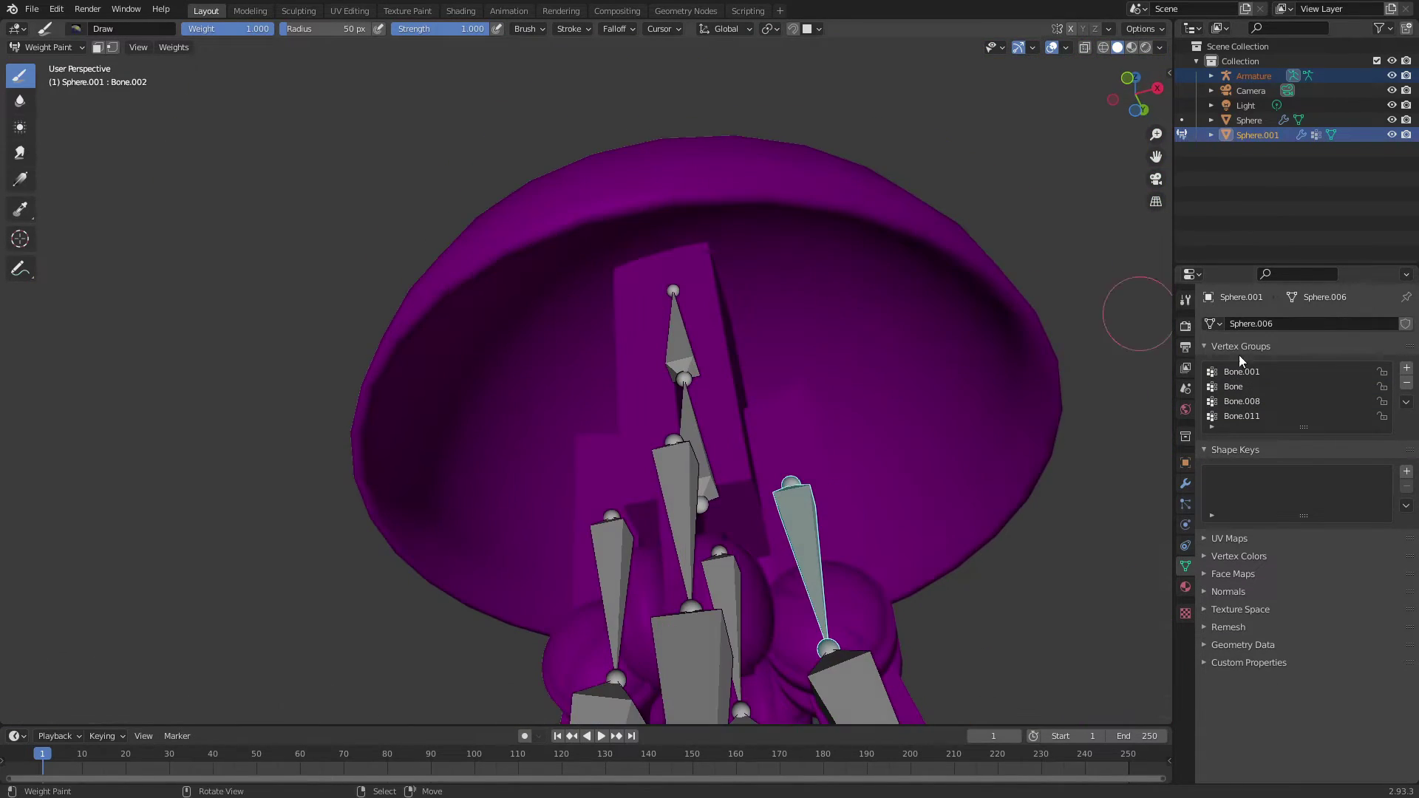
pyautogui.moveTo(813, 333); pyautogui.dragTo(881, 308, button='middle')
pyautogui.moveTo(881, 307); pyautogui.dragTo(907, 320)
pyautogui.scroll(1, 907, 320)
pyautogui.moveTo(923, 384); pyautogui.dragTo(896, 246)
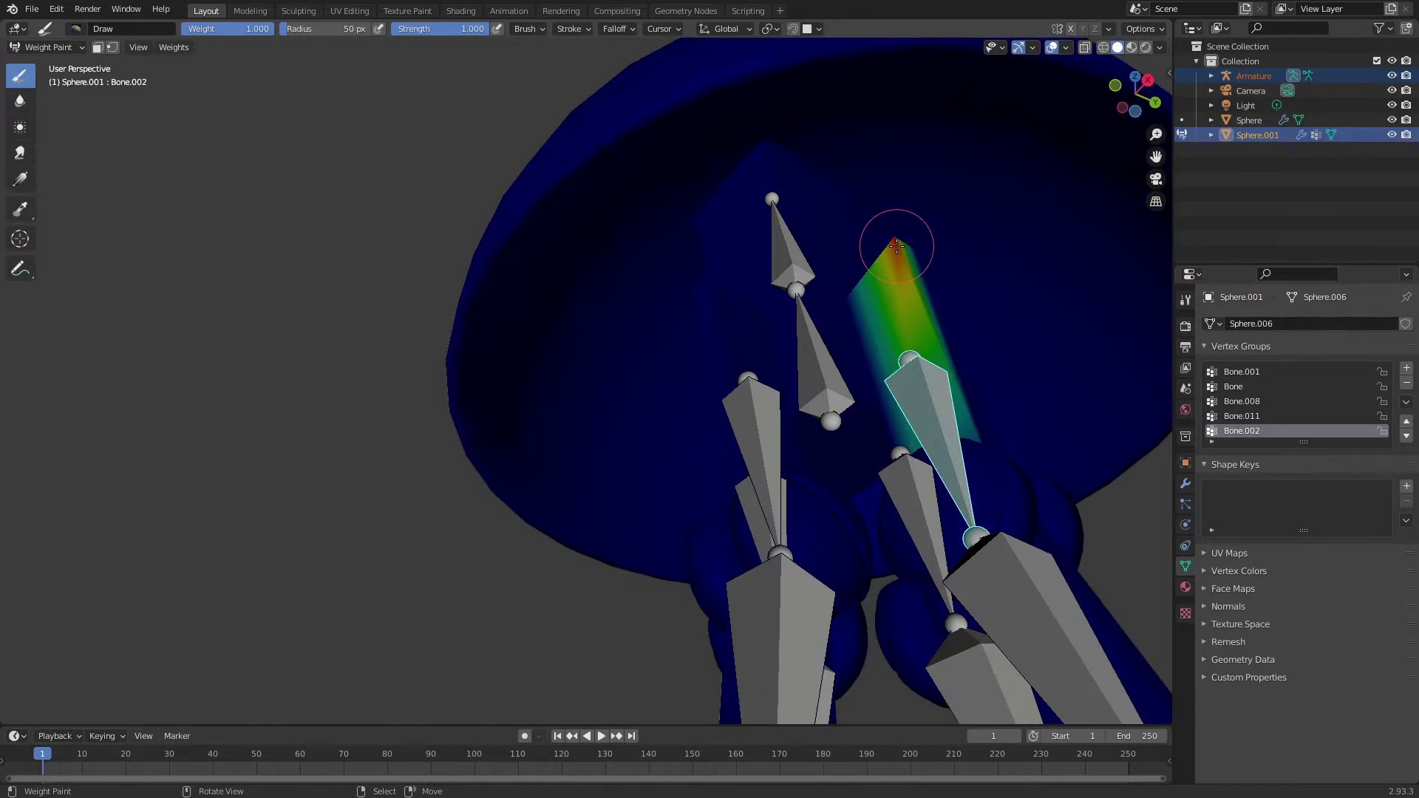
pyautogui.press('Tab')
pyautogui.press('a')
pyautogui.click(919, 364)
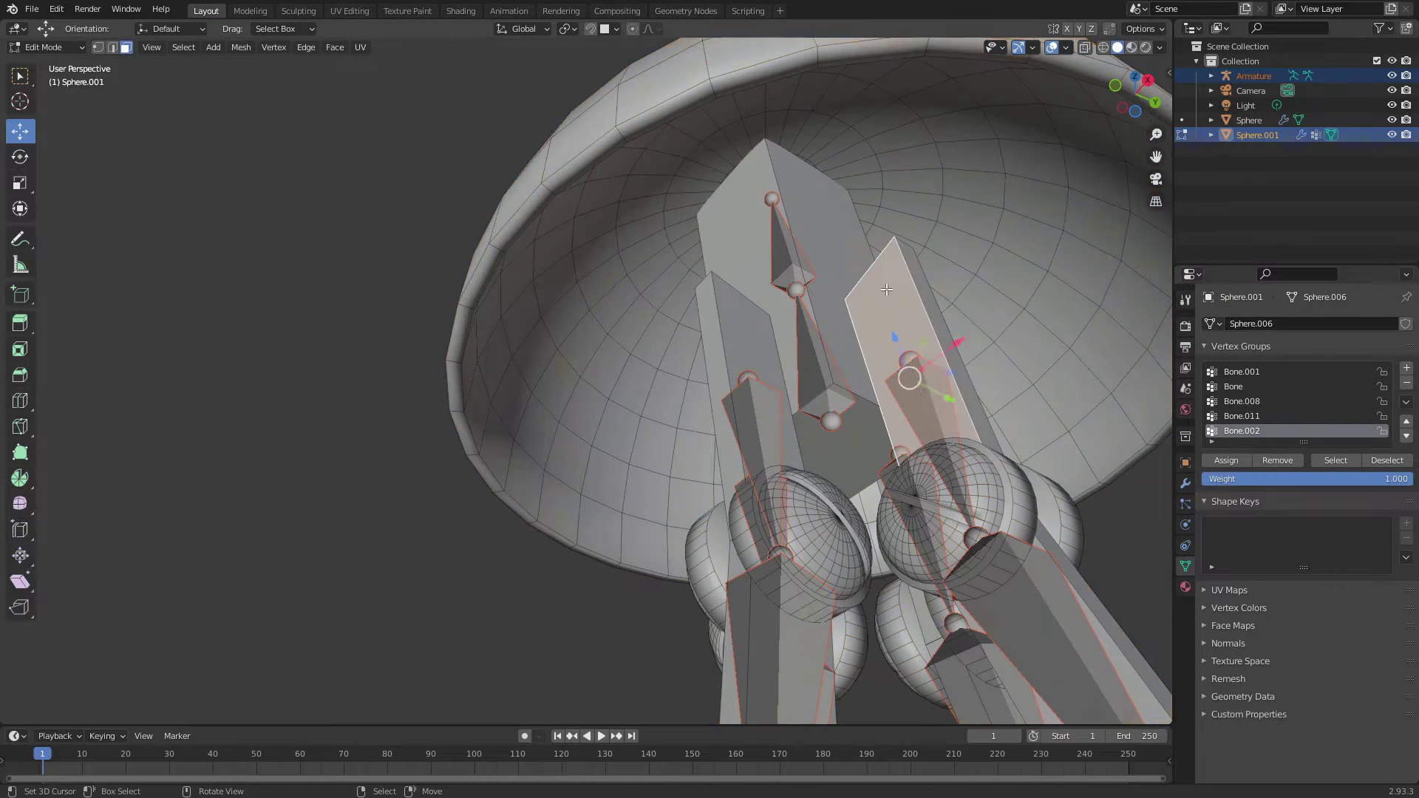
pyautogui.press('Tab')
# - Assign the next leg joint sphere full weight to Bone.006 and check it
pyautogui.moveTo(757, 449)
pyautogui.mouseDown(button='middle')
pyautogui.moveTo(1001, 482)
pyautogui.moveTo(993, 548)
pyautogui.moveTo(954, 484)
pyautogui.moveTo(925, 491)
pyautogui.mouseUp(button='middle')
pyautogui.keyDown('ctrl'); pyautogui.click(938, 532); pyautogui.keyUp('ctrl')
pyautogui.click(980, 476)
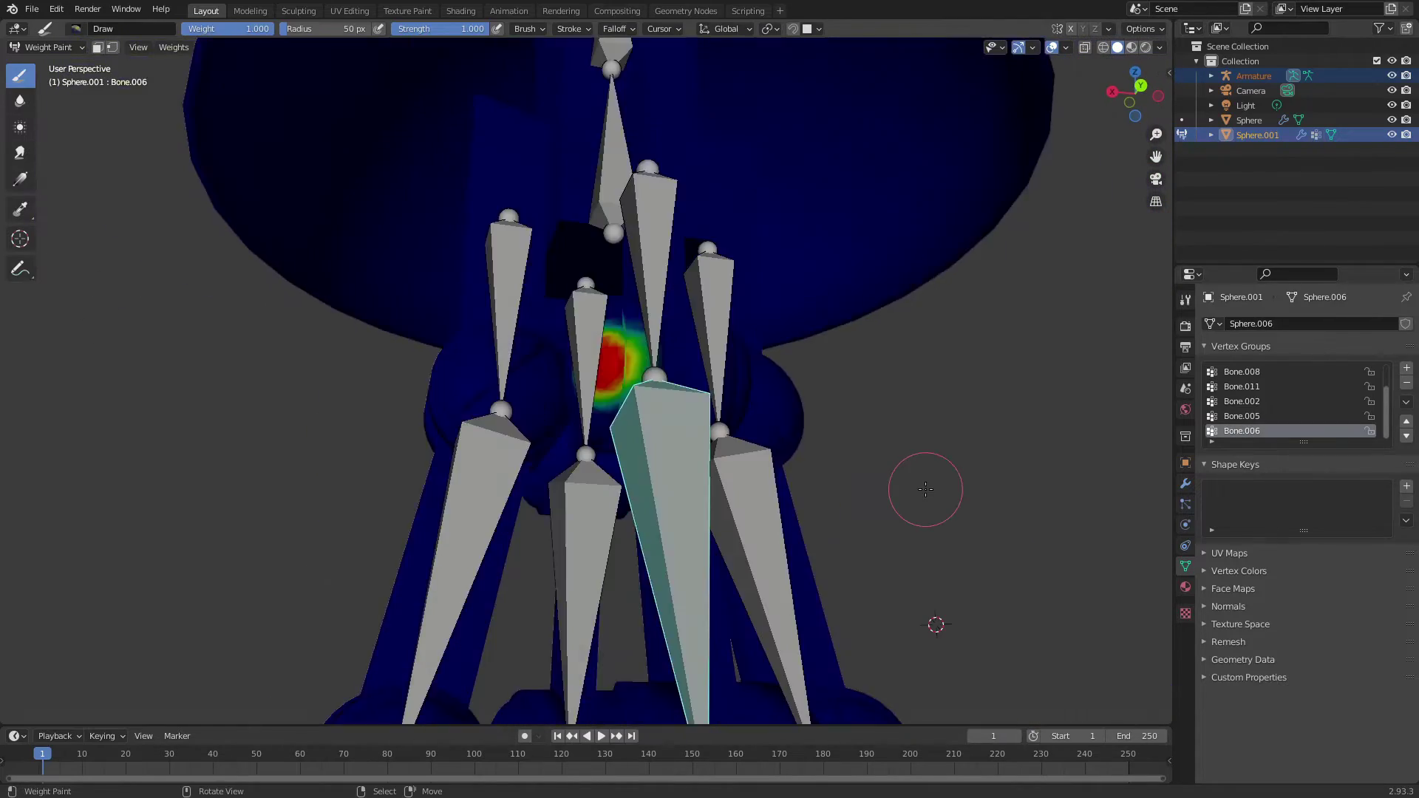
pyautogui.press('Tab')
pyautogui.press('l')
pyautogui.click(1268, 463)
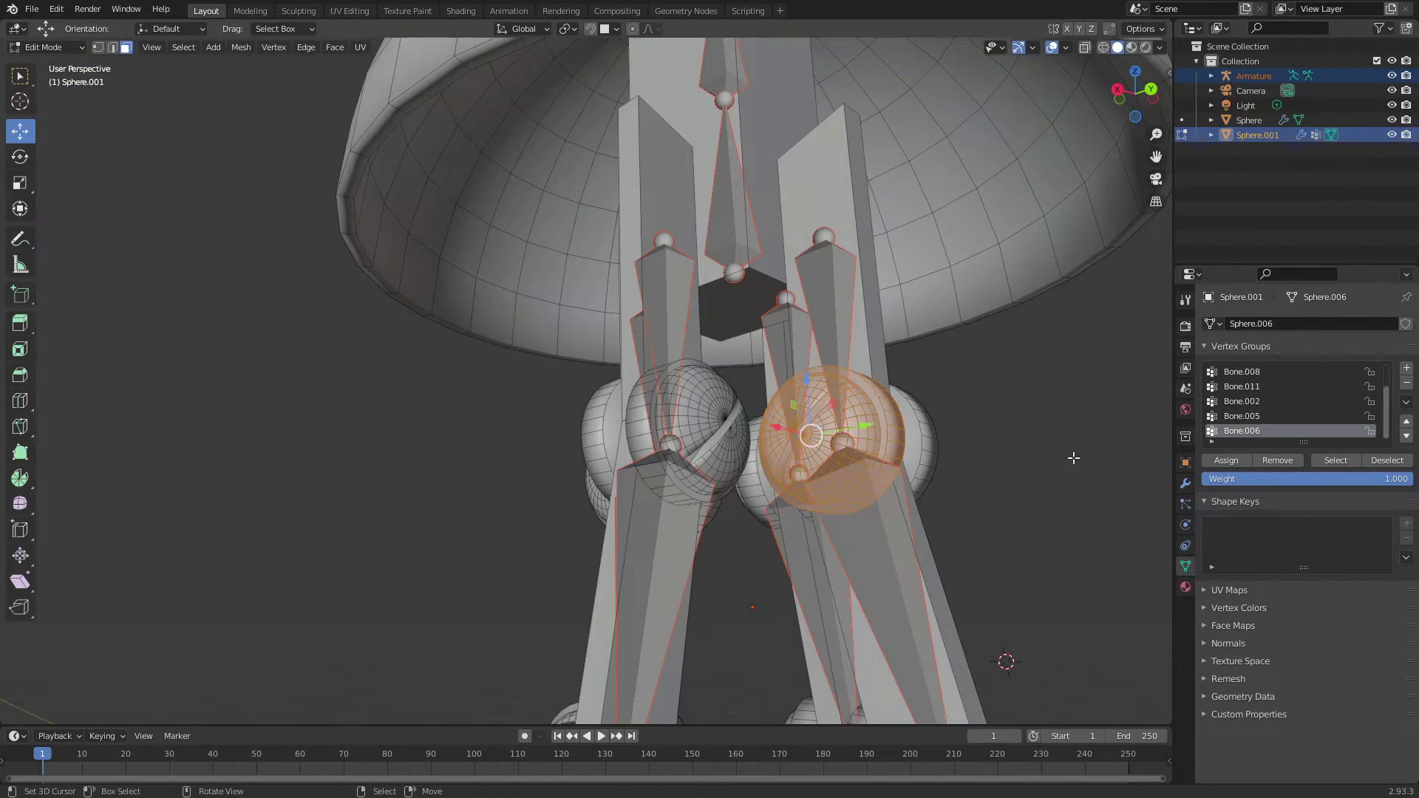
pyautogui.hotkey('alt', 'a')
pyautogui.press('l')
pyautogui.moveTo(828, 436)
pyautogui.mouseDown(button='middle')
pyautogui.moveTo(572, 399)
pyautogui.moveTo(724, 454)
pyautogui.moveTo(1023, 386)
pyautogui.moveTo(1046, 362)
pyautogui.moveTo(396, 482)
pyautogui.moveTo(482, 312)
pyautogui.moveTo(675, 537)
pyautogui.moveTo(562, 444)
pyautogui.moveTo(458, 413)
pyautogui.mouseUp(button='middle')
pyautogui.press('Tab')
# - Select the joint spheres for Bone.009 and Bone.003 and check their weights
pyautogui.press('Tab')
pyautogui.press('l')
pyautogui.press('Tab')
pyautogui.keyDown('ctrl'); pyautogui.click(443, 481); pyautogui.keyUp('ctrl')
pyautogui.moveTo(443, 480)
pyautogui.mouseDown(button='middle')
pyautogui.moveTo(417, 416)
pyautogui.moveTo(355, 421)
pyautogui.moveTo(380, 411)
pyautogui.moveTo(205, 390)
pyautogui.moveTo(212, 539)
pyautogui.mouseUp(button='middle')
pyautogui.press('Tab')
pyautogui.press('l')
# - Select leg bone Bone.012's joint sphere and review the weights on the whole robot
pyautogui.press('Tab')
pyautogui.moveTo(224, 655); pyautogui.dragTo(421, 497, button='middle')
pyautogui.keyDown('ctrl'); pyautogui.click(621, 458); pyautogui.keyUp('ctrl')
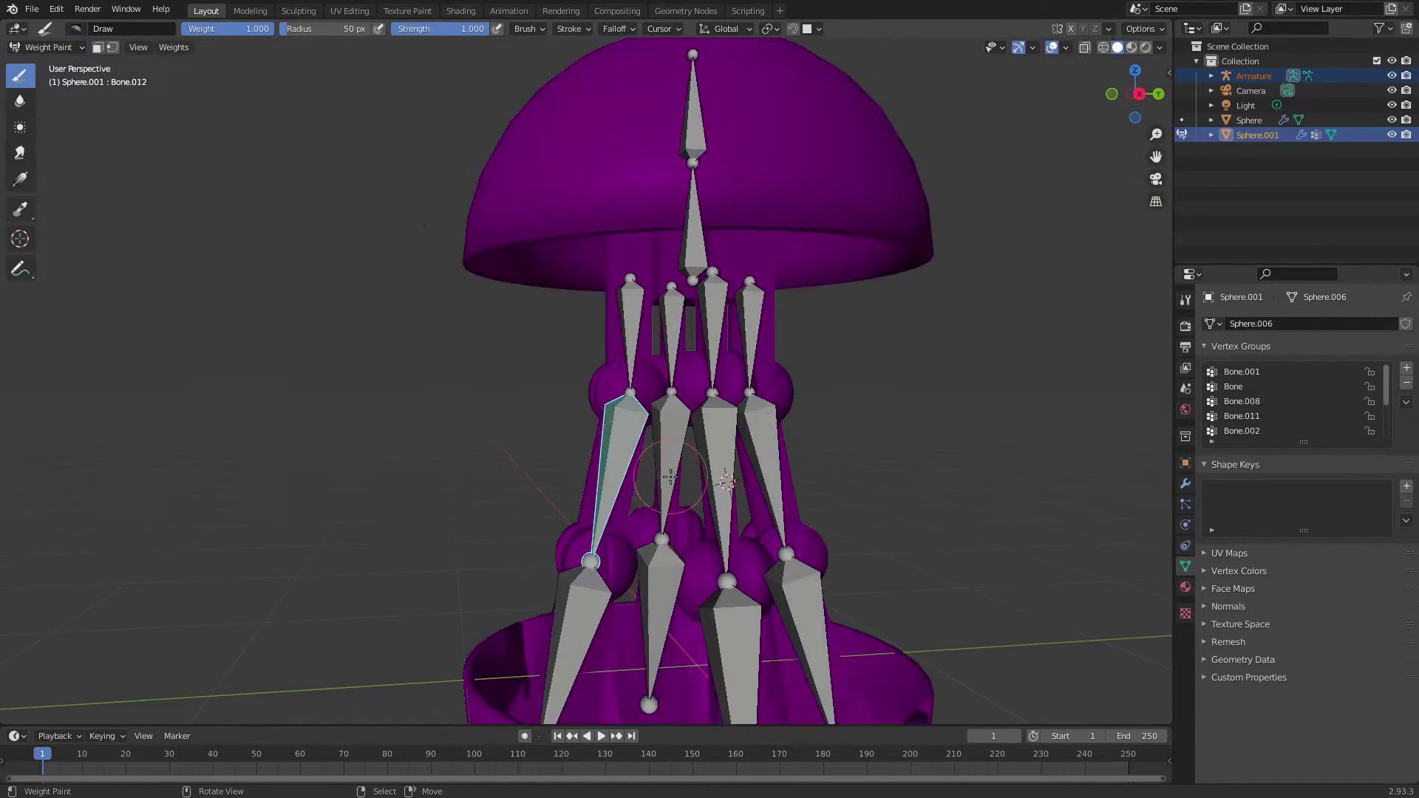
pyautogui.moveTo(669, 476)
pyautogui.mouseDown(button='middle')
pyautogui.moveTo(569, 392)
pyautogui.moveTo(661, 406)
pyautogui.moveTo(747, 453)
pyautogui.mouseUp(button='middle')
pyautogui.press('Tab')
pyautogui.press('l')
pyautogui.press('Tab')
pyautogui.scroll(5, 747, 453)
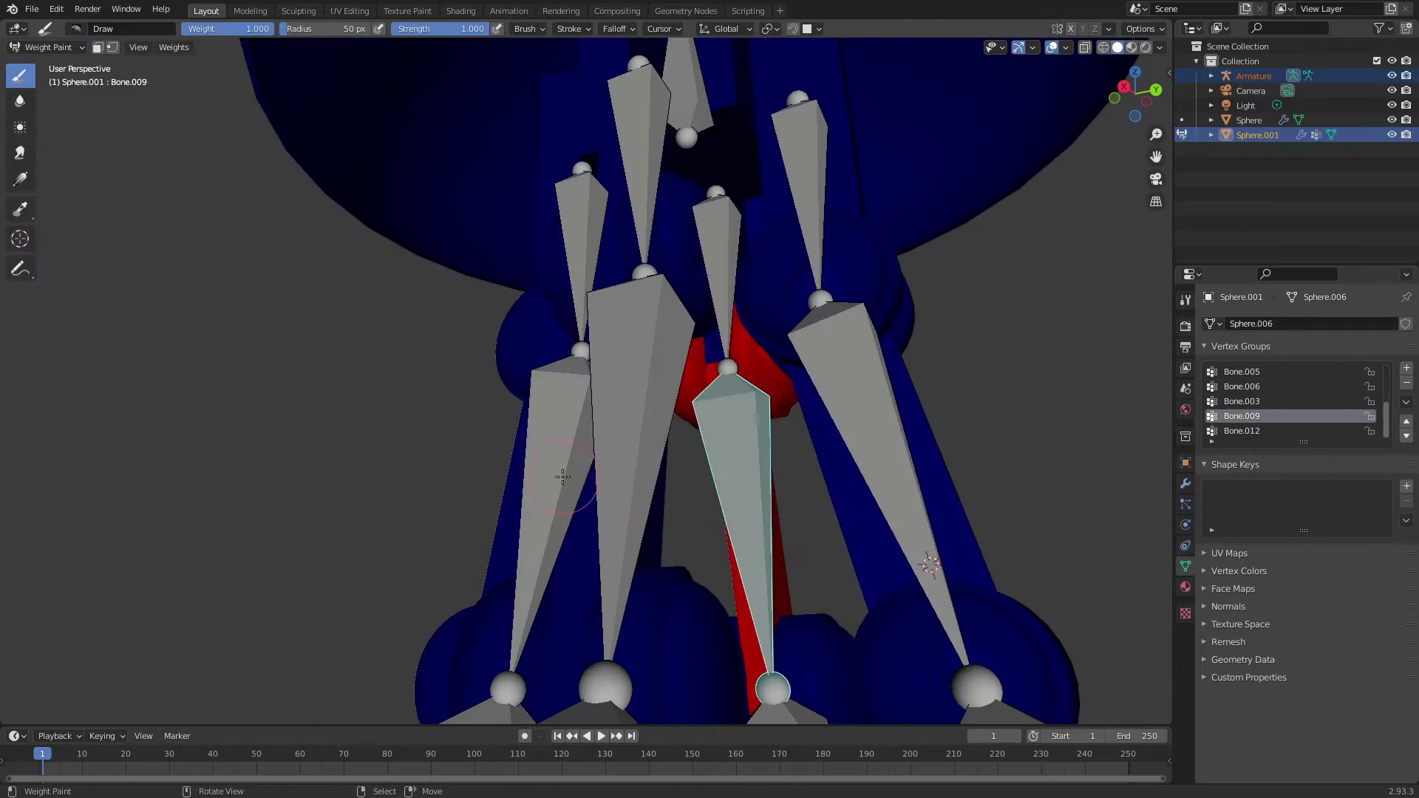
pyautogui.scroll(-5, 563, 476)
pyautogui.moveTo(562, 477); pyautogui.dragTo(692, 609, button='middle')
pyautogui.press('Tab')
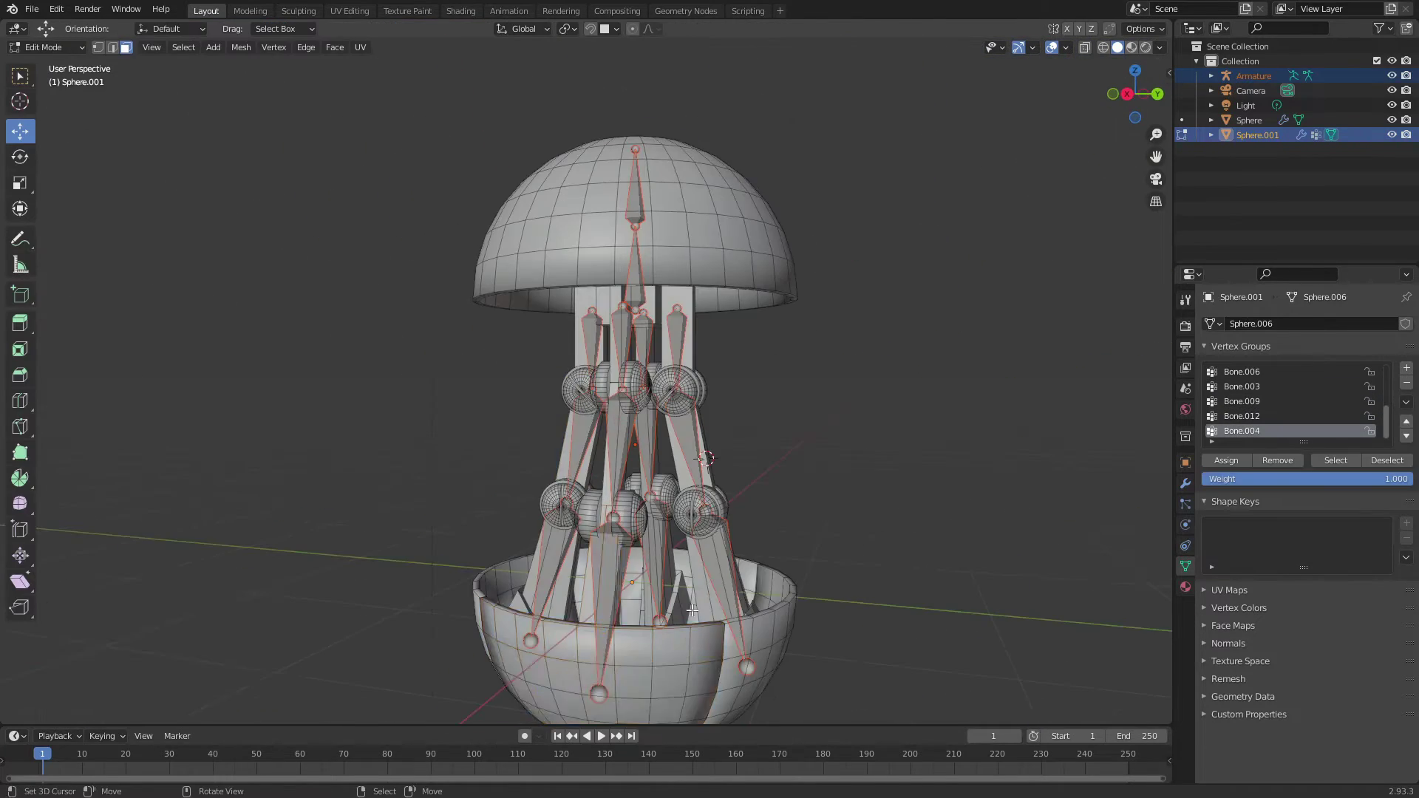
# - Select the connected bowl piece and a joint sphere, checking weights from the opposite side
pyautogui.press('l')
pyautogui.press('Tab')
pyautogui.press('Tab')
pyautogui.scroll(5, 587, 442)
pyautogui.press('l')
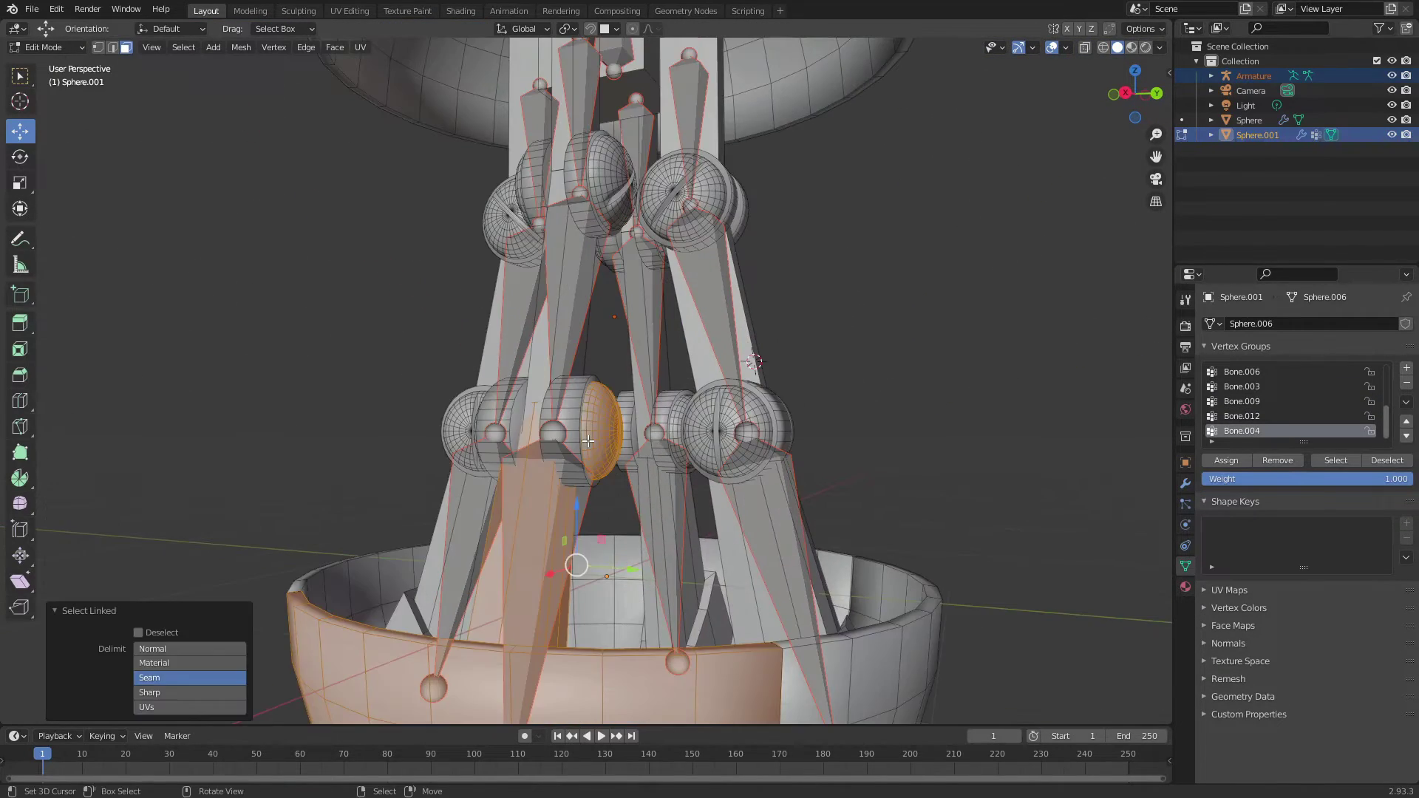
pyautogui.scroll(-3, 587, 441)
pyautogui.press('Tab')
pyautogui.moveTo(951, 561); pyautogui.dragTo(356, 471, button='middle')
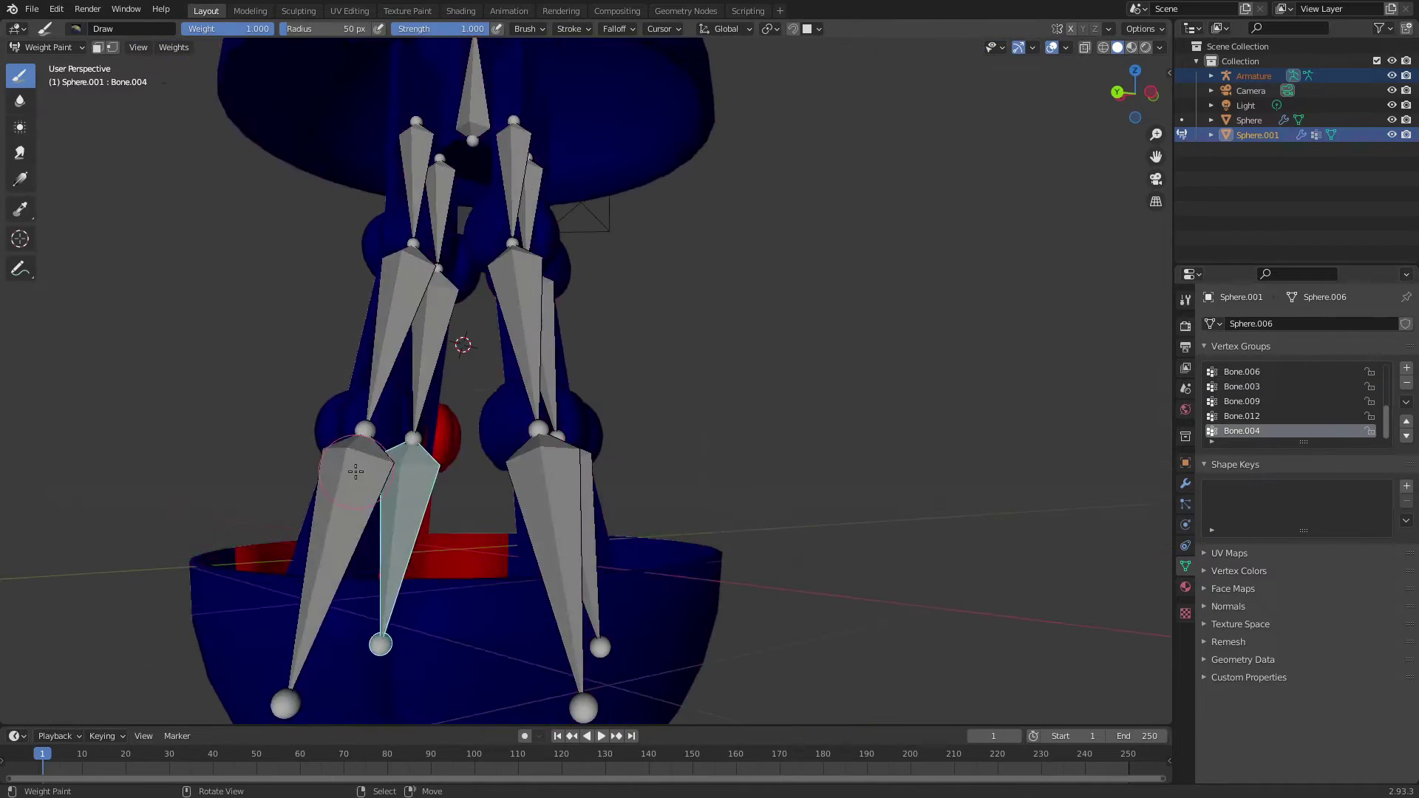
pyautogui.press('Tab')
# - Select lower leg bone Bone.007's linked petal and make Bone.004 the active vertex group
pyautogui.press('Tab')
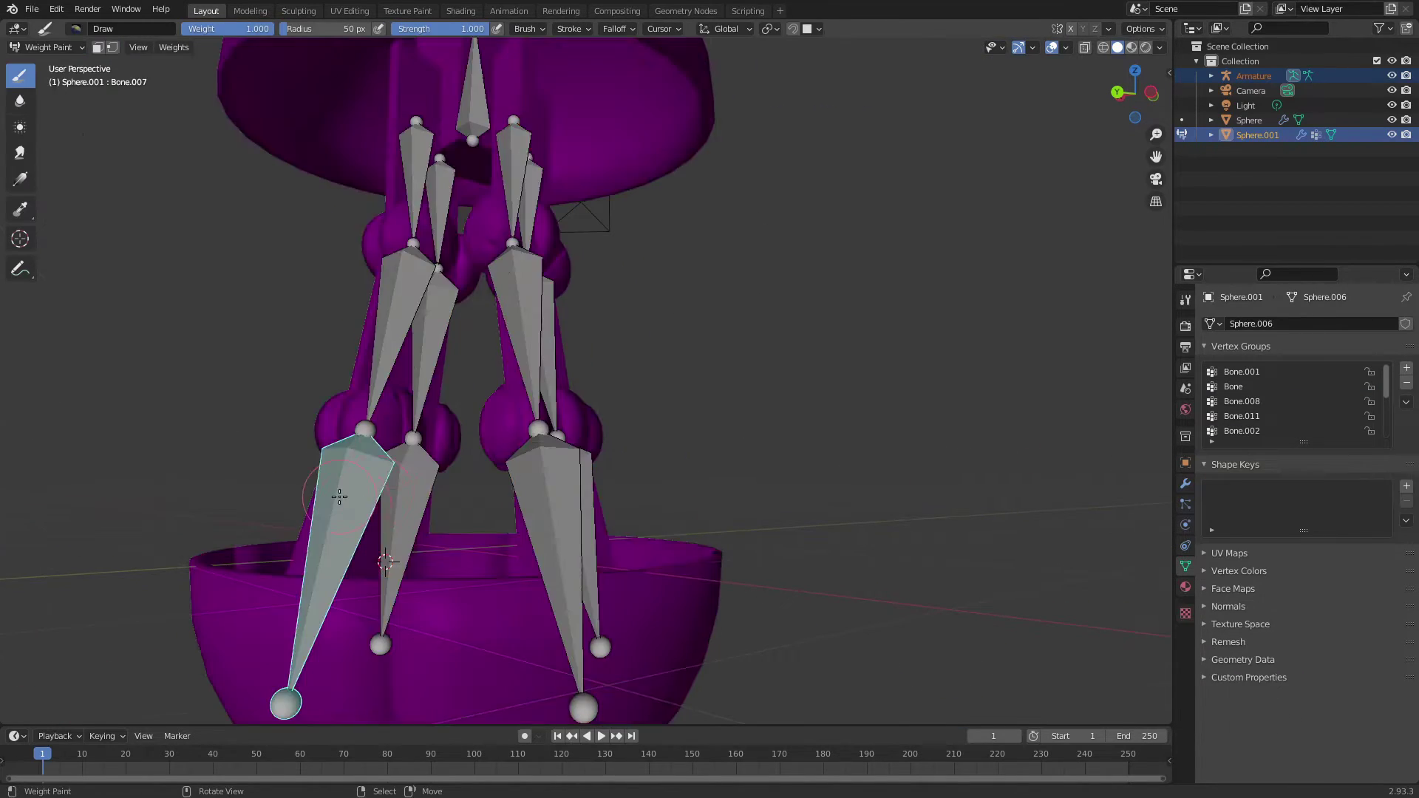
pyautogui.scroll(-3, 446, 442)
pyautogui.keyDown('ctrl'); pyautogui.click(396, 517); pyautogui.keyUp('ctrl')
pyautogui.press('Tab')
pyautogui.press('l')
pyautogui.scroll(3, 446, 442)
pyautogui.scroll(-3, 446, 441)
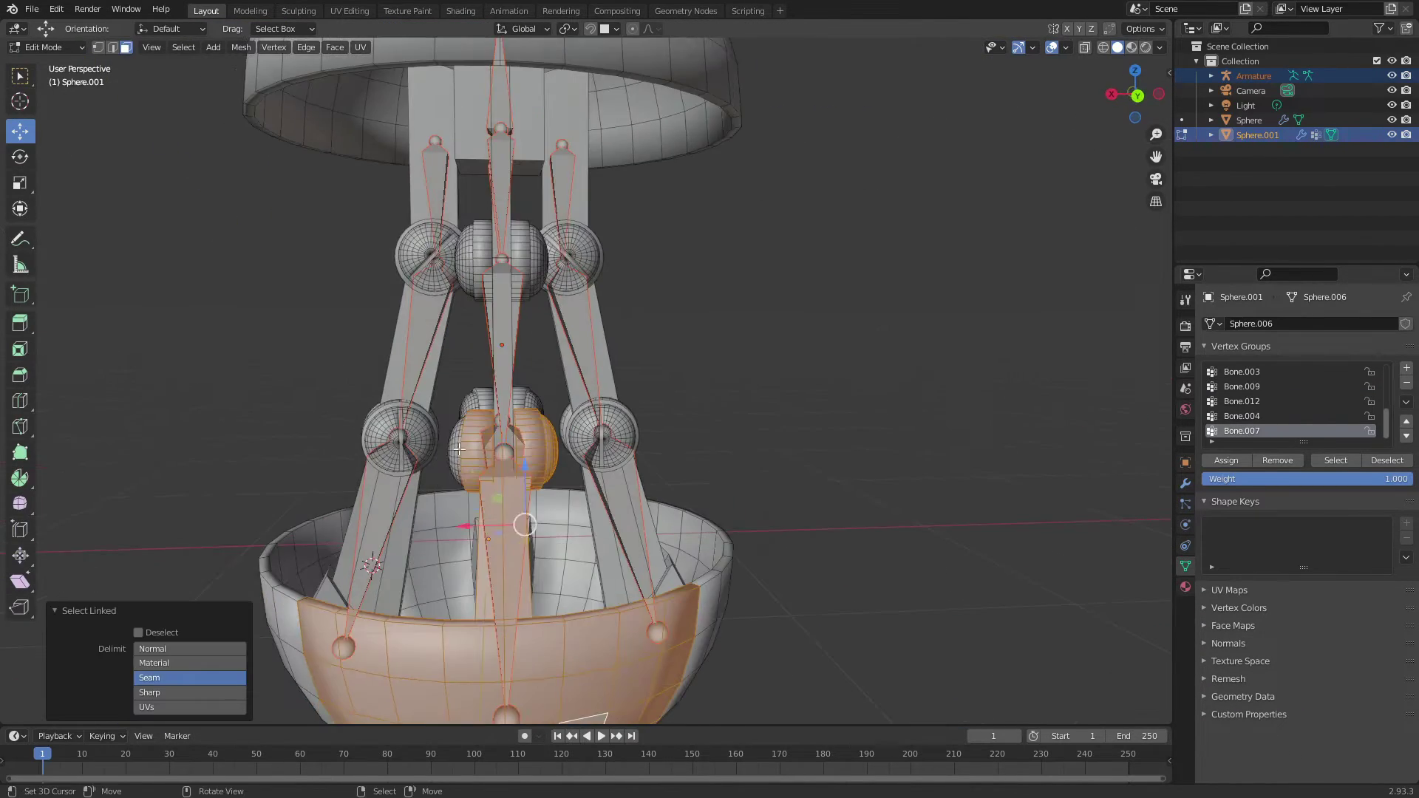
pyautogui.moveTo(445, 442); pyautogui.dragTo(517, 458, button='middle')
# - Assign the selected petal full weight to Bone.010 and confirm it shows red
pyautogui.press('Tab')
pyautogui.keyDown('ctrl'); pyautogui.click(392, 547); pyautogui.keyUp('ctrl')
pyautogui.scroll(2, 547, 493)
pyautogui.scroll(-3, 546, 493)
pyautogui.keyDown('ctrl'); pyautogui.click(532, 443); pyautogui.keyUp('ctrl')
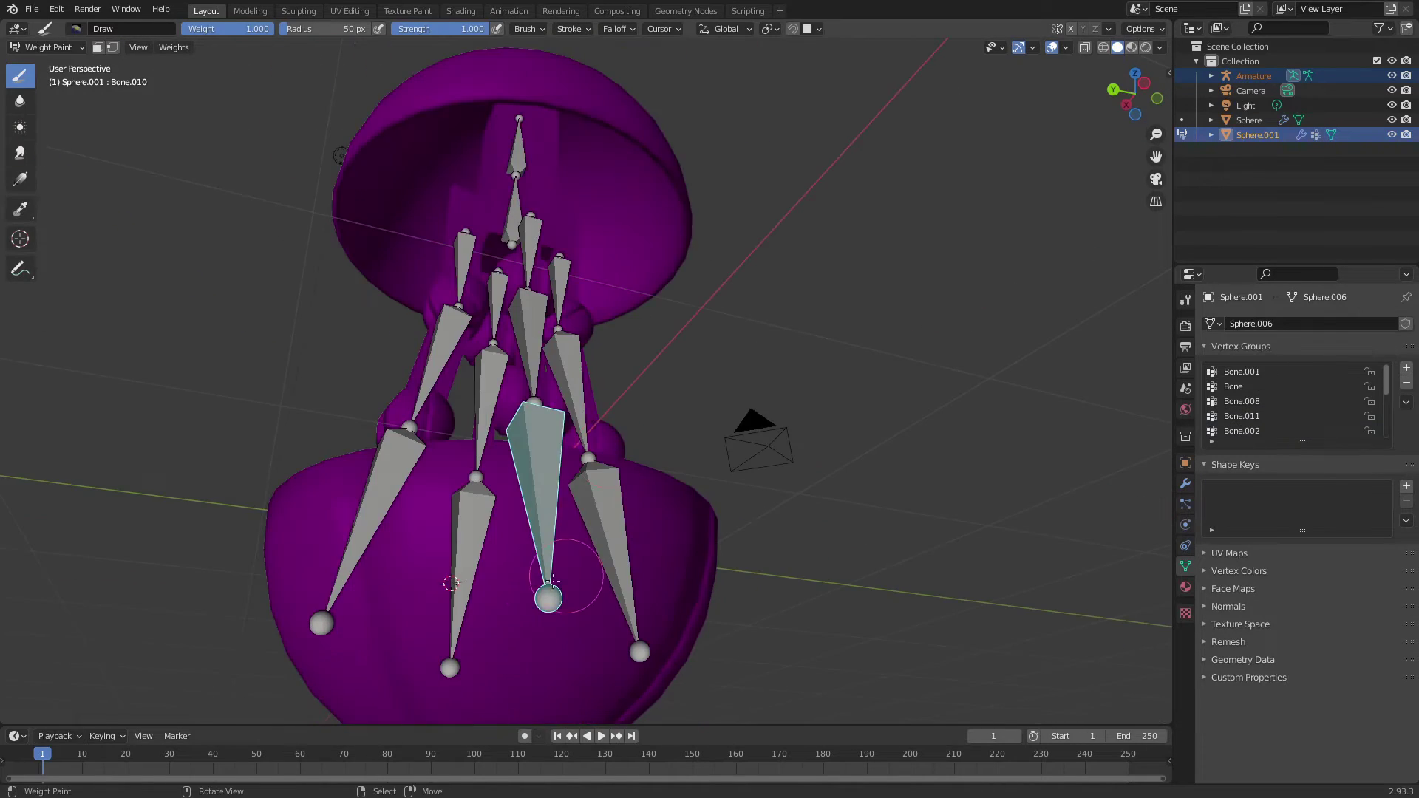
pyautogui.press('Tab')
pyautogui.press('l')
pyautogui.moveTo(517, 591); pyautogui.dragTo(502, 428, button='middle')
pyautogui.scroll(3, 502, 431)
pyautogui.click(1225, 458)
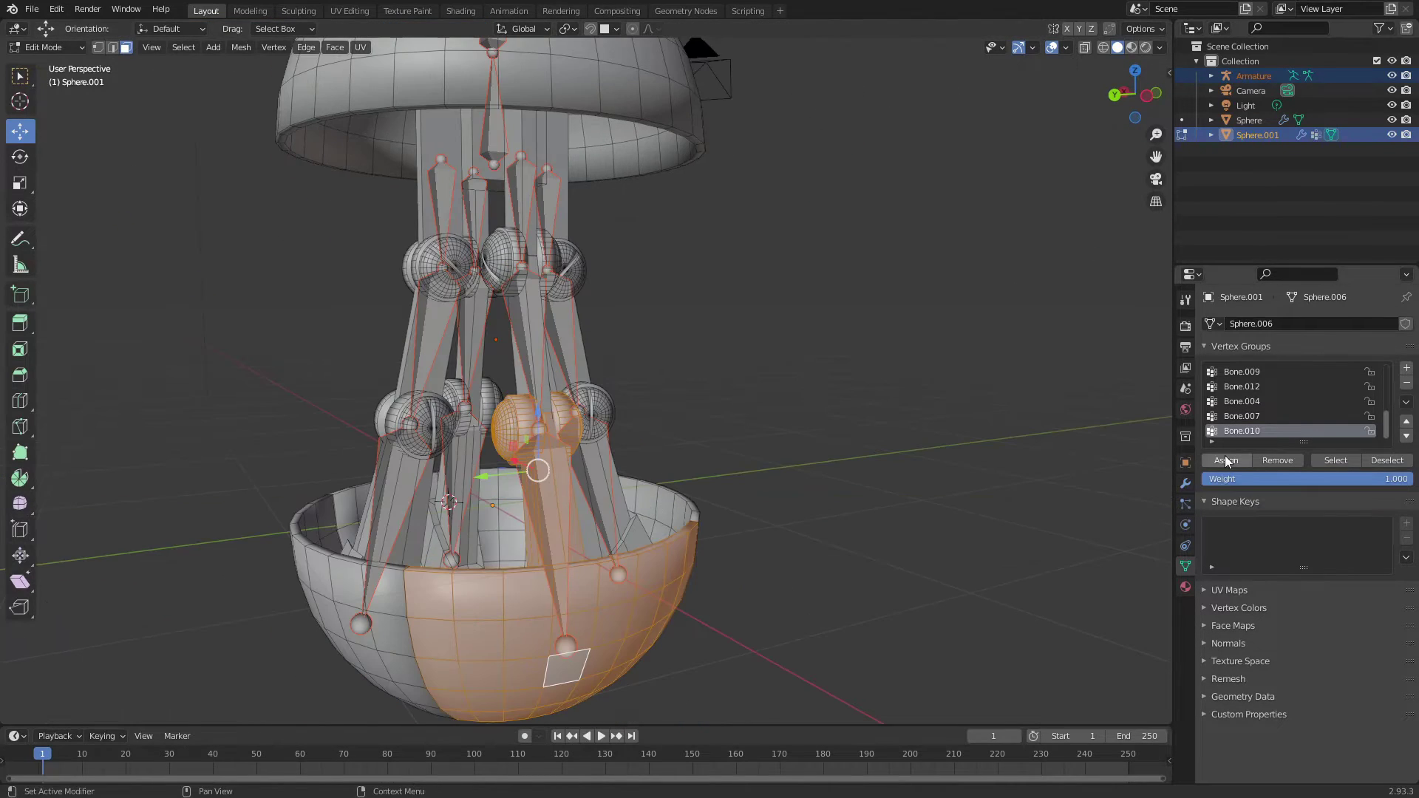
pyautogui.press('Tab')
pyautogui.moveTo(804, 544); pyautogui.dragTo(510, 528, button='middle')
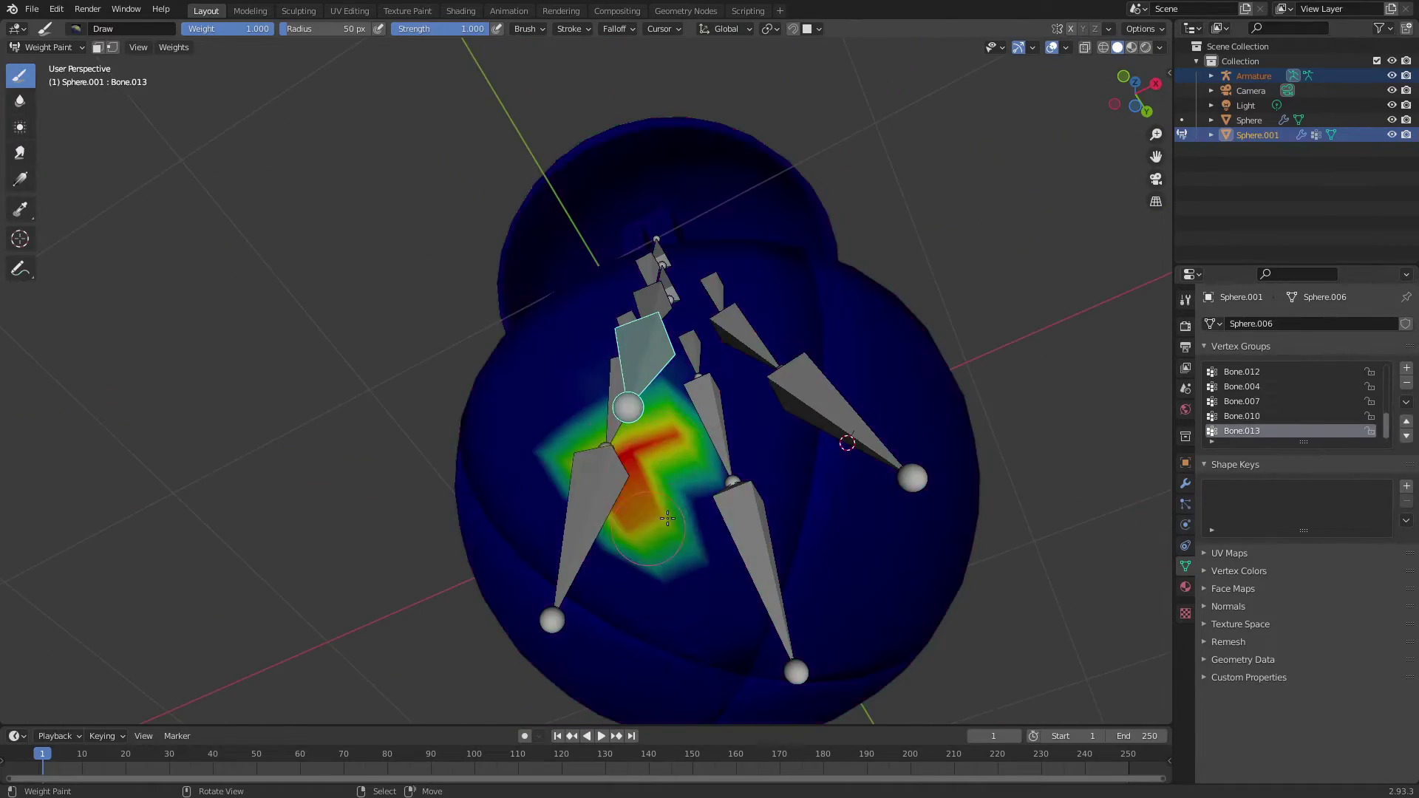
pyautogui.hotkey('alt', 'p')
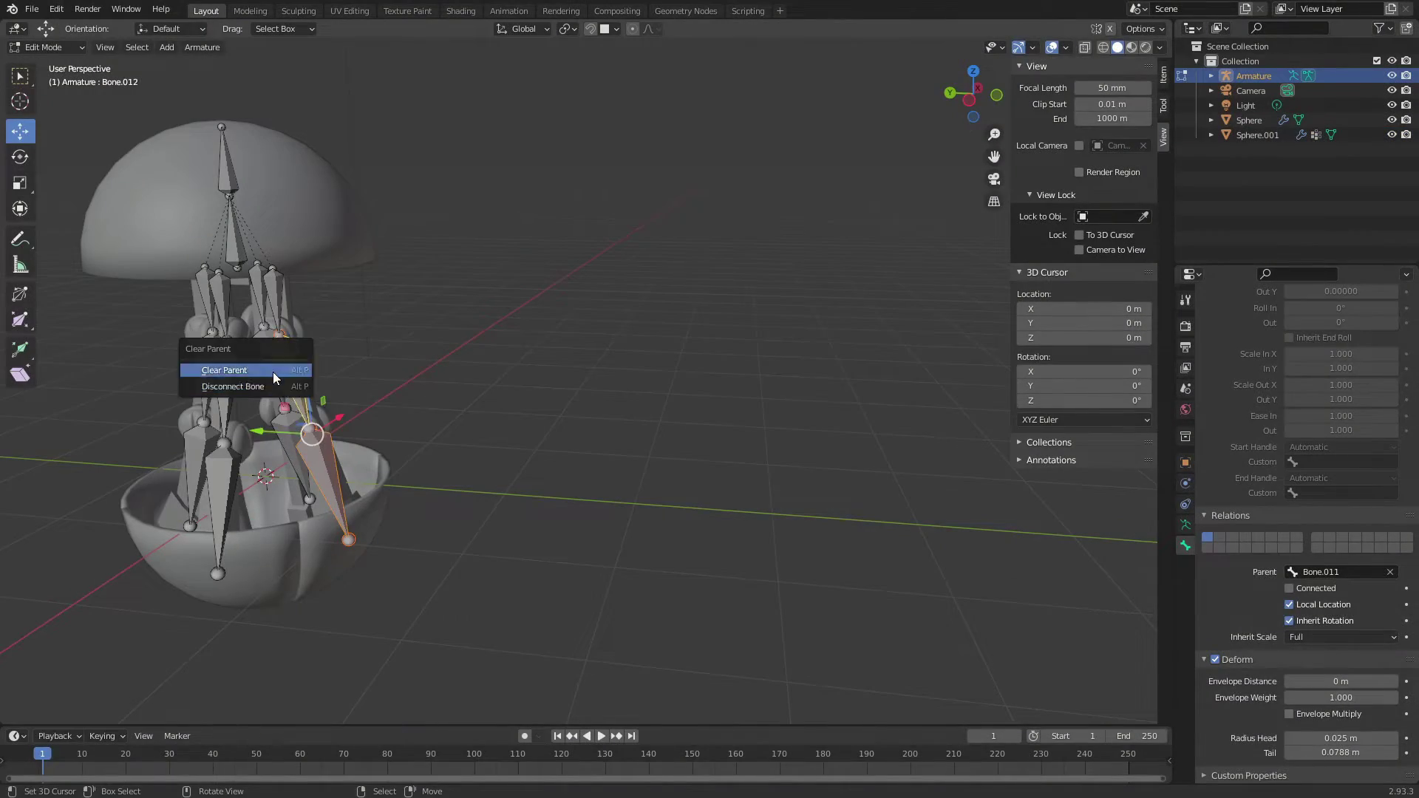
# - Clear Bone.010's parent, test-rotate it about Y in Pose Mode, then cancel
pyautogui.click(273, 371)
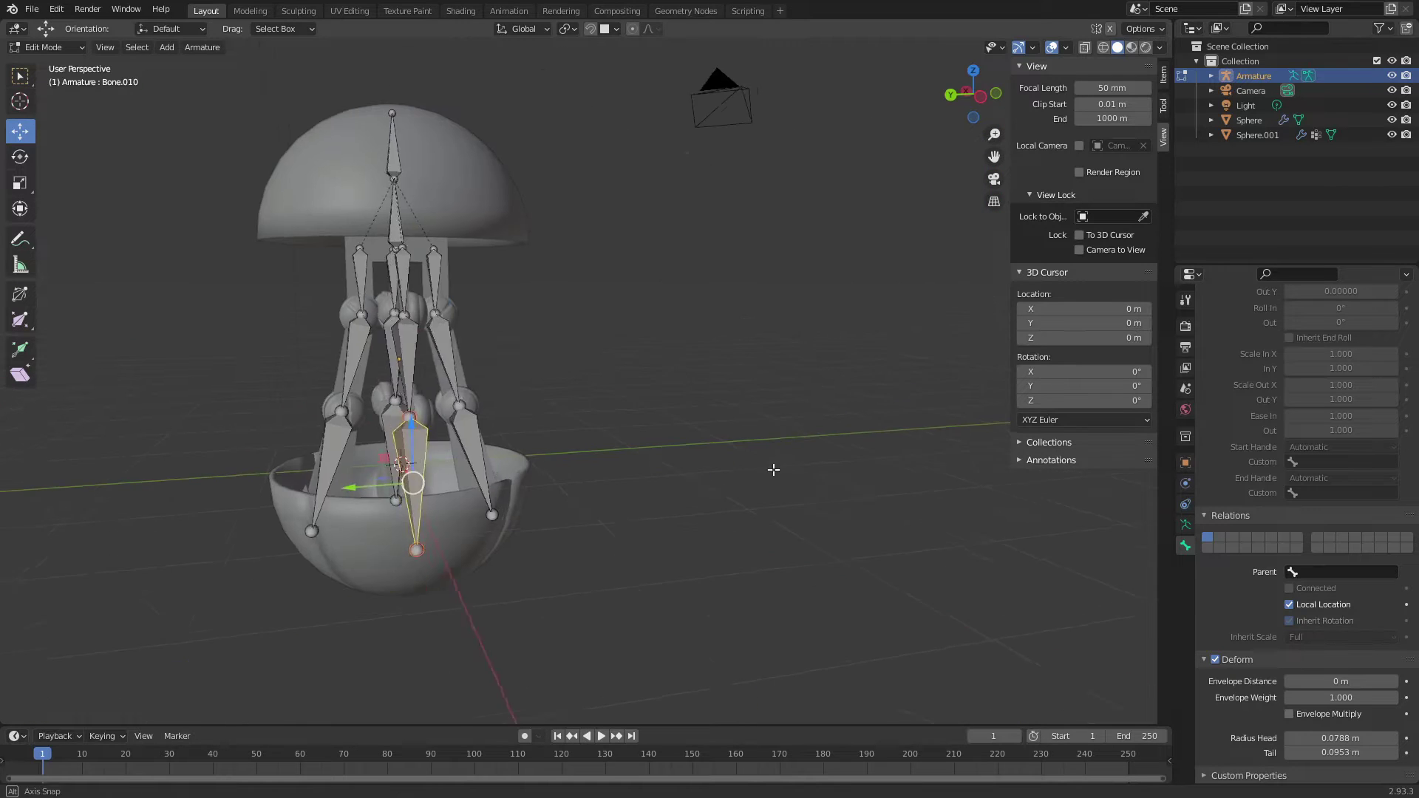
pyautogui.click(1164, 75)
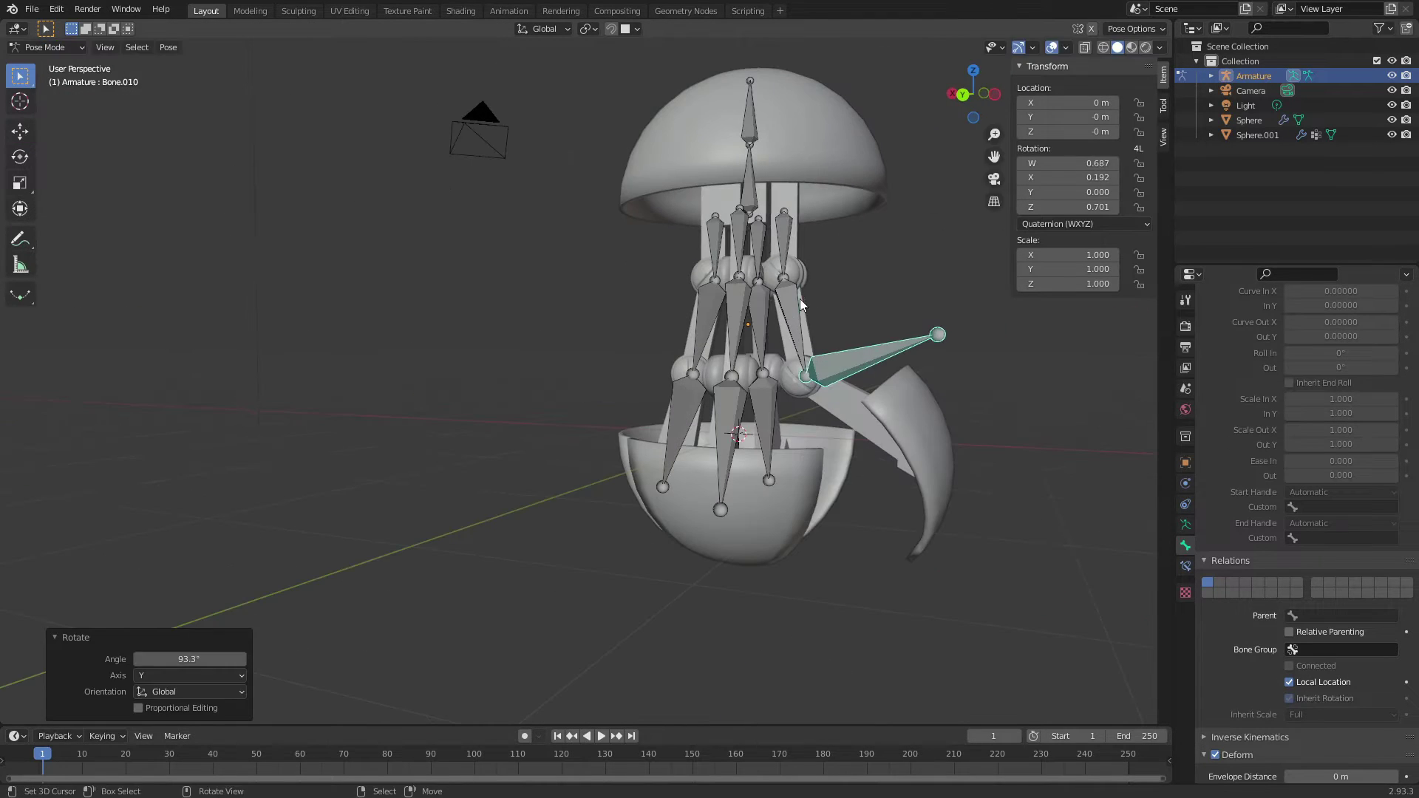
pyautogui.click(800, 299)
pyautogui.press('r')
pyautogui.press('y')
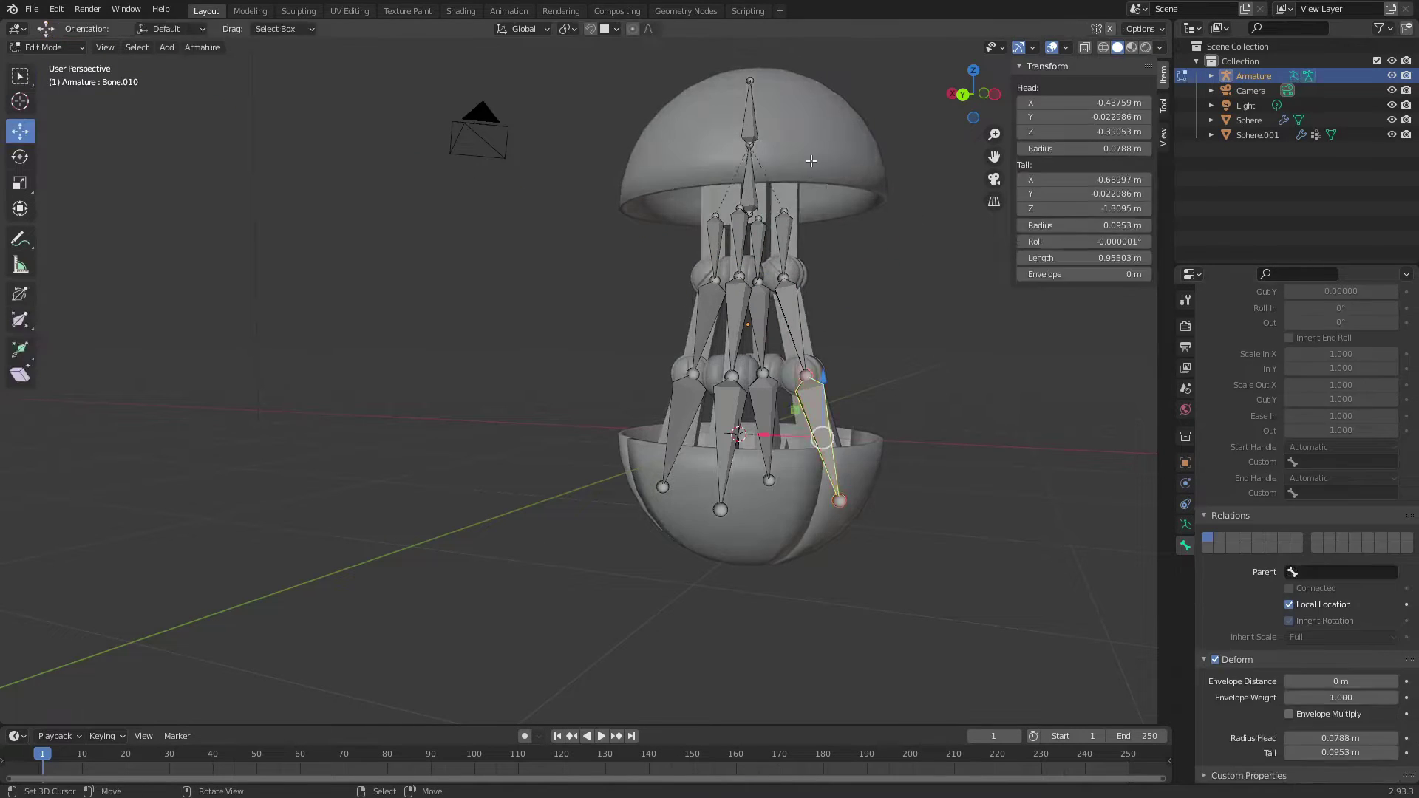
pyautogui.click(1256, 135)
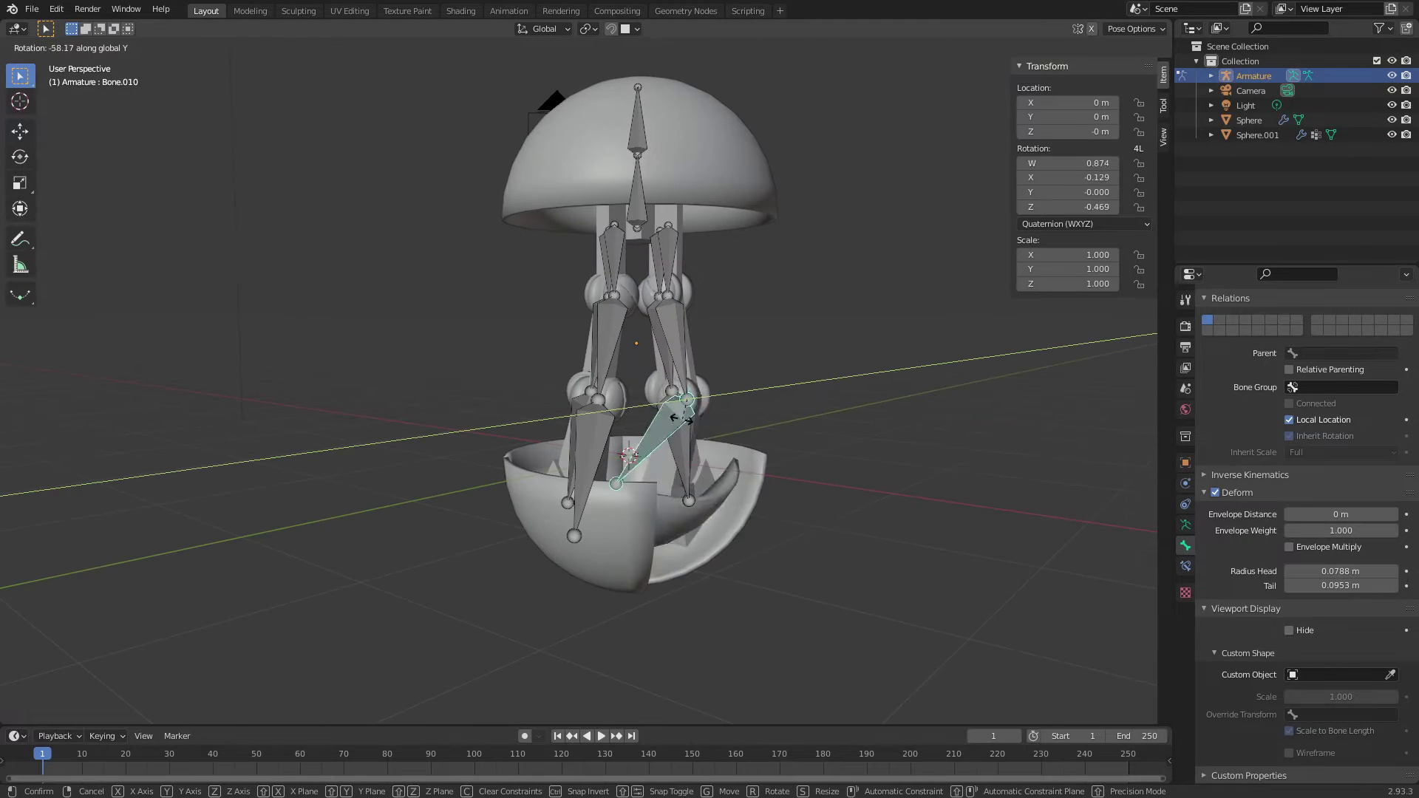
pyautogui.press('Escape')
pyautogui.click(637, 194)
pyautogui.press('Tab')
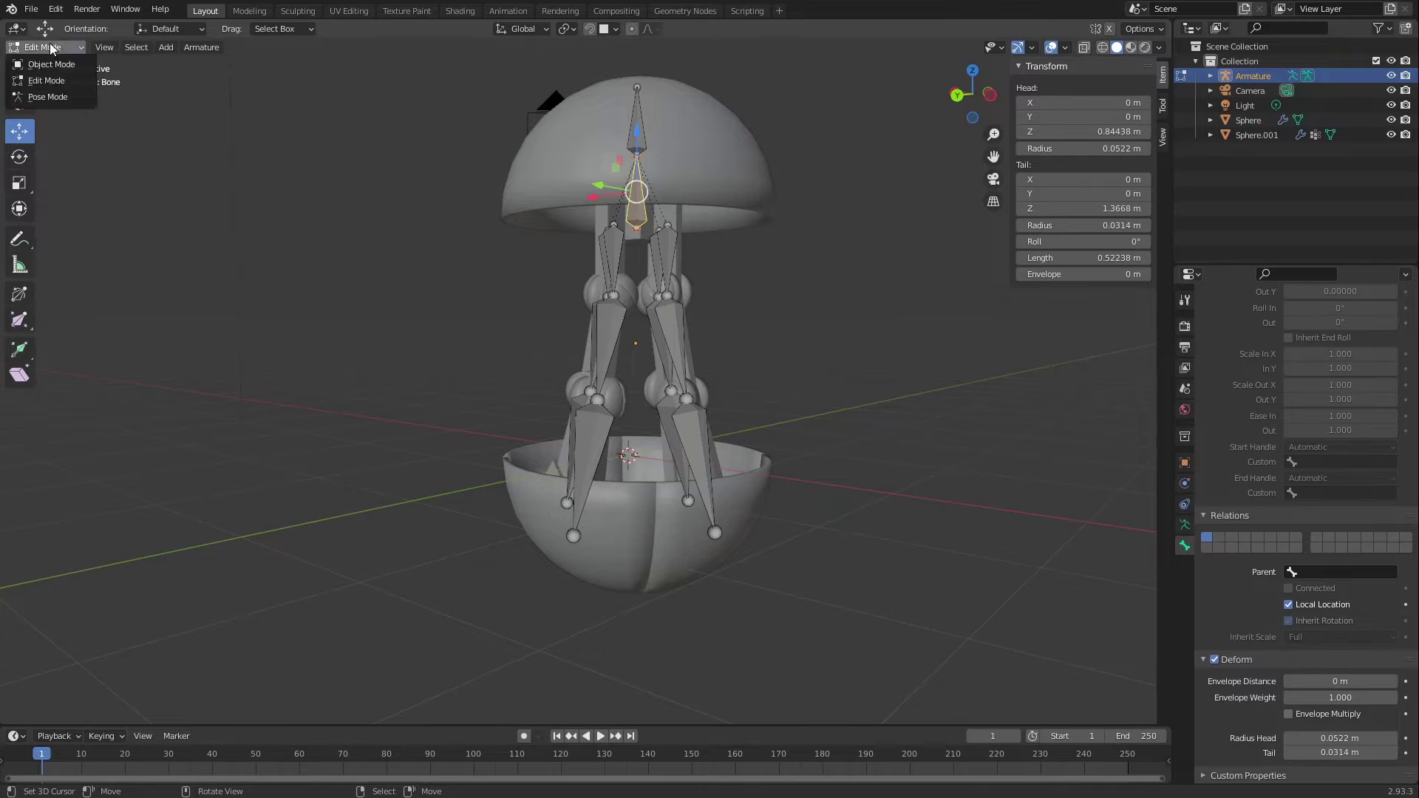
# - Remove the top bone's influence from the whole Sphere.001 mesh
pyautogui.click(51, 64)
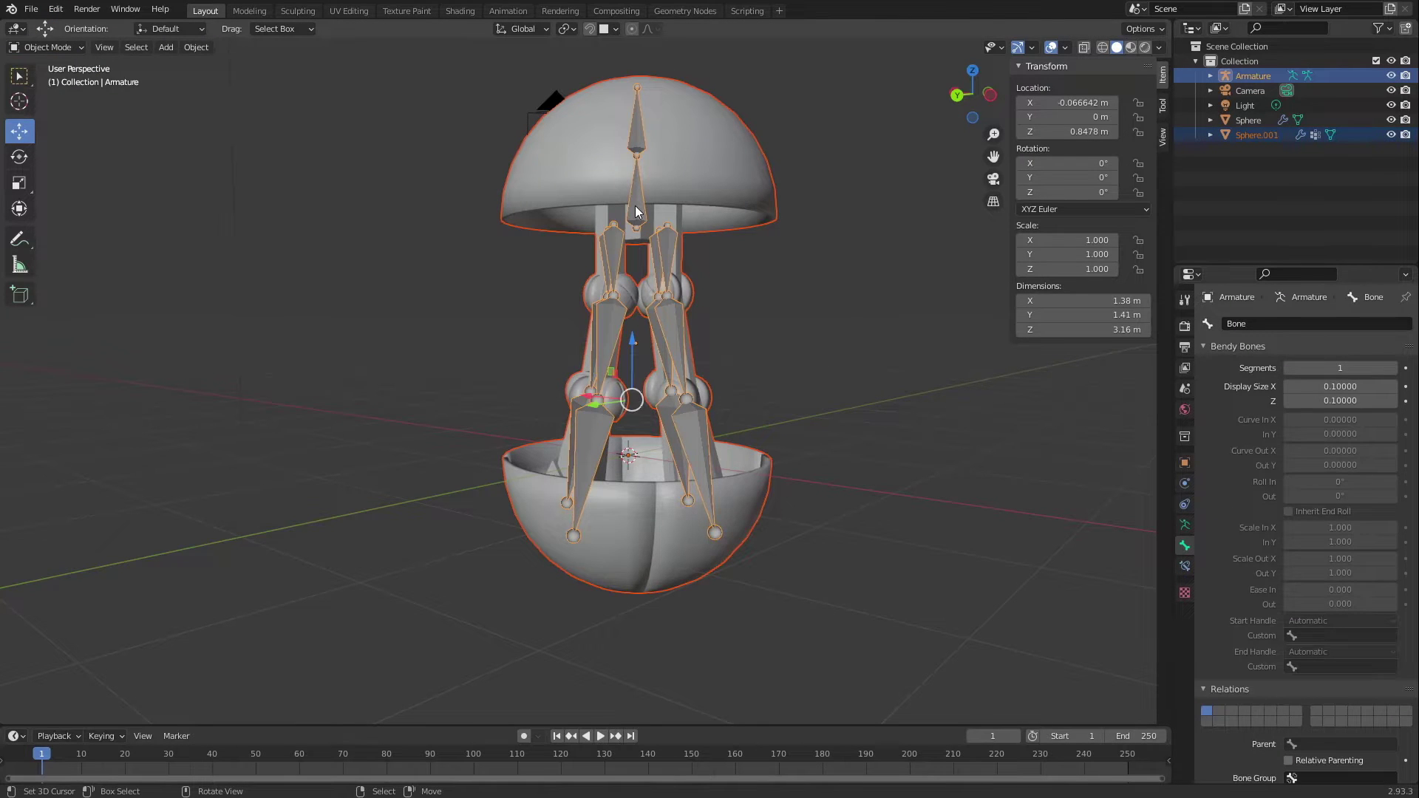
pyautogui.keyDown('ctrl'); pyautogui.click(1256, 135); pyautogui.keyUp('ctrl')
pyautogui.click(1185, 566)
pyautogui.hotkey('ctrl', 'Tab')
pyautogui.keyDown('ctrl'); pyautogui.click(636, 215); pyautogui.keyUp('ctrl')
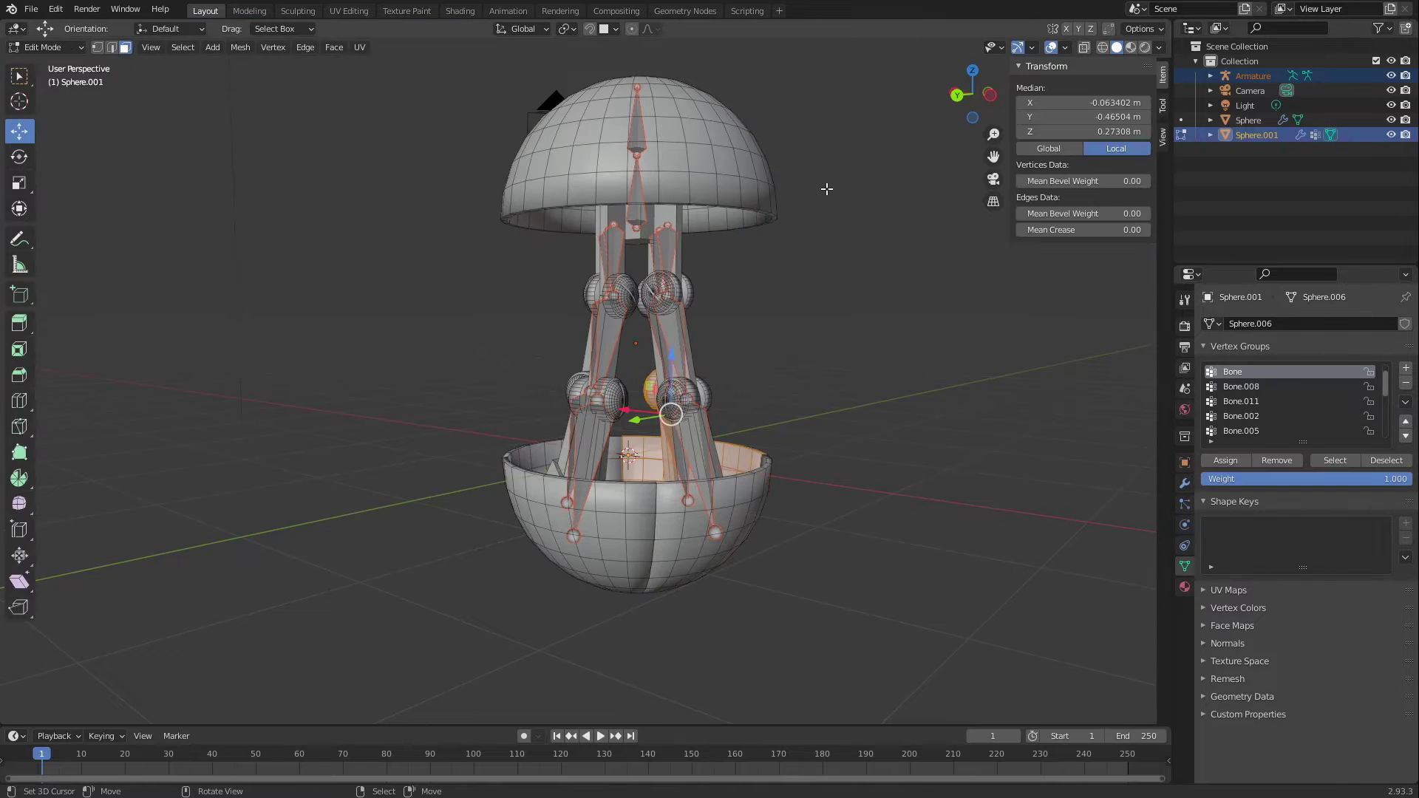
pyautogui.keyDown('ctrl'); pyautogui.click(664, 243); pyautogui.keyUp('ctrl')
pyautogui.press('Tab')
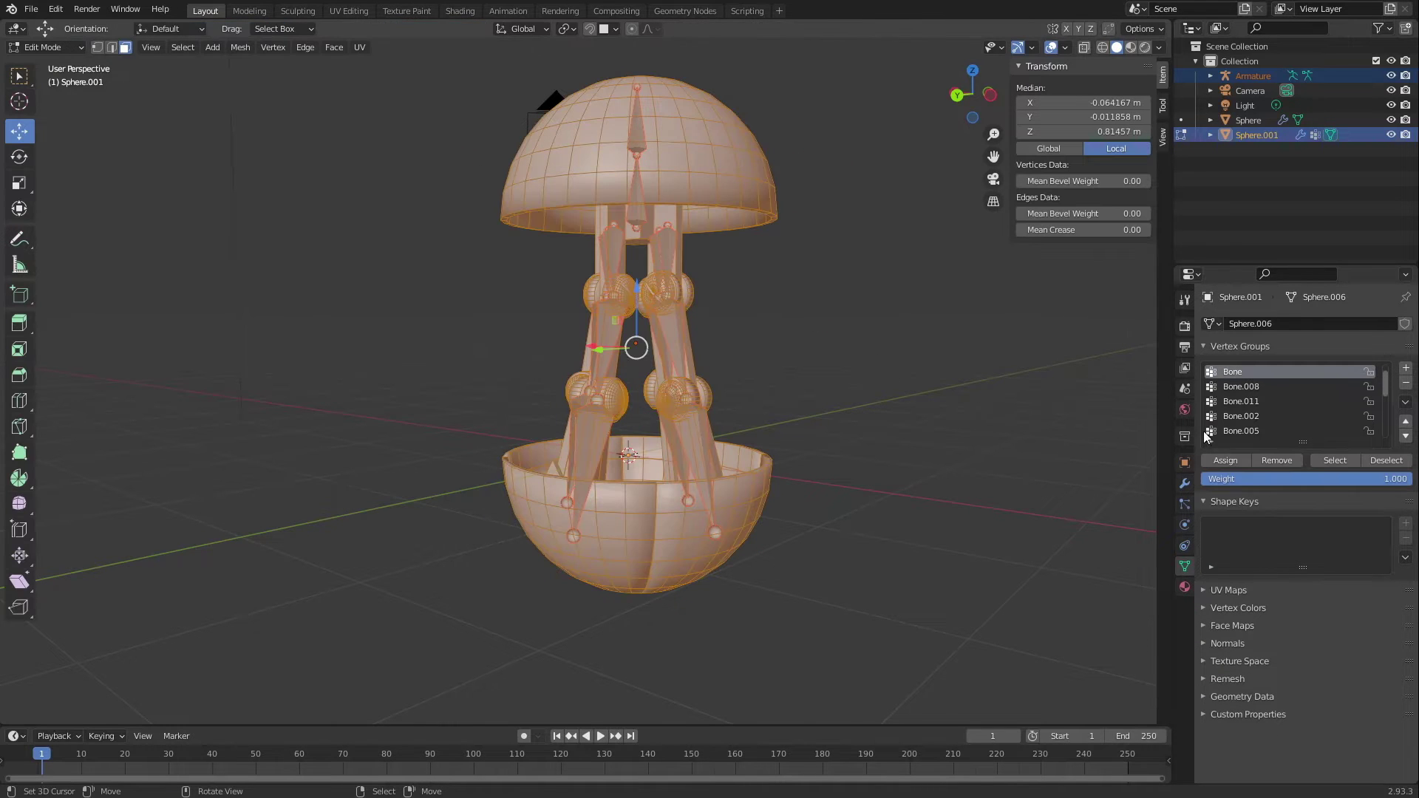
pyautogui.press('Tab')
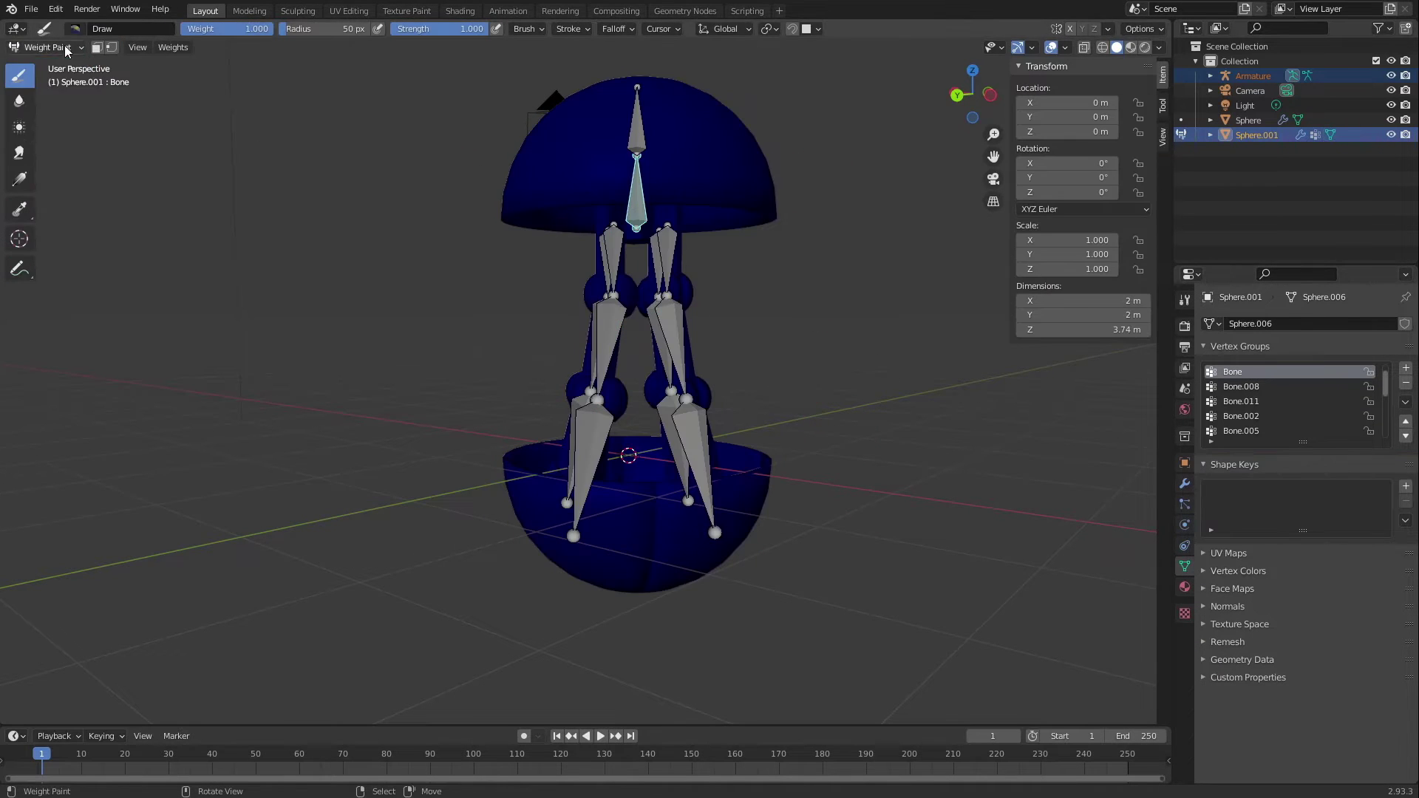
# - Put the armature in Pose Mode and start test-rotating Bone.009 about Y
pyautogui.click(65, 49)
pyautogui.click(68, 110)
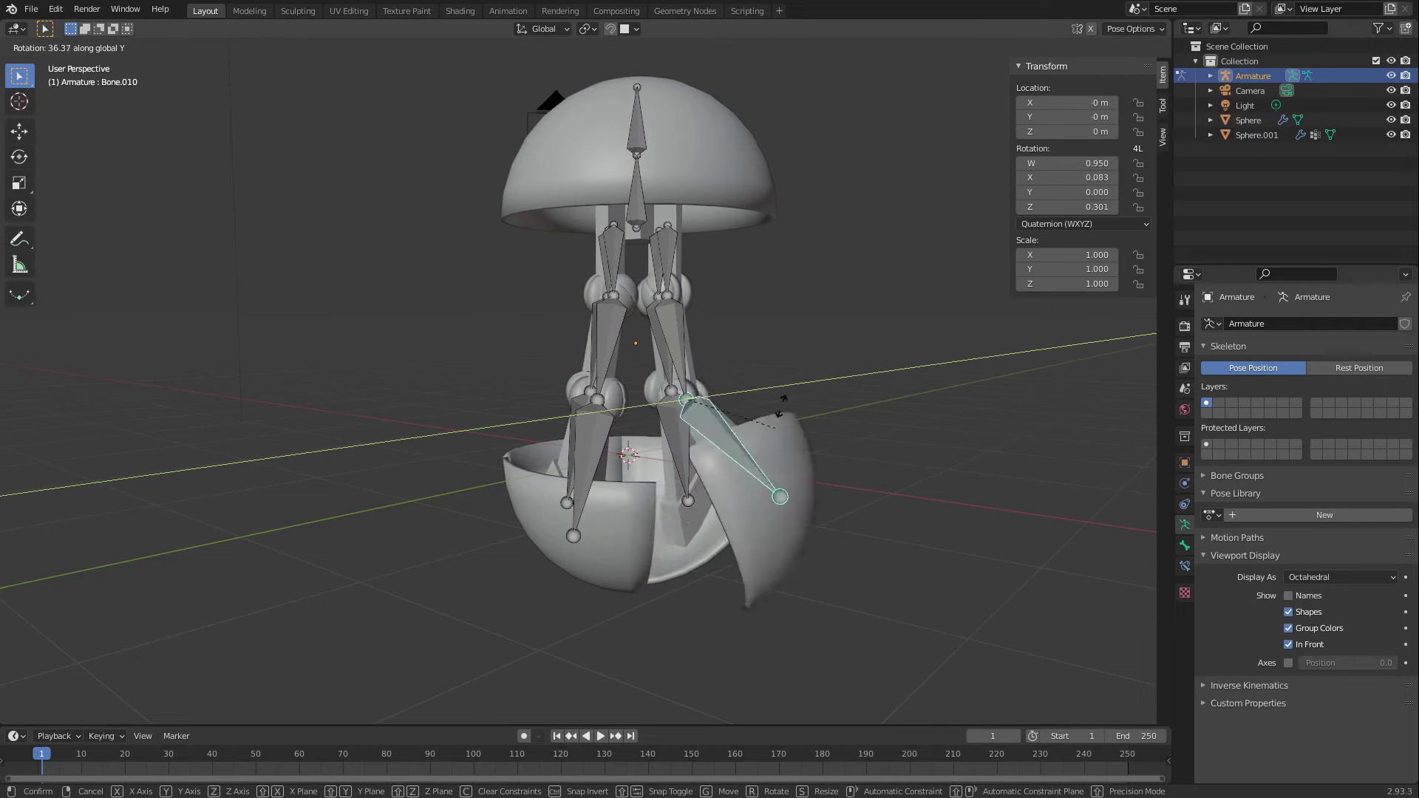
pyautogui.press('Escape')
pyautogui.press('Tab')
pyautogui.hotkey('ctrl', 'Tab')
pyautogui.click(674, 237)
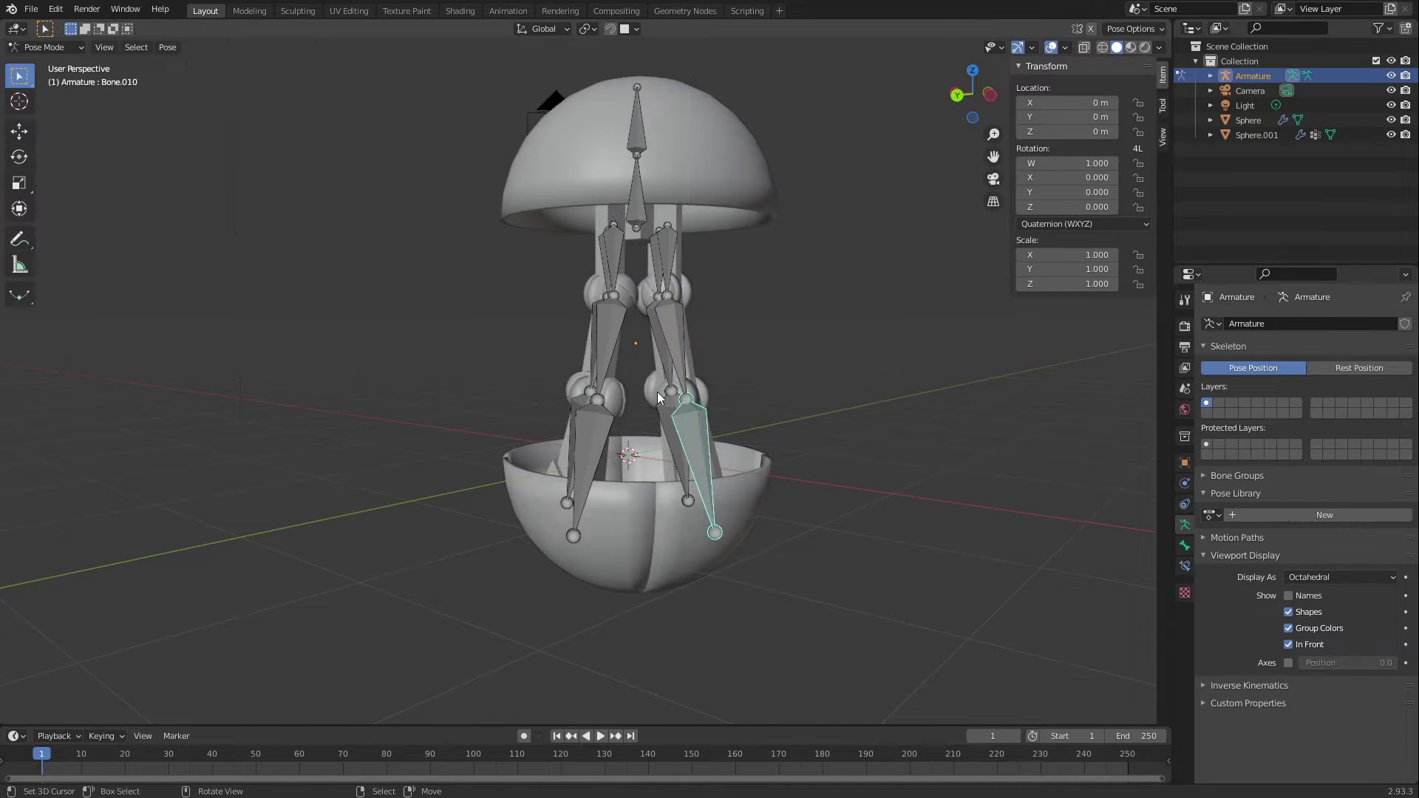
pyautogui.press('r')
pyautogui.press('y')
pyautogui.press('r')
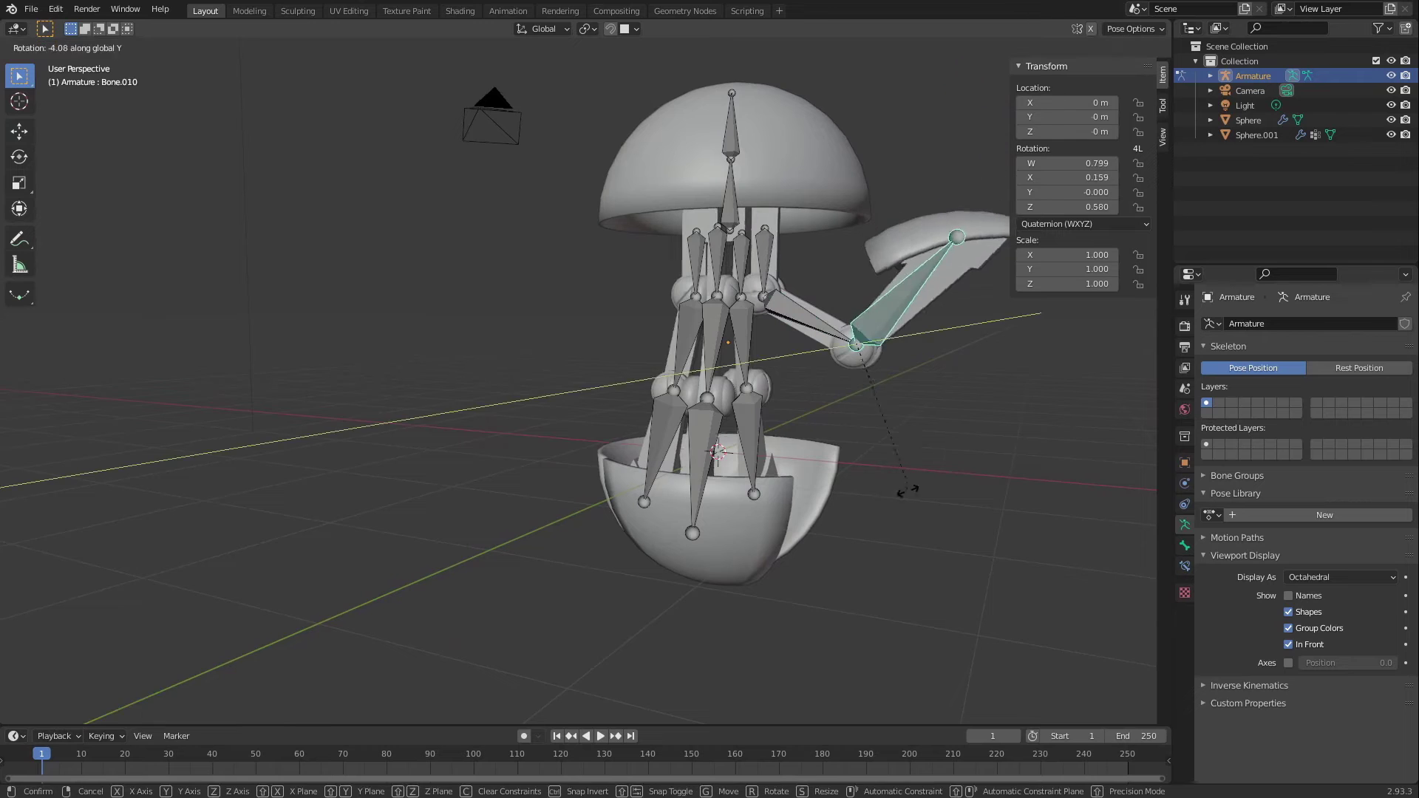
# - Swing the petal open with Bone.010 and rotate Bone.009 to -43.4° about Y
pyautogui.click(850, 384)
pyautogui.press('r')
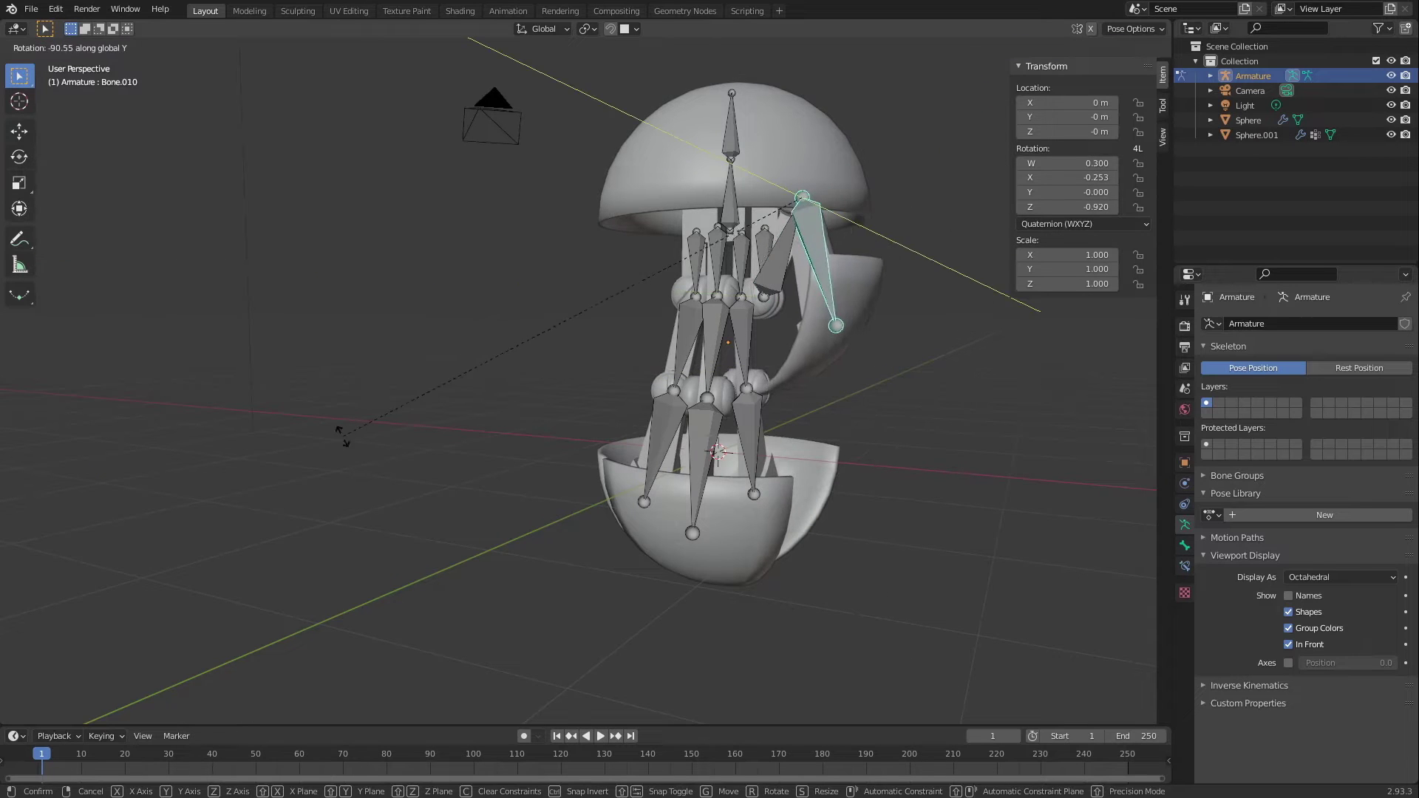
pyautogui.click(885, 353)
pyautogui.moveTo(936, 290); pyautogui.dragTo(826, 312, button='middle')
pyautogui.click(744, 316)
pyautogui.press('r')
pyautogui.press('y')
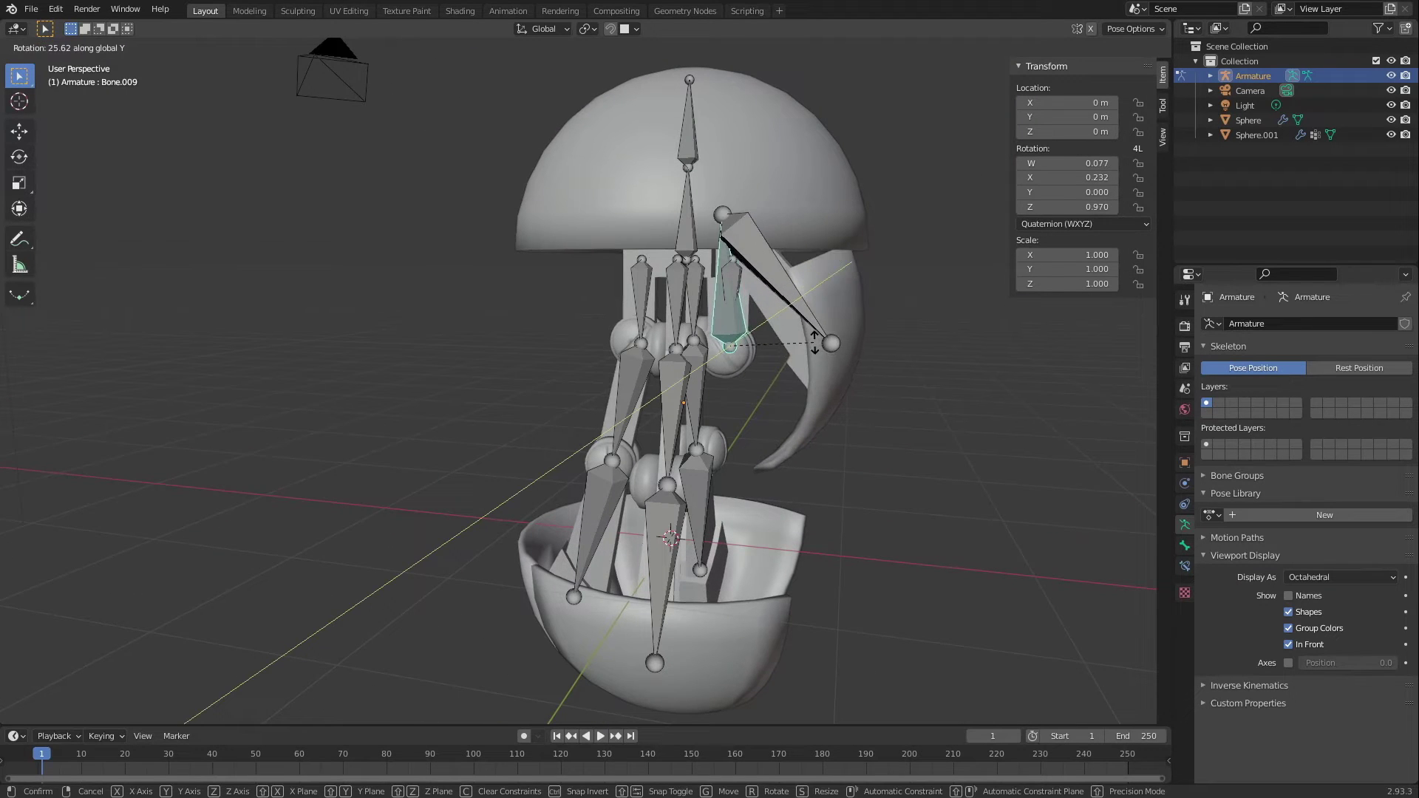
pyautogui.click(785, 431)
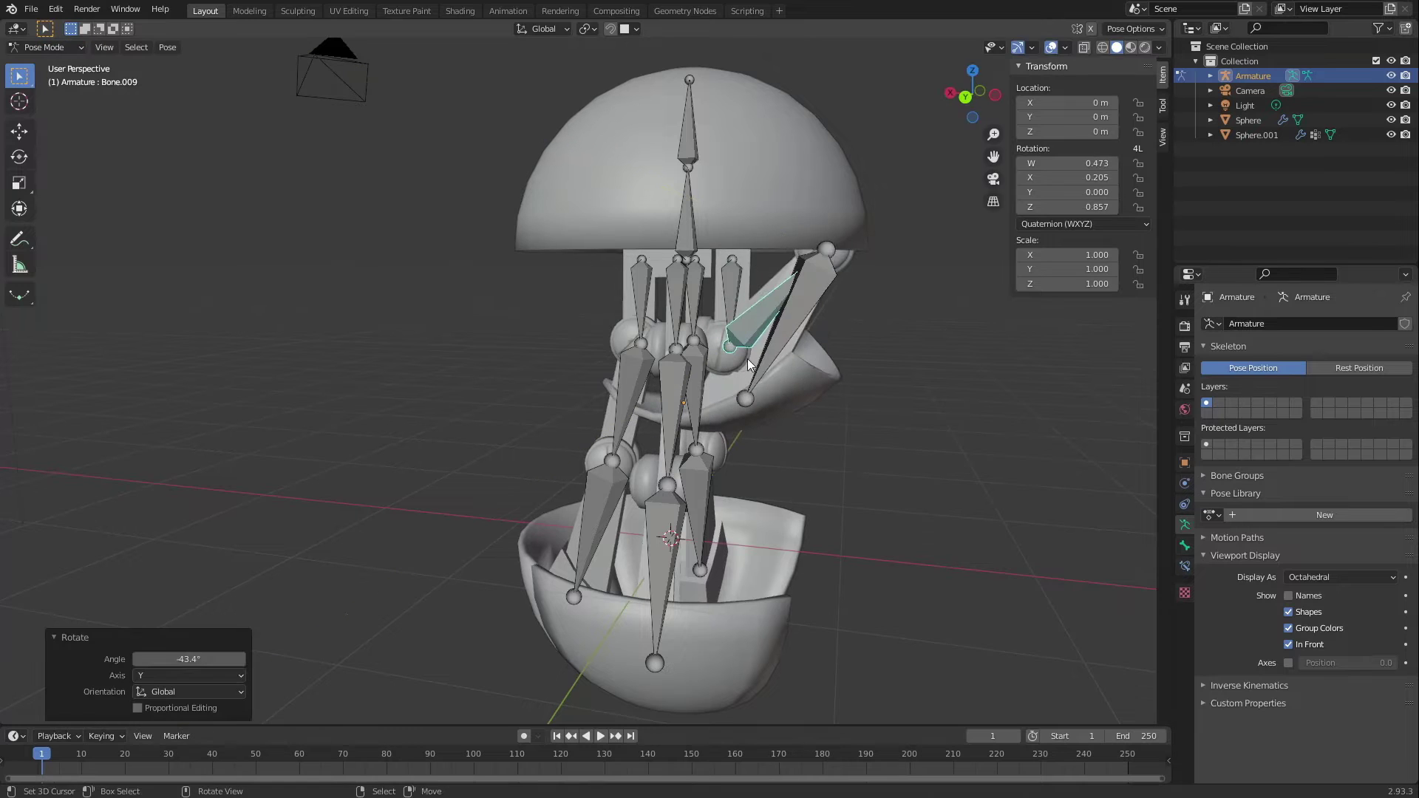
pyautogui.press('r')
pyautogui.press('y')
pyautogui.click(856, 330)
# - Rotate Bone.008 by -20.4° about Y and nudge it along Y
pyautogui.click(741, 274)
pyautogui.press('r')
pyautogui.press('y')
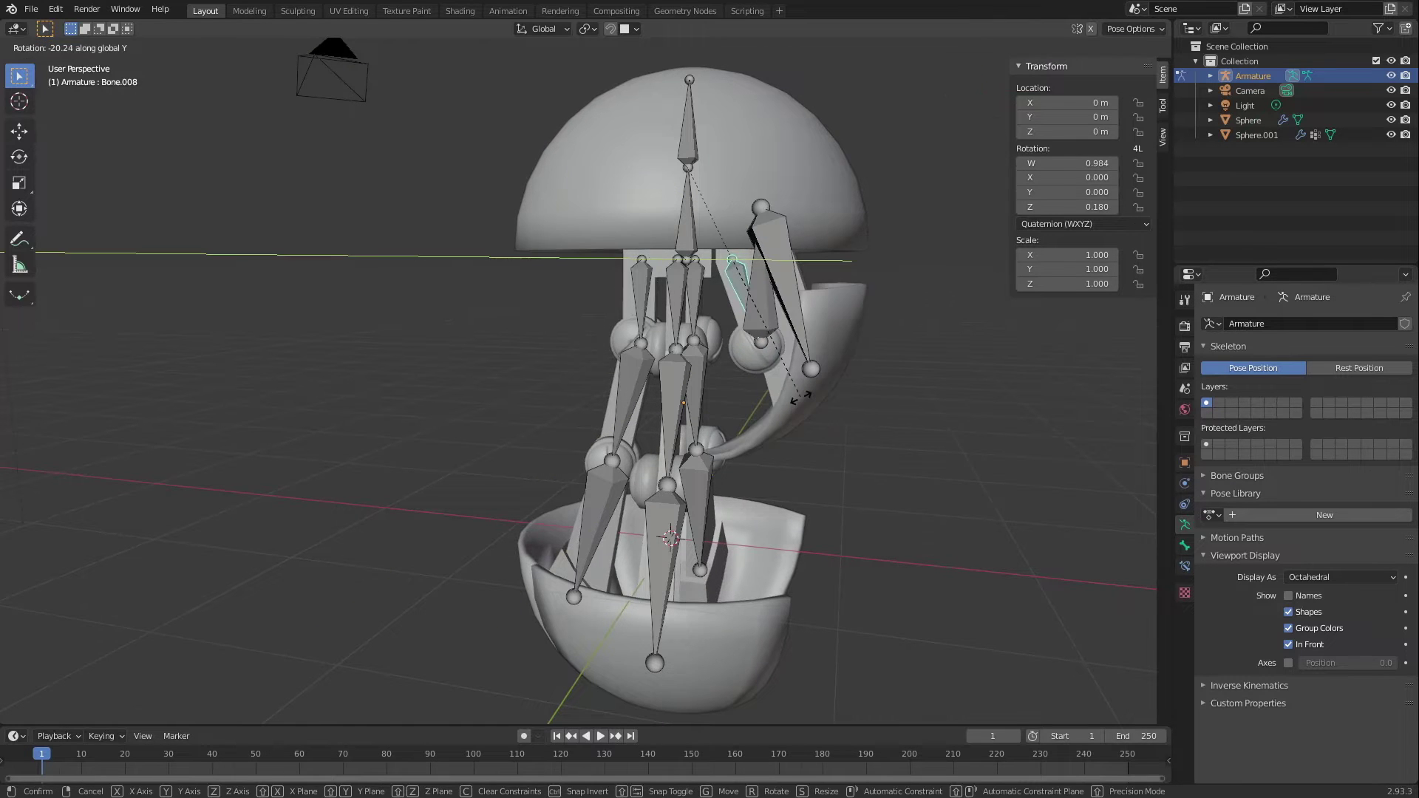
pyautogui.click(800, 395)
pyautogui.moveTo(783, 339); pyautogui.dragTo(644, 475, button='middle')
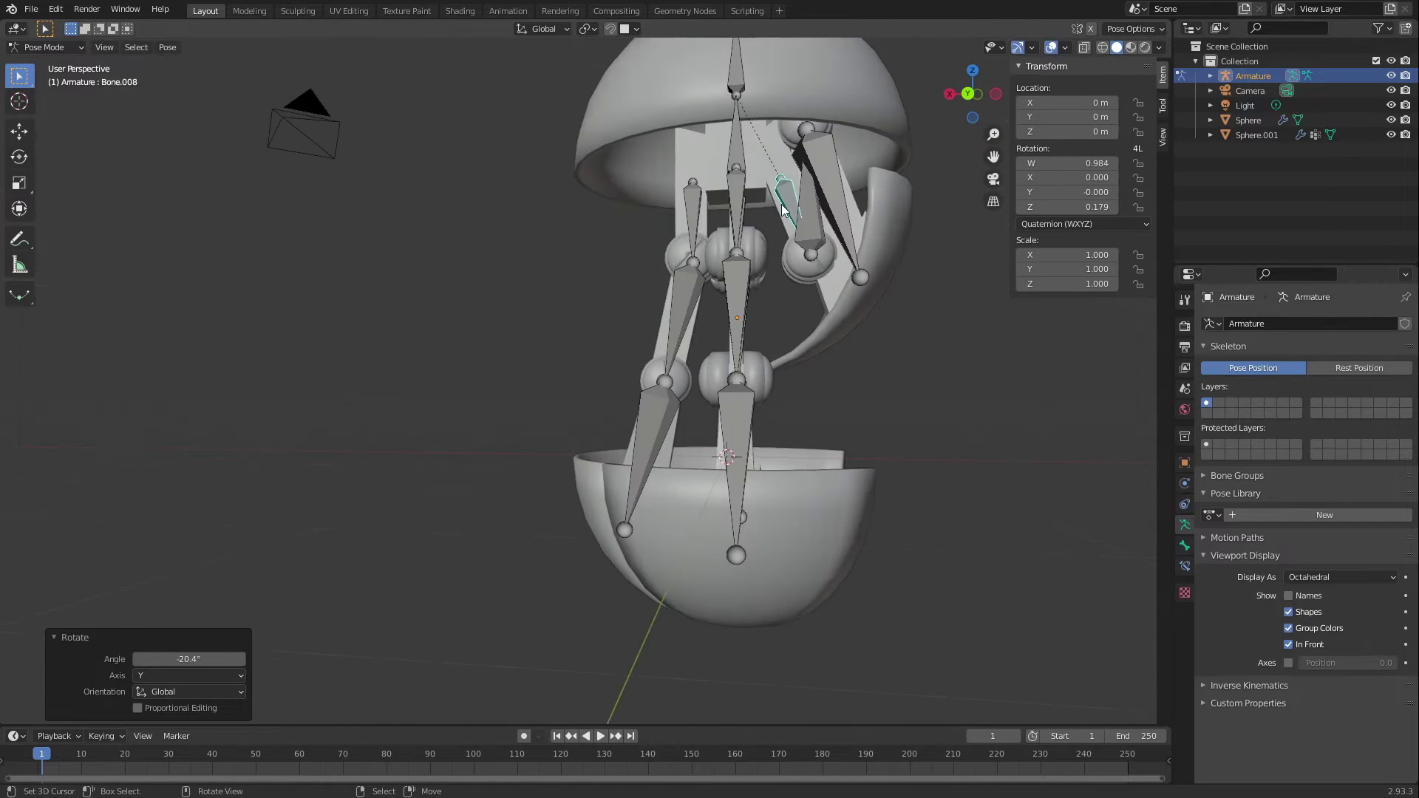
pyautogui.click(19, 131)
pyautogui.moveTo(780, 133)
pyautogui.mouseDown()
pyautogui.moveTo(778, 97)
pyautogui.moveTo(779, 140)
pyautogui.mouseUp()
pyautogui.moveTo(811, 421); pyautogui.dragTo(1067, 340, button='middle')
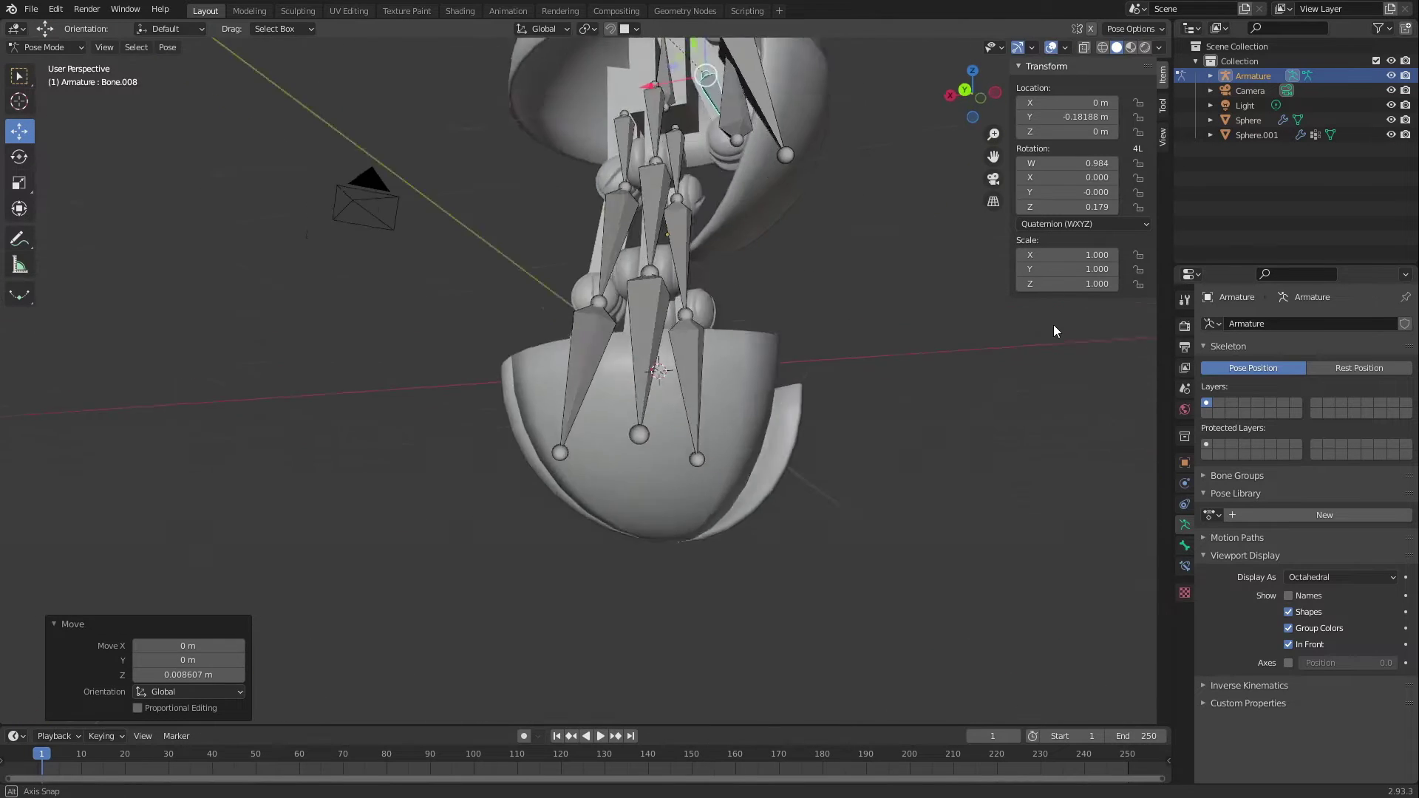
# - Undo the test poses back to rest and return the armature to Edit Mode
pyautogui.hotkey('ctrl', 'z')
pyautogui.hotkey('ctrl', 'z')
pyautogui.hotkey('ctrl', 'z')
pyautogui.hotkey('ctrl', 'z')
pyautogui.hotkey('ctrl', 'z')
pyautogui.hotkey('ctrl', 'z')
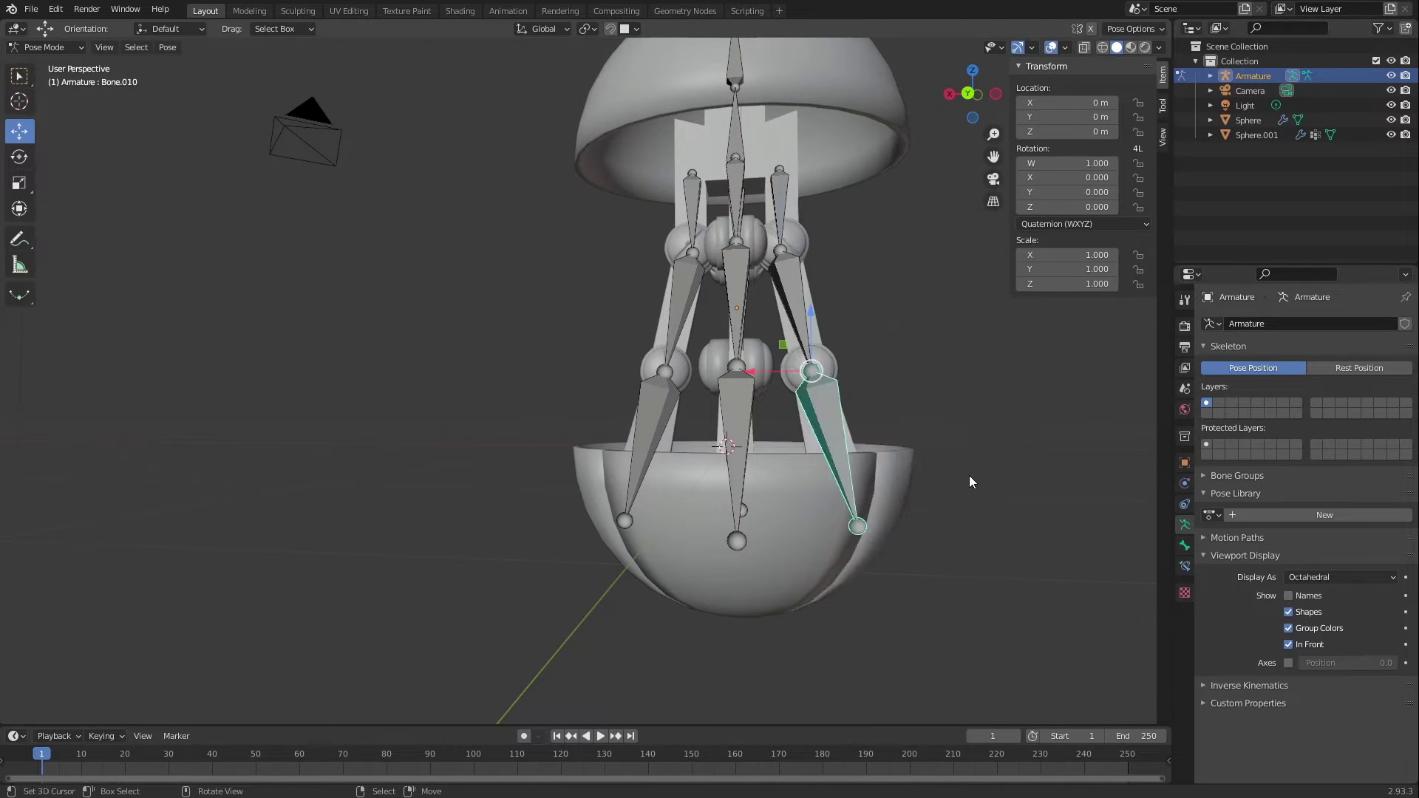
pyautogui.moveTo(969, 476); pyautogui.dragTo(981, 501, button='middle')
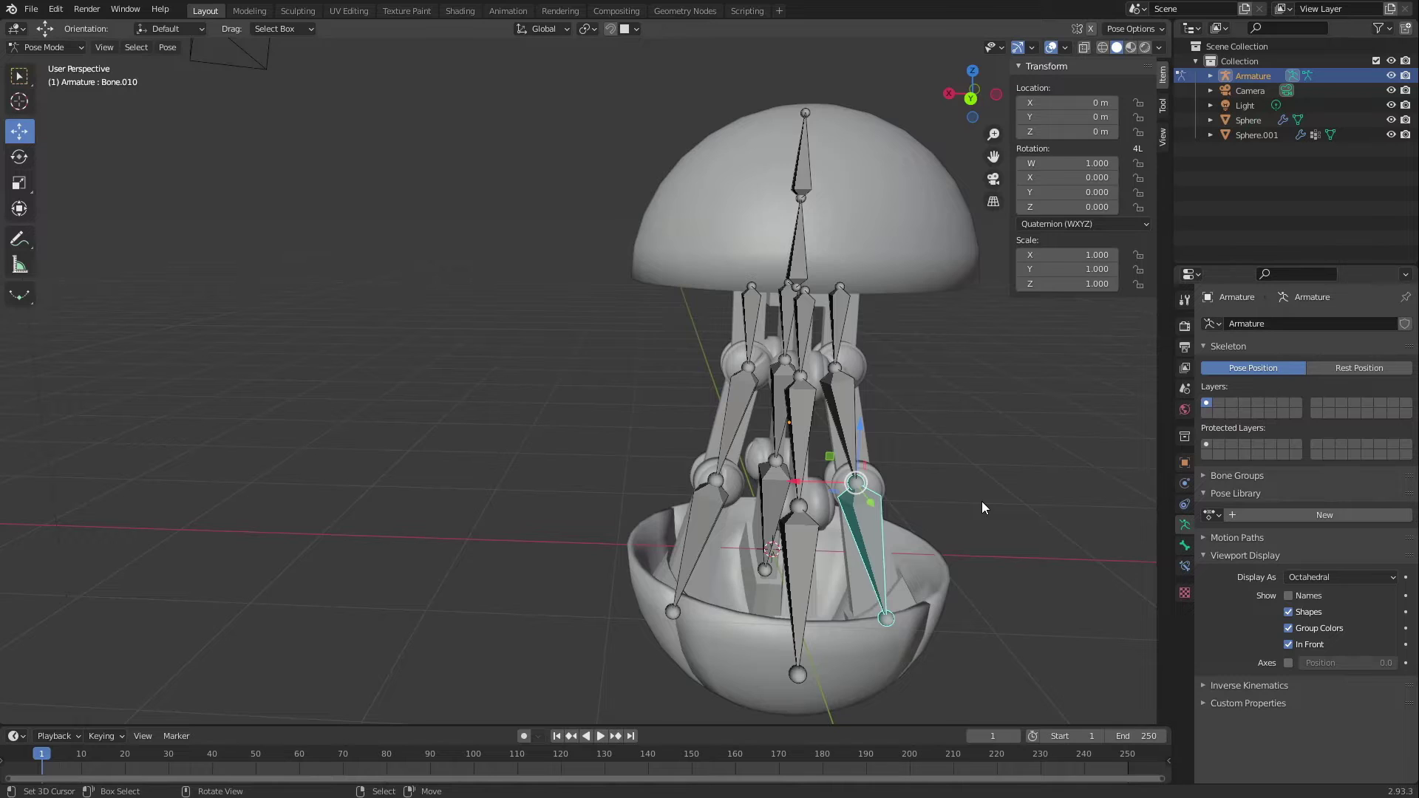
pyautogui.press('Tab')
pyautogui.hotkey('ctrl', 'p')
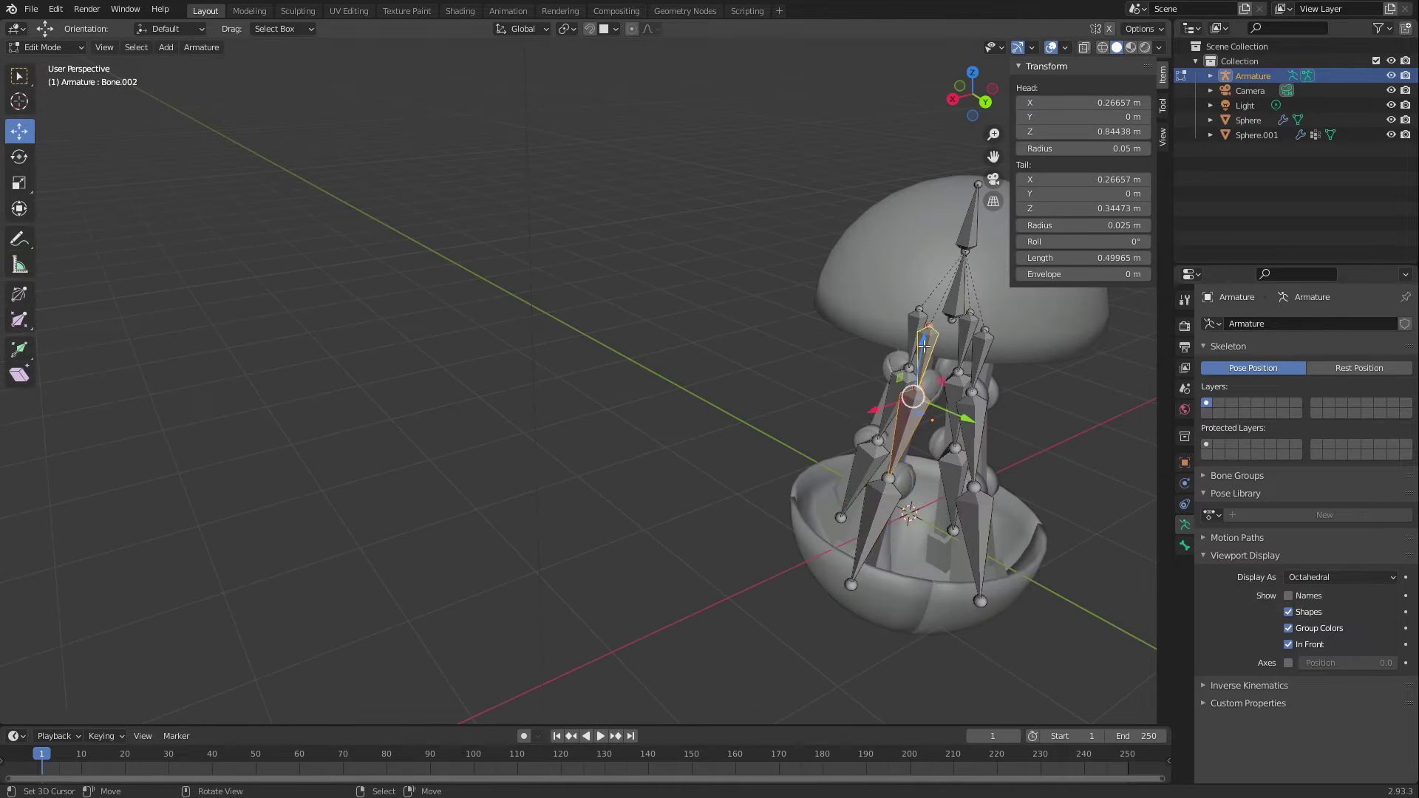
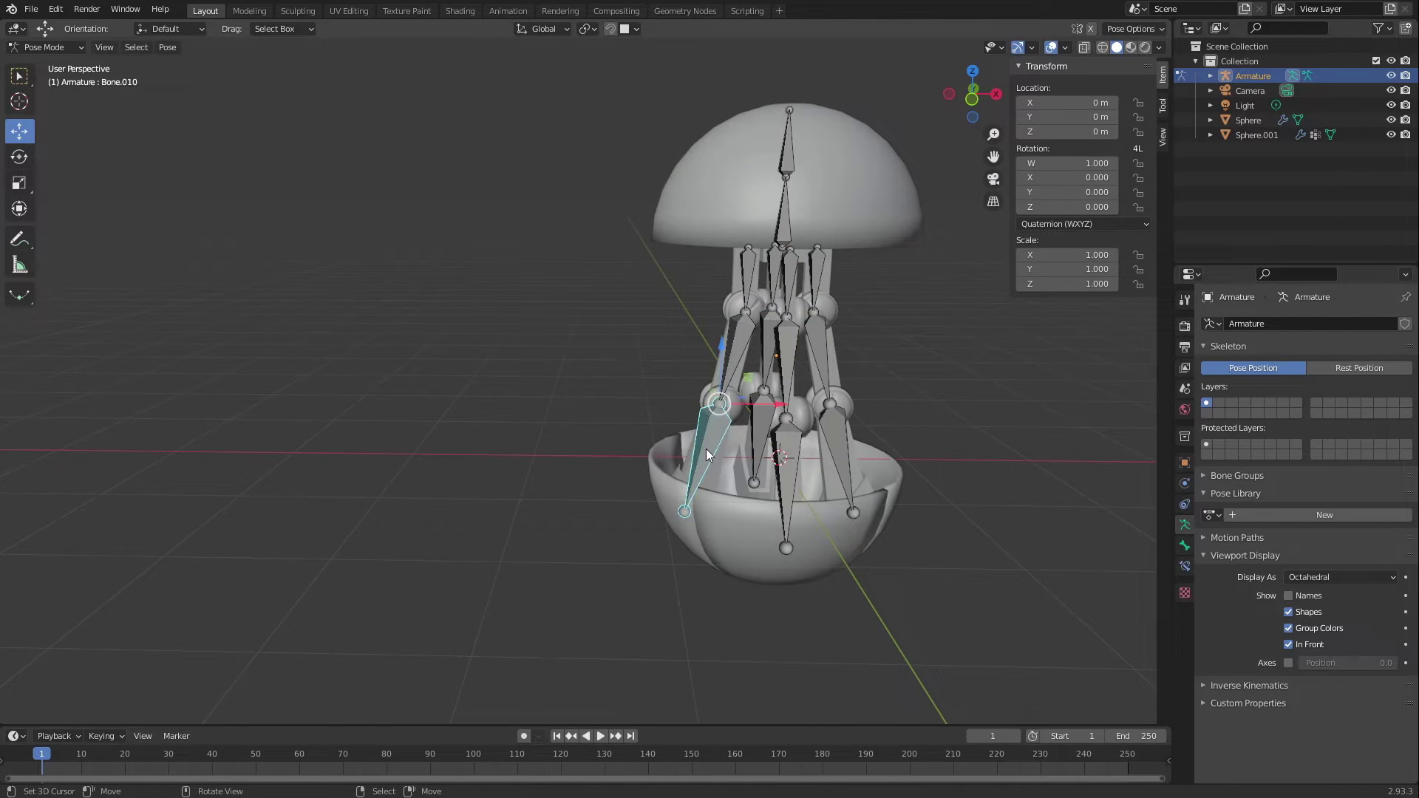
# - Test-rotate Bone.004 about Y and Bone.013 about X by 9
pyautogui.press('r')
pyautogui.press('y')
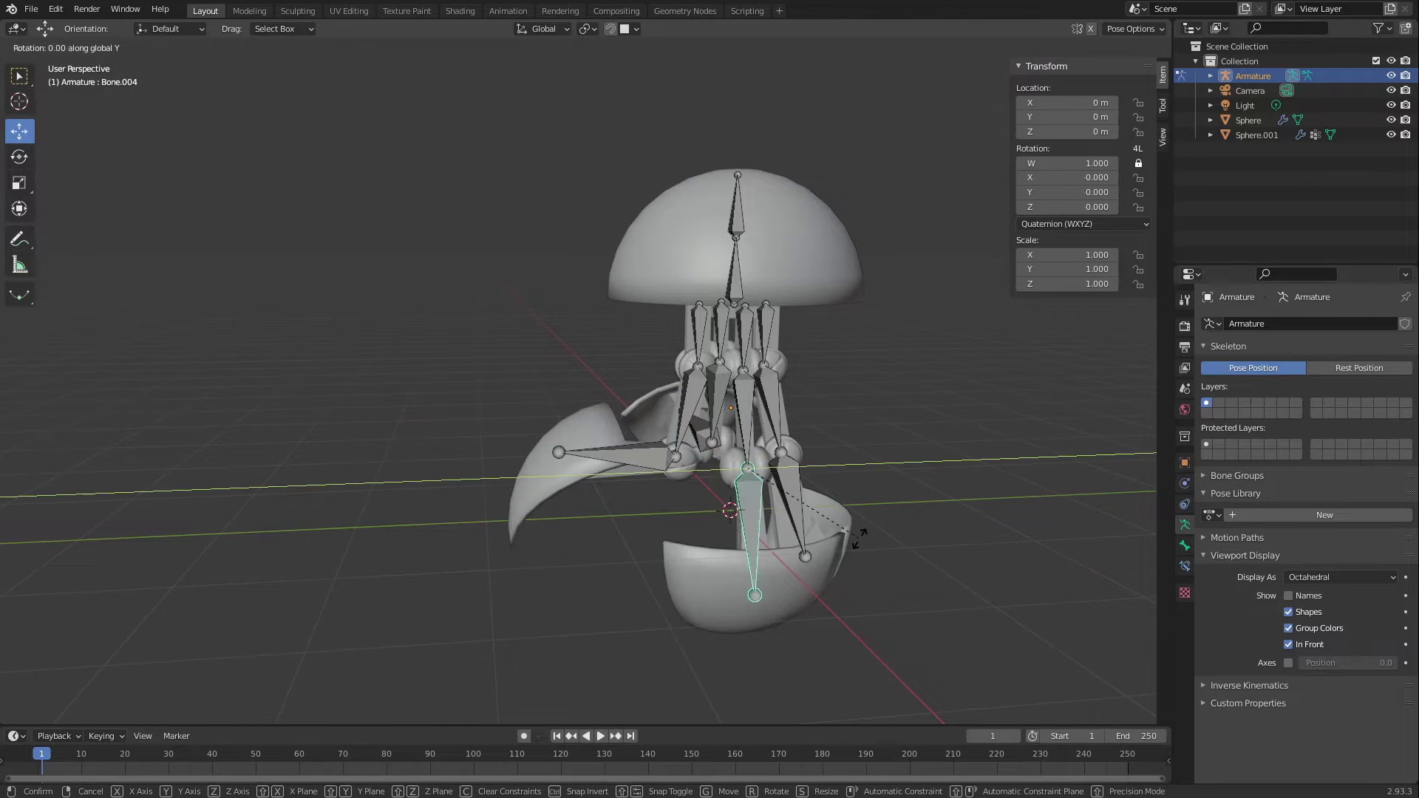
pyautogui.click(857, 538)
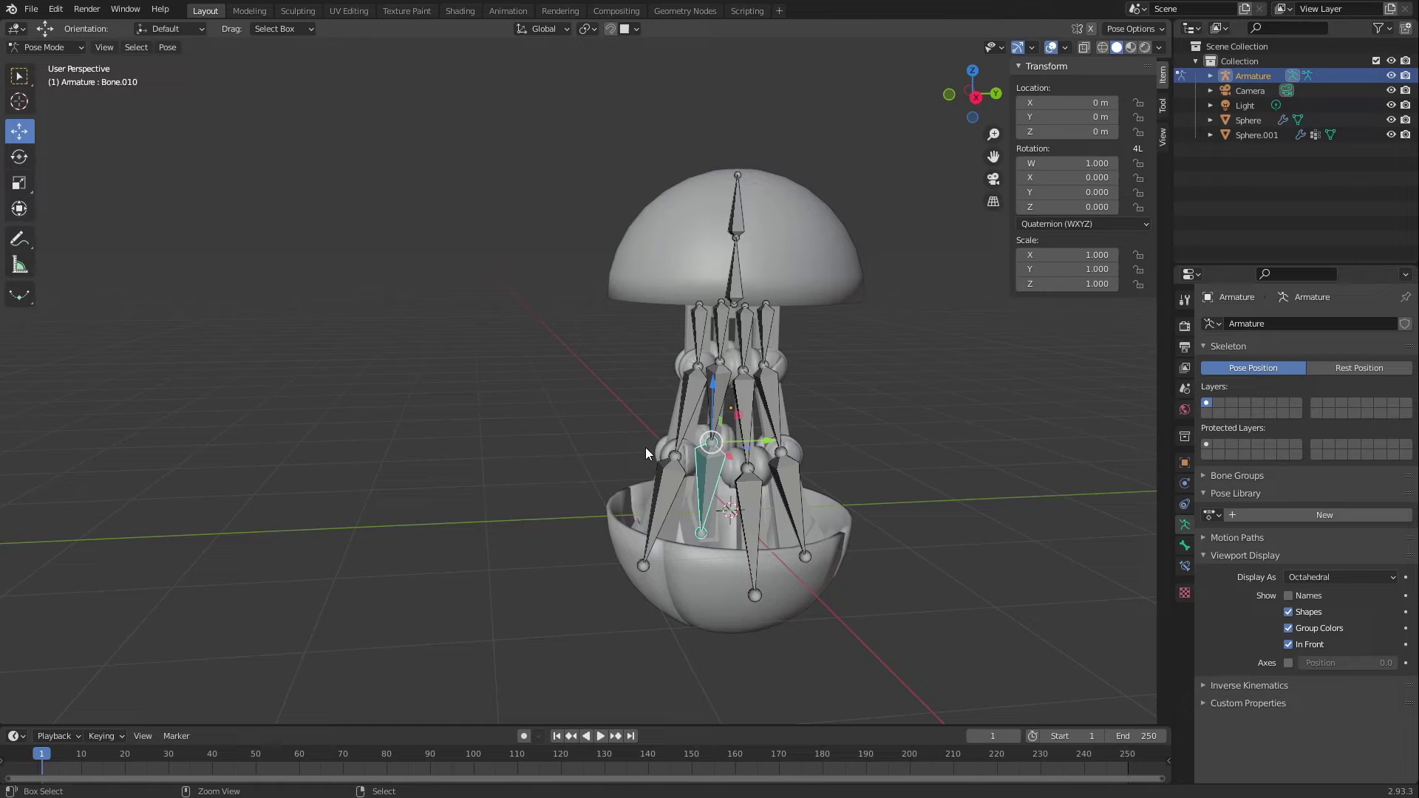
pyautogui.press('r')
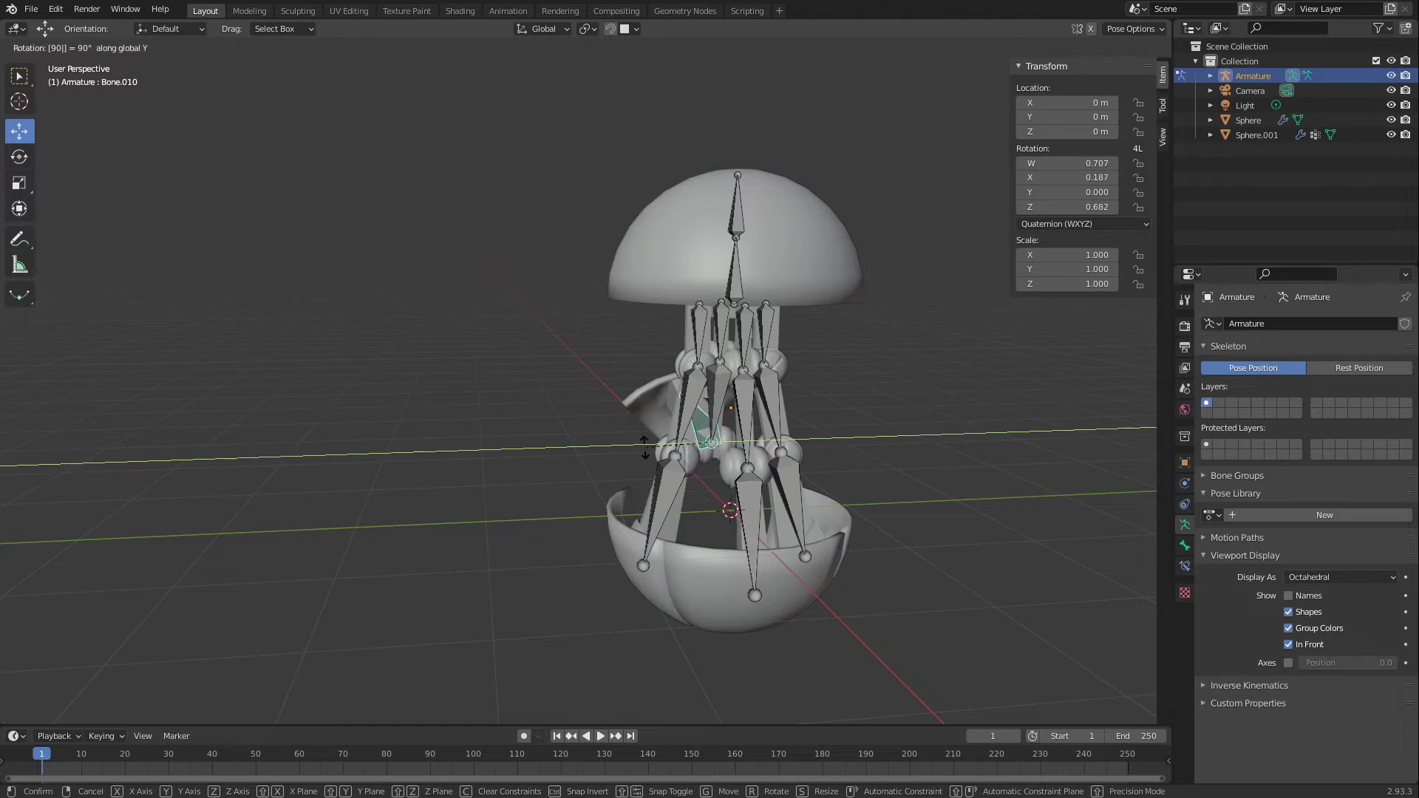
pyautogui.press('x')
pyautogui.press('9')
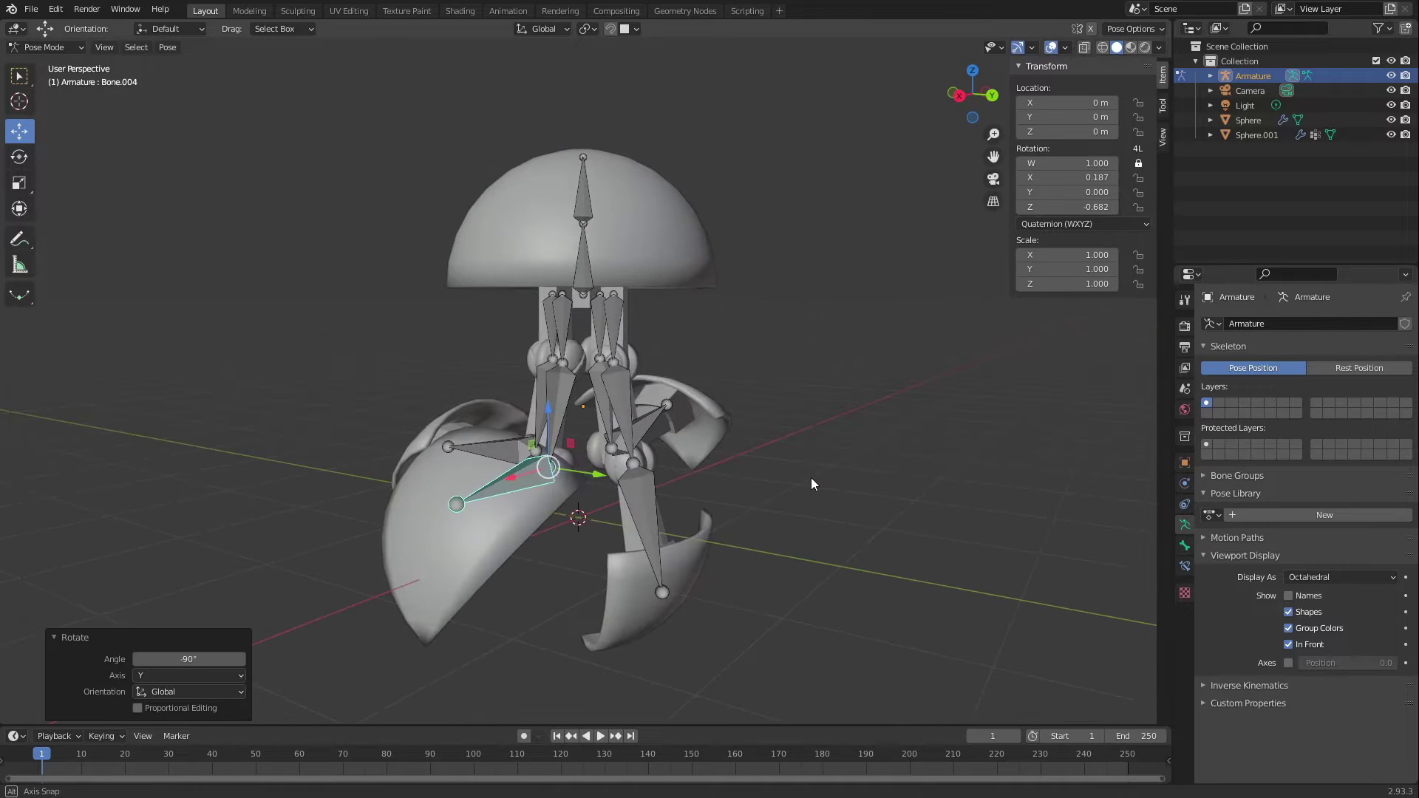
# - Select all bones, key them at frame 1 and clear rotations to rest pose
pyautogui.press('a')
pyautogui.press('i')
pyautogui.click(810, 488)
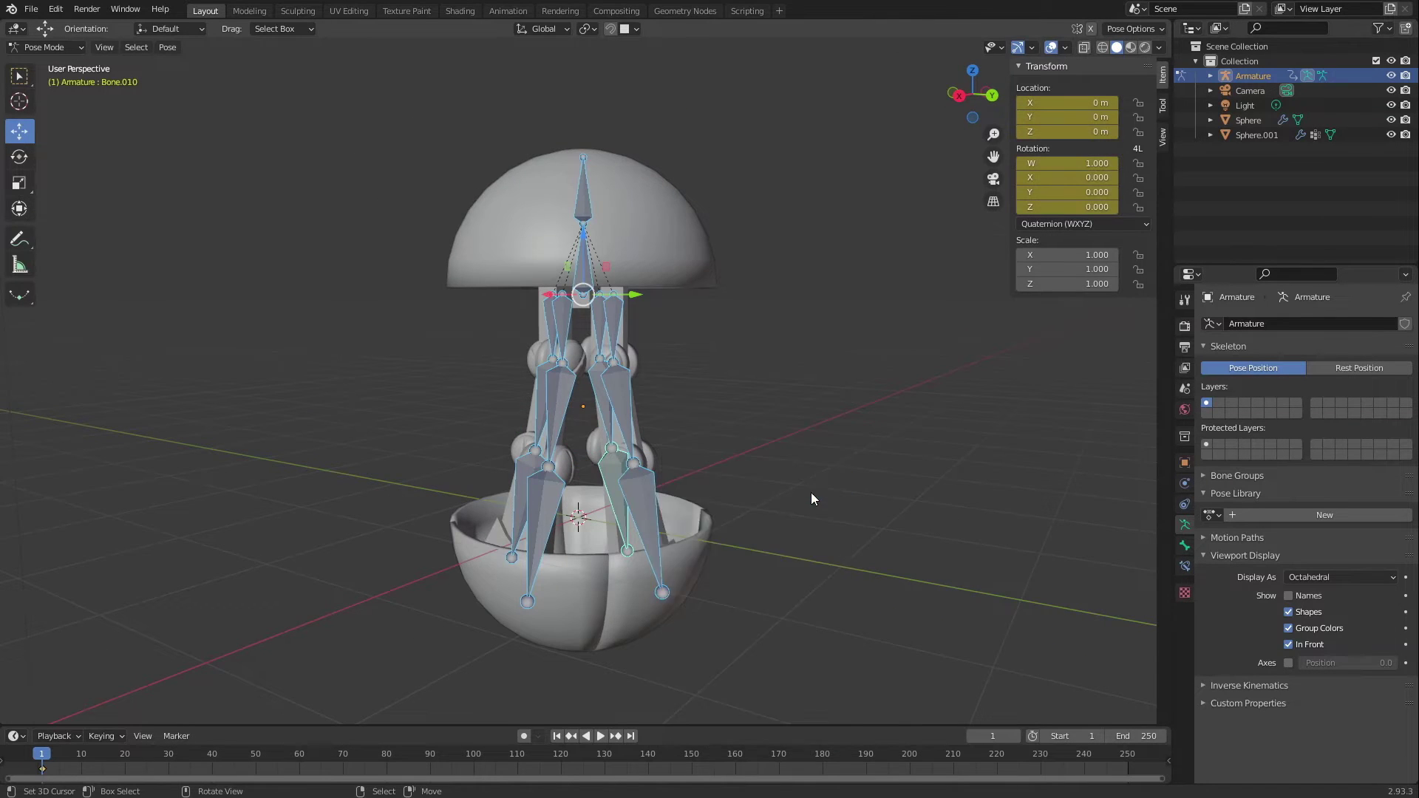
pyautogui.moveTo(810, 493); pyautogui.dragTo(677, 492, button='middle')
# - Switch to the Animation workspace, enlarge the dope sheet and make the lower editor a Timeline
pyautogui.click(508, 11)
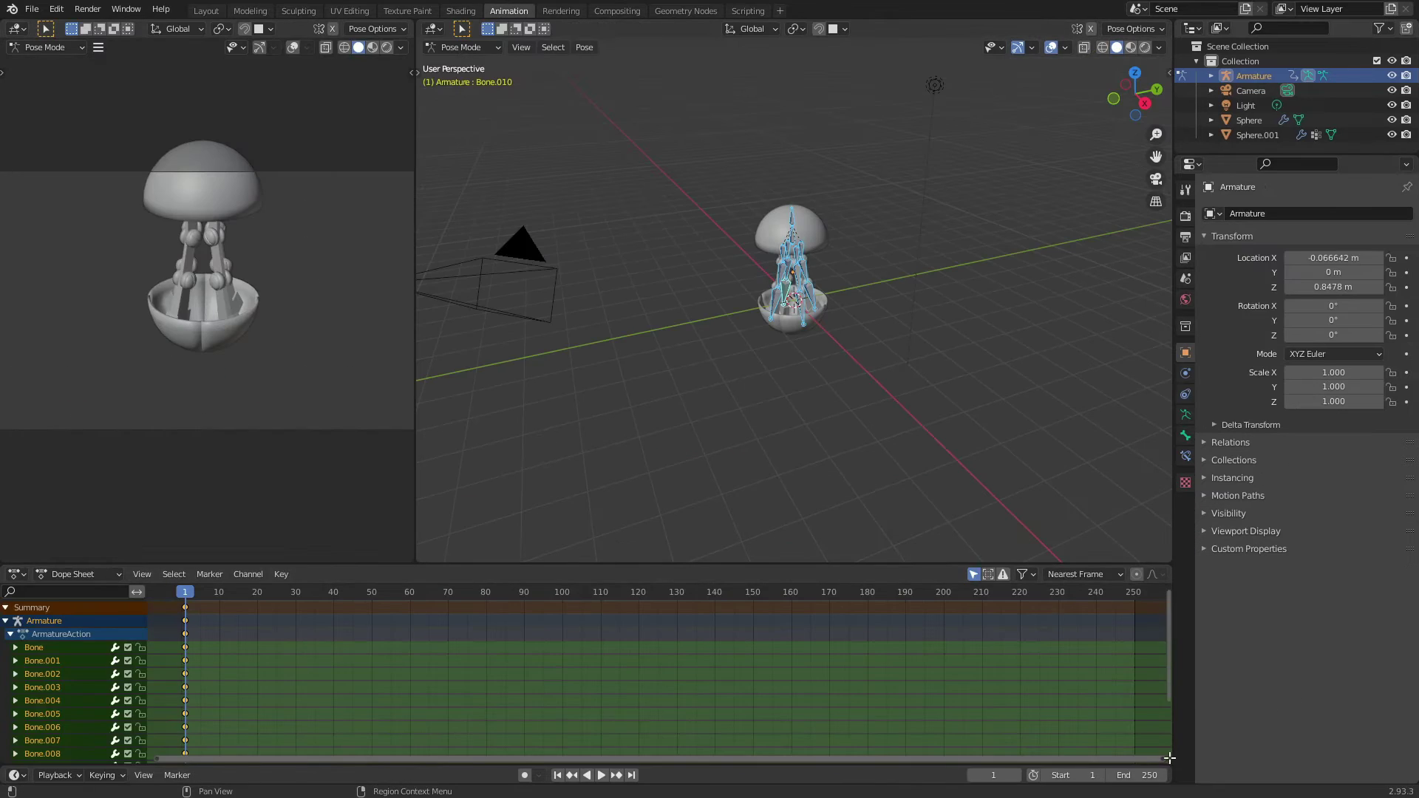
pyautogui.moveTo(873, 563); pyautogui.dragTo(873, 523)
pyautogui.click(16, 686)
pyautogui.click(214, 632)
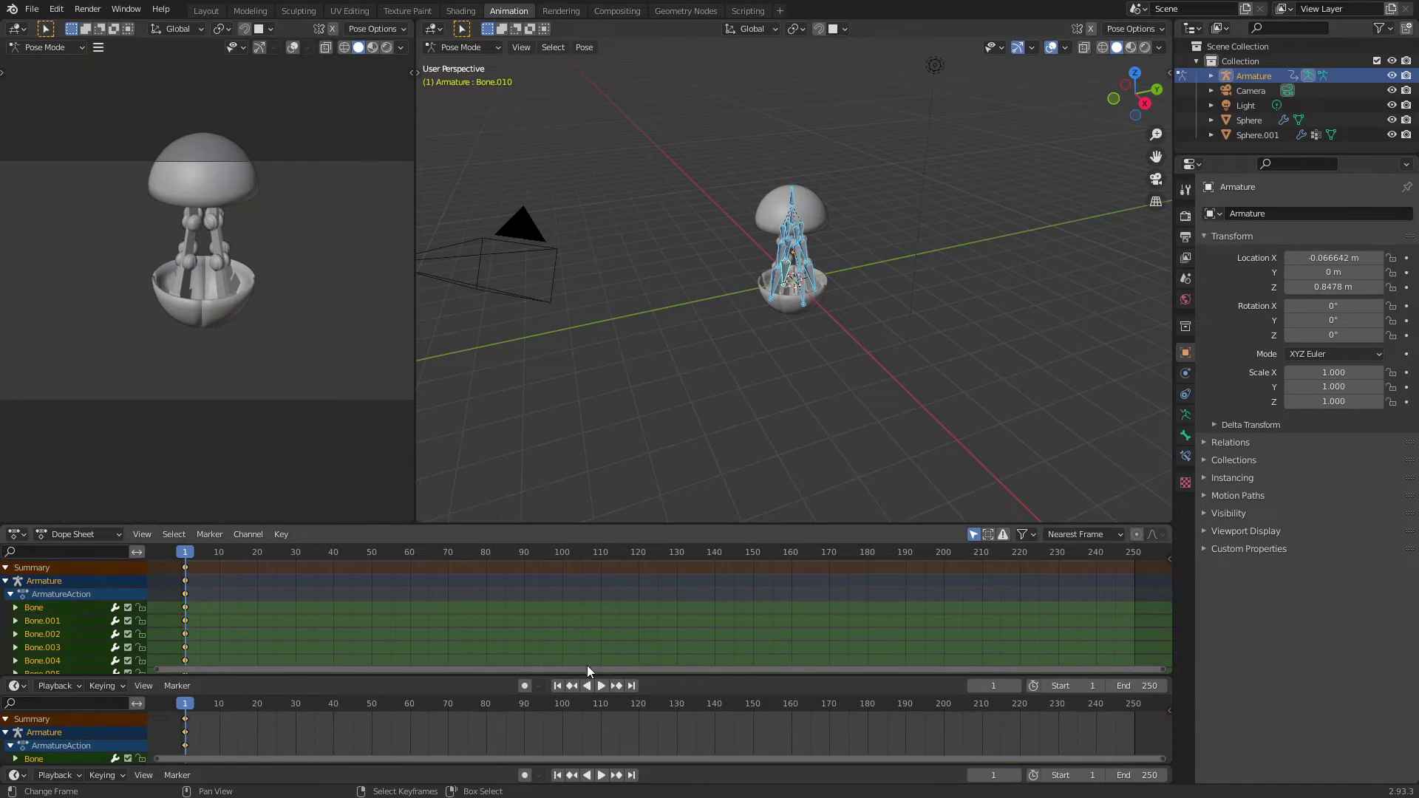
pyautogui.moveTo(1172, 761); pyautogui.dragTo(1171, 710)
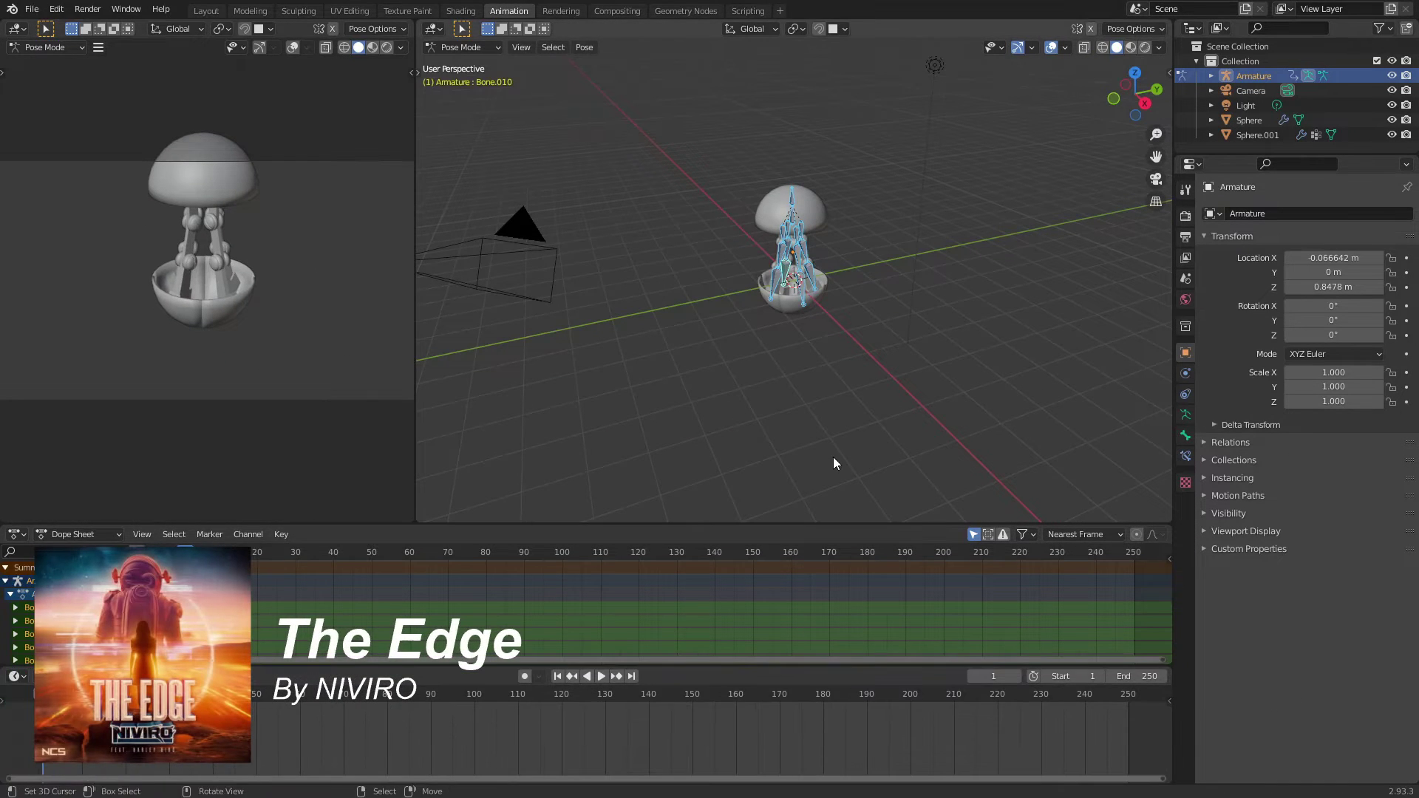
# - Zoom in on the robot and expand the dope sheet to show more bone channels
pyautogui.scroll(5, 832, 457)
pyautogui.moveTo(832, 457)
pyautogui.mouseDown(button='middle')
pyautogui.moveTo(897, 273)
pyautogui.moveTo(815, 273)
pyautogui.mouseUp(button='middle')
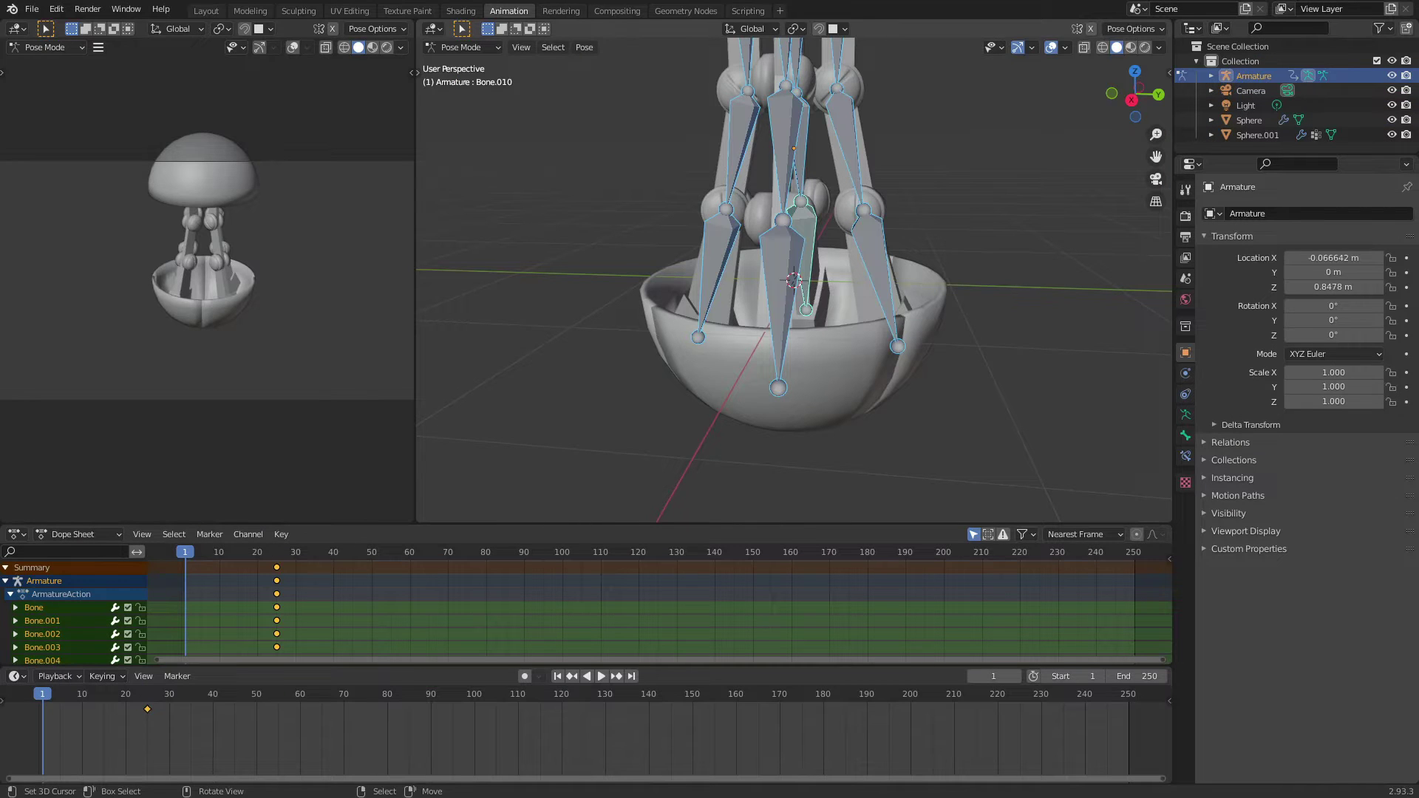
pyautogui.scroll(-2, 795, 281)
pyautogui.moveTo(313, 668); pyautogui.dragTo(314, 717)
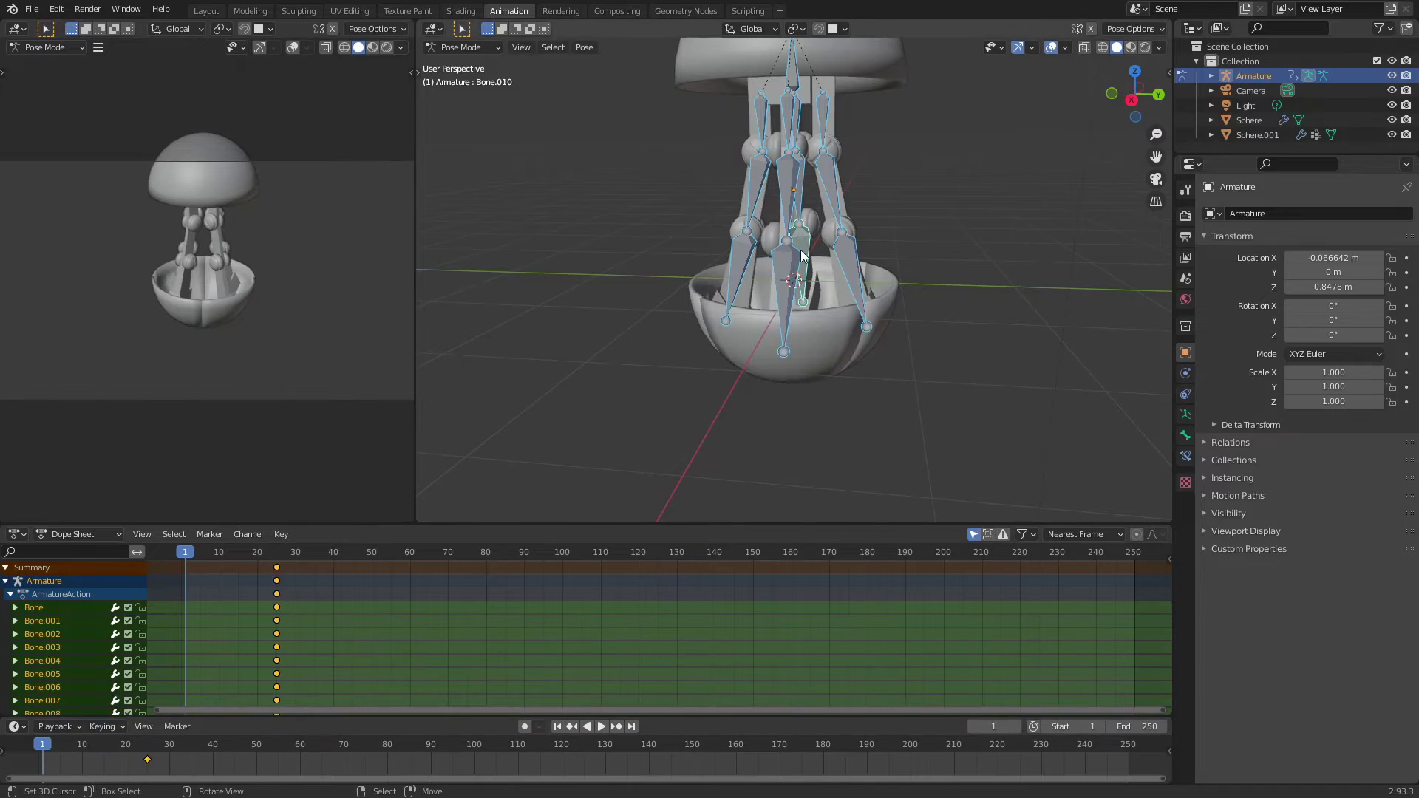
pyautogui.scroll(3, 832, 312)
pyautogui.moveTo(832, 312)
pyautogui.mouseDown(button='middle')
pyautogui.moveTo(748, 273)
pyautogui.moveTo(791, 266)
pyautogui.mouseUp(button='middle')
# - Select Bone.009, then Bone.010, and rotate Bone.010 about Y
pyautogui.click(797, 262)
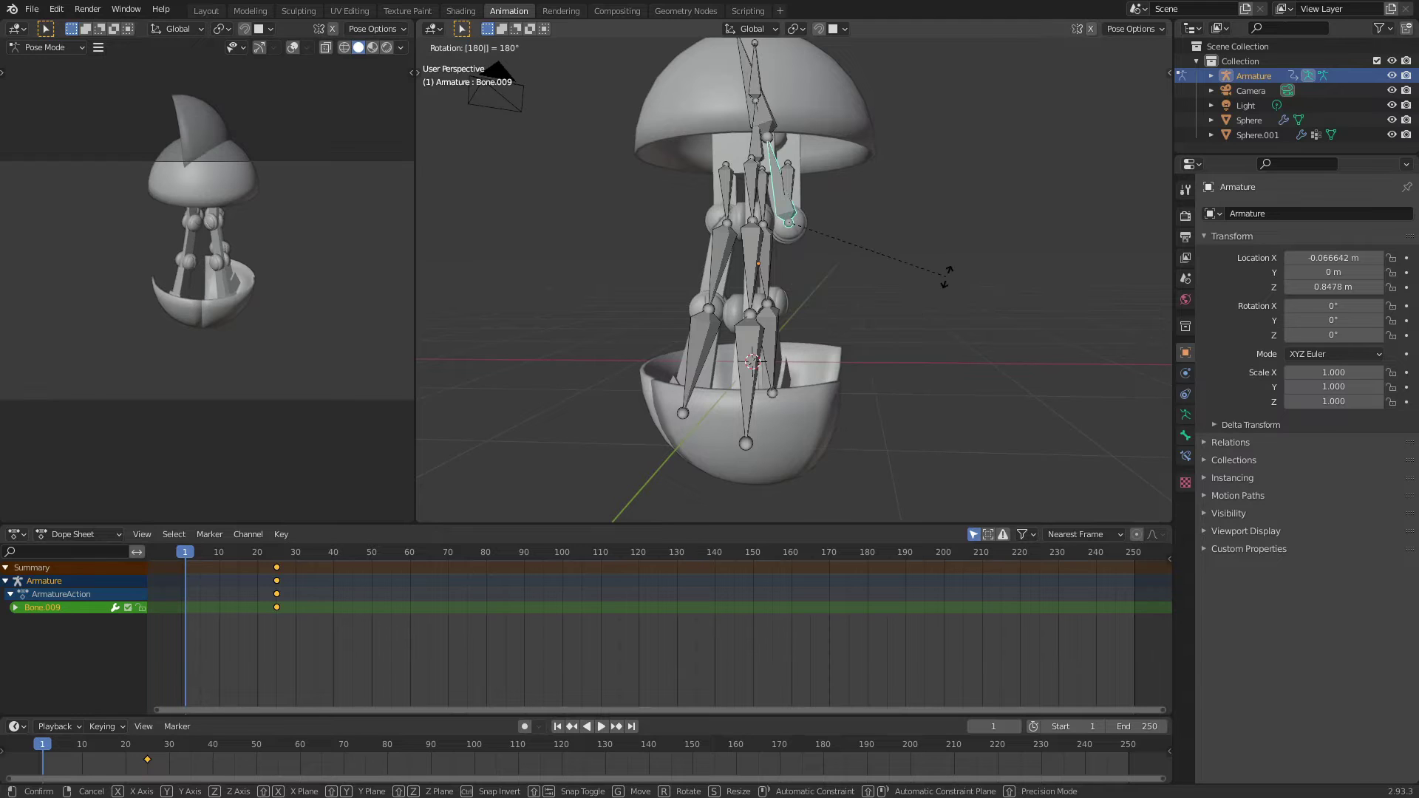
pyautogui.press('Escape')
pyautogui.click(800, 111)
pyautogui.press('r')
pyautogui.press('y')
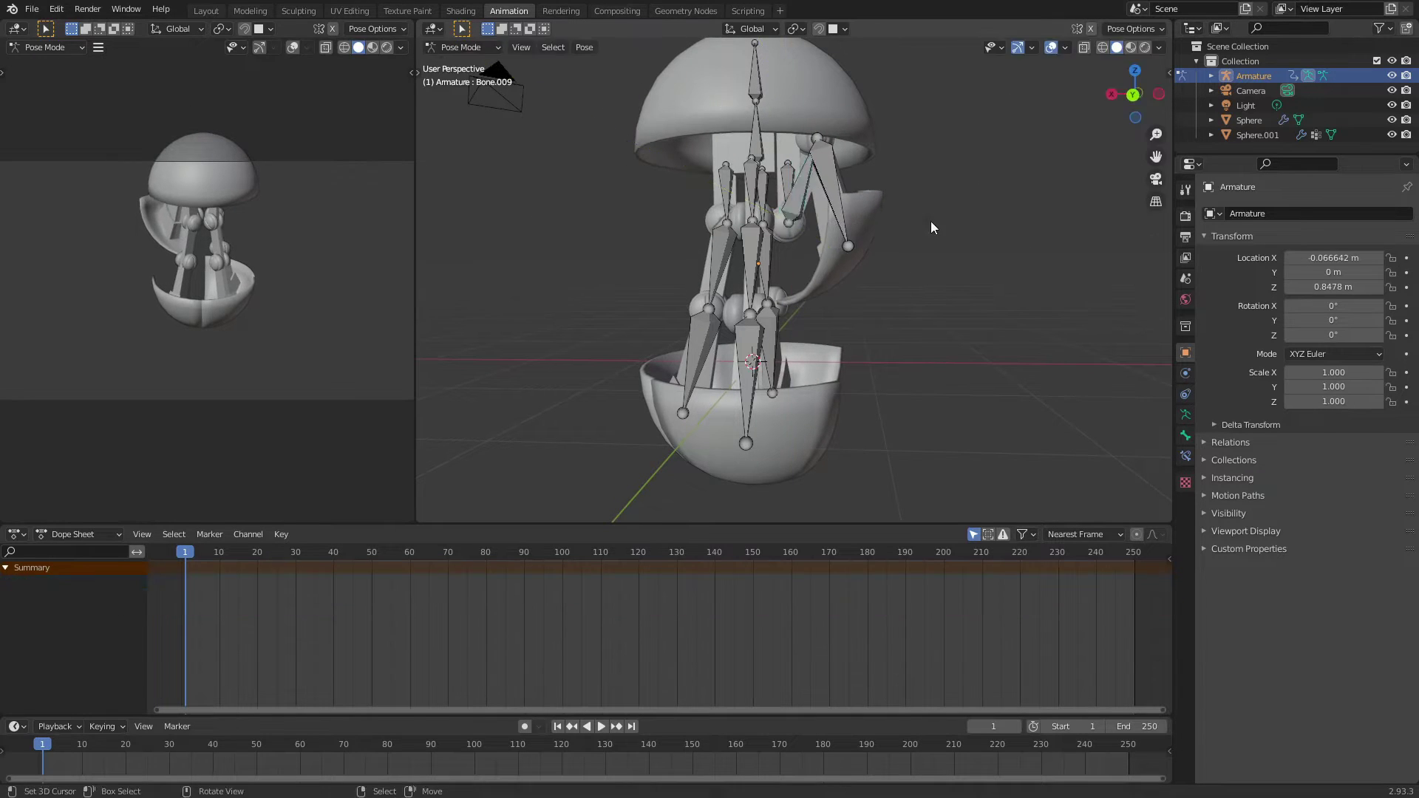
pyautogui.click(757, 166)
pyautogui.press('r')
pyautogui.press('y')
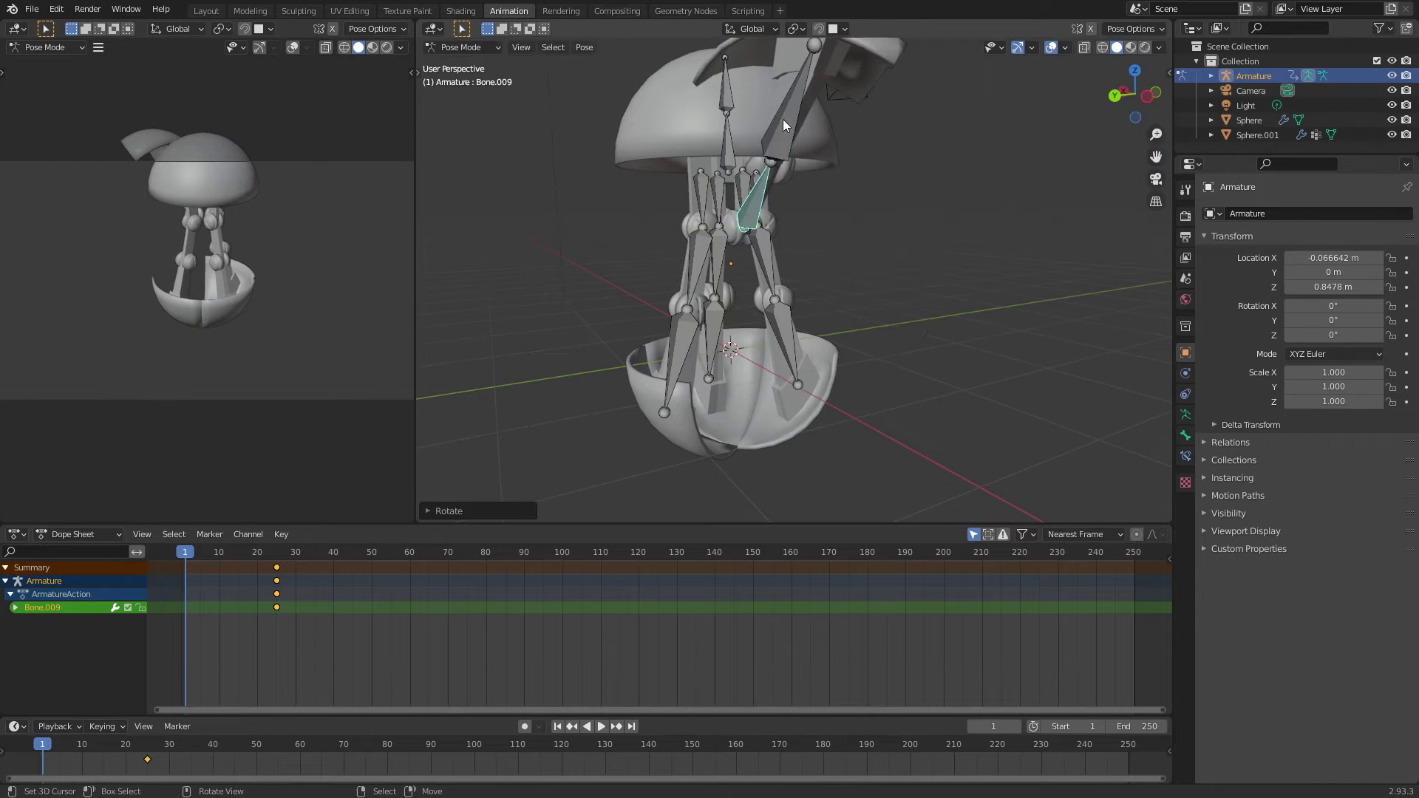
pyautogui.click(856, 408)
# - Refine Bone.010's tilt so the upper petal swings open, undoing and redoing attempts
pyautogui.moveTo(856, 408)
pyautogui.mouseDown(button='middle')
pyautogui.moveTo(983, 201)
pyautogui.moveTo(979, 332)
pyautogui.mouseUp(button='middle')
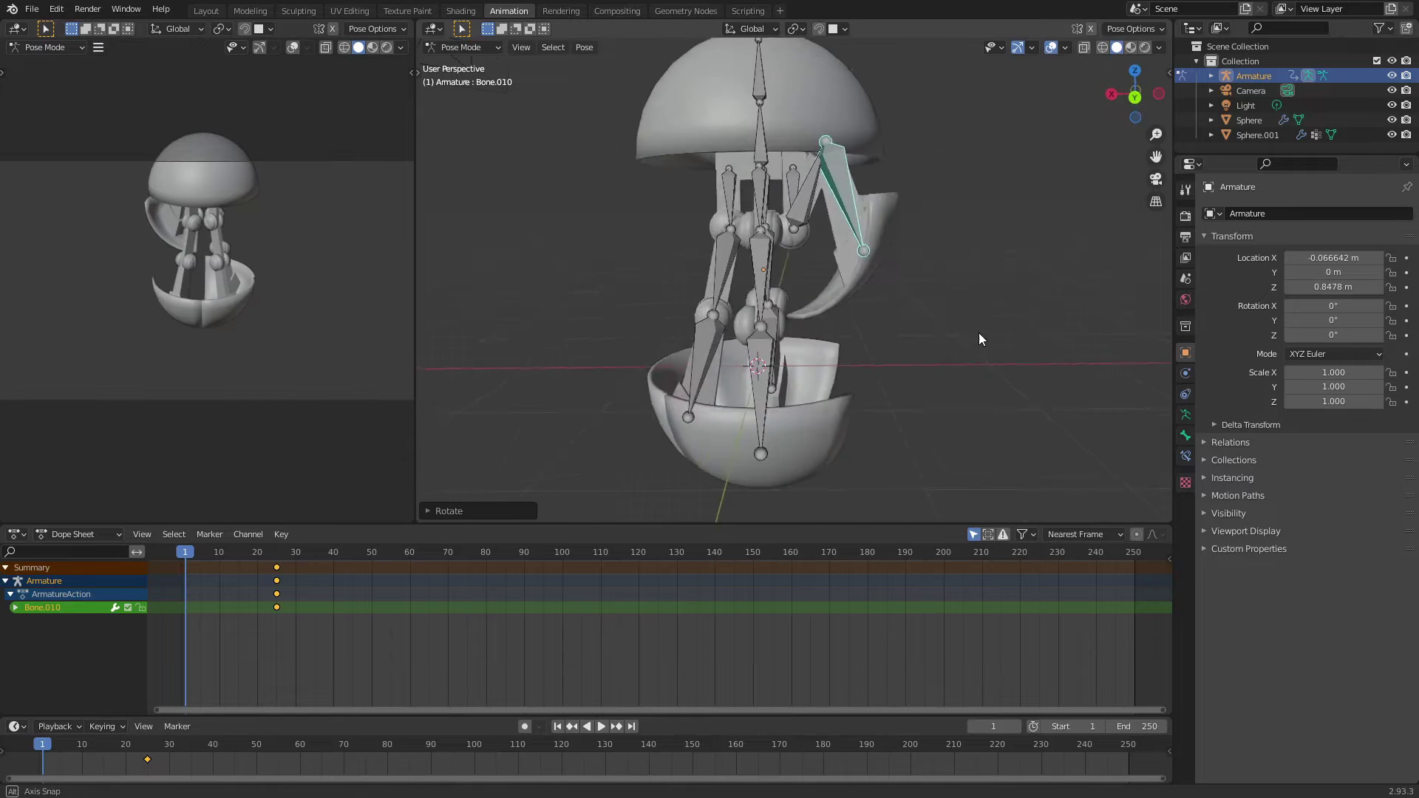
pyautogui.press('r')
pyautogui.press('y')
pyautogui.press('Escape')
pyautogui.hotkey('ctrl', 'z')
pyautogui.press('Escape')
pyautogui.hotkey('ctrl', 'shift', 'z')
pyautogui.press('r')
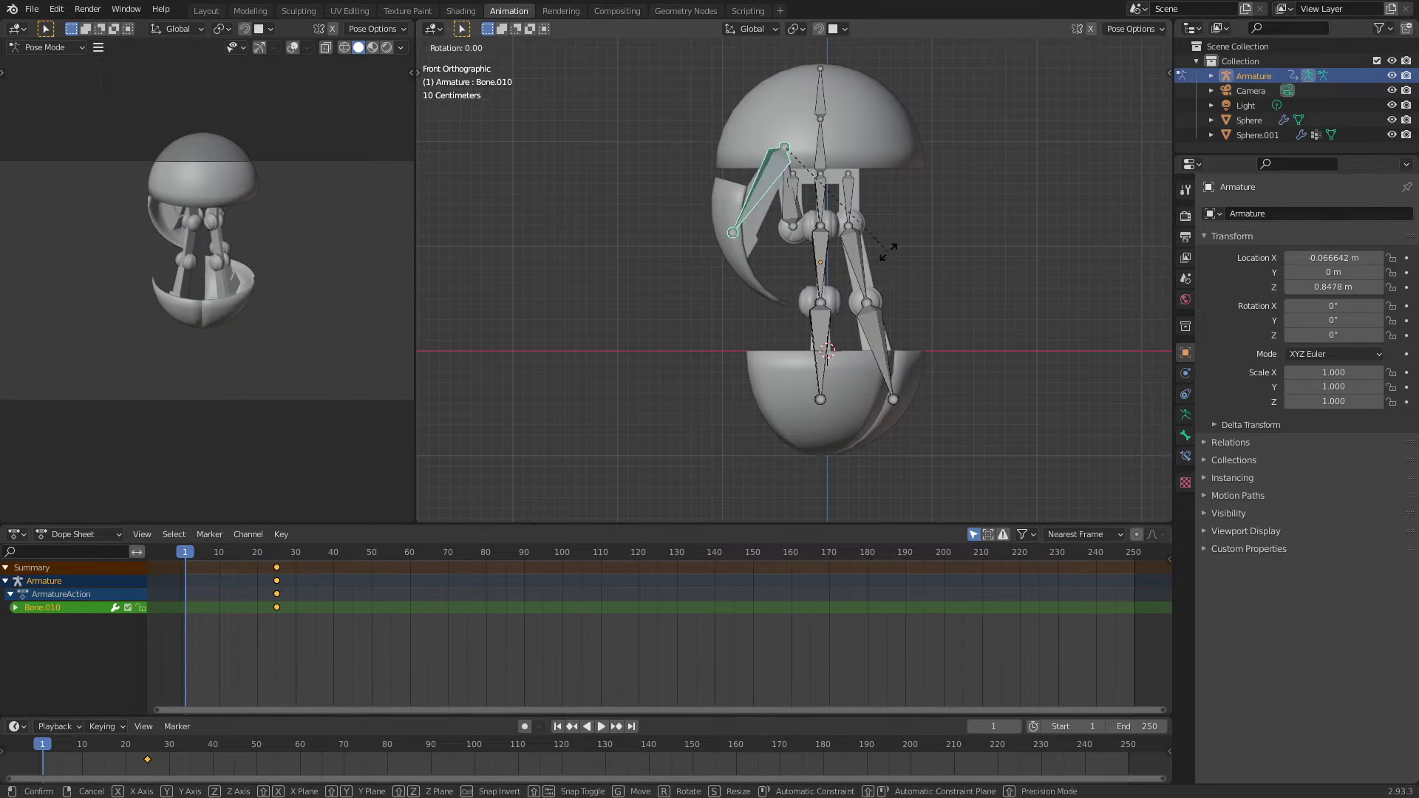
pyautogui.click(792, 235)
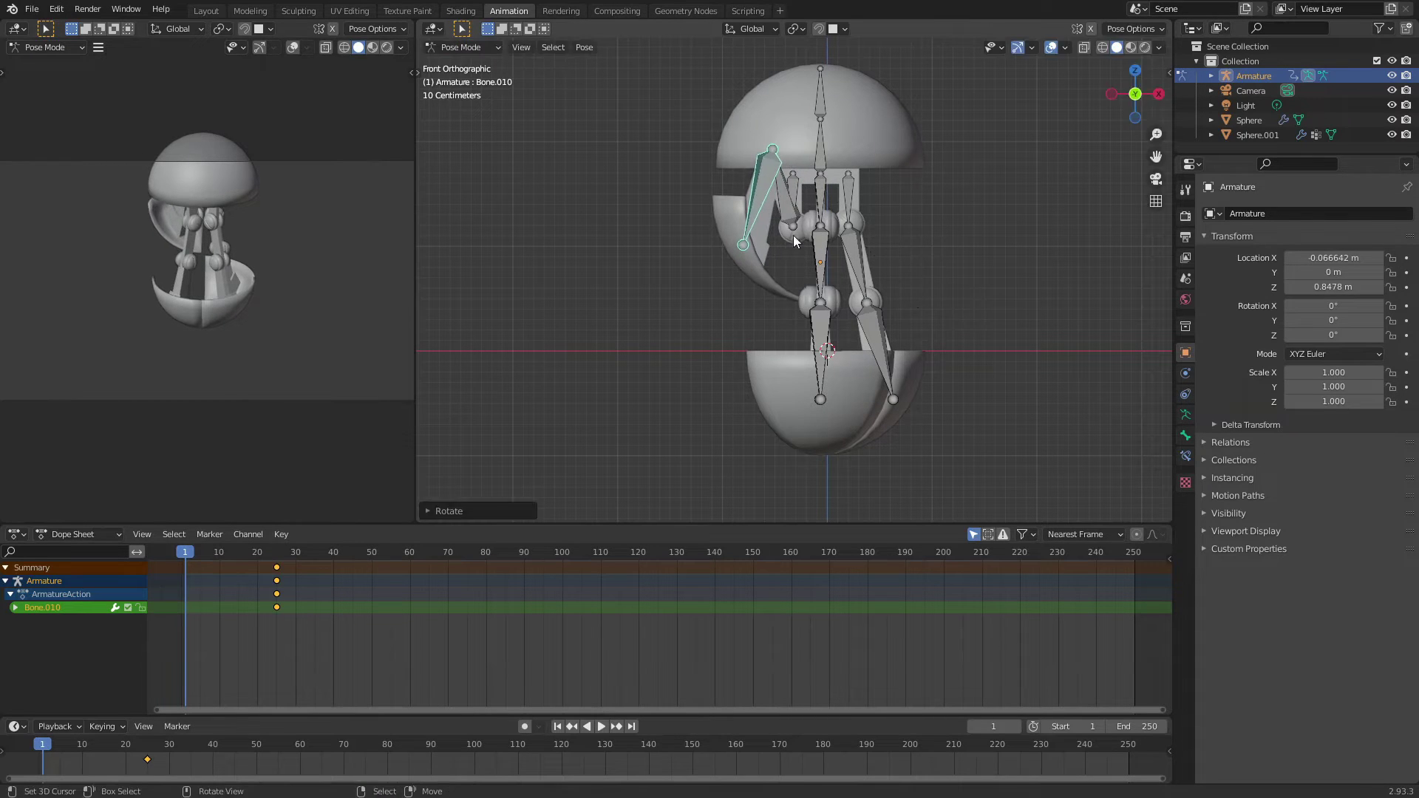
pyautogui.press('r')
pyautogui.click(827, 198)
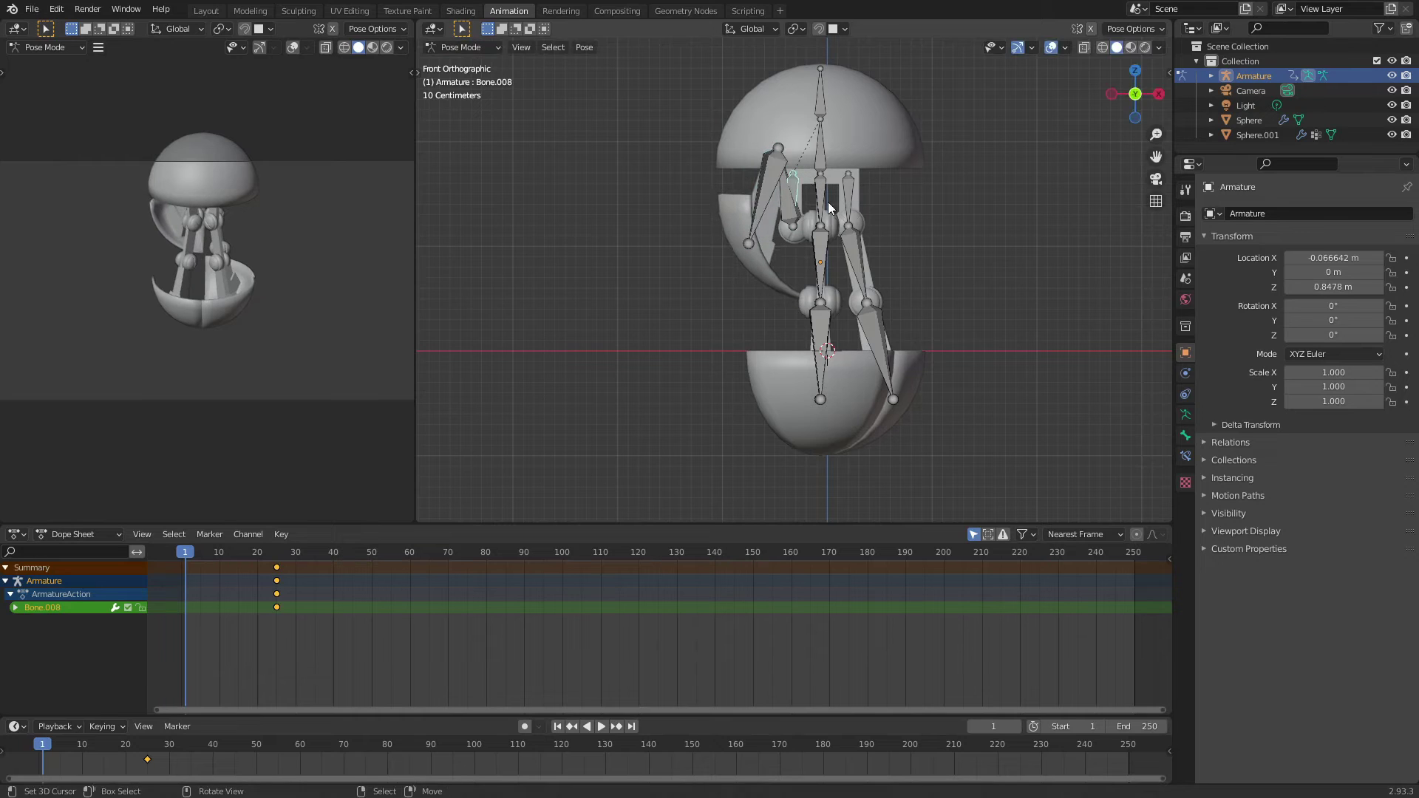
# - Tilt Bone.009 outward and nudge Bone.008 toward the open petal
pyautogui.press('r')
pyautogui.click(785, 171)
pyautogui.press('r')
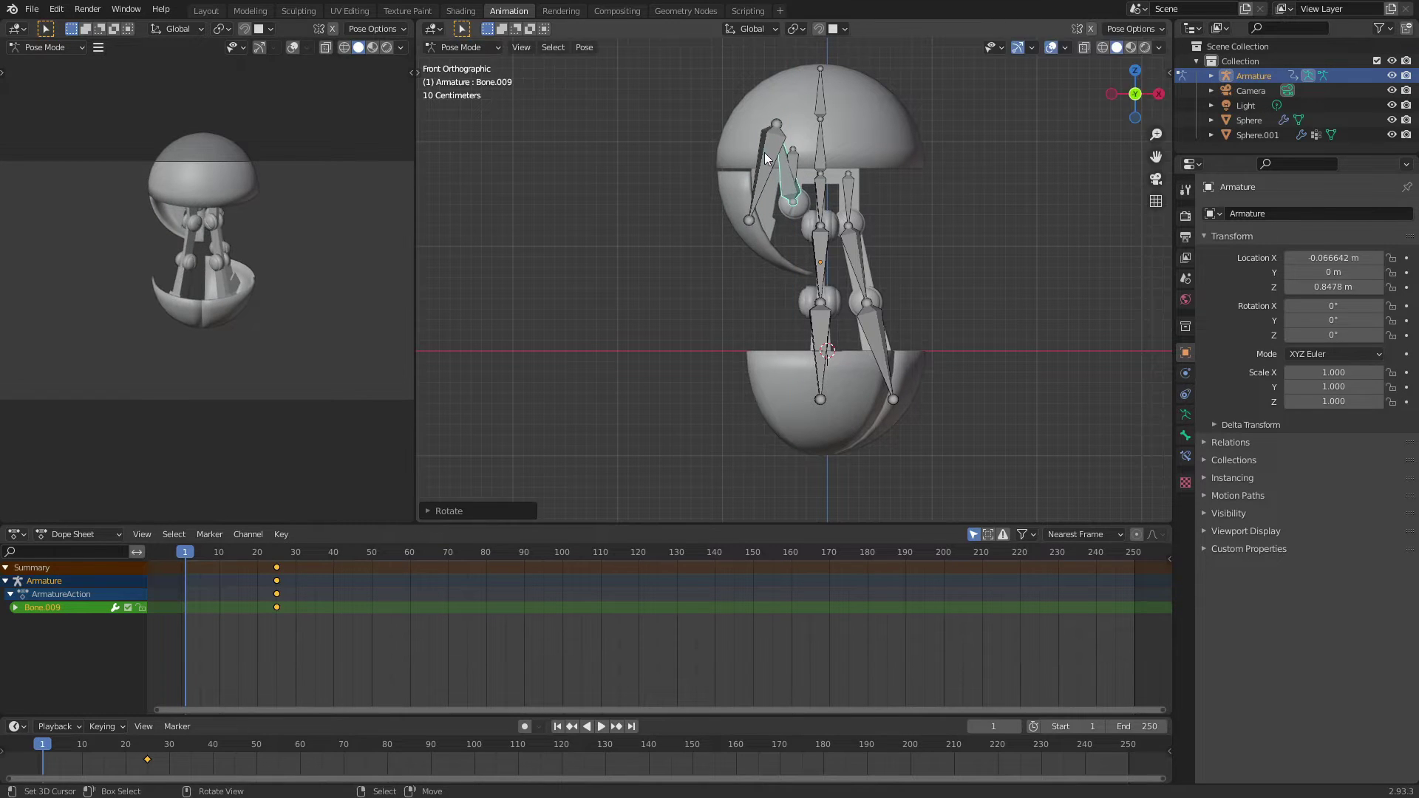
pyautogui.moveTo(764, 152); pyautogui.dragTo(773, 159)
pyautogui.moveTo(924, 244)
pyautogui.mouseDown(button='middle')
pyautogui.moveTo(987, 261)
pyautogui.moveTo(1000, 318)
pyautogui.mouseUp(button='middle')
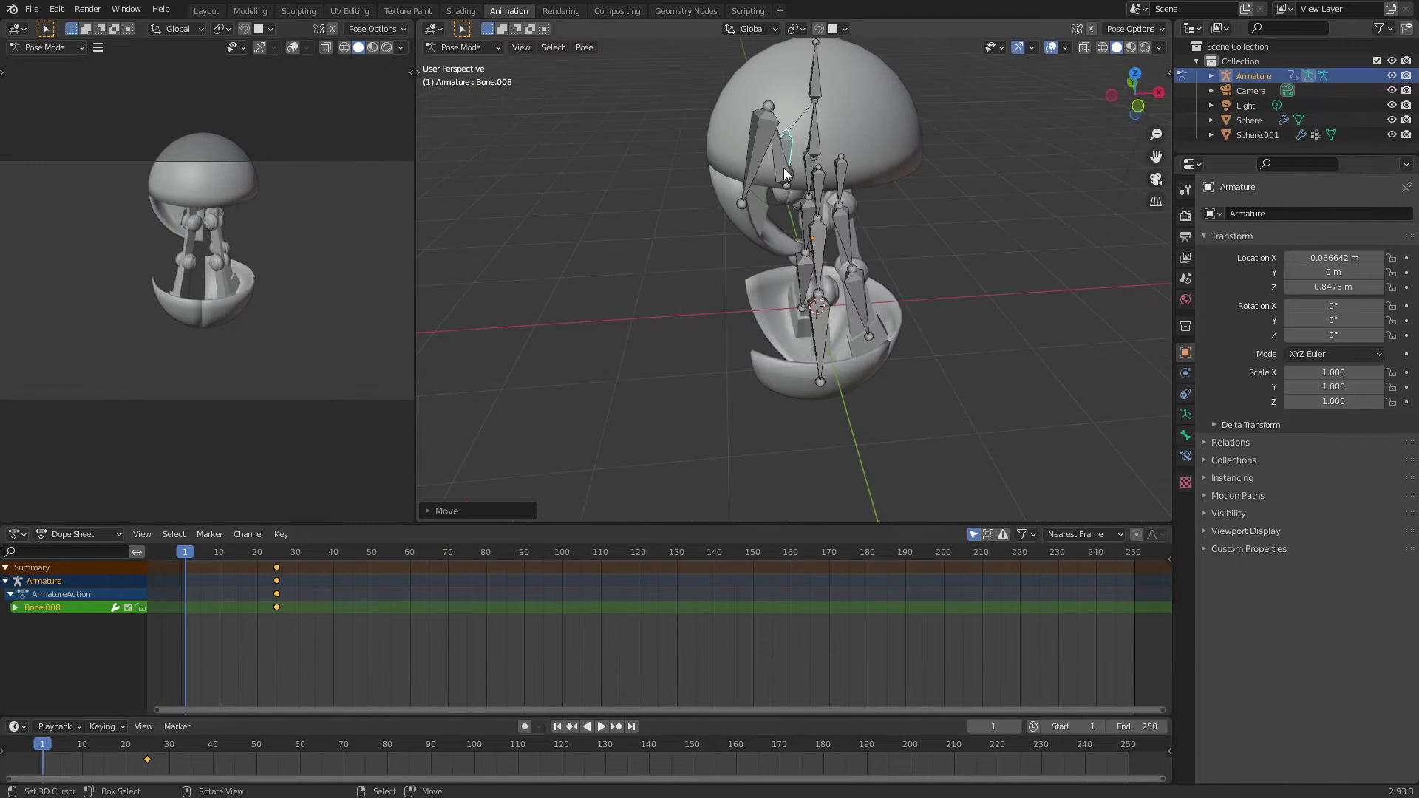
pyautogui.press('n')
pyautogui.click(902, 245)
# - Enter -0.257 into the active bone's quaternion rotation fields in the N-panel
pyautogui.click(819, 340)
pyautogui.click(1078, 166)
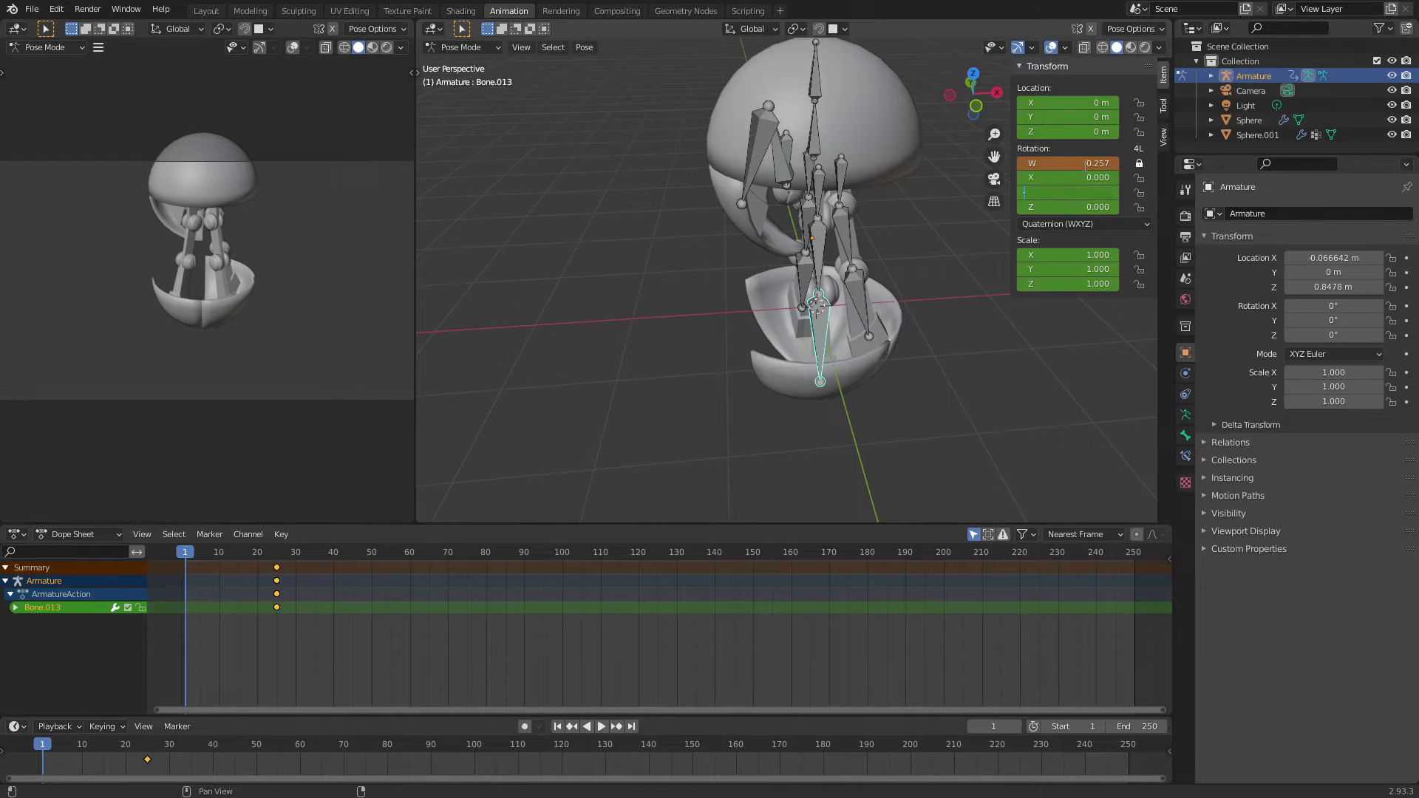
pyautogui.write('-0.257')
pyautogui.press('Return')
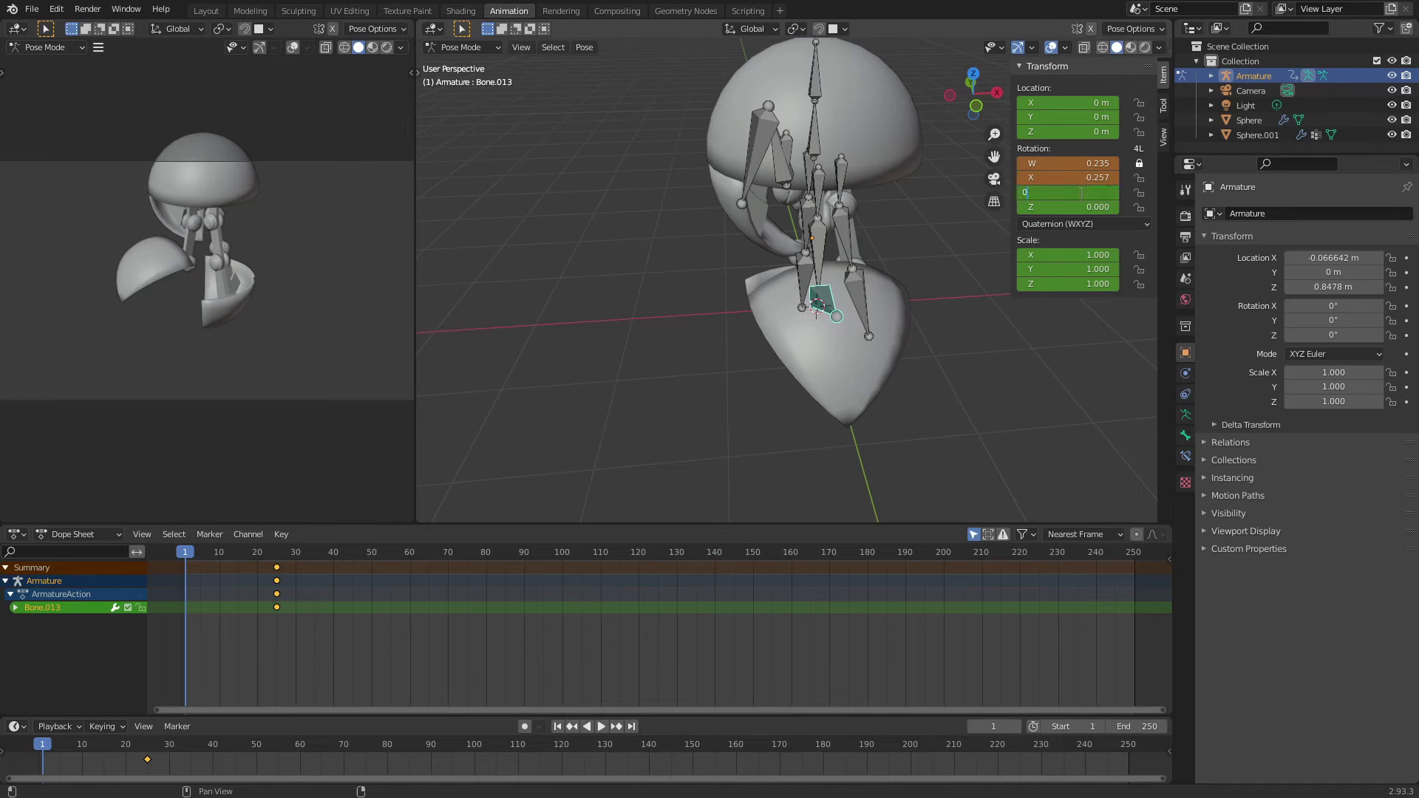
pyautogui.write('-0.937')
pyautogui.press('Return')
pyautogui.moveTo(932, 222)
pyautogui.mouseDown(button='middle')
pyautogui.moveTo(949, 193)
pyautogui.moveTo(982, 222)
pyautogui.mouseUp(button='middle')
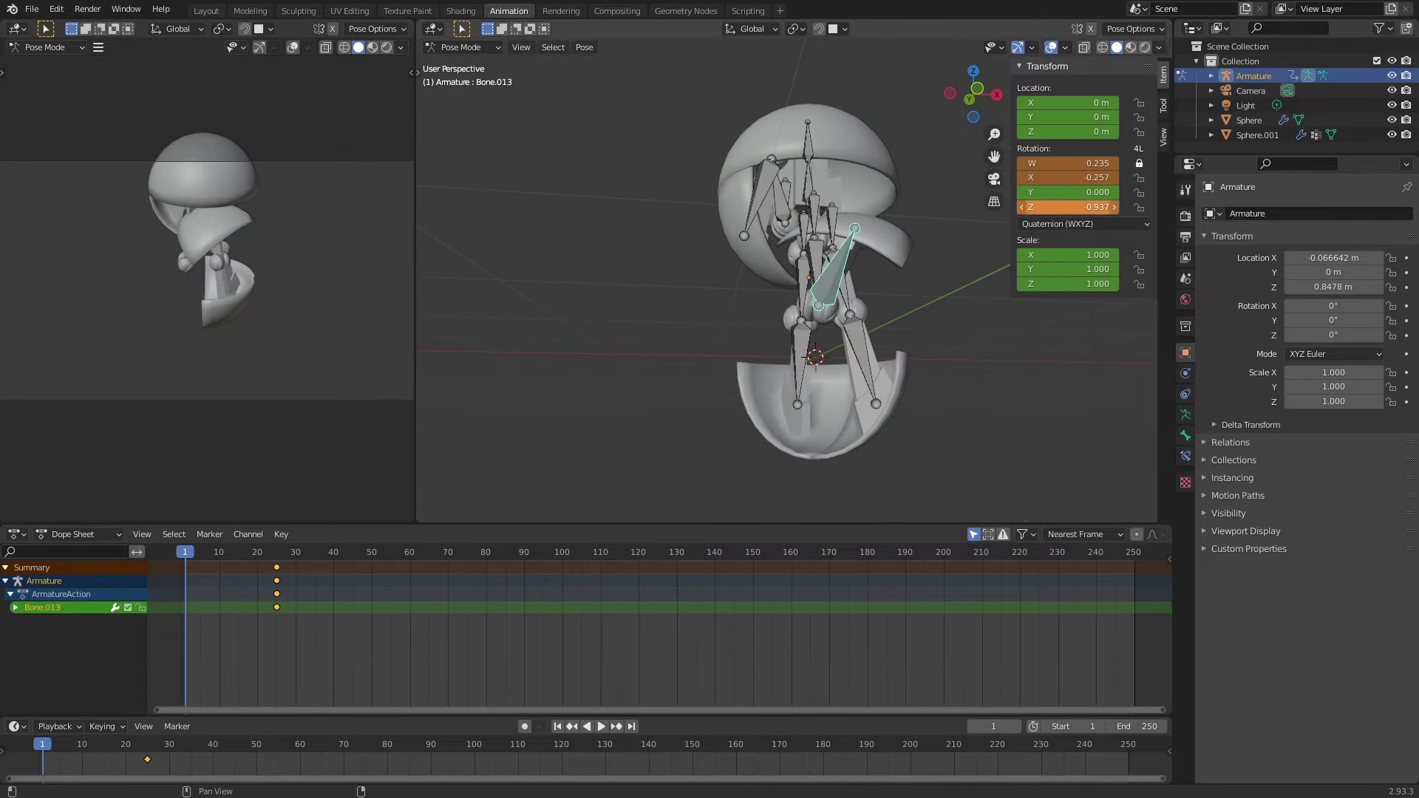
pyautogui.write('-')
pyautogui.press('Return')
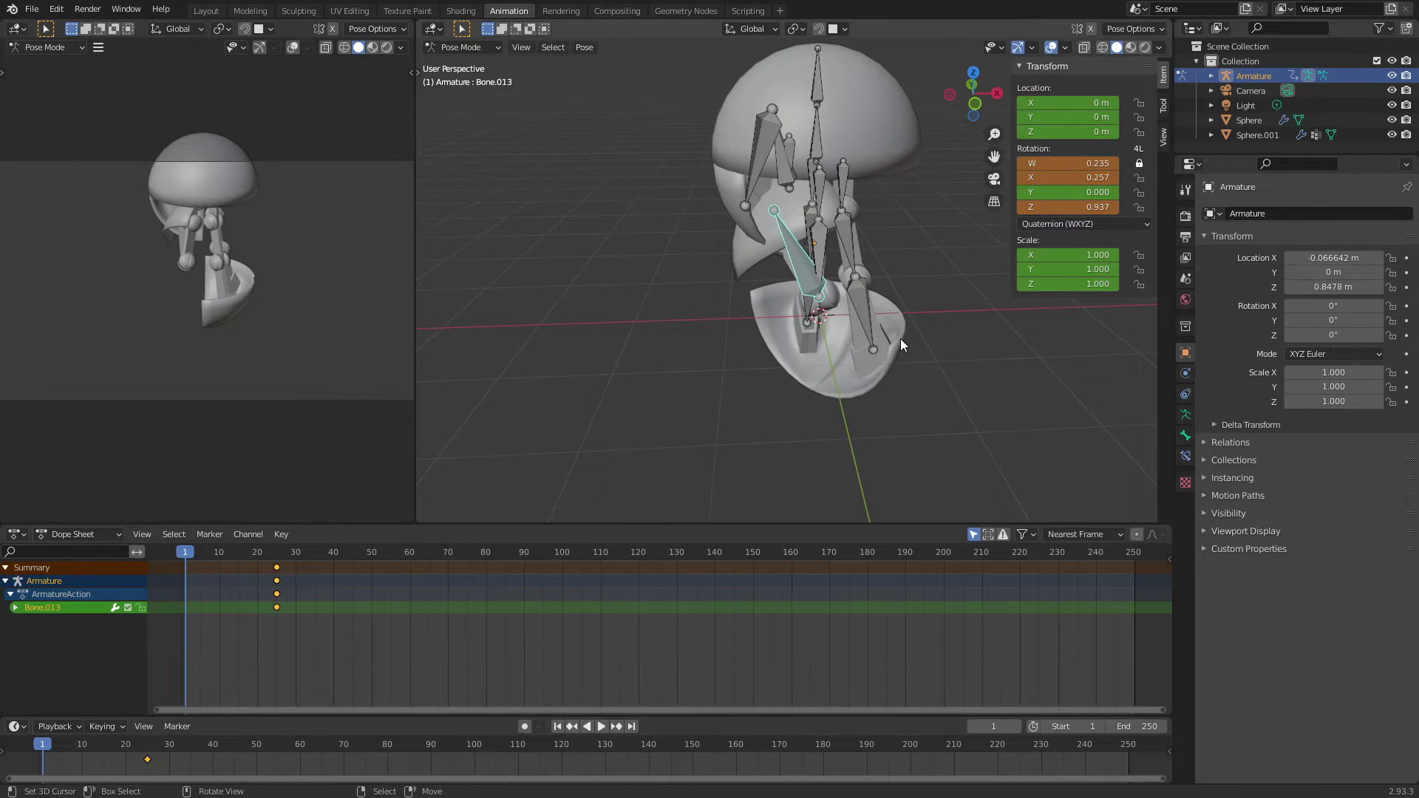
# - Try Rotation X 0.937 on Bone.012, reset its rotation, and re-enter the values
pyautogui.click(900, 338)
pyautogui.moveTo(900, 338)
pyautogui.mouseDown(button='middle')
pyautogui.moveTo(813, 277)
pyautogui.moveTo(968, 420)
pyautogui.mouseUp(button='middle')
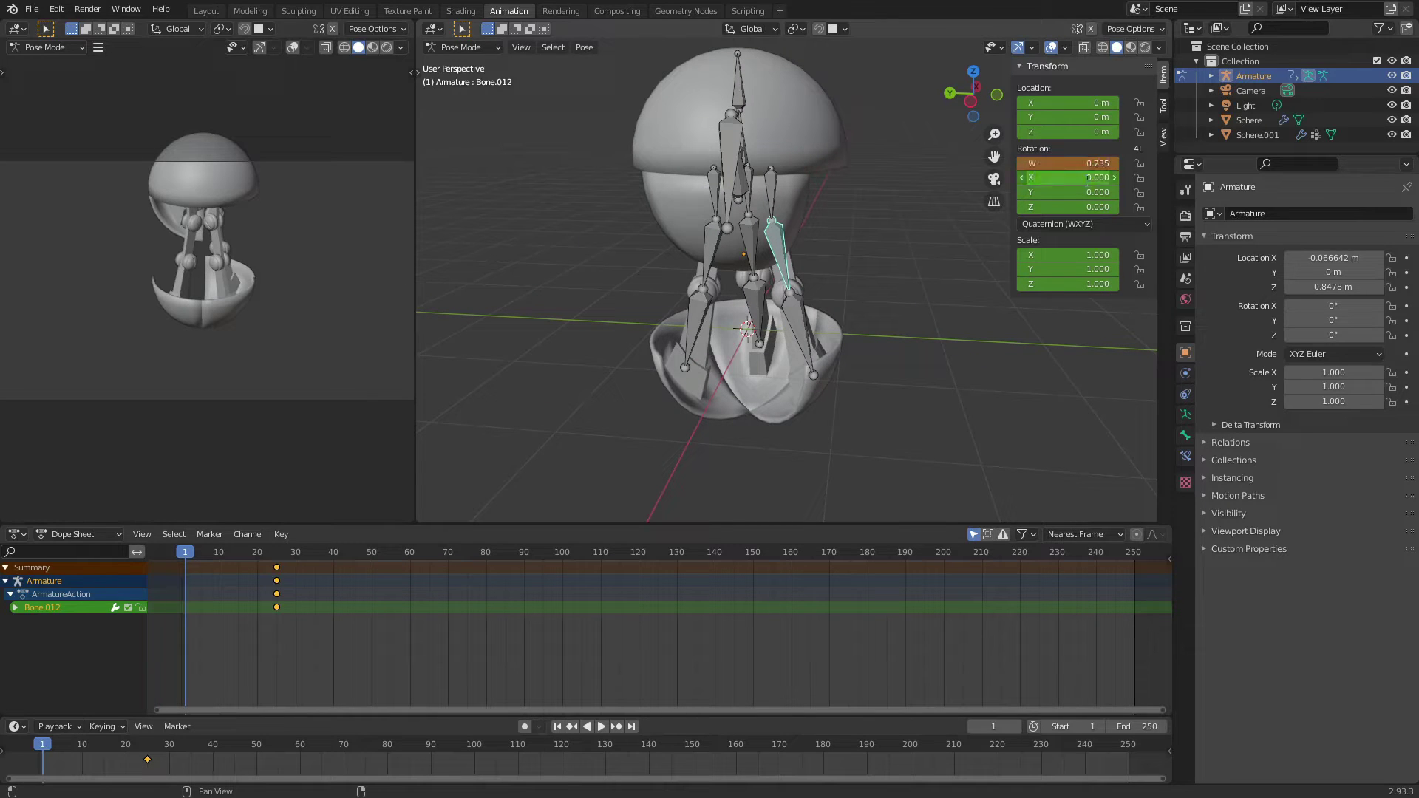
pyautogui.write('.937')
pyautogui.press('Return')
pyautogui.write('-0.257')
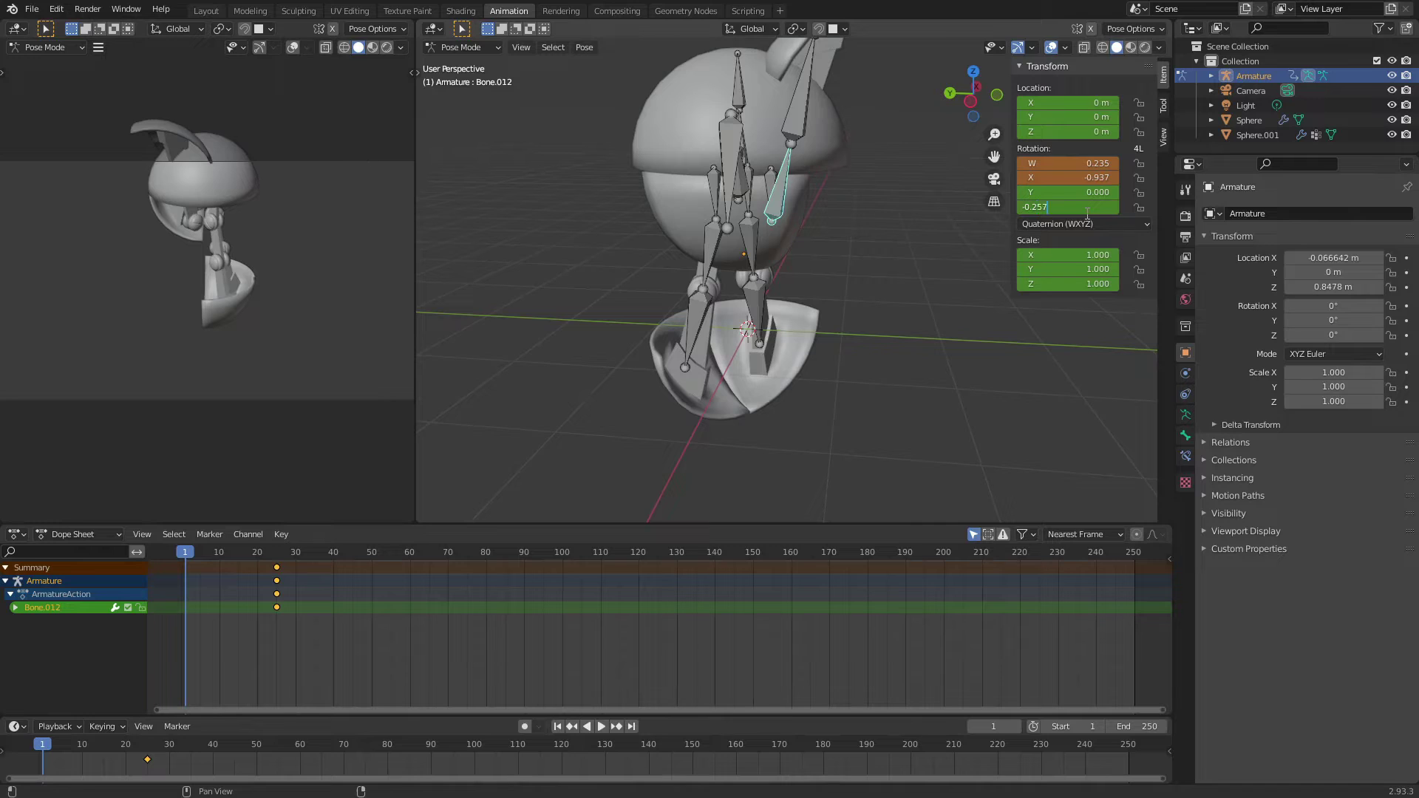
pyautogui.hotkey('alt', 'r')
pyautogui.moveTo(638, 92); pyautogui.dragTo(631, 99, button='middle')
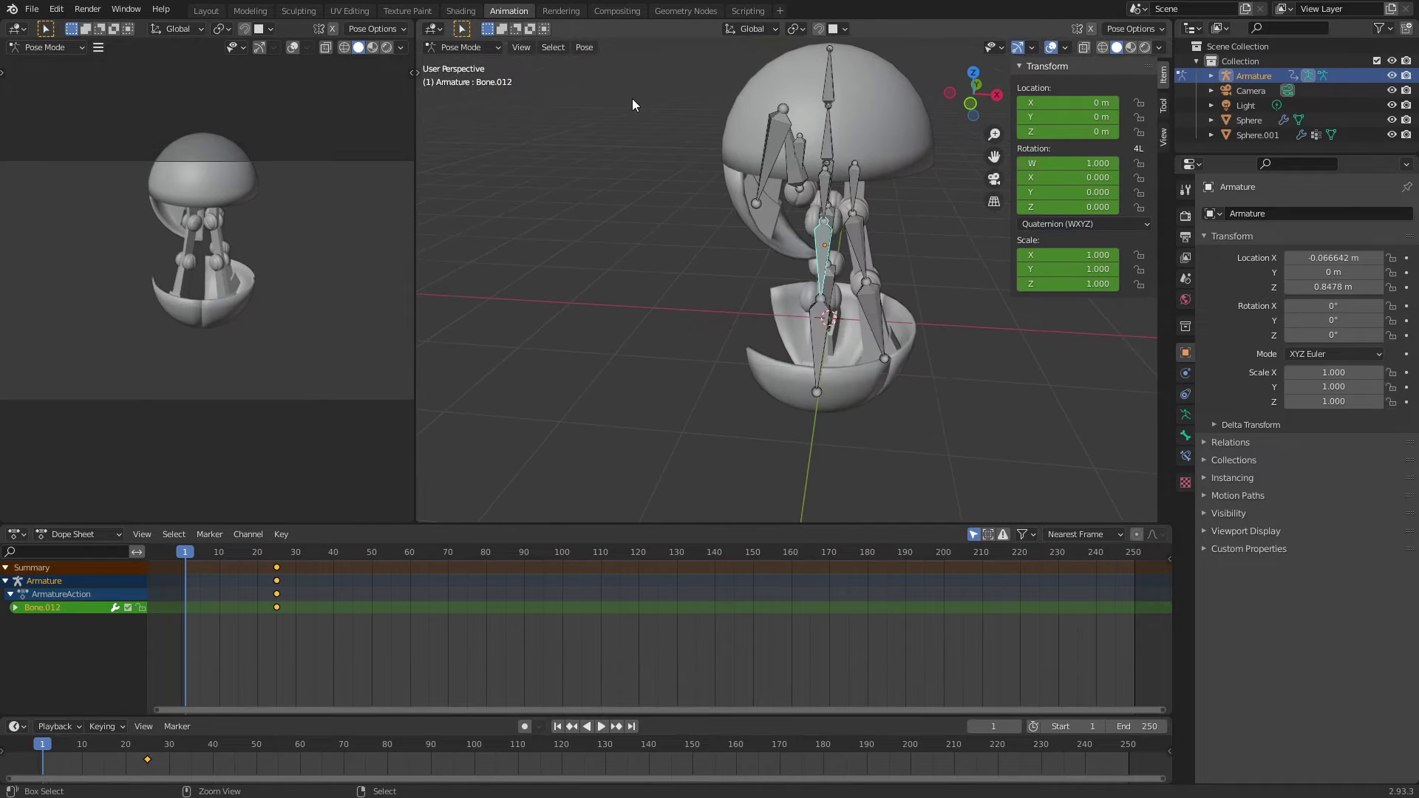
pyautogui.write('7')
pyautogui.press('Return')
pyautogui.click(1072, 207)
pyautogui.write('-0.257')
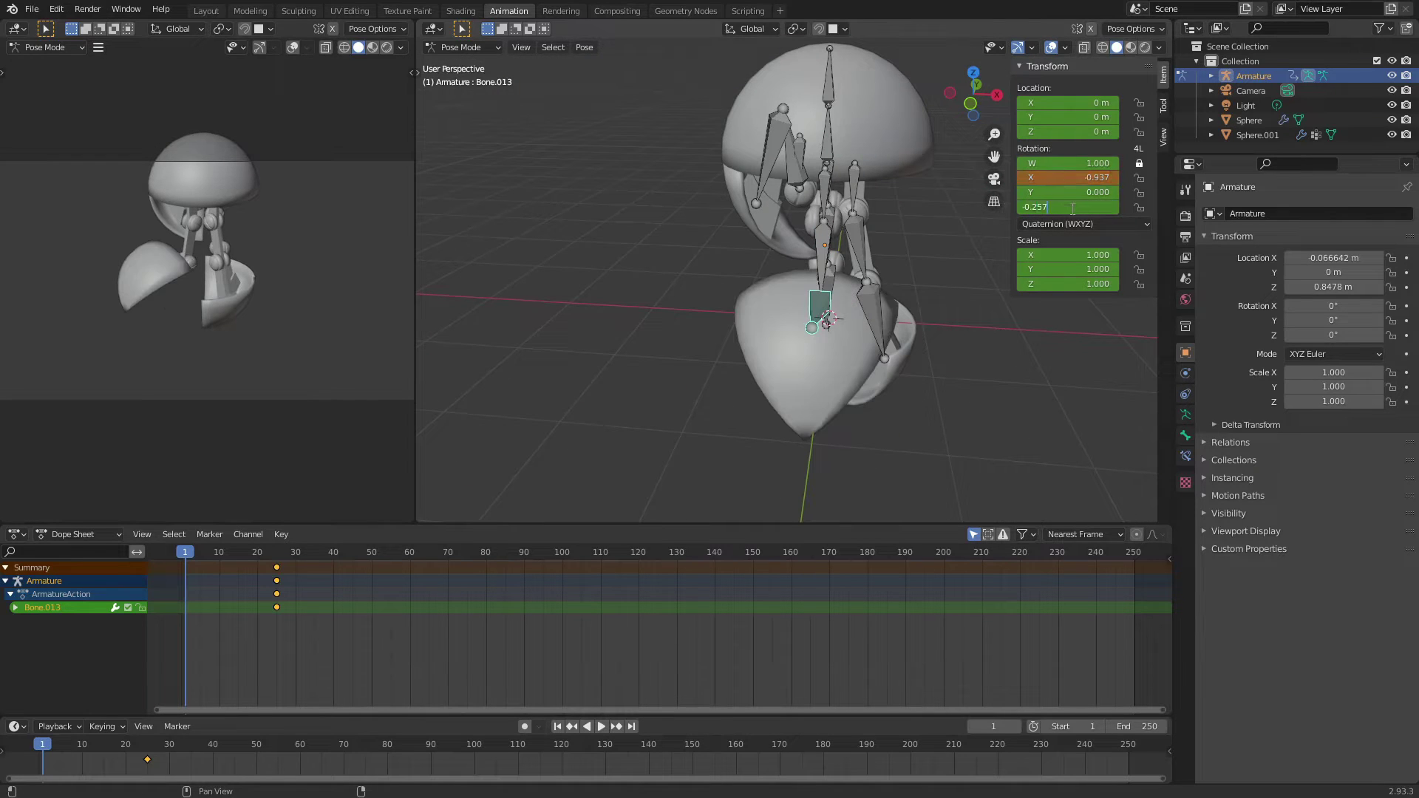
pyautogui.press('Return')
# - Set Bone.012's Rotation X to 0.949 and negate Rotation Z to -0.227
pyautogui.moveTo(900, 380); pyautogui.dragTo(771, 380, button='middle')
pyautogui.click(813, 255)
pyautogui.write('0')
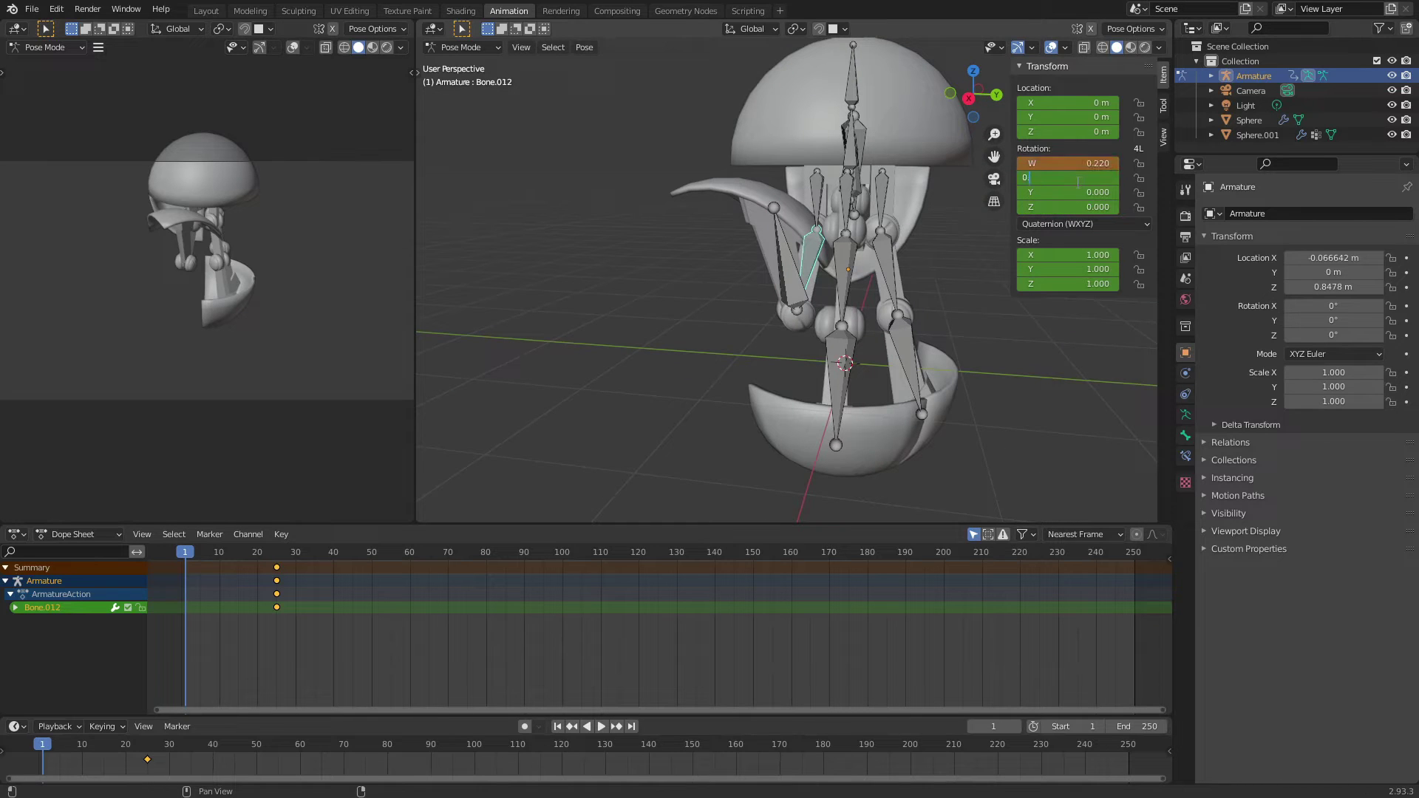
pyautogui.write('.949')
pyautogui.press('Return')
pyautogui.click(1080, 207)
pyautogui.moveTo(926, 294)
pyautogui.mouseDown(button='middle')
pyautogui.moveTo(906, 185)
pyautogui.moveTo(673, 317)
pyautogui.moveTo(834, 211)
pyautogui.mouseUp(button='middle')
pyautogui.press('-')
pyautogui.write('-0.227')
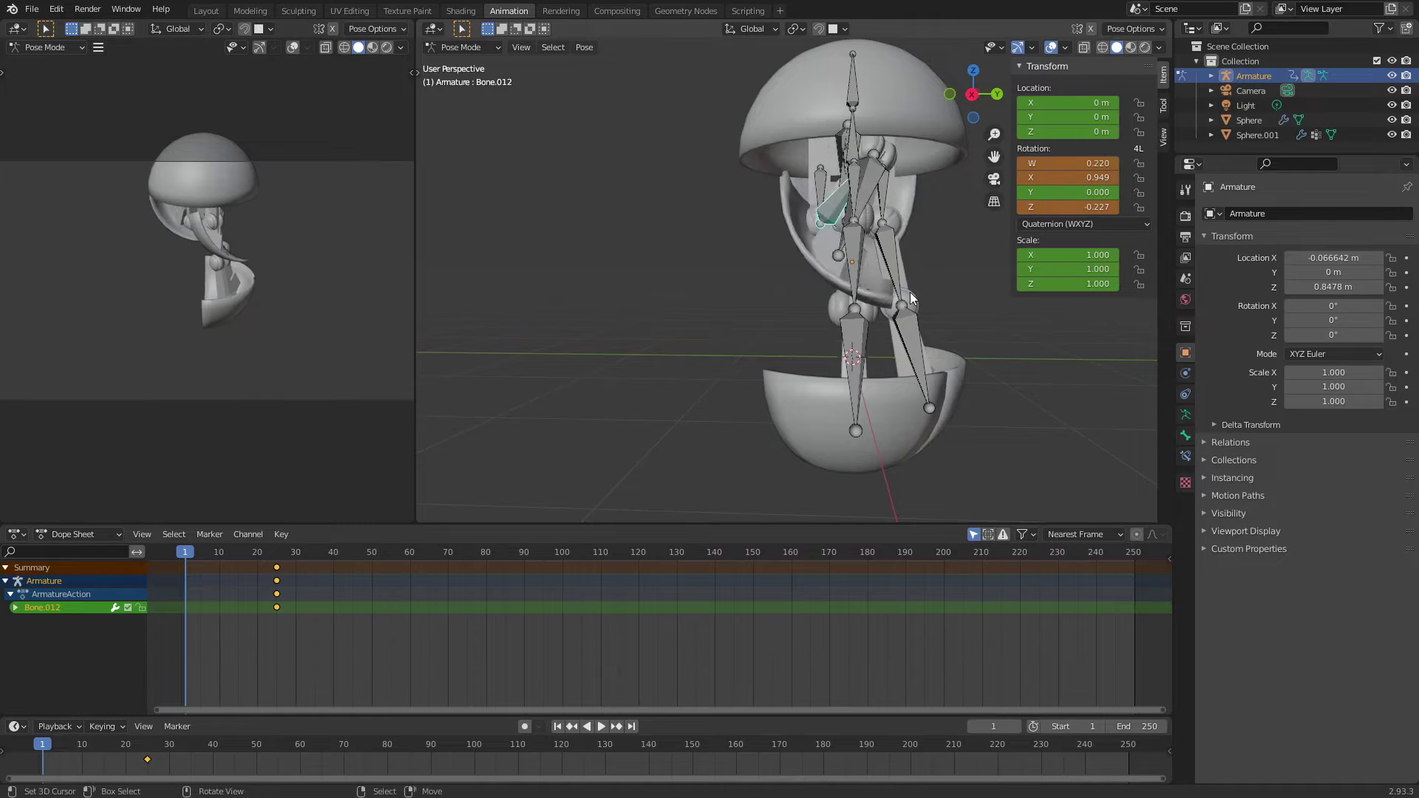
pyautogui.hotkey('ctrl', 'z')
pyautogui.moveTo(943, 460)
pyautogui.mouseDown(button='middle')
pyautogui.moveTo(1010, 382)
pyautogui.moveTo(924, 332)
pyautogui.mouseUp(button='middle')
# - Rotate Bone.013 about X, then cancel and undo a second attempt
pyautogui.press('r')
pyautogui.press('x')
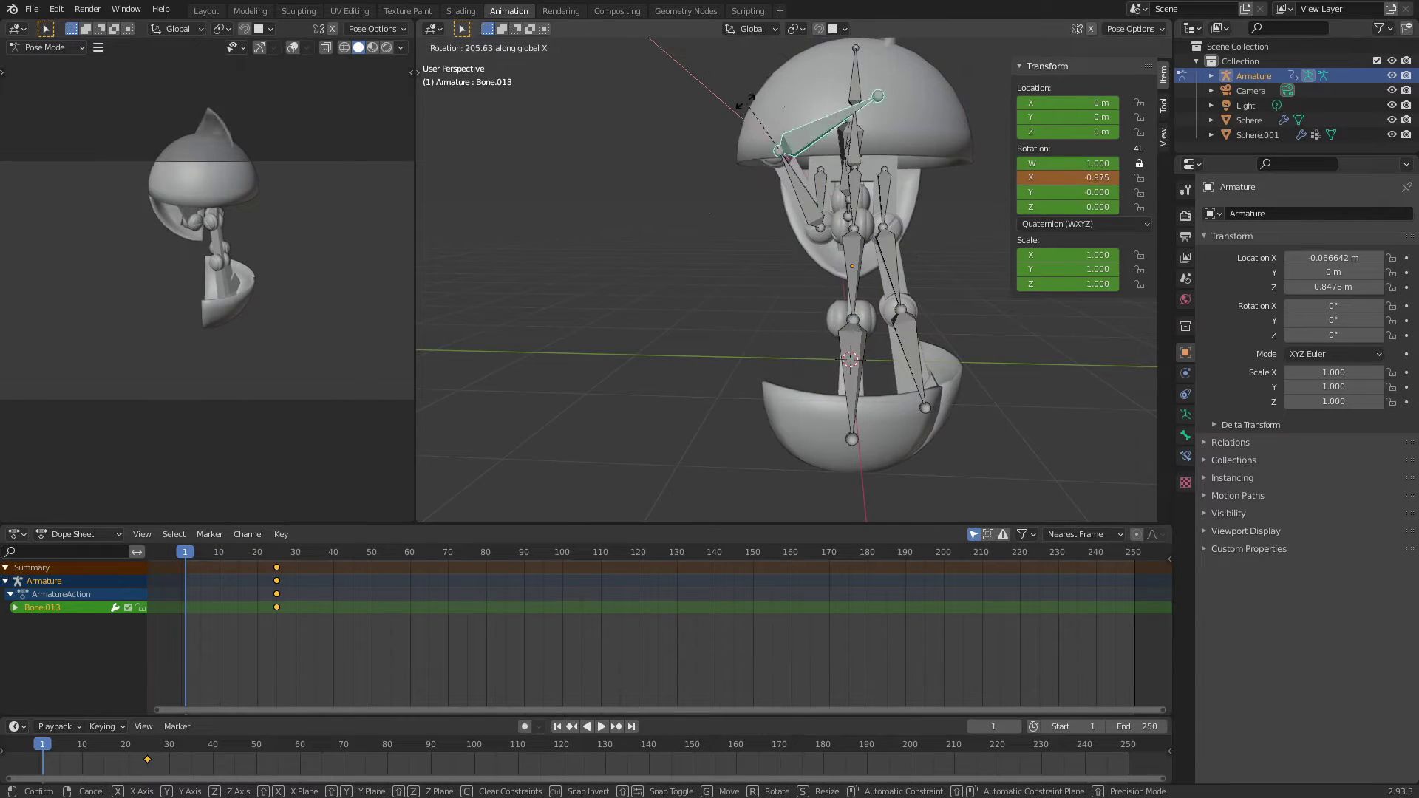
pyautogui.click(810, 476)
pyautogui.moveTo(810, 476); pyautogui.dragTo(989, 412, button='middle')
pyautogui.press('r')
pyautogui.press('x')
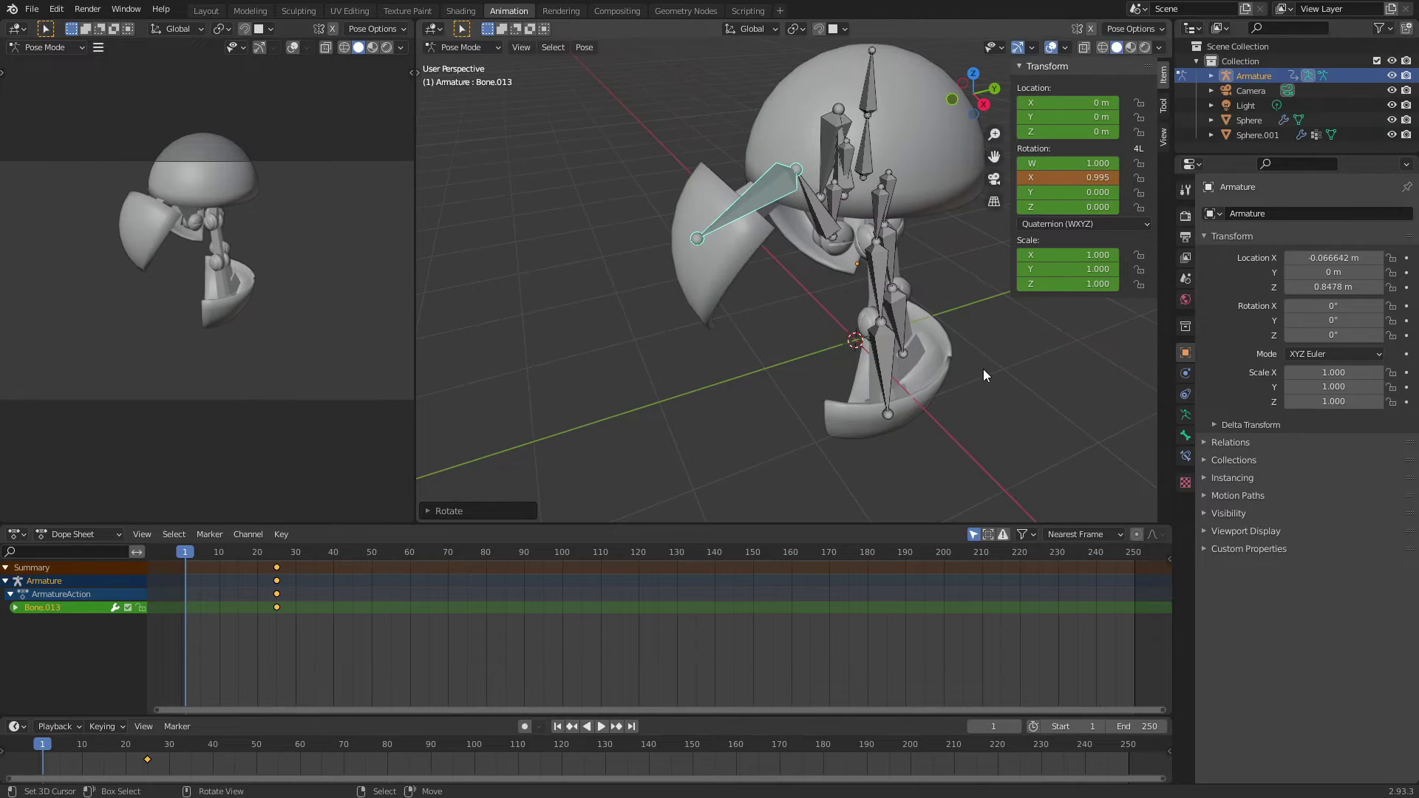
pyautogui.press('Escape')
pyautogui.hotkey('ctrl', 'z')
pyautogui.scroll(3, 870, 388)
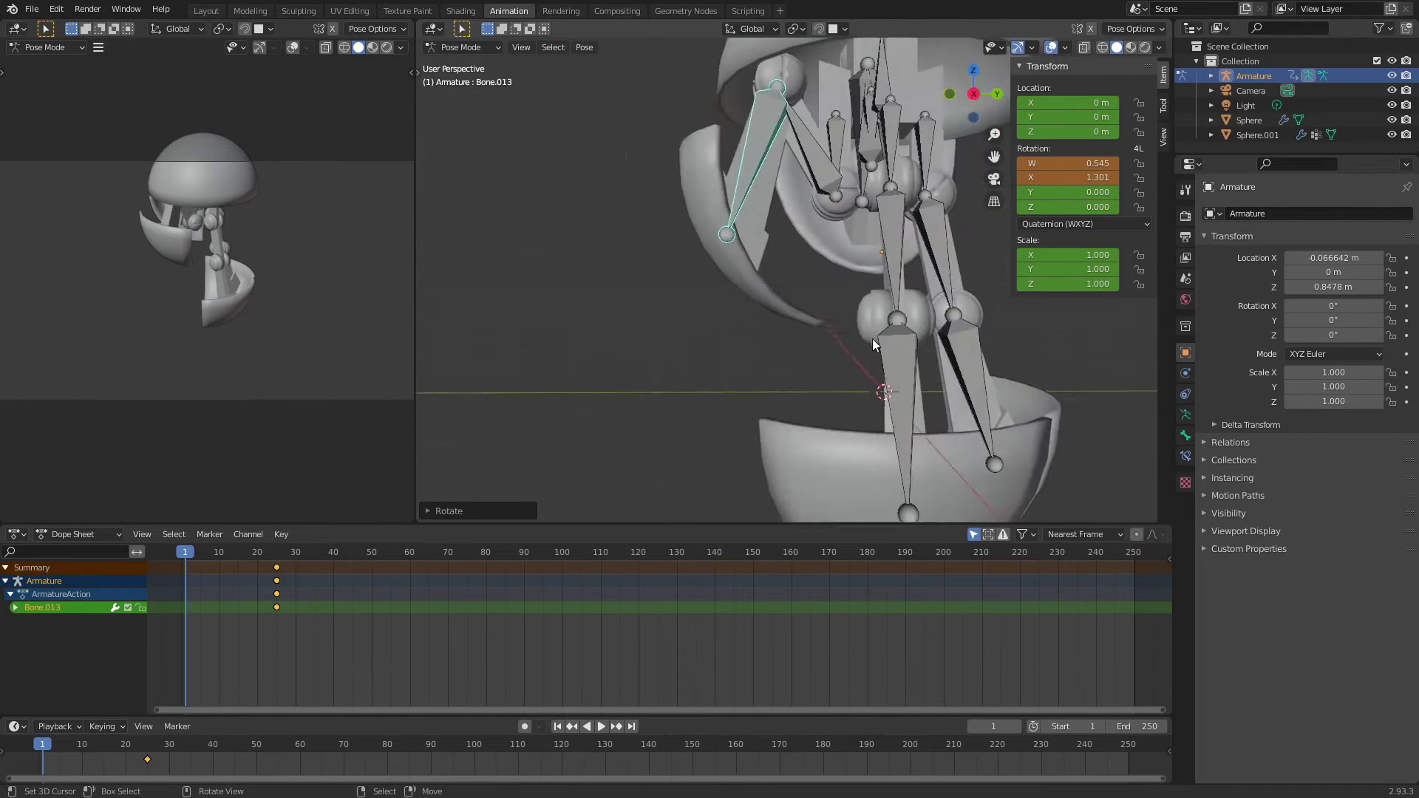
# - Re-rotate Bone.013 about X, checking the pose from the right side view
pyautogui.press('r')
pyautogui.press('x')
pyautogui.click(854, 278)
pyautogui.hotkey('ctrl', 'z')
pyautogui.press('KP_3')
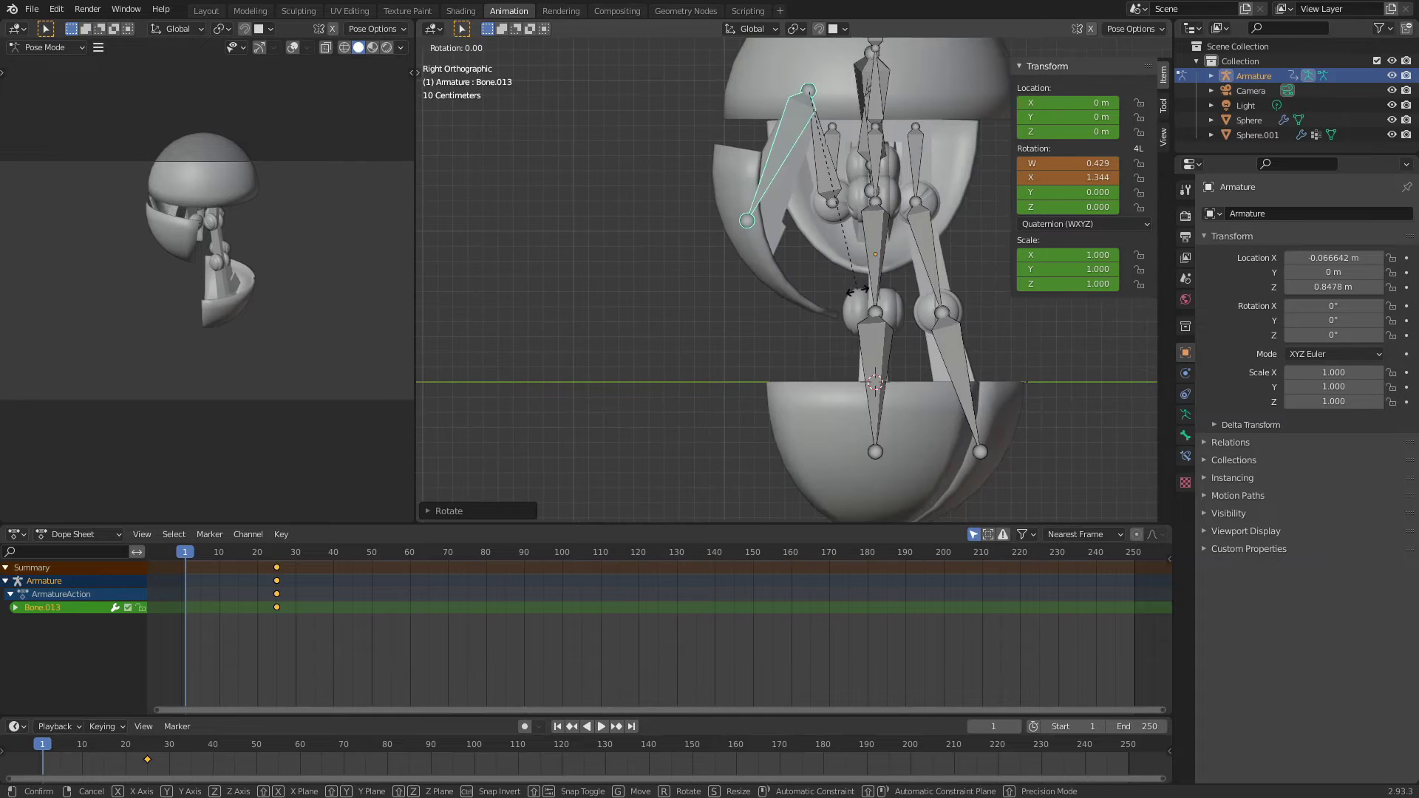
pyautogui.press('r')
pyautogui.press('x')
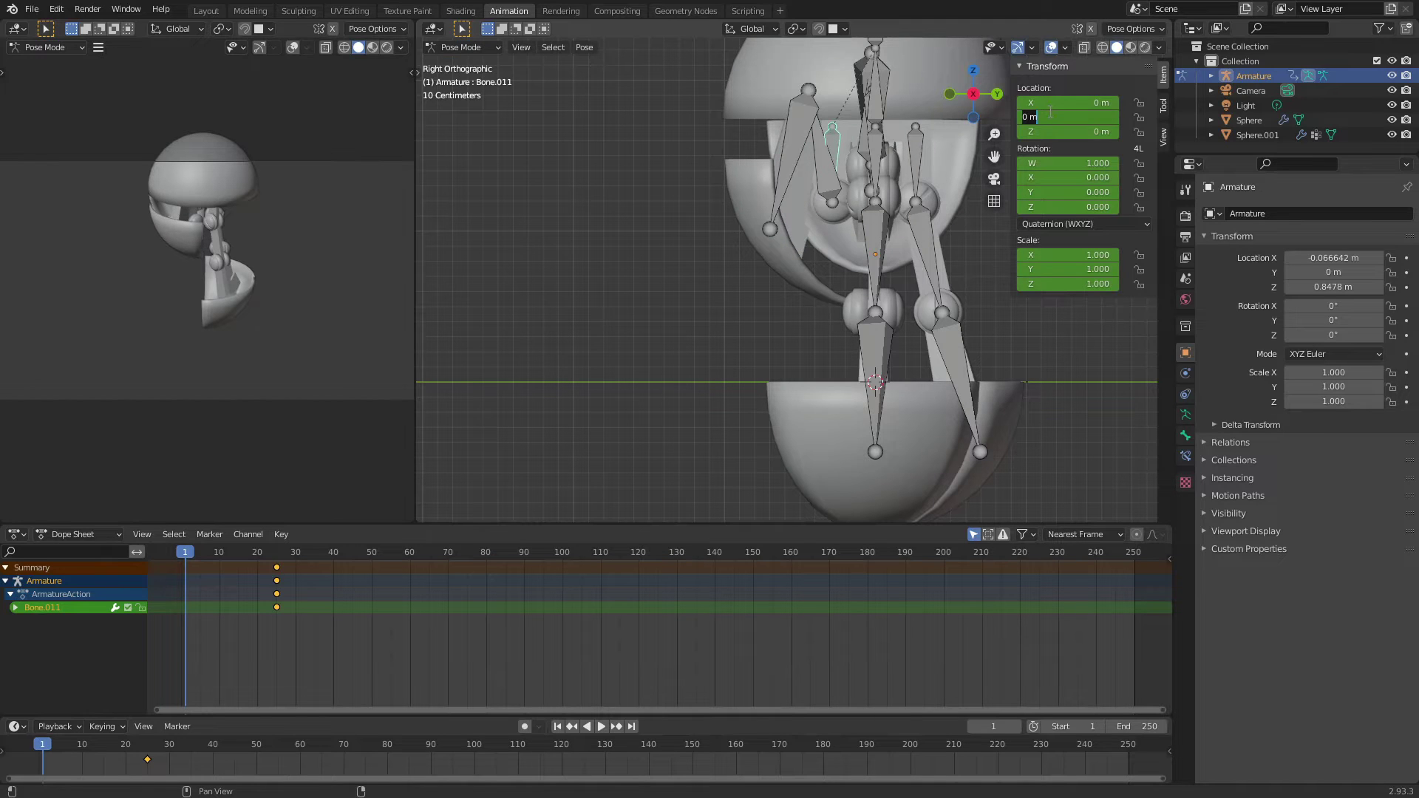
pyautogui.click(1068, 116)
pyautogui.write('-0.24682')
pyautogui.press('Return')
pyautogui.moveTo(838, 296)
pyautogui.mouseDown(button='middle')
pyautogui.moveTo(878, 182)
pyautogui.moveTo(861, 160)
pyautogui.mouseUp(button='middle')
# - Move the bone along Z, then undo the move to restore Bone.013's rotation
pyautogui.press('g')
pyautogui.press('z')
pyautogui.click(861, 159)
pyautogui.press('Escape')
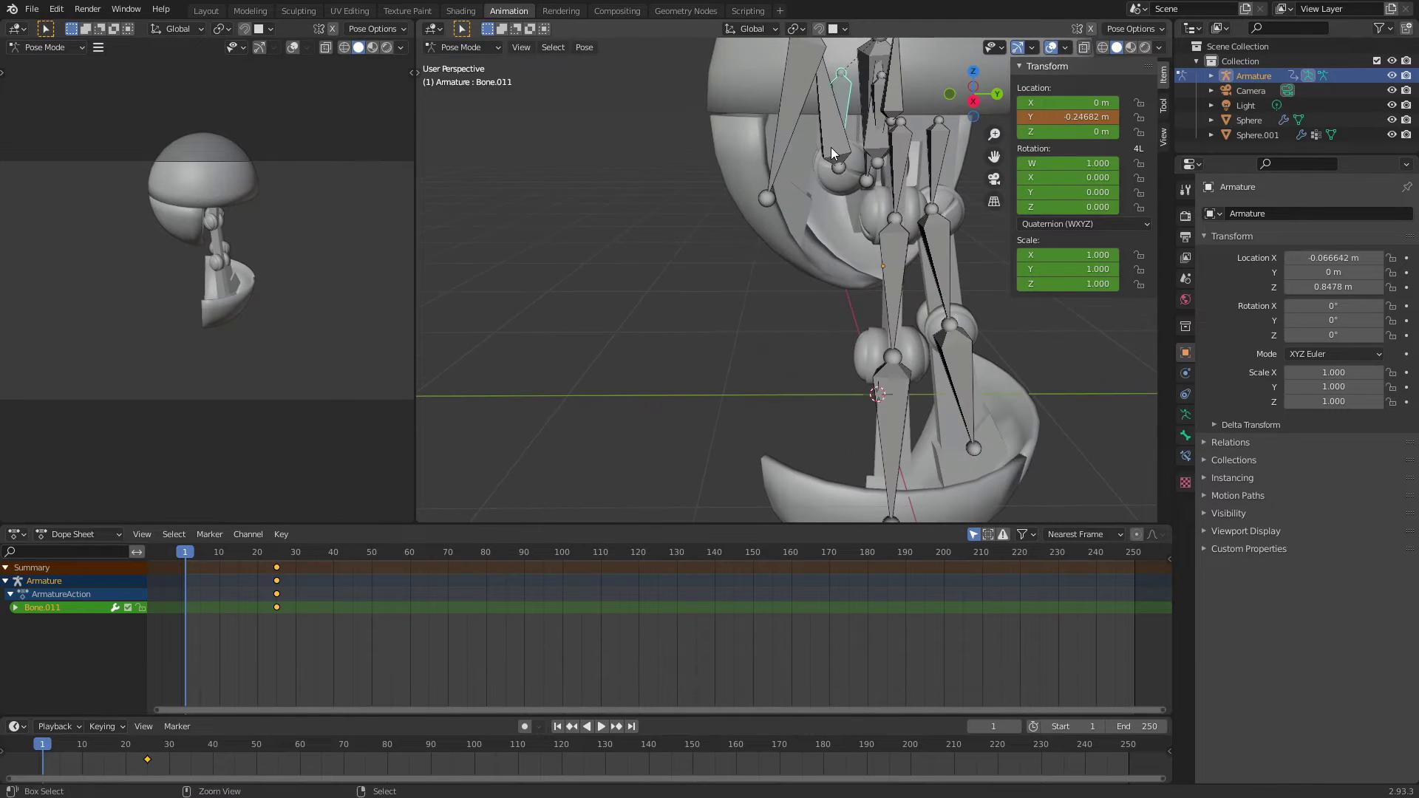
pyautogui.hotkey('ctrl', 'z')
pyautogui.hotkey('ctrl', 'z')
# - From the right view, confirm Bone.013's rotation, undo a stray change and select Bone.004
pyautogui.press('KP_3')
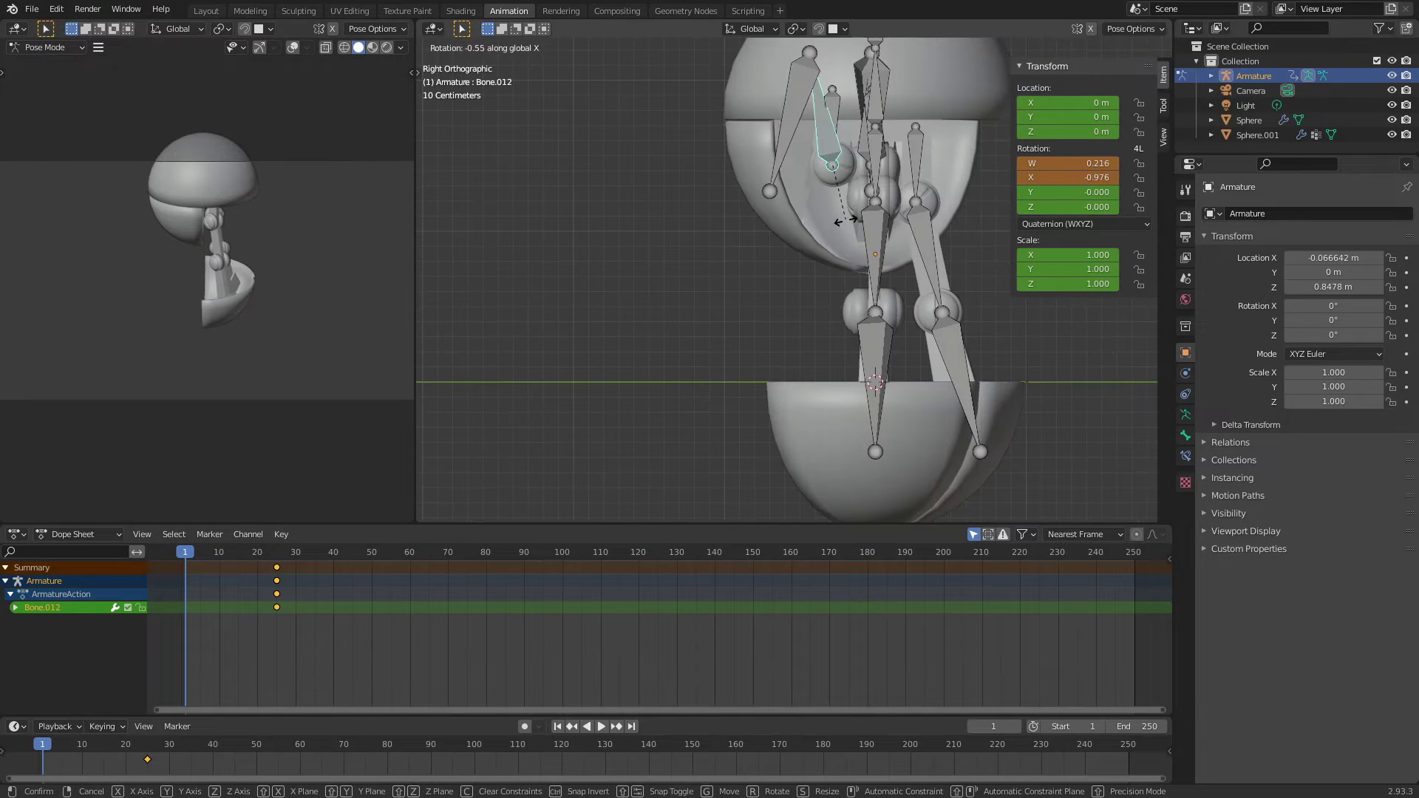
pyautogui.click(848, 223)
pyautogui.moveTo(822, 125); pyautogui.dragTo(884, 321, button='middle')
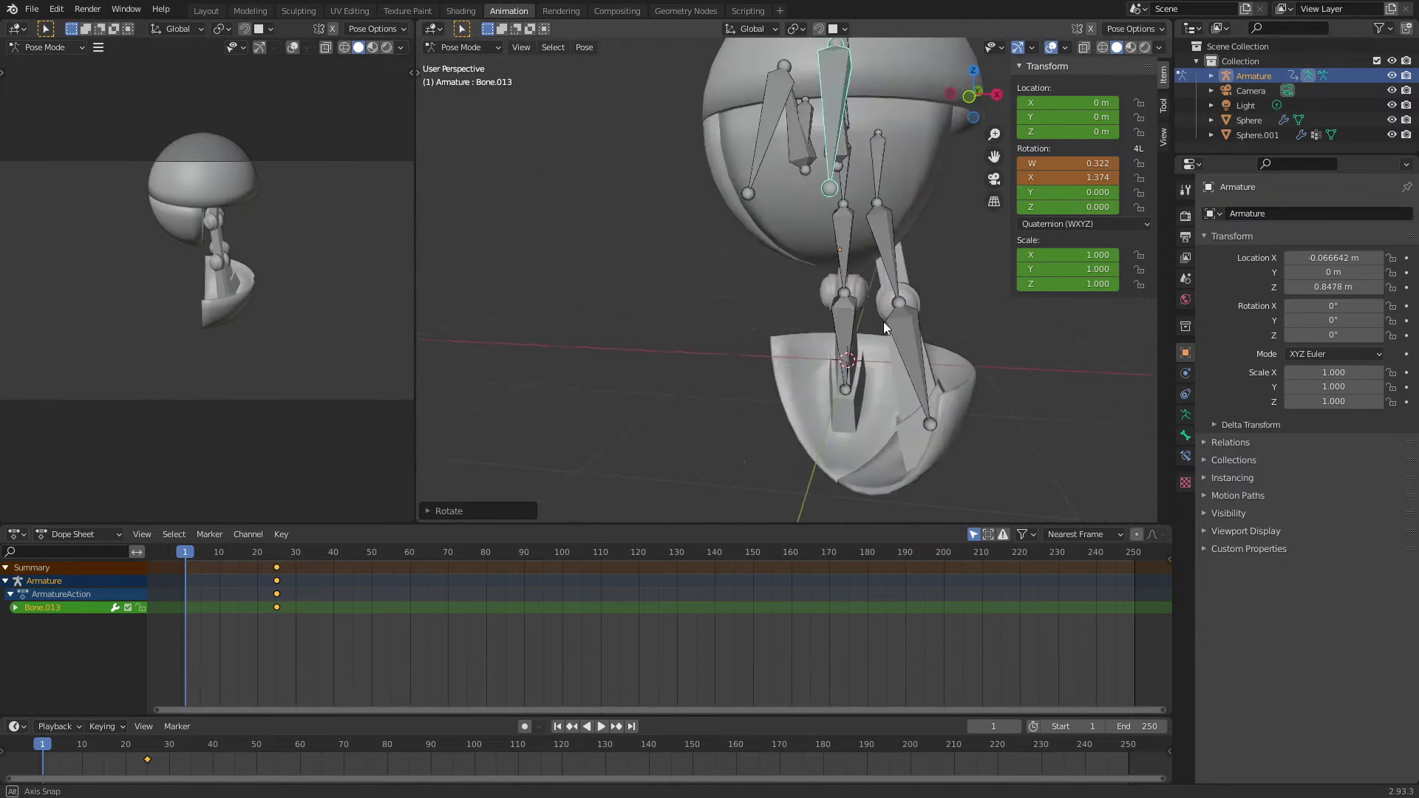
pyautogui.hotkey('ctrl', 'z')
pyautogui.moveTo(837, 235)
pyautogui.mouseDown(button='middle')
pyautogui.moveTo(754, 443)
pyautogui.moveTo(702, 237)
pyautogui.mouseUp(button='middle')
pyautogui.click(701, 103)
# - Rotate Bone.003 about the Y axis from the back view to fold it inward
pyautogui.press('r')
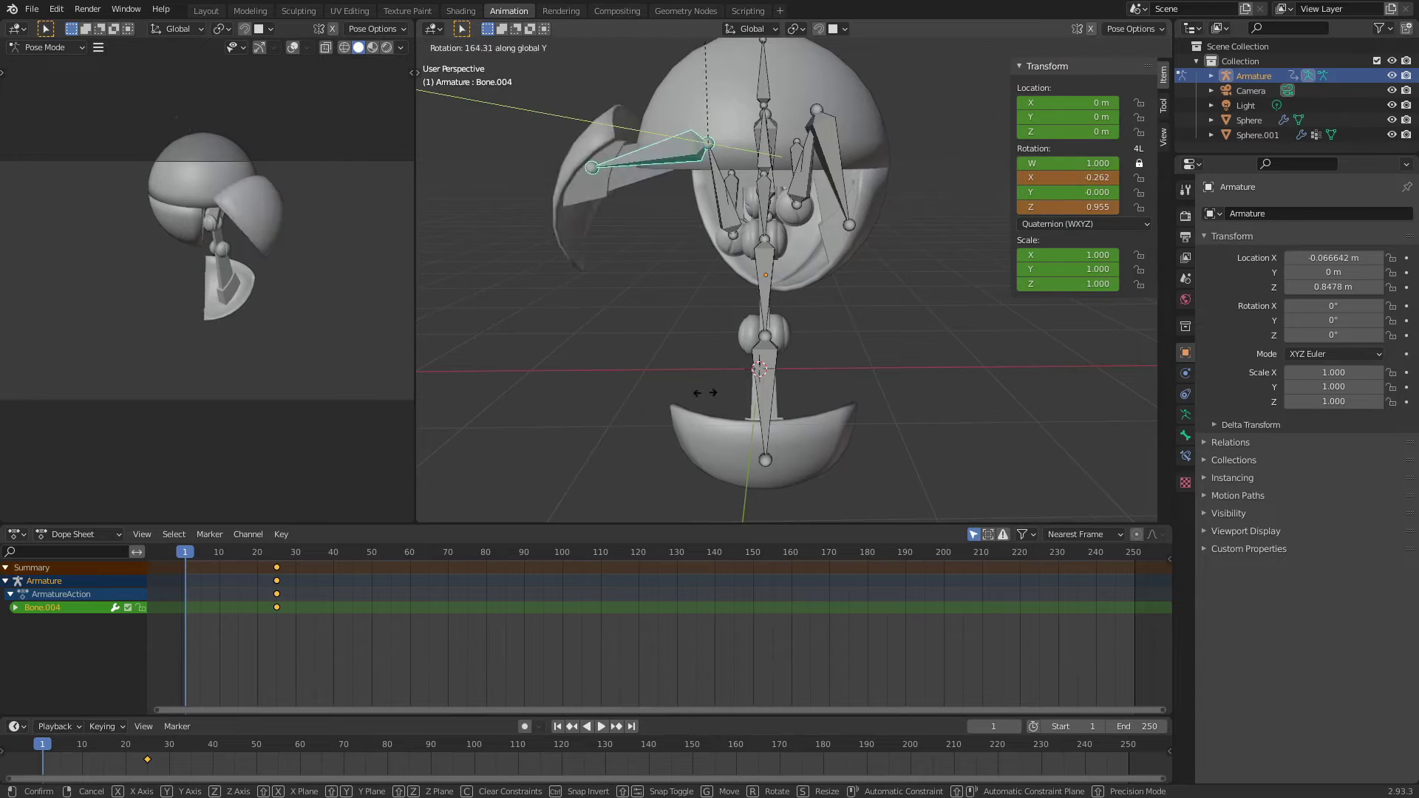
pyautogui.press('y')
pyautogui.press('Escape')
pyautogui.hotkey('ctrl', 'z')
pyautogui.press('ctrl+KP_1')
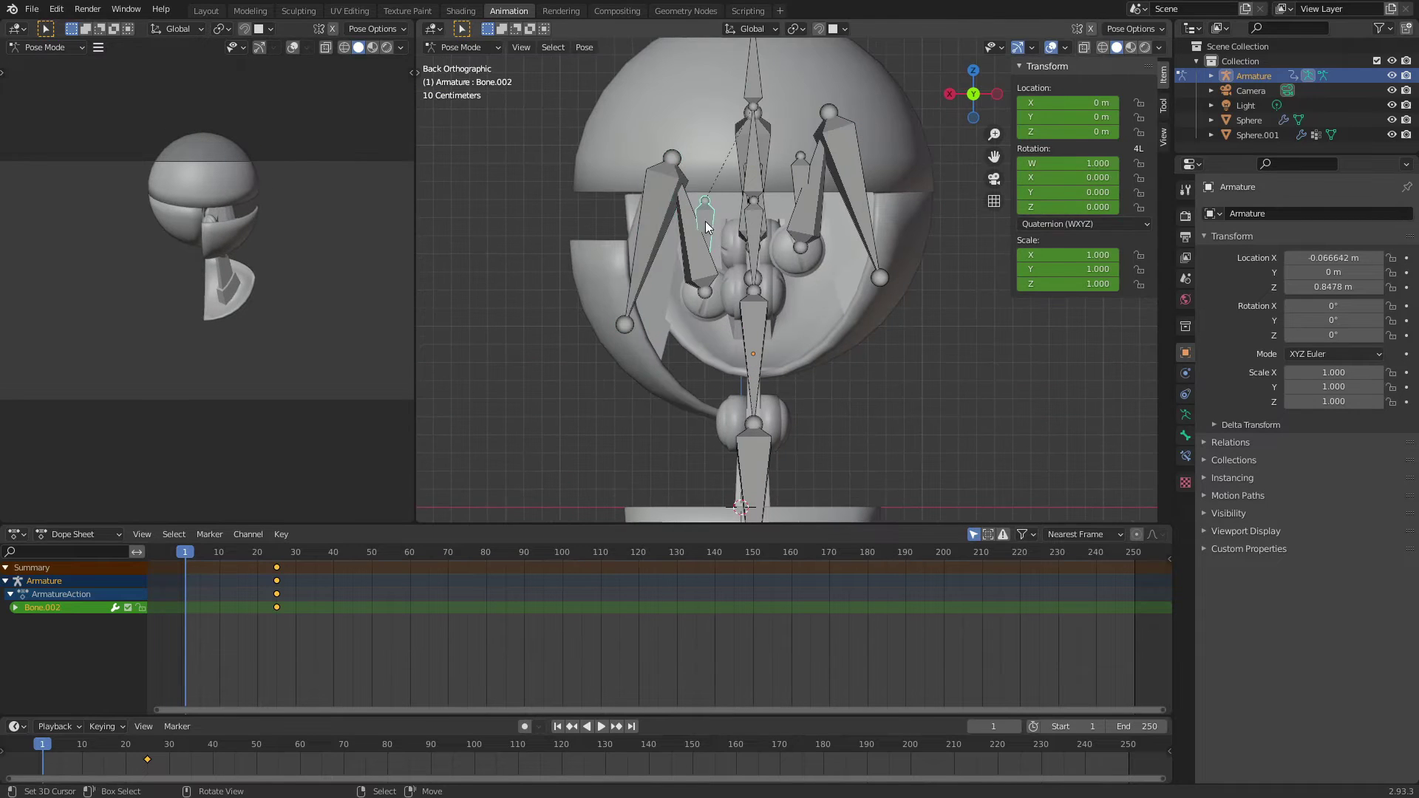
pyautogui.press('y')
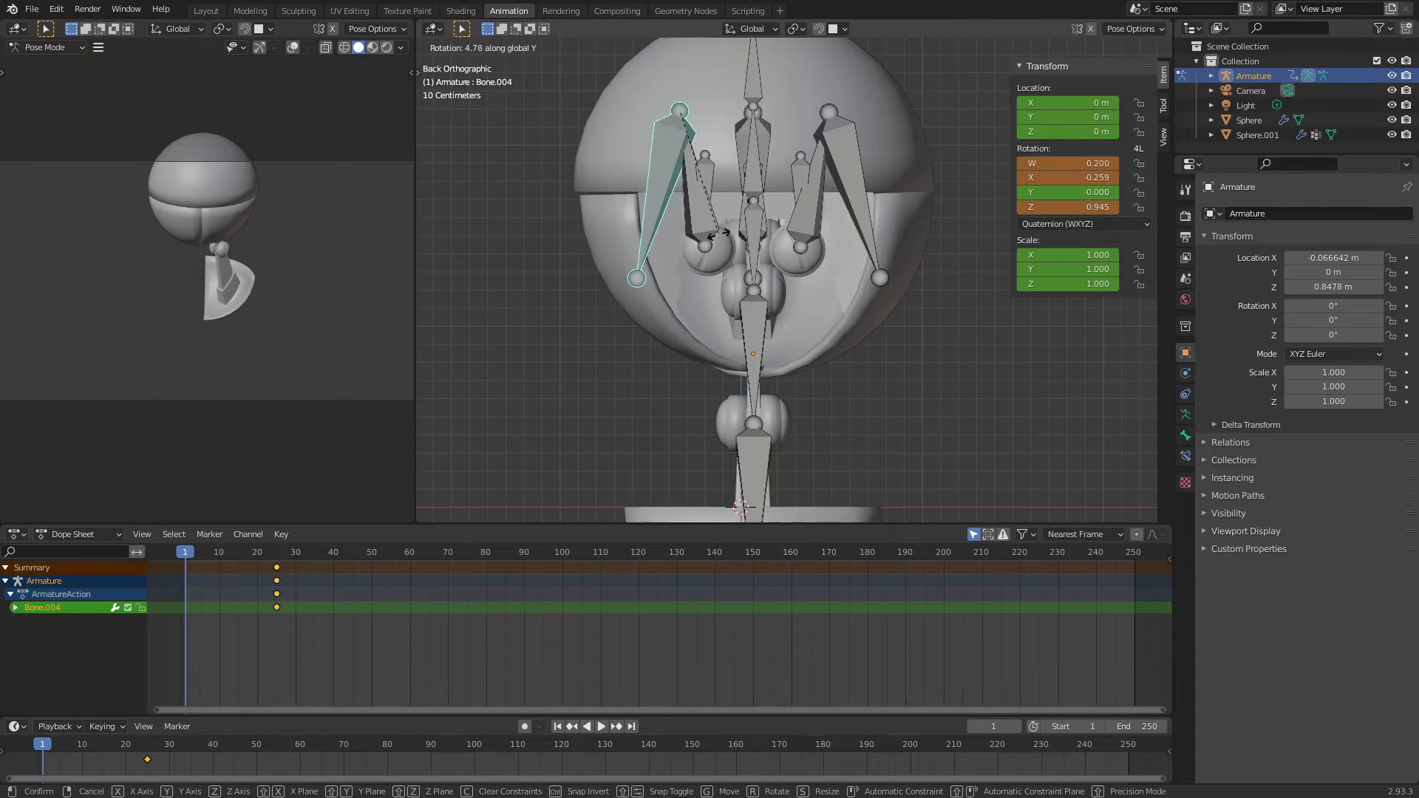
pyautogui.press('r')
pyautogui.press('y')
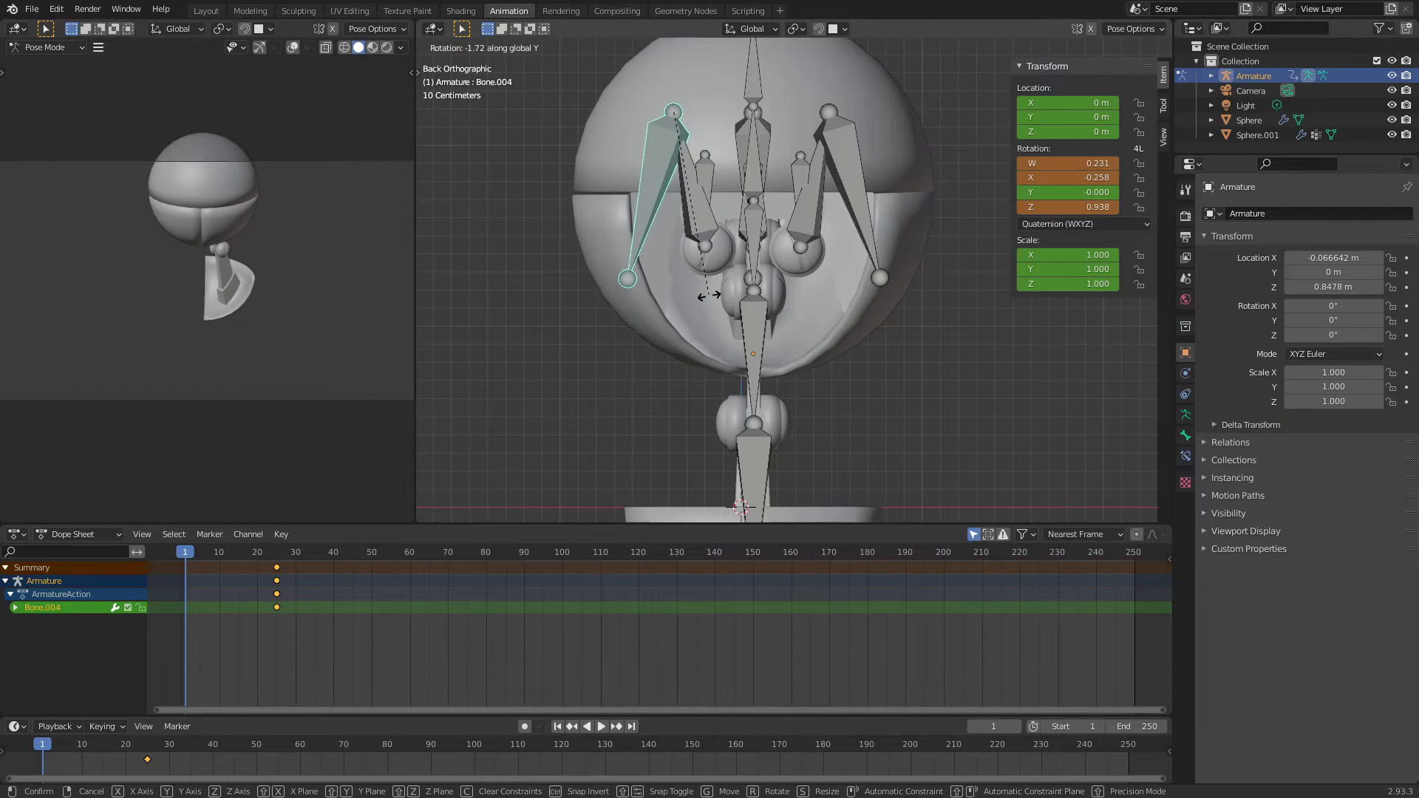
pyautogui.click(709, 254)
# - Rotate the outer left bone Bone.004 about the Y axis to tuck it in
pyautogui.click(676, 193)
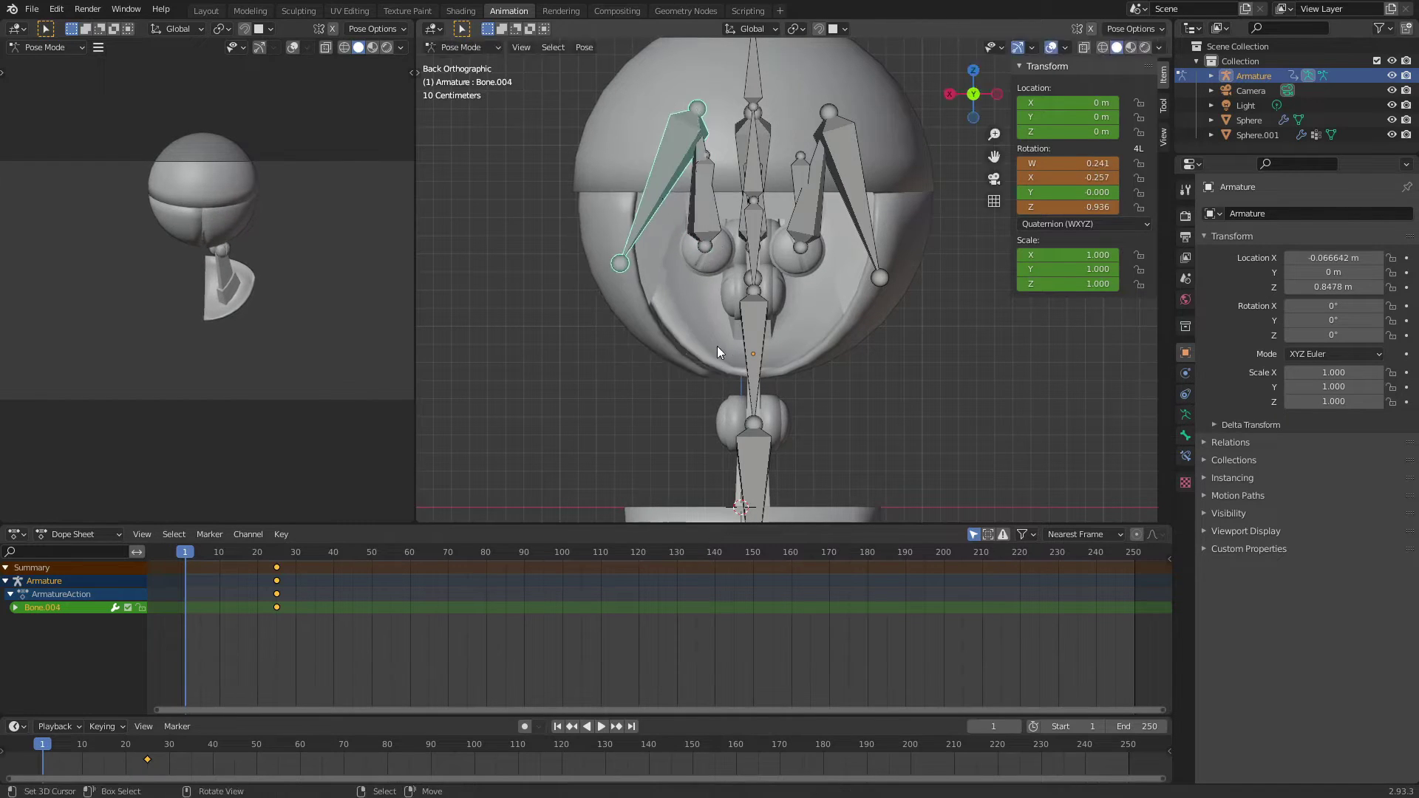
pyautogui.press('r')
pyautogui.press('y')
pyautogui.click(795, 268)
pyautogui.click(676, 192)
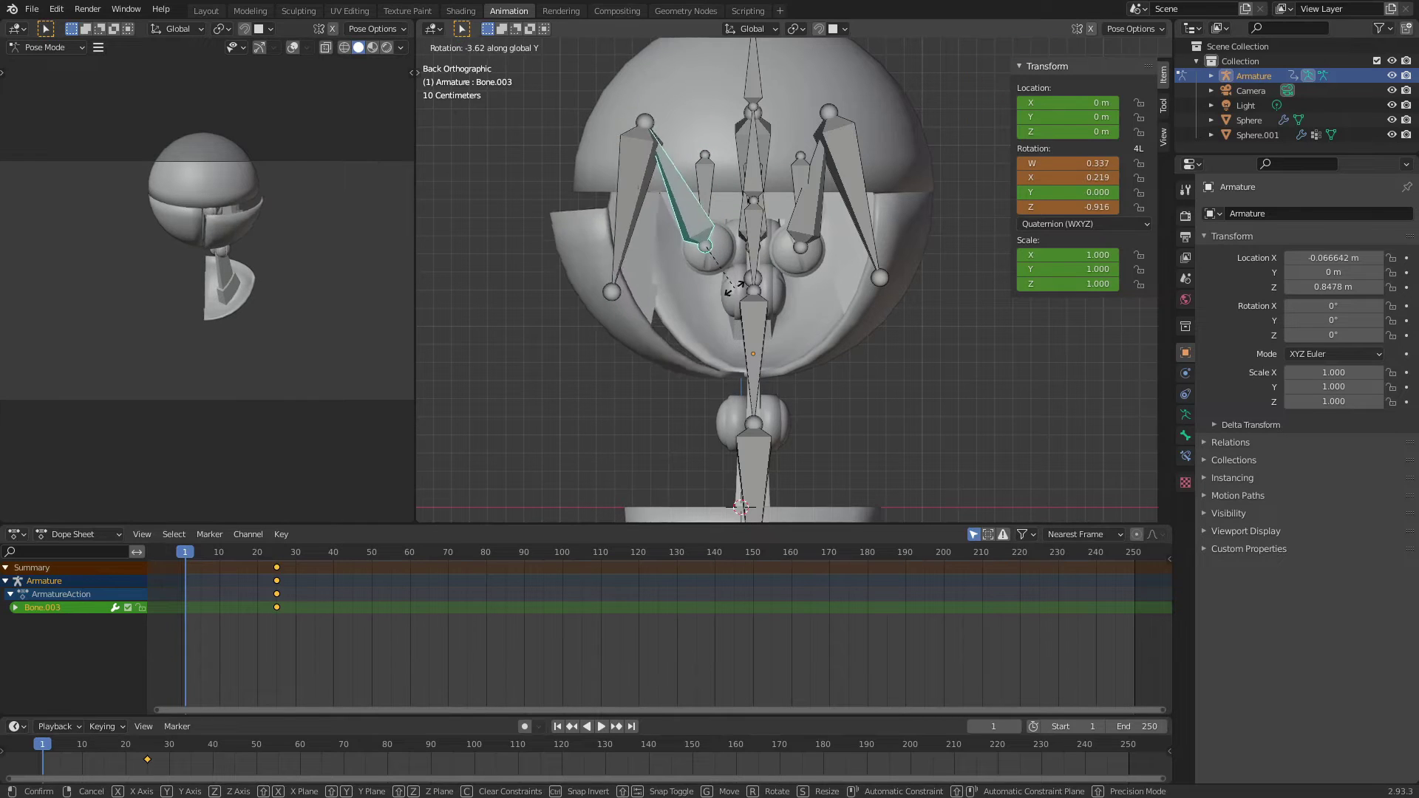
pyautogui.press('r')
pyautogui.press('y')
pyautogui.moveTo(726, 312)
pyautogui.mouseDown(button='middle')
pyautogui.moveTo(824, 286)
pyautogui.moveTo(605, 276)
pyautogui.moveTo(592, 184)
pyautogui.moveTo(752, 376)
pyautogui.moveTo(923, 373)
pyautogui.moveTo(889, 220)
pyautogui.moveTo(1076, 366)
pyautogui.moveTo(894, 387)
pyautogui.moveTo(831, 295)
pyautogui.moveTo(1013, 468)
pyautogui.moveTo(579, 111)
pyautogui.moveTo(499, 425)
pyautogui.moveTo(756, 320)
pyautogui.mouseUp(button='middle')
# - Fold the mirrored bone Bone.010 about the Y axis in front view
pyautogui.hotkey('ctrl', 'shift', 'm')
pyautogui.click(925, 382)
pyautogui.press('KP_1')
pyautogui.press('r')
pyautogui.press('KP_1')
pyautogui.press('y')
pyautogui.click(852, 372)
# - Rotate inner Bone.006 about X and reposition Bone.005 from the side view
pyautogui.click(756, 321)
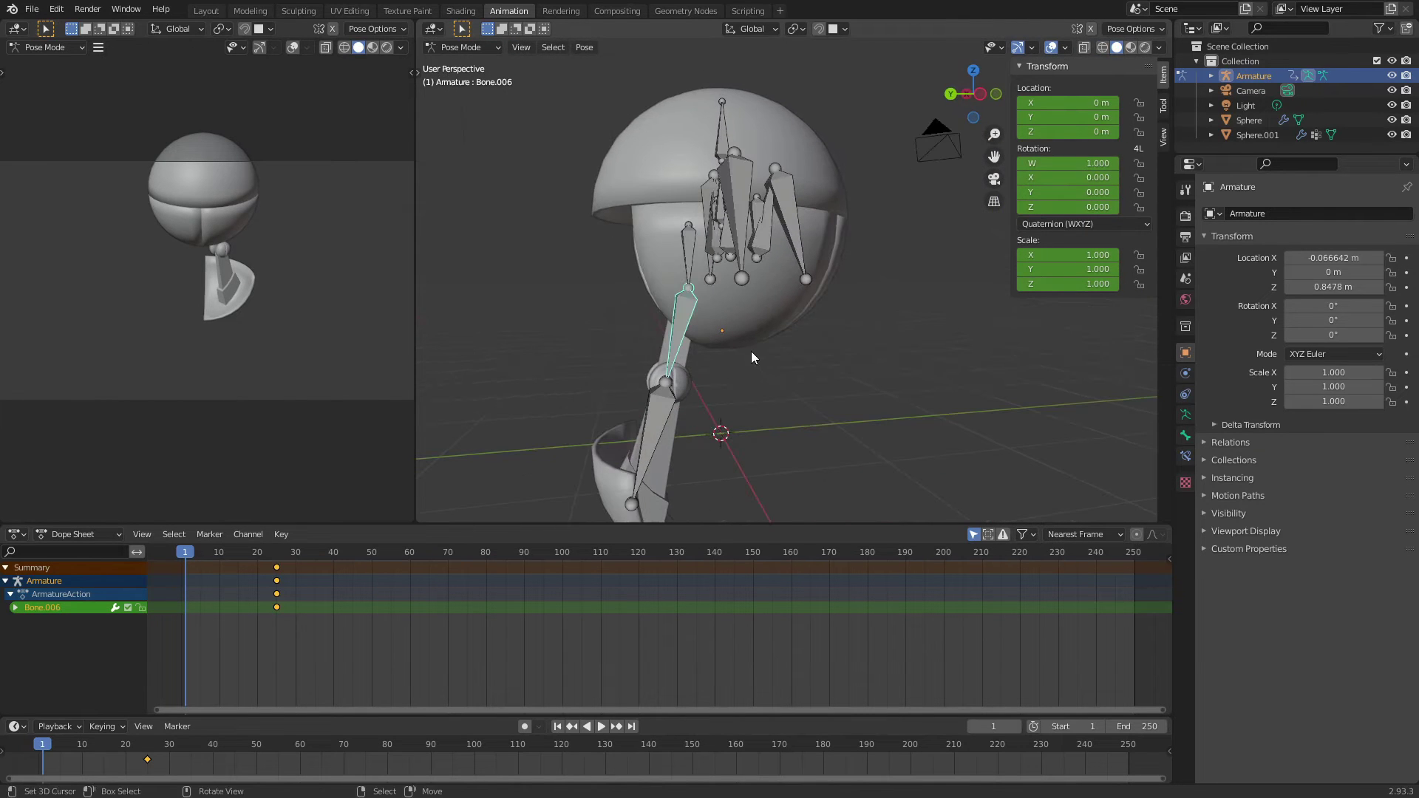
pyautogui.press('r')
pyautogui.press('x')
pyautogui.click(640, 273)
pyautogui.moveTo(675, 137); pyautogui.dragTo(740, 309, button='middle')
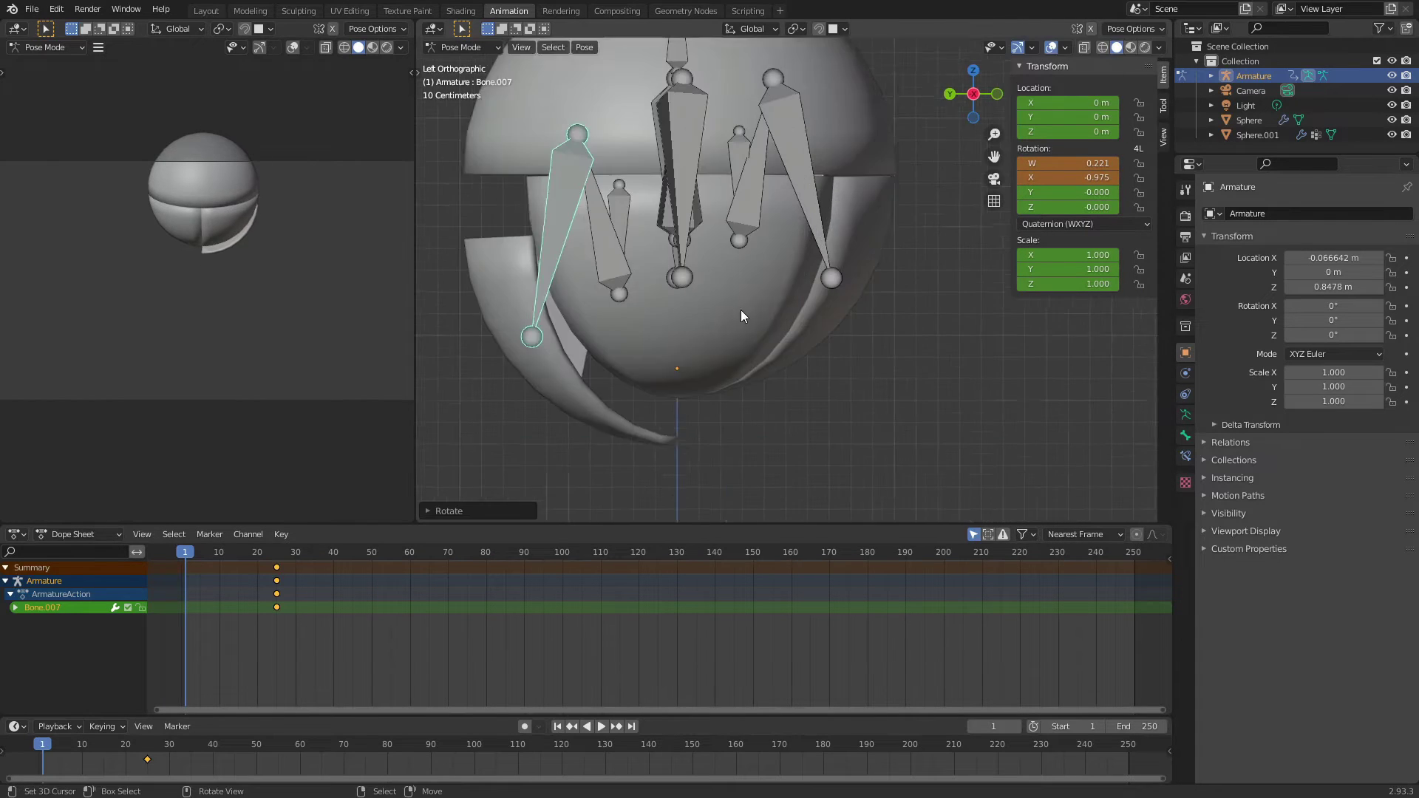
pyautogui.click(741, 309)
pyautogui.press('ctrl+KP_3')
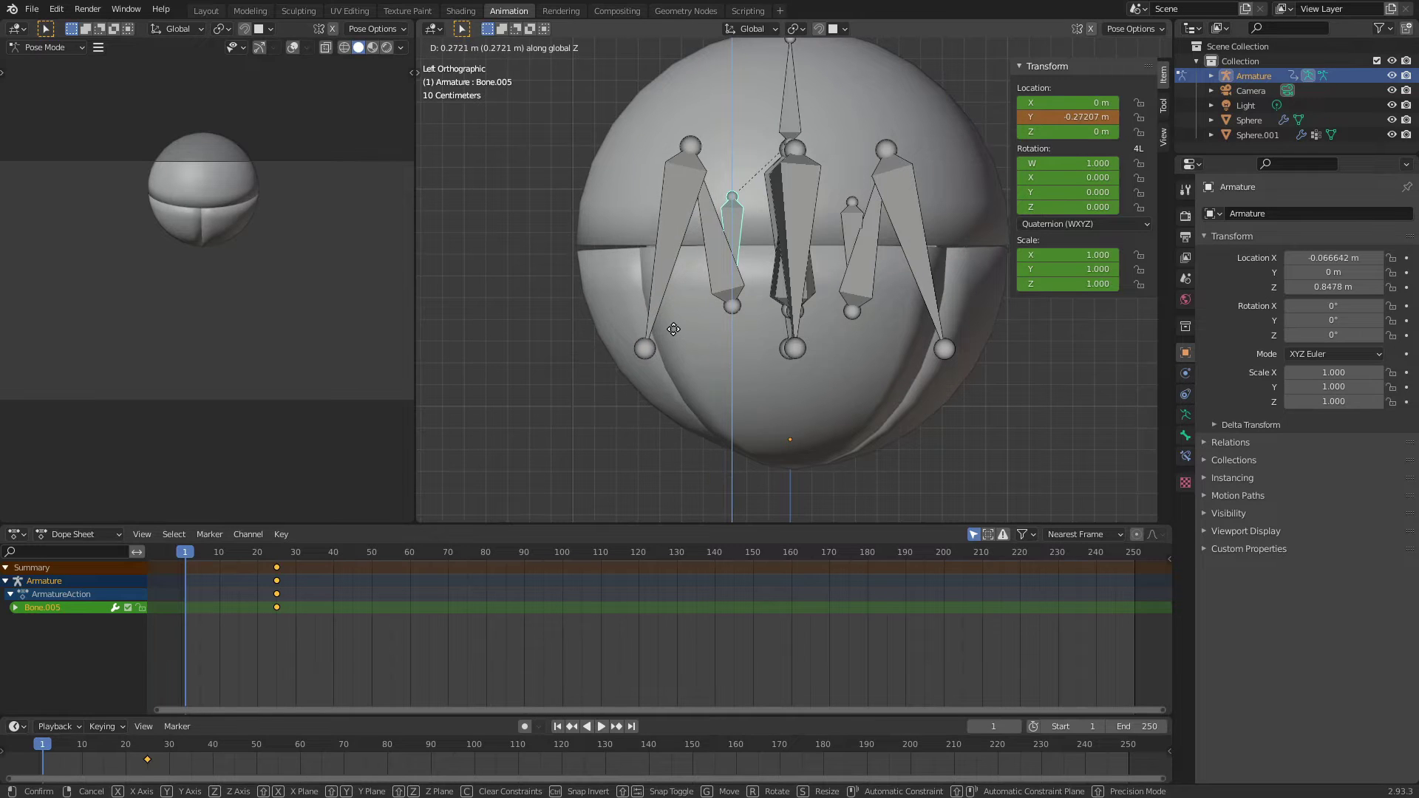
pyautogui.click(673, 334)
# - Fold Bone.007 and Bone.006 further inward about the X axis
pyautogui.click(669, 325)
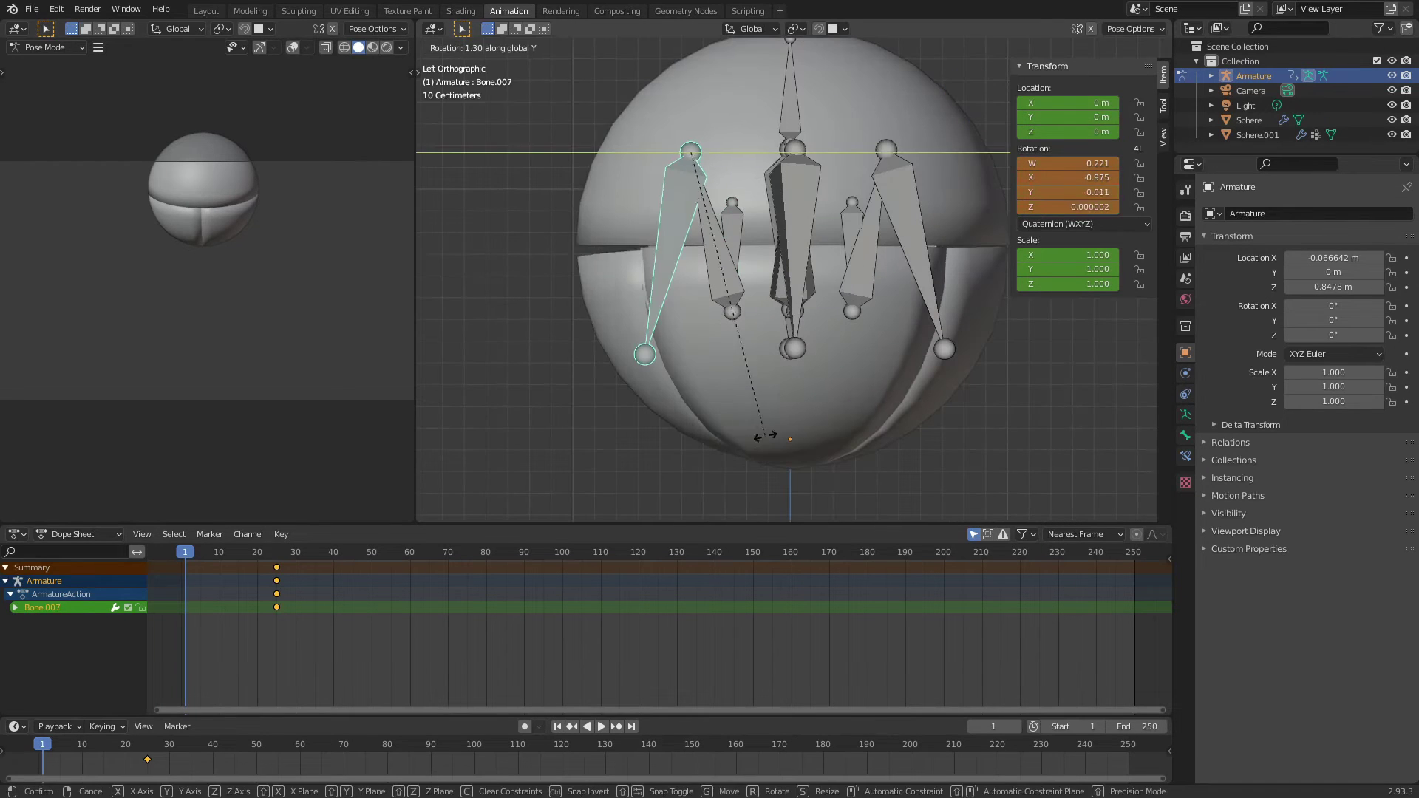
pyautogui.press('x')
pyautogui.click(728, 292)
pyautogui.press('r')
pyautogui.press('x')
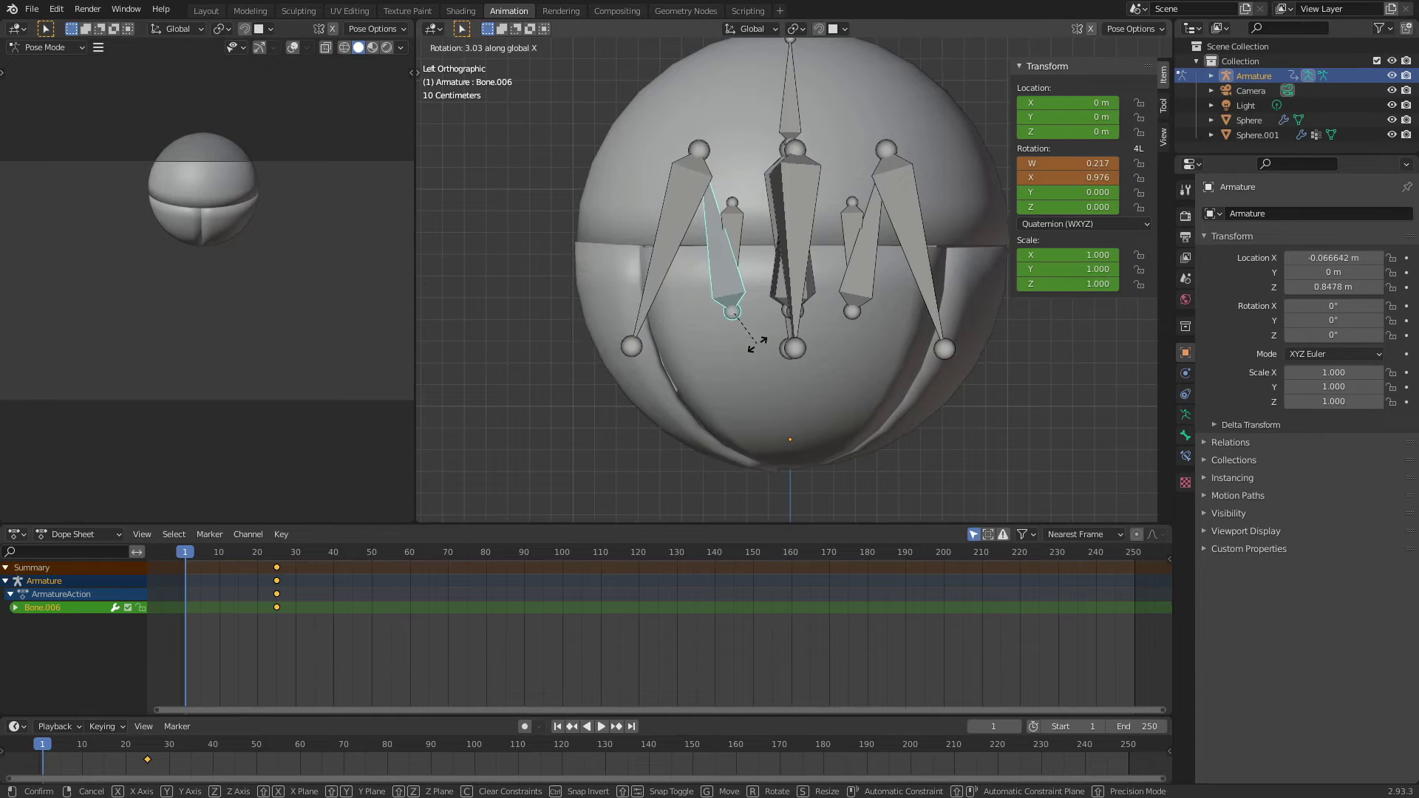
pyautogui.click(798, 485)
# - Rotate Bone.010 about the X axis, then zoom out to view the whole capsule
pyautogui.moveTo(799, 486); pyautogui.dragTo(717, 279, button='middle')
pyautogui.click(716, 279)
pyautogui.press('r')
pyautogui.press('x')
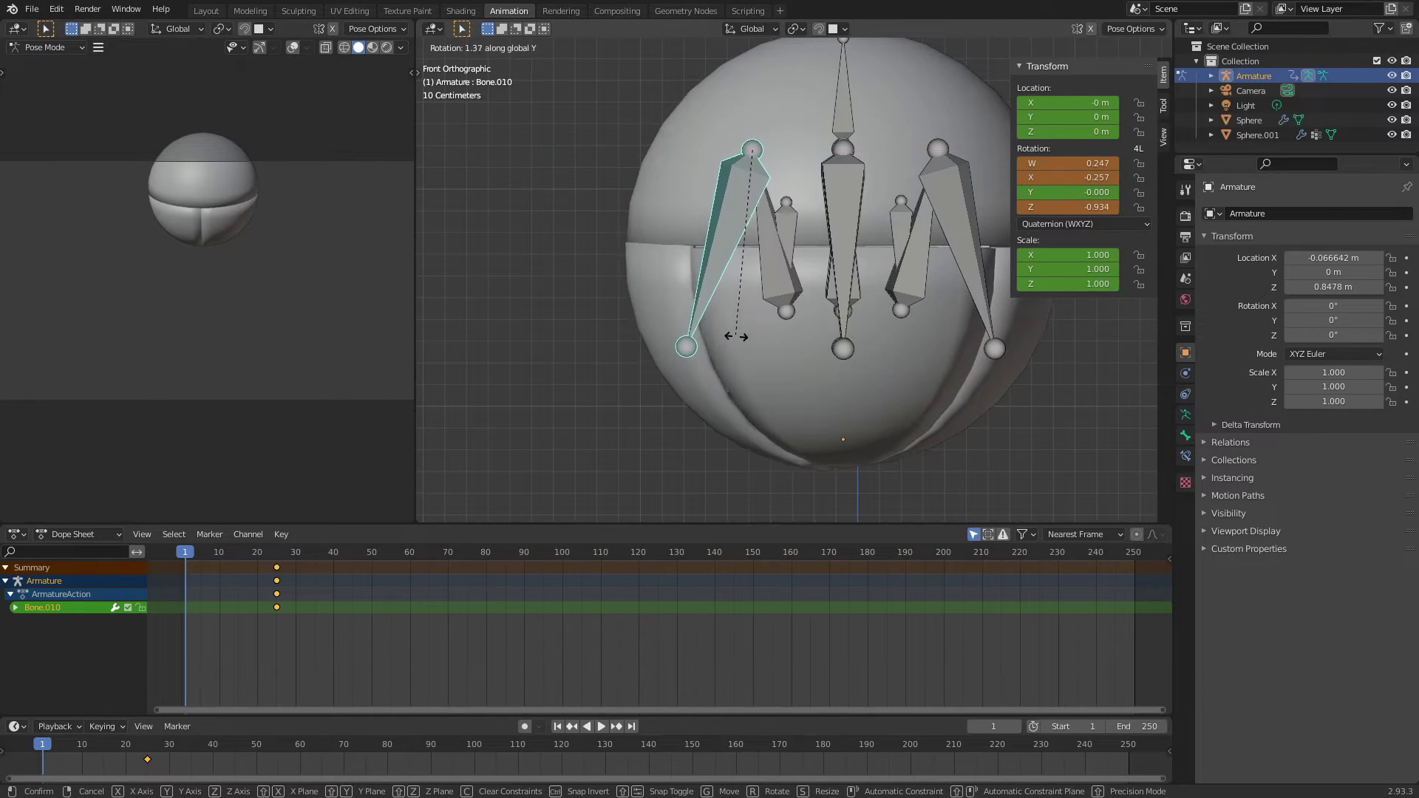
pyautogui.click(736, 336)
pyautogui.moveTo(793, 315); pyautogui.dragTo(925, 384, button='middle')
pyautogui.scroll(-2, 625, 374)
# - Select all bones, preview the animation, and move to frame 49
pyautogui.press('a')
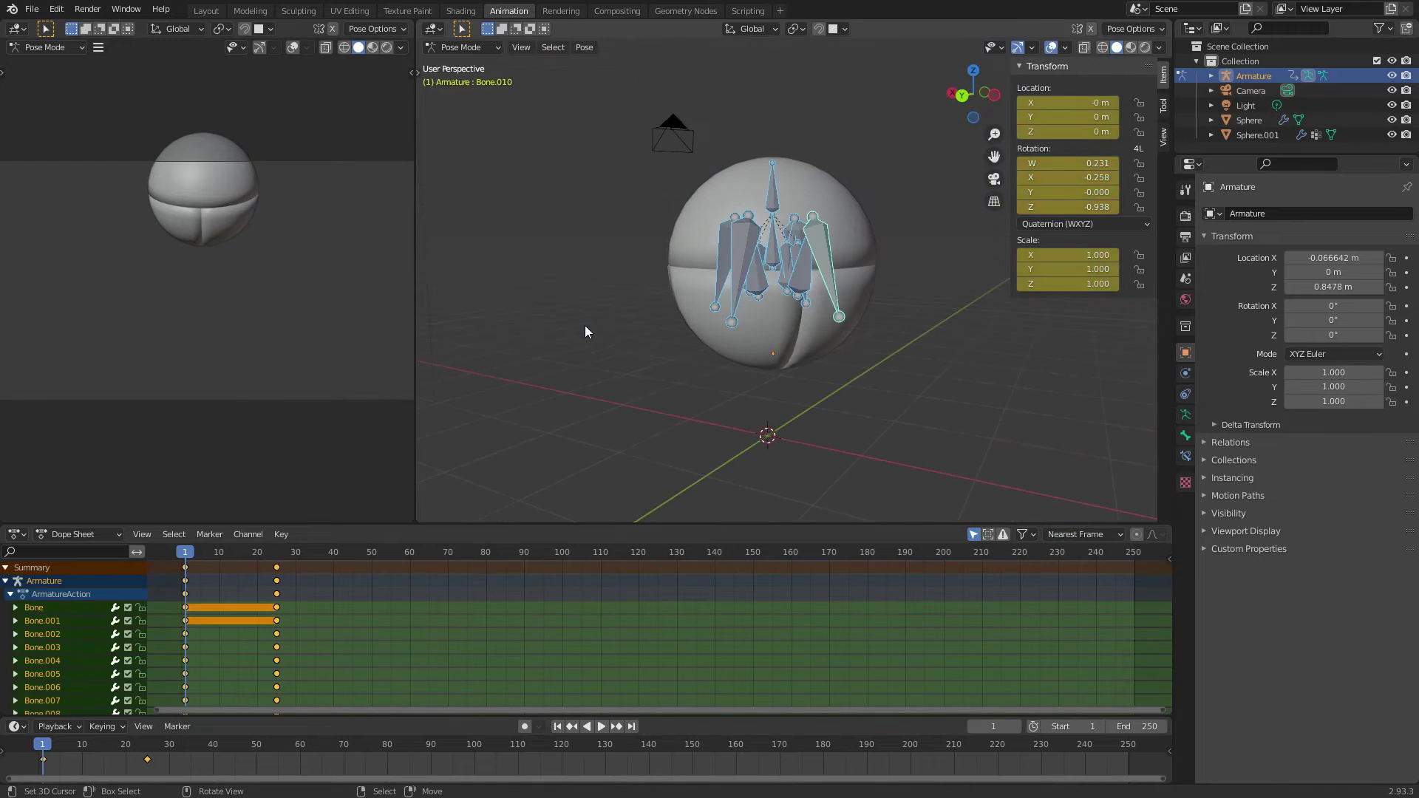
pyautogui.press('space')
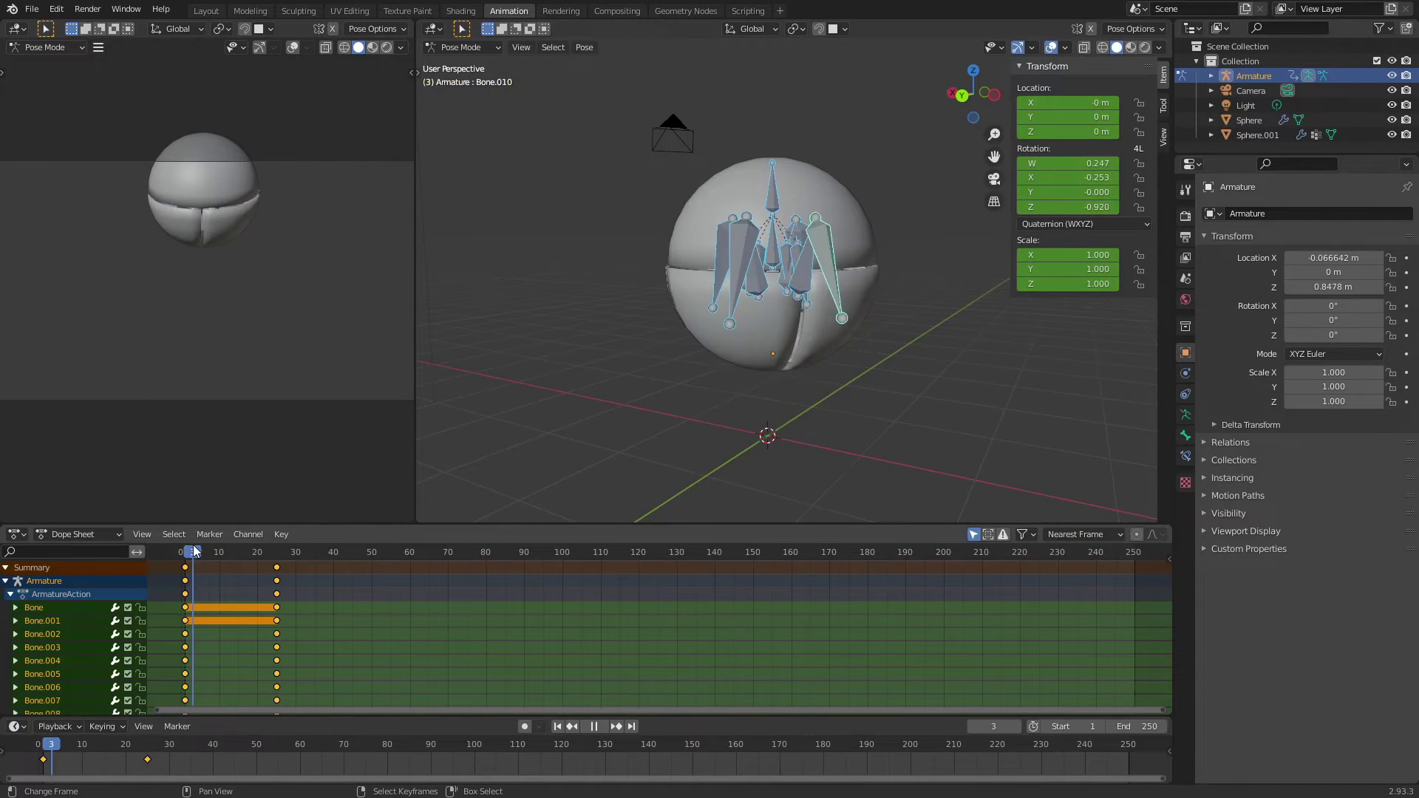
pyautogui.press('Escape')
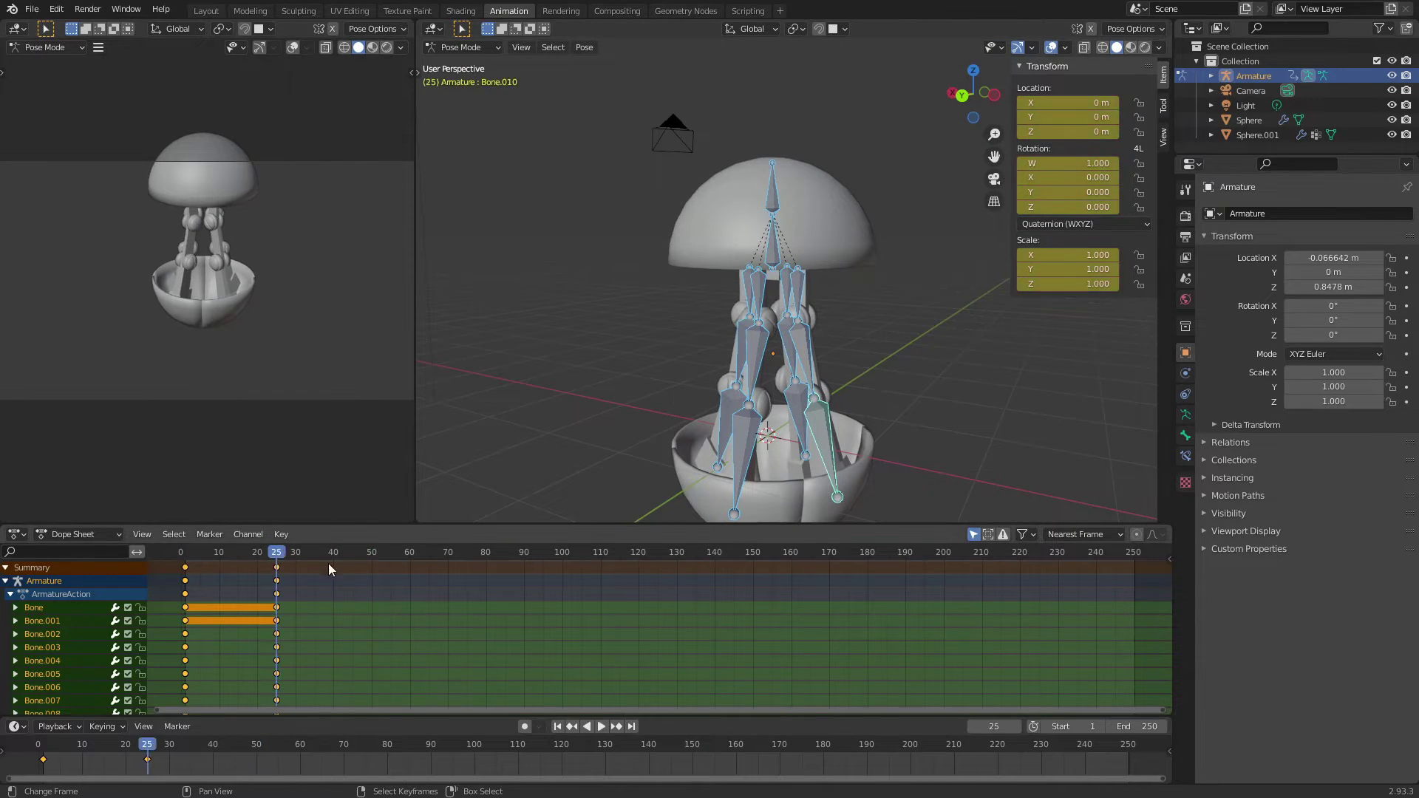
pyautogui.click(368, 552)
pyautogui.moveTo(810, 331); pyautogui.dragTo(640, 358, button='middle')
pyautogui.scroll(3, 640, 358)
# - Try Y-axis rotations on Bone.010 and an arm bone, then cancel and undo
pyautogui.click(733, 309)
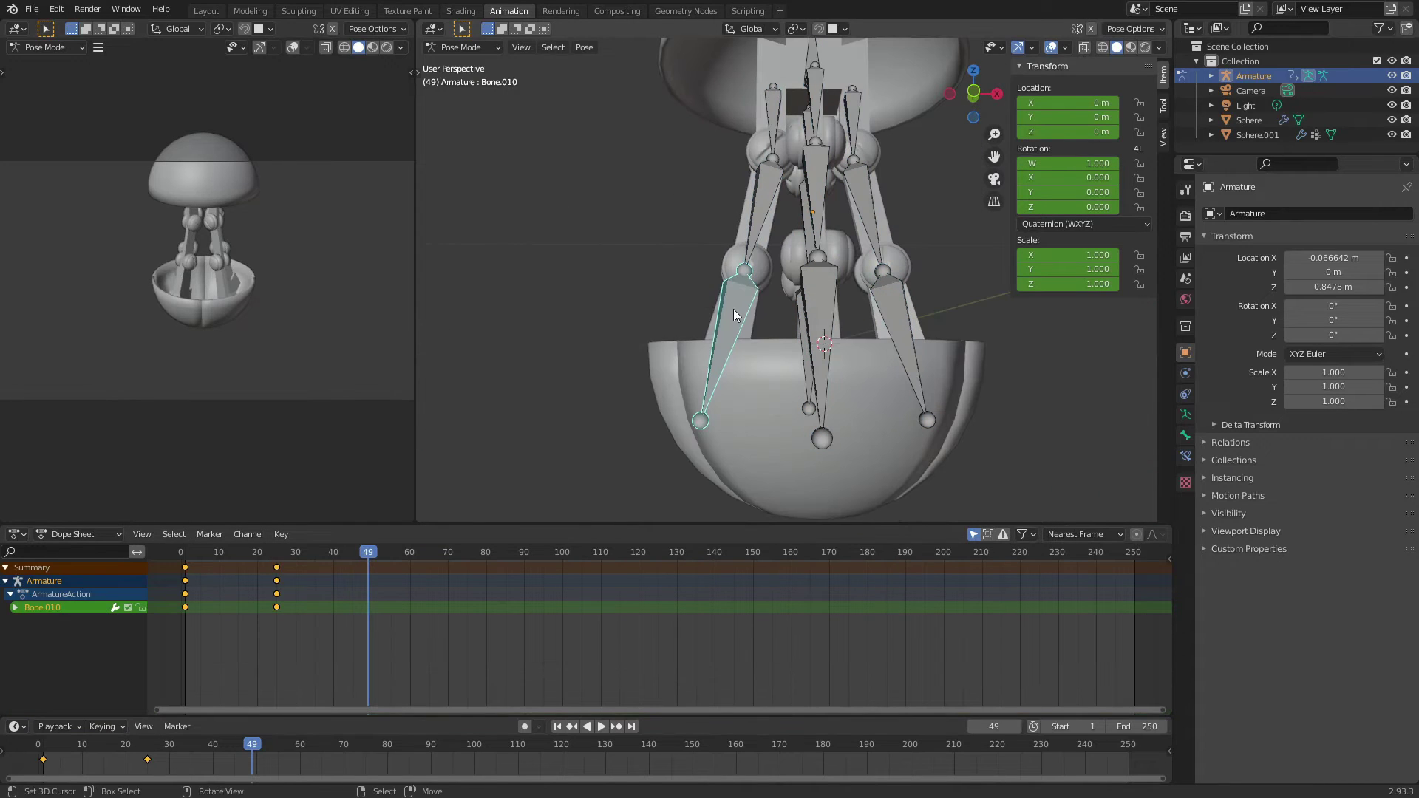
pyautogui.press('r')
pyautogui.press('y')
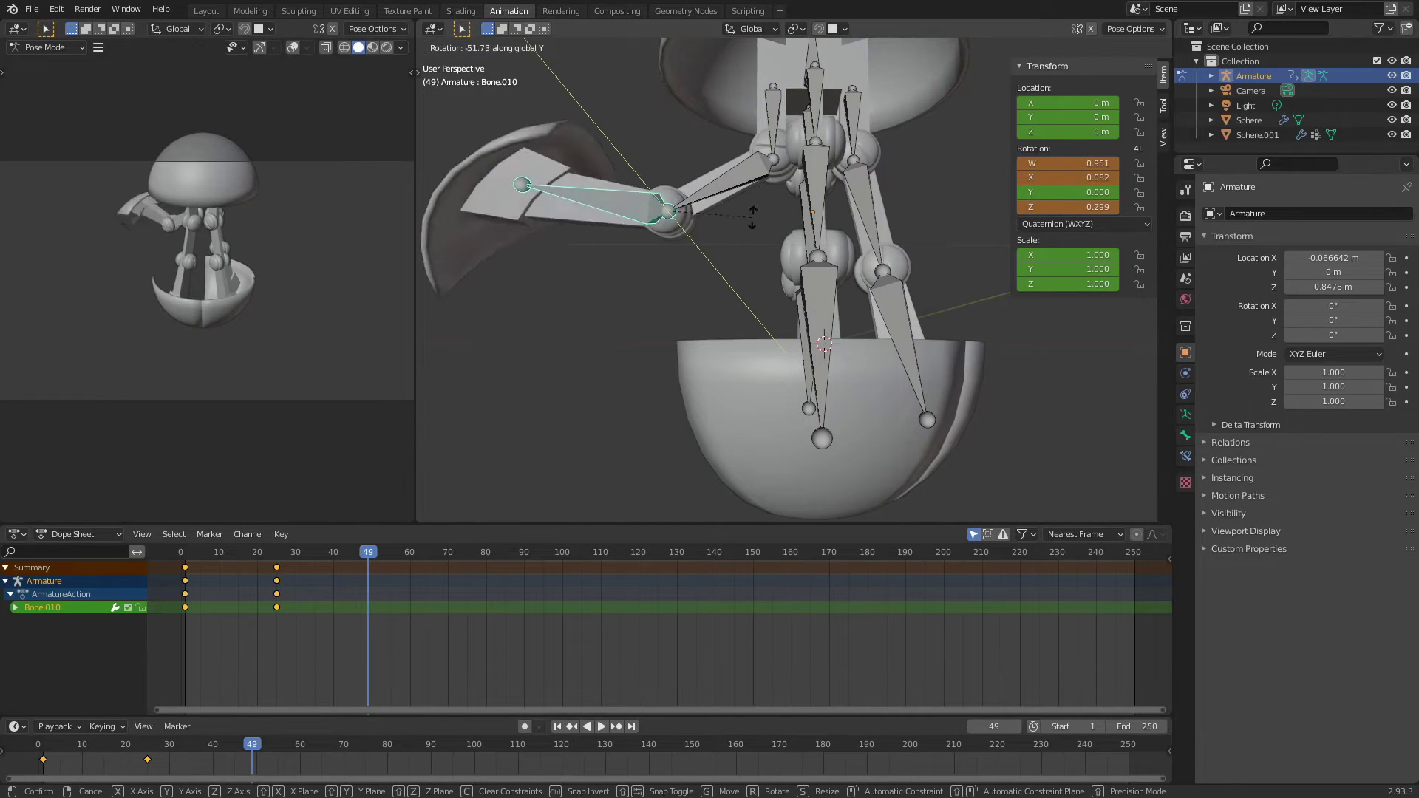
pyautogui.press('Escape')
pyautogui.moveTo(734, 196); pyautogui.dragTo(630, 388, button='middle')
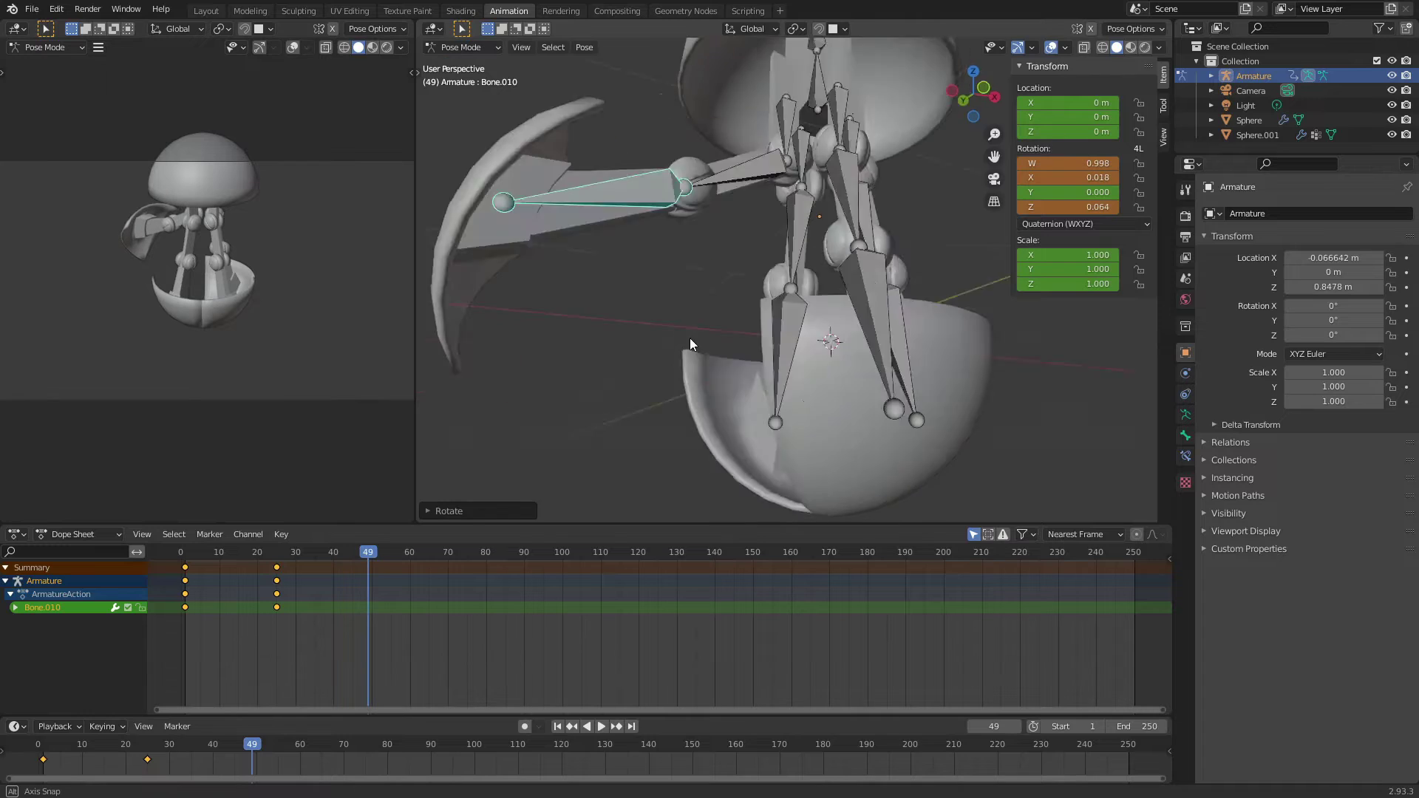
pyautogui.click(774, 111)
pyautogui.press('r')
pyautogui.press('Escape')
pyautogui.hotkey('ctrl', 'z')
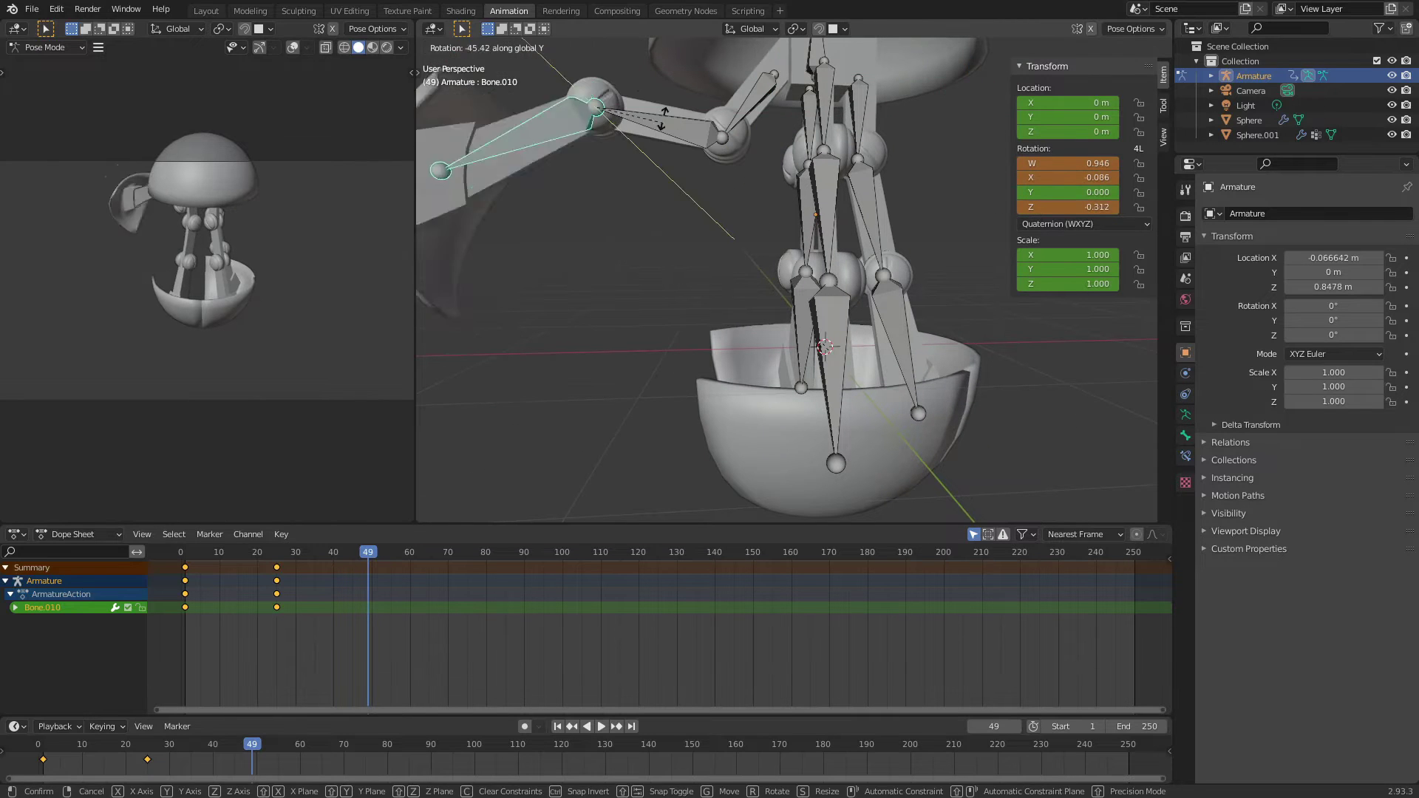
# - In front view, swing the right arm's upper bone about Y and bend the next bone
pyautogui.scroll(-3, 738, 325)
pyautogui.scroll(-3, 685, 282)
pyautogui.scroll(3, 686, 282)
pyautogui.press('KP_1')
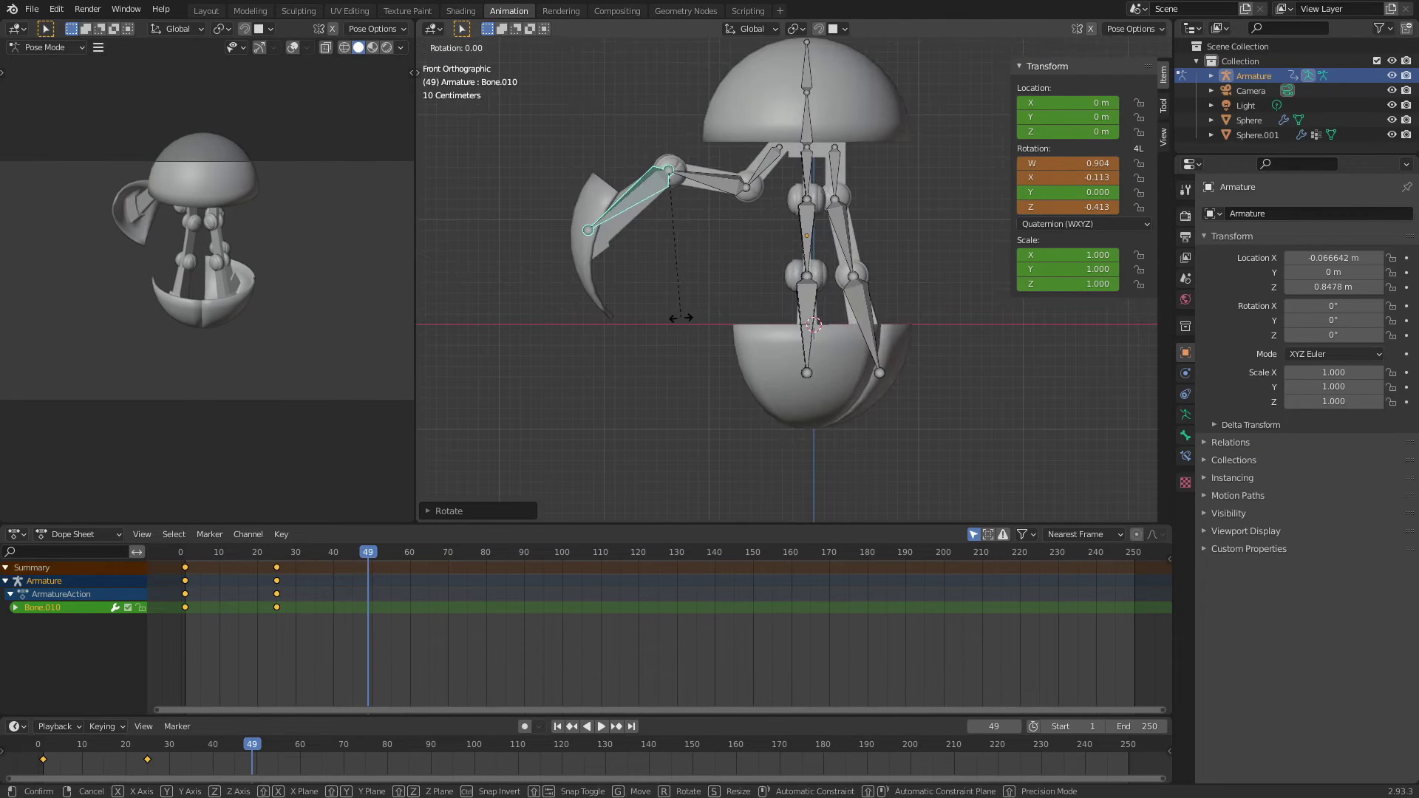
pyautogui.click(850, 166)
pyautogui.press('r')
pyautogui.press('y')
pyautogui.click(960, 243)
pyautogui.click(906, 219)
pyautogui.press('r')
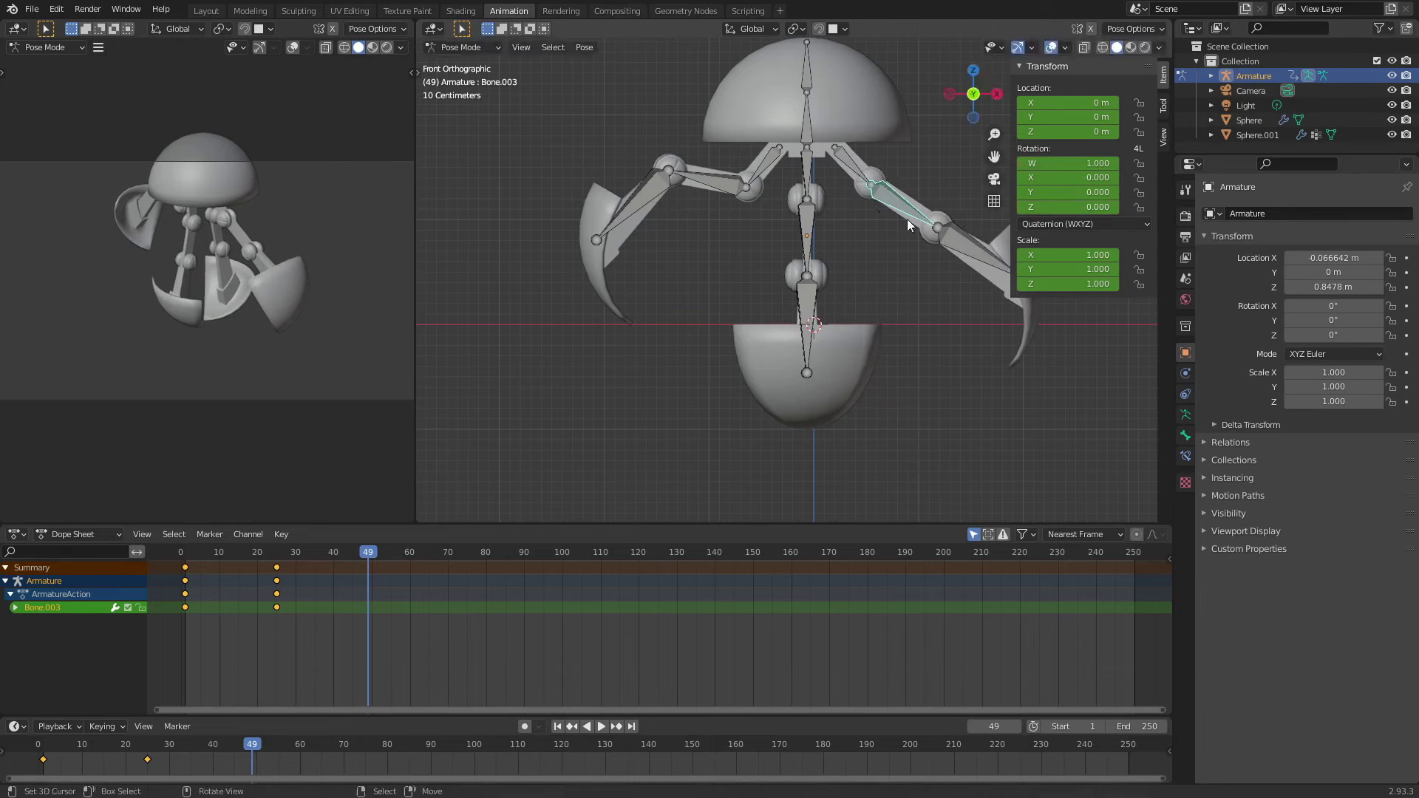
pyautogui.click(897, 203)
# - Rotate the right arm's outer bone outward about the Y axis
pyautogui.keyDown('shift'); pyautogui.moveTo(986, 123); pyautogui.dragTo(870, 123, button='middle'); pyautogui.keyUp('shift')
pyautogui.click(883, 161)
pyautogui.press('r')
pyautogui.press('y')
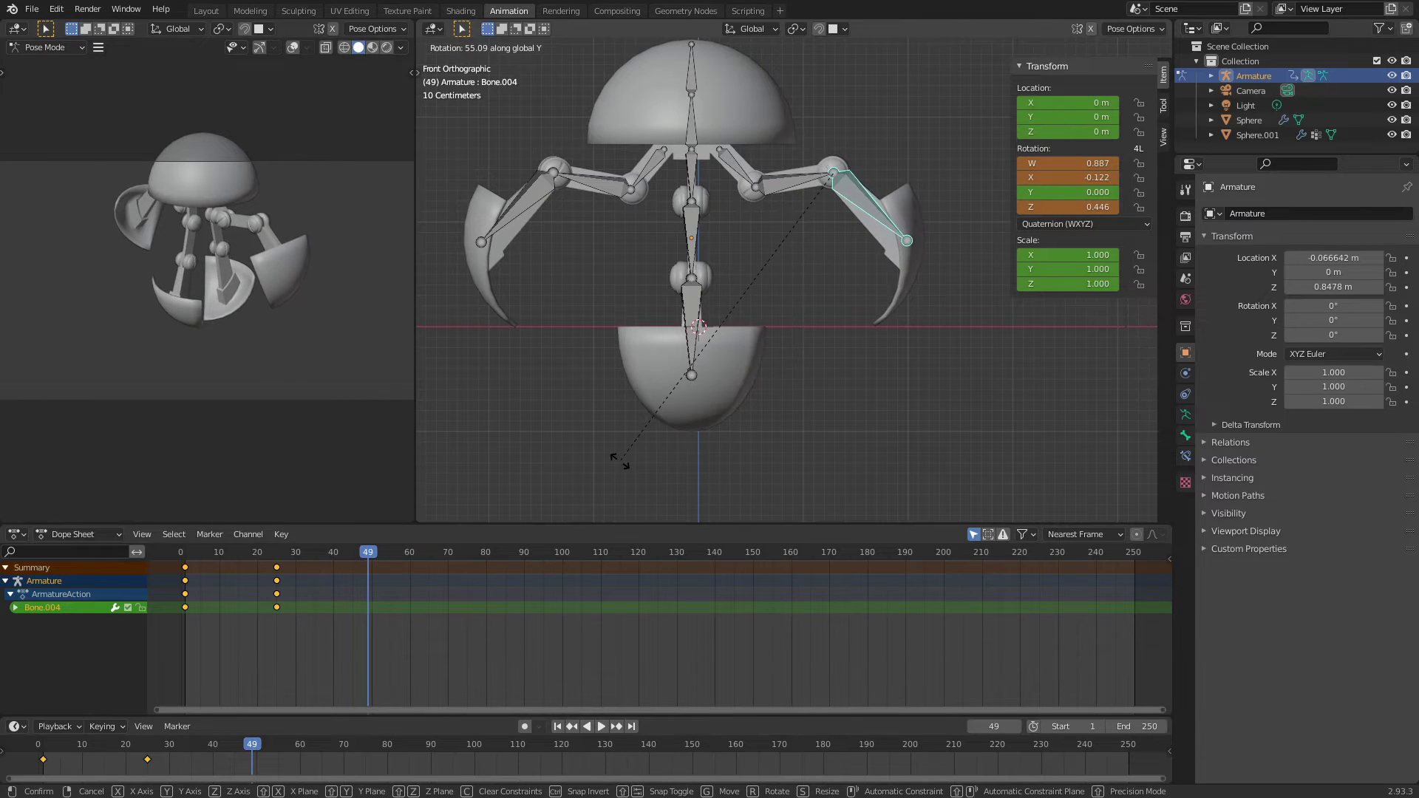
pyautogui.click(620, 462)
pyautogui.moveTo(619, 462); pyautogui.dragTo(717, 356, button='middle')
# - From the right side view, swing the left leg's claw bone further down about X
pyautogui.click(717, 356)
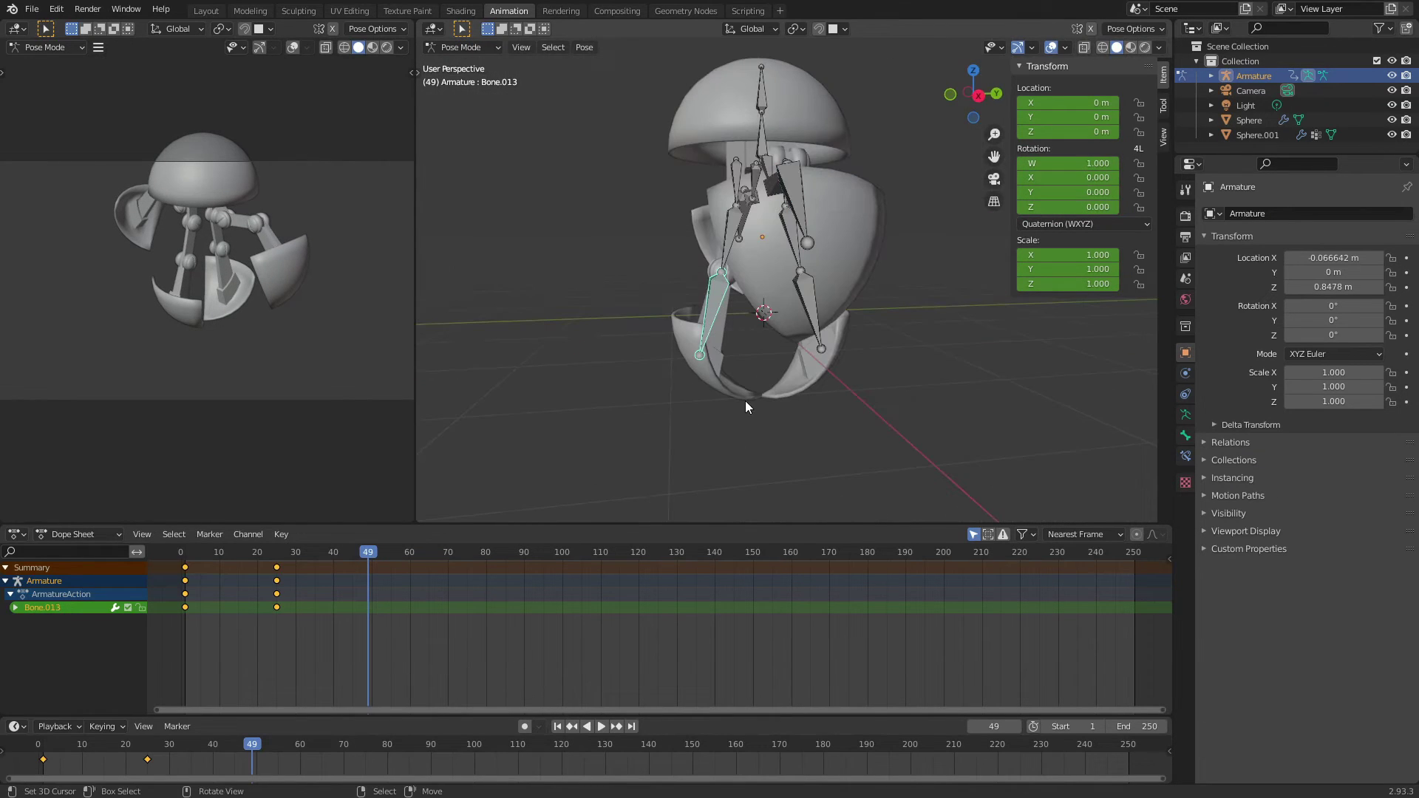
pyautogui.press('KP_3')
pyautogui.click(743, 237)
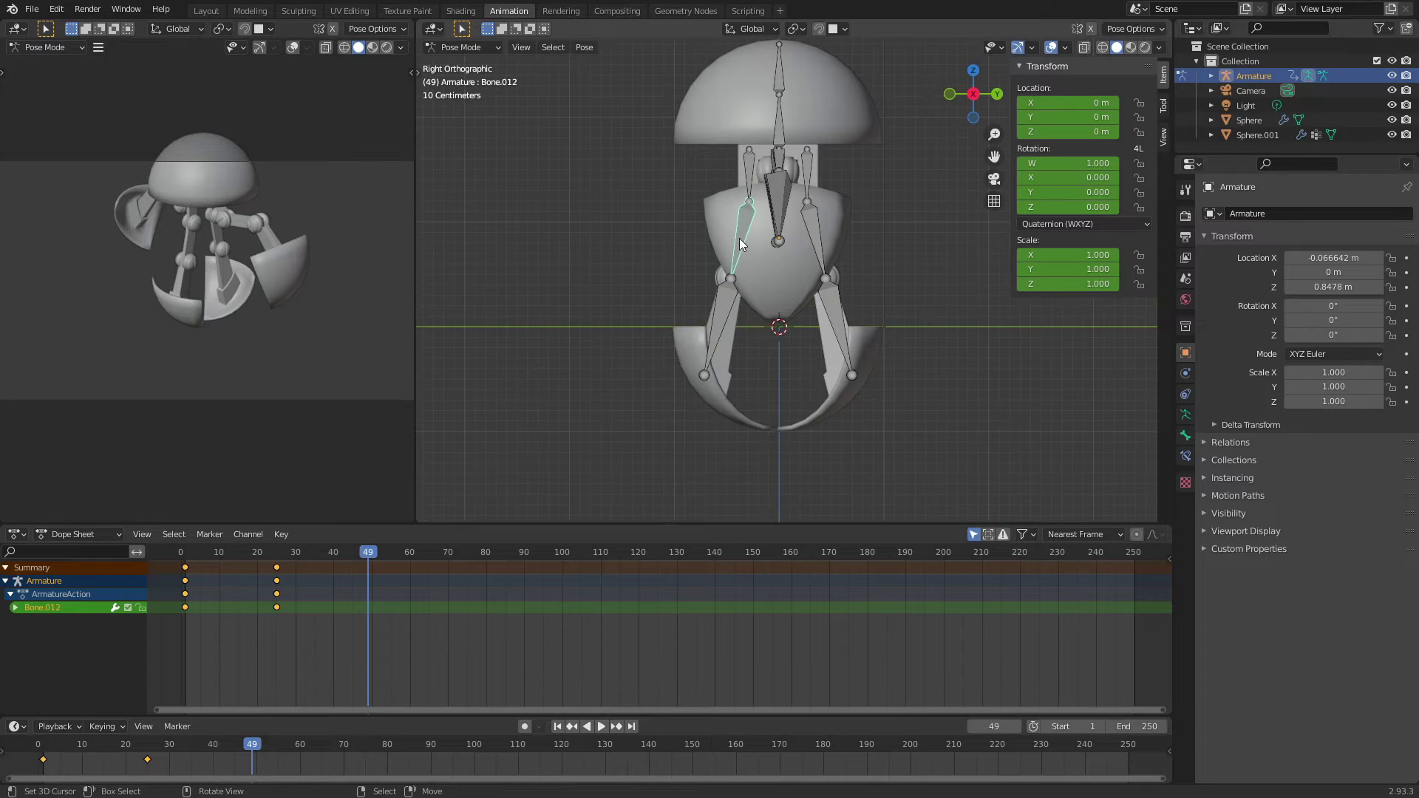
pyautogui.press('KP_1')
pyautogui.press('KP_3')
pyautogui.click(716, 329)
pyautogui.press('r')
pyautogui.press('x')
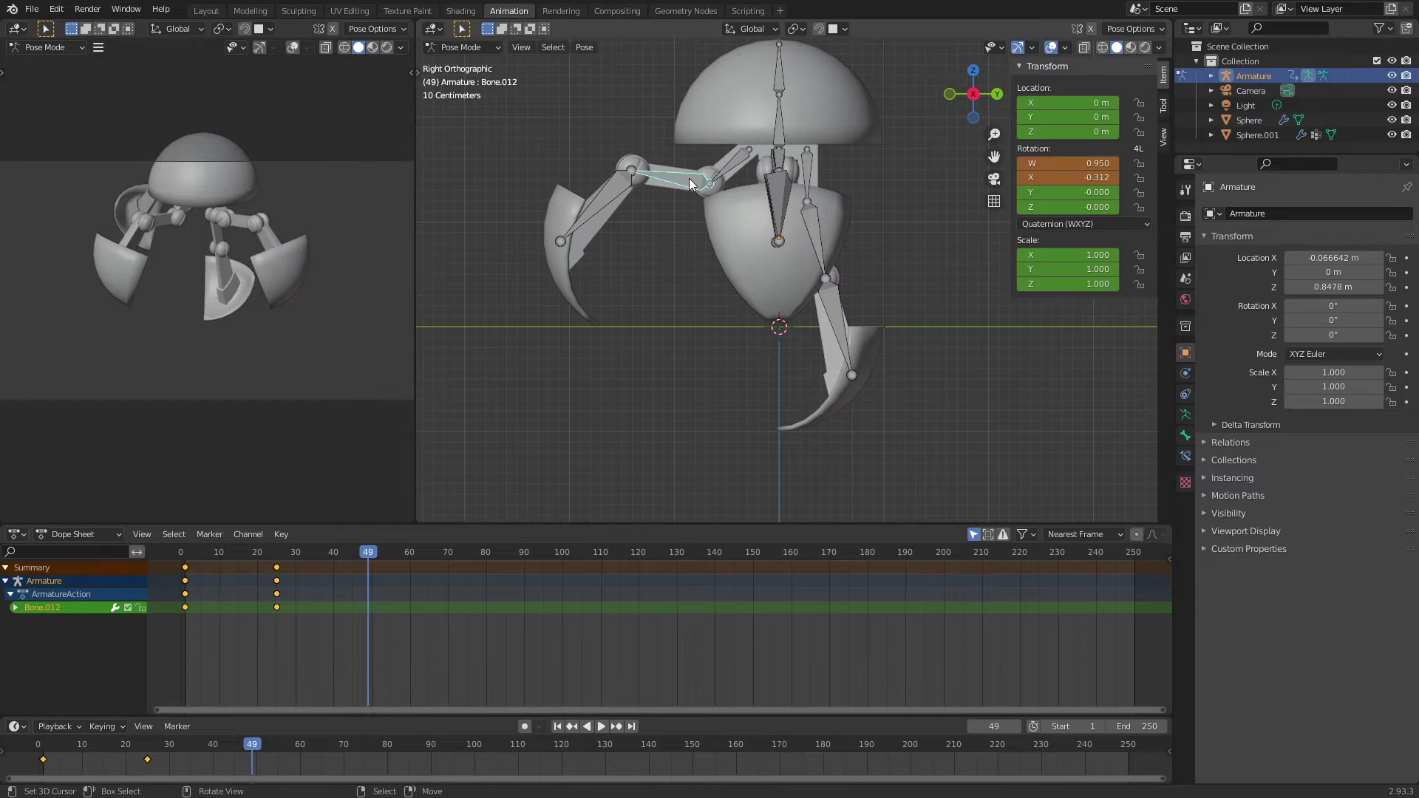
pyautogui.click(594, 179)
# - Rotate the left arm bone, and swing the right upper leg bone about X
pyautogui.press('r')
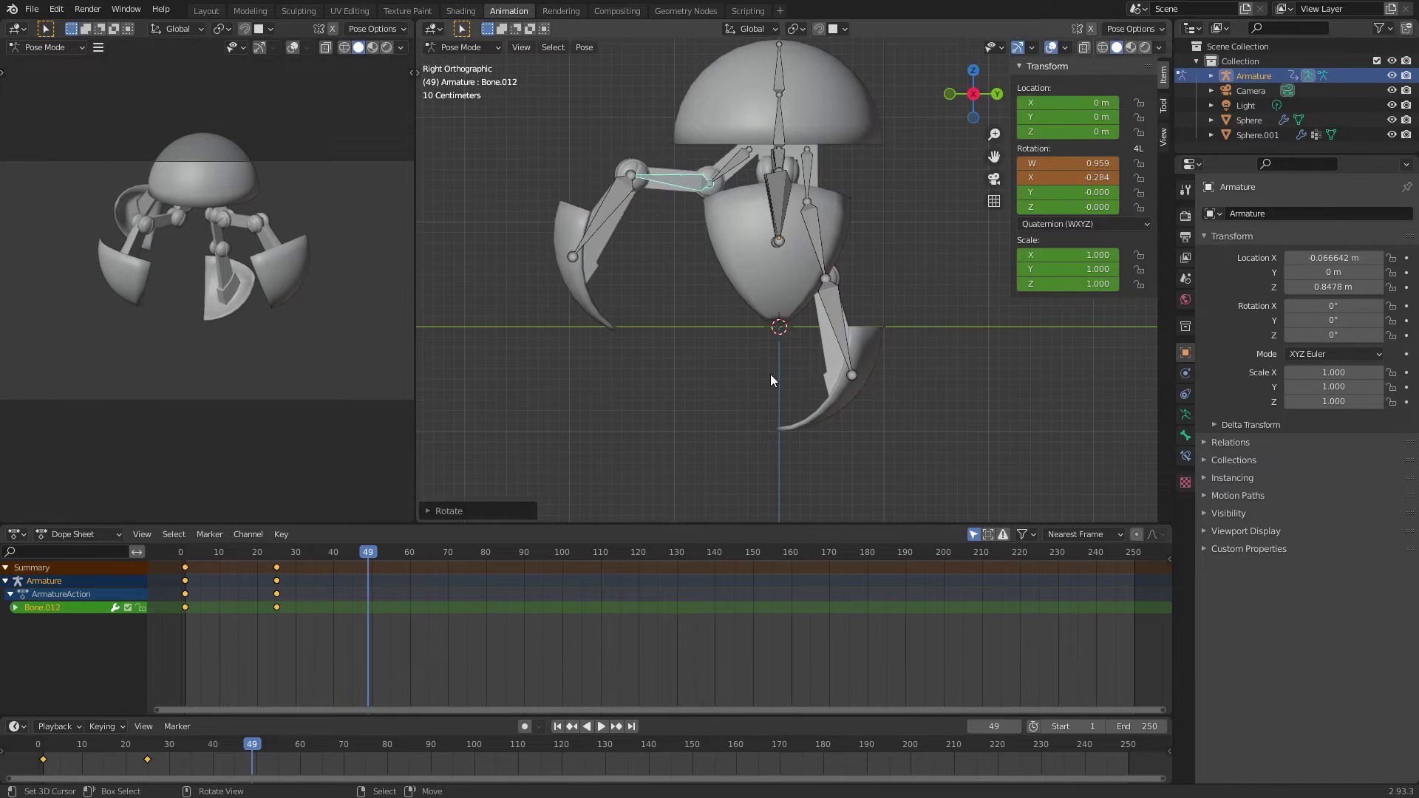
pyautogui.click(770, 374)
pyautogui.click(584, 222)
pyautogui.moveTo(769, 433); pyautogui.dragTo(918, 427, button='middle')
pyautogui.click(804, 172)
pyautogui.press('r')
pyautogui.press('x')
pyautogui.click(911, 169)
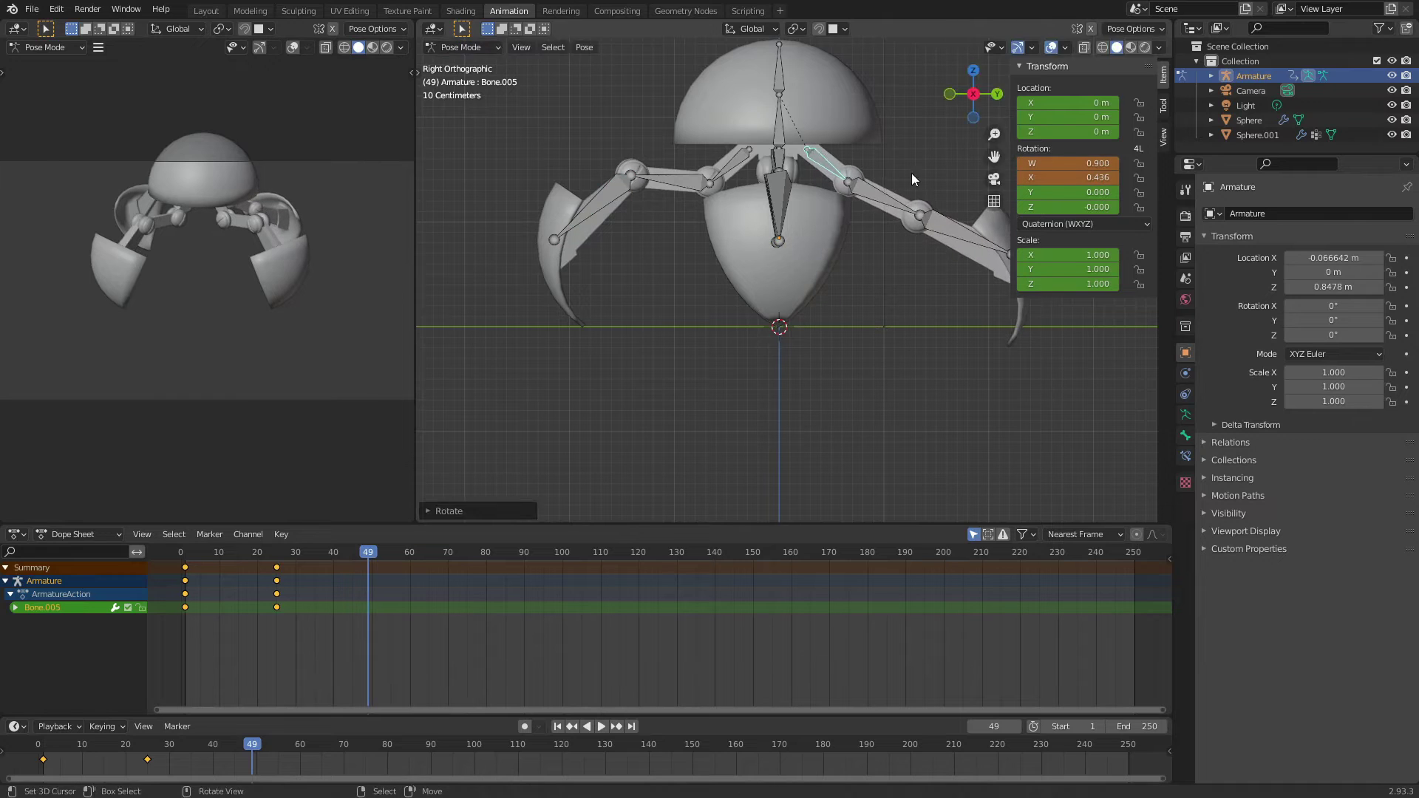
pyautogui.keyDown('shift'); pyautogui.moveTo(973, 252); pyautogui.dragTo(897, 260, button='middle'); pyautogui.keyUp('shift')
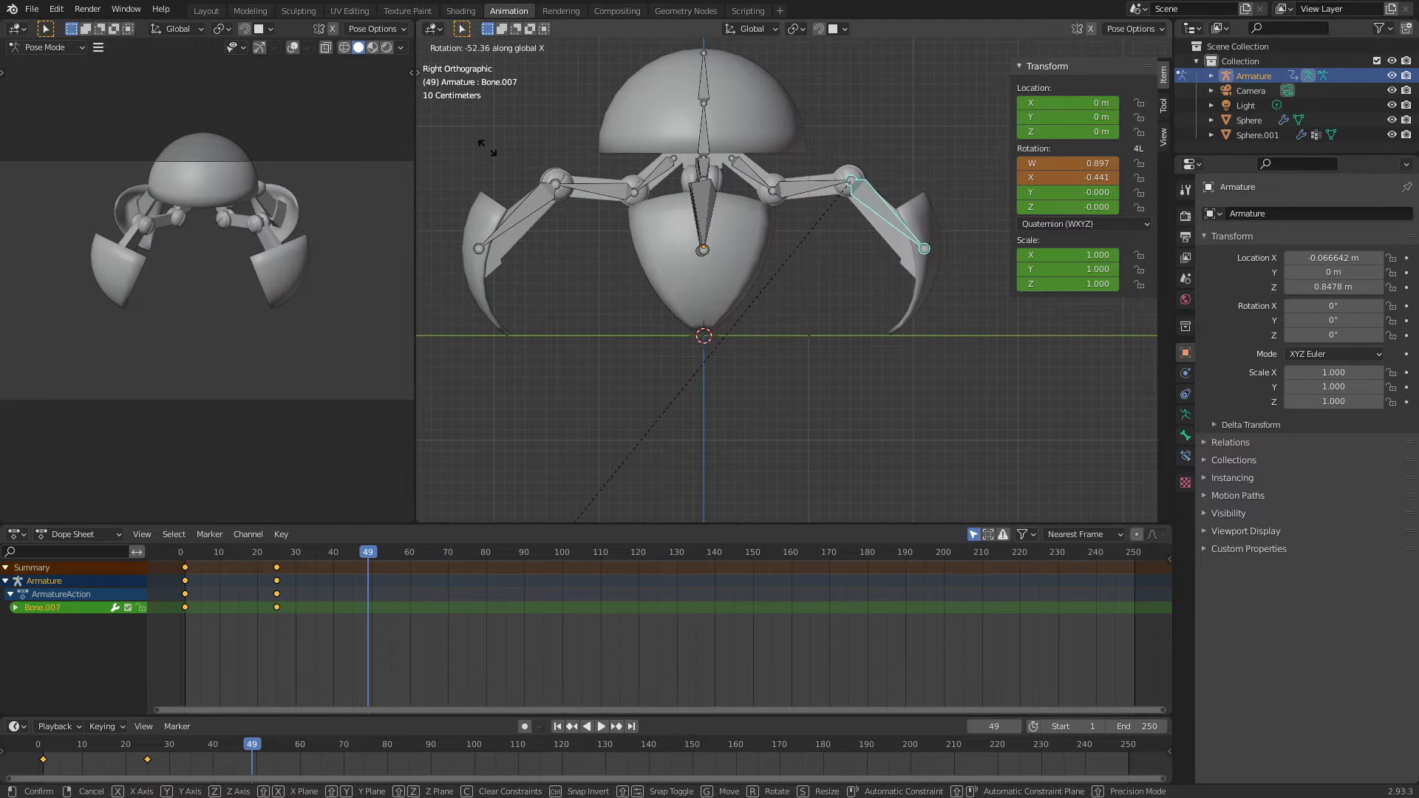
# - Set the outer right leg and the next leg bone to their final spread angles
pyautogui.click(487, 147)
pyautogui.click(818, 199)
pyautogui.press('r')
pyautogui.moveTo(818, 200); pyautogui.dragTo(809, 409, button='middle')
pyautogui.press('KP_1')
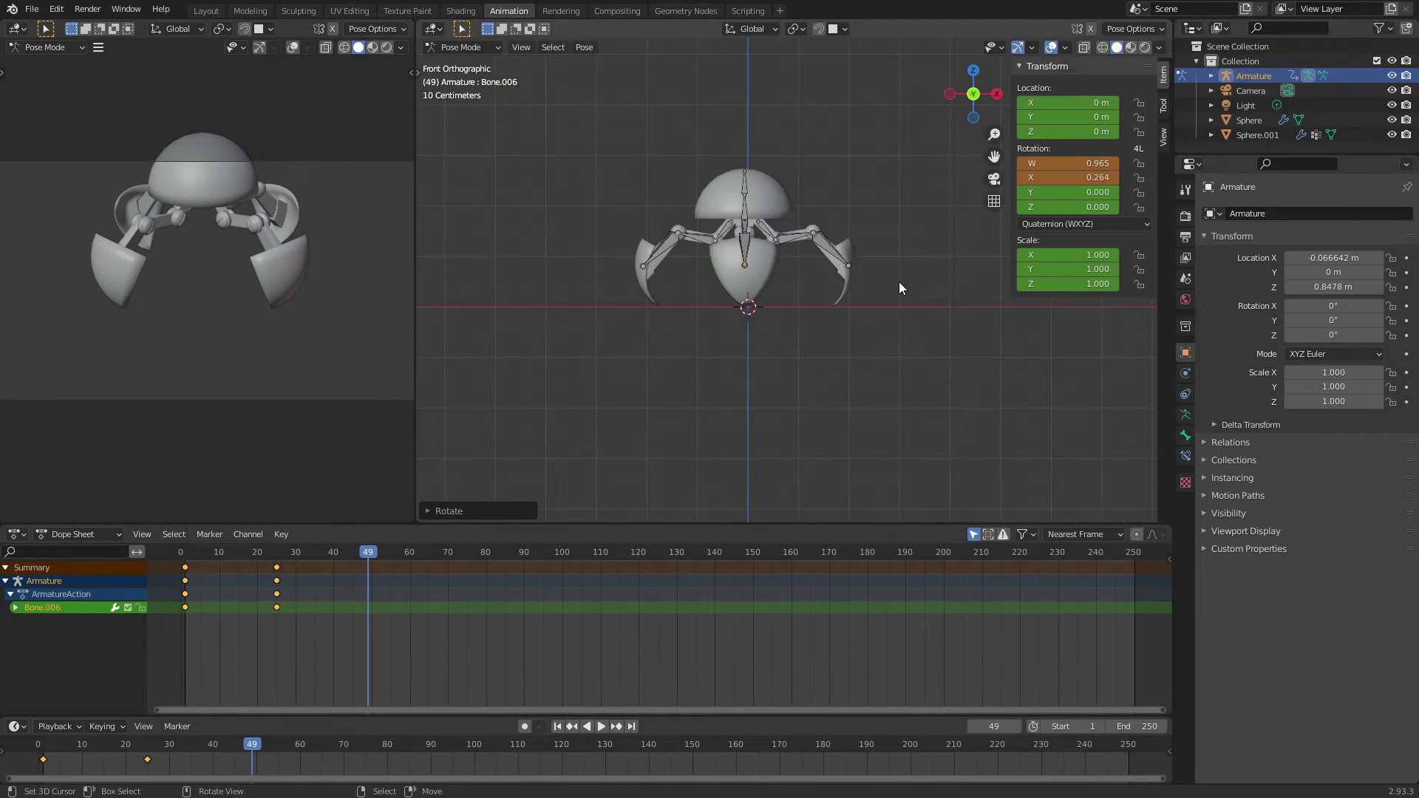
pyautogui.moveTo(899, 282); pyautogui.dragTo(911, 283, button='middle')
# - Keyframe all bones at frame 49 and preview the unfolding from the start
pyautogui.press('a')
pyautogui.press('i')
pyautogui.hotkey('shift', 'Left')
pyautogui.press('space')
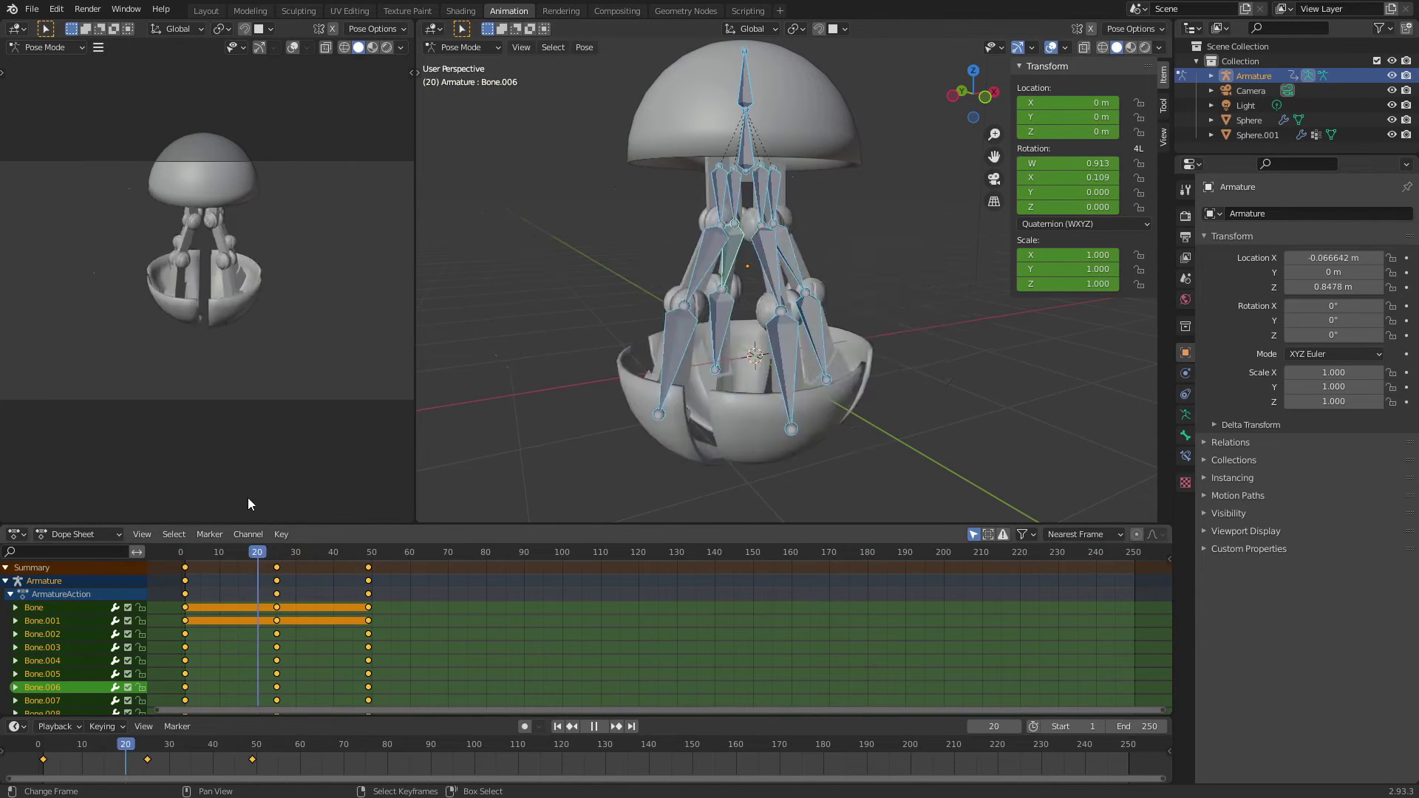
pyautogui.press('Escape')
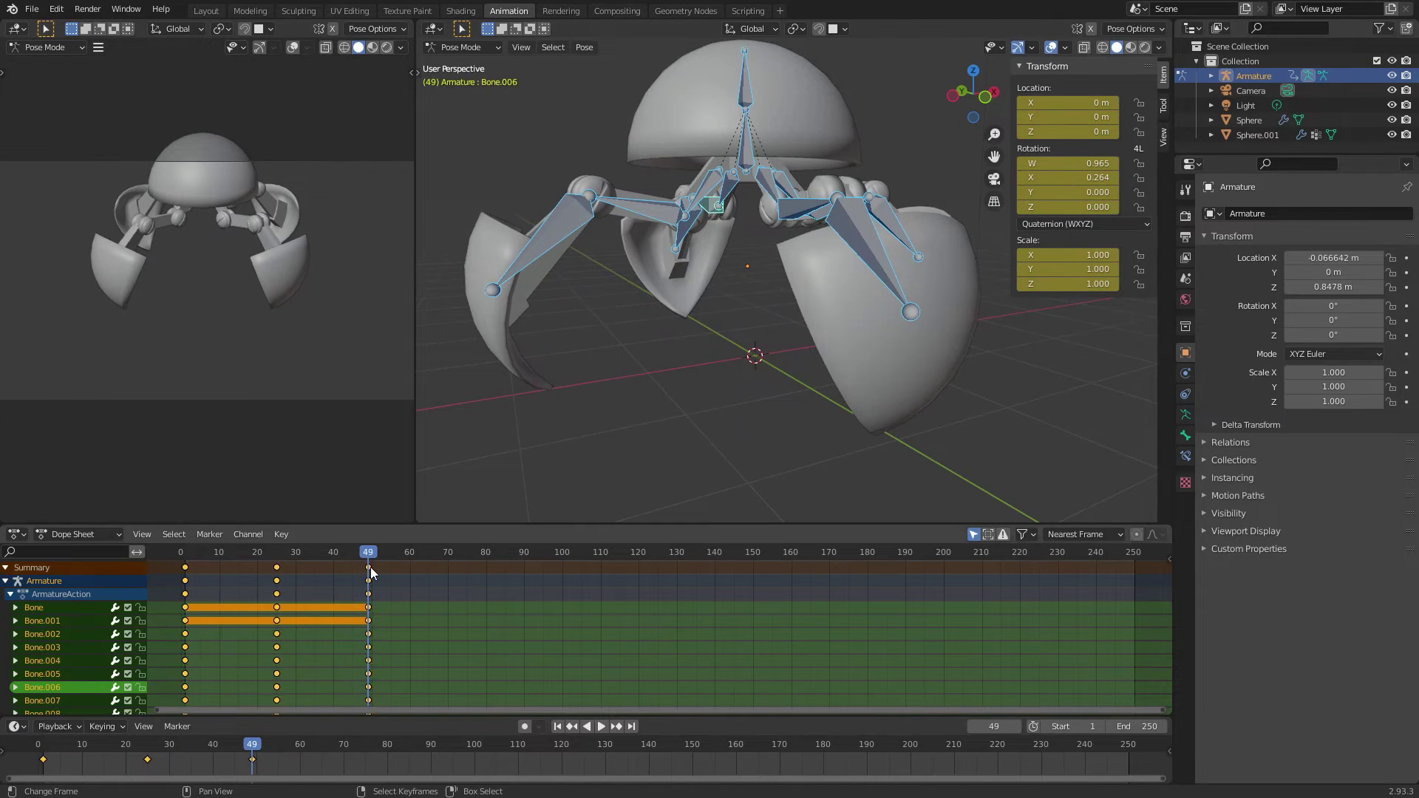
# - Rotate several leg bones further to refine the spread pose
pyautogui.click(806, 207)
pyautogui.moveTo(757, 360)
pyautogui.mouseDown(button='middle')
pyautogui.moveTo(591, 276)
pyautogui.moveTo(893, 287)
pyautogui.moveTo(835, 214)
pyautogui.moveTo(632, 246)
pyautogui.mouseUp(button='middle')
pyautogui.click(642, 301)
pyautogui.press('r')
pyautogui.click(641, 300)
pyautogui.click(835, 215)
pyautogui.scroll(3, 814, 202)
pyautogui.click(814, 202)
pyautogui.moveTo(814, 202)
pyautogui.mouseDown(button='middle')
pyautogui.moveTo(847, 255)
pyautogui.moveTo(911, 266)
pyautogui.mouseUp(button='middle')
# - Select all bones and scrub the animation between frames 49 and 60
pyautogui.press('a')
pyautogui.press('space')
pyautogui.moveTo(405, 559)
pyautogui.mouseDown()
pyautogui.moveTo(272, 540)
pyautogui.moveTo(411, 538)
pyautogui.mouseUp()
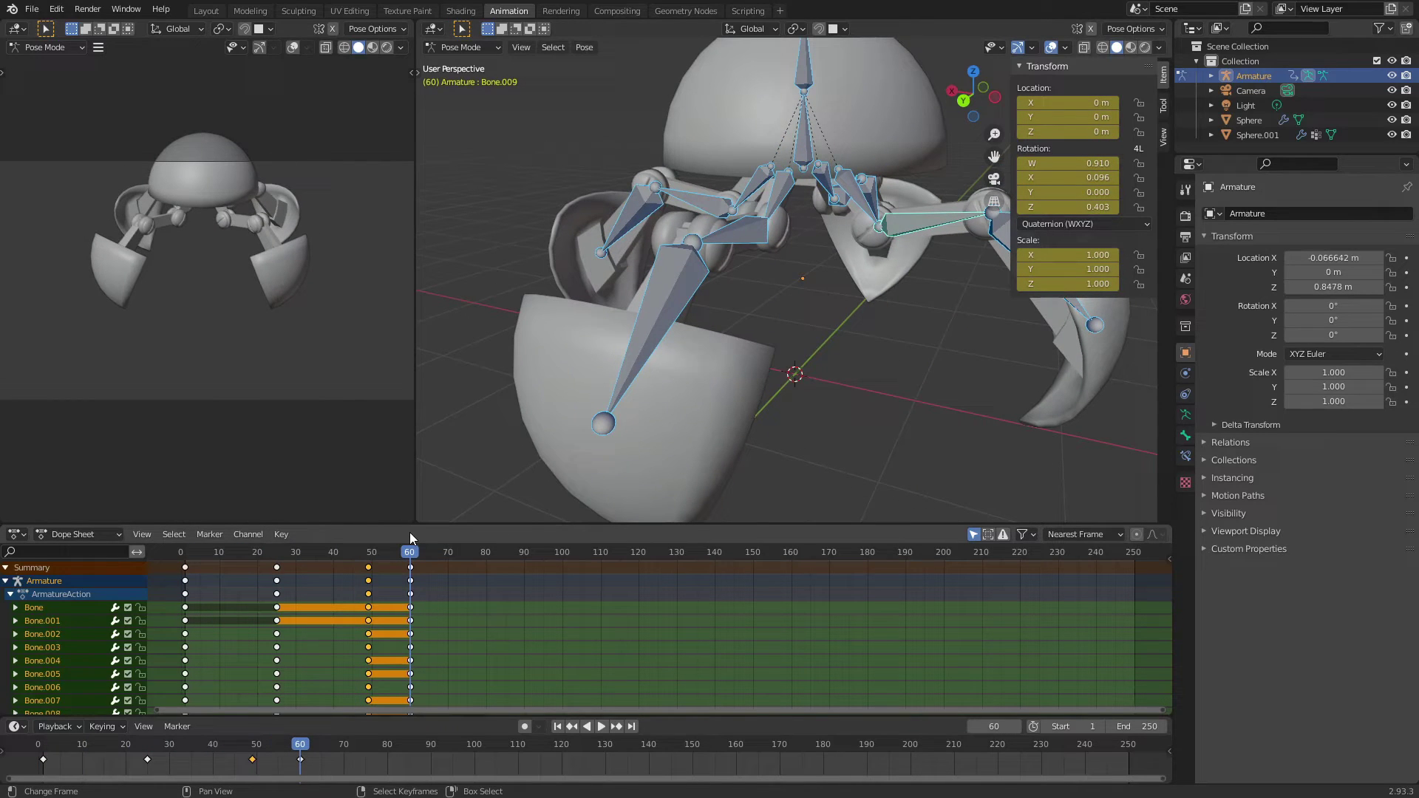
pyautogui.moveTo(665, 296); pyautogui.dragTo(982, 357, button='middle')
pyautogui.moveTo(368, 553); pyautogui.dragTo(413, 559)
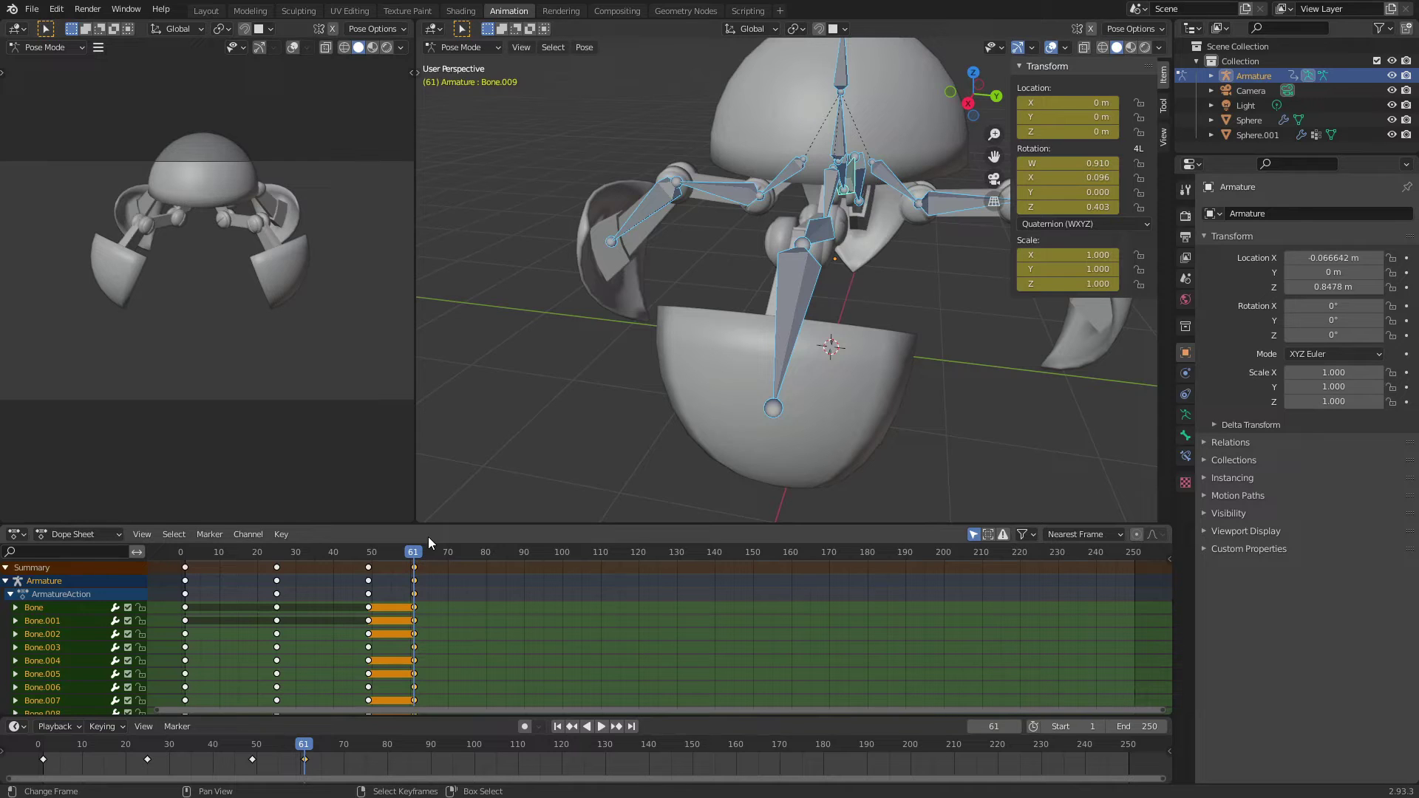
# - Replay the animation from the closed sphere pose and jump to a later frame
pyautogui.scroll(-2, 444, 592)
pyautogui.hotkey('shift', 'Left')
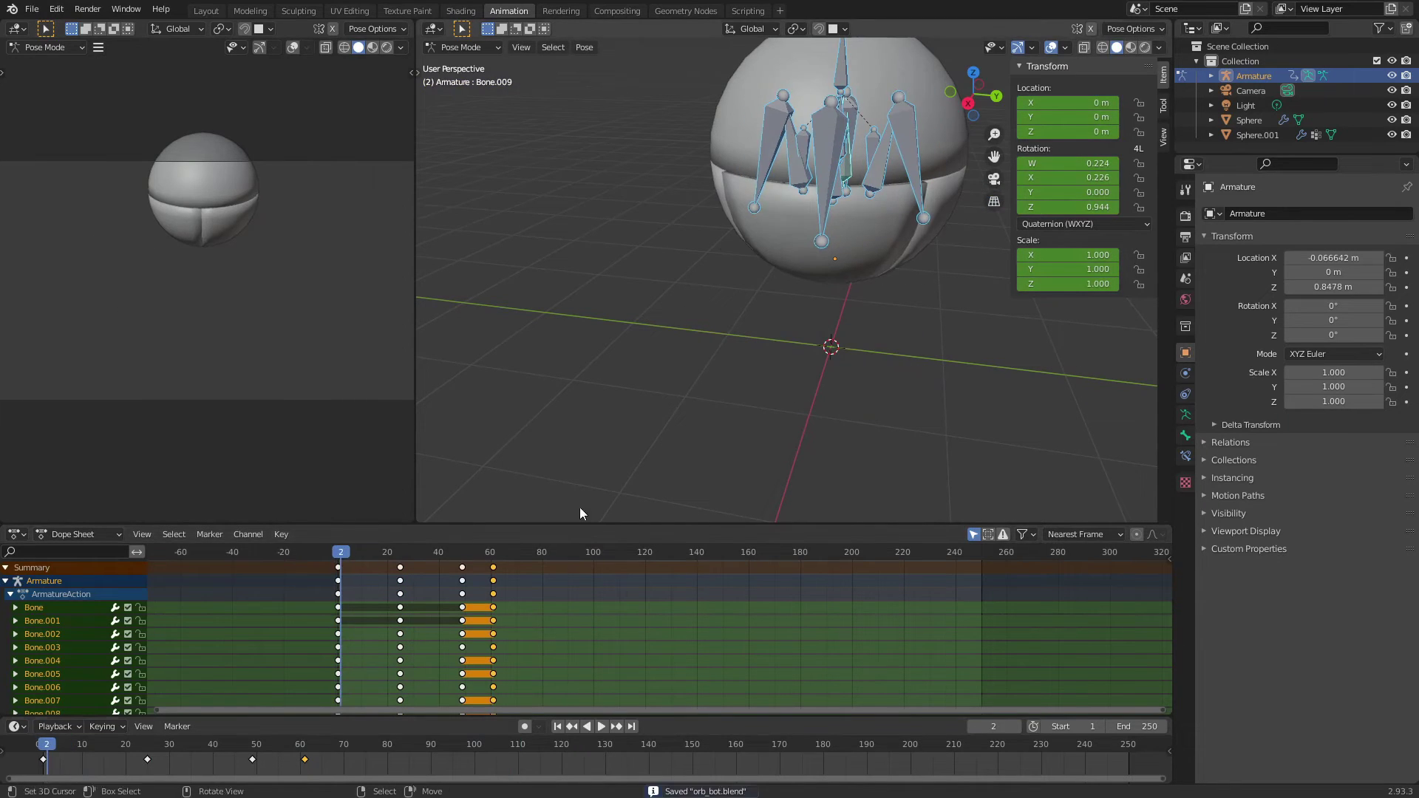
pyautogui.click(600, 726)
pyautogui.moveTo(642, 338); pyautogui.dragTo(513, 500, button='middle')
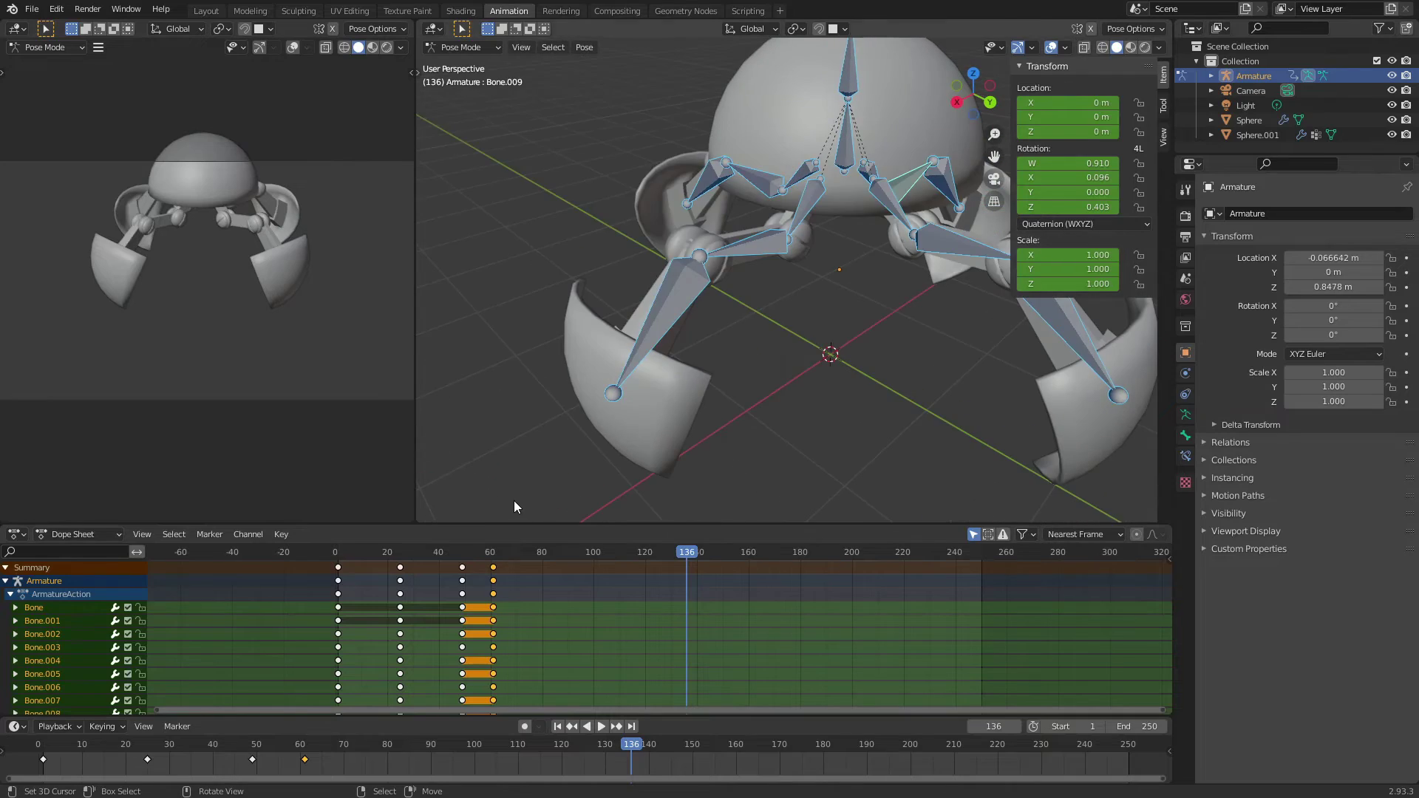
pyautogui.click(544, 560)
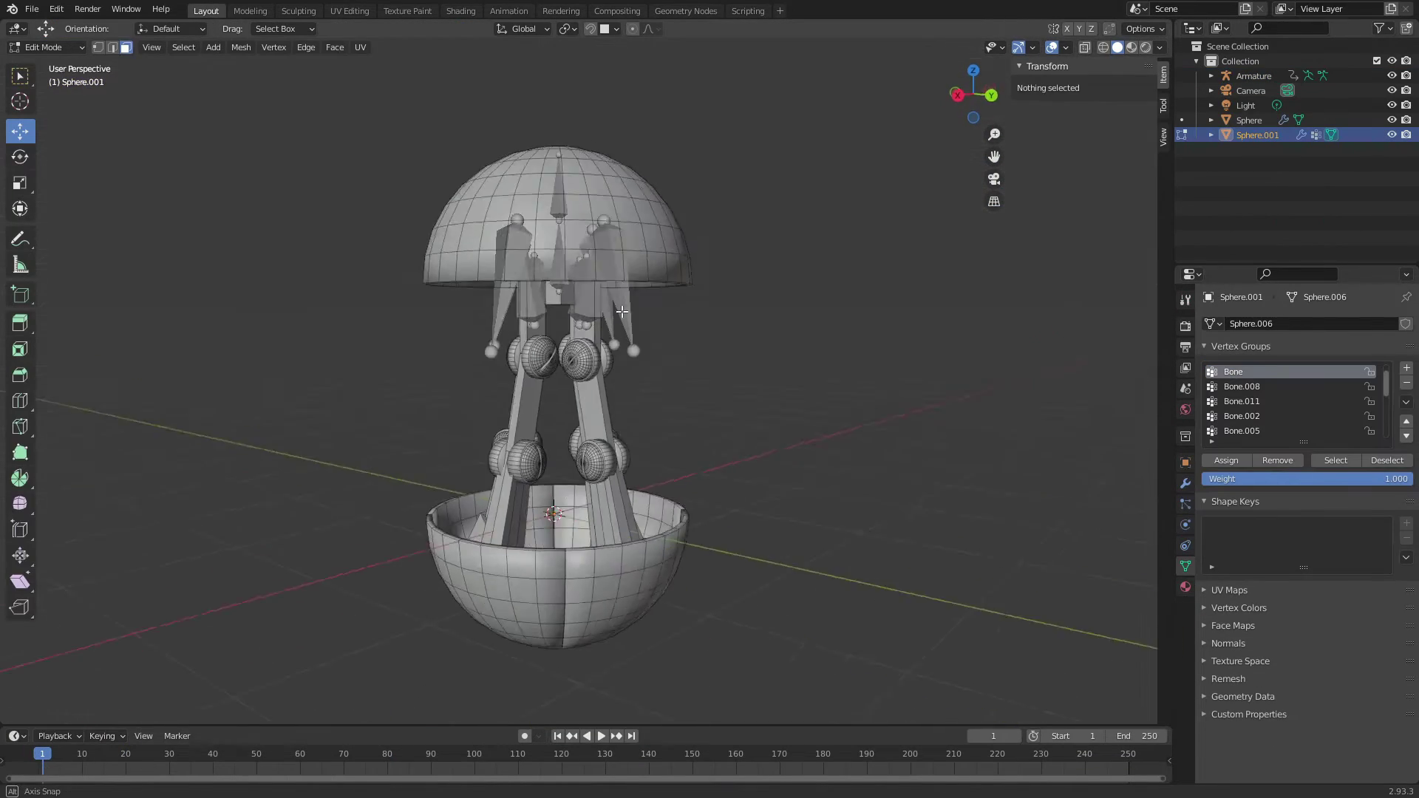
# - Duplicate and enlarge a dome face band on Sphere.001, then remove the duplicate
pyautogui.moveTo(612, 393); pyautogui.dragTo(643, 459, button='middle')
pyautogui.scroll(5, 672, 517)
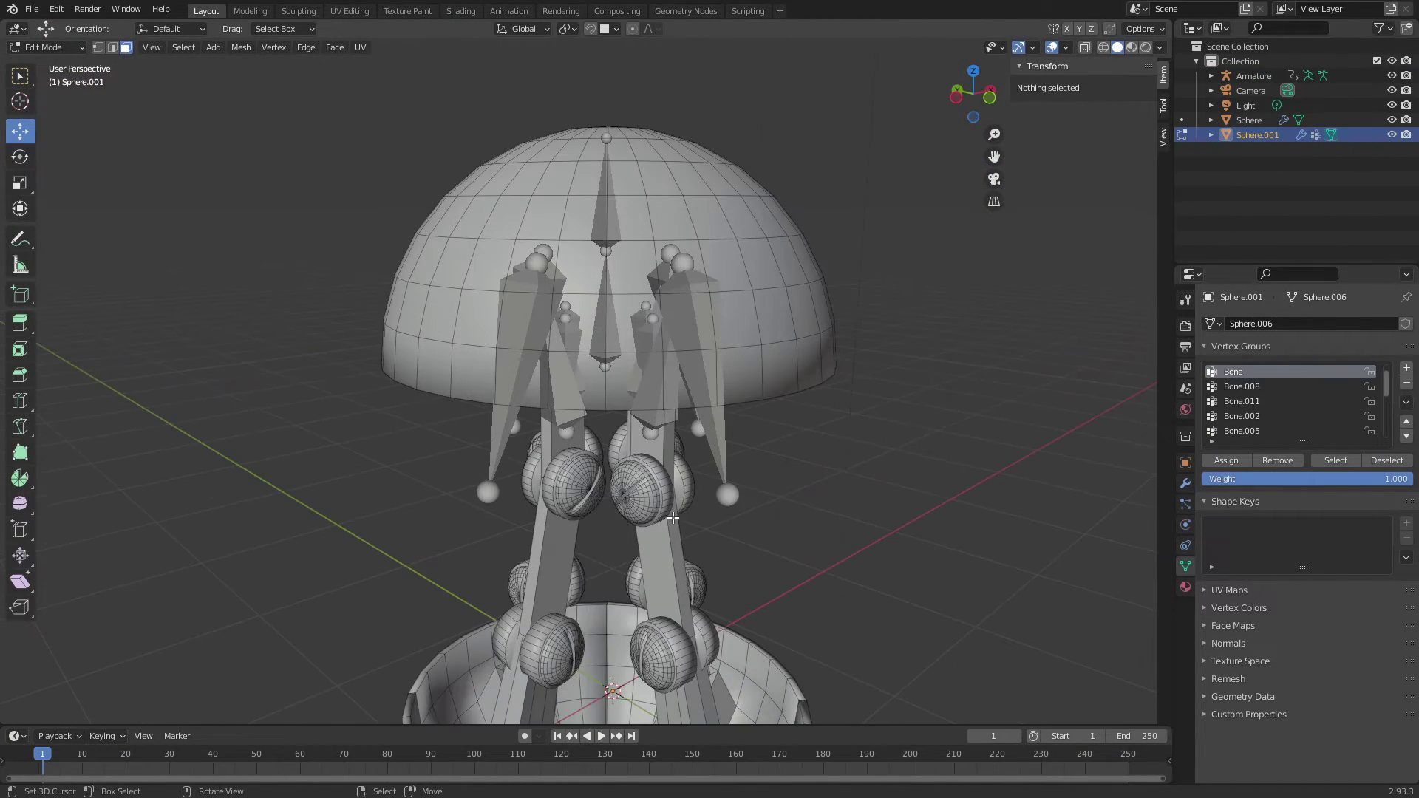
pyautogui.click(461, 219)
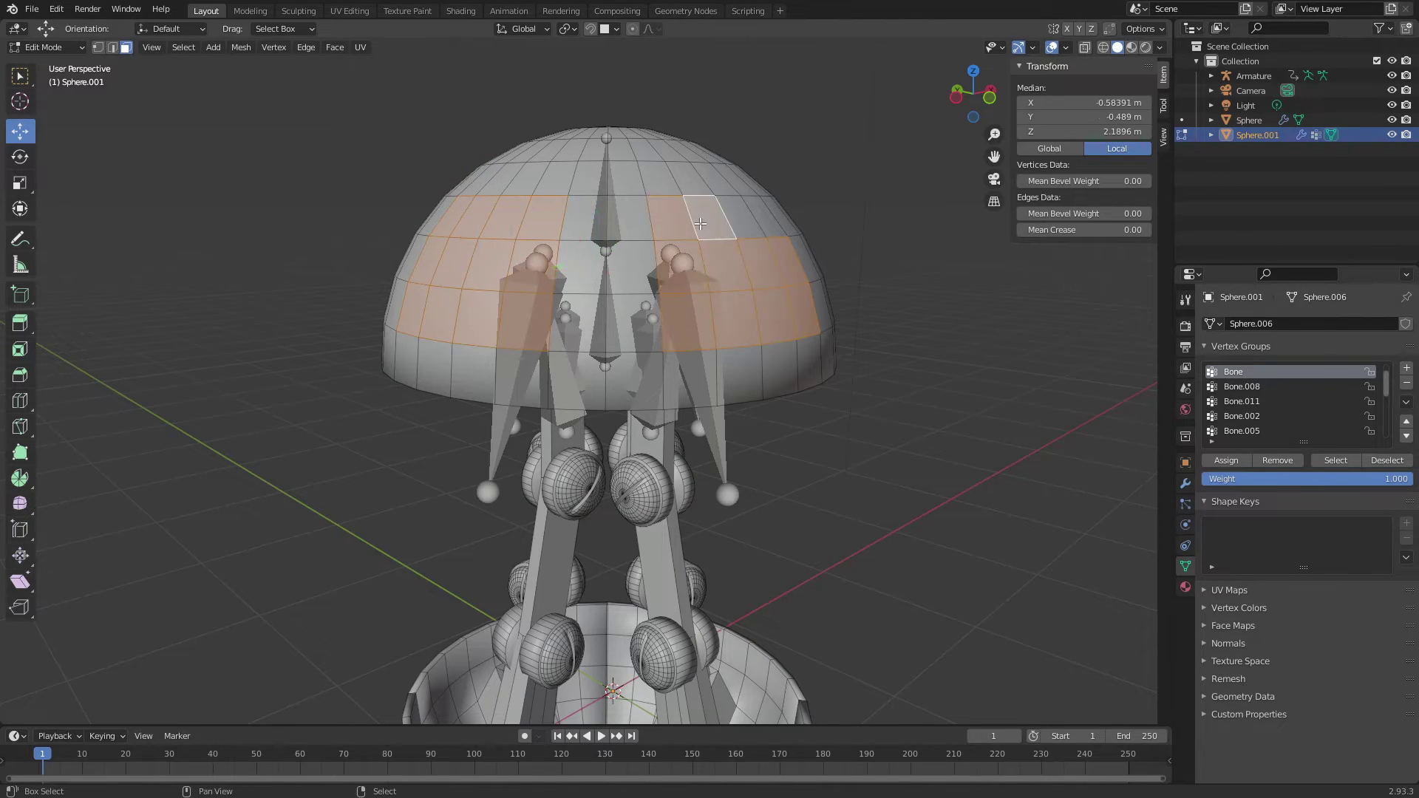
pyautogui.hotkey('shift', 'd')
pyautogui.press('s')
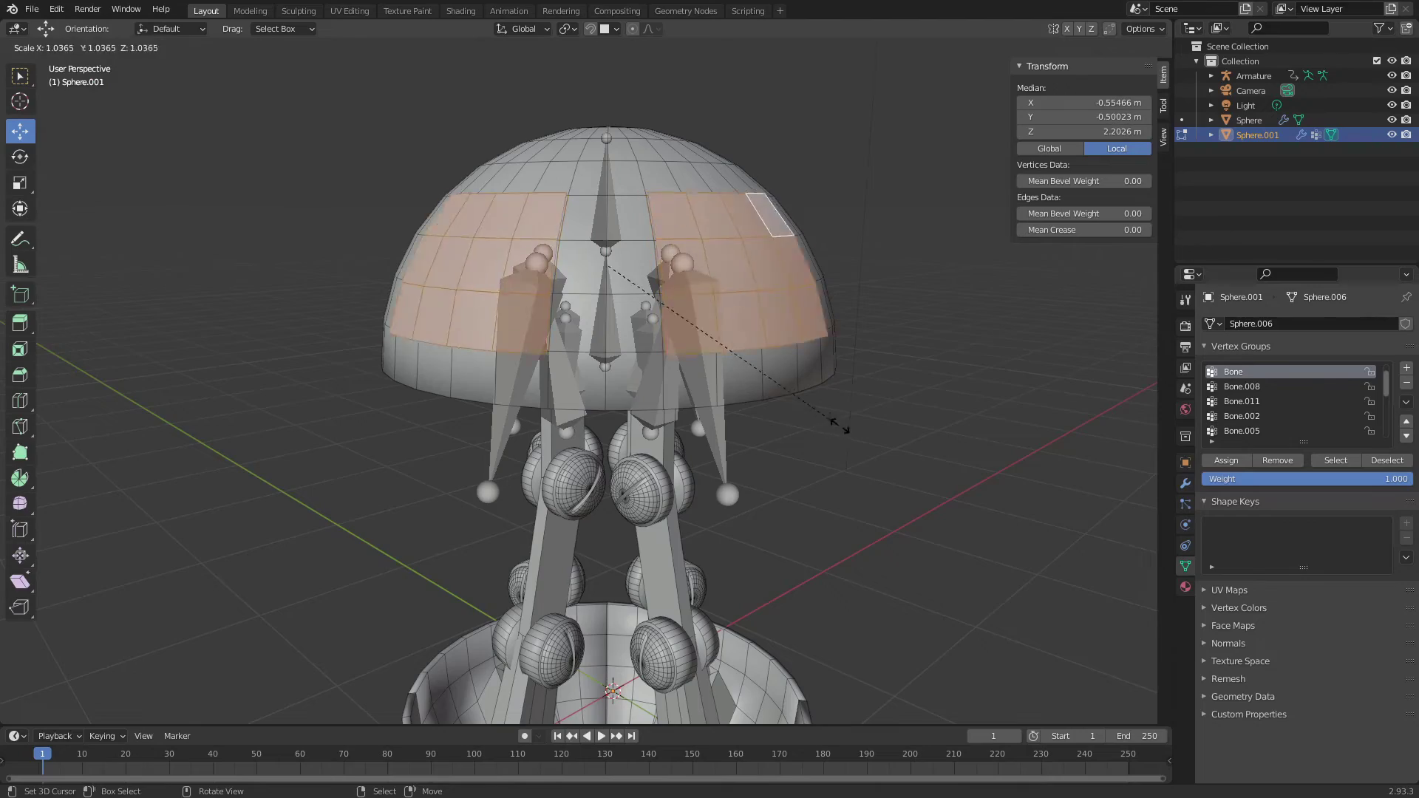
pyautogui.click(833, 424)
pyautogui.moveTo(833, 424)
pyautogui.mouseDown(button='middle')
pyautogui.moveTo(316, 58)
pyautogui.moveTo(725, 326)
pyautogui.mouseUp(button='middle')
pyautogui.press('x')
# - Switch to vertex selection with see-through and delete the leftover dome geometry
pyautogui.click(739, 348)
pyautogui.scroll(4, 726, 396)
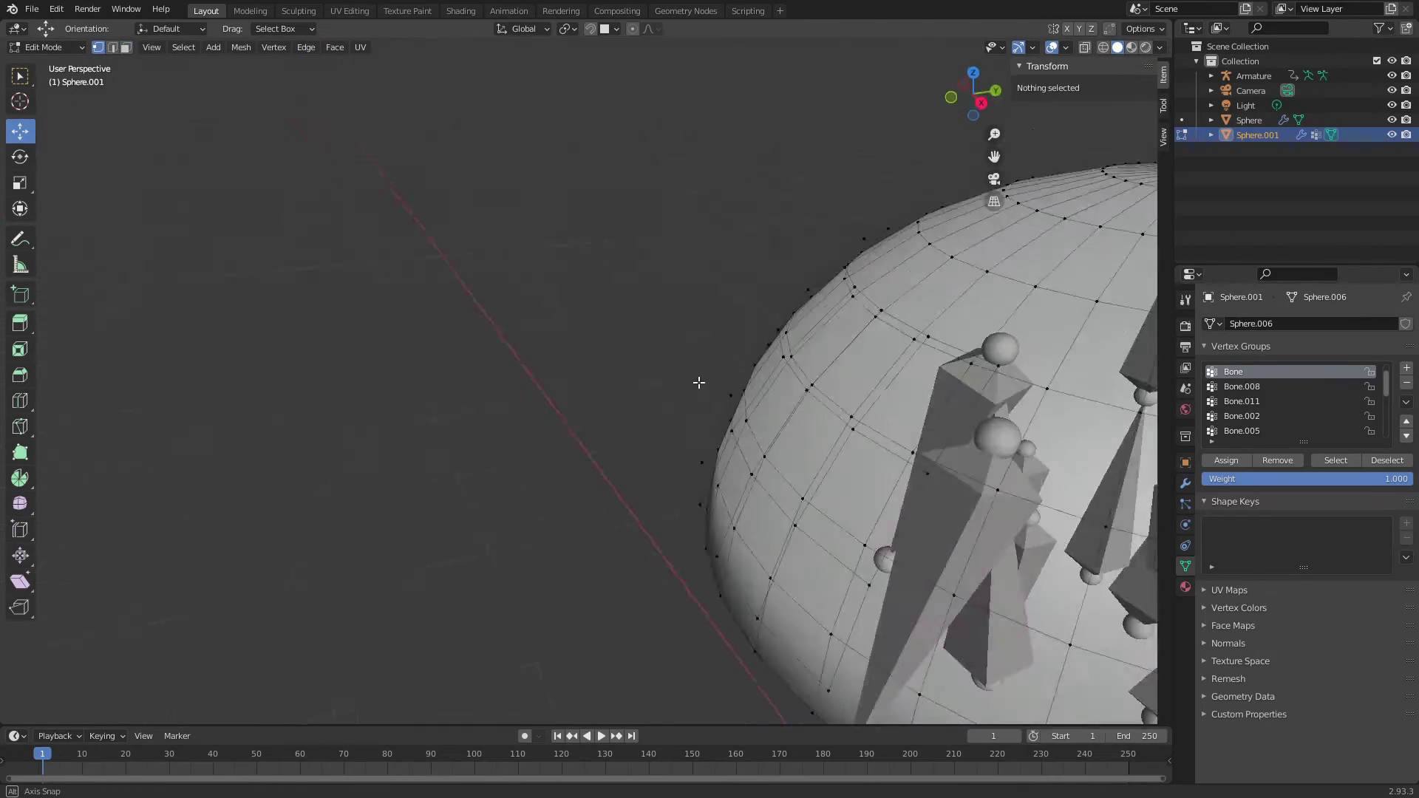
pyautogui.scroll(-4, 695, 370)
pyautogui.press('1')
pyautogui.click(698, 173)
pyautogui.press('x')
pyautogui.click(634, 213)
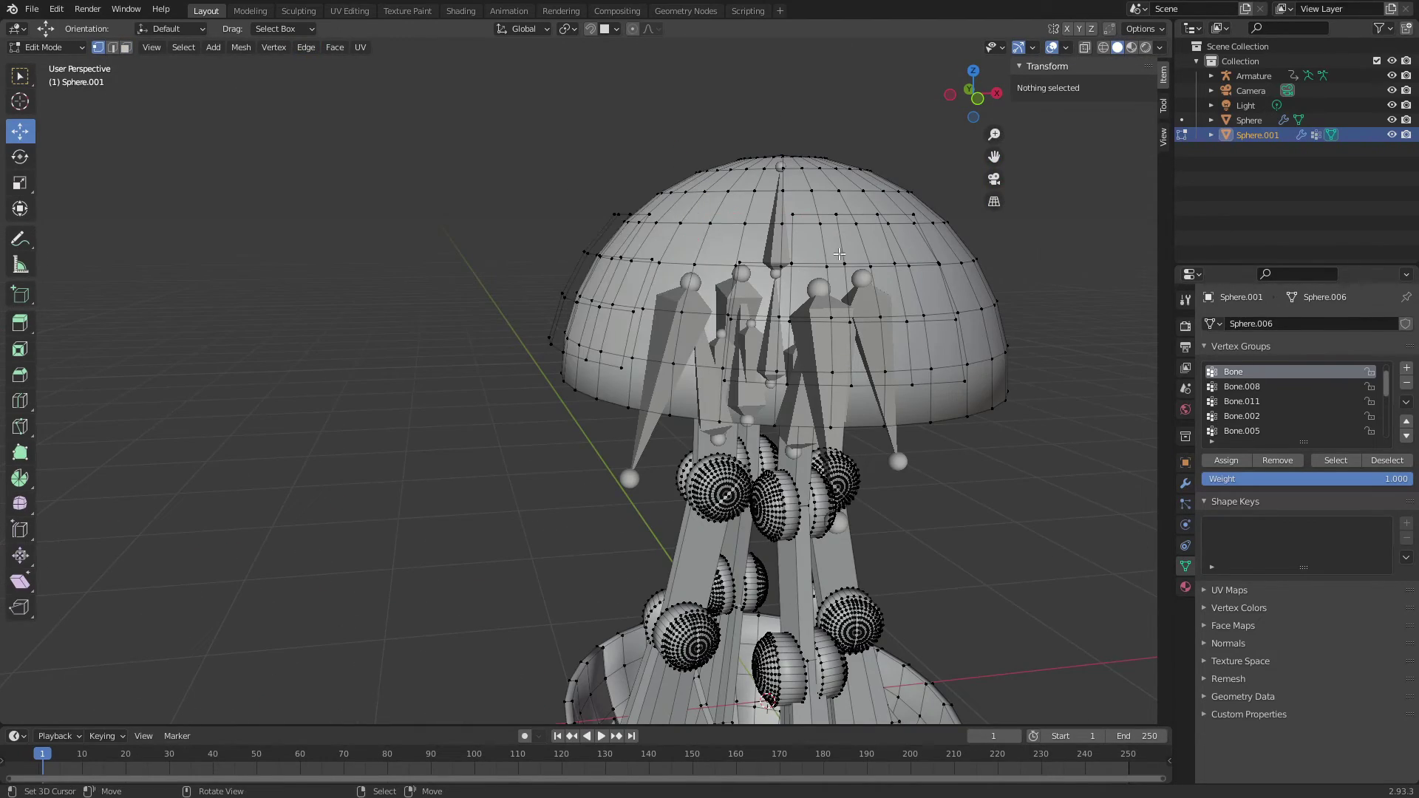
# - Select several dome vertices while orbiting, then deselect everything
pyautogui.click(832, 215)
pyautogui.click(840, 254)
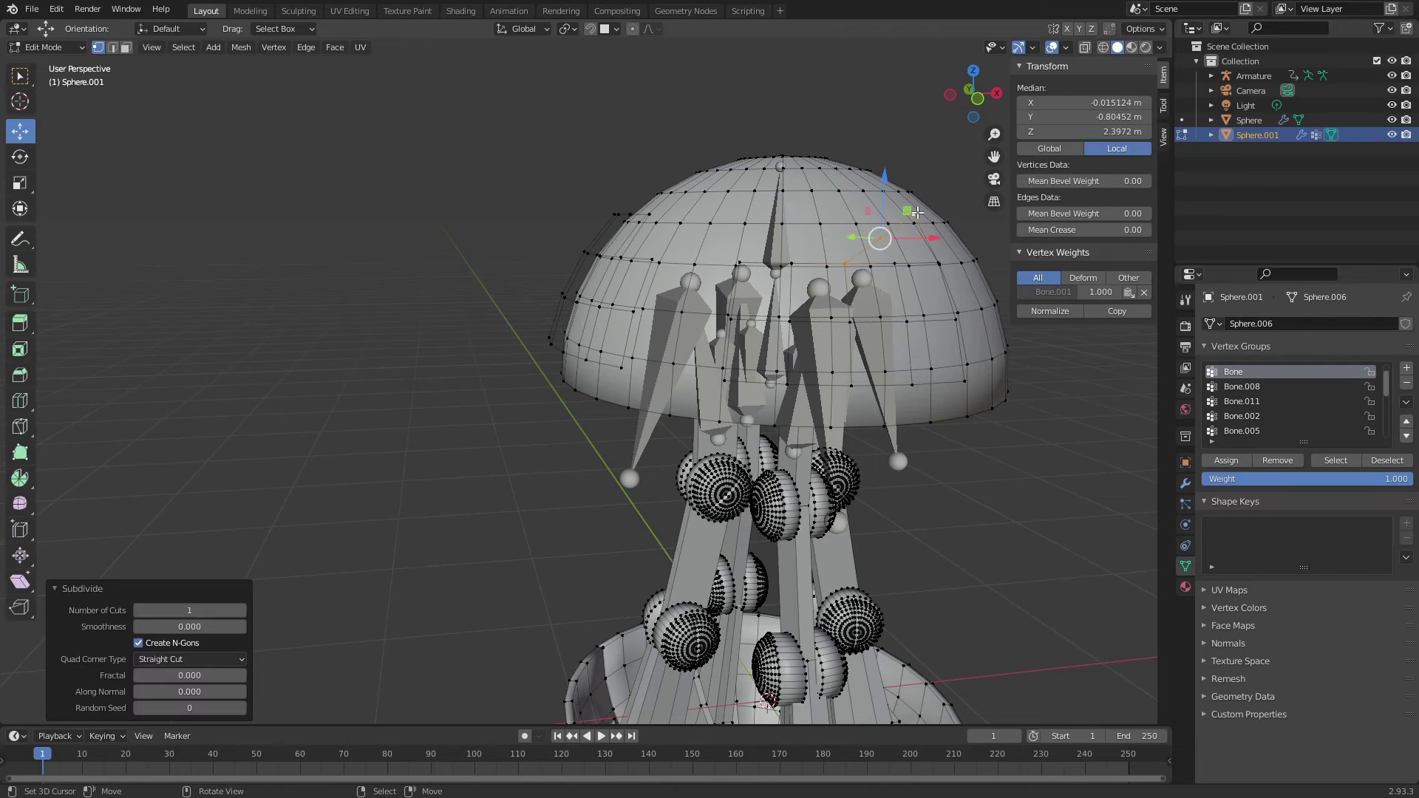
pyautogui.click(887, 250)
pyautogui.click(805, 309)
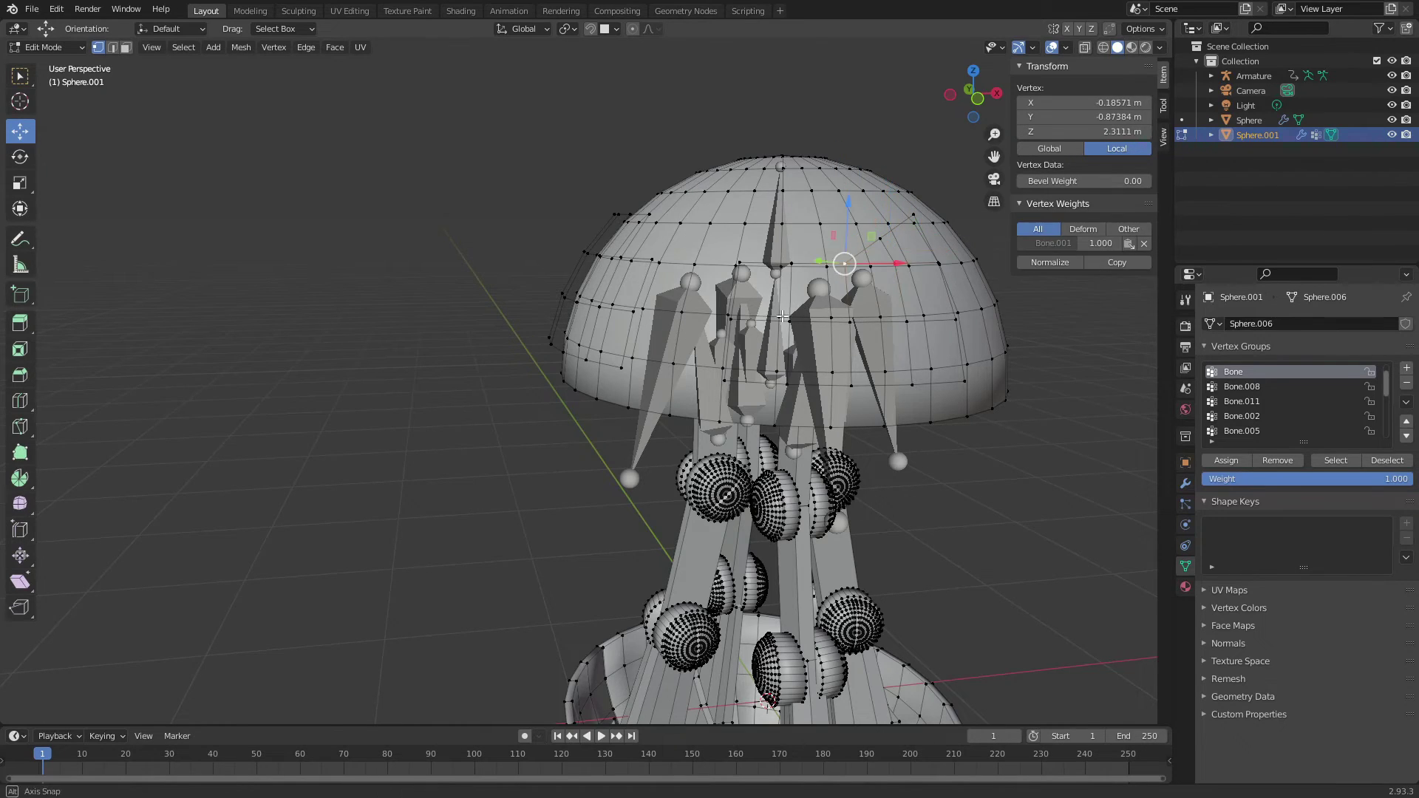
pyautogui.moveTo(805, 309); pyautogui.dragTo(834, 355, button='middle')
pyautogui.scroll(2, 834, 356)
pyautogui.scroll(-3, 759, 399)
pyautogui.moveTo(759, 400)
pyautogui.mouseDown(button='middle')
pyautogui.moveTo(977, 424)
pyautogui.moveTo(739, 310)
pyautogui.mouseUp(button='middle')
pyautogui.hotkey('alt', 'a')
# - Pick a vertex, the triangular petal face and an edge on the dome
pyautogui.scroll(3, 739, 310)
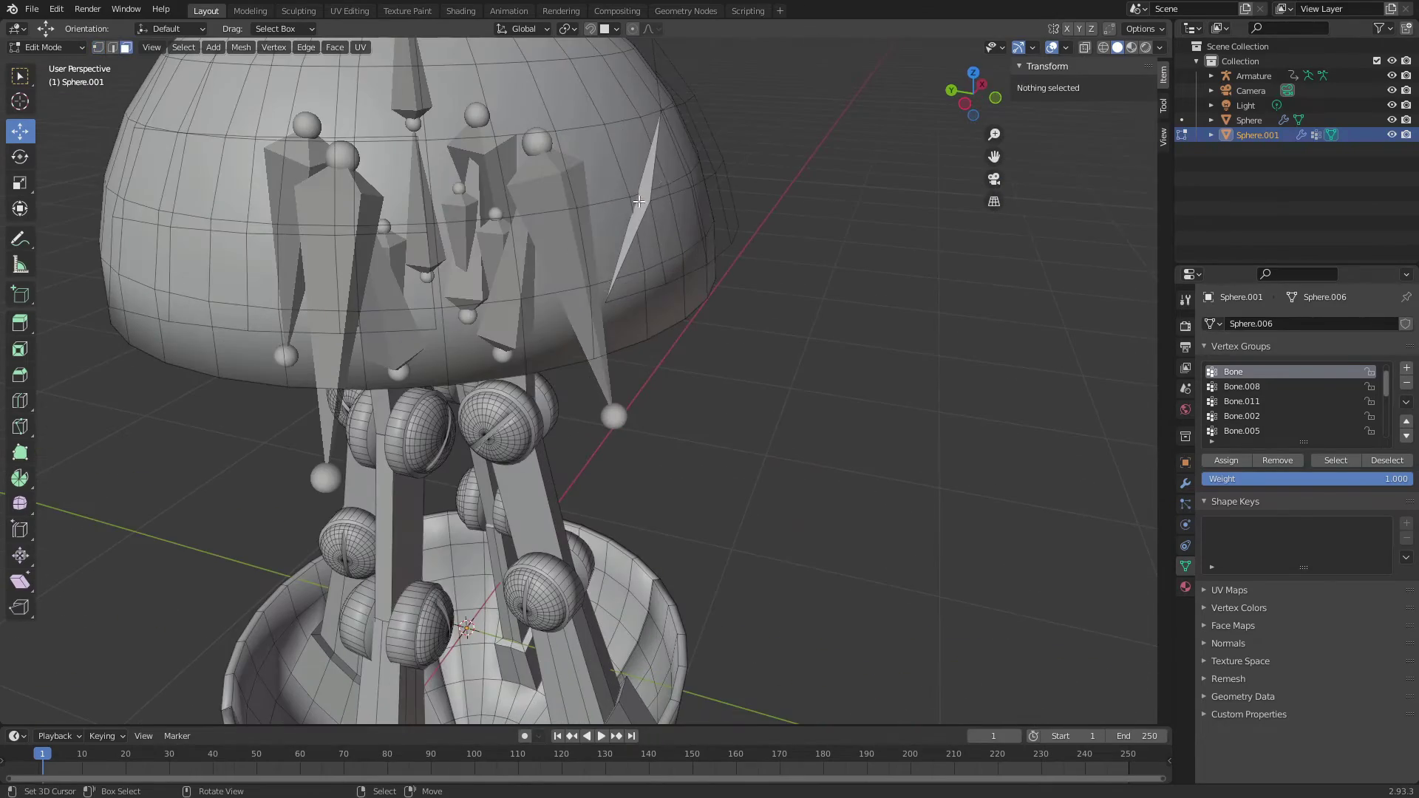
pyautogui.click(606, 303)
pyautogui.moveTo(647, 204)
pyautogui.mouseDown(button='middle')
pyautogui.moveTo(764, 209)
pyautogui.moveTo(865, 152)
pyautogui.mouseUp(button='middle')
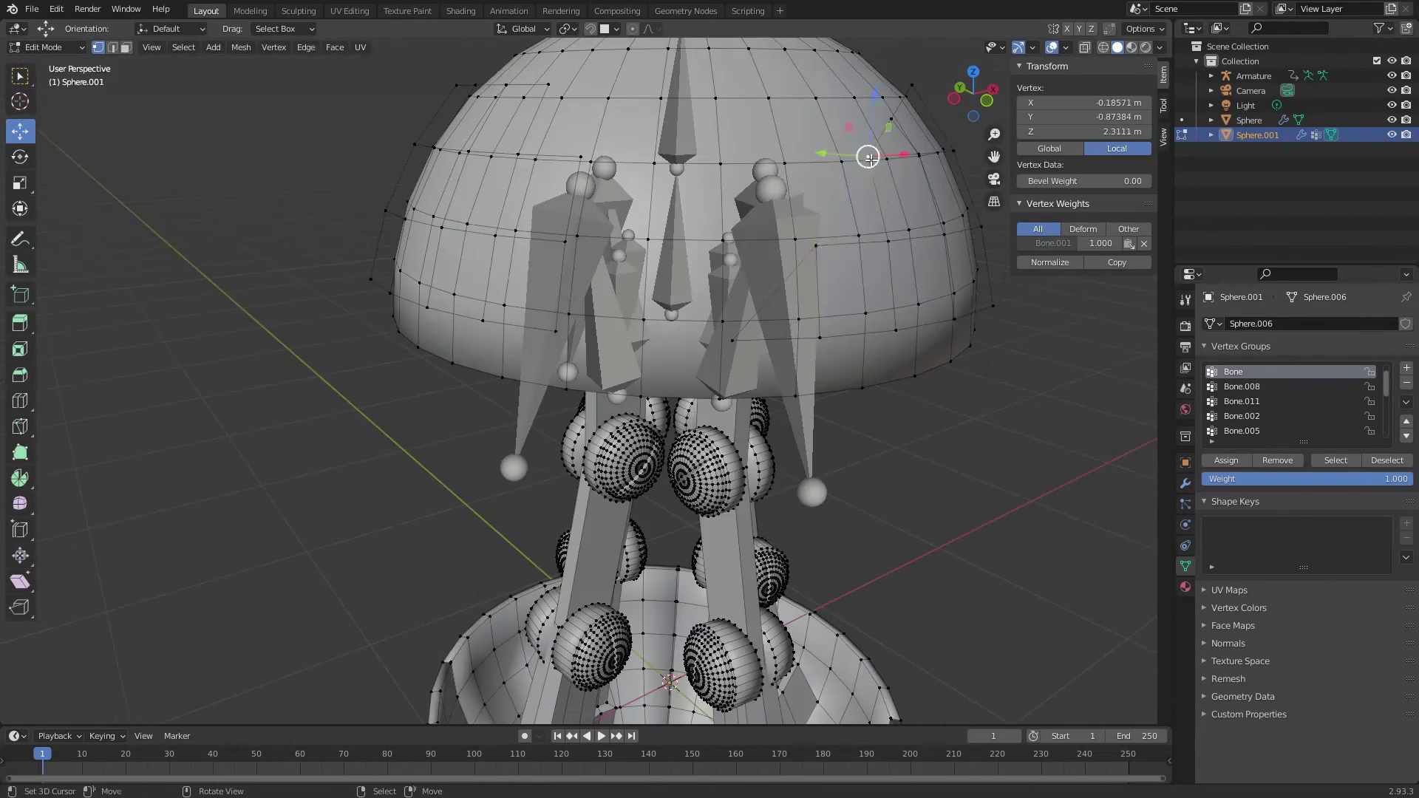
pyautogui.keyDown('shift'); pyautogui.click(876, 153); pyautogui.keyUp('shift')
pyautogui.moveTo(729, 339)
pyautogui.mouseDown(button='middle')
pyautogui.moveTo(896, 377)
pyautogui.moveTo(763, 354)
pyautogui.moveTo(913, 296)
pyautogui.moveTo(982, 348)
pyautogui.mouseUp(button='middle')
pyautogui.click(904, 269)
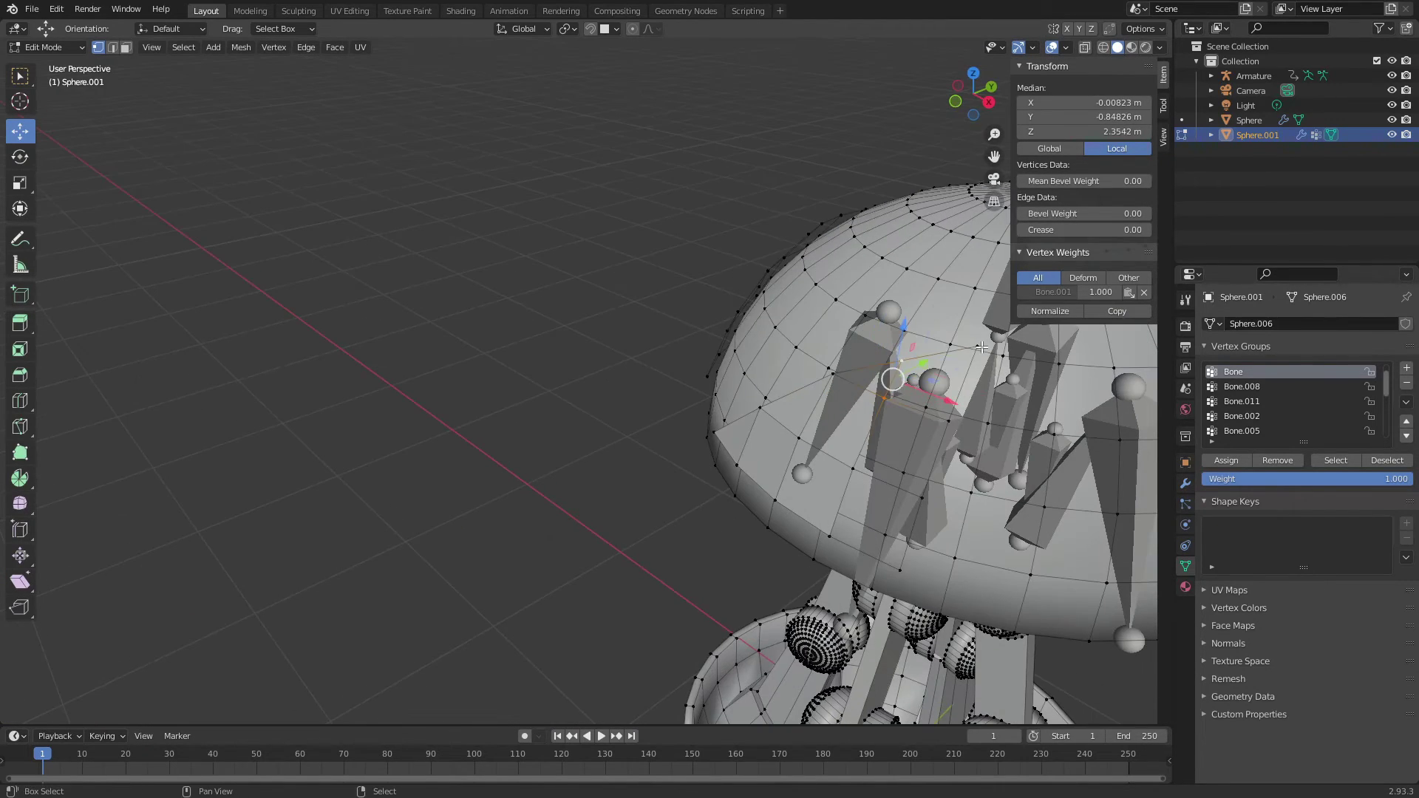
pyautogui.moveTo(828, 538)
pyautogui.mouseDown(button='middle')
pyautogui.moveTo(982, 440)
pyautogui.moveTo(1006, 493)
pyautogui.mouseUp(button='middle')
# - Hide the armature and begin selecting vertices along the dome rim
pyautogui.click(1392, 76)
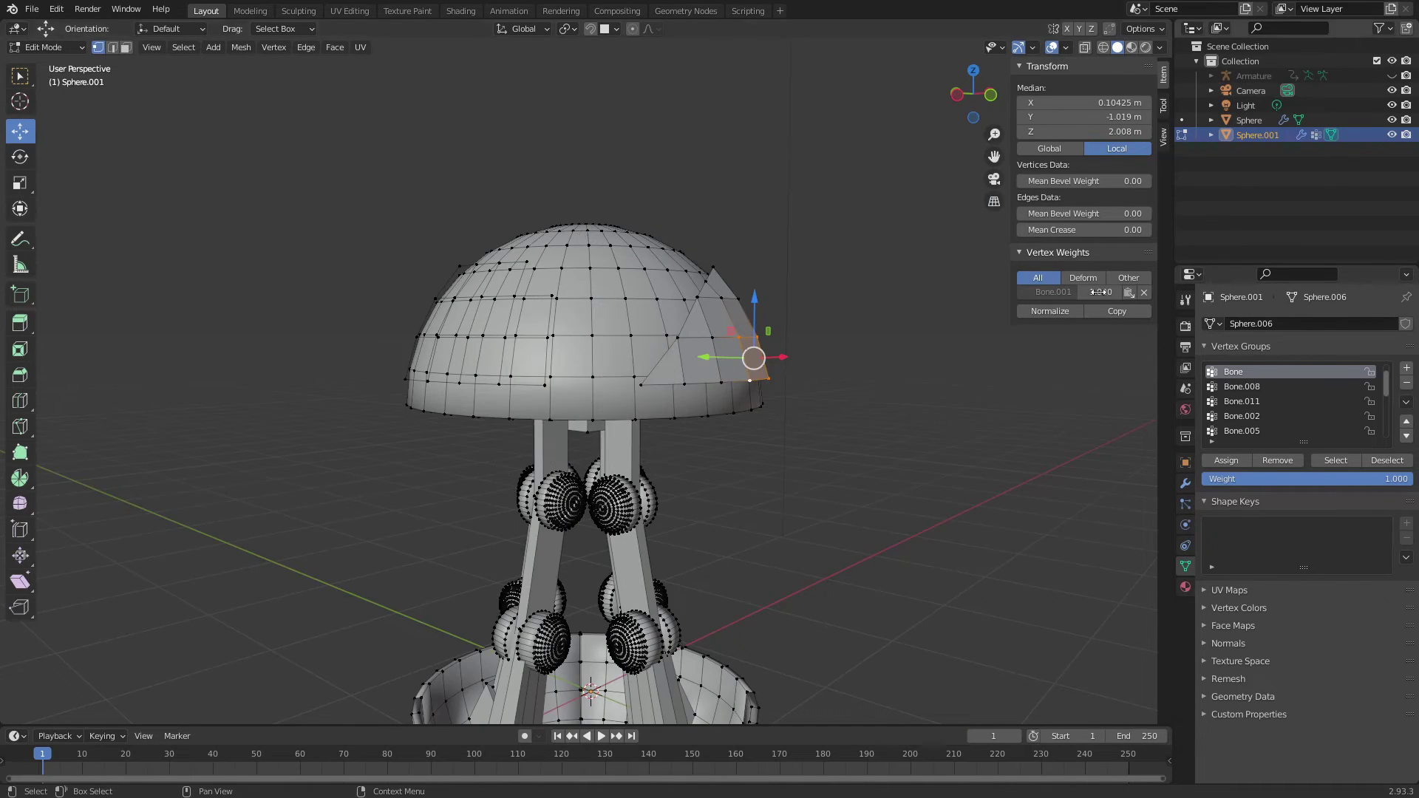
pyautogui.moveTo(923, 355); pyautogui.dragTo(1010, 396, button='middle')
pyautogui.scroll(5, 1010, 396)
pyautogui.click(472, 325)
pyautogui.moveTo(473, 325)
pyautogui.mouseDown(button='middle')
pyautogui.moveTo(561, 349)
pyautogui.moveTo(412, 252)
pyautogui.moveTo(604, 184)
pyautogui.mouseUp(button='middle')
pyautogui.click(562, 349)
pyautogui.click(277, 168)
pyautogui.scroll(3, 229, 244)
pyautogui.scroll(5, 422, 238)
pyautogui.scroll(-2, 444, 280)
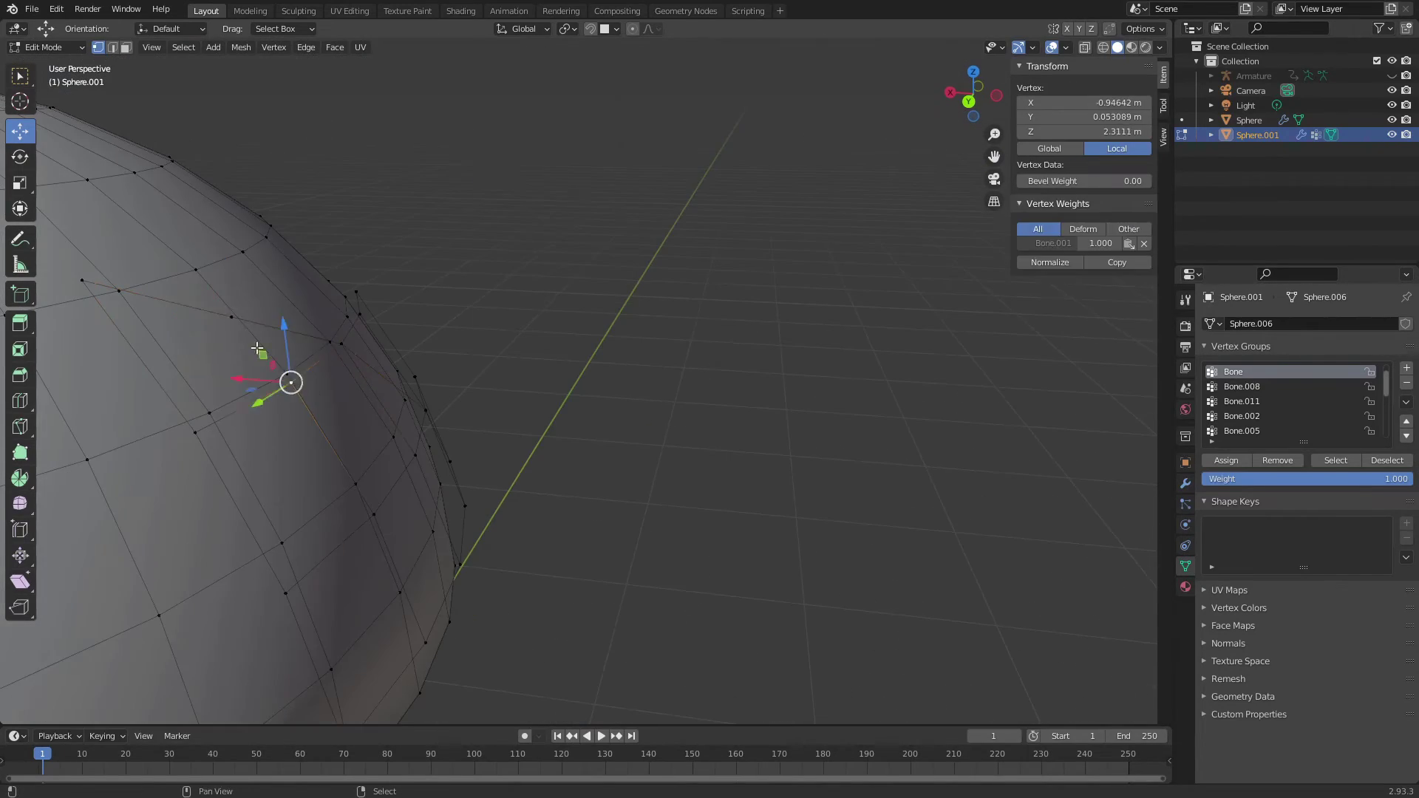
pyautogui.keyDown('shift'); pyautogui.click(341, 344); pyautogui.keyUp('shift')
# - Add more petal-edge vertices to the selection, cancelling a delete prompt
pyautogui.moveTo(359, 483)
pyautogui.mouseDown(button='middle')
pyautogui.moveTo(310, 551)
pyautogui.moveTo(564, 352)
pyautogui.moveTo(627, 468)
pyautogui.moveTo(184, 417)
pyautogui.moveTo(406, 560)
pyautogui.moveTo(387, 577)
pyautogui.mouseUp(button='middle')
pyautogui.keyDown('shift'); pyautogui.click(184, 417); pyautogui.keyUp('shift')
pyautogui.scroll(-4, 200, 530)
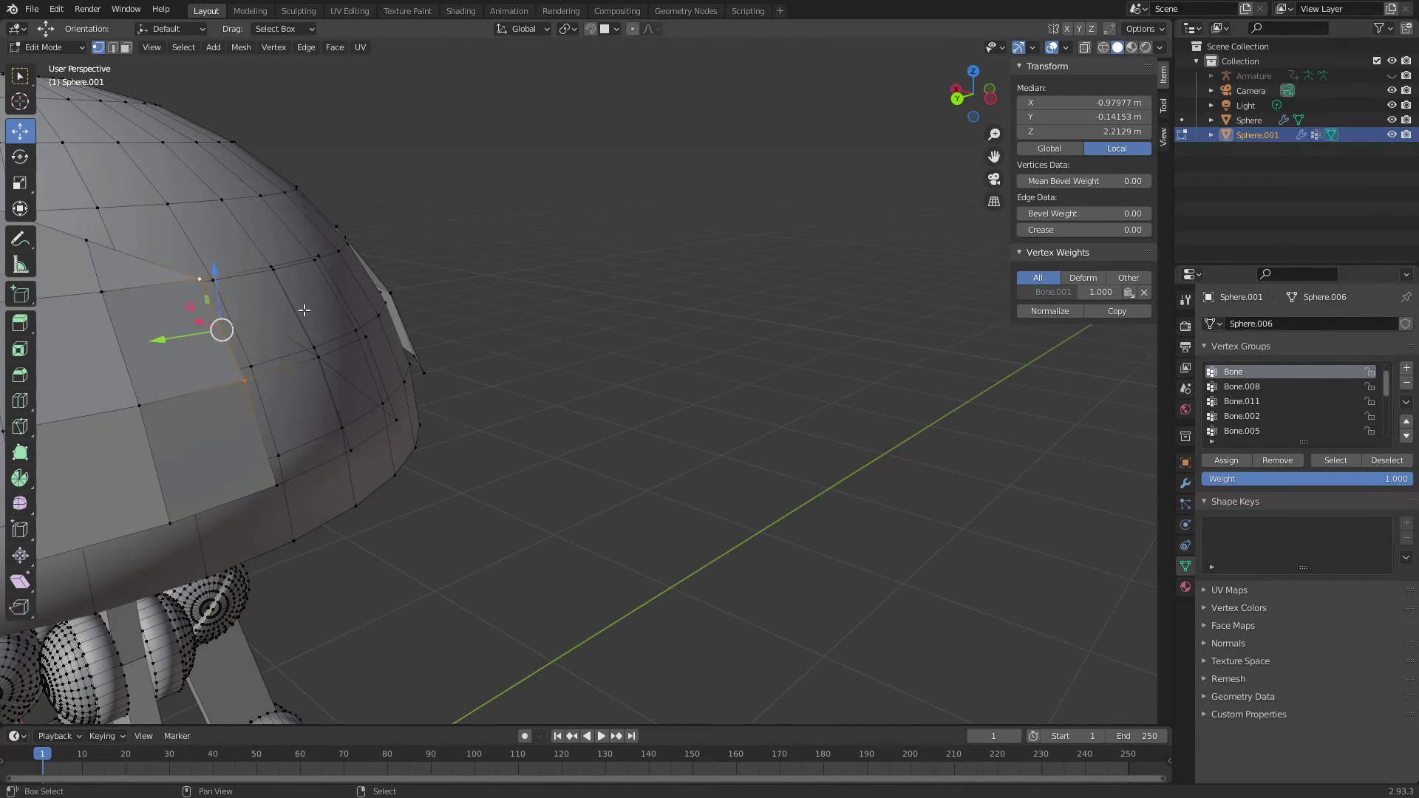
pyautogui.scroll(2, 269, 294)
pyautogui.click(269, 294)
pyautogui.scroll(4, 481, 316)
pyautogui.press('x')
pyautogui.click(481, 311)
pyautogui.scroll(-4, 478, 320)
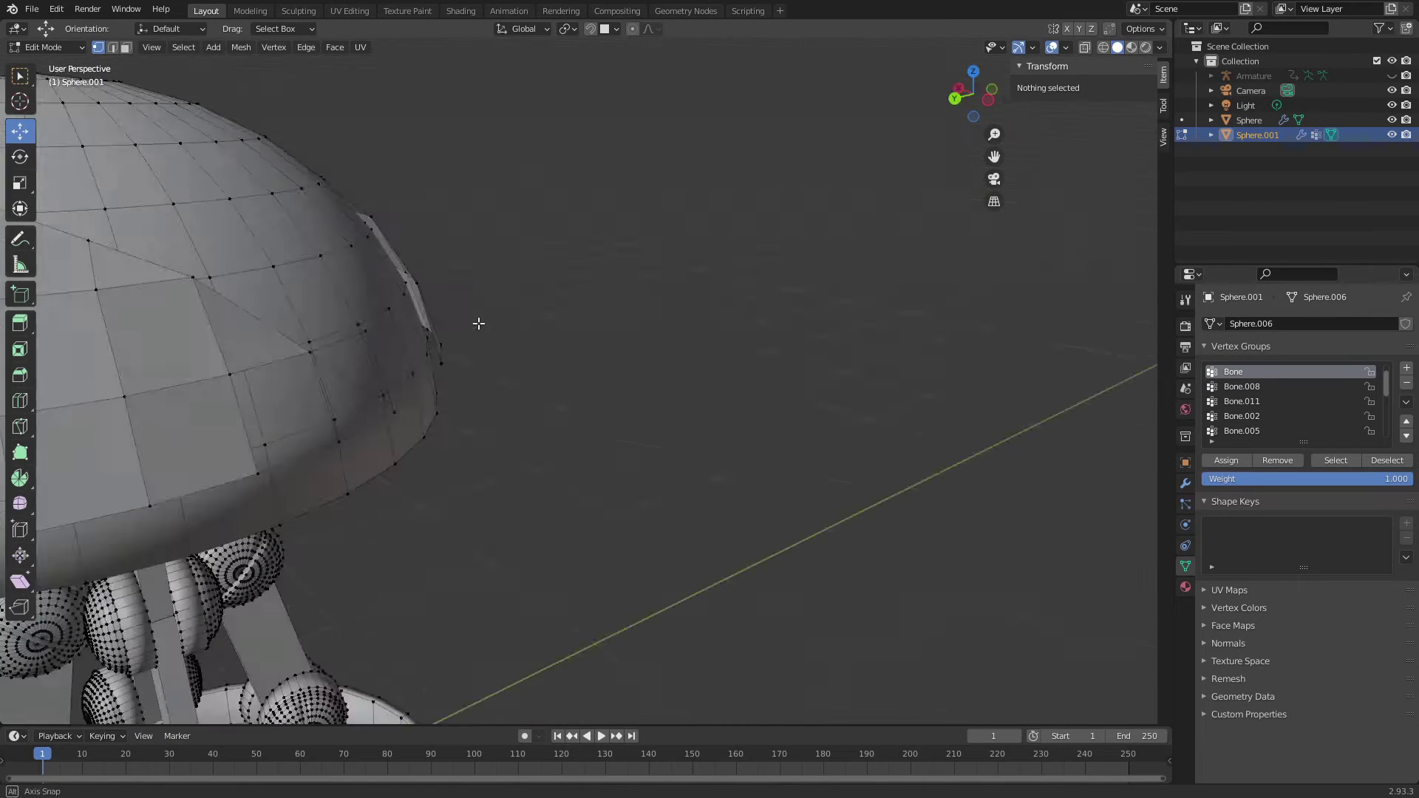
pyautogui.scroll(3, 258, 311)
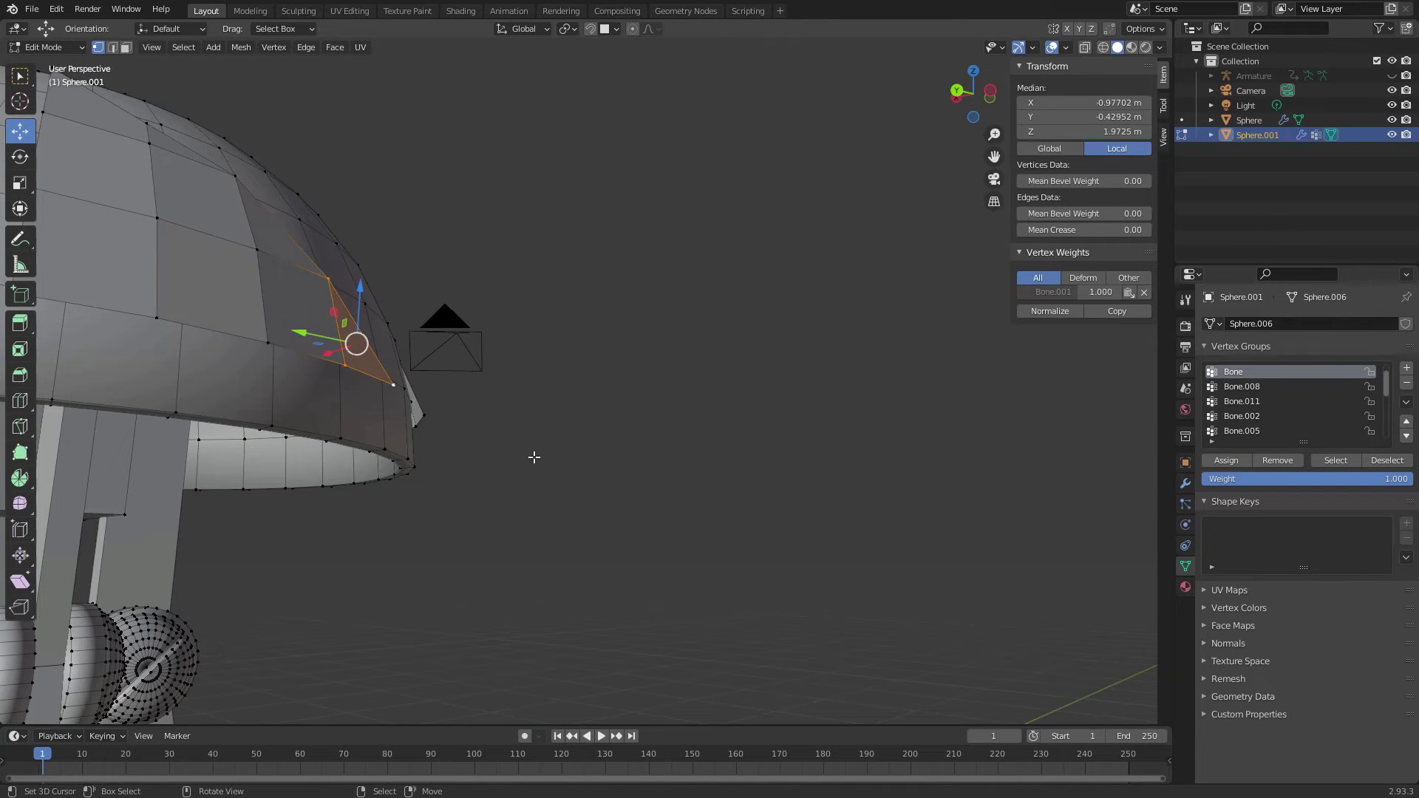
pyautogui.scroll(-3, 535, 458)
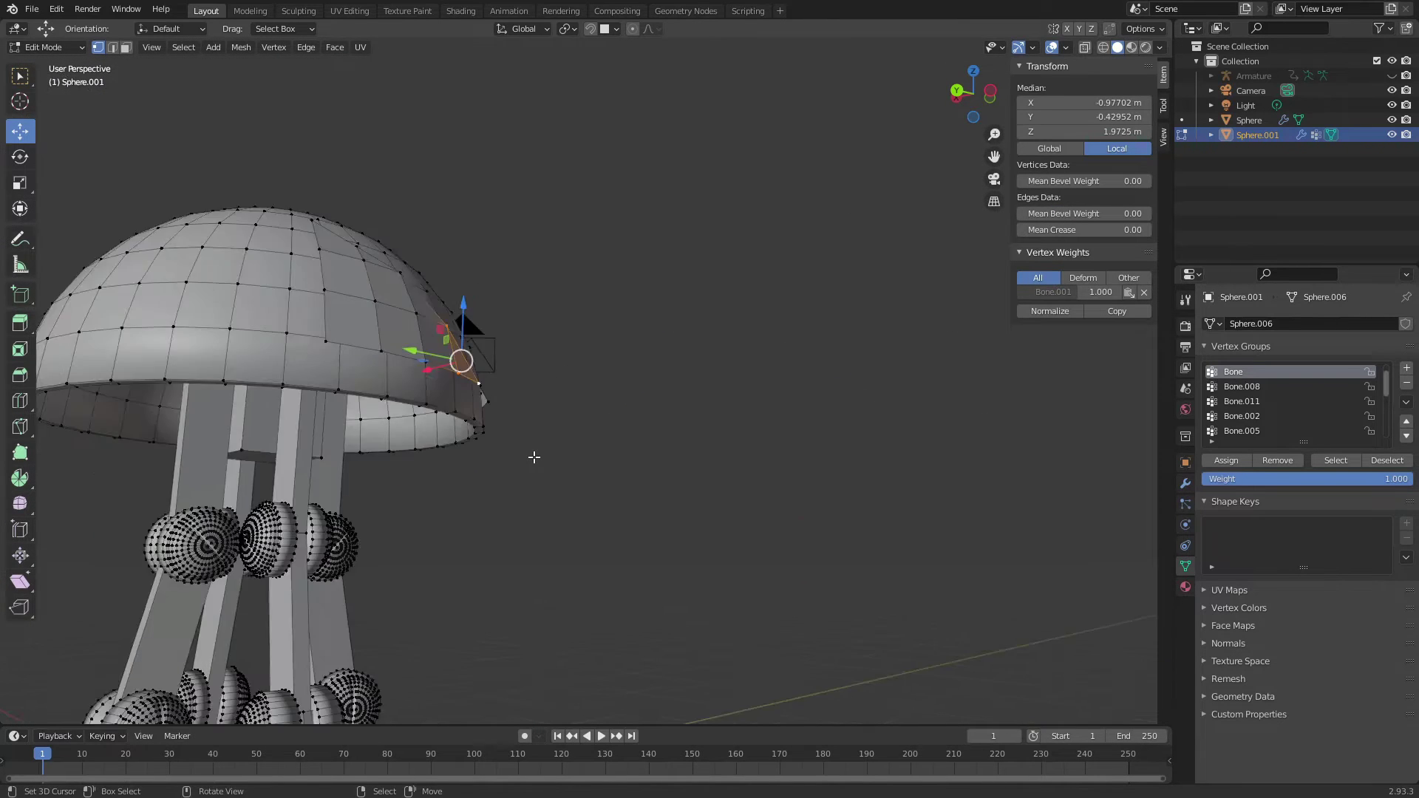
pyautogui.moveTo(532, 459); pyautogui.dragTo(380, 500, button='middle')
# - Select the linked petal mesh and separate it into a new object, Sphere.002
pyautogui.press('l')
pyautogui.press('Tab')
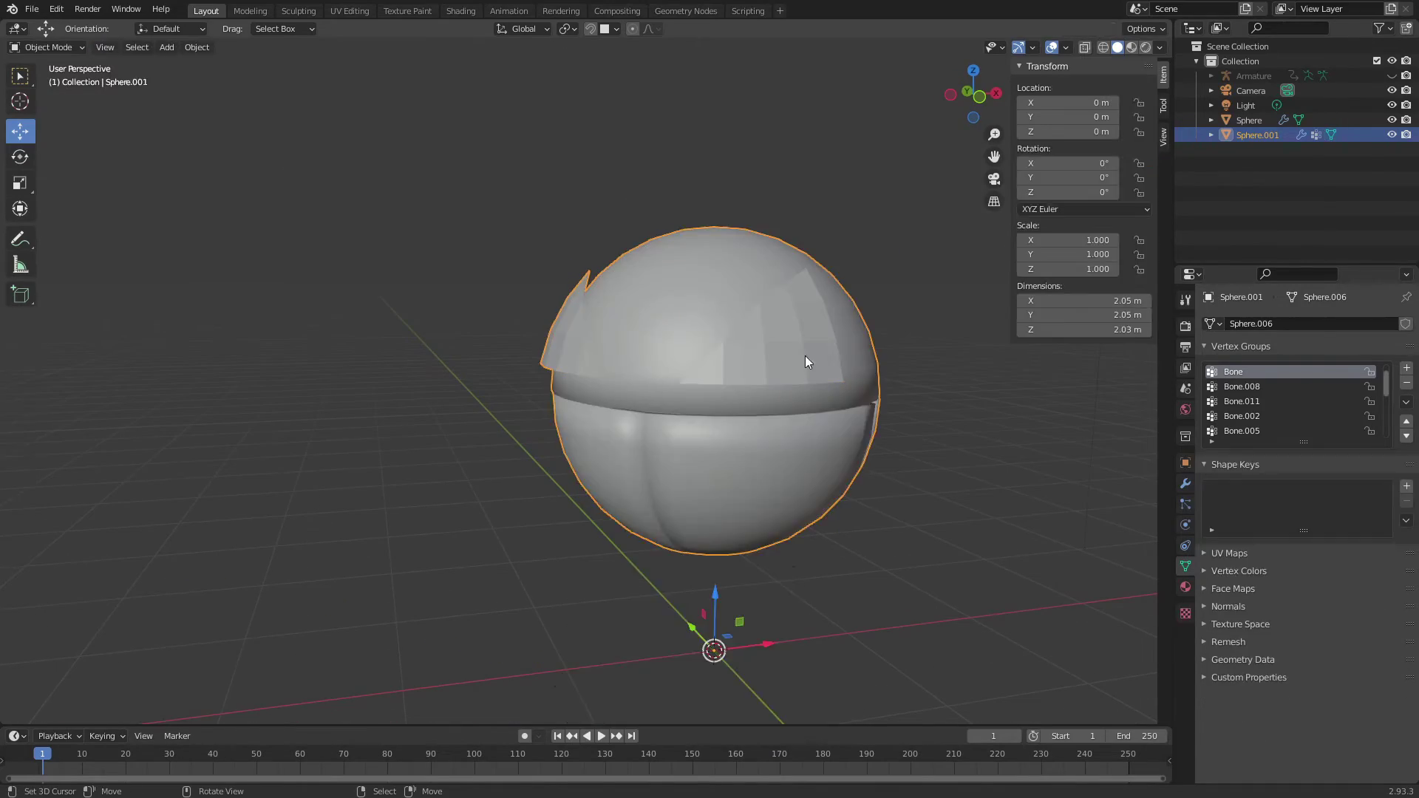
pyautogui.press('Tab')
pyautogui.press('p')
pyautogui.click(821, 380)
pyautogui.press('Tab')
pyautogui.press('Tab')
# - Run Smooth Vertex Weights on Sphere.002, then return to Object Mode
pyautogui.press('F3')
pyautogui.write('smooth')
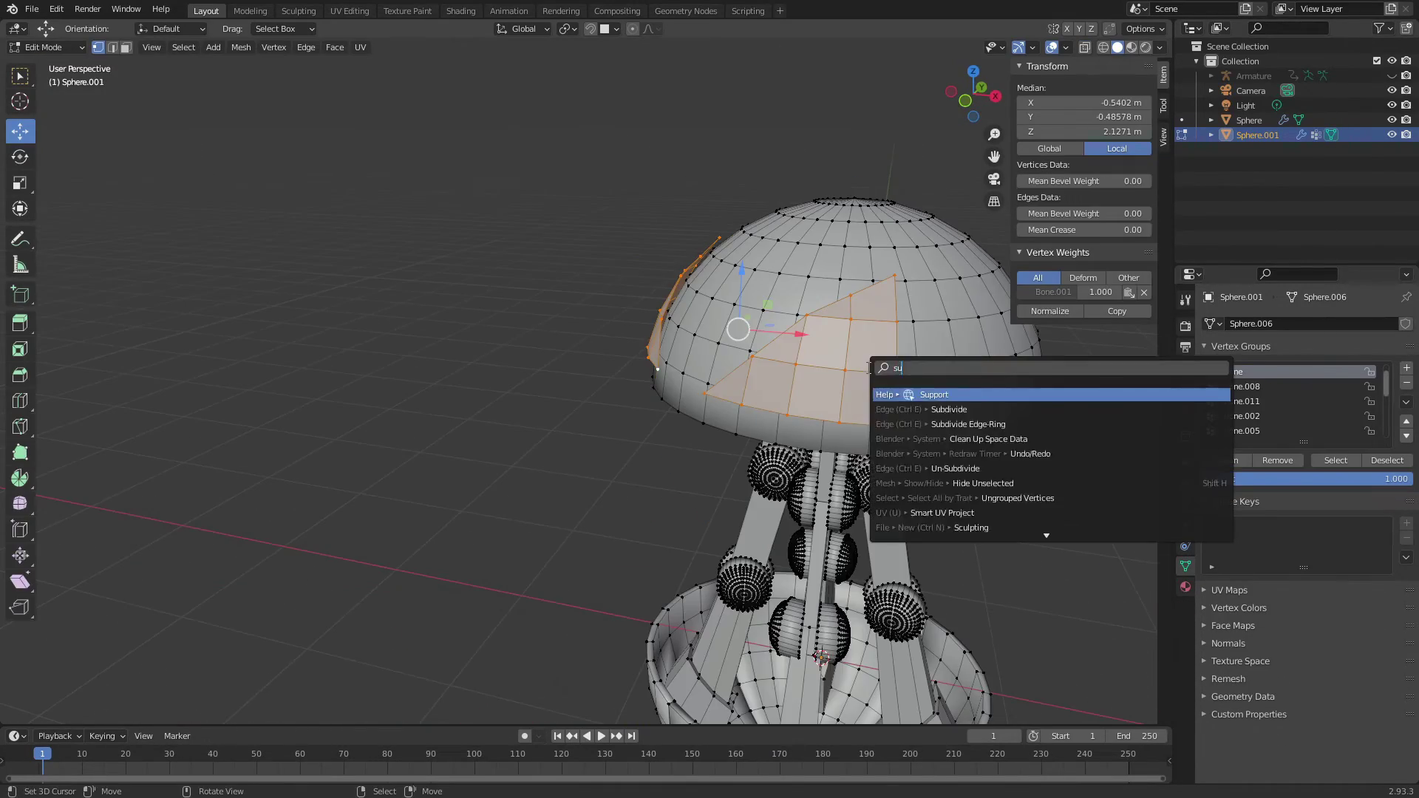
pyautogui.press('Return')
pyautogui.moveTo(872, 414); pyautogui.dragTo(906, 440, button='middle')
pyautogui.press('F3')
pyautogui.write('s')
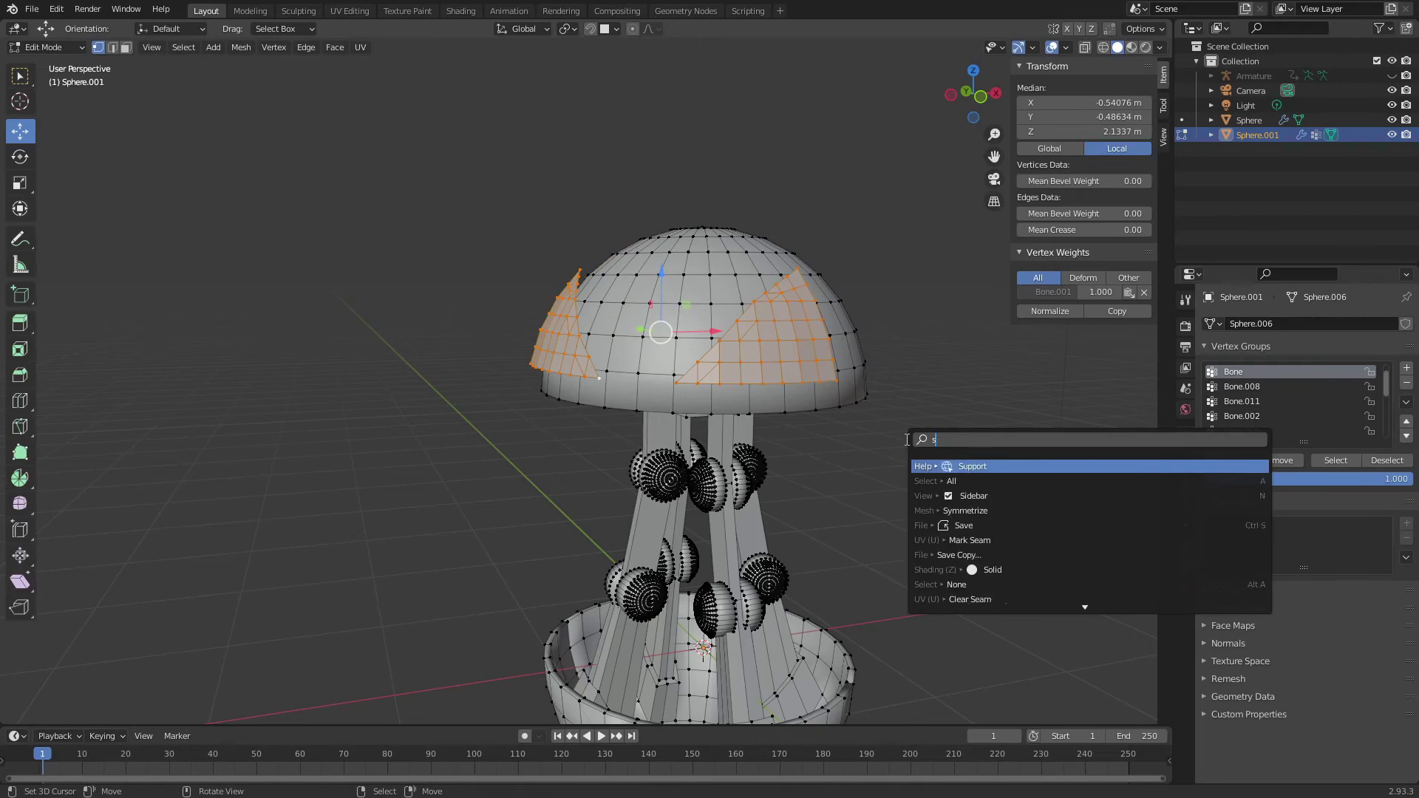
pyautogui.press('Return')
pyautogui.press('Tab')
pyautogui.press('Tab')
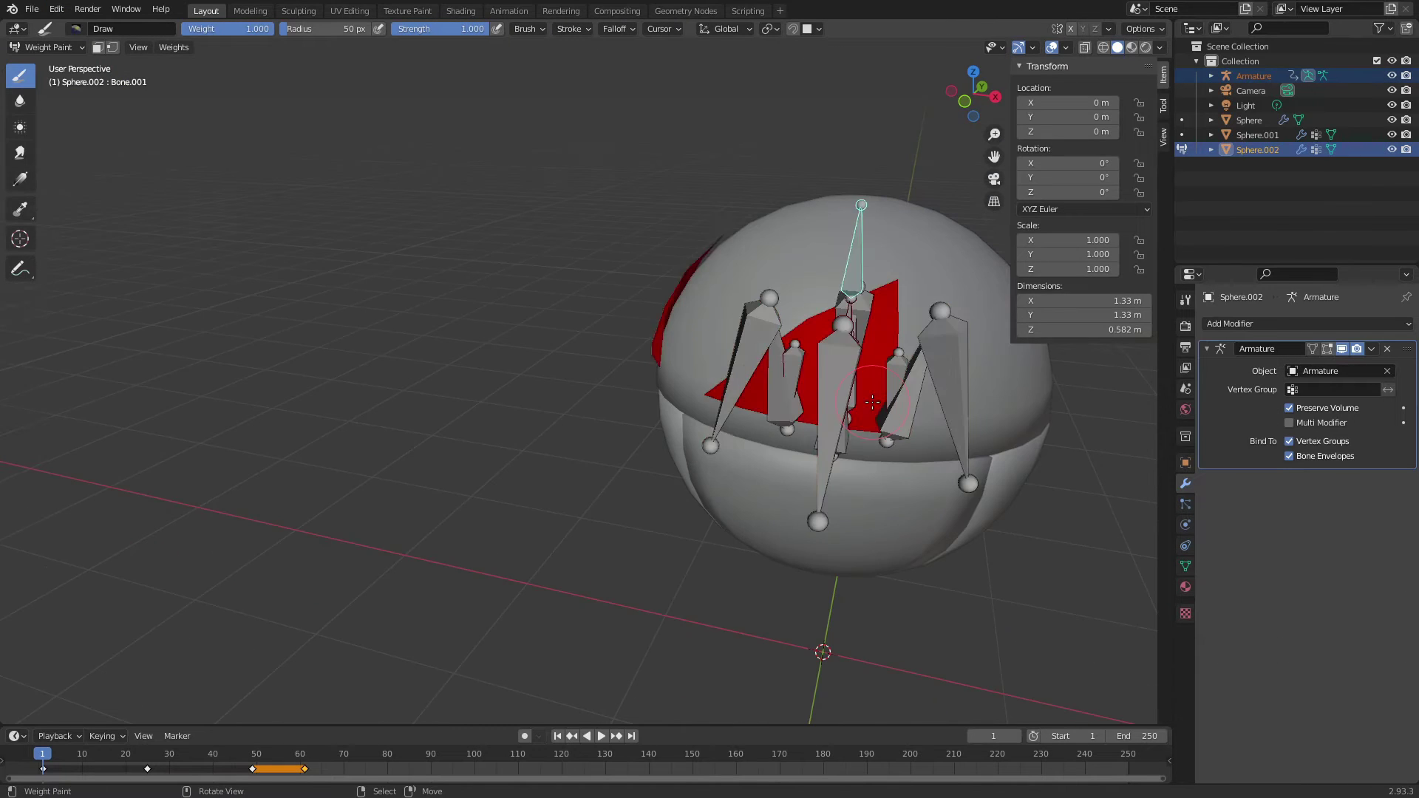
# - Switch to the Animation workspace, play the animation and go to frame 60
pyautogui.click(508, 10)
pyautogui.press('space')
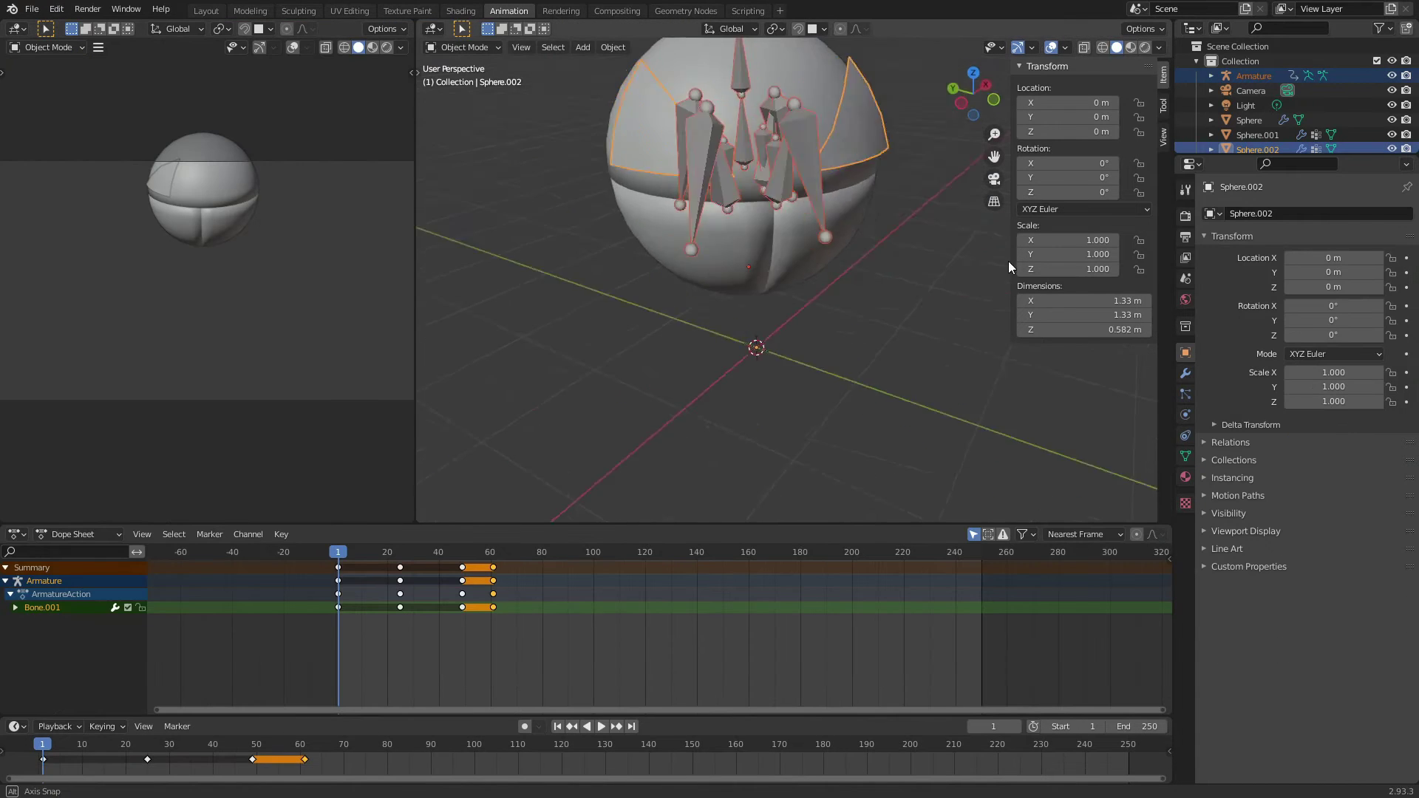
pyautogui.moveTo(899, 340); pyautogui.dragTo(985, 251, button='middle')
pyautogui.click(491, 556)
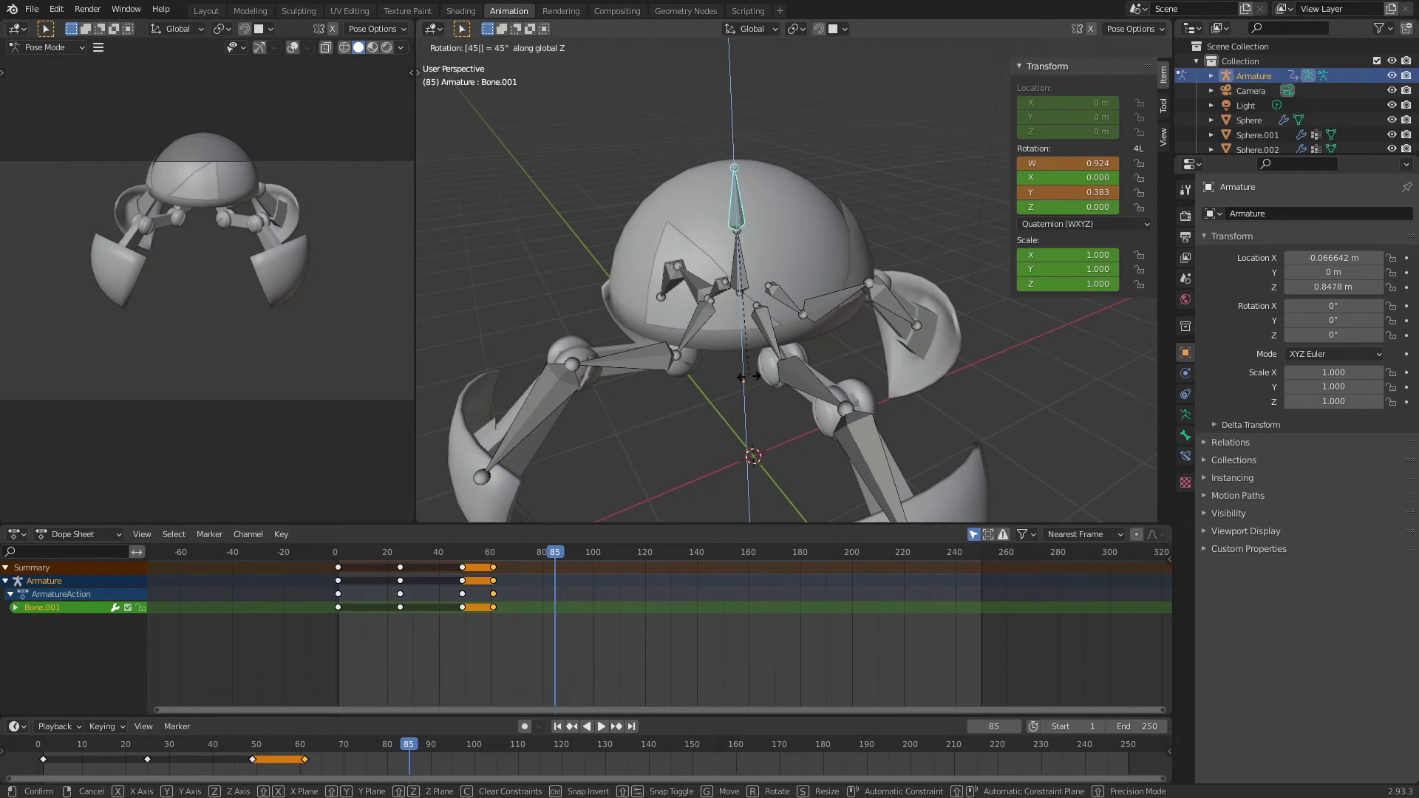
# - Keyframe Bone.001 rotated 45° at frame 85, then rotate it 18° at frame 109
pyautogui.press('Return')
pyautogui.press('i')
pyautogui.click(748, 375)
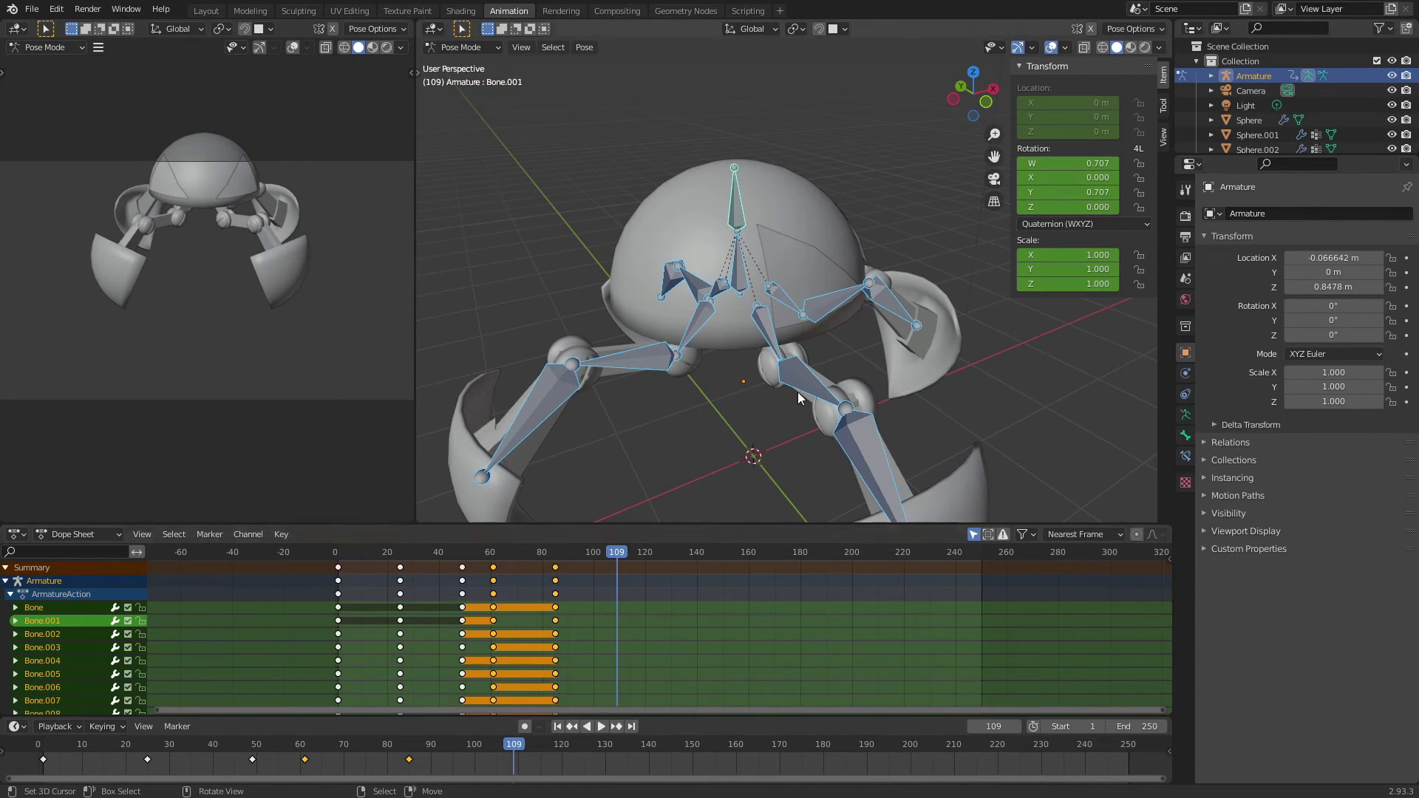
pyautogui.write('rz18')
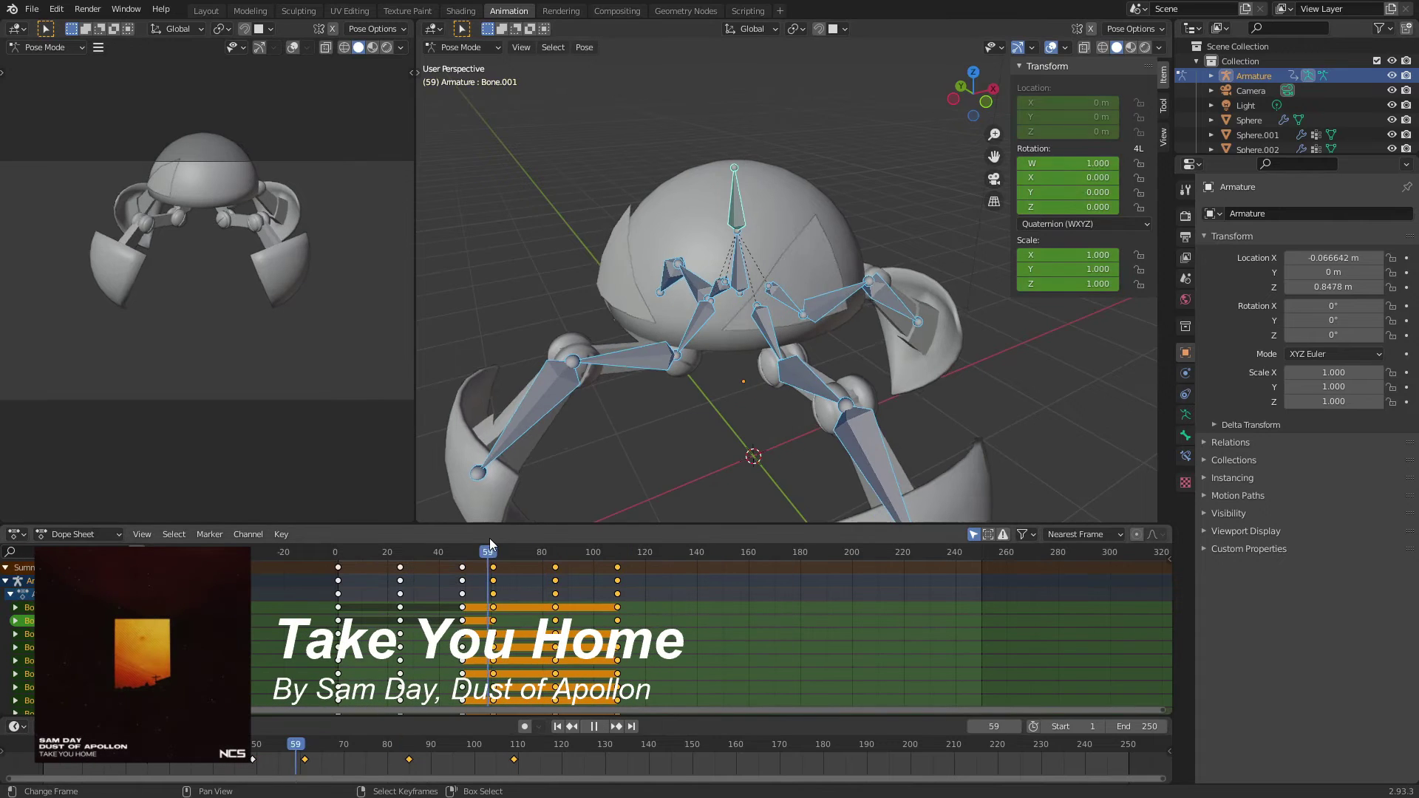
# - Add pose keyframes at frames 61 and 85
pyautogui.moveTo(489, 538); pyautogui.dragTo(556, 535)
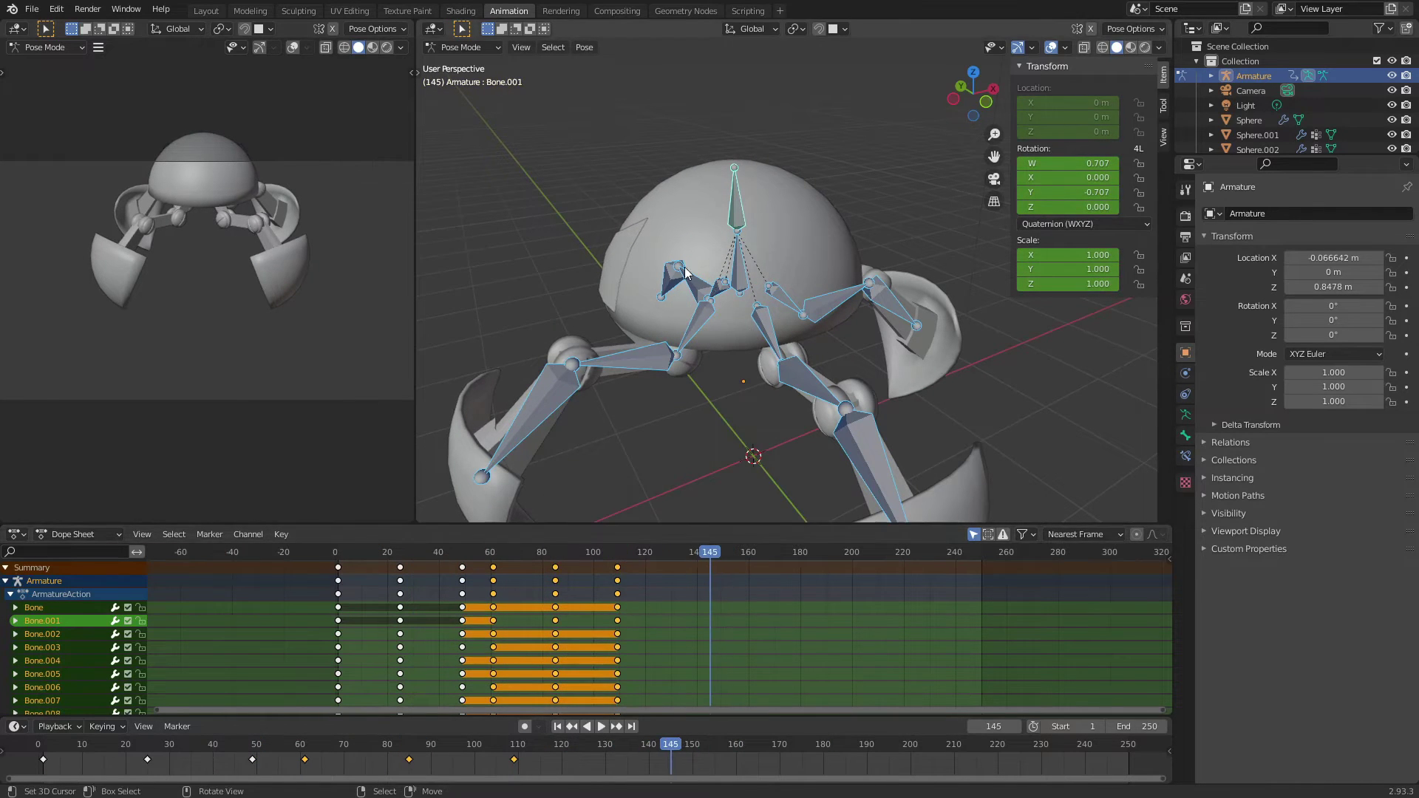
pyautogui.moveTo(340, 547); pyautogui.dragTo(494, 556)
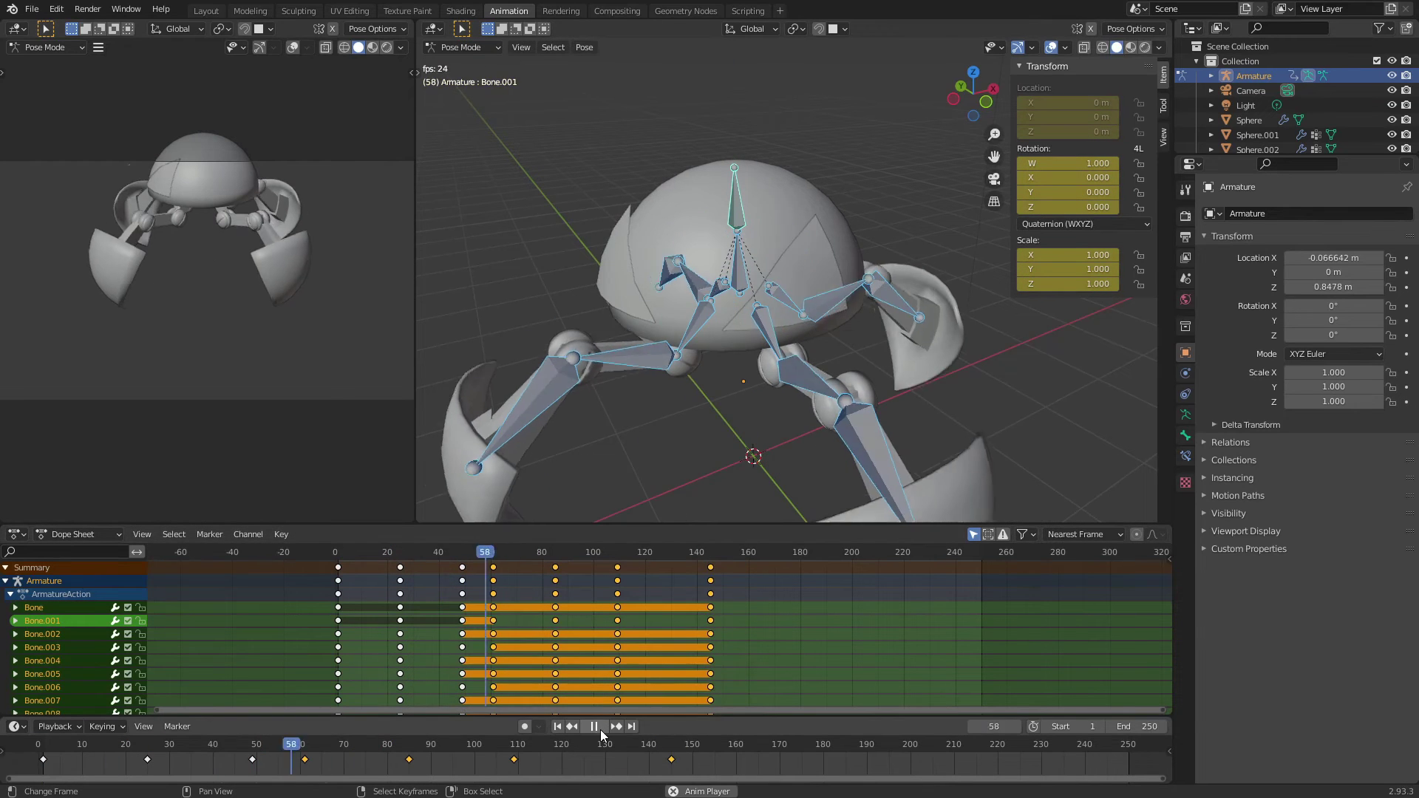
pyautogui.press('i')
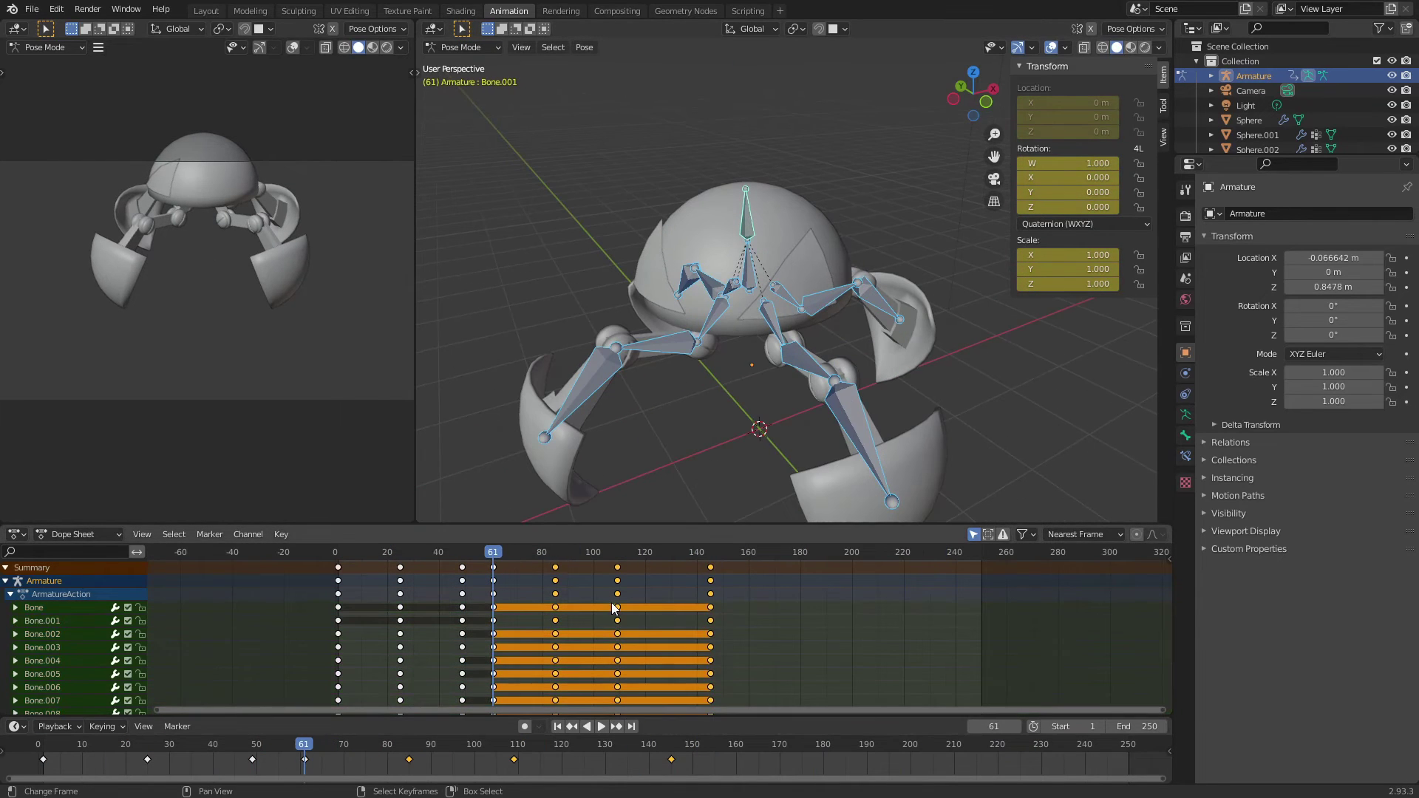
pyautogui.moveTo(529, 567); pyautogui.dragTo(555, 568)
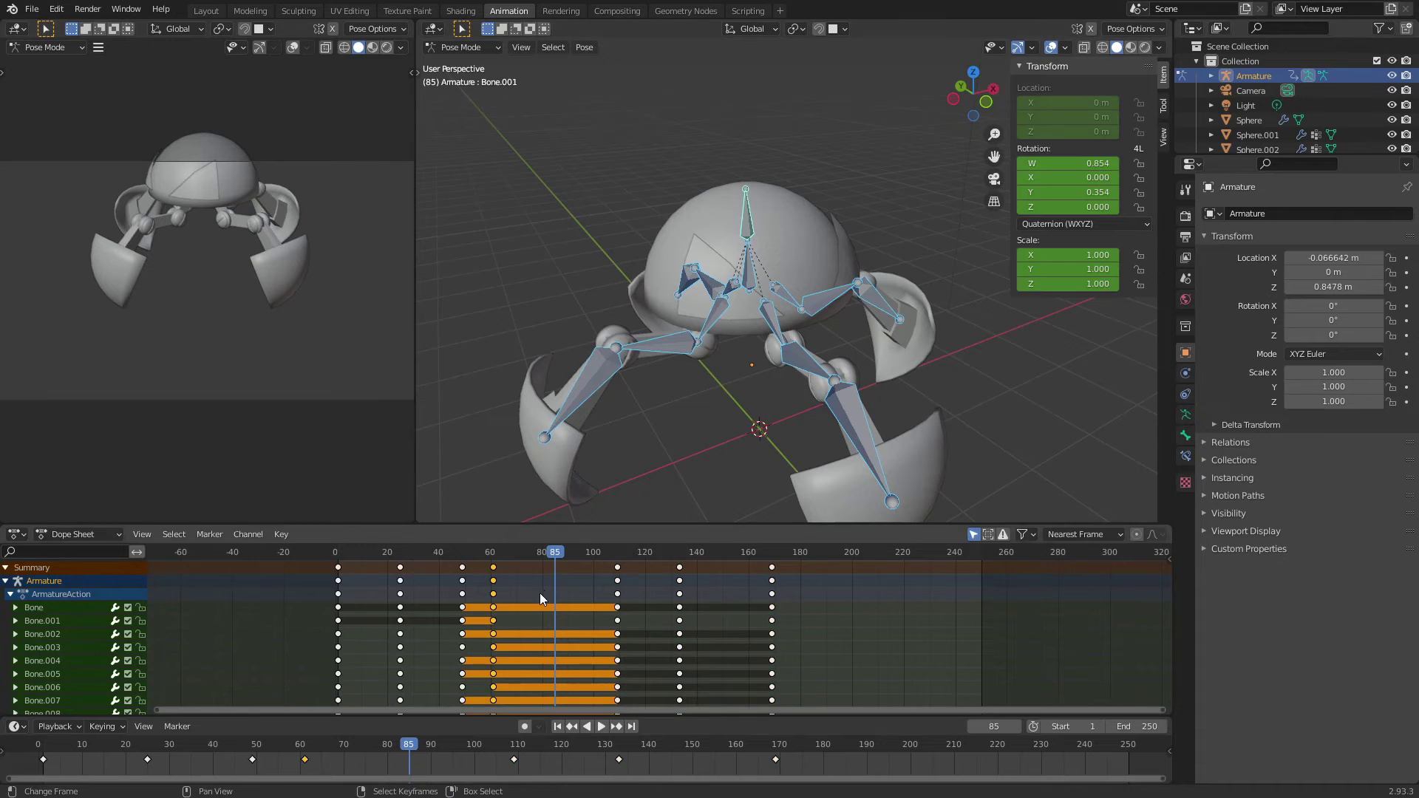
pyautogui.press('i')
# - Return to frame 1 and switch back to Object Mode
pyautogui.hotkey('shift', 'Left')
pyautogui.click(461, 47)
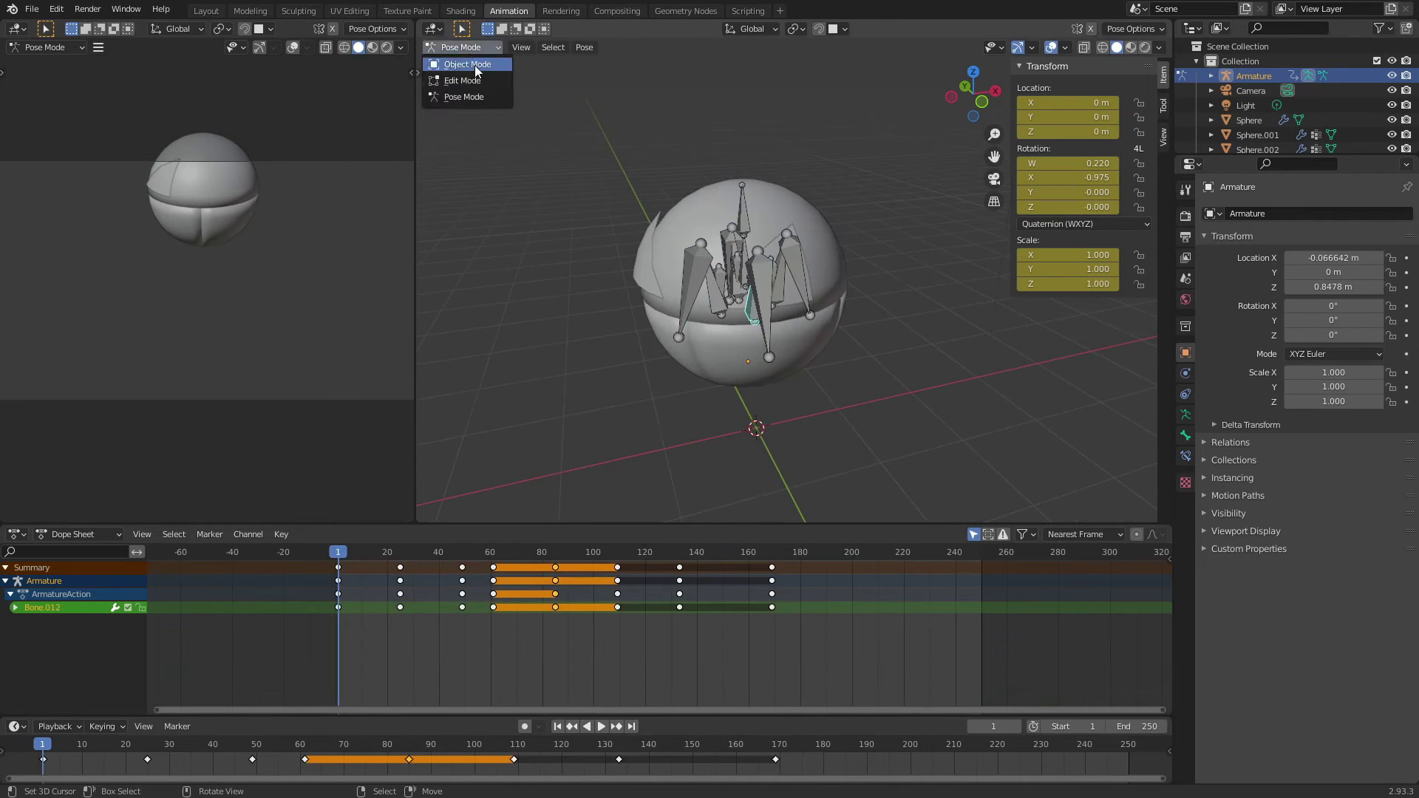
pyautogui.click(1256, 139)
pyautogui.rightClick(1392, 139)
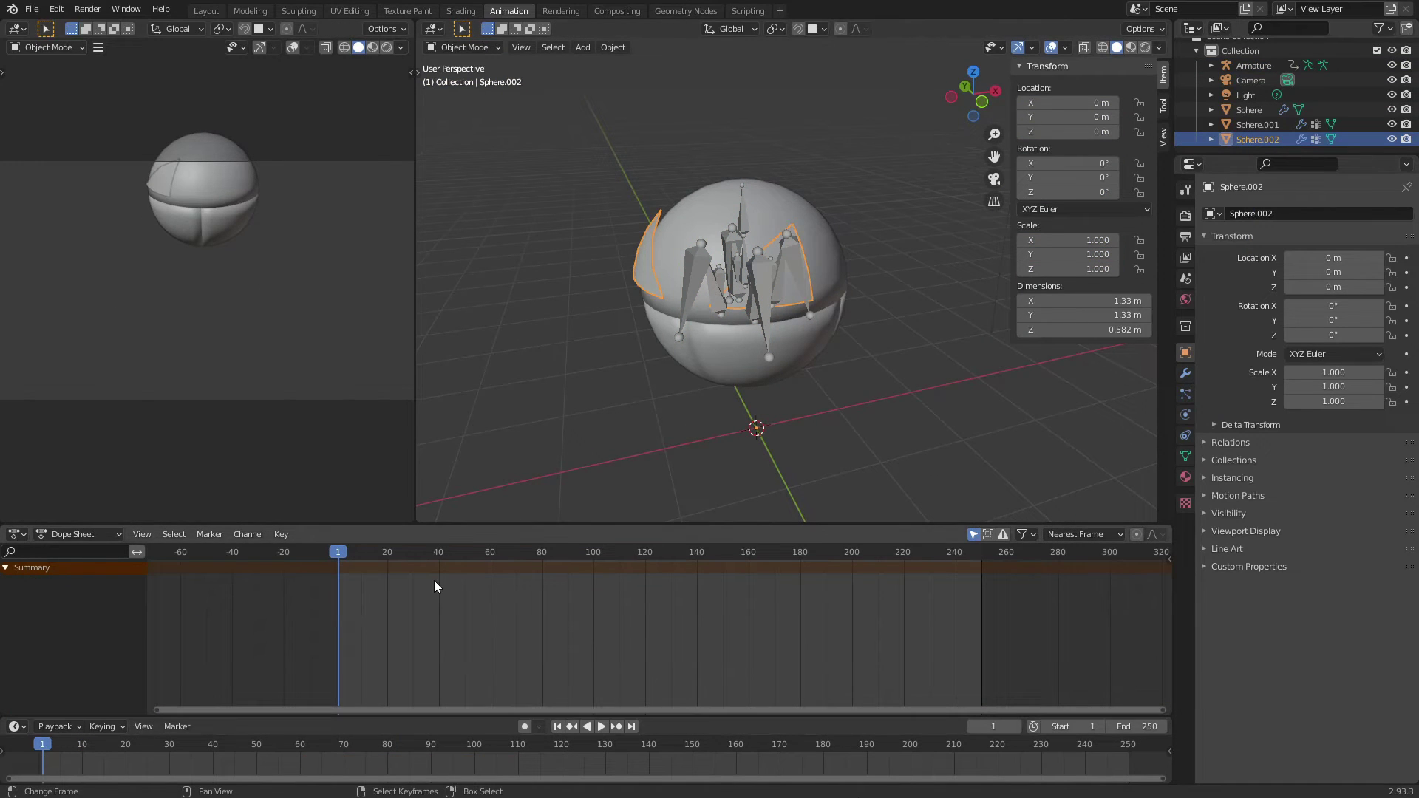
# - Hide Sphere.002 and check the unfolded legs at frame 85
pyautogui.moveTo(433, 551)
pyautogui.mouseDown()
pyautogui.moveTo(507, 546)
pyautogui.moveTo(529, 527)
pyautogui.mouseUp()
pyautogui.click(1392, 139)
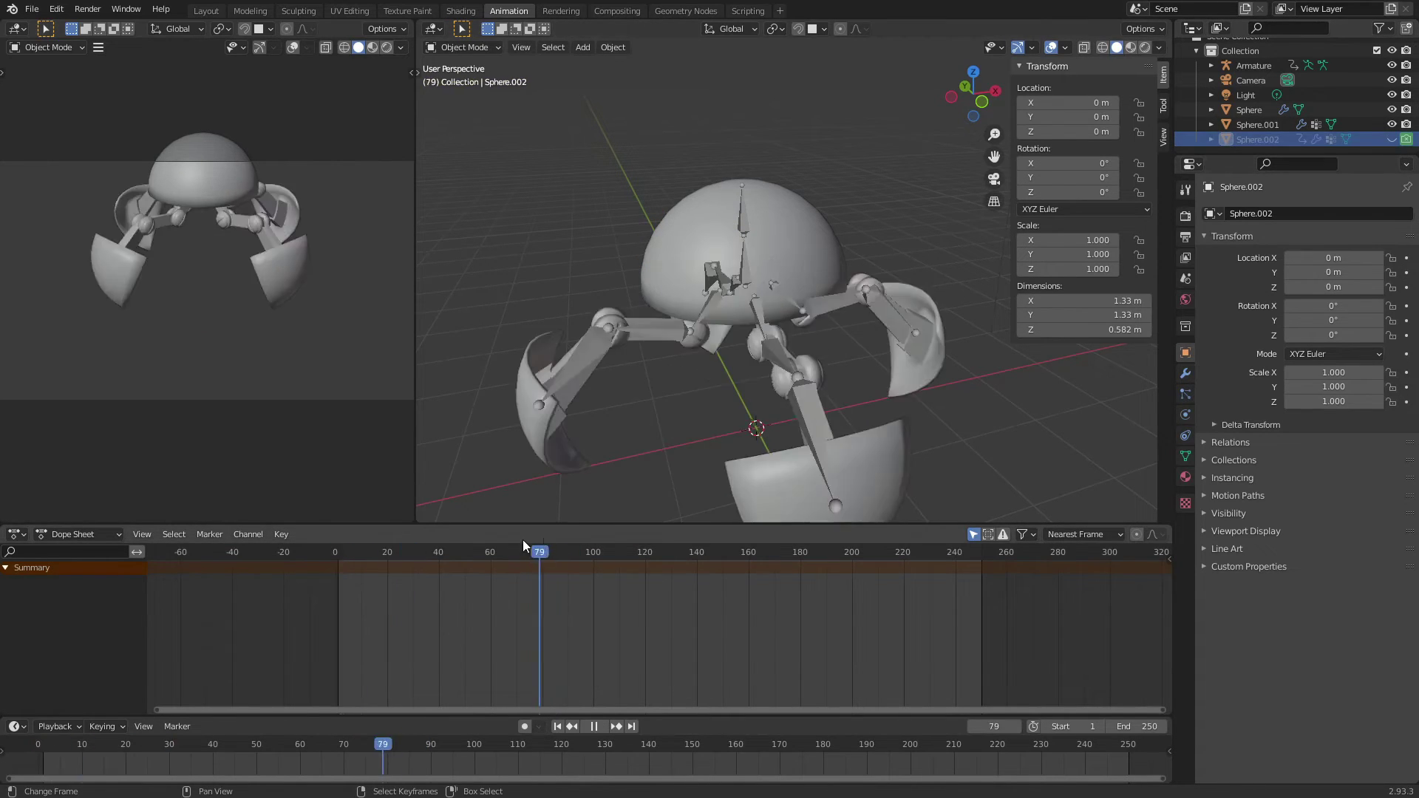
pyautogui.hotkey('shift', 'Left')
pyautogui.click(554, 552)
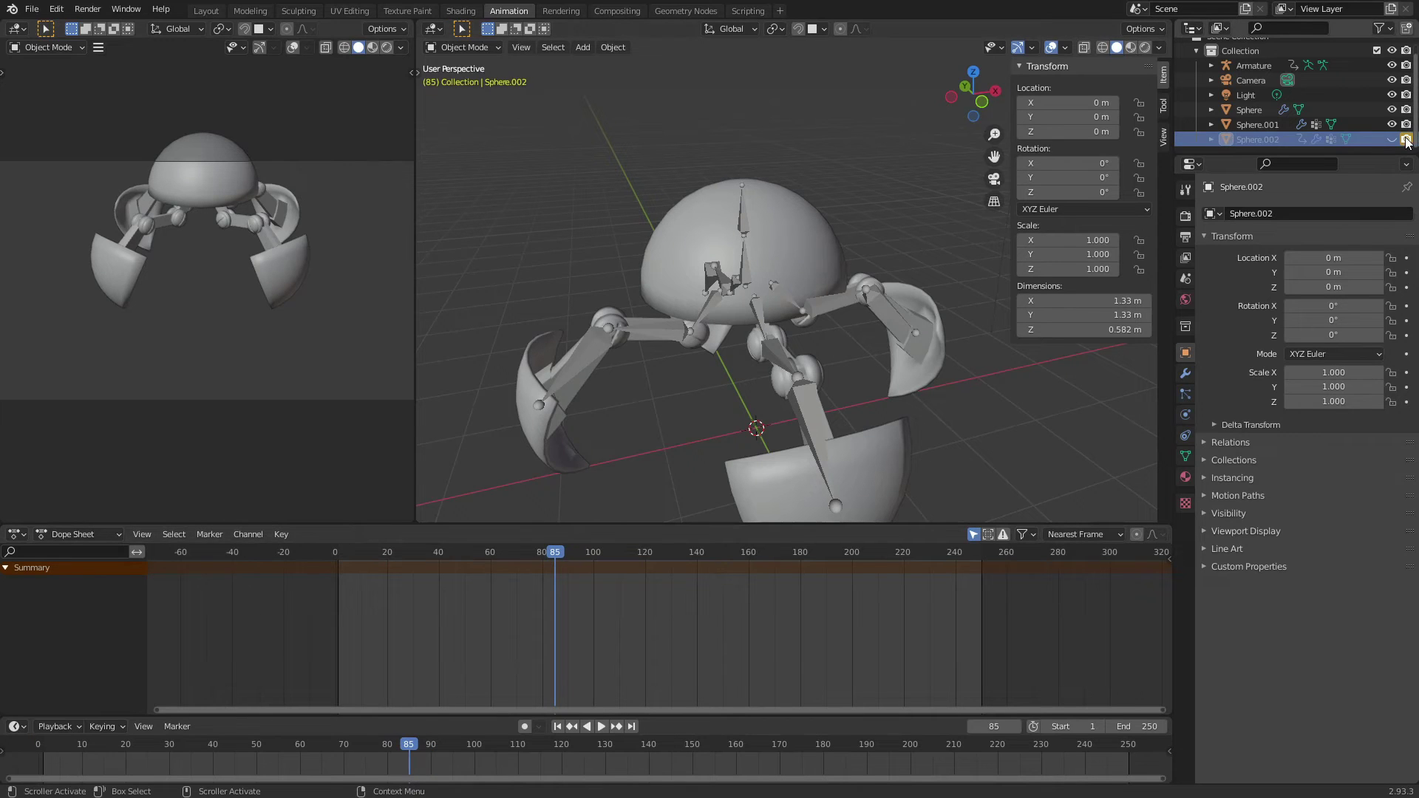
# - Switch the left view to rendered shading and play the animation to frame 110
pyautogui.hotkey('shift', 'Left')
pyautogui.press('z')
pyautogui.click(291, 320)
pyautogui.press('space')
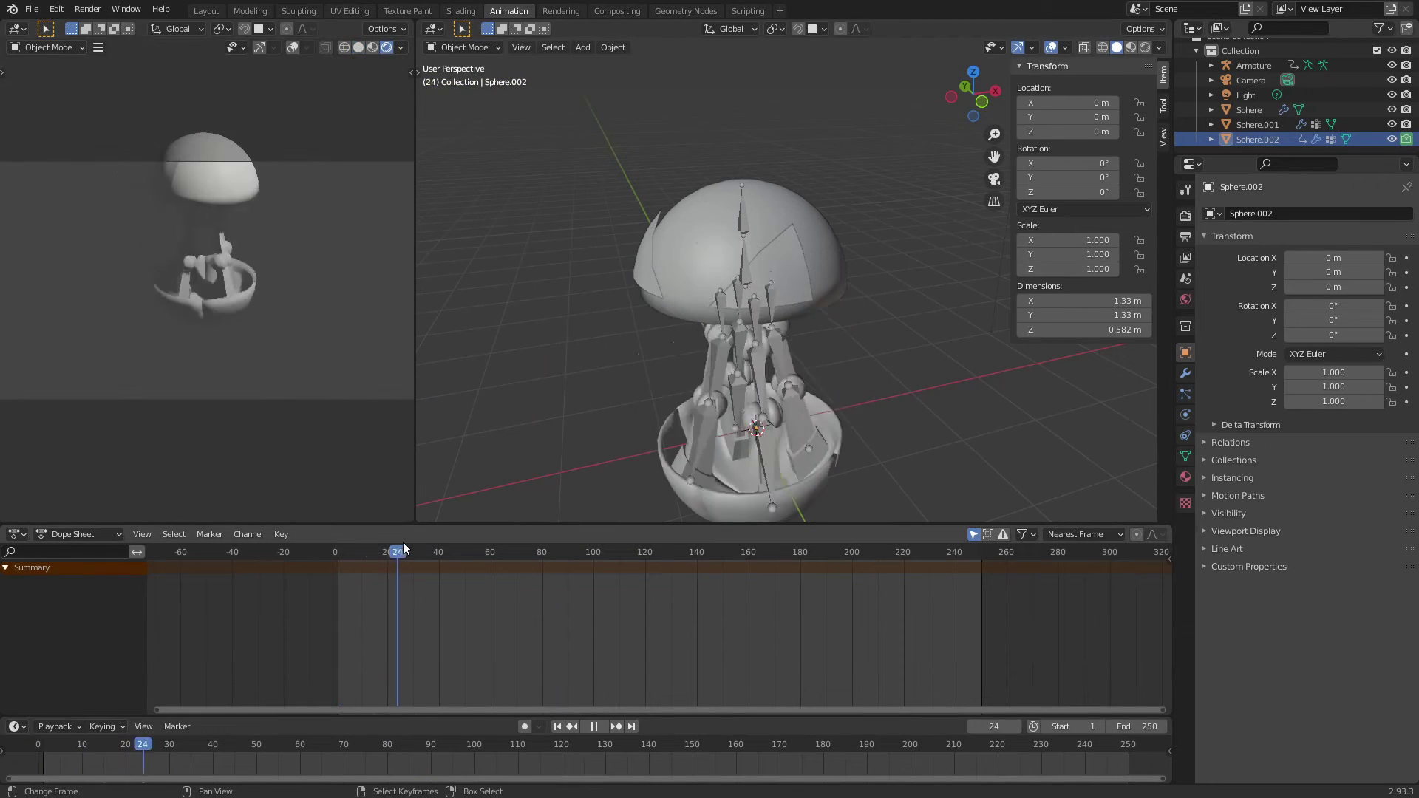
pyautogui.moveTo(402, 543); pyautogui.dragTo(622, 534)
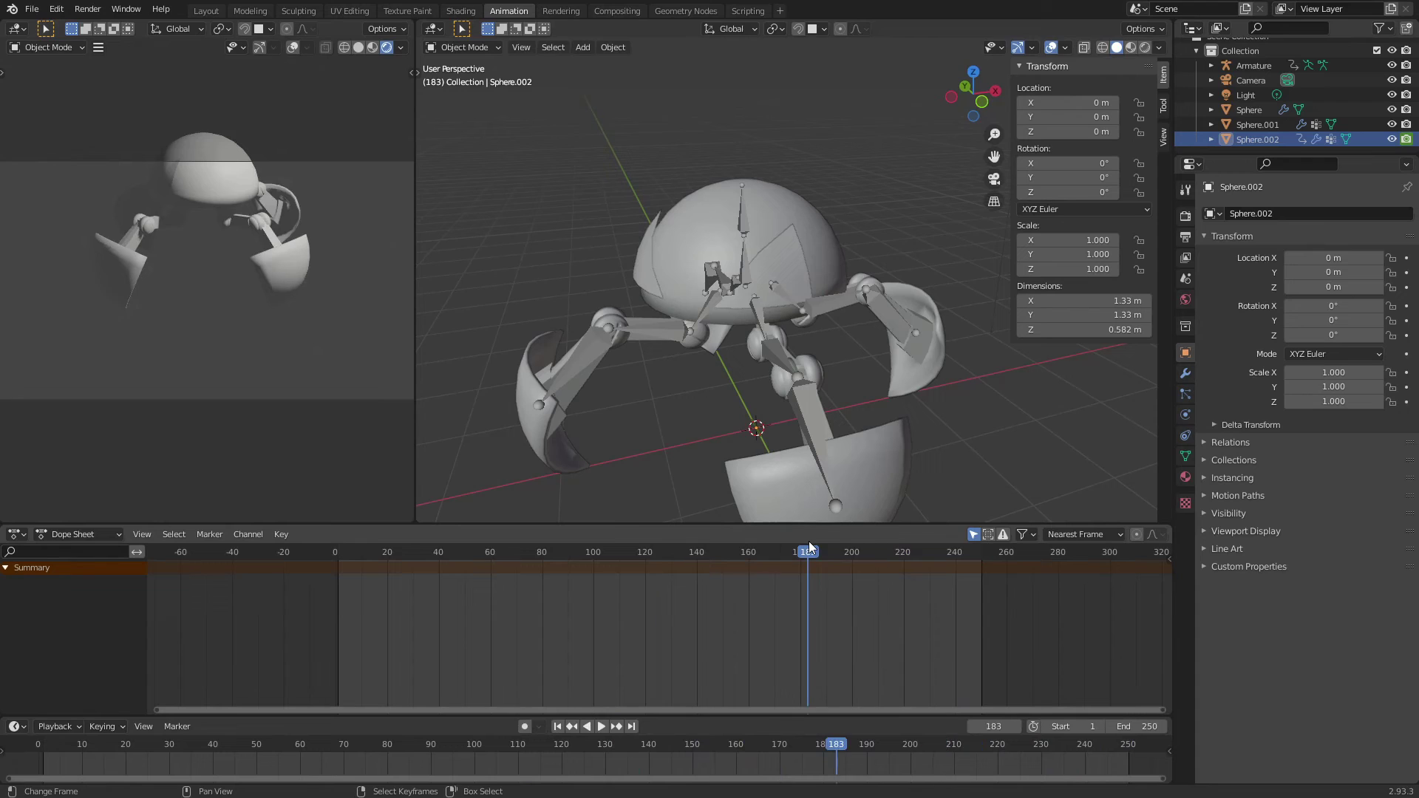
pyautogui.click(773, 552)
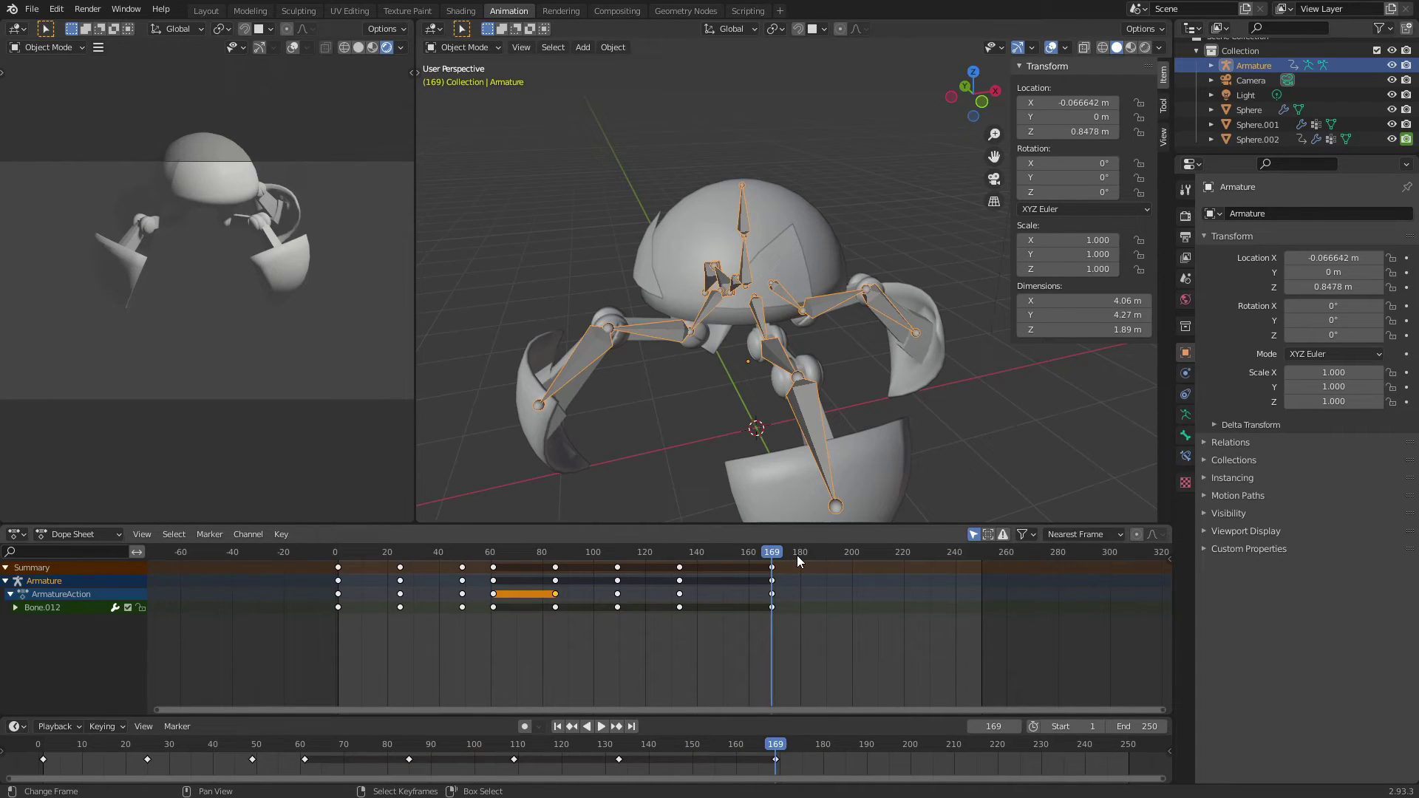
# - Set the animation end frame to 289 and rewind to frame 1
pyautogui.click(1090, 556)
pyautogui.hotkey('ctrl', 'End')
pyautogui.press('Down')
pyautogui.press('space')
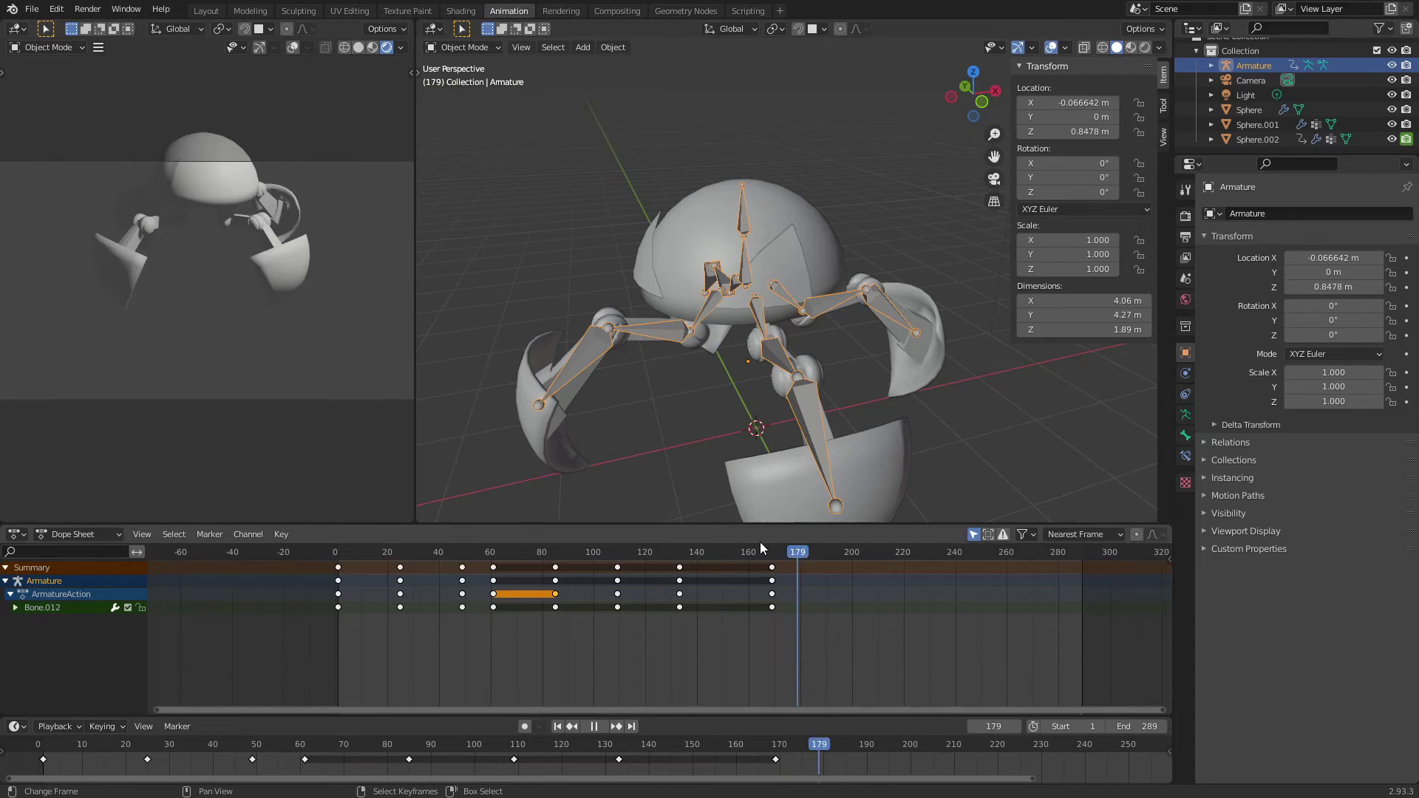
pyautogui.moveTo(357, 580); pyautogui.dragTo(339, 576)
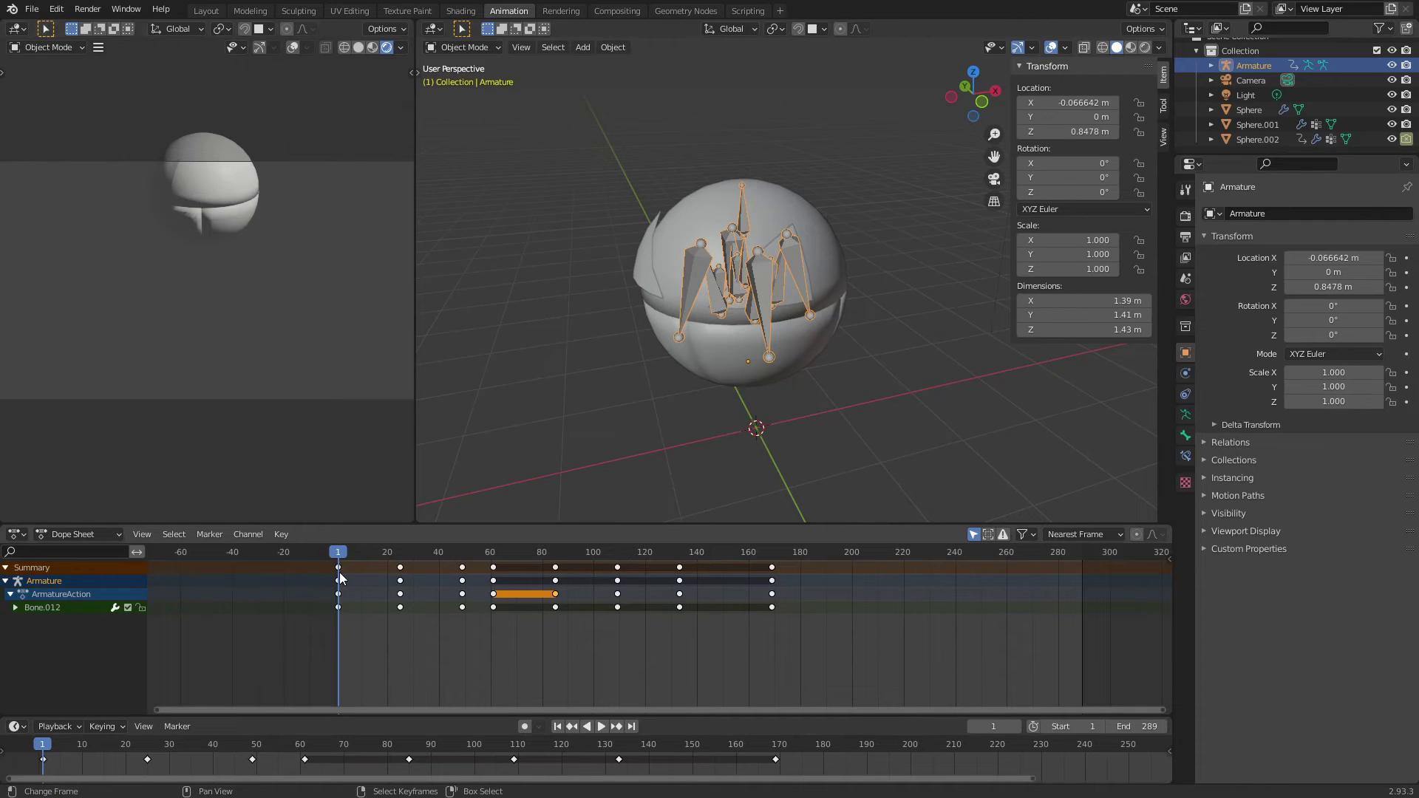
# - Orbit around the closed capsule, play the animation, then return to the Layout workspace
pyautogui.moveTo(591, 458); pyautogui.dragTo(654, 433, button='middle')
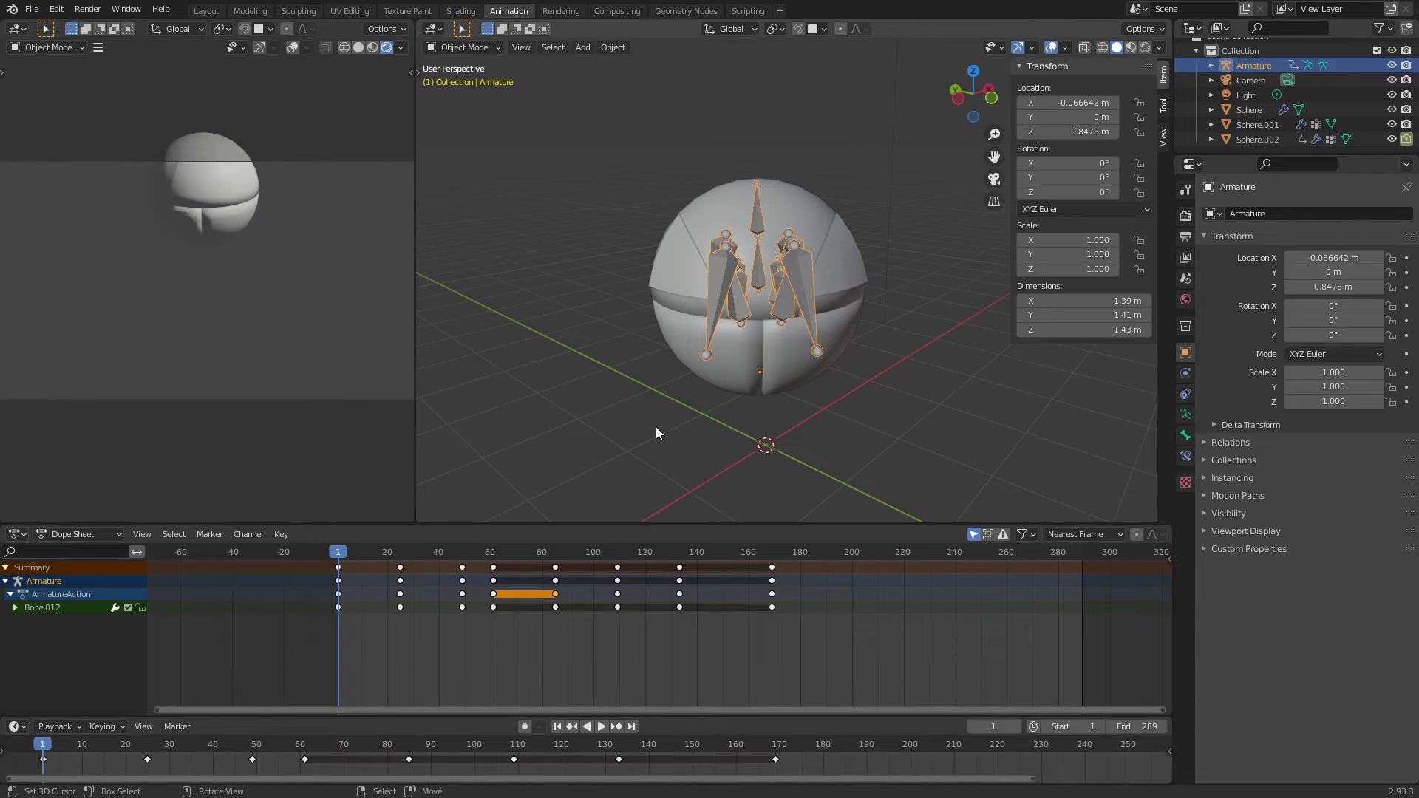
pyautogui.moveTo(655, 427); pyautogui.dragTo(886, 424, button='middle')
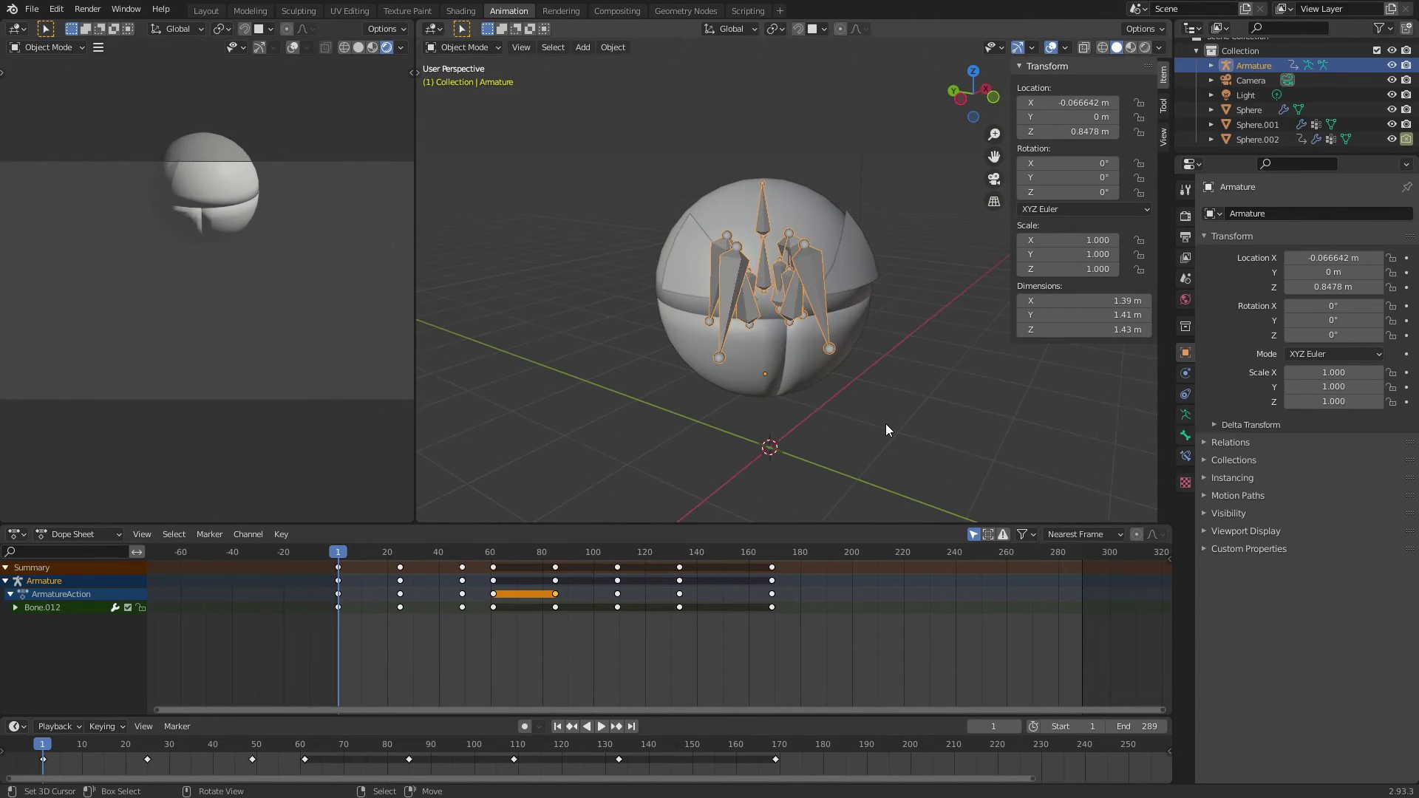
pyautogui.press('space')
pyautogui.click(336, 552)
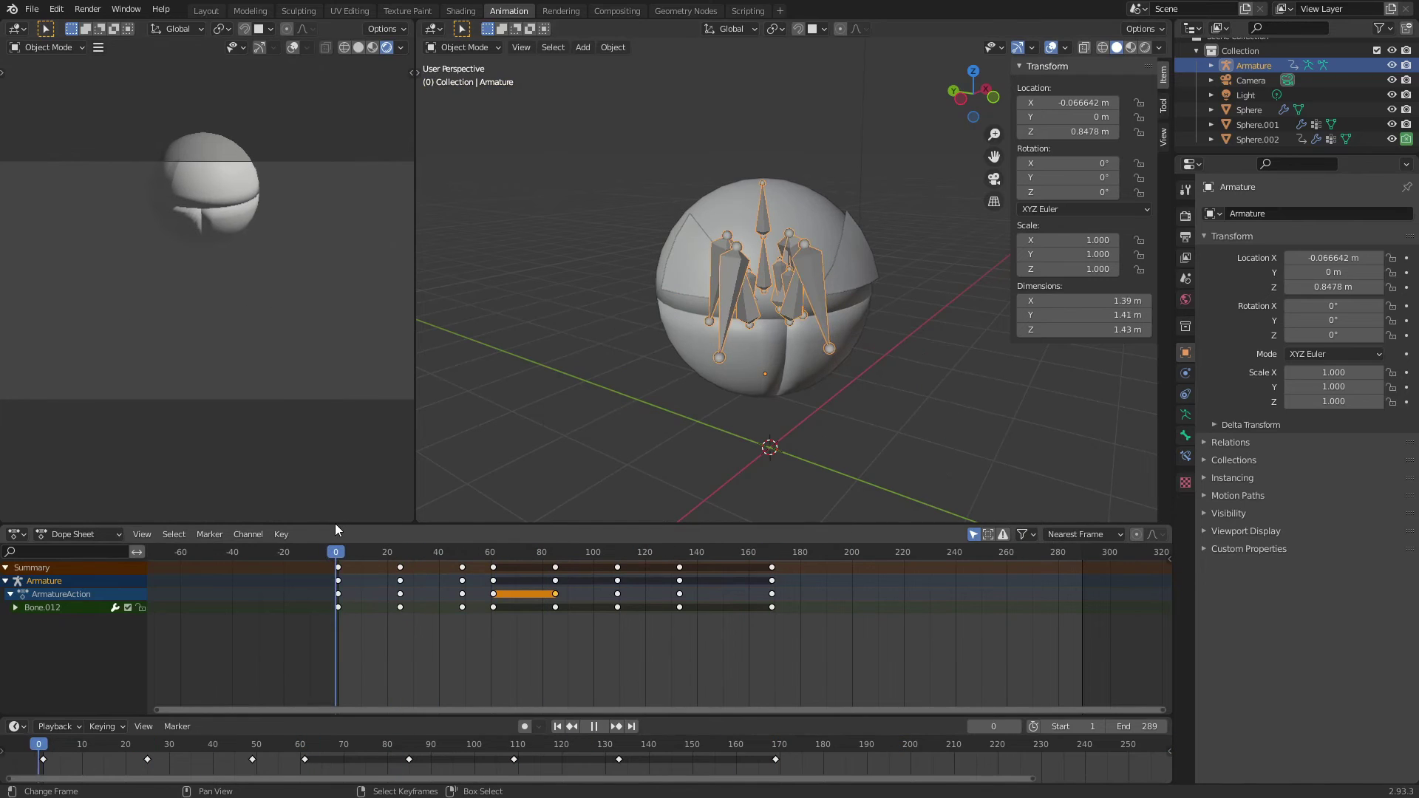
pyautogui.click(207, 11)
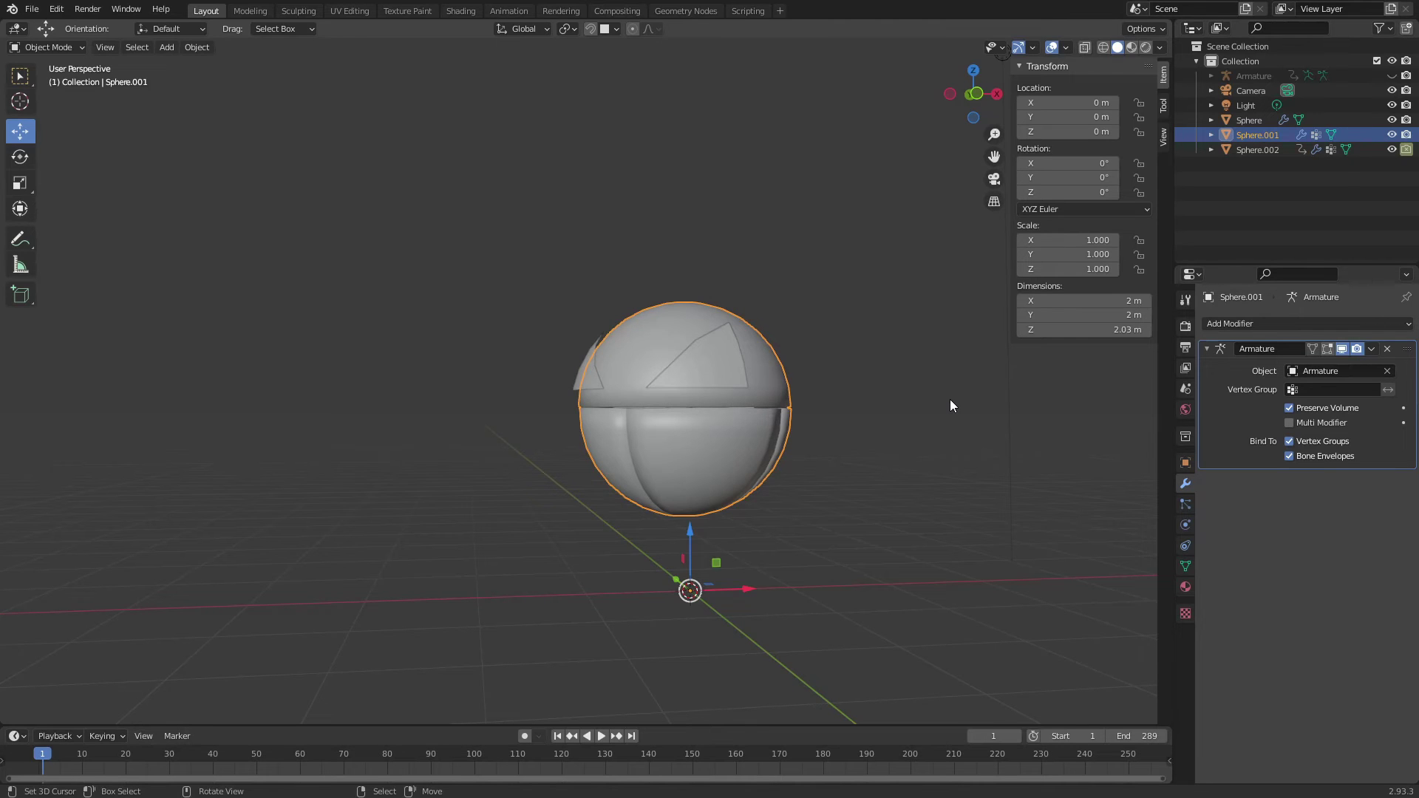
# - Enter Edit Mode on the capsule, select its whole mesh, and show its material settings
pyautogui.press('Tab')
pyautogui.scroll(5, 950, 399)
pyautogui.press('l')
pyautogui.press('a')
pyautogui.scroll(-5, 1118, 488)
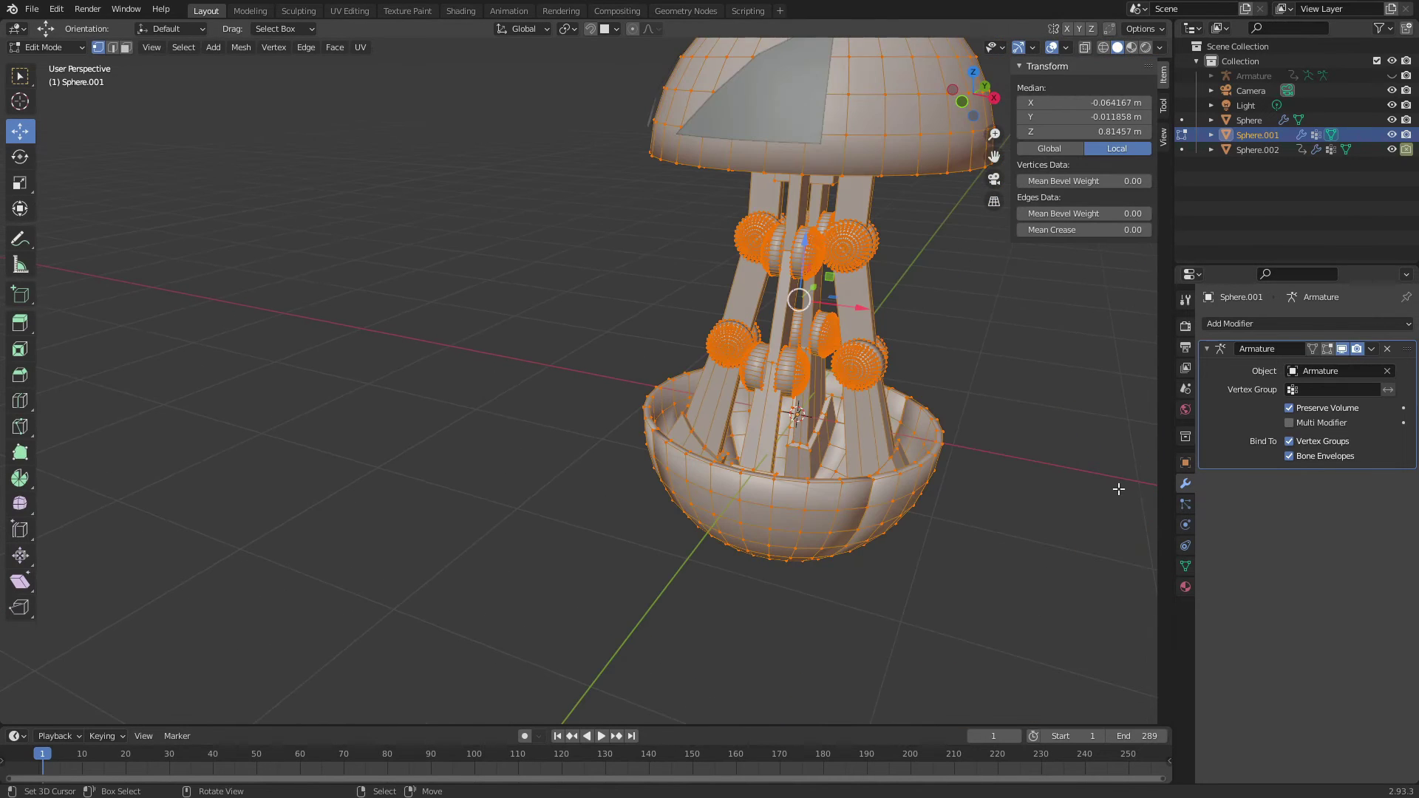
pyautogui.click(1185, 586)
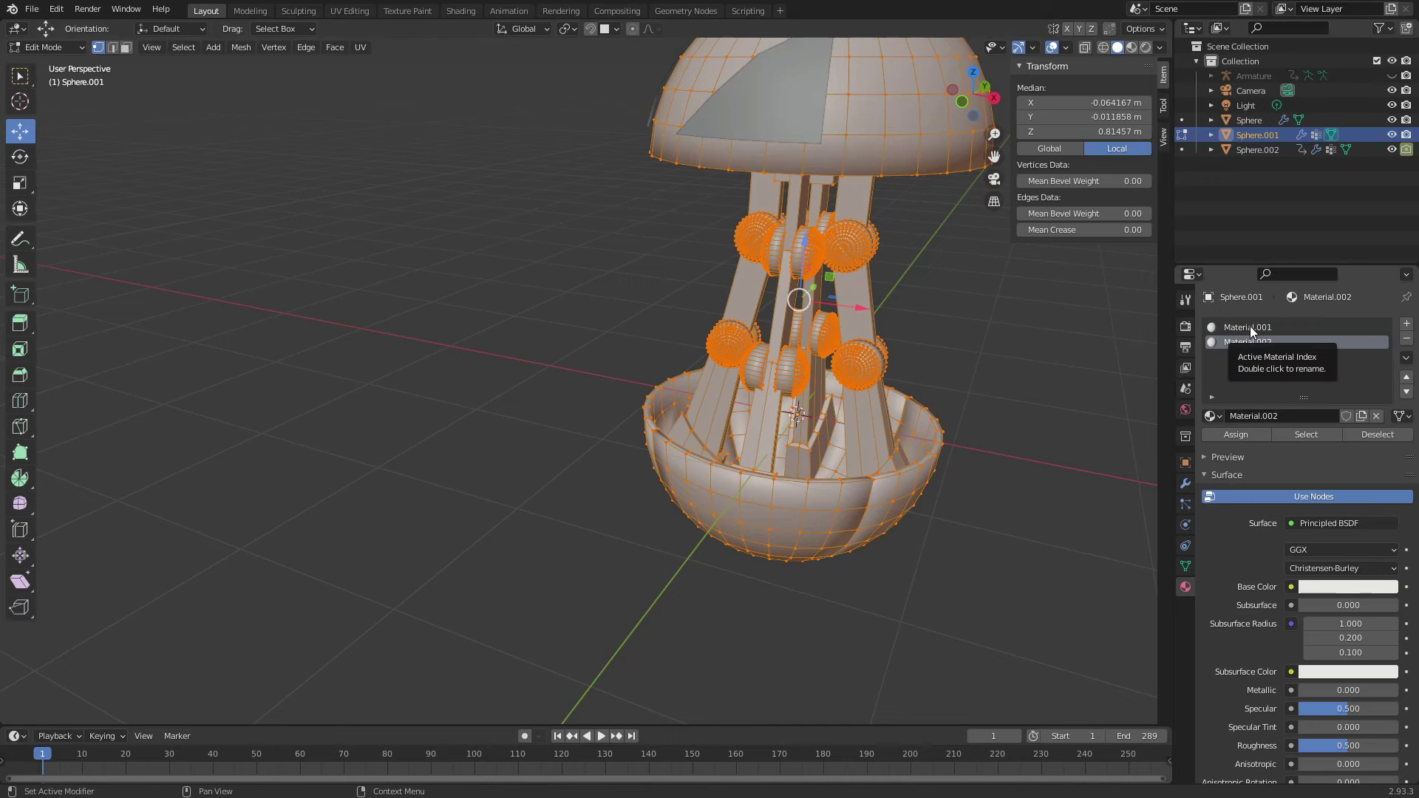
pyautogui.scroll(5, 822, 480)
# - Orbit around the bowl and columns while adjusting which bowl faces are selected
pyautogui.keyDown('alt'); pyautogui.keyDown('shift'); pyautogui.click(768, 458); pyautogui.keyUp('shift'); pyautogui.keyUp('alt')
pyautogui.moveTo(768, 458); pyautogui.dragTo(878, 404, button='middle')
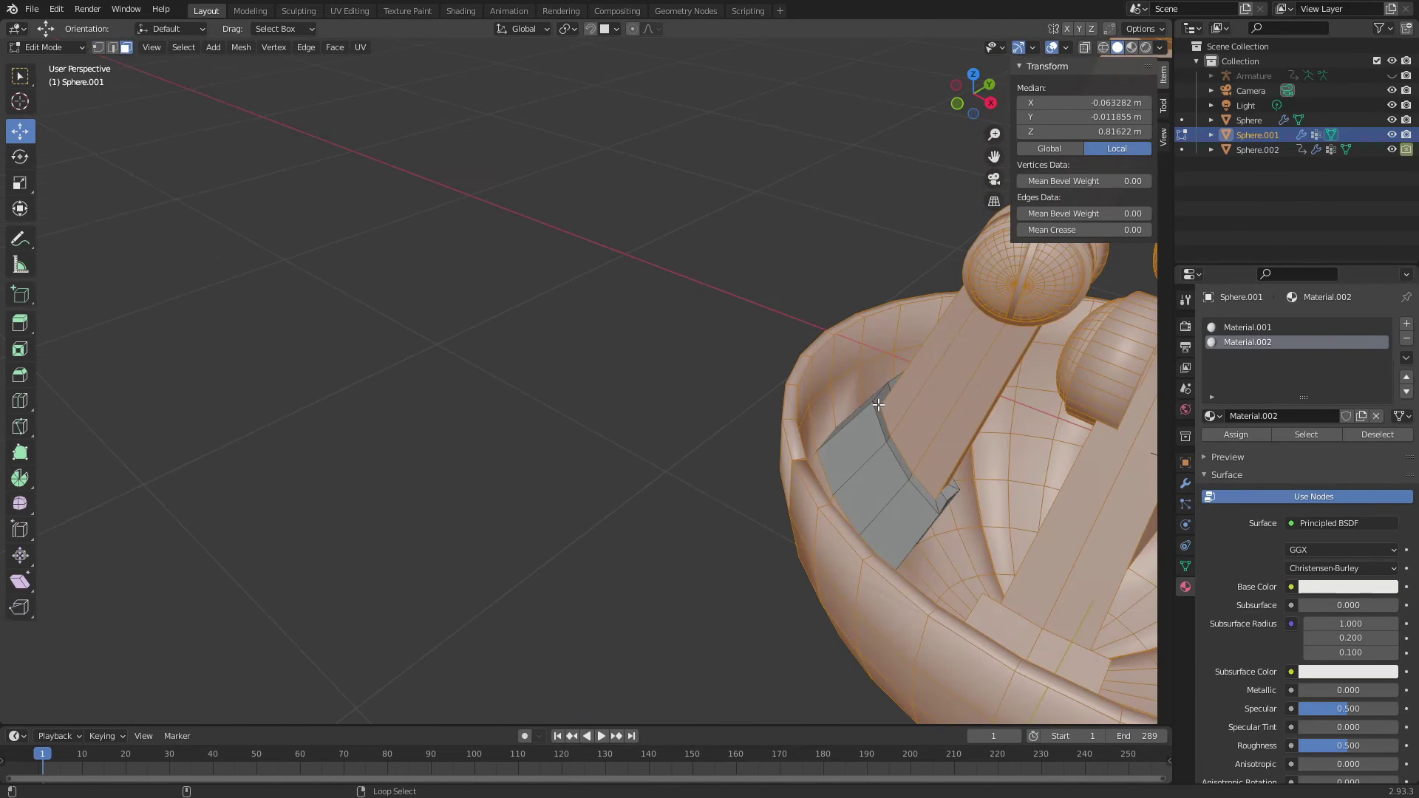
pyautogui.scroll(-3, 1108, 506)
pyautogui.moveTo(1108, 506); pyautogui.dragTo(993, 539, button='middle')
pyautogui.keyDown('alt'); pyautogui.click(778, 597); pyautogui.keyUp('alt')
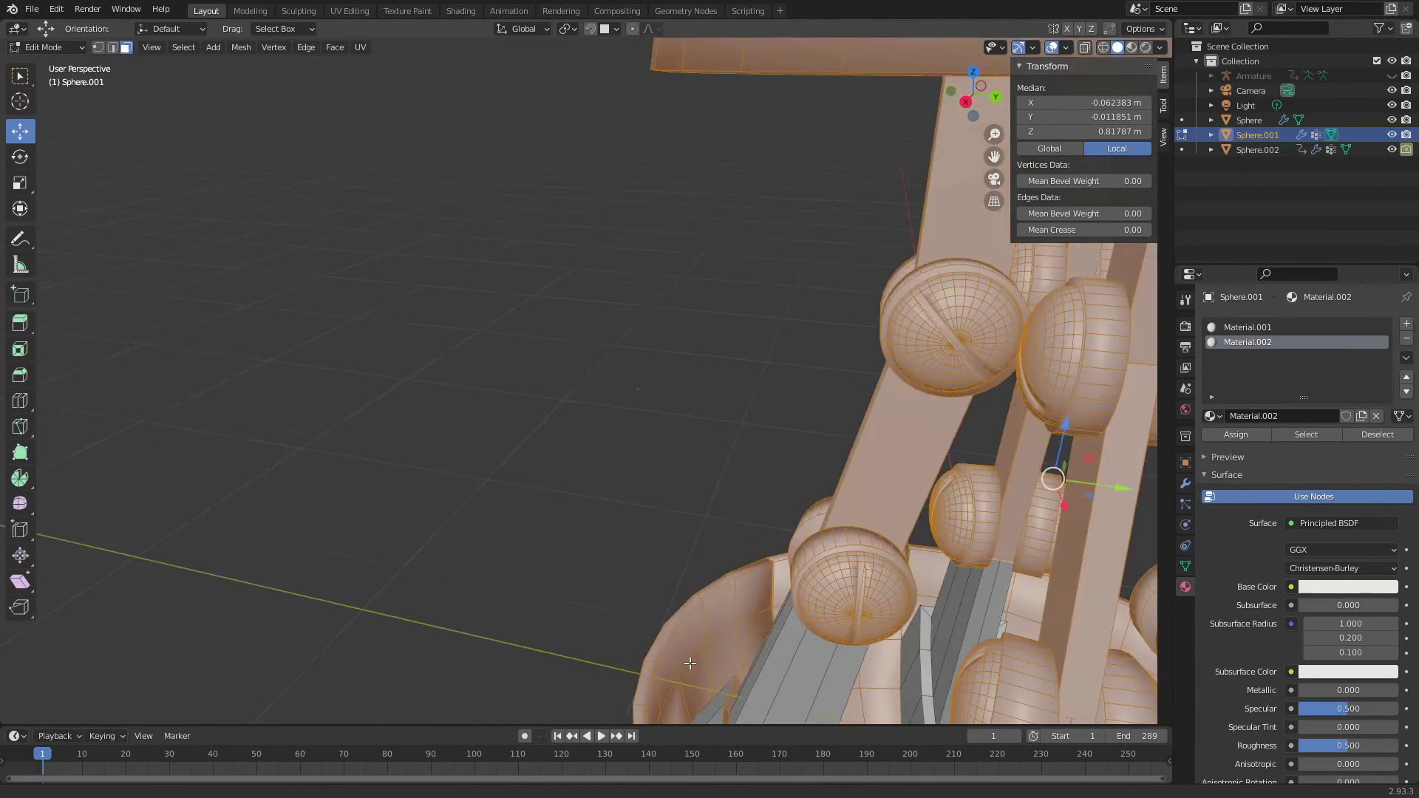
pyautogui.moveTo(779, 597)
pyautogui.mouseDown(button='middle')
pyautogui.moveTo(377, 623)
pyautogui.moveTo(300, 597)
pyautogui.mouseUp(button='middle')
pyautogui.scroll(-3, 377, 622)
pyautogui.scroll(3, 215, 405)
pyautogui.scroll(-3, 301, 597)
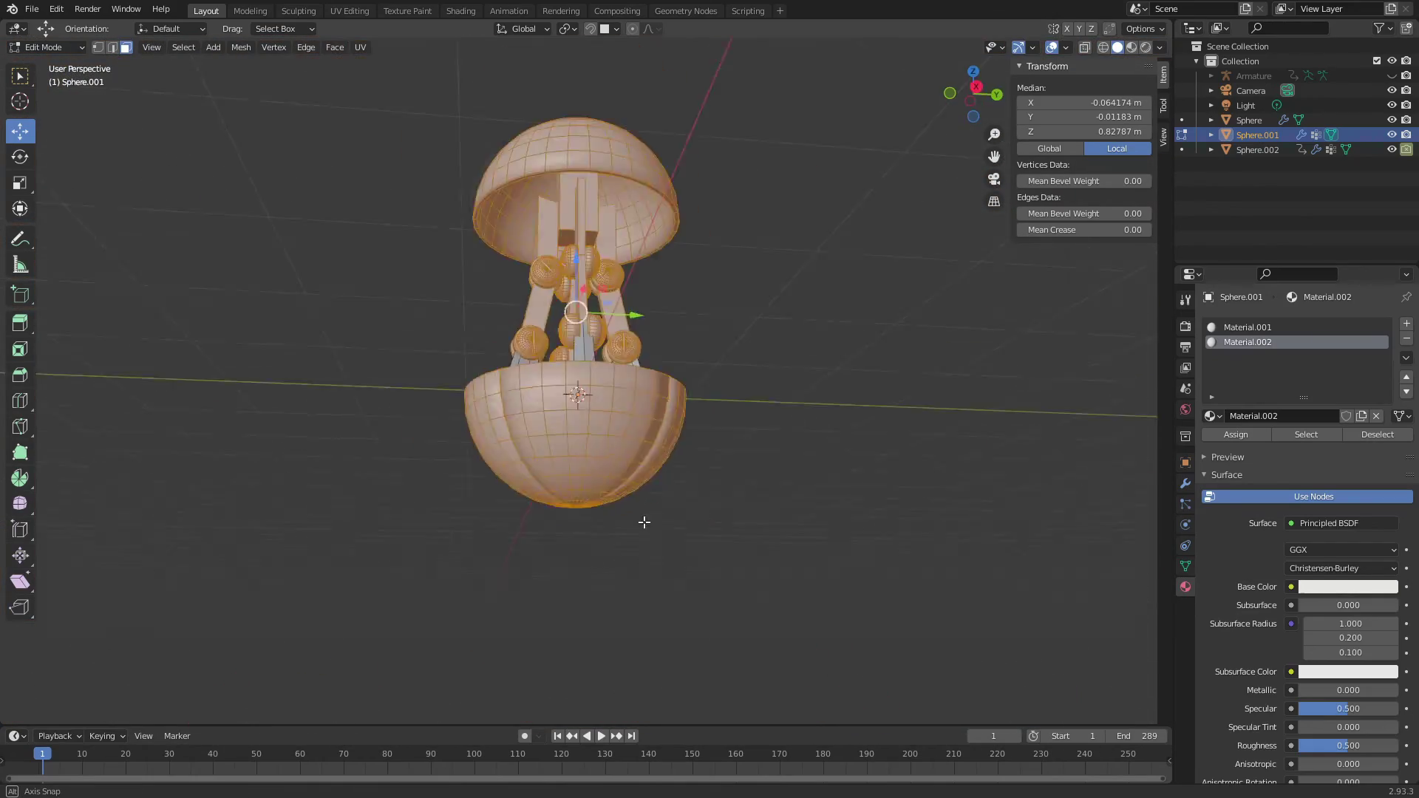
pyautogui.moveTo(643, 517)
pyautogui.mouseDown(button='middle')
pyautogui.moveTo(545, 294)
pyautogui.moveTo(640, 263)
pyautogui.moveTo(776, 161)
pyautogui.moveTo(651, 192)
pyautogui.mouseUp(button='middle')
# - Isolate the legs and joint balls as the selection using X-ray front view and inverted selection
pyautogui.hotkey('shift', 'l')
pyautogui.hotkey('shift', 'l')
pyautogui.scroll(3, 607, 257)
pyautogui.hotkey('alt', 'z')
pyautogui.press('KP_1')
pyautogui.hotkey('shift', 'l')
pyautogui.hotkey('shift', 'l')
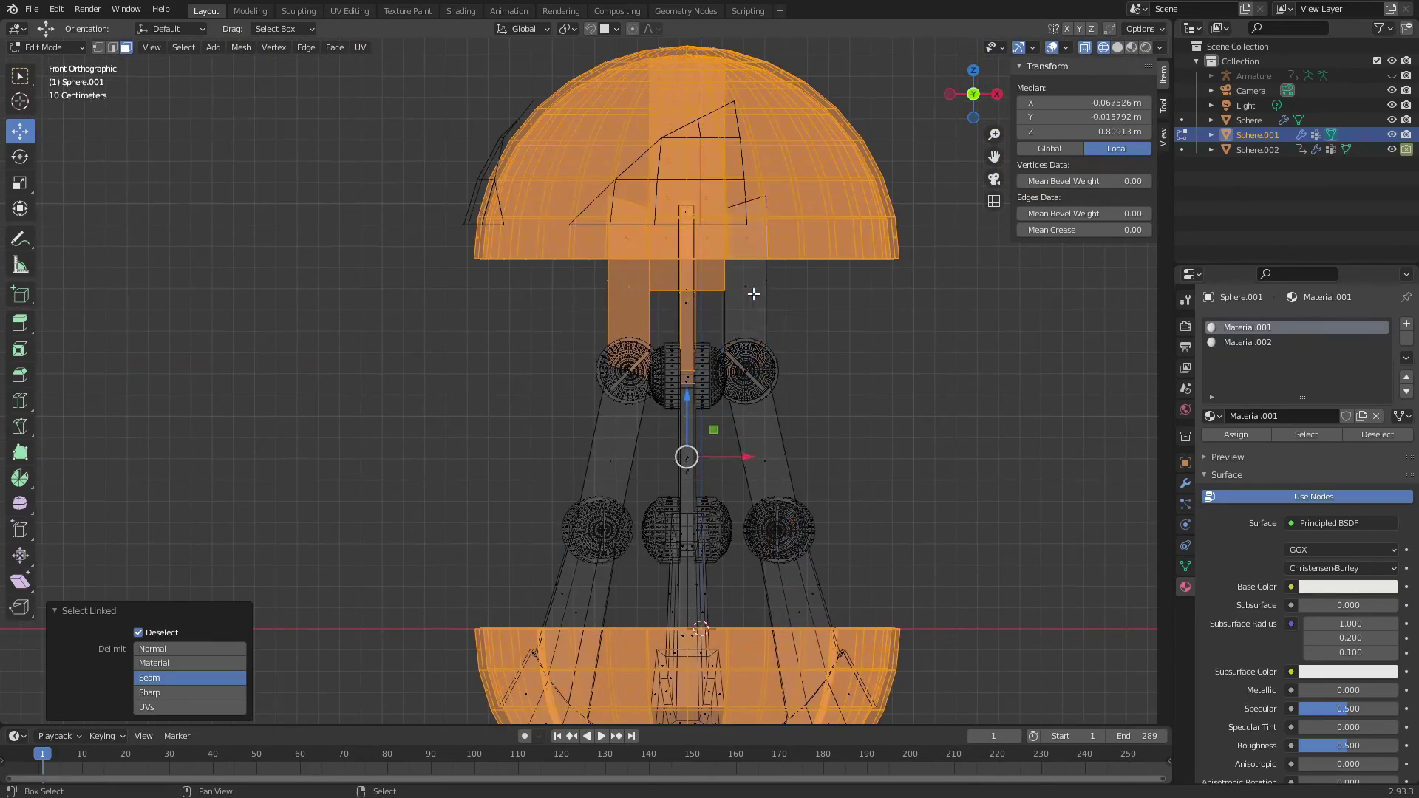
pyautogui.moveTo(753, 293)
pyautogui.mouseDown(button='middle')
pyautogui.moveTo(958, 241)
pyautogui.moveTo(783, 339)
pyautogui.mouseUp(button='middle')
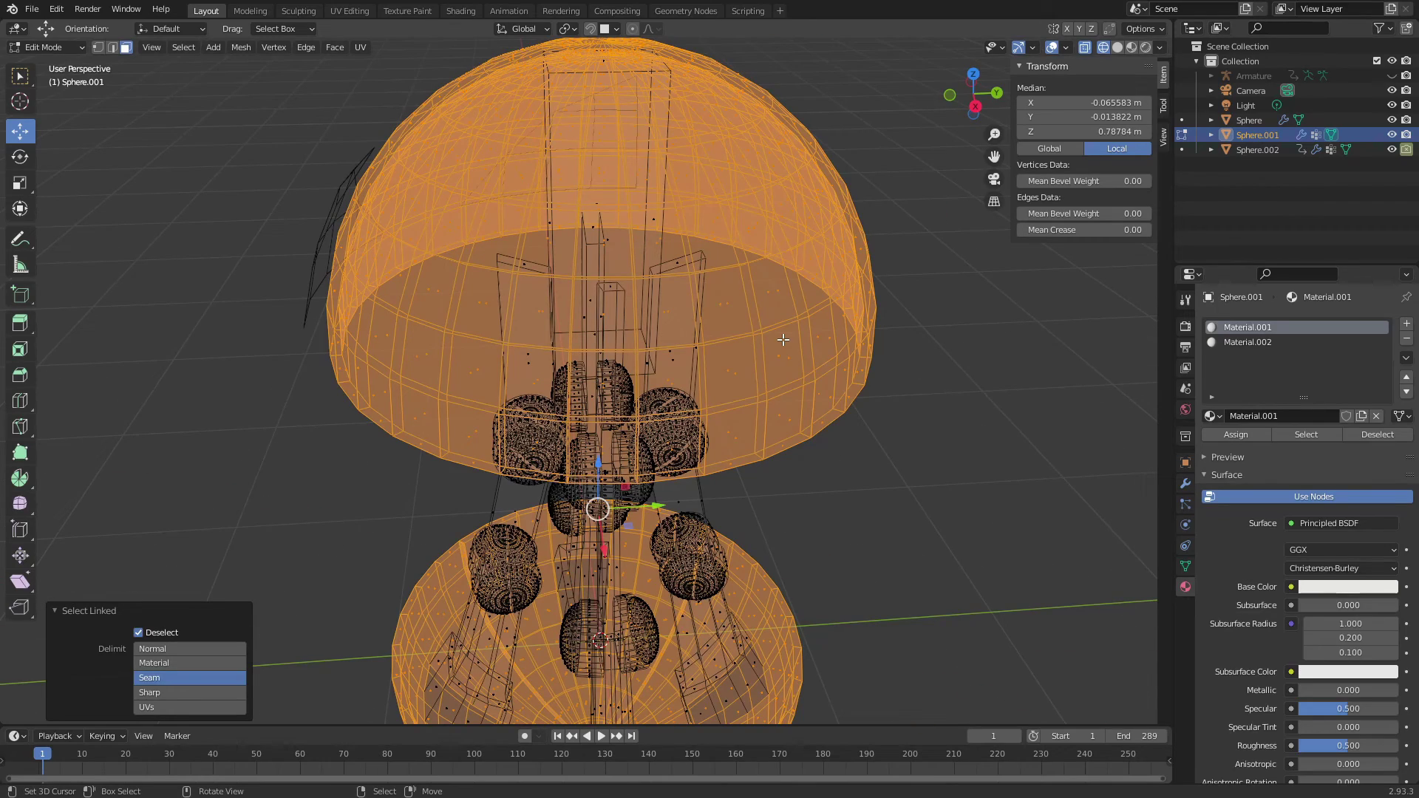
pyautogui.hotkey('alt', 'z')
pyautogui.moveTo(783, 339)
pyautogui.mouseDown(button='middle')
pyautogui.moveTo(650, 437)
pyautogui.moveTo(847, 345)
pyautogui.moveTo(920, 519)
pyautogui.moveTo(1109, 562)
pyautogui.mouseUp(button='middle')
pyautogui.hotkey('ctrl', 'i')
# - Give the leg material Material.001 a grey Base Color, Metallic 0.8 and higher roughness
pyautogui.click(1348, 586)
pyautogui.moveTo(1334, 526); pyautogui.dragTo(1335, 547)
pyautogui.moveTo(1301, 690); pyautogui.dragTo(1384, 689)
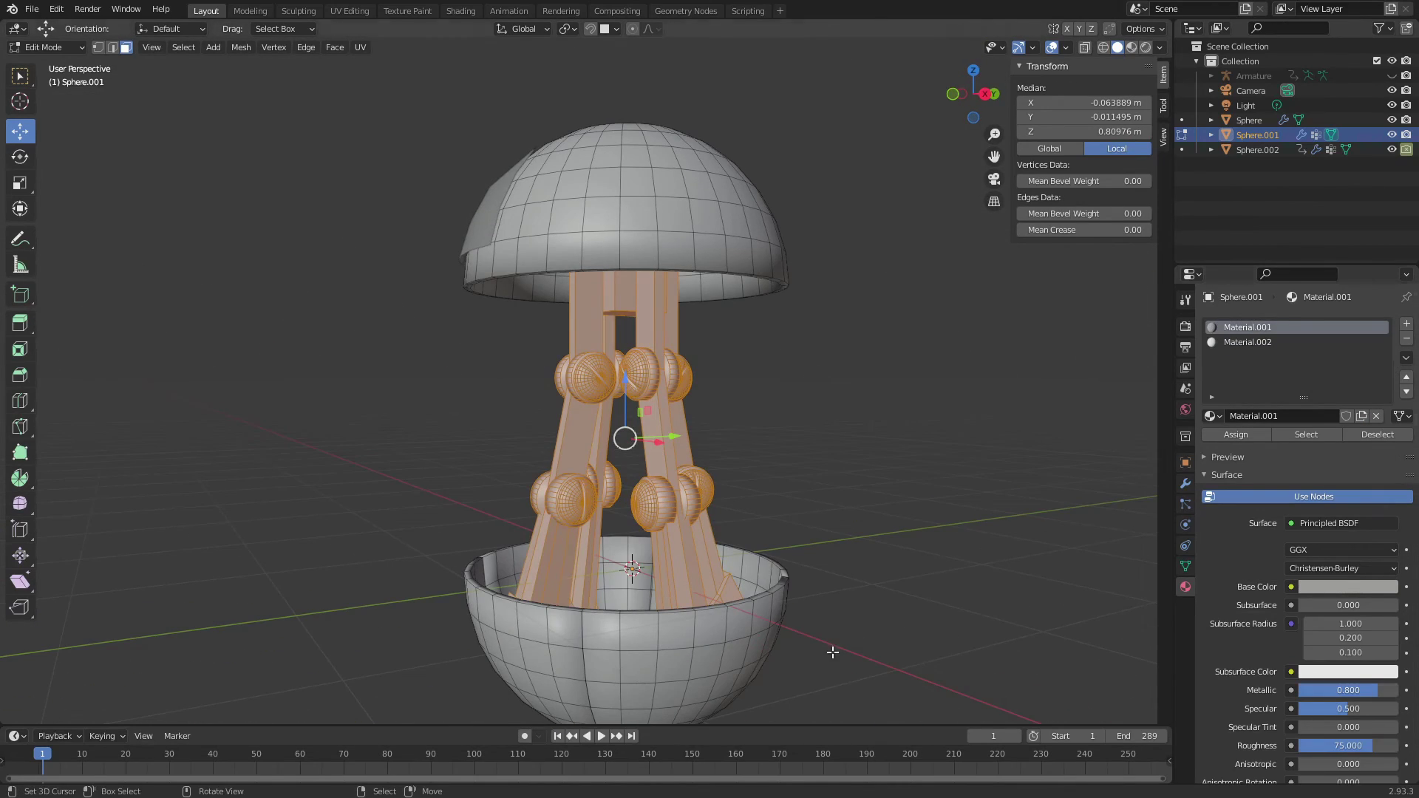
pyautogui.click(1145, 47)
# - Clear the mesh selection and raise the leg material's specular to 1.000
pyautogui.hotkey('alt', 'a')
pyautogui.scroll(5, 591, 370)
pyautogui.scroll(-5, 1373, 696)
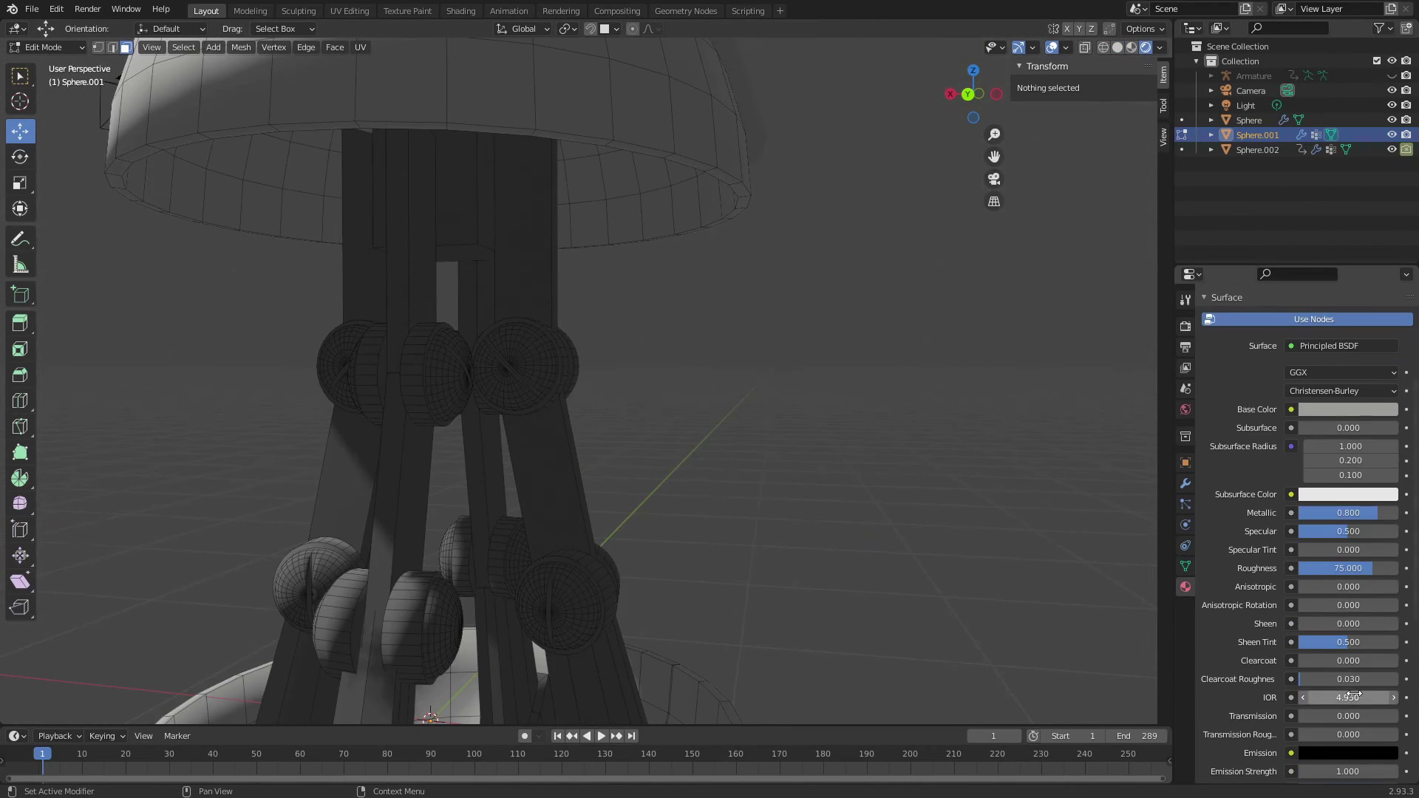
pyautogui.press('a')
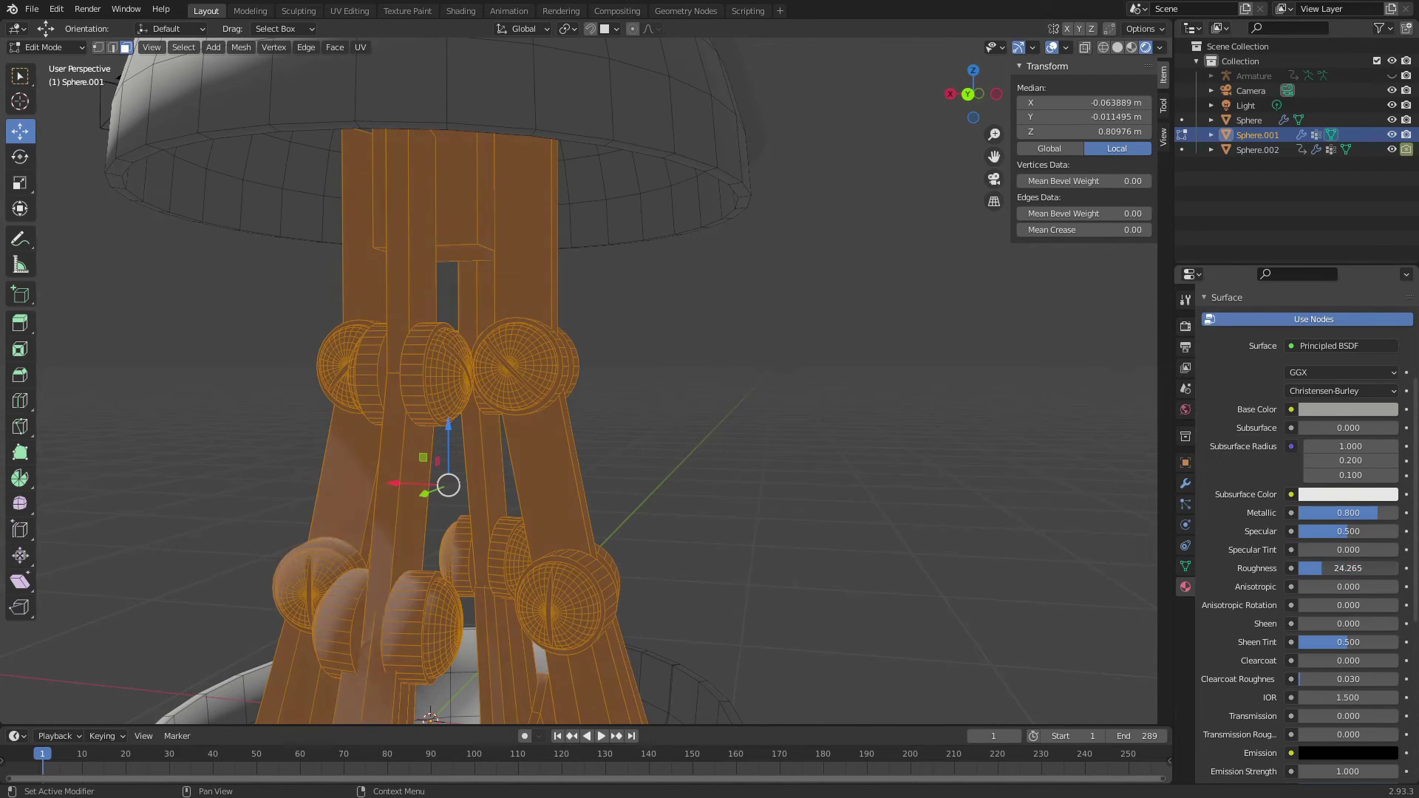
pyautogui.hotkey('alt', 'a')
pyautogui.click(650, 479)
pyautogui.hotkey('alt', 'a')
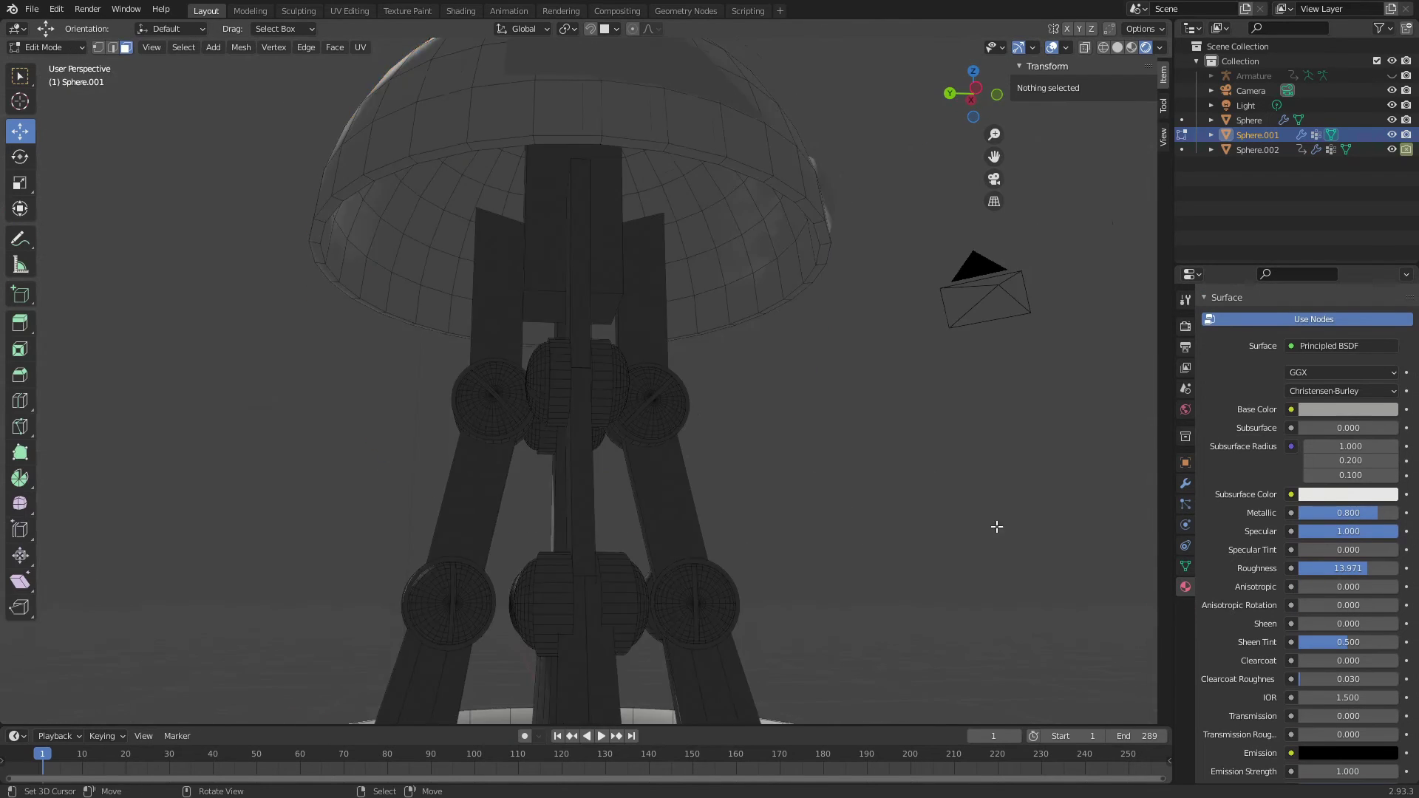
pyautogui.scroll(-6, 887, 527)
# - Play back the animation from frame 1, then make Material.002's Base Color yellow
pyautogui.click(769, 754)
pyautogui.click(42, 765)
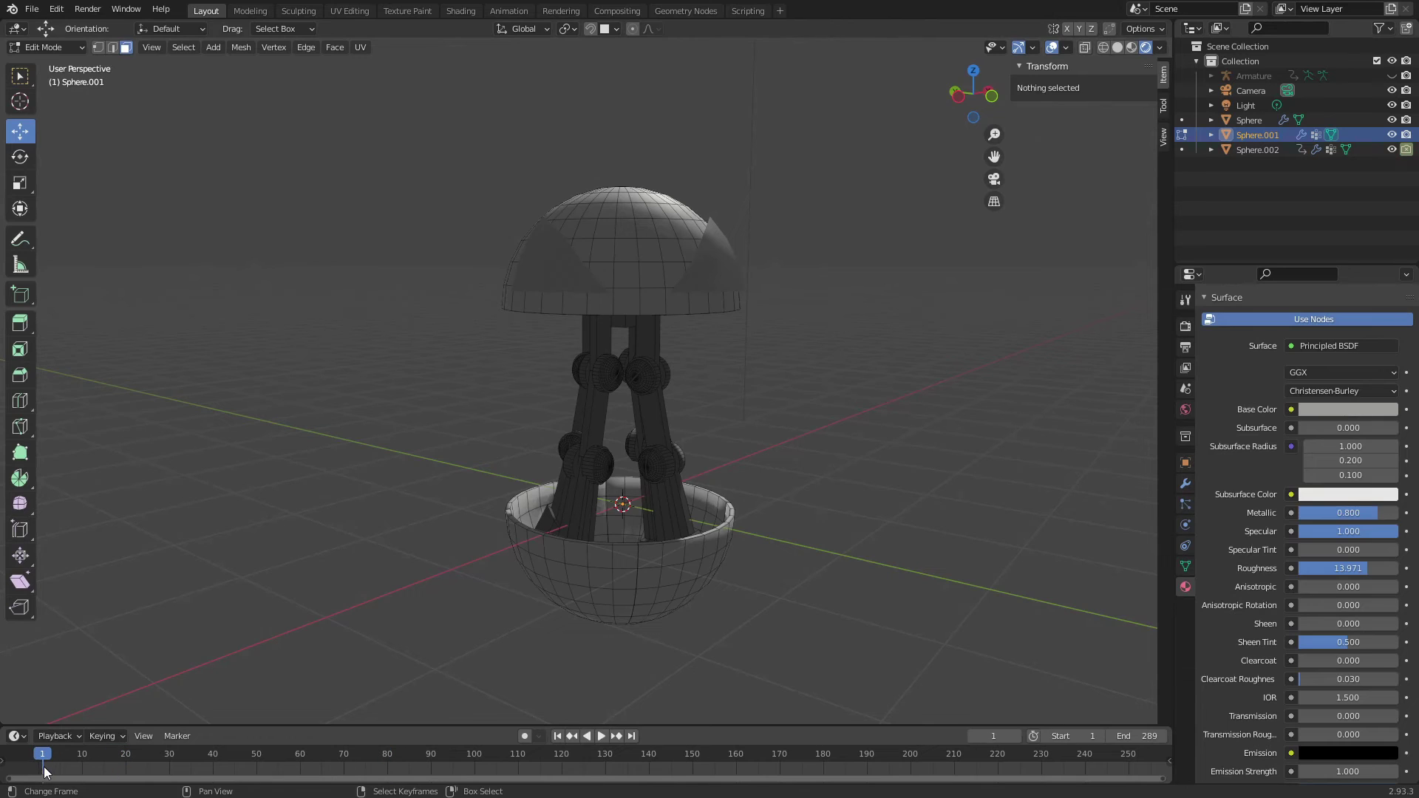
pyautogui.scroll(5, 1301, 518)
pyautogui.click(1348, 586)
pyautogui.moveTo(1323, 428); pyautogui.dragTo(1294, 452)
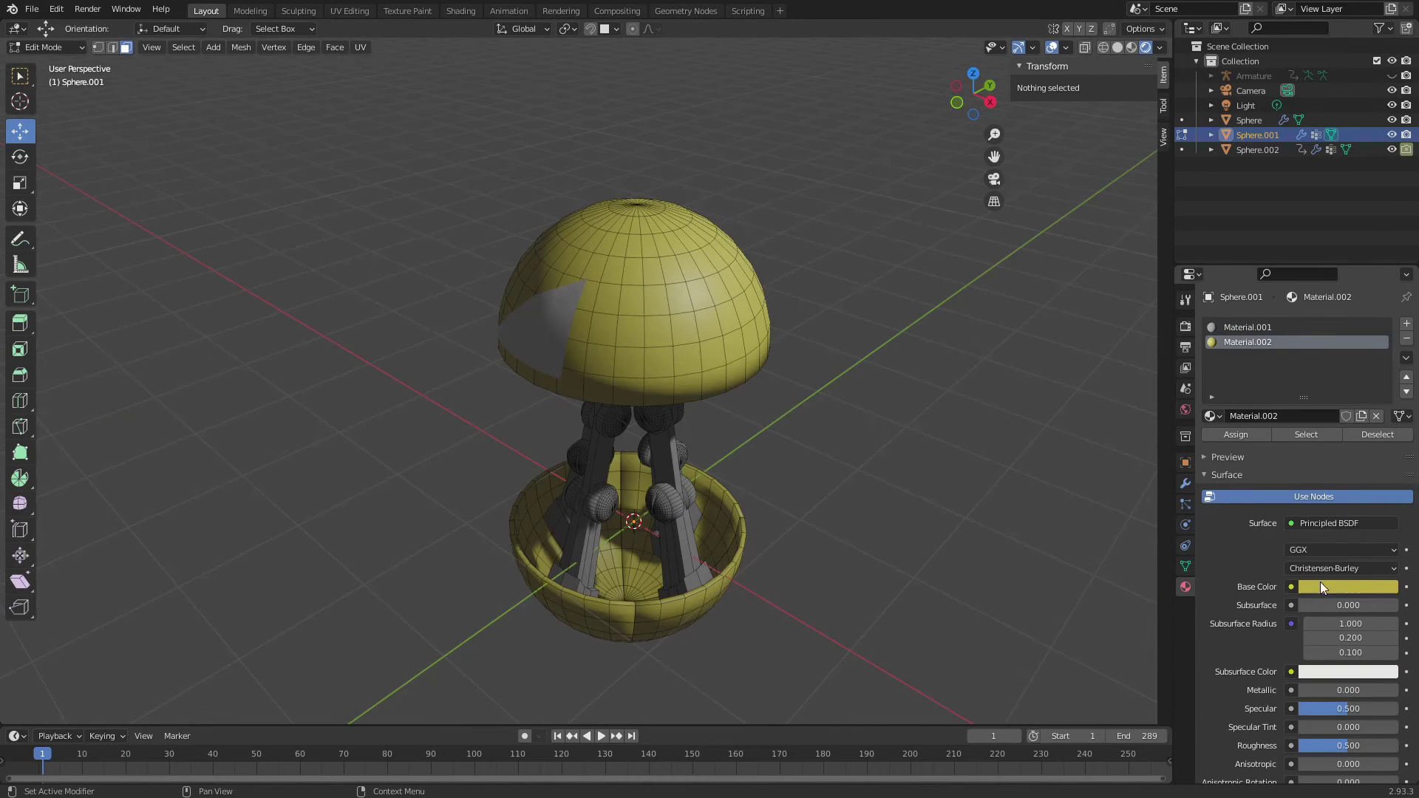
# - Set the shell material to Roughness 0.25 with a gold tint, then save as orb_bot.blend
pyautogui.doubleClick(1323, 746)
pyautogui.write('0.25')
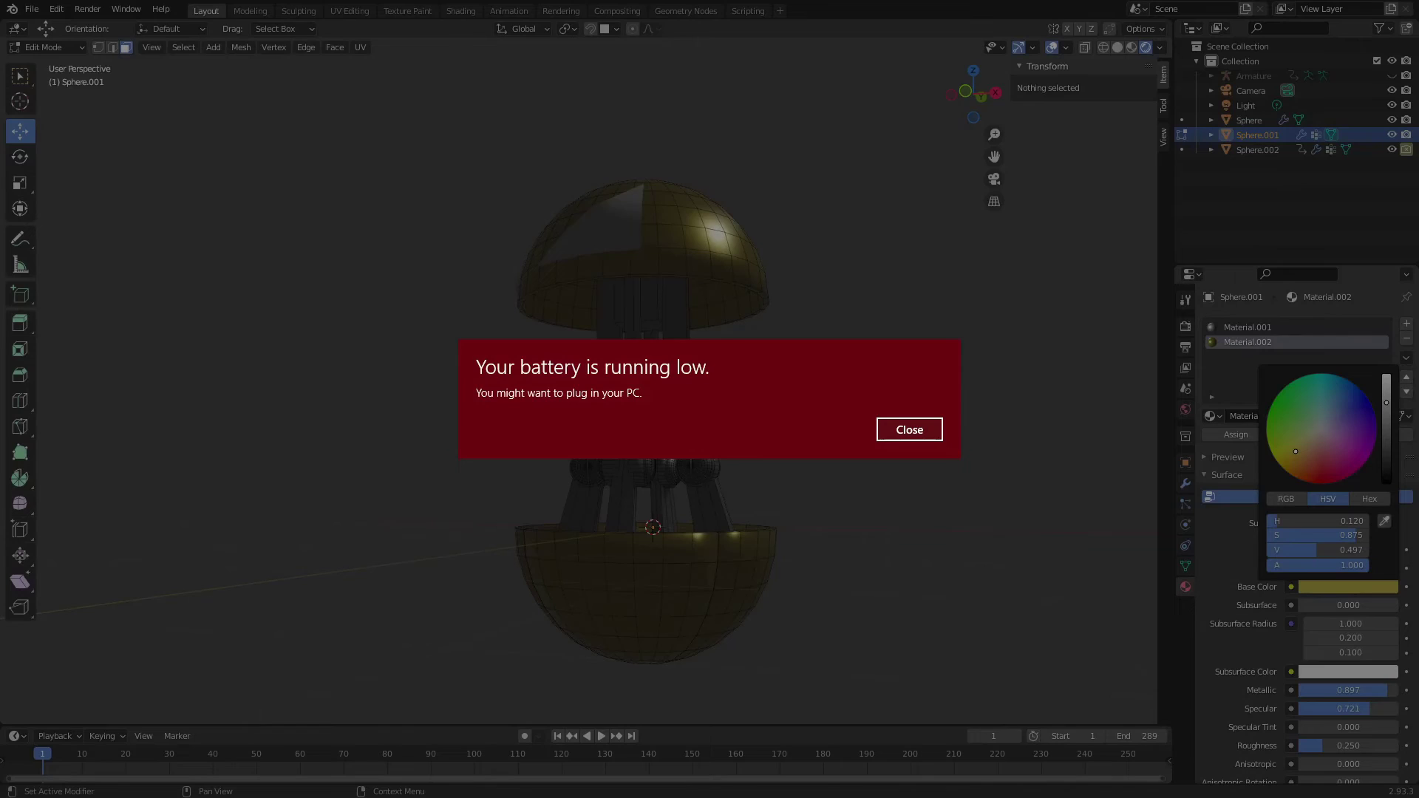
pyautogui.click(1296, 455)
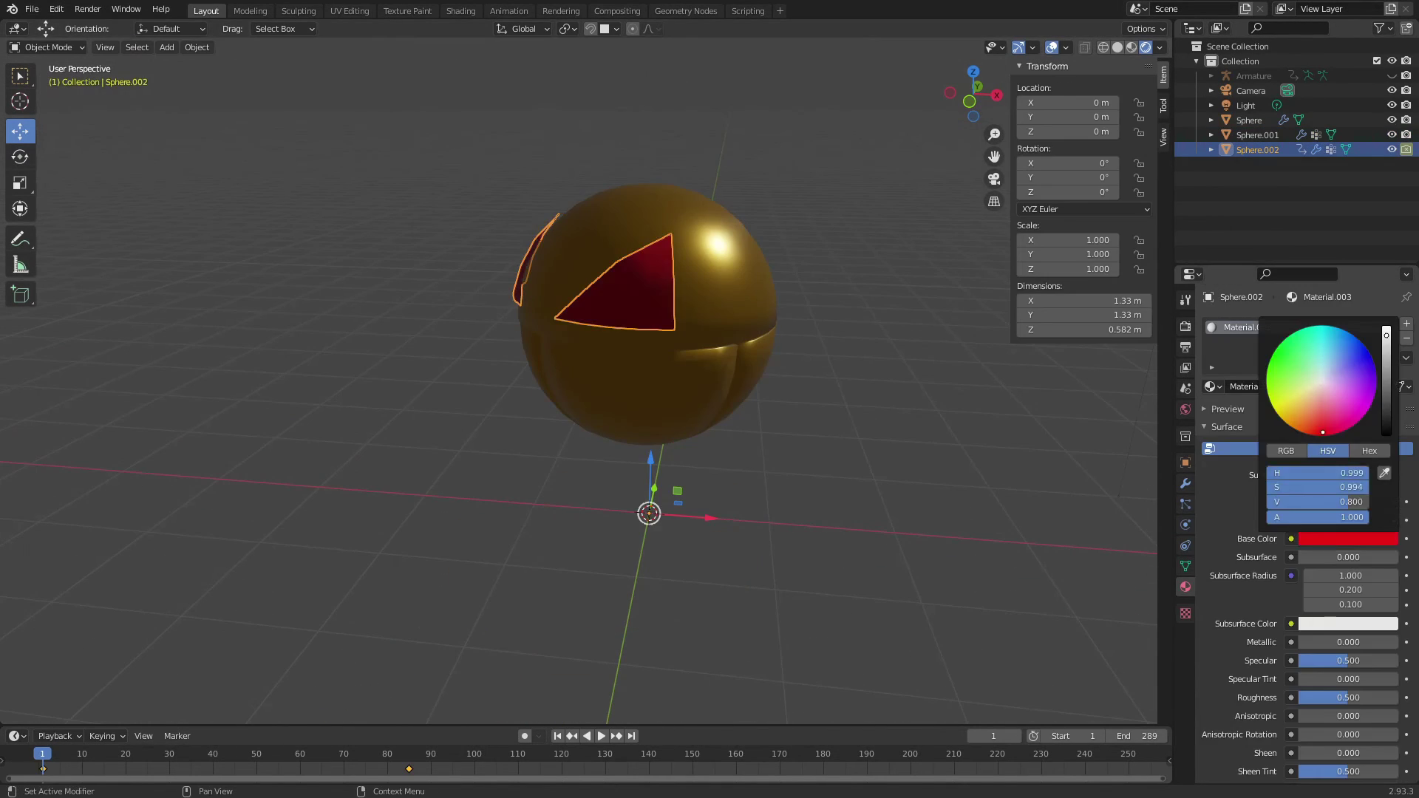
pyautogui.moveTo(795, 407)
pyautogui.mouseDown(button='middle')
pyautogui.moveTo(937, 502)
pyautogui.moveTo(618, 491)
pyautogui.moveTo(681, 679)
pyautogui.mouseUp(button='middle')
pyautogui.scroll(4, 617, 491)
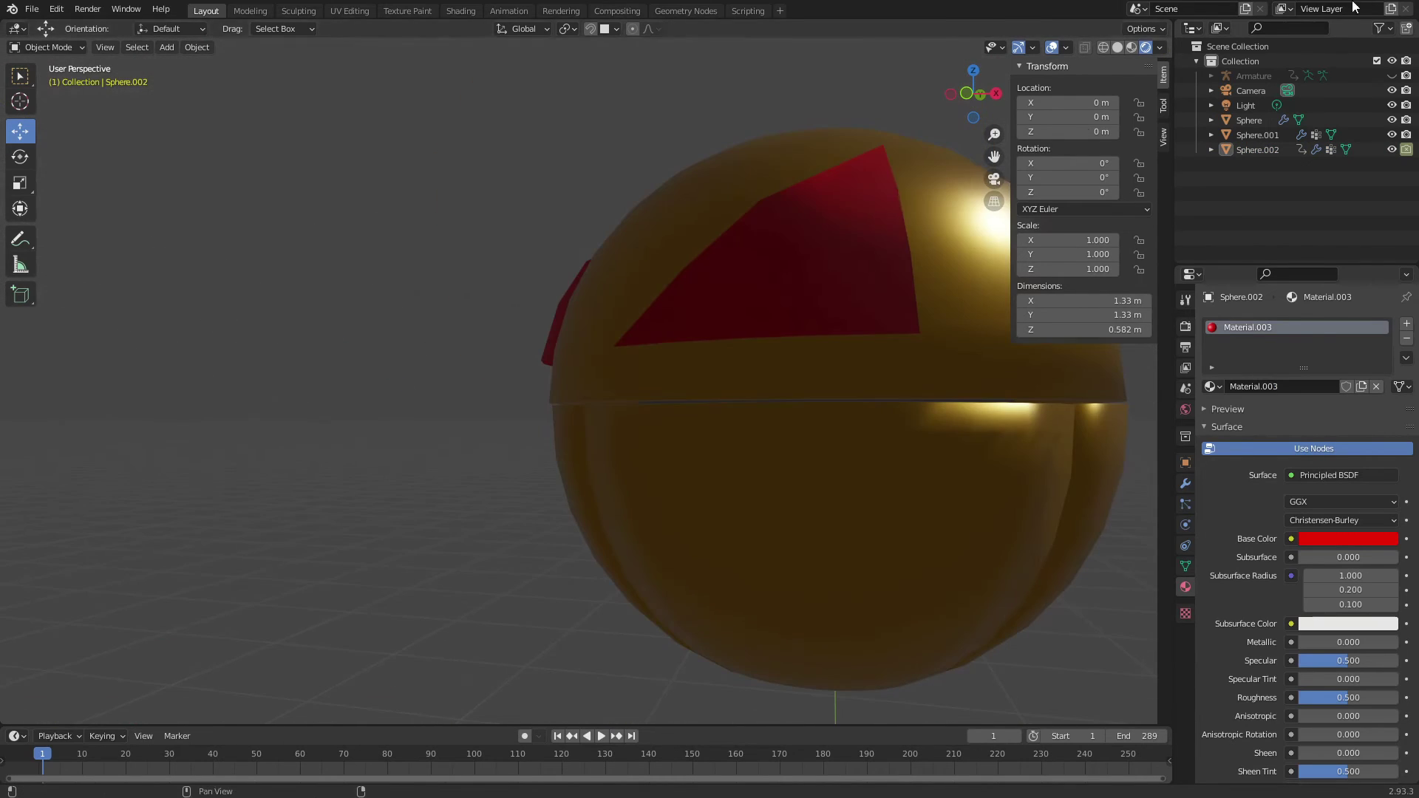
pyautogui.hotkey('ctrl', 's')
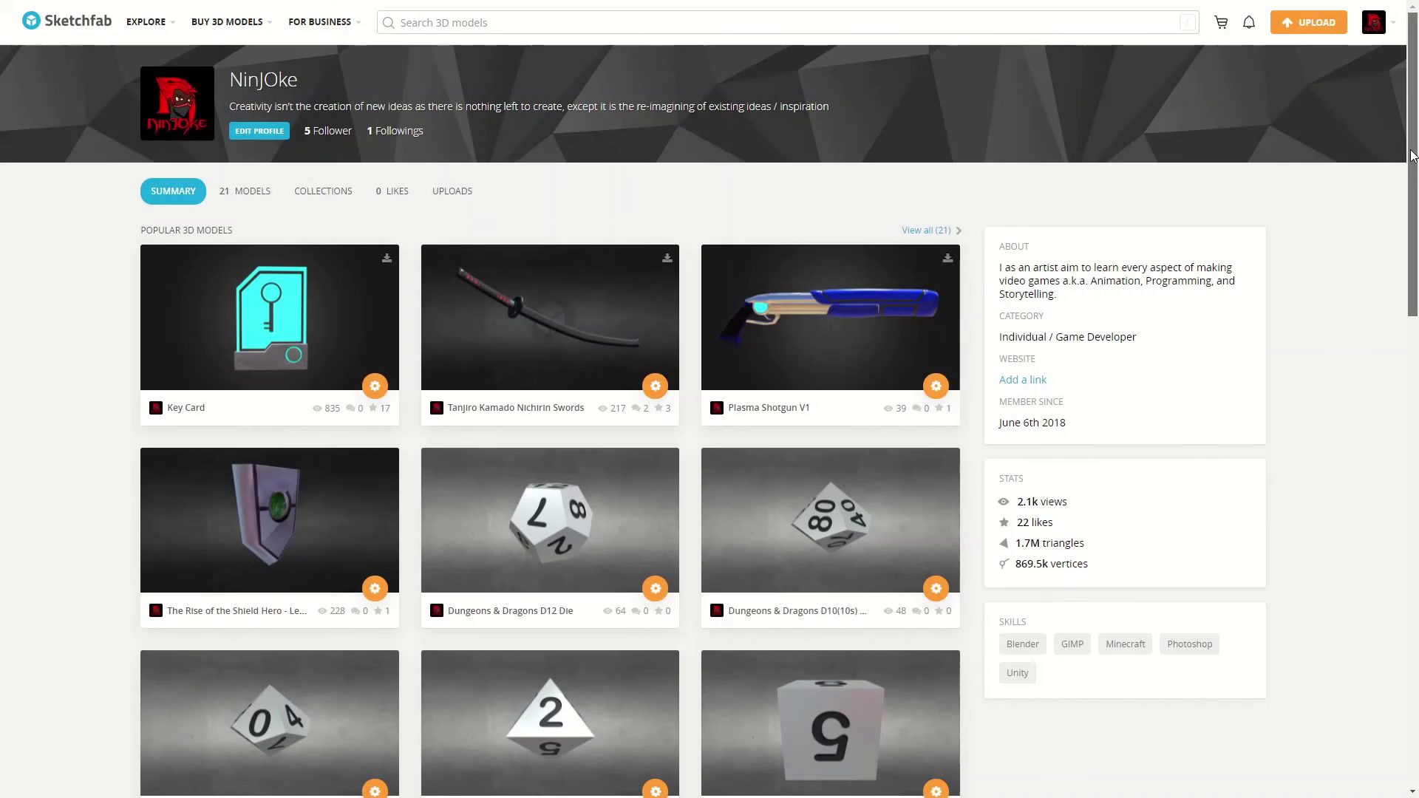
# - Watch the final composited render of the robot unfolding its spider legs on the tabletop
pyautogui.moveTo(1409, 161); pyautogui.dragTo(1412, 459)
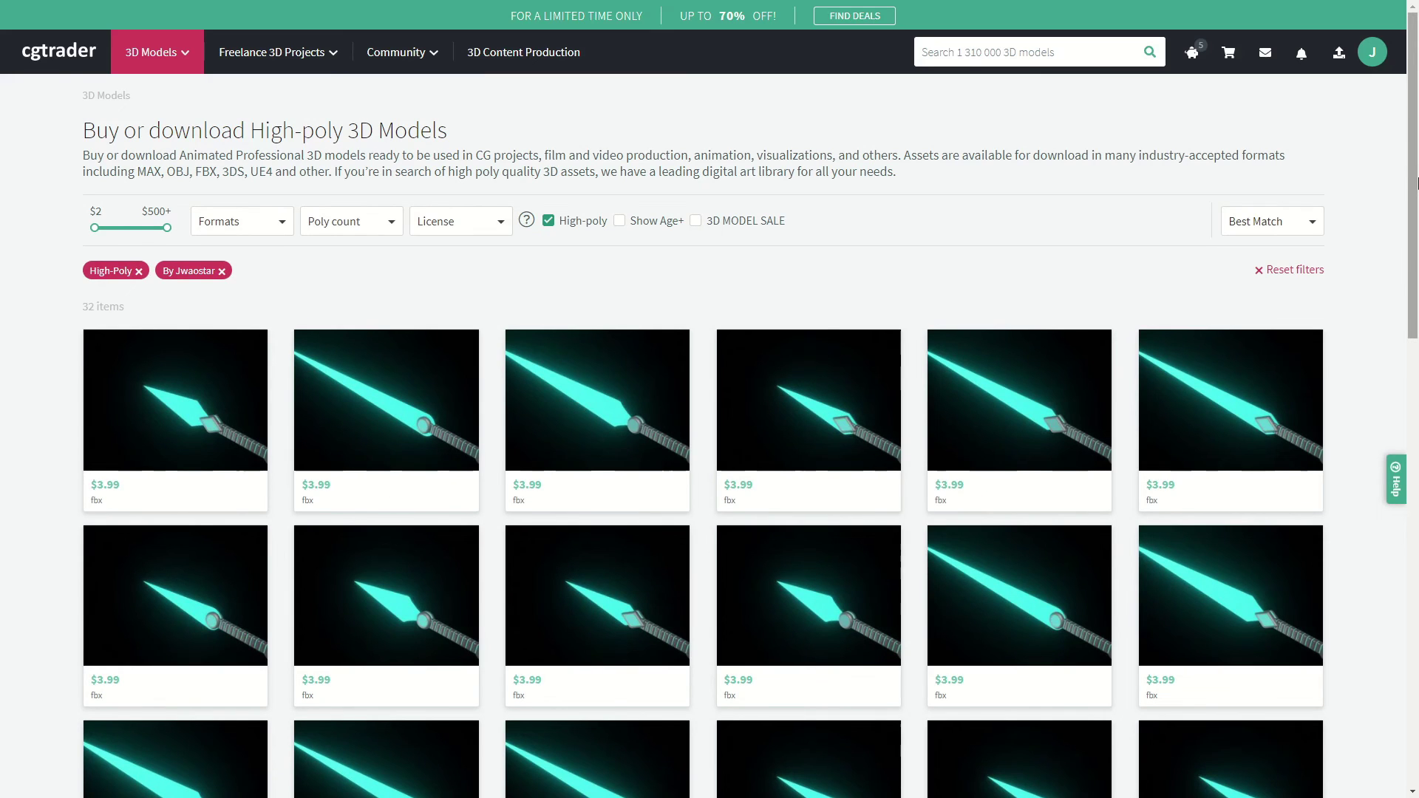
# - Scroll through the CGTrader listing of high-poly 3D models
pyautogui.moveTo(1417, 183); pyautogui.dragTo(1417, 530)
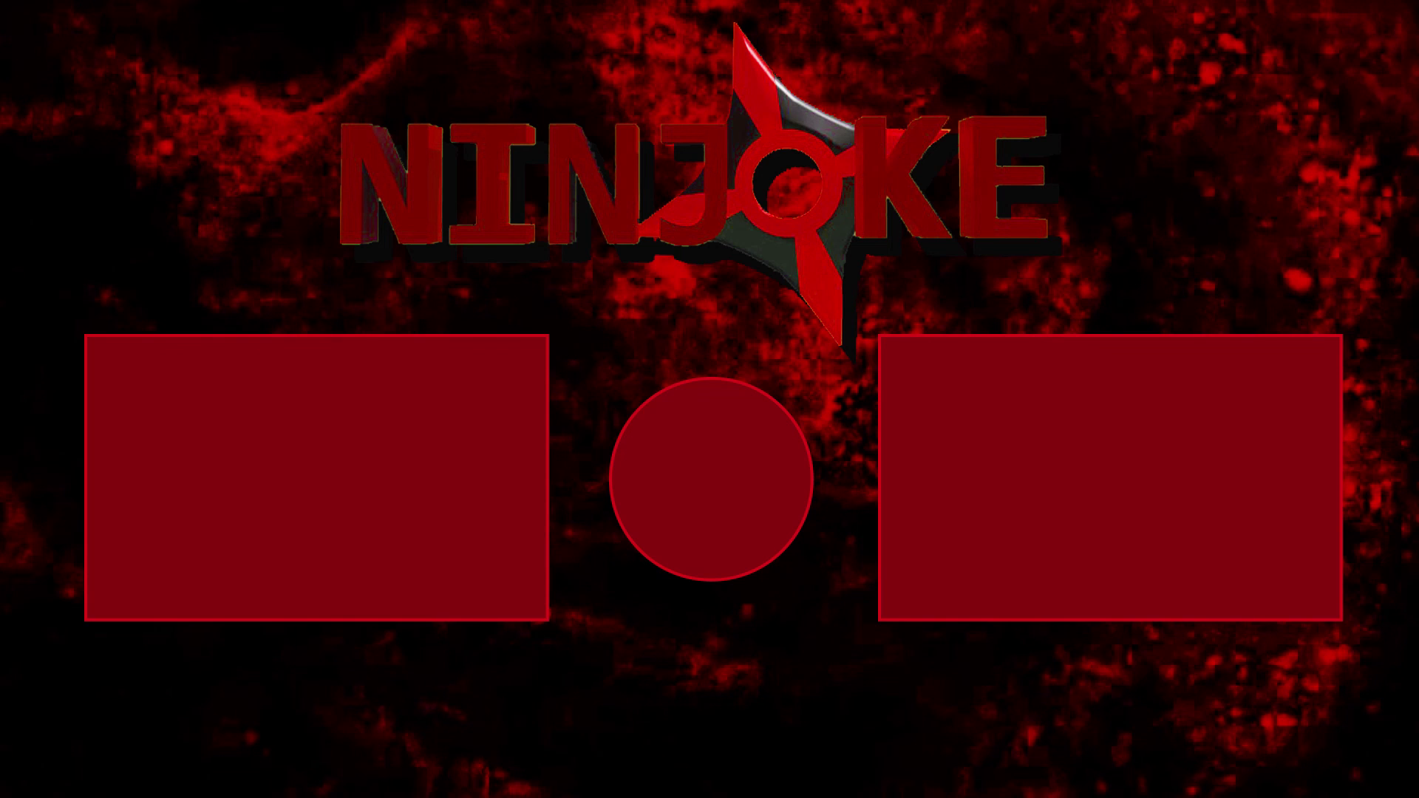